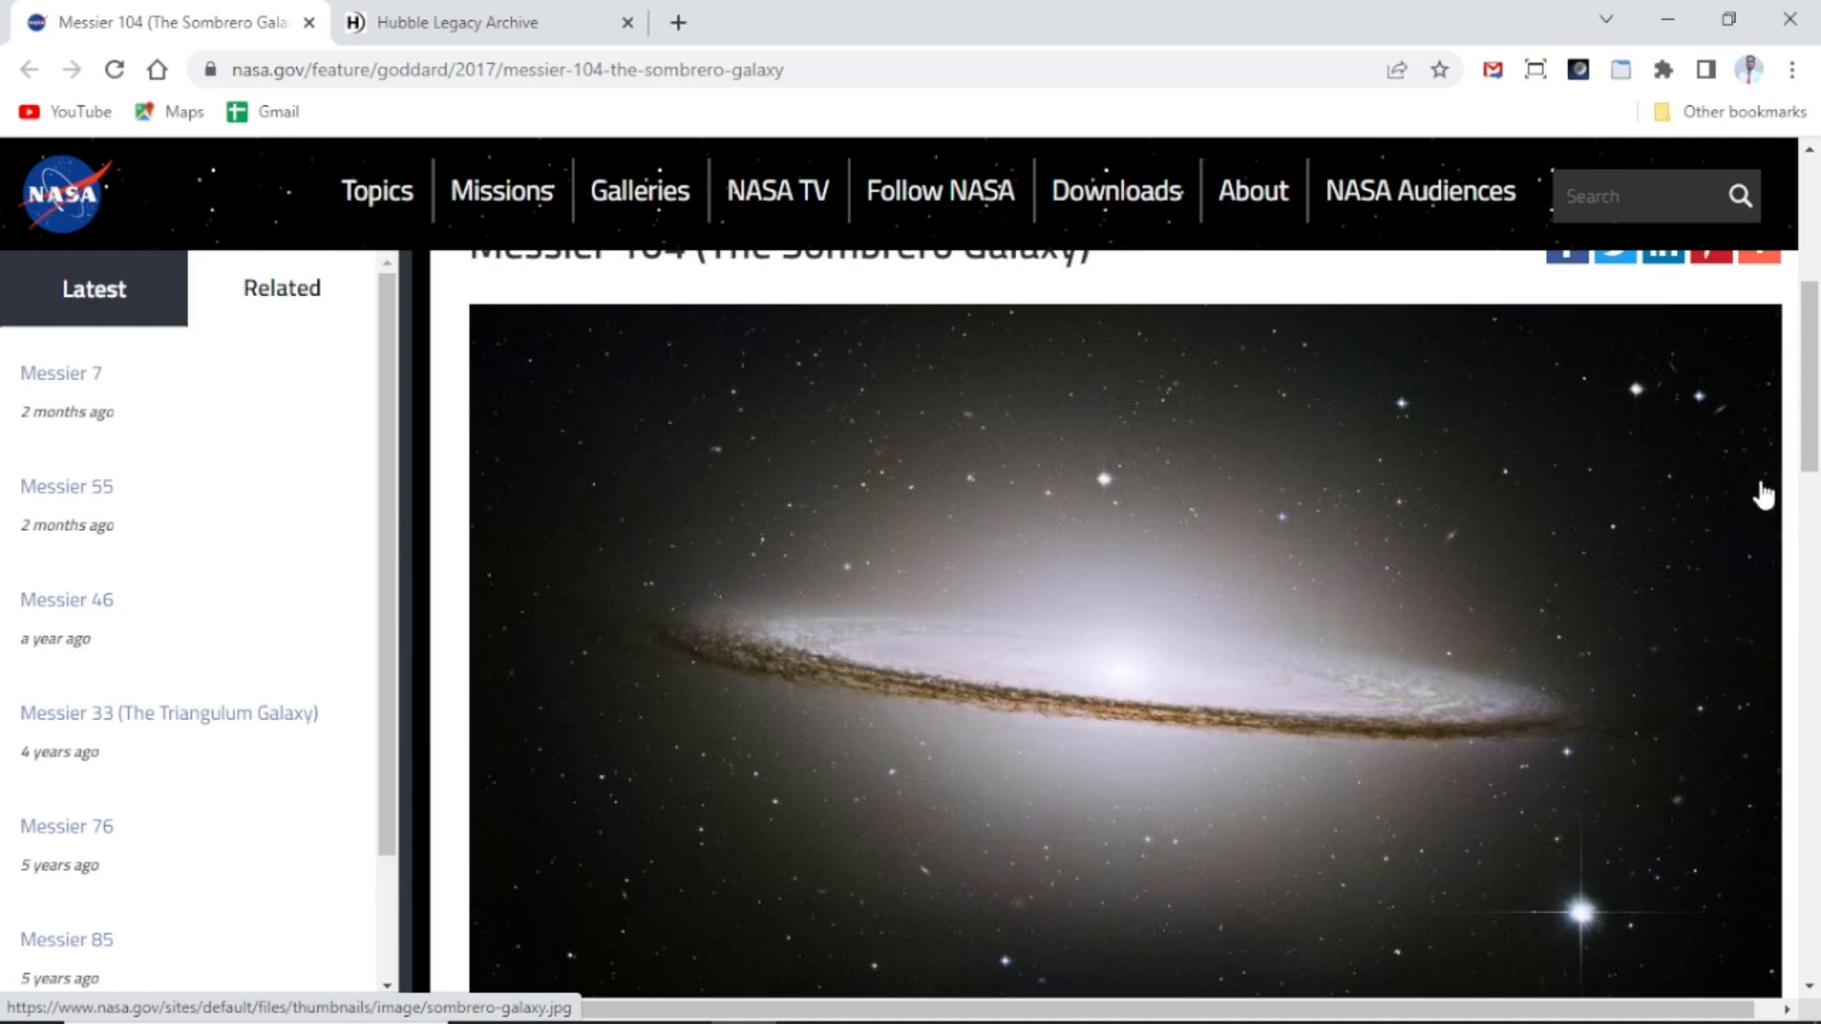
Switch to the Hubble Legacy Archive and go to the NGC4594-POS6 mosaics on the second page of the m104 image results
left_click_drag(1812, 424, 1818, 376)
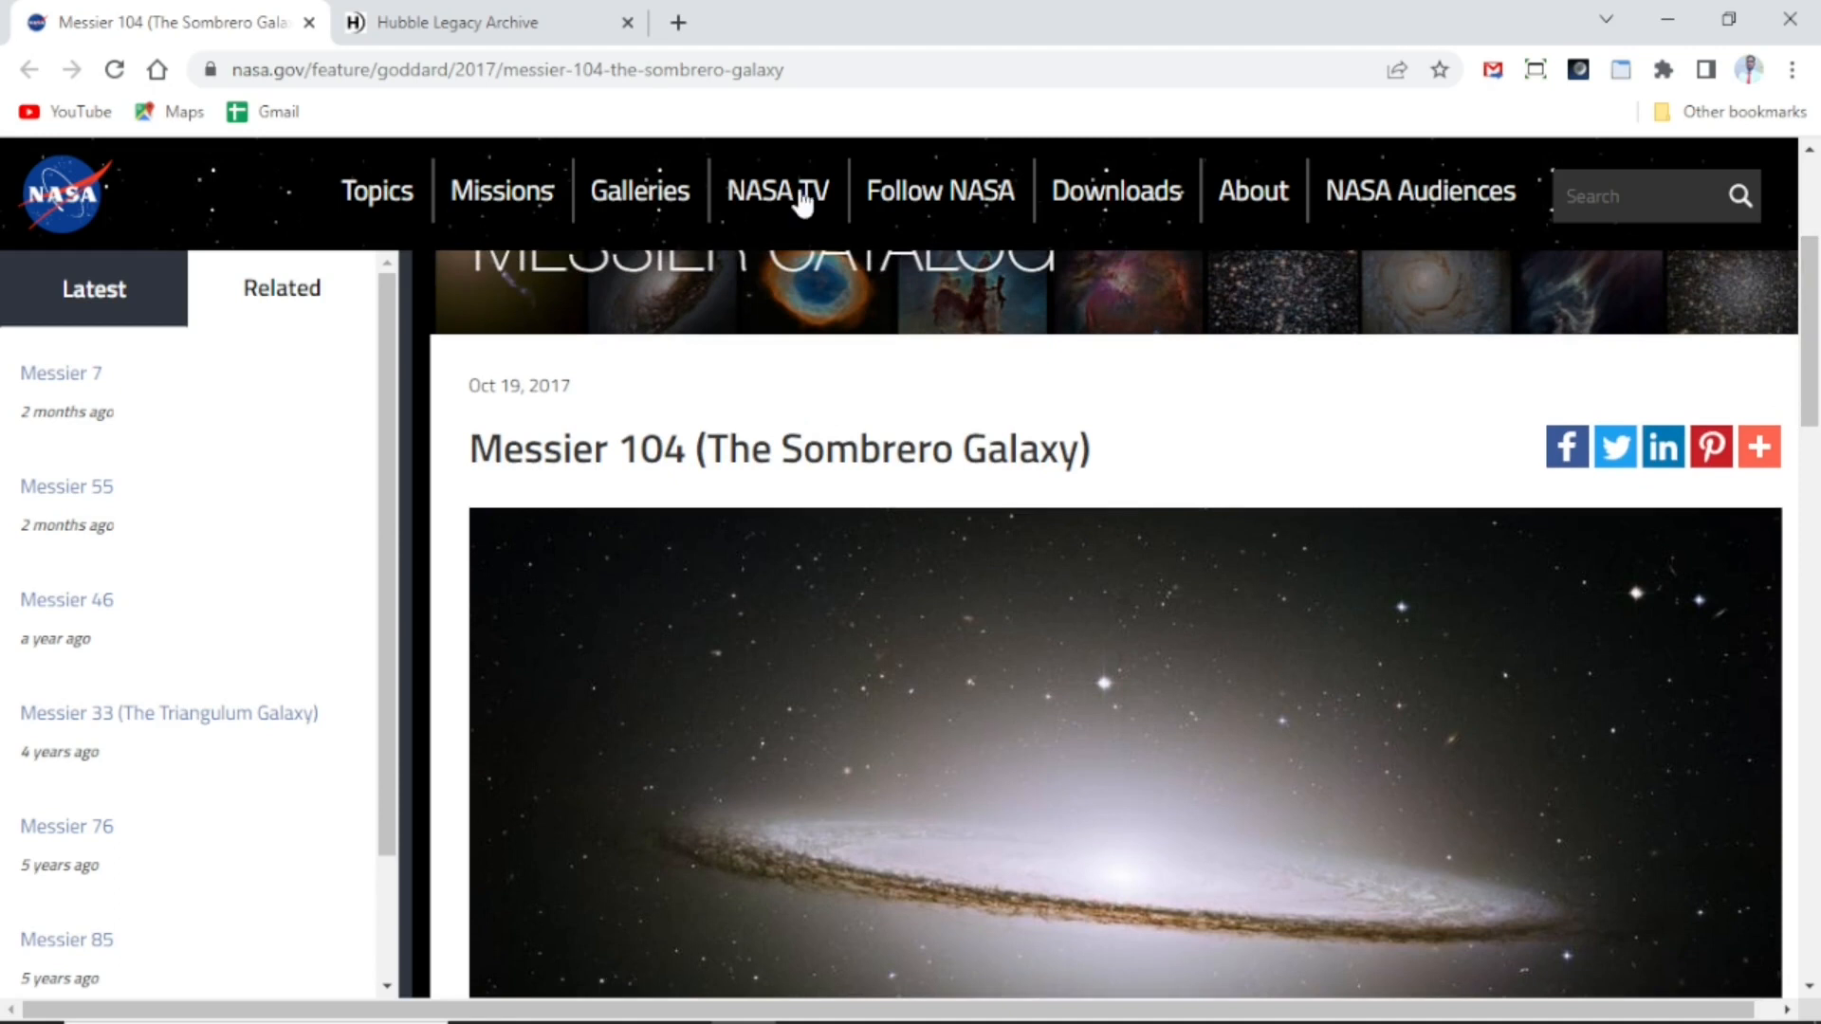
left_click(462, 26)
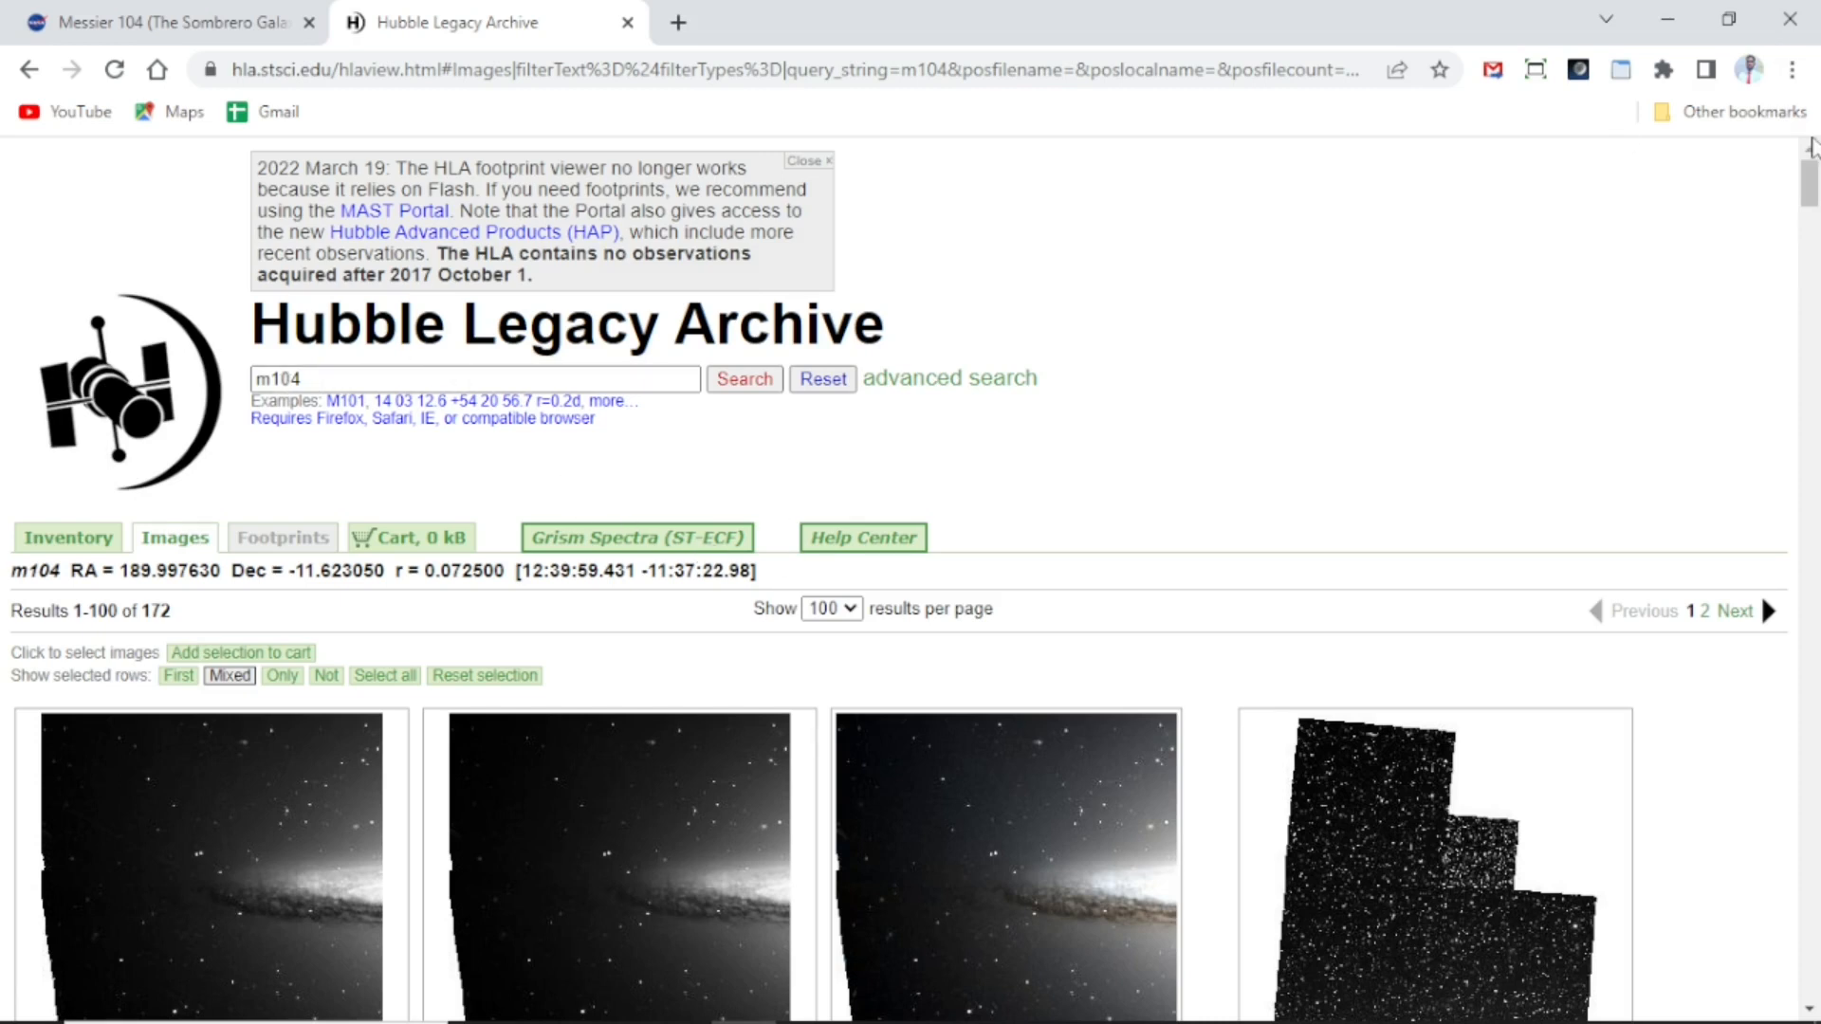
left_click_drag(1812, 196, 1814, 1001)
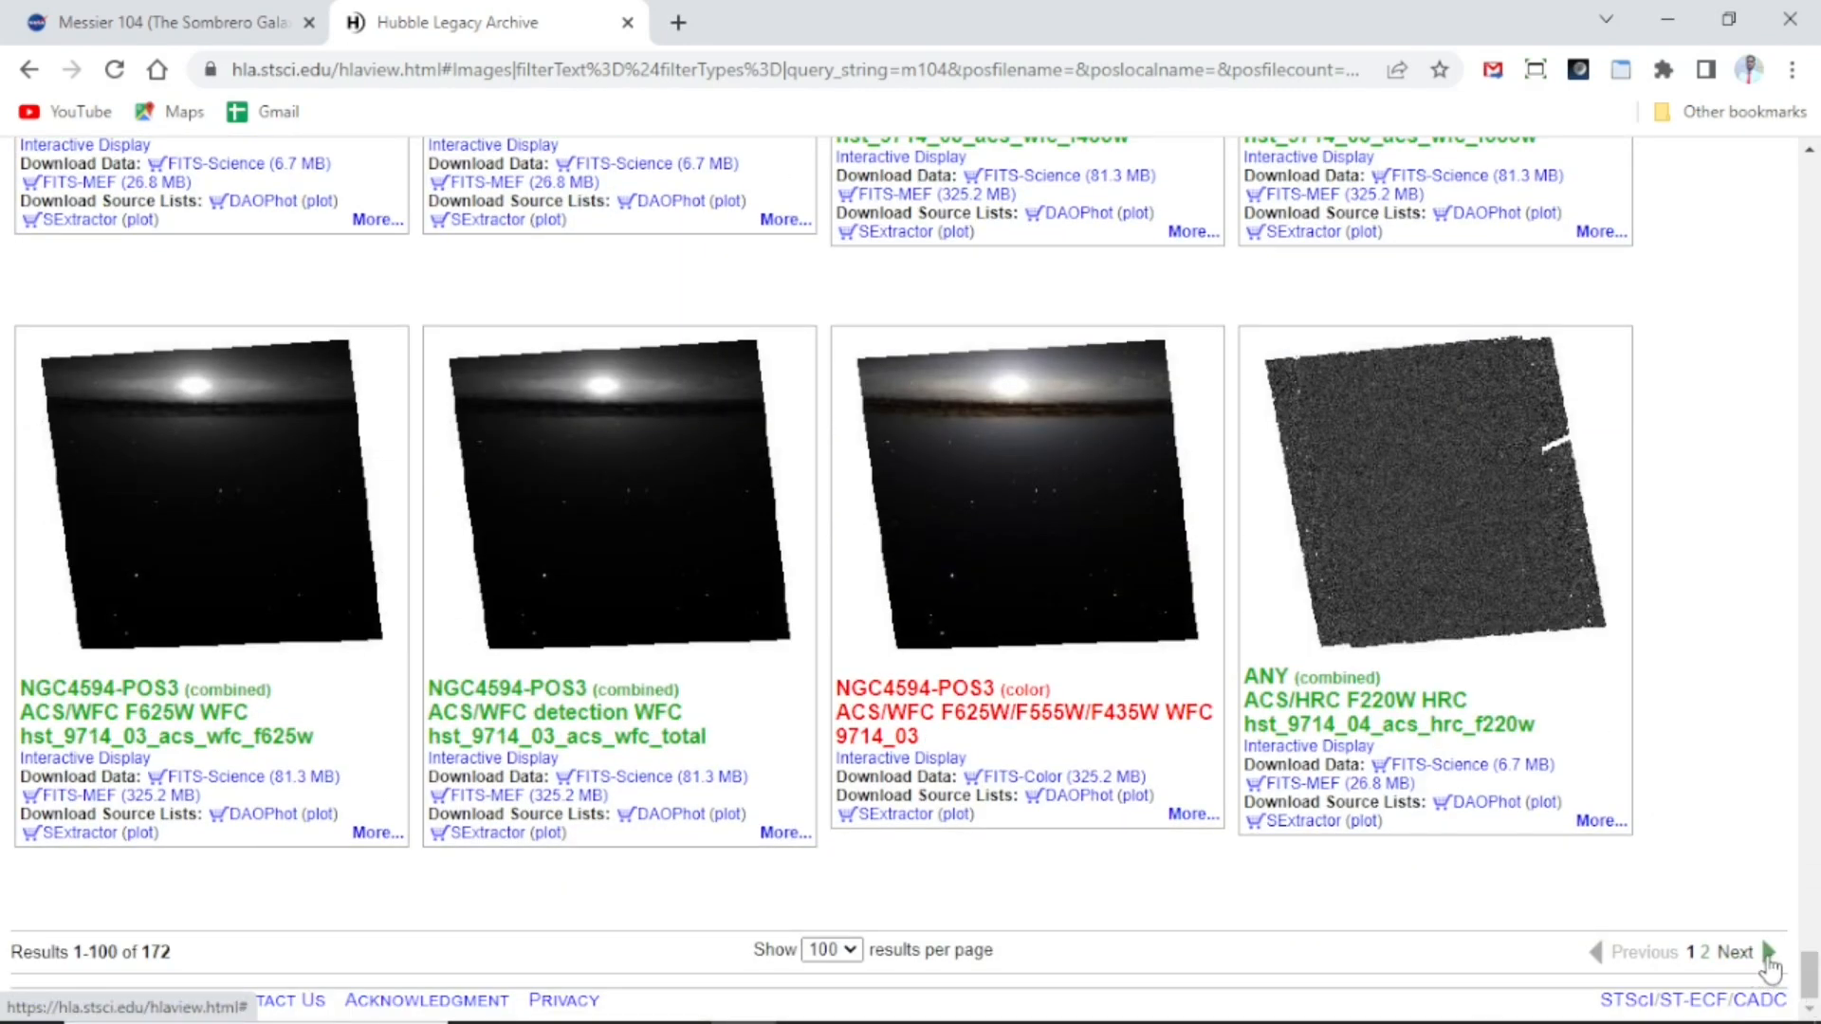
left_click(1770, 960)
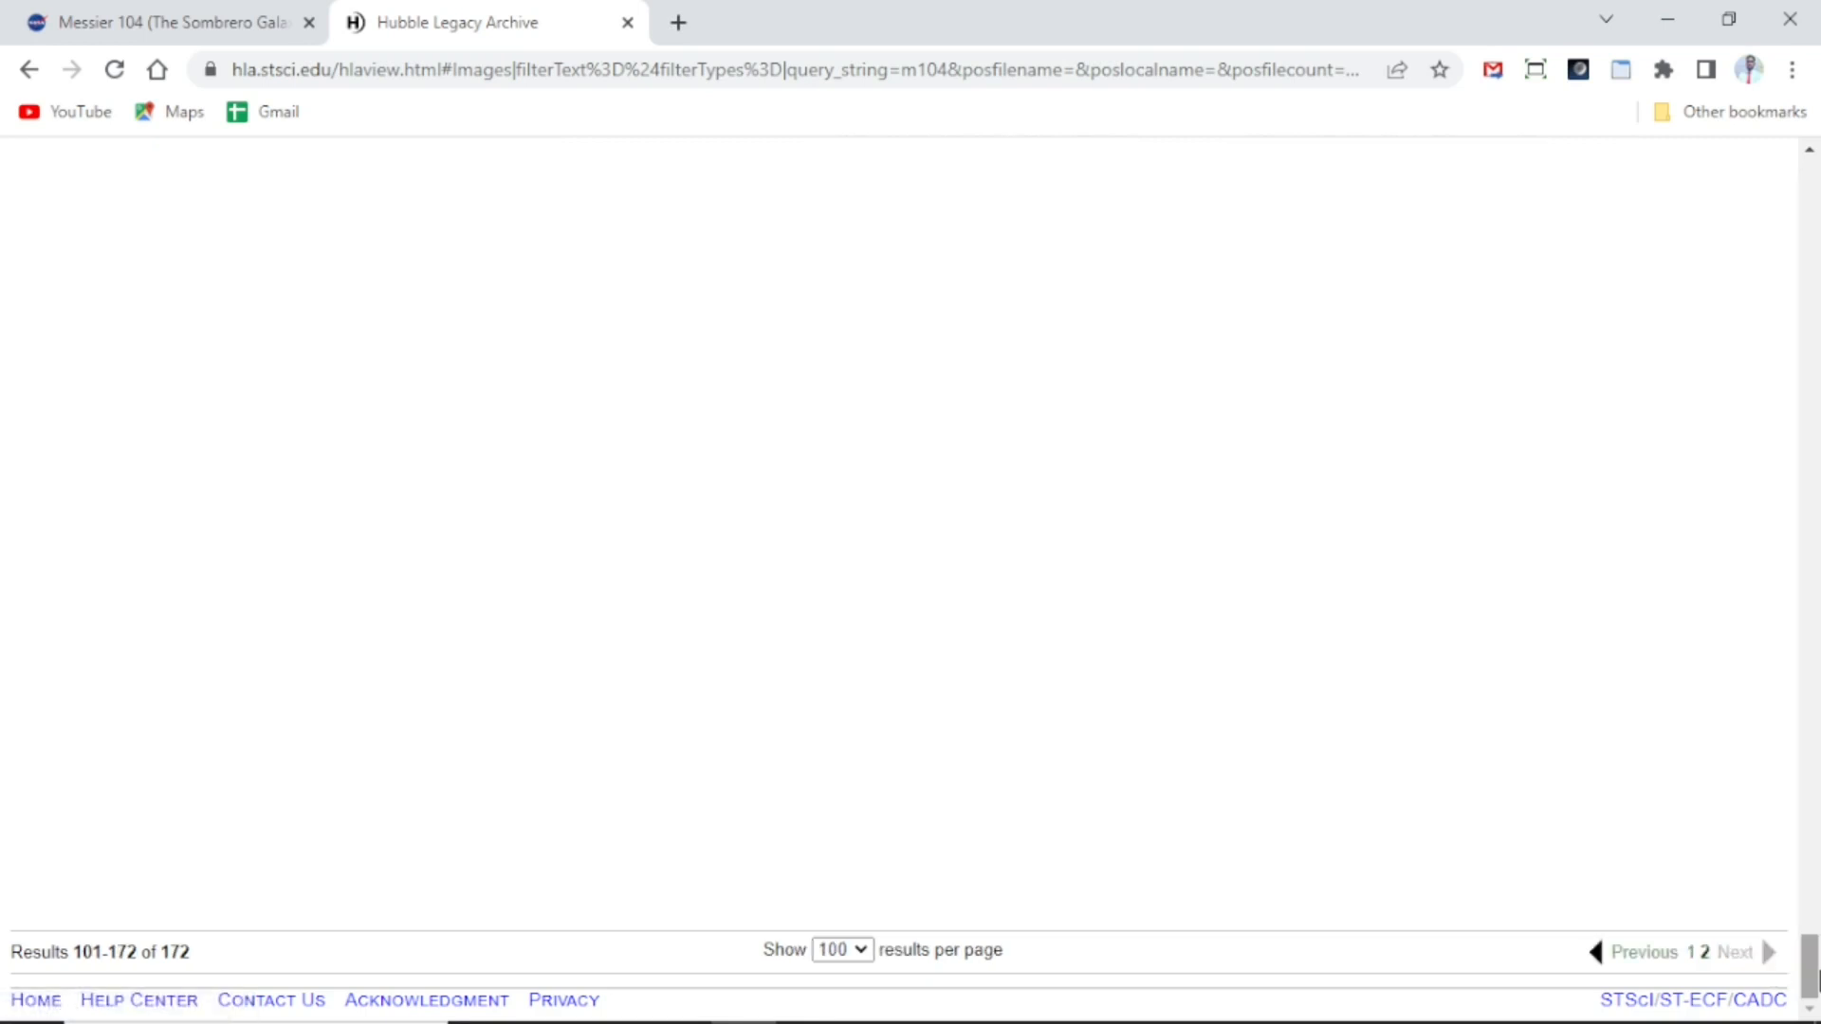
left_click_drag(1814, 981, 1816, 447)
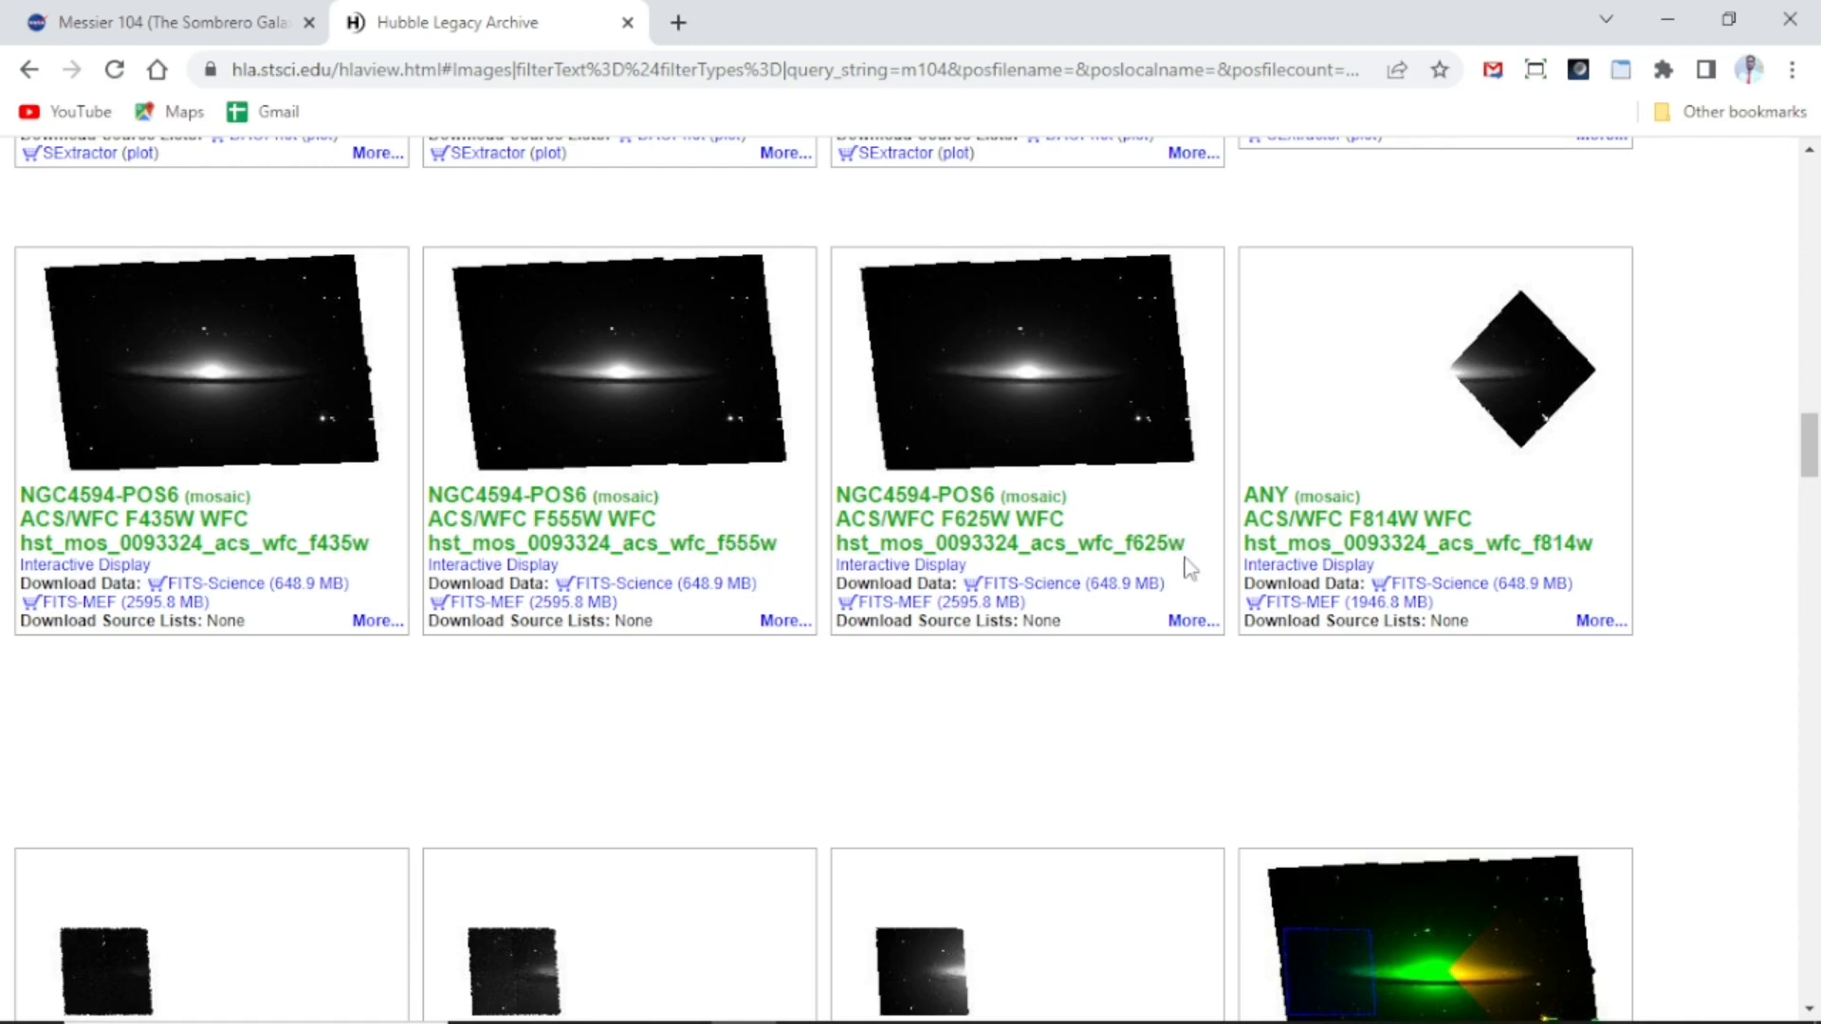
Add the FITS-Science files of the NGC4594-POS6 F435W, F555W and F625W mosaics to the cart, and view the cart
left_click(297, 601)
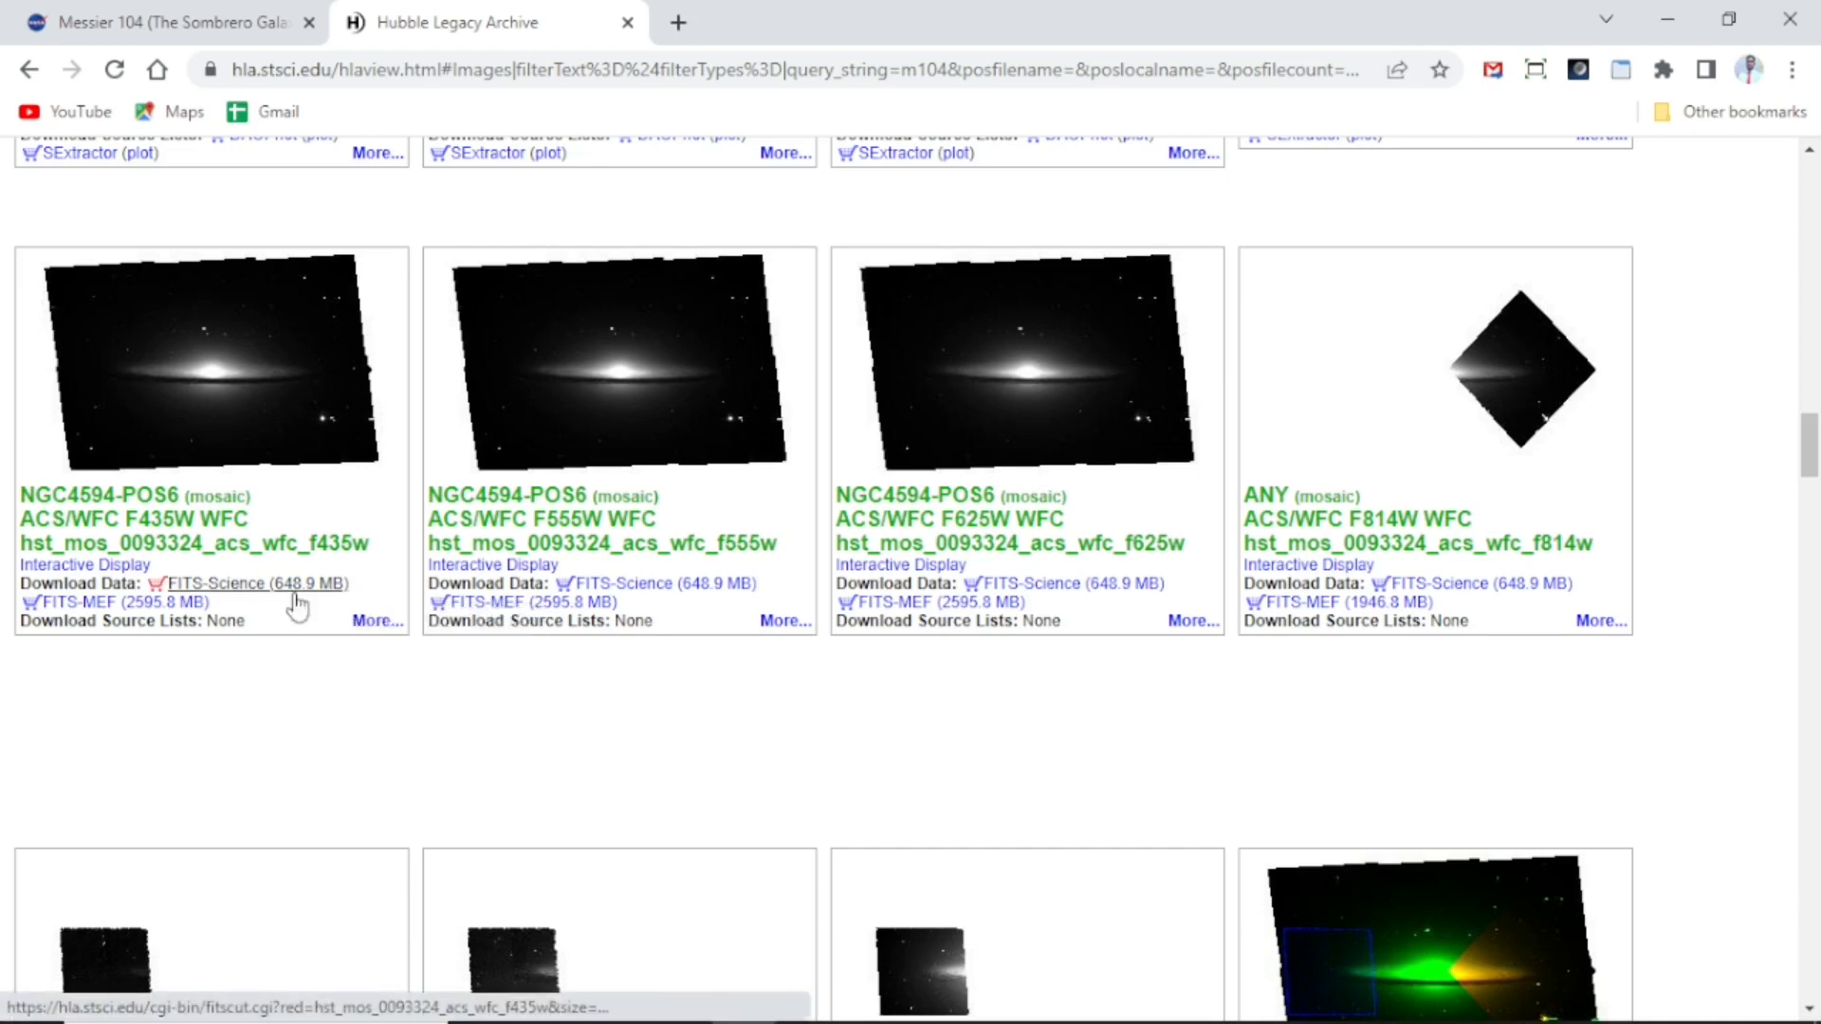
left_click(679, 586)
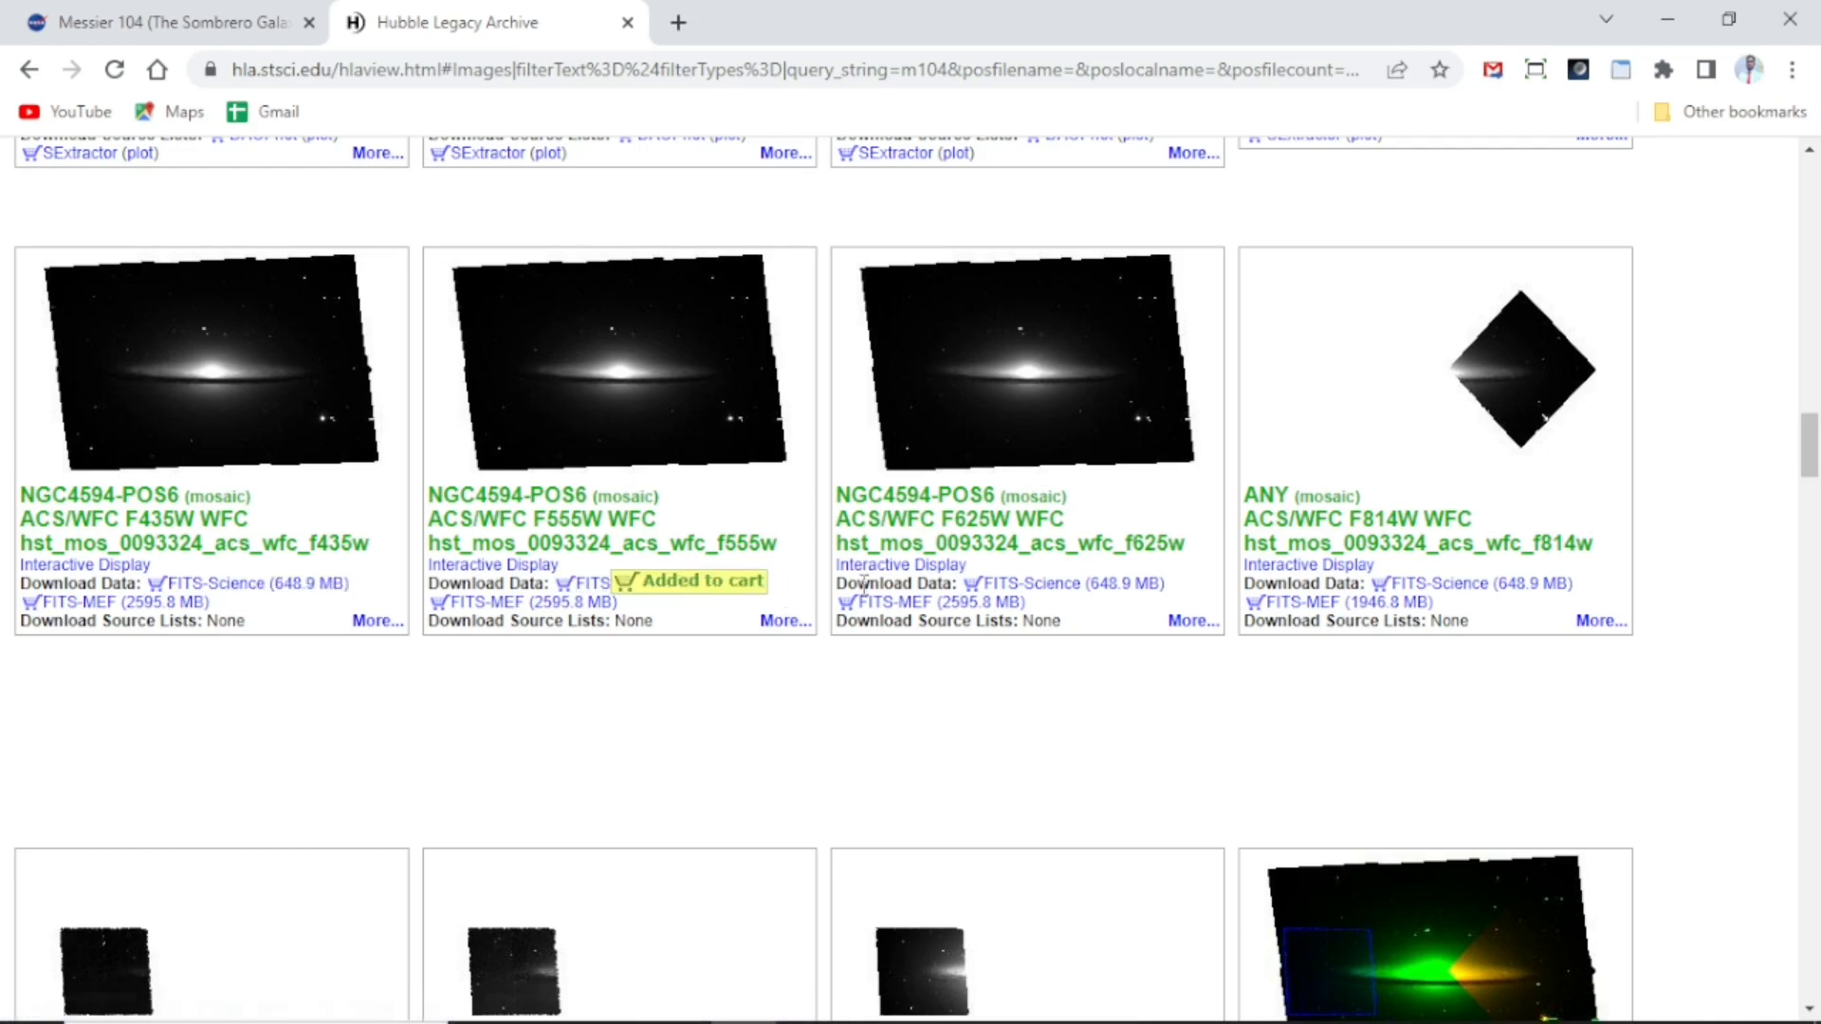
left_click(1059, 592)
left_click_drag(1813, 448, 1813, 194)
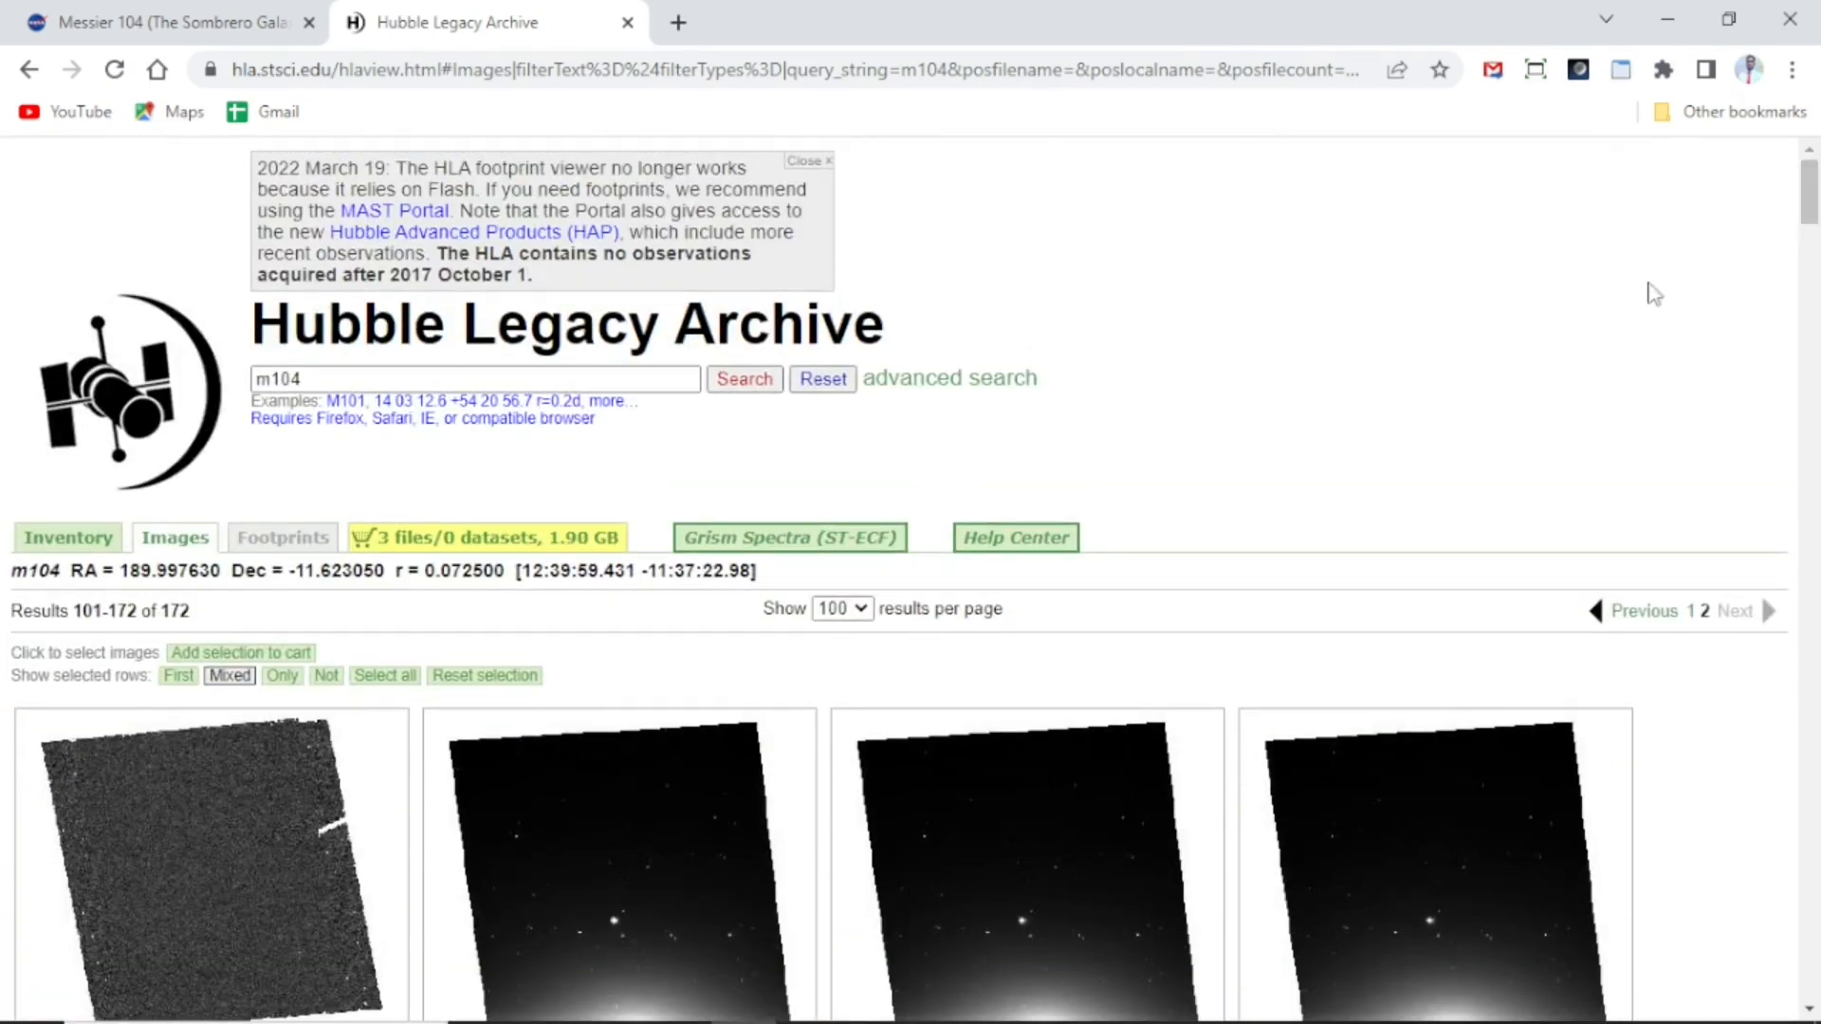
left_click(557, 548)
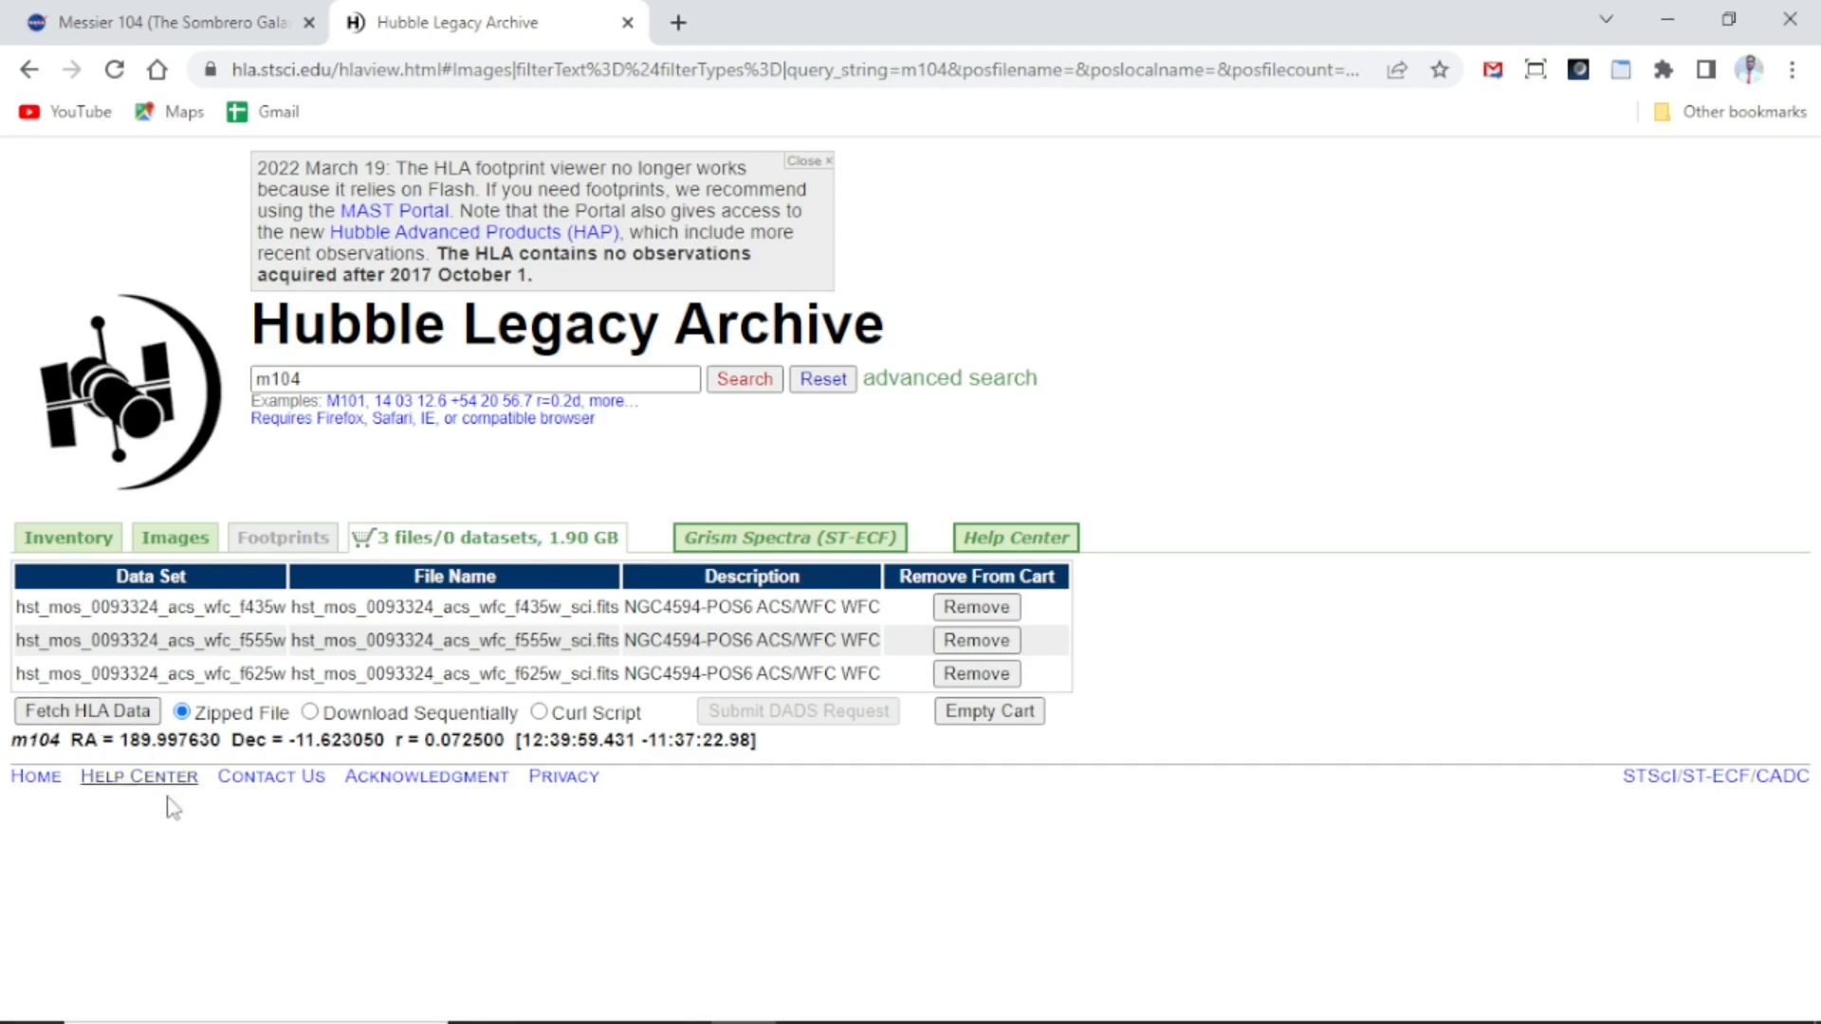
Switch to File Explorer and open hst_mos_0093324_acs_wfc_f435w_sci from the M104 downloads folder in FITS Liberator
left_click(549, 1021)
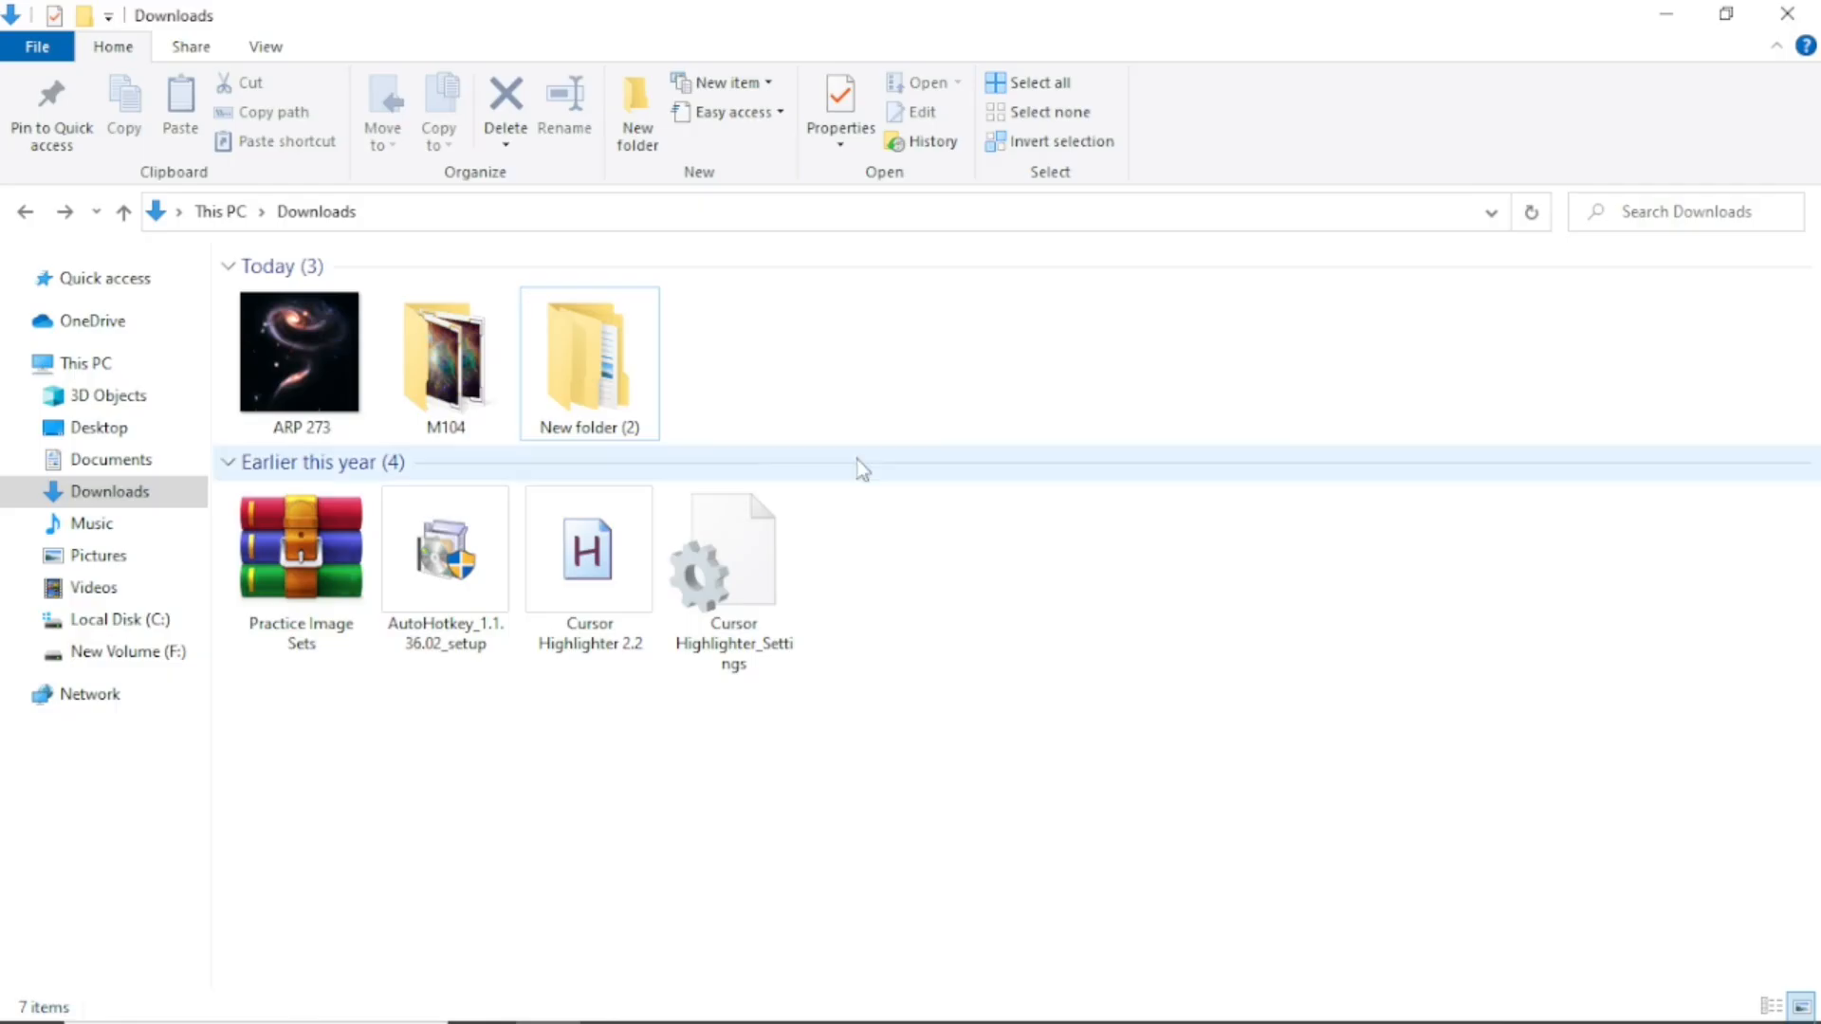
double_click(432, 384)
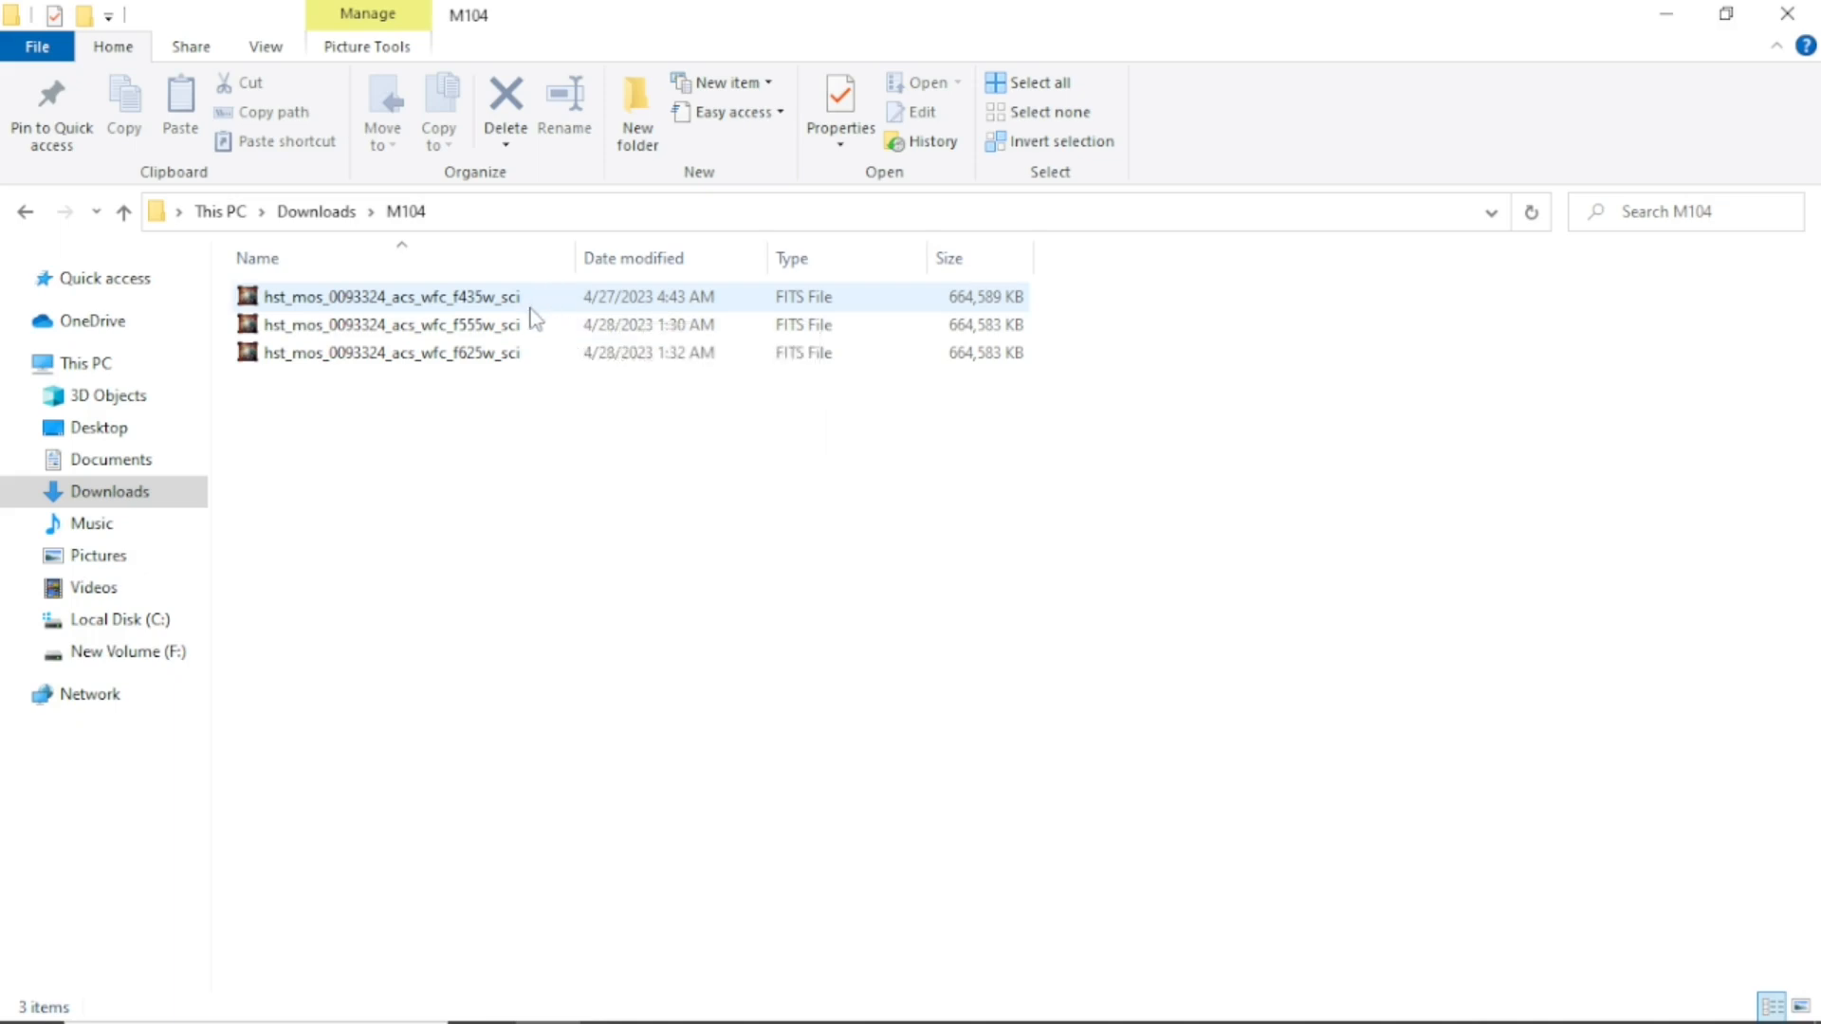
double_click(534, 301)
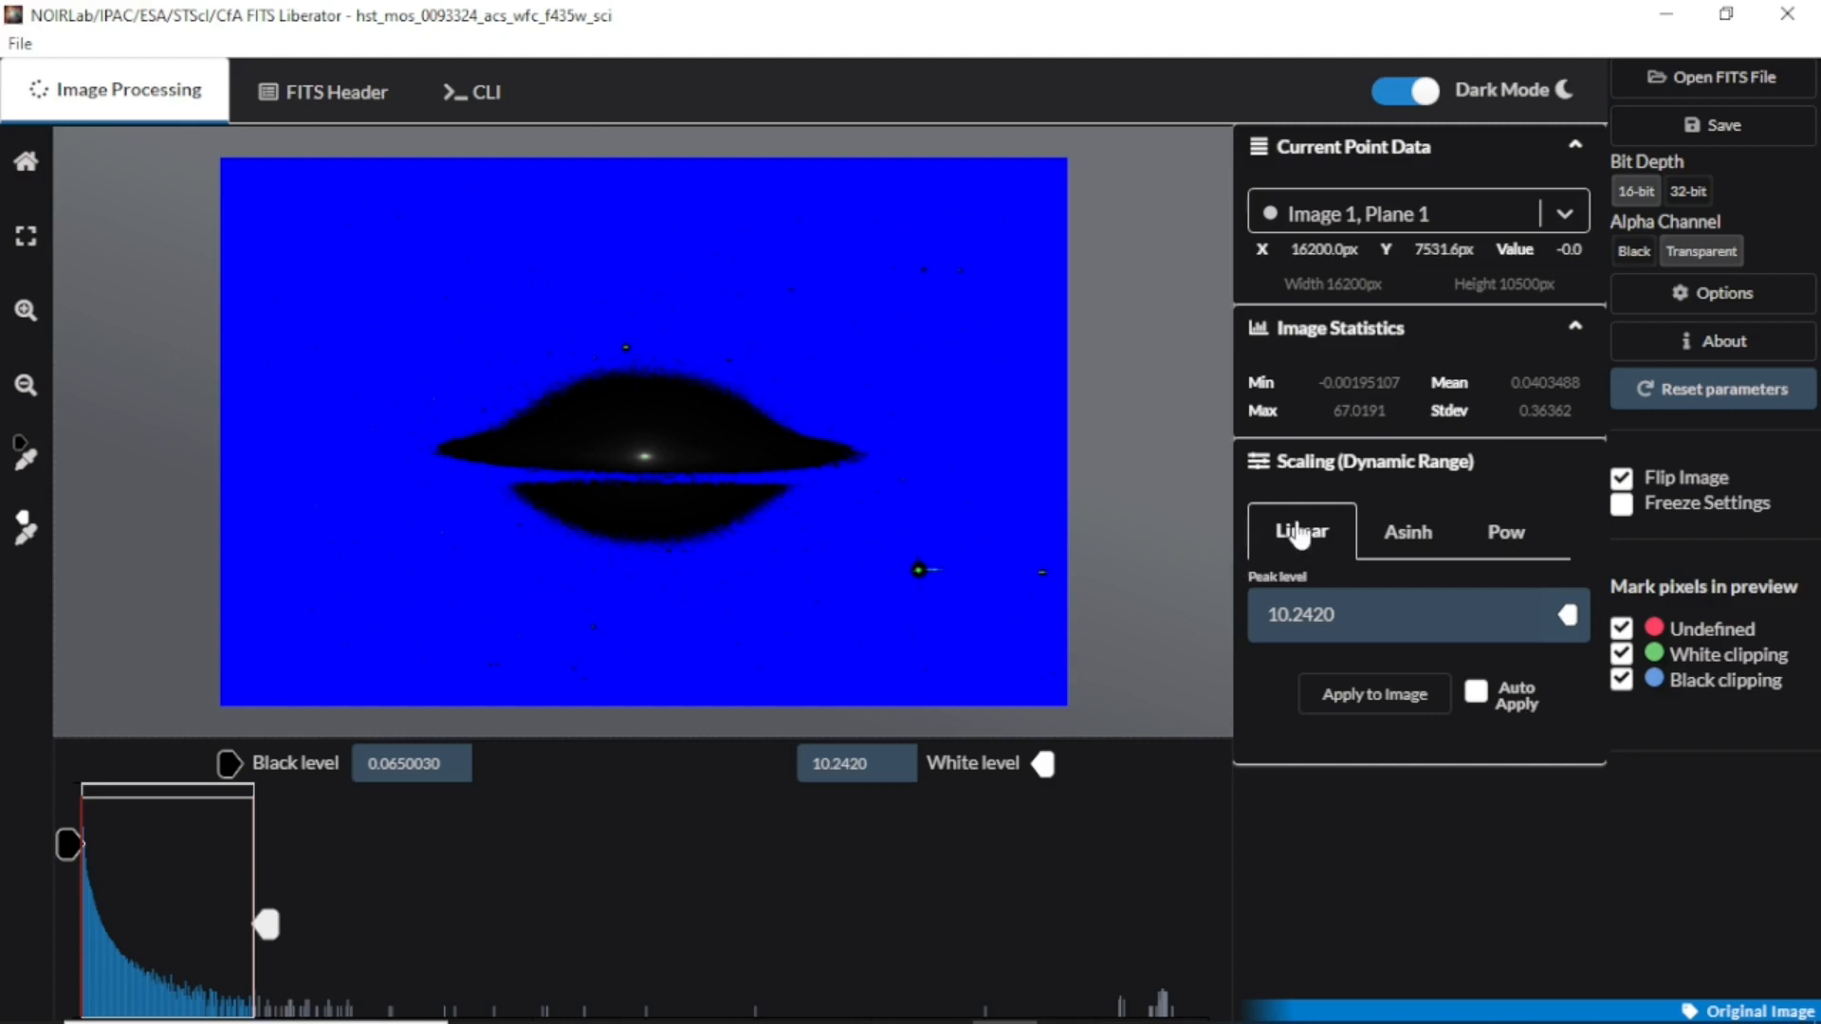
Apply Asinh scaling to the f435w image and lower its black level to the minimum, -0.00190499
left_click(1407, 536)
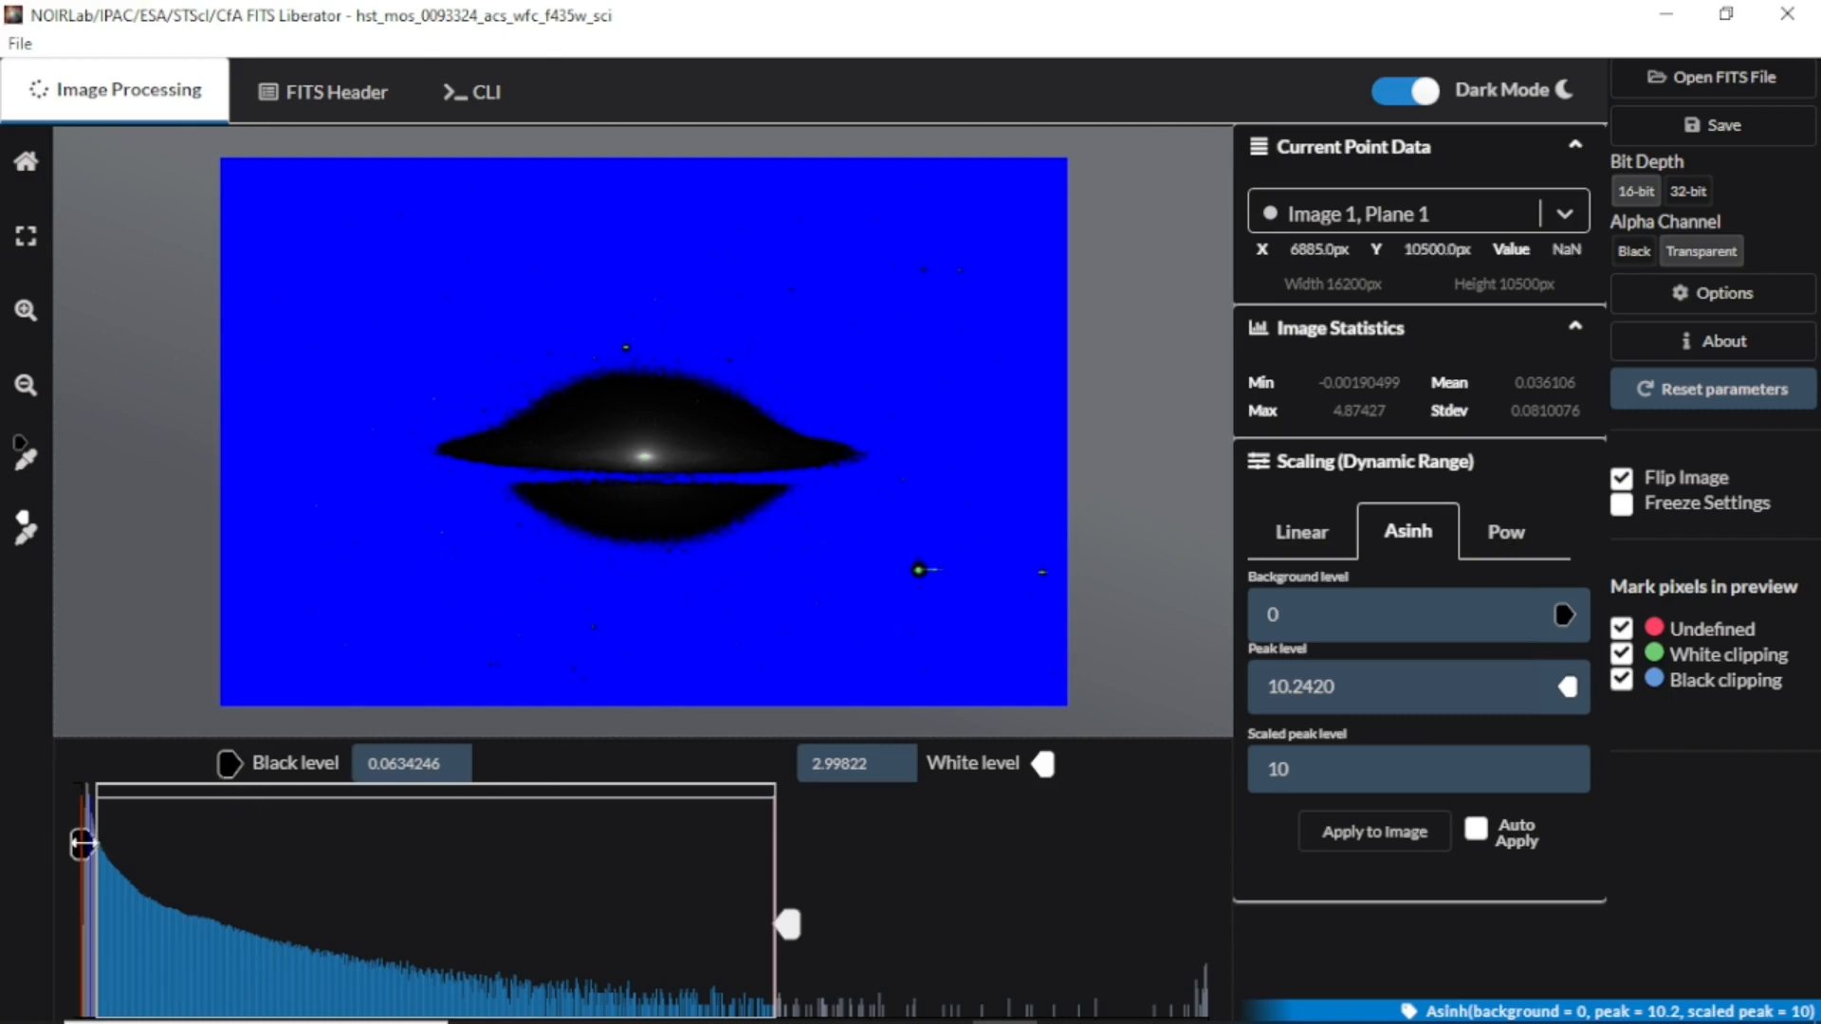
left_click_drag(79, 843, 68, 847)
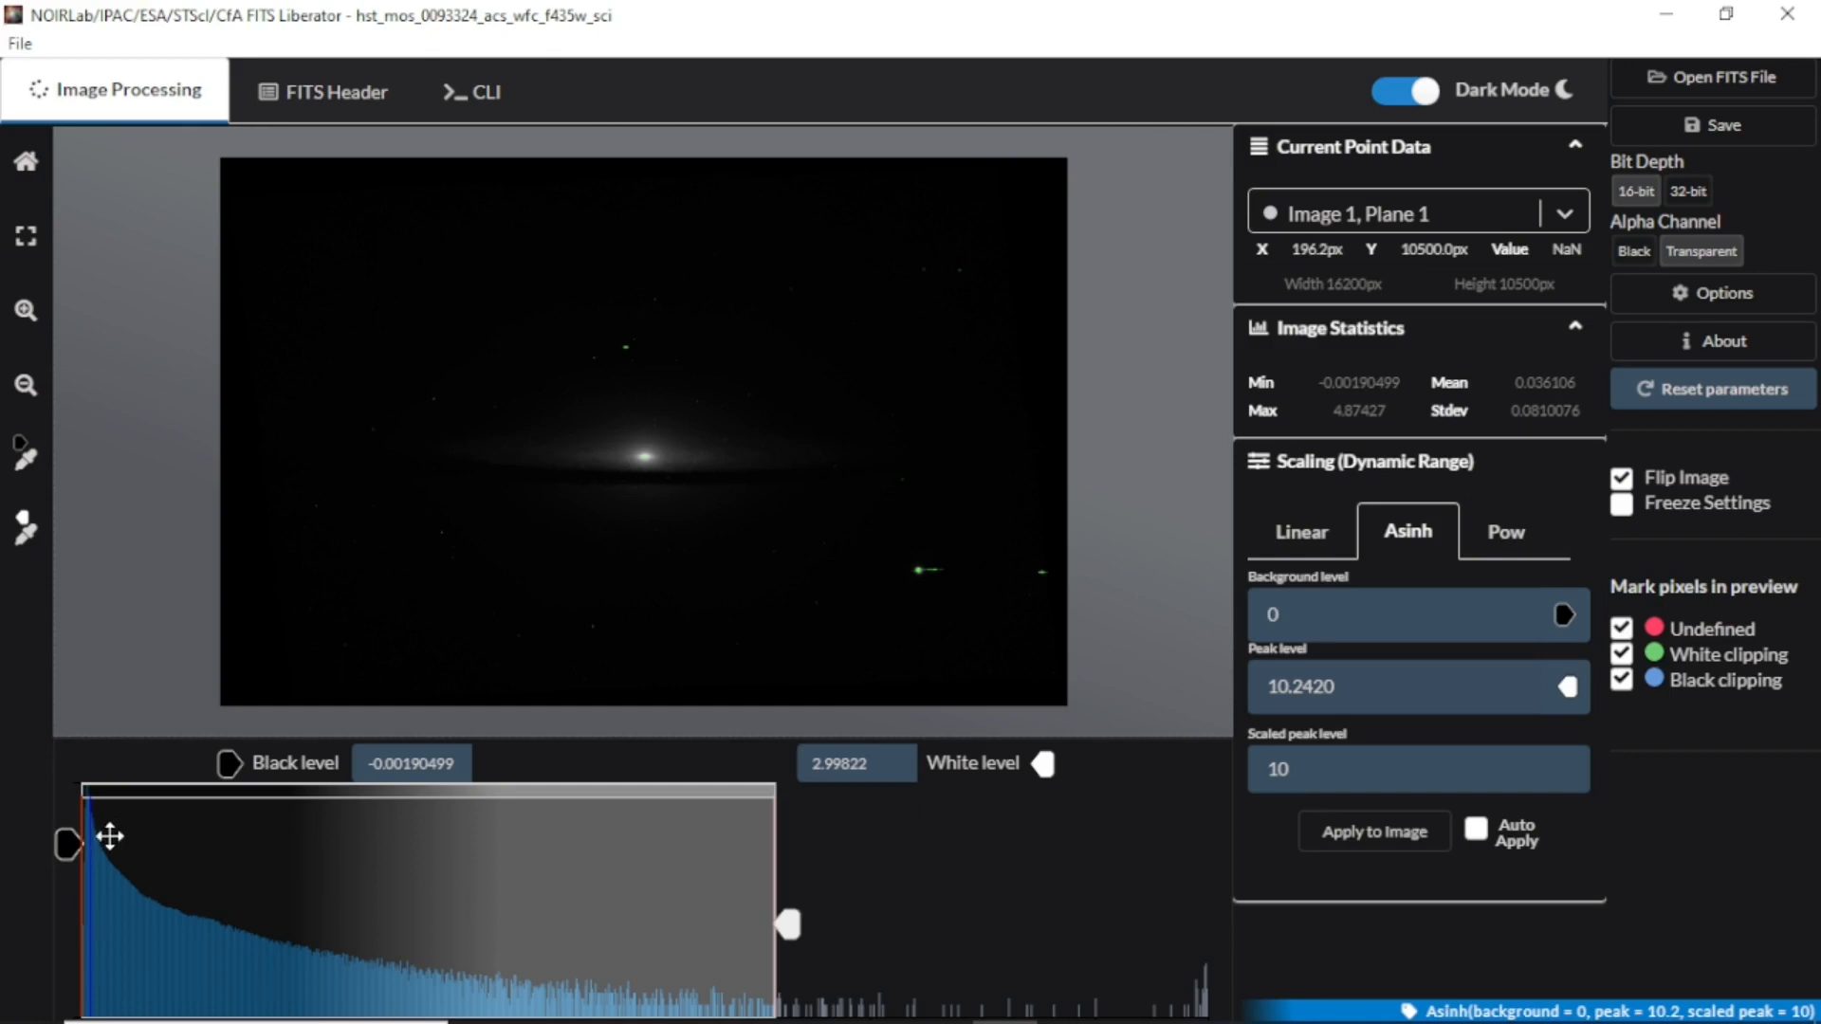
left_click_drag(72, 847, 147, 850)
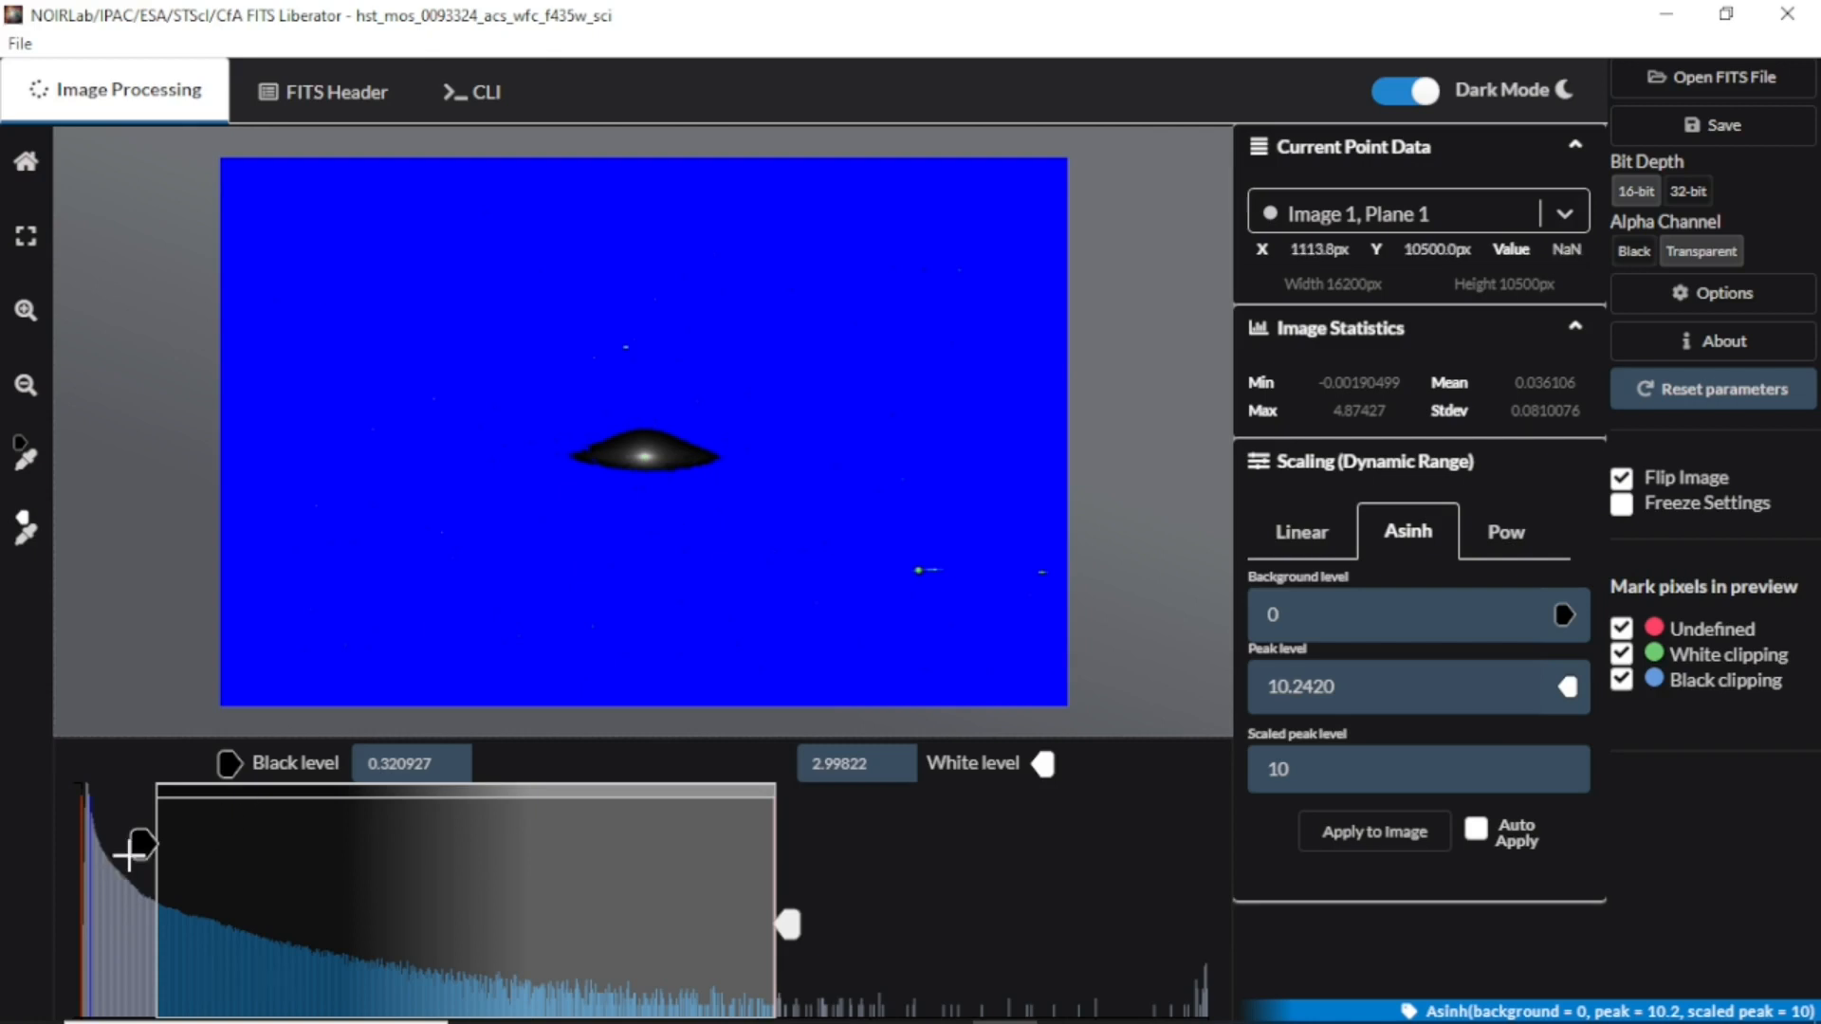
left_click_drag(145, 846, 34, 858)
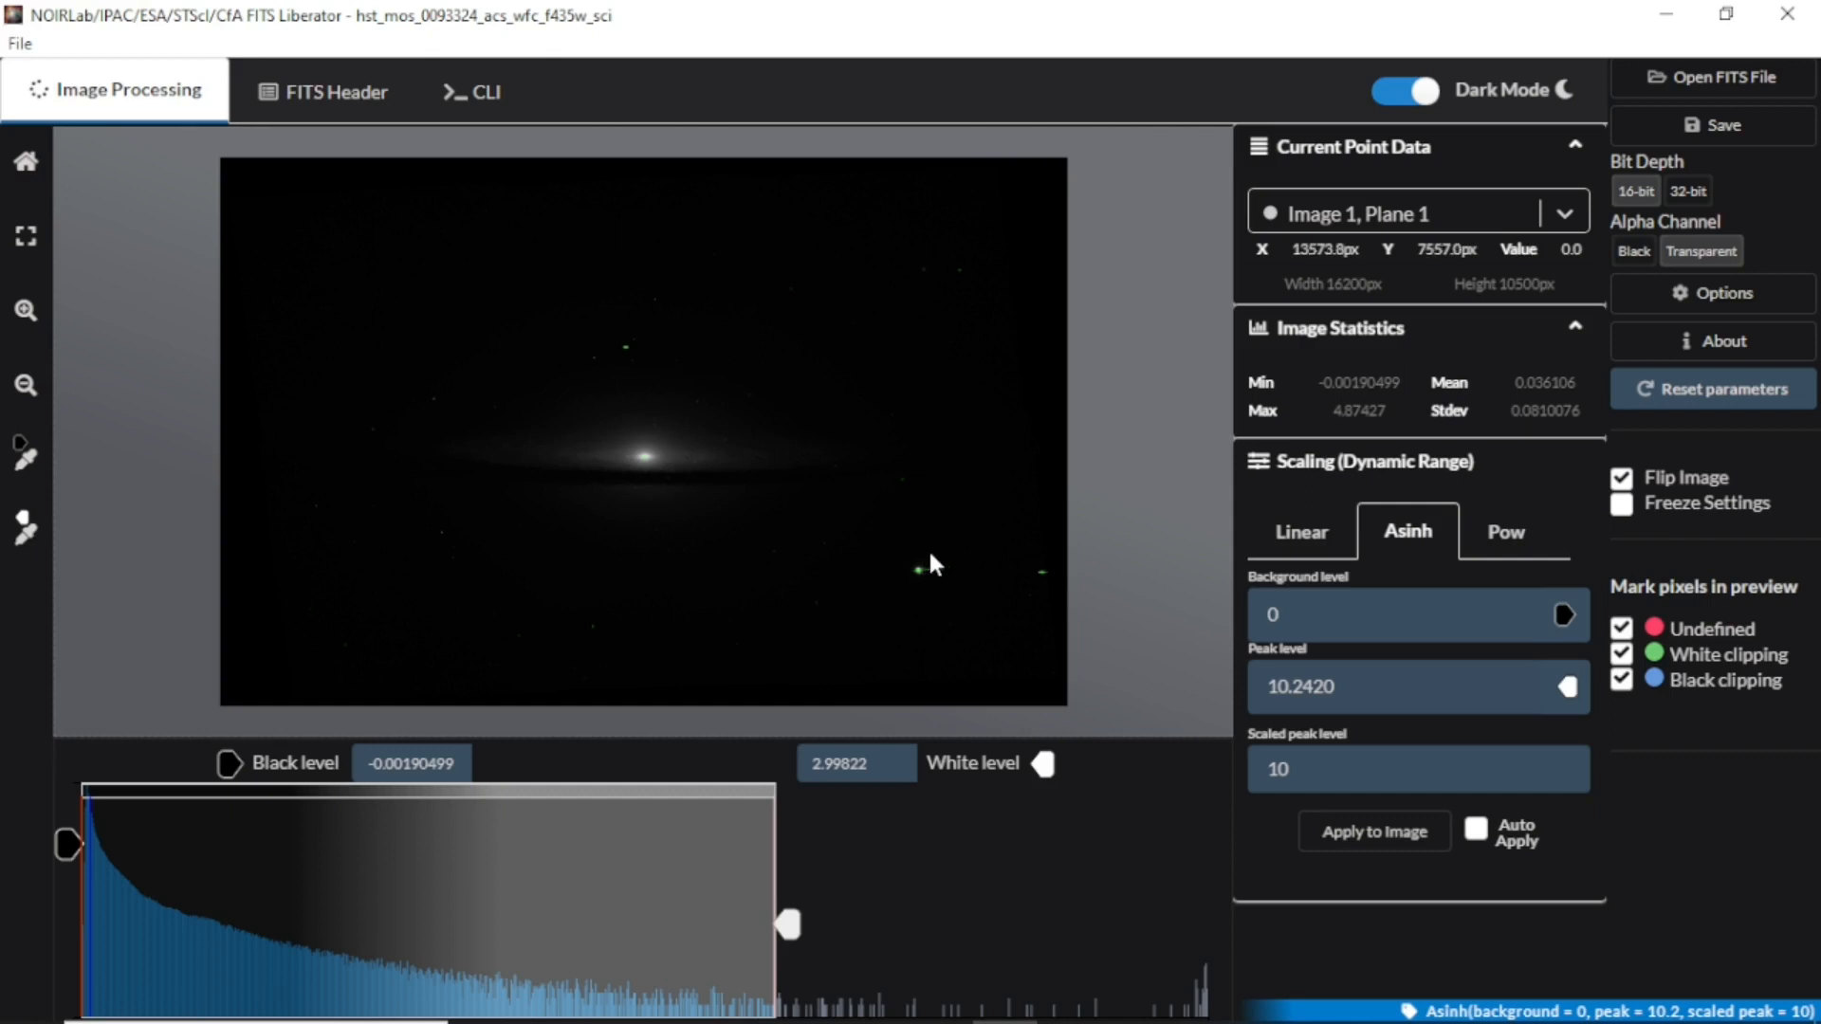
Save the stretched f435w image as a TIFF file named B in the M104 folder
left_click(1713, 133)
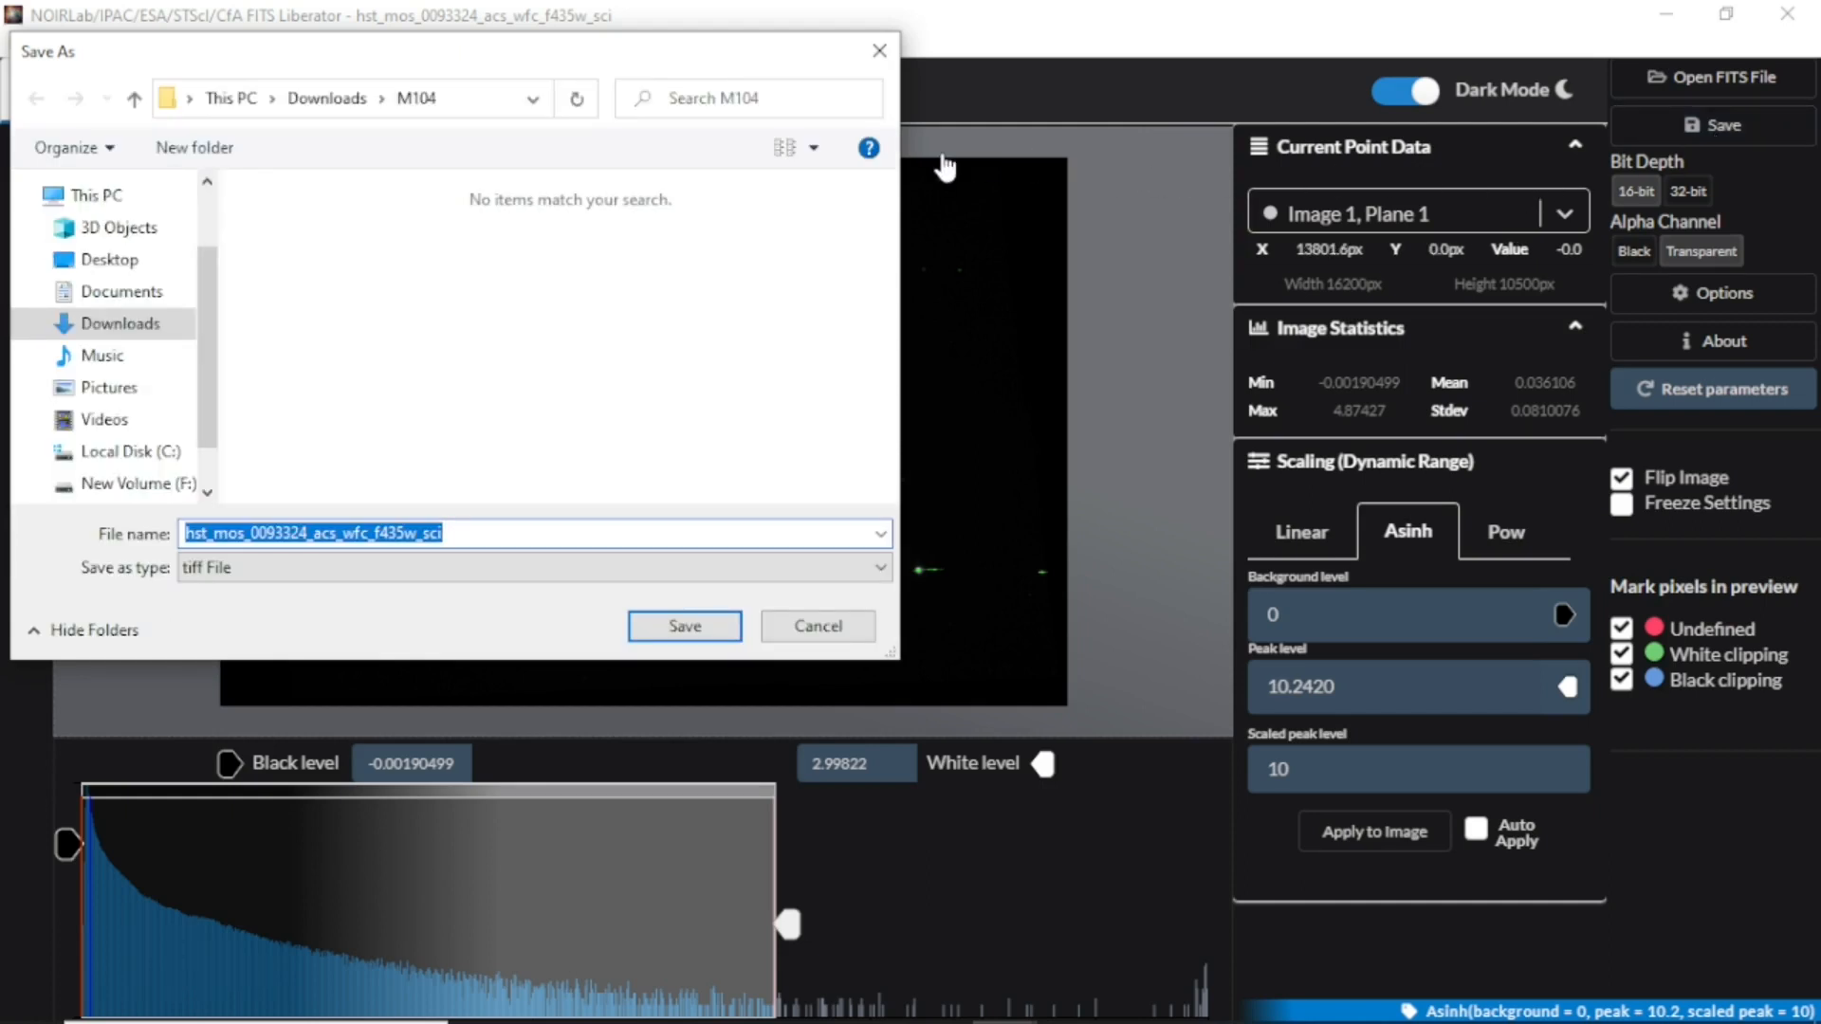
type("B")
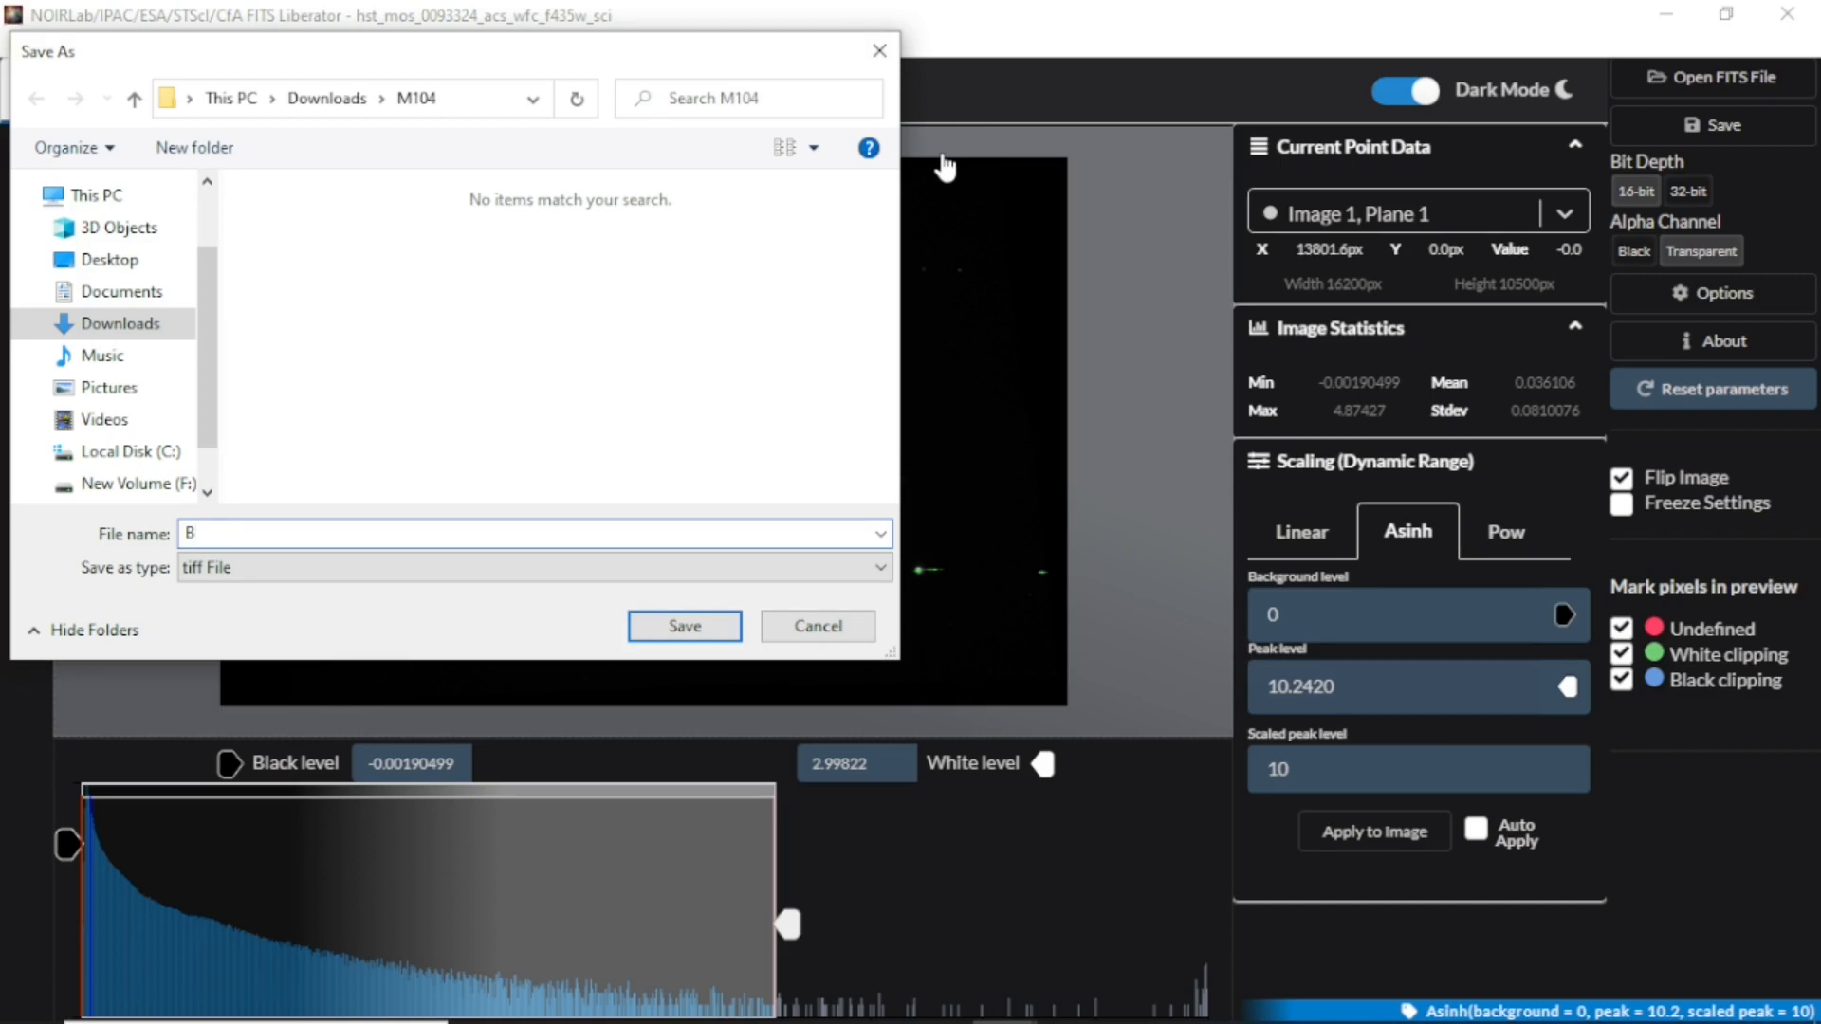
left_click(685, 626)
Open the FITS file hst_mos_0093324_acs_wfc_f555w_sci from the M104 folder
left_click(18, 44)
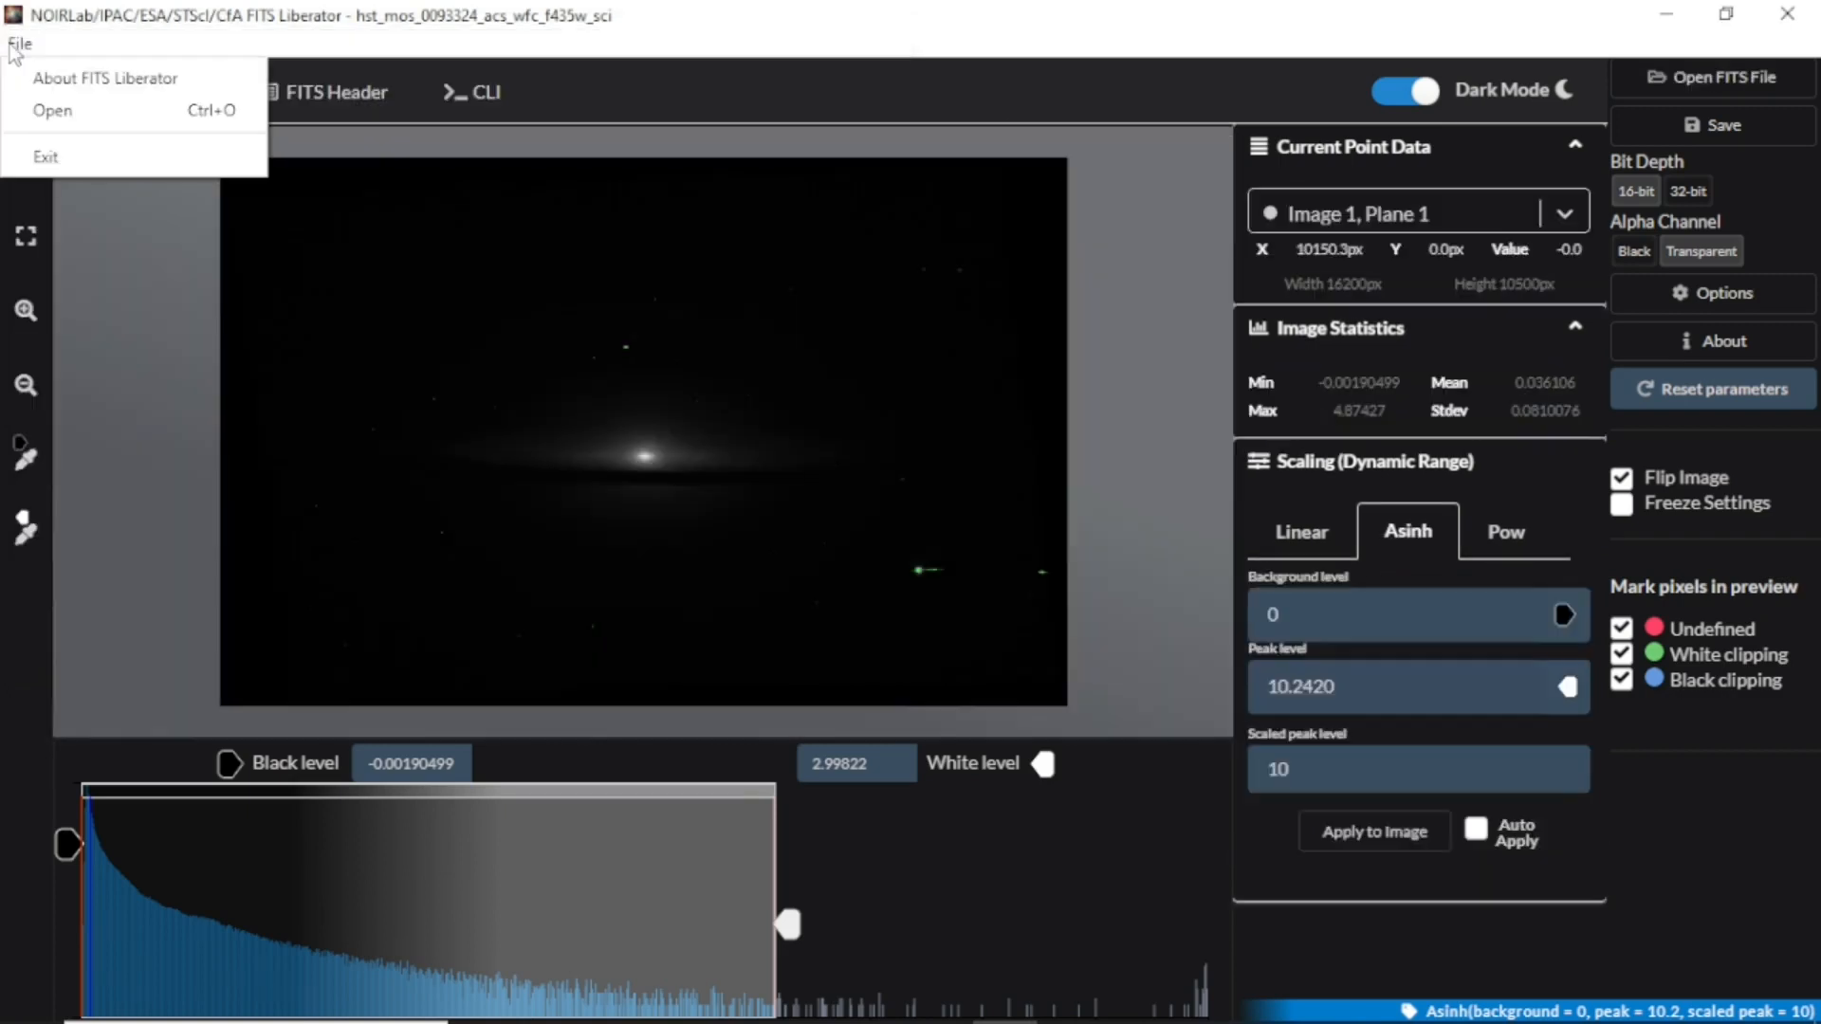
left_click(43, 111)
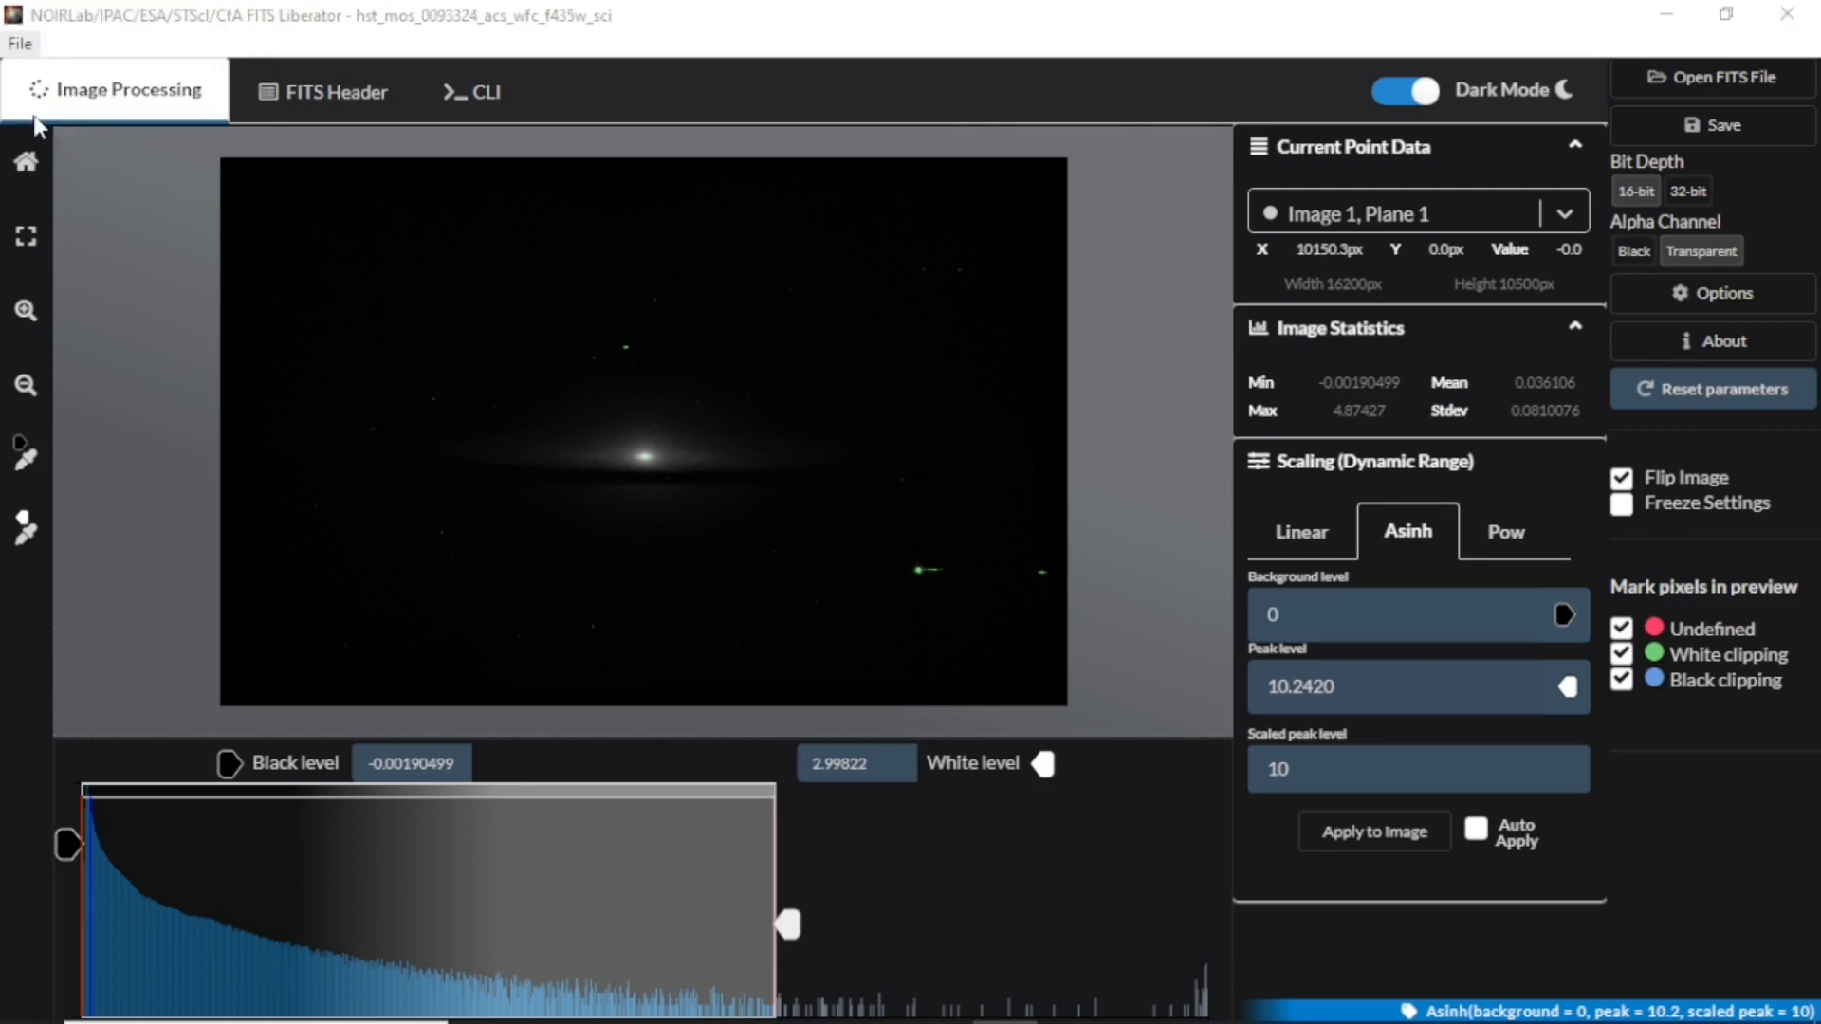
left_click(317, 219)
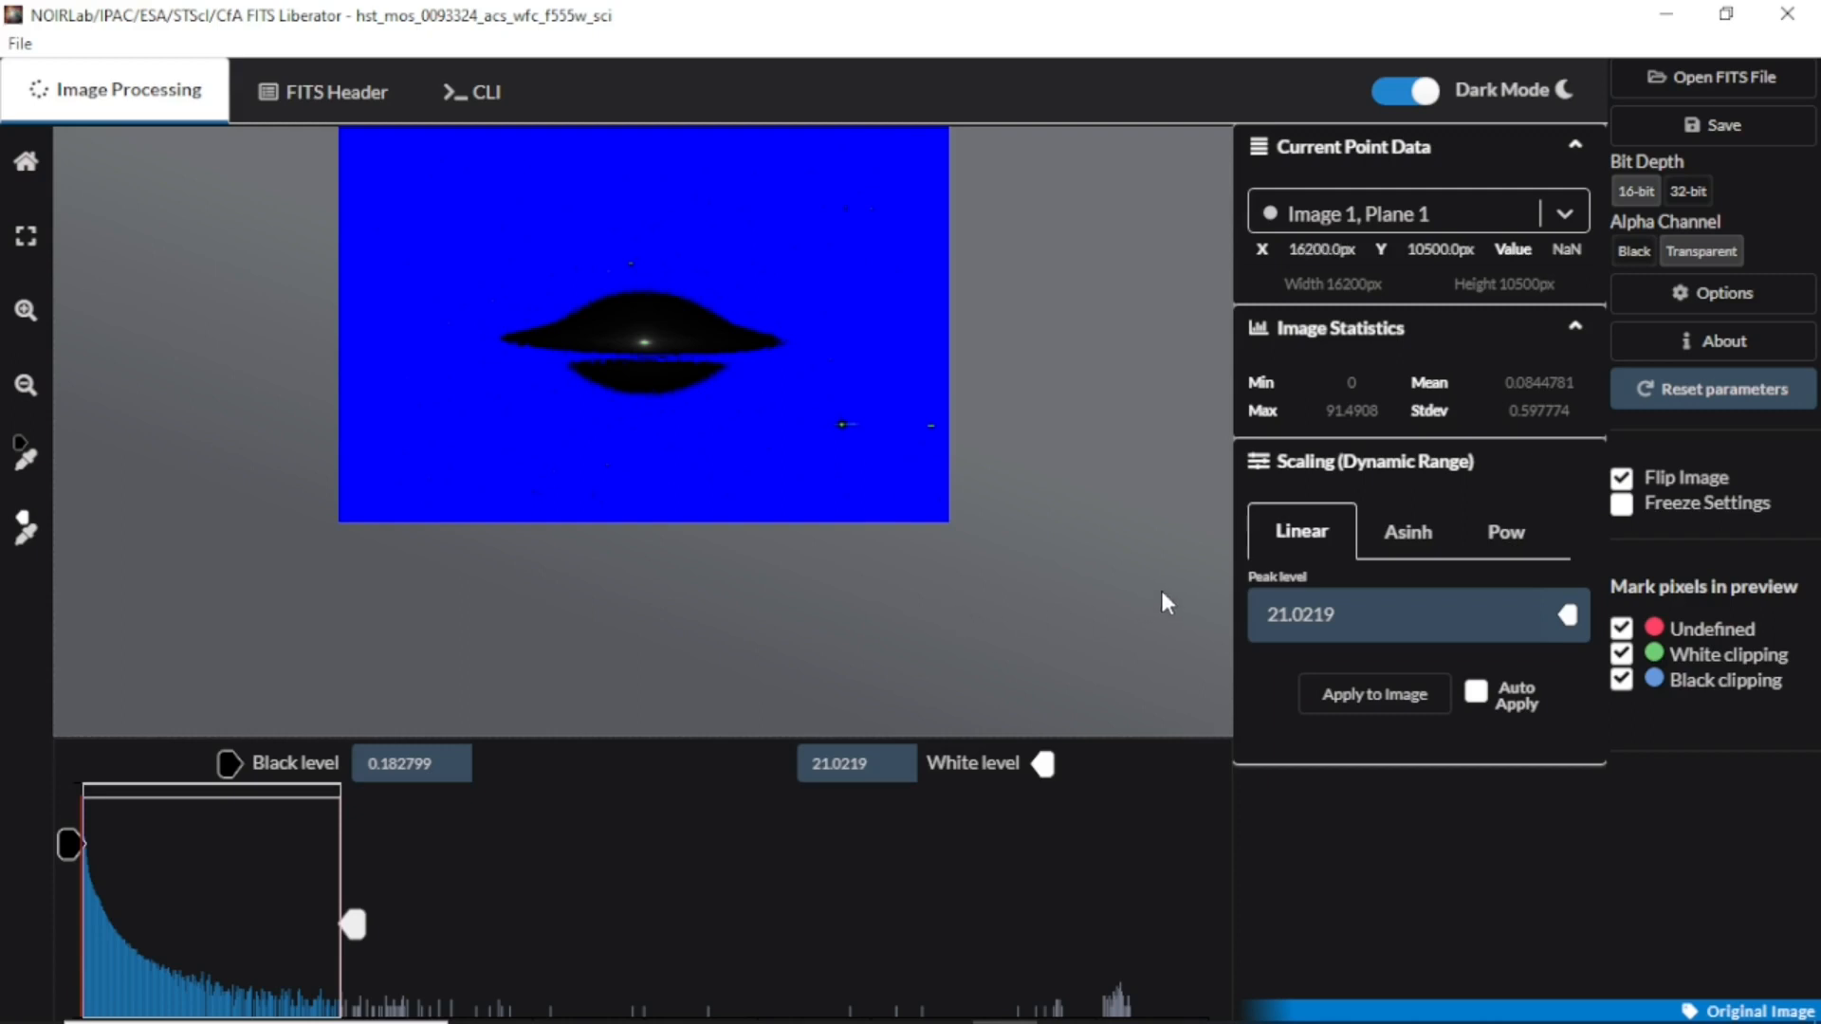
Stretch the f555w image with Asinh scaling and a black level of 0, and save it as a TIFF file named G
left_click(1407, 528)
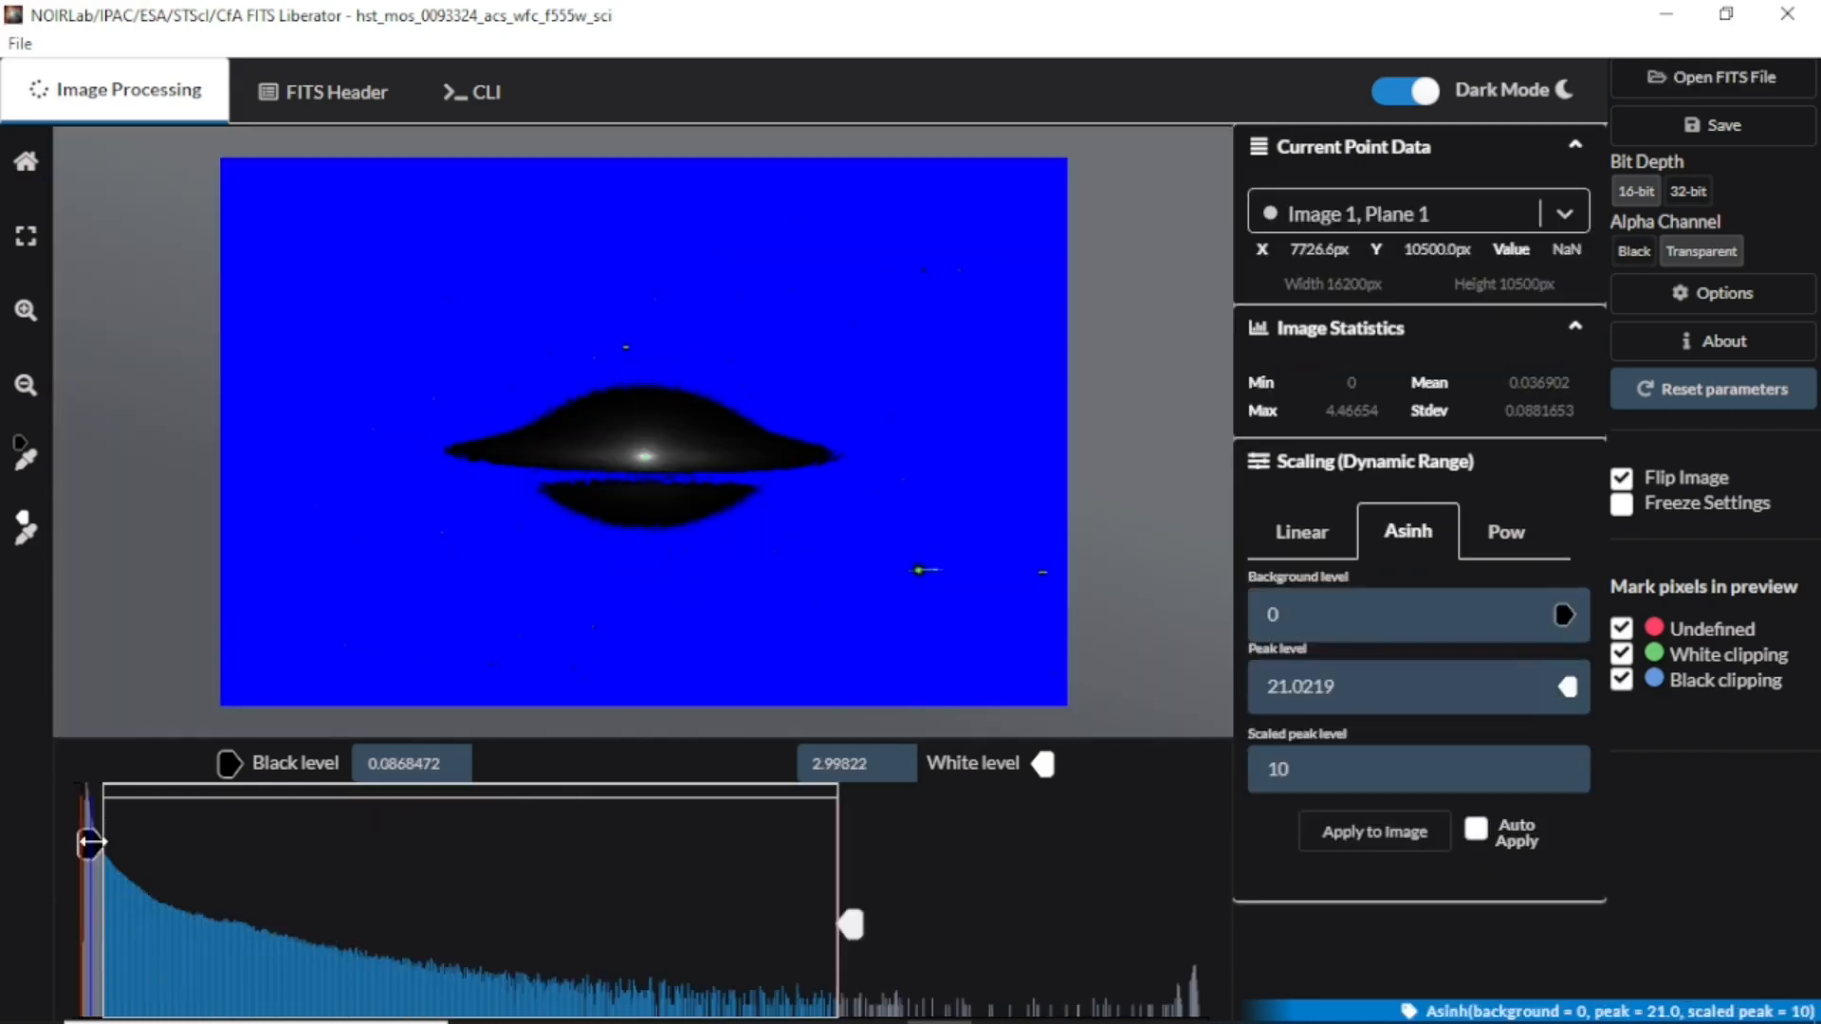
left_click_drag(90, 841, 33, 858)
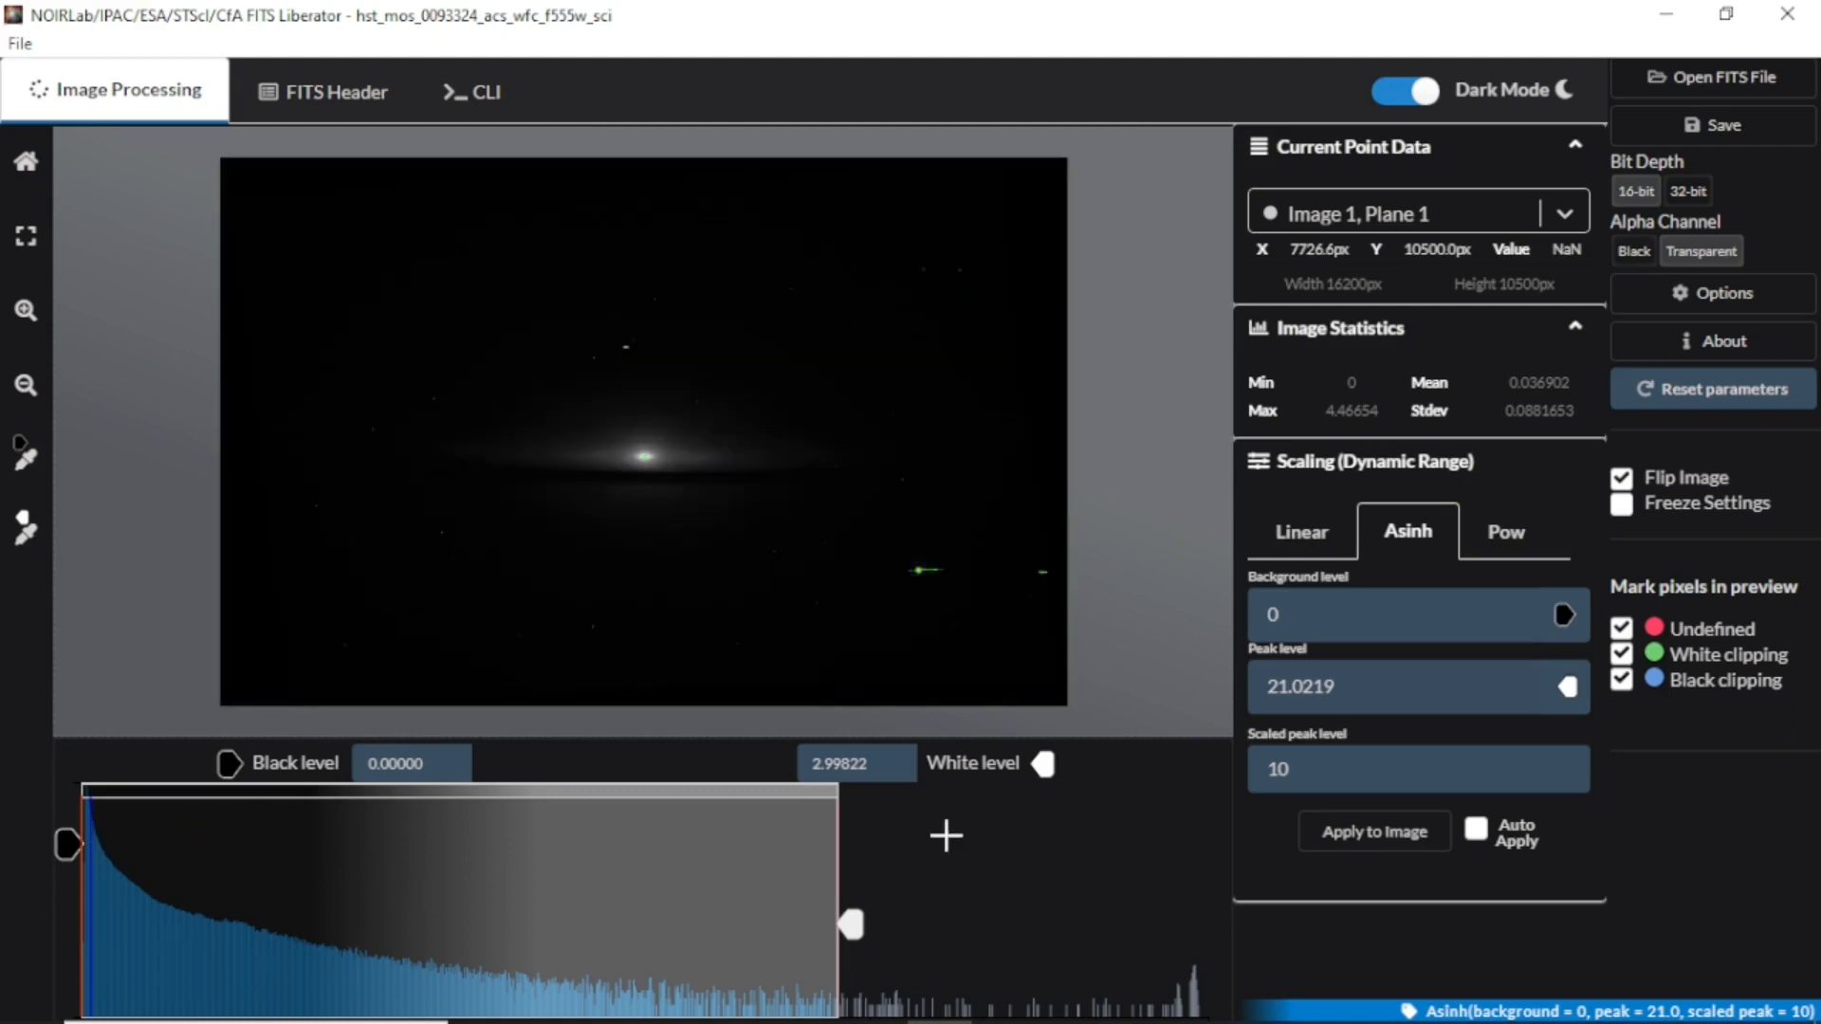
left_click(1724, 127)
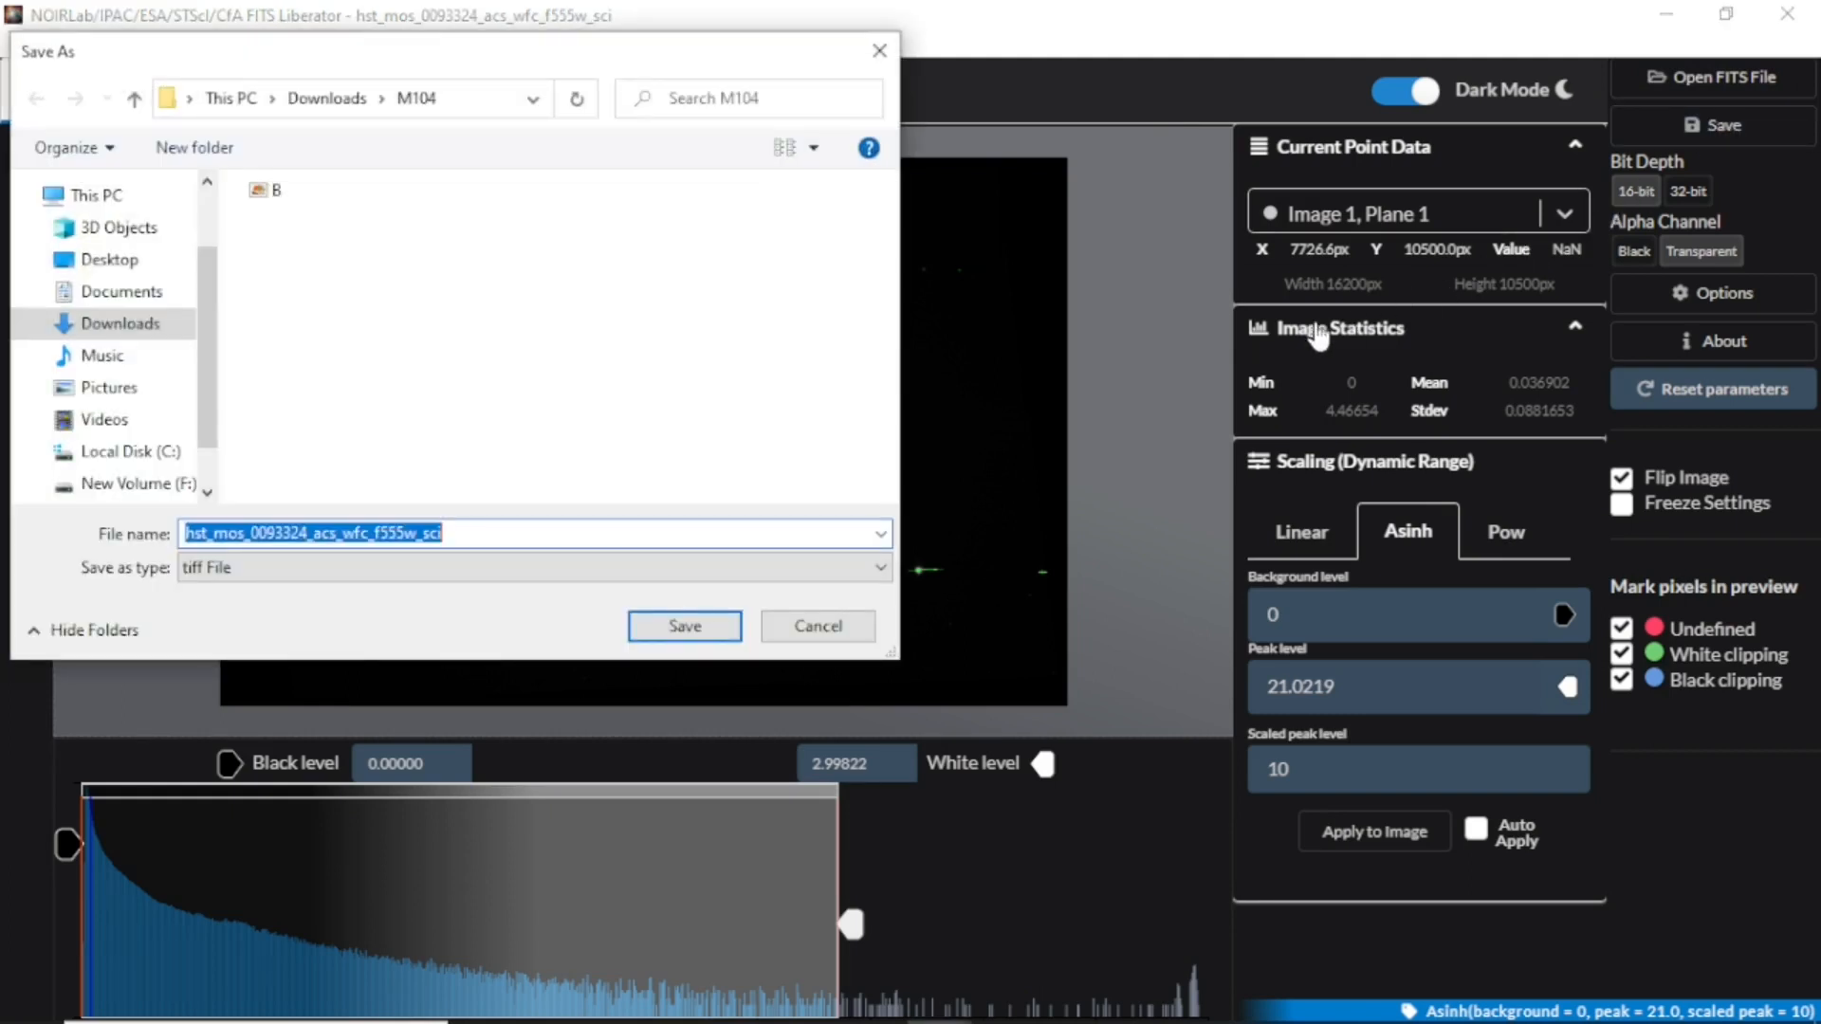
type("G")
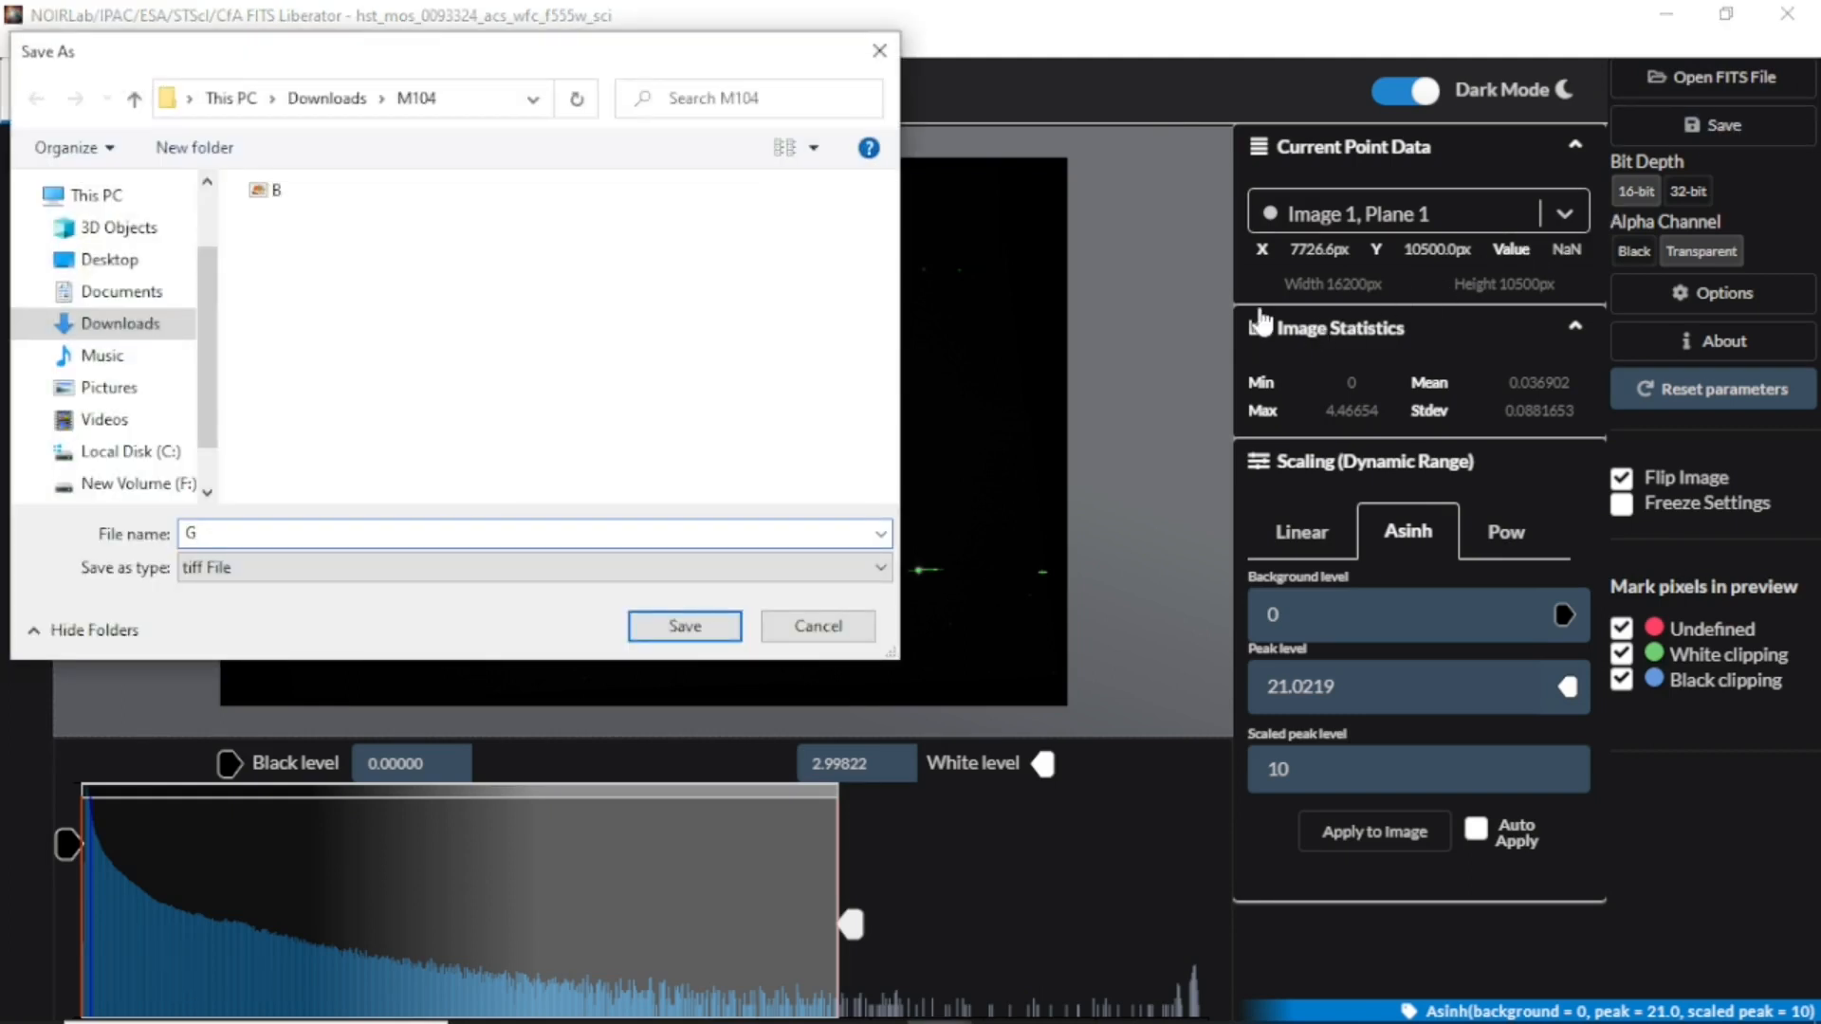
left_click(685, 626)
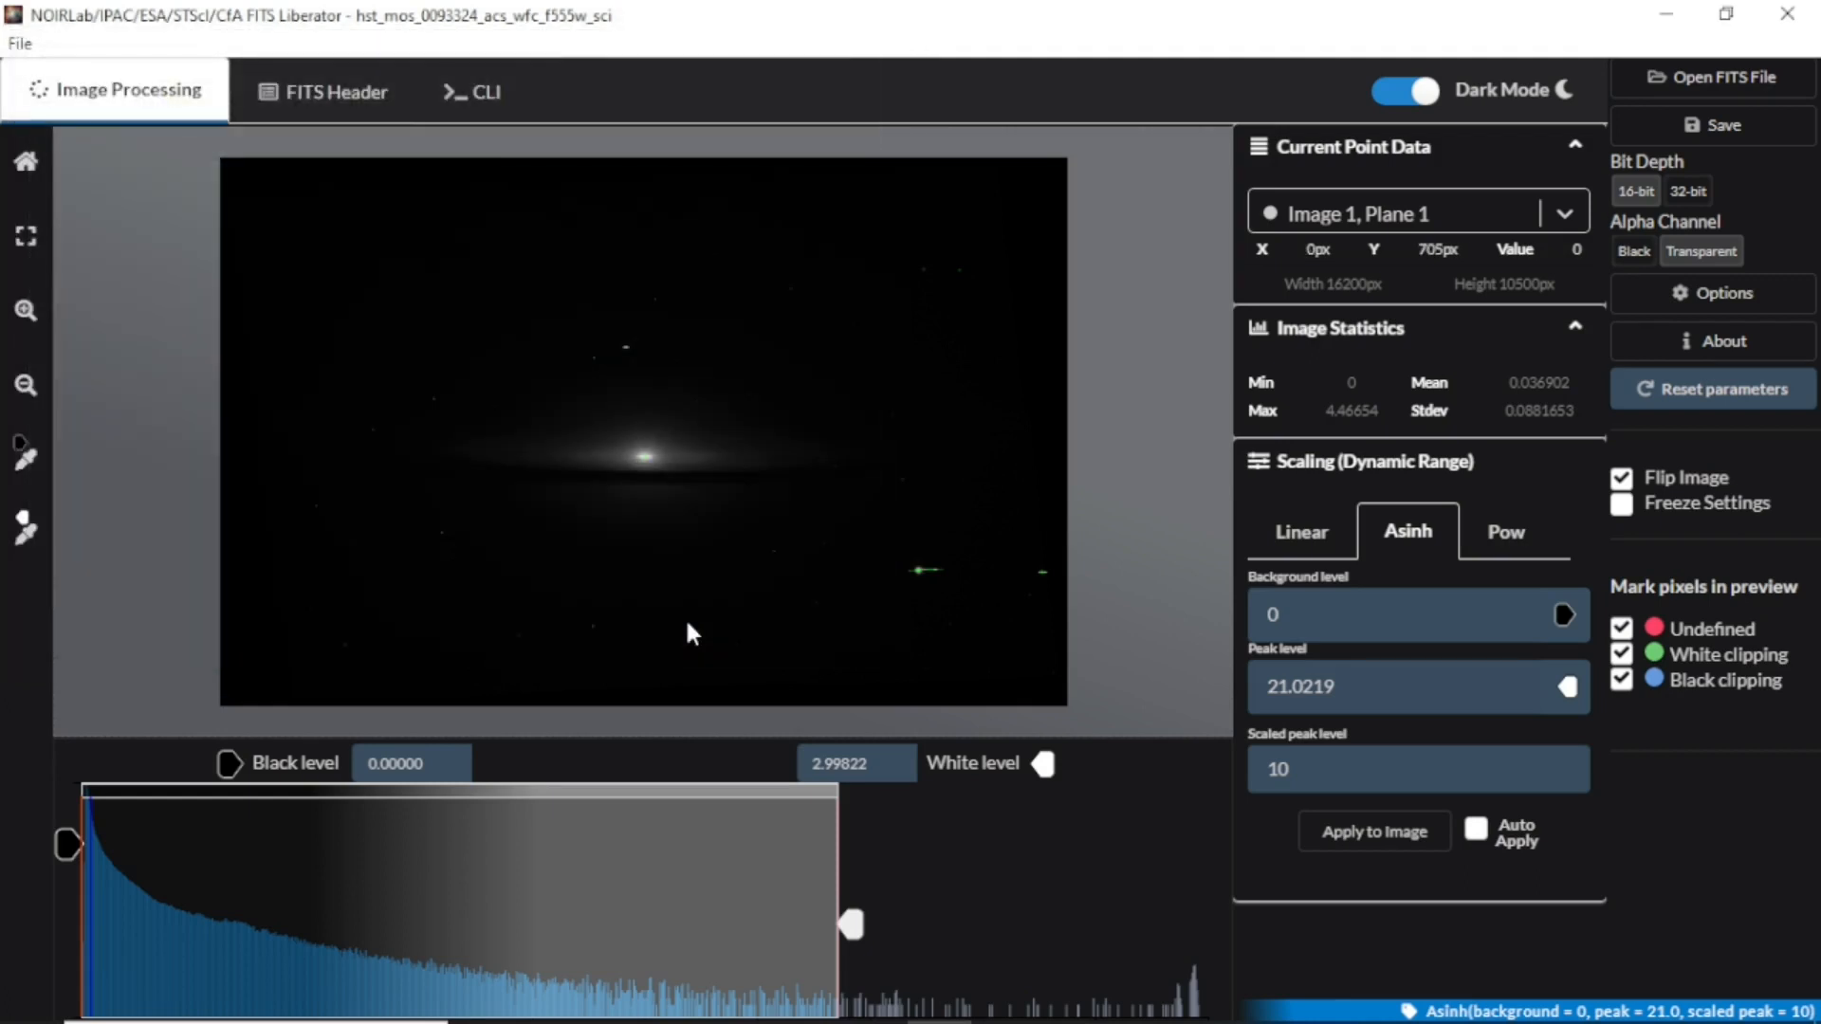
Open the FITS file hst_mos_0093324_acs_wfc_f625w_sci from the M104 folder
left_click(19, 45)
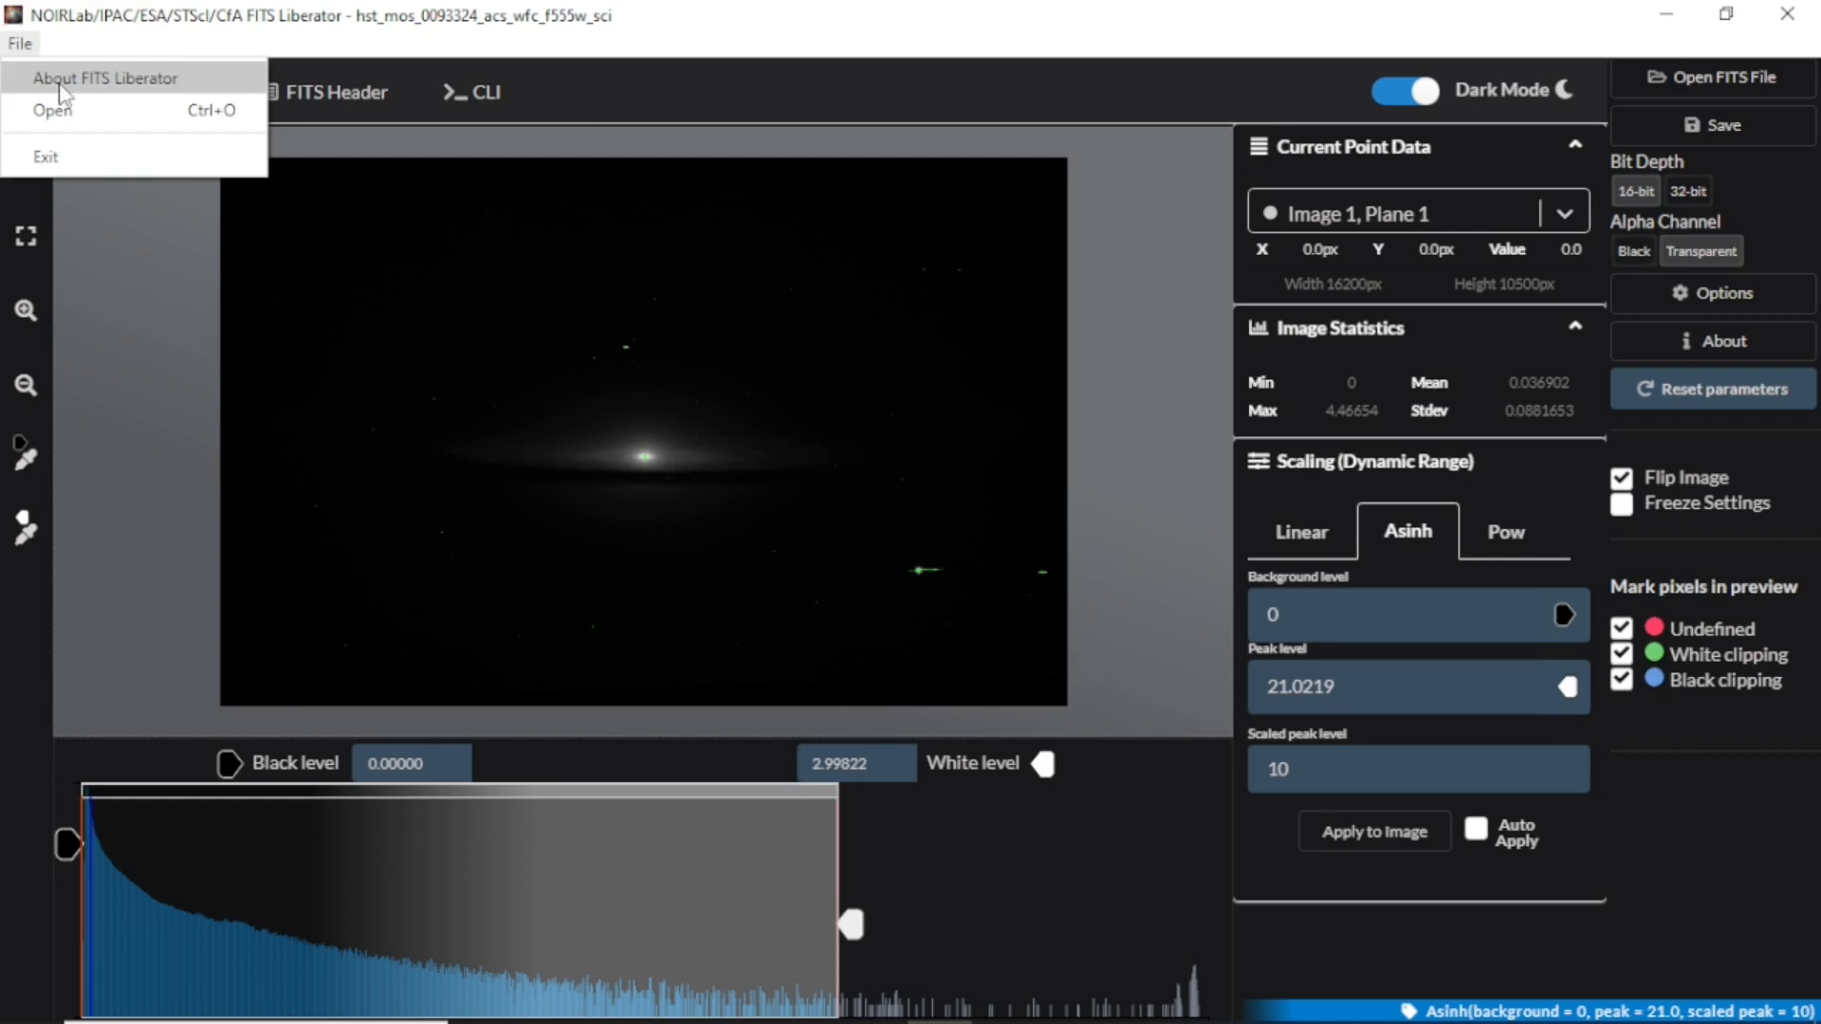
left_click(77, 112)
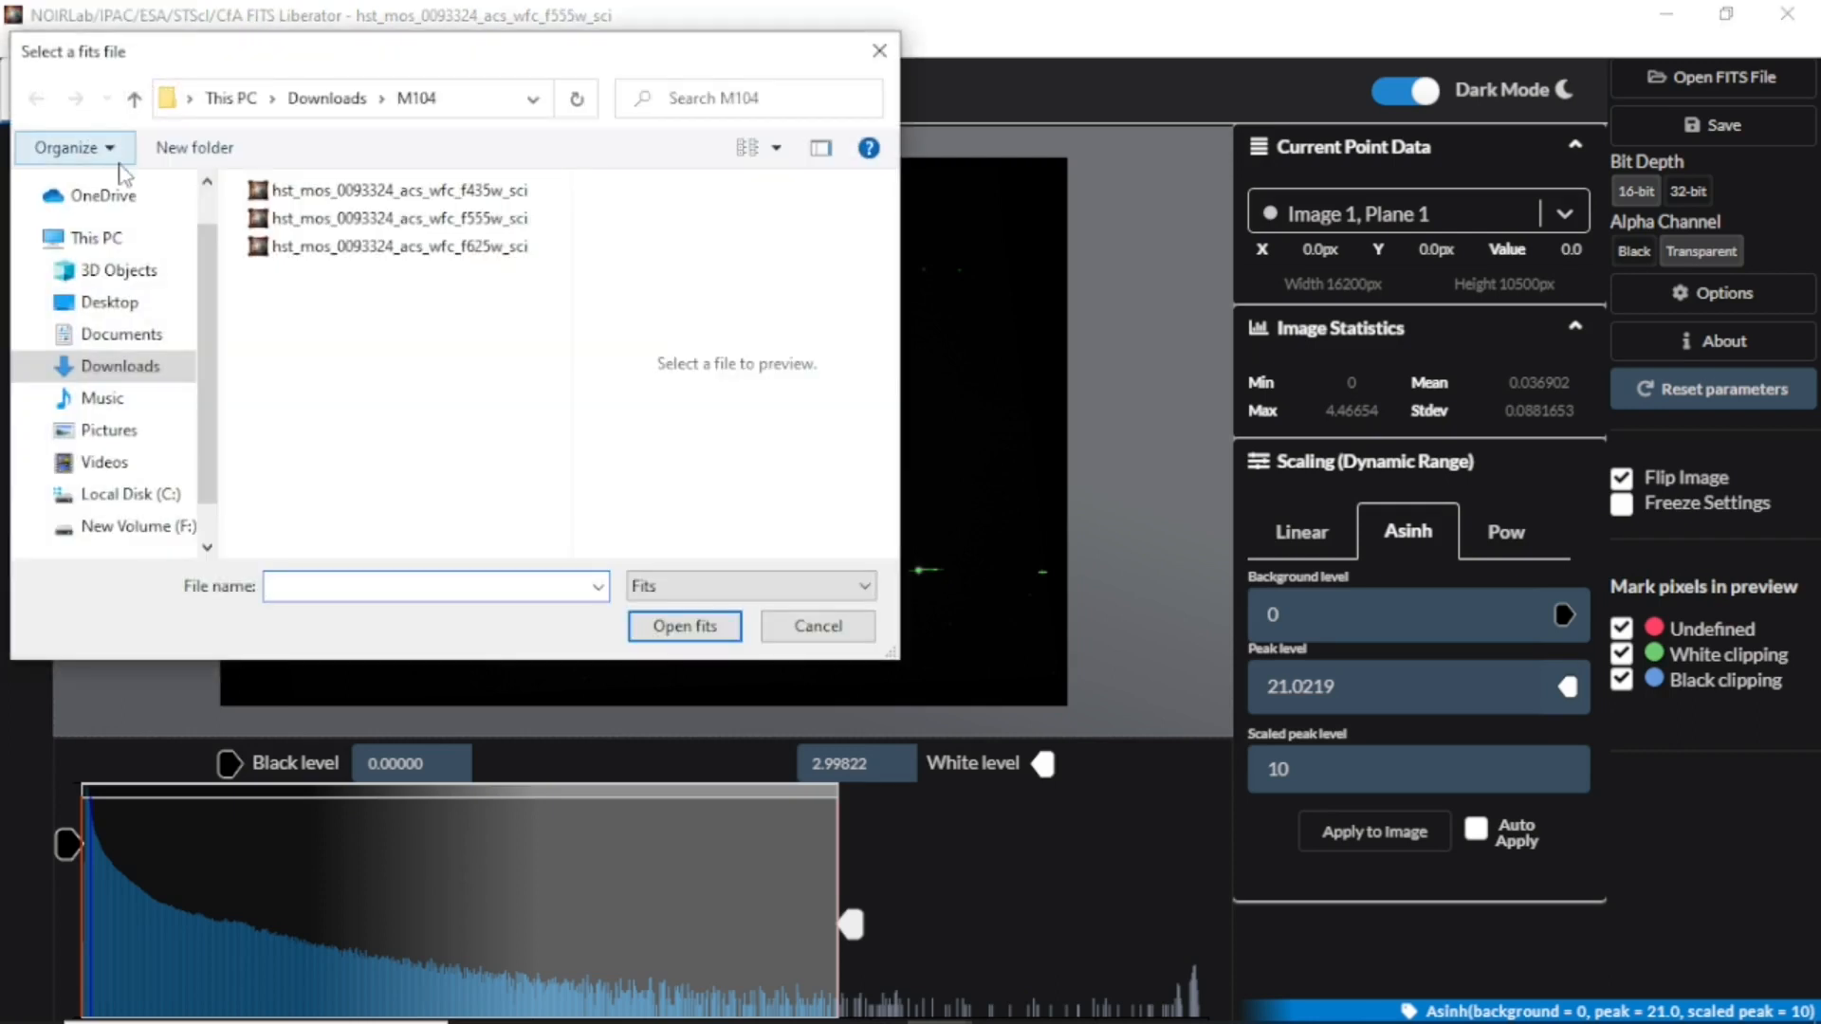
left_click(365, 248)
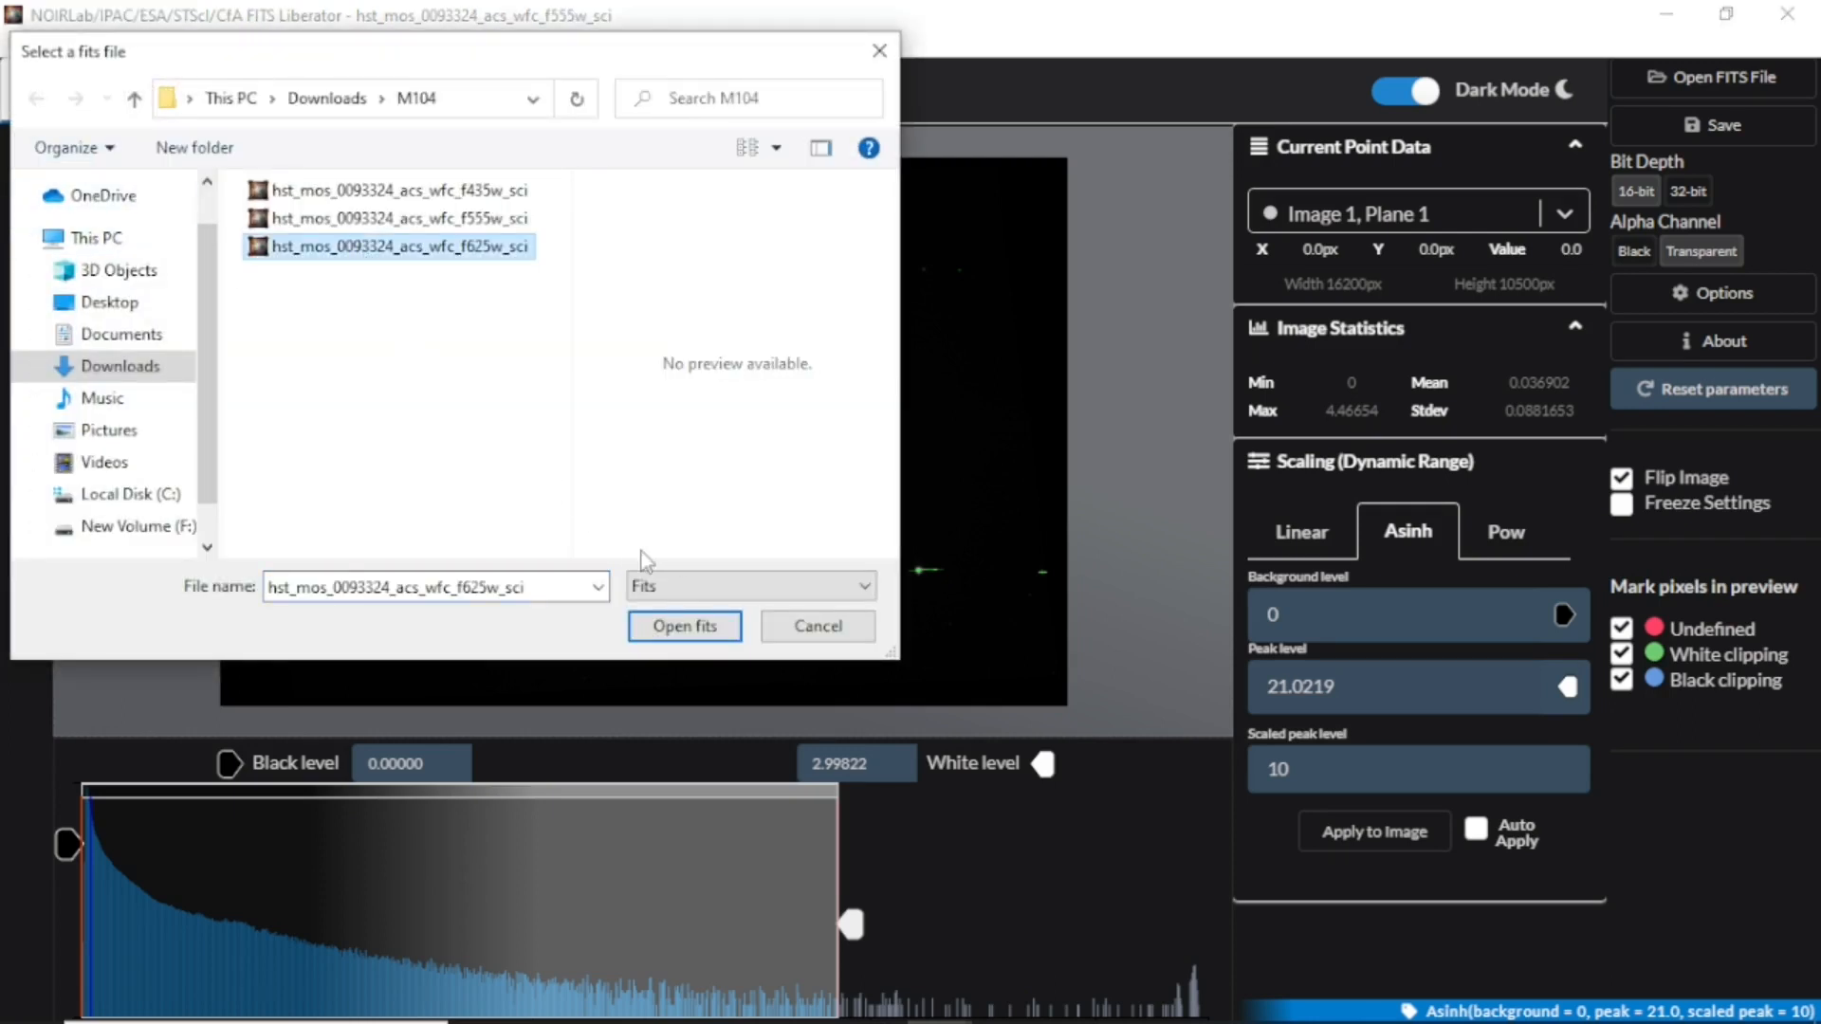
left_click(684, 627)
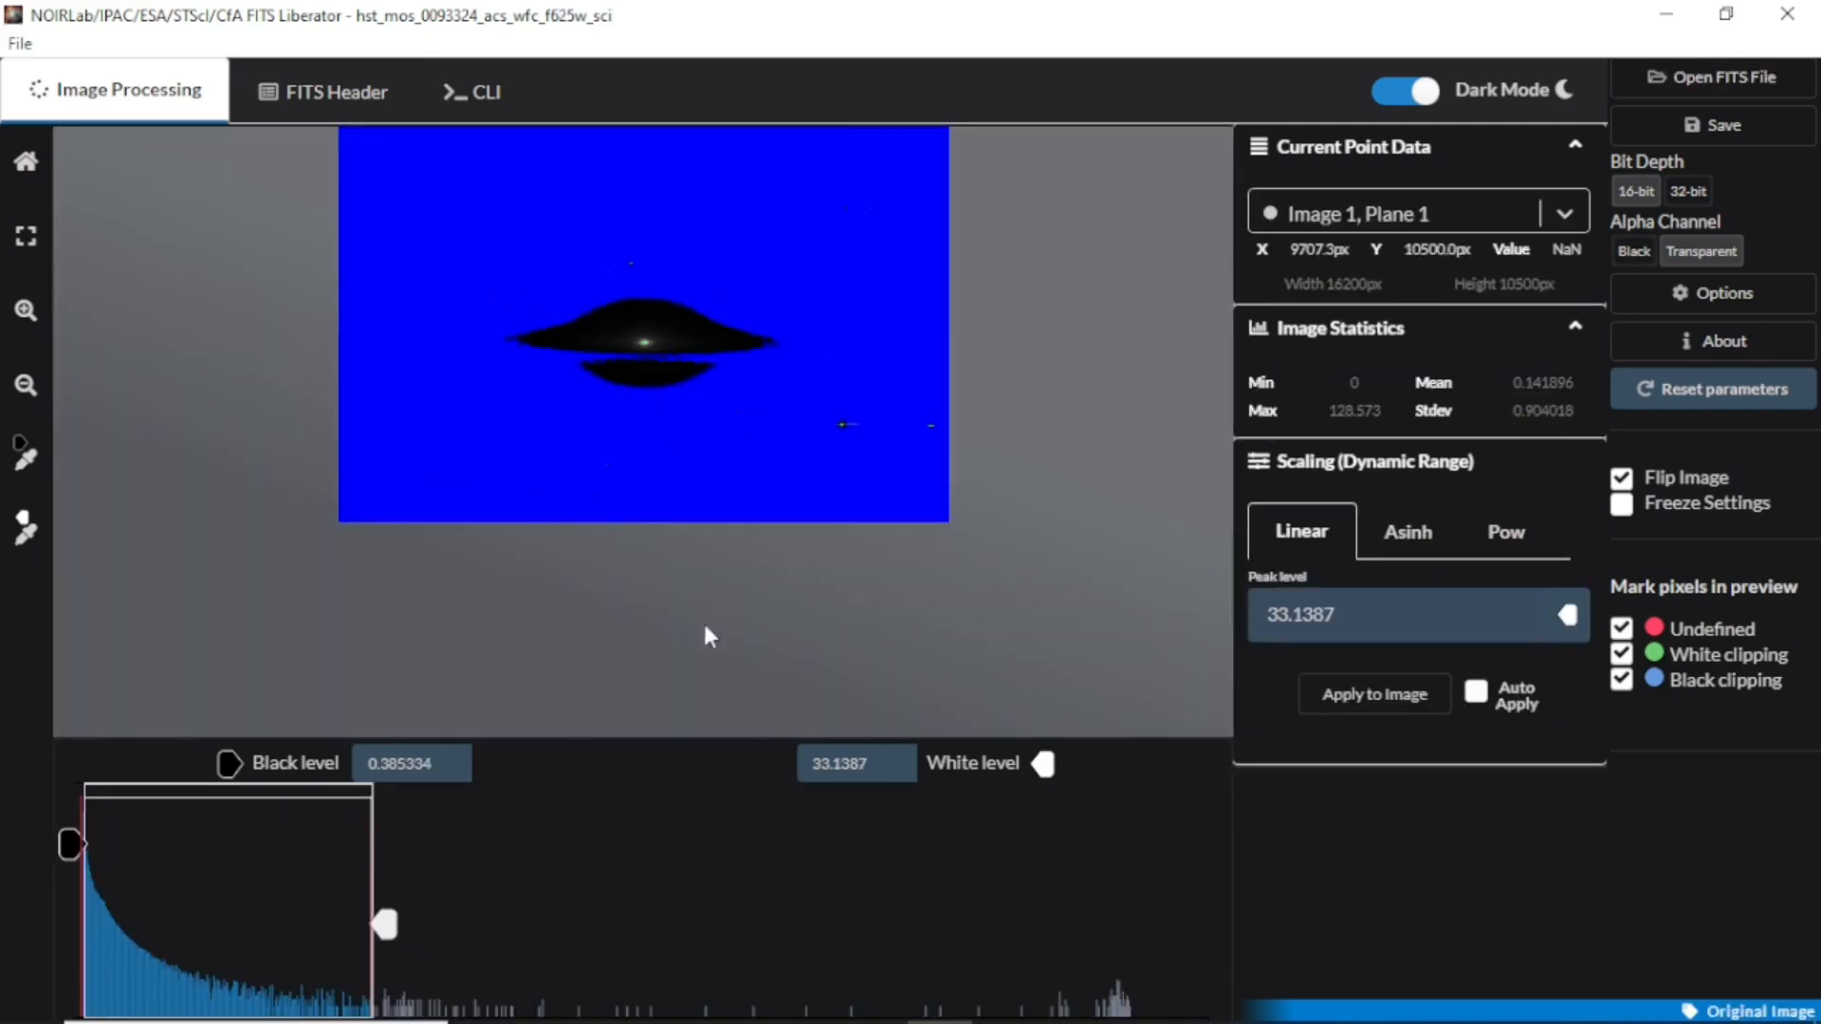
Stretch the f625w image with Asinh scaling and a black level of 0, and save it as a TIFF file named R
left_click(1405, 536)
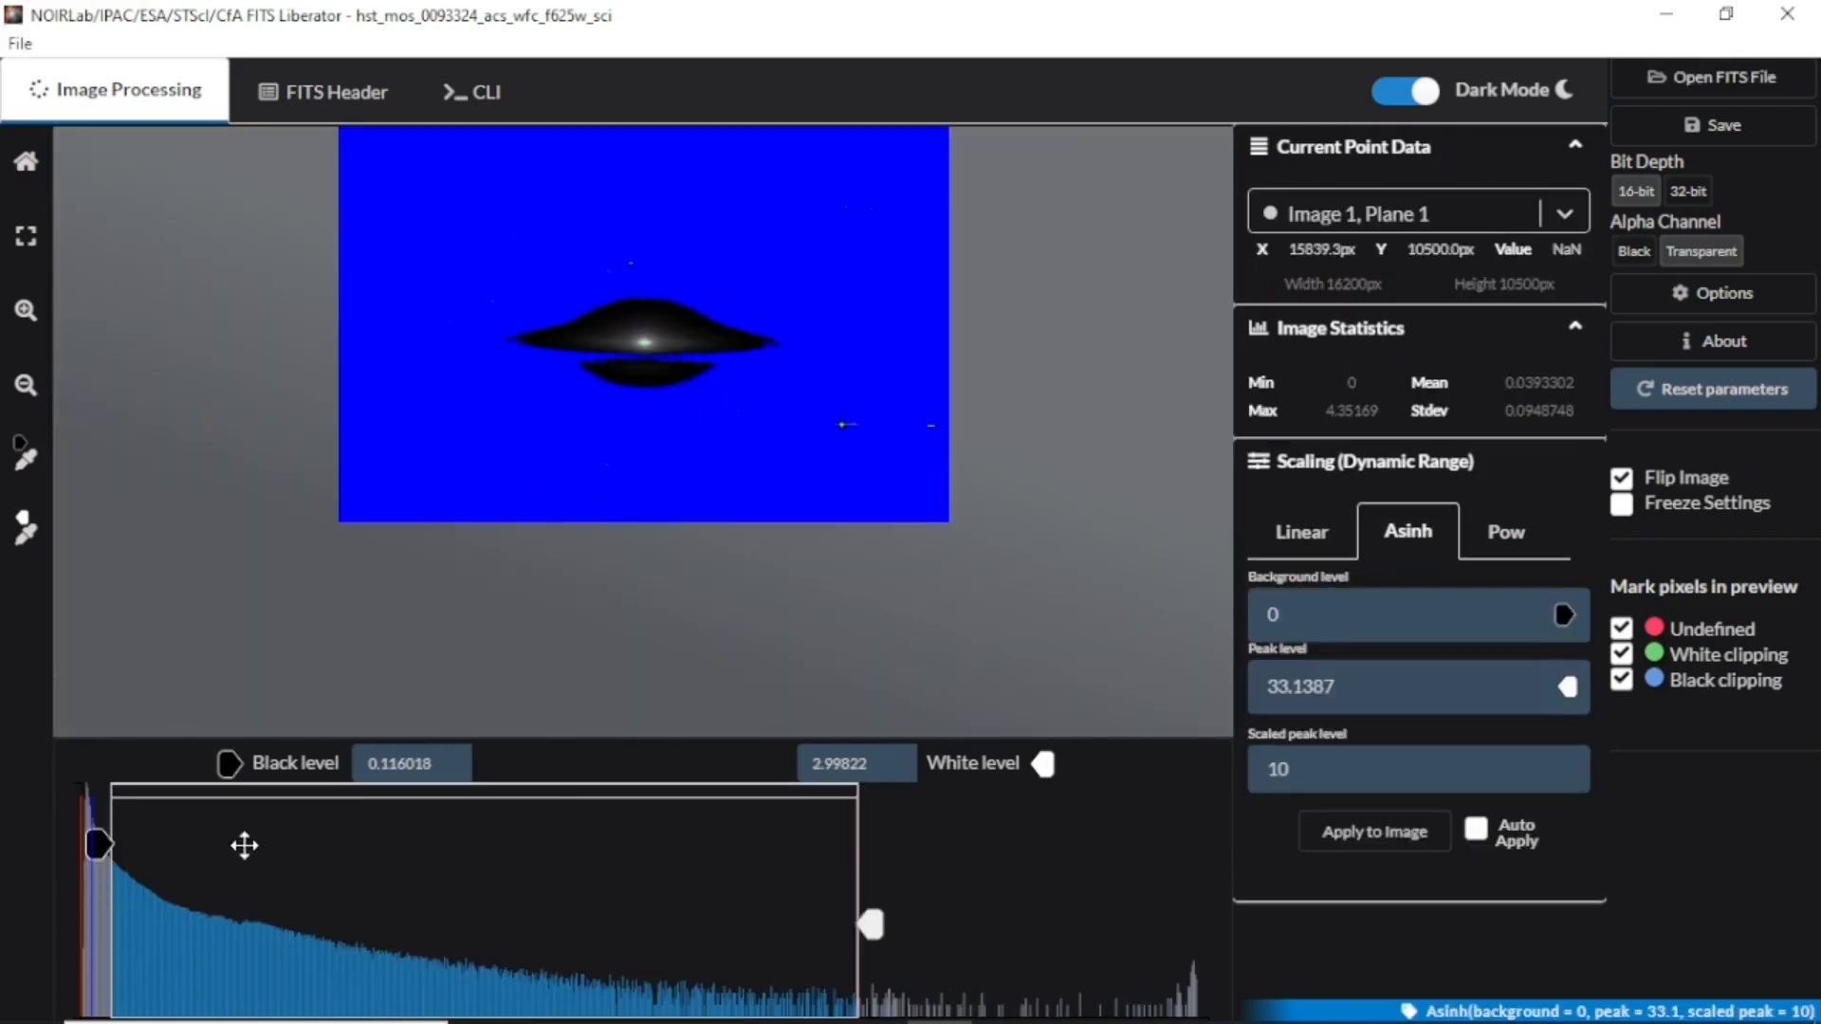
left_click_drag(99, 844, 35, 860)
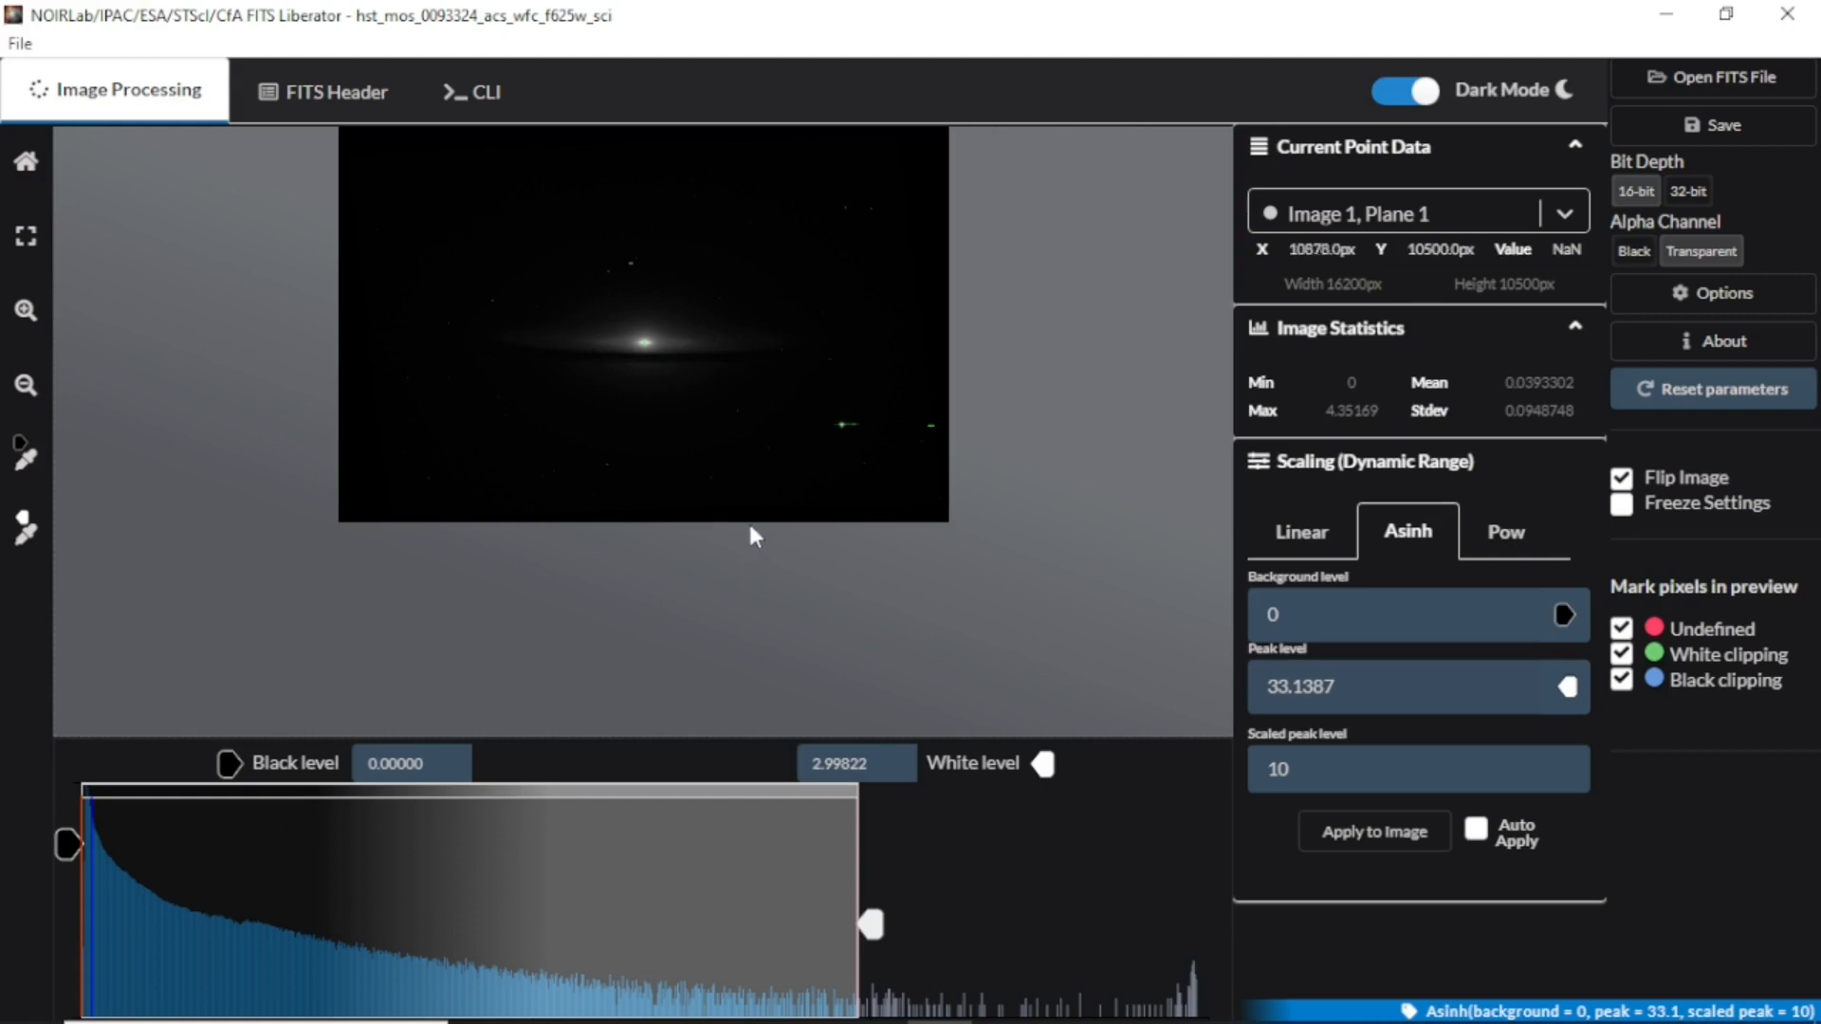
left_click(1756, 133)
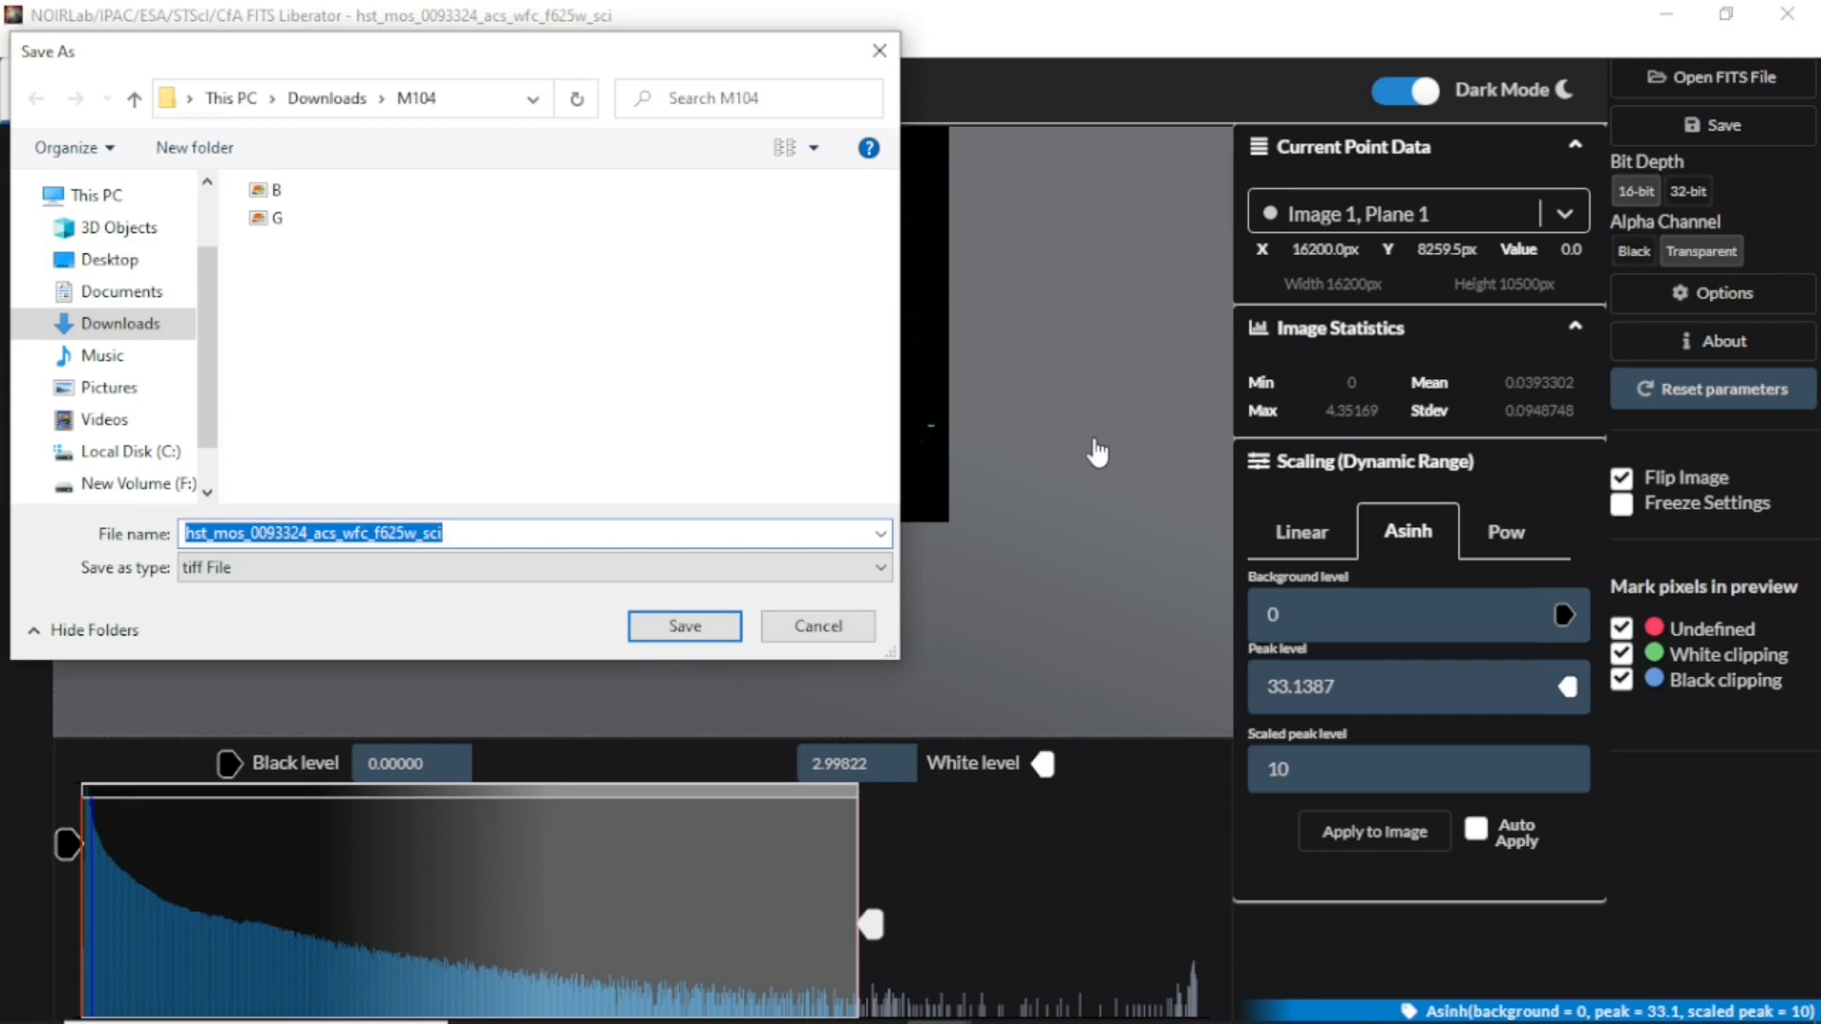
type("R")
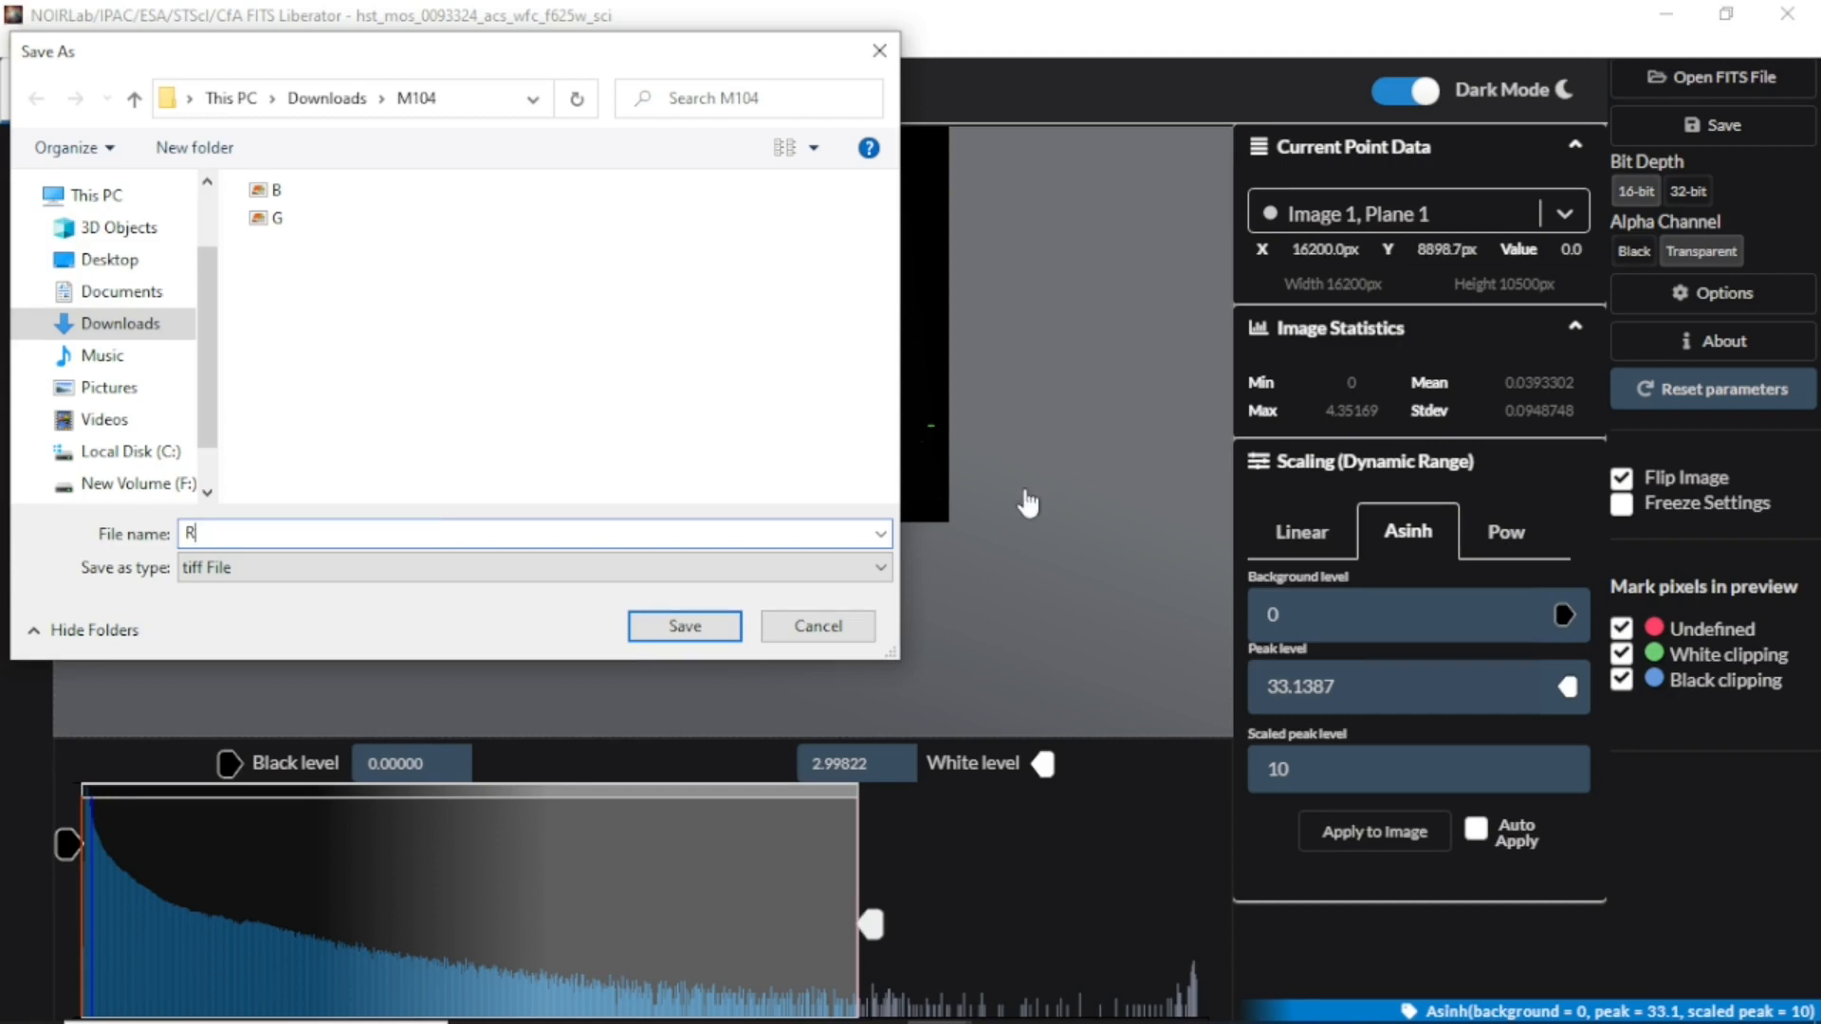
left_click(682, 621)
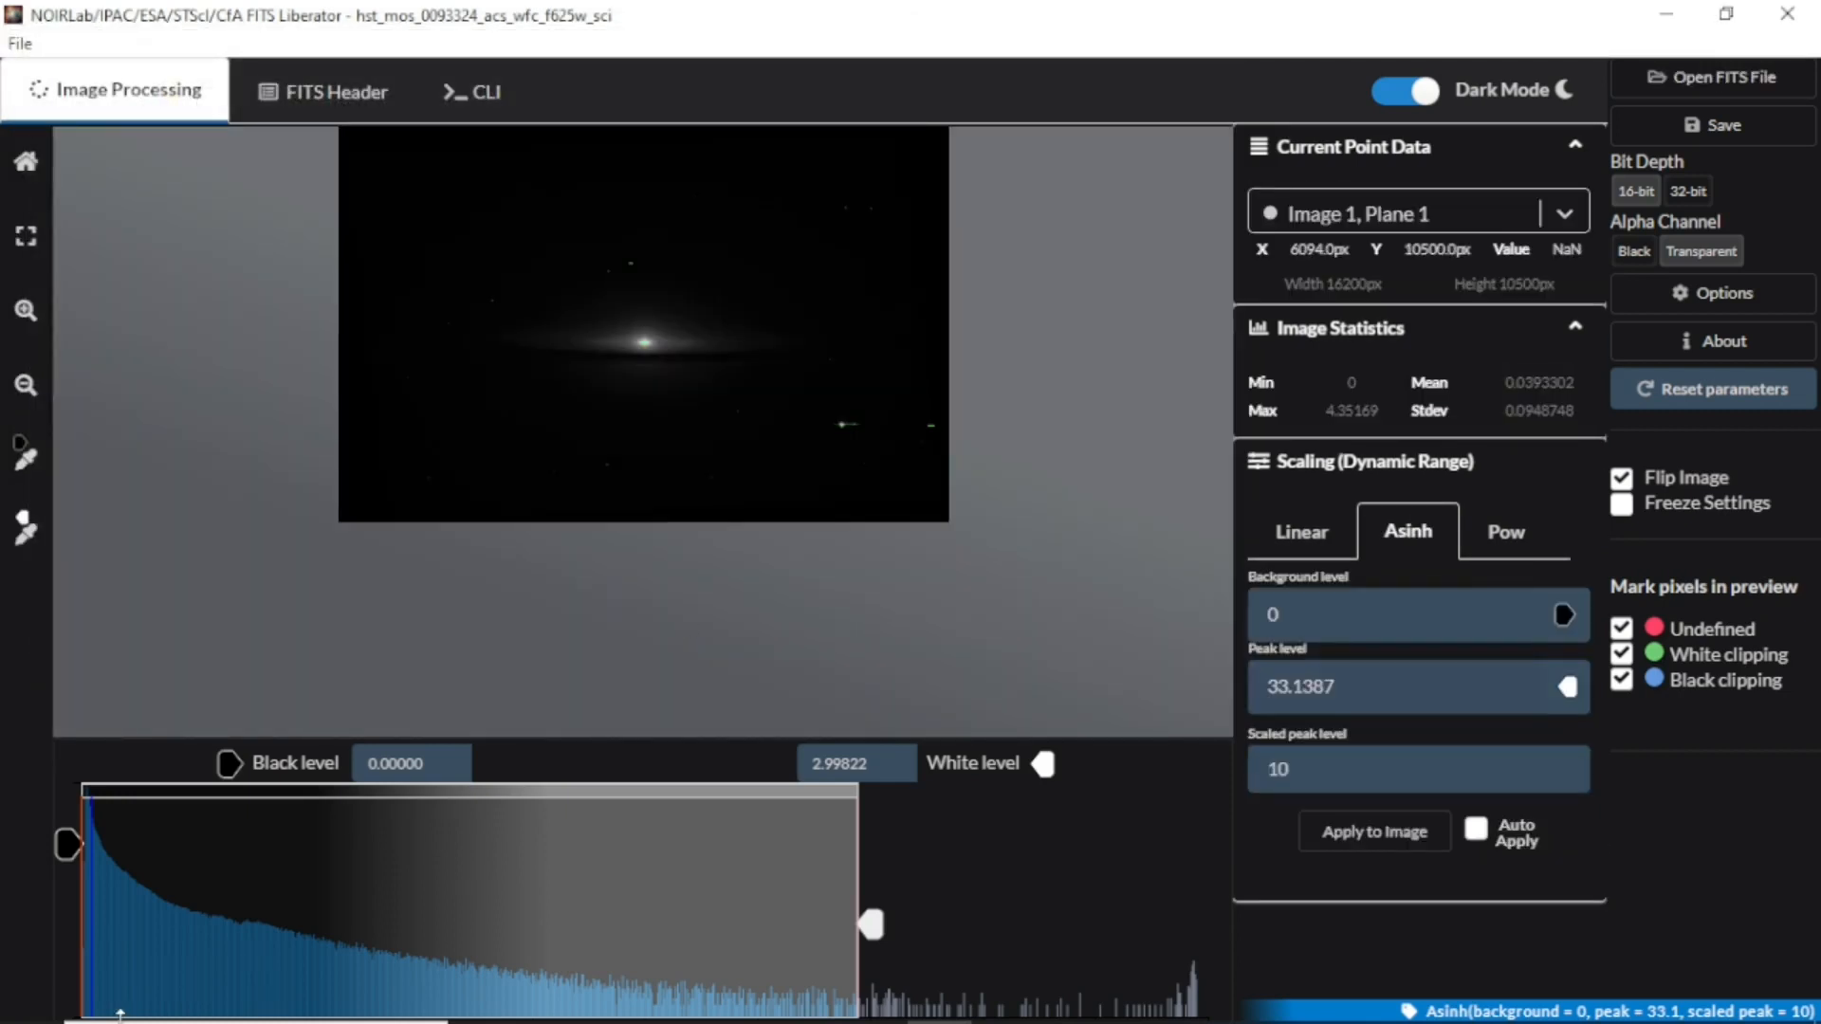
Switch to the M104 folder in File Explorer and select the B, G and R TIFF files
mouse_move(538, 1007)
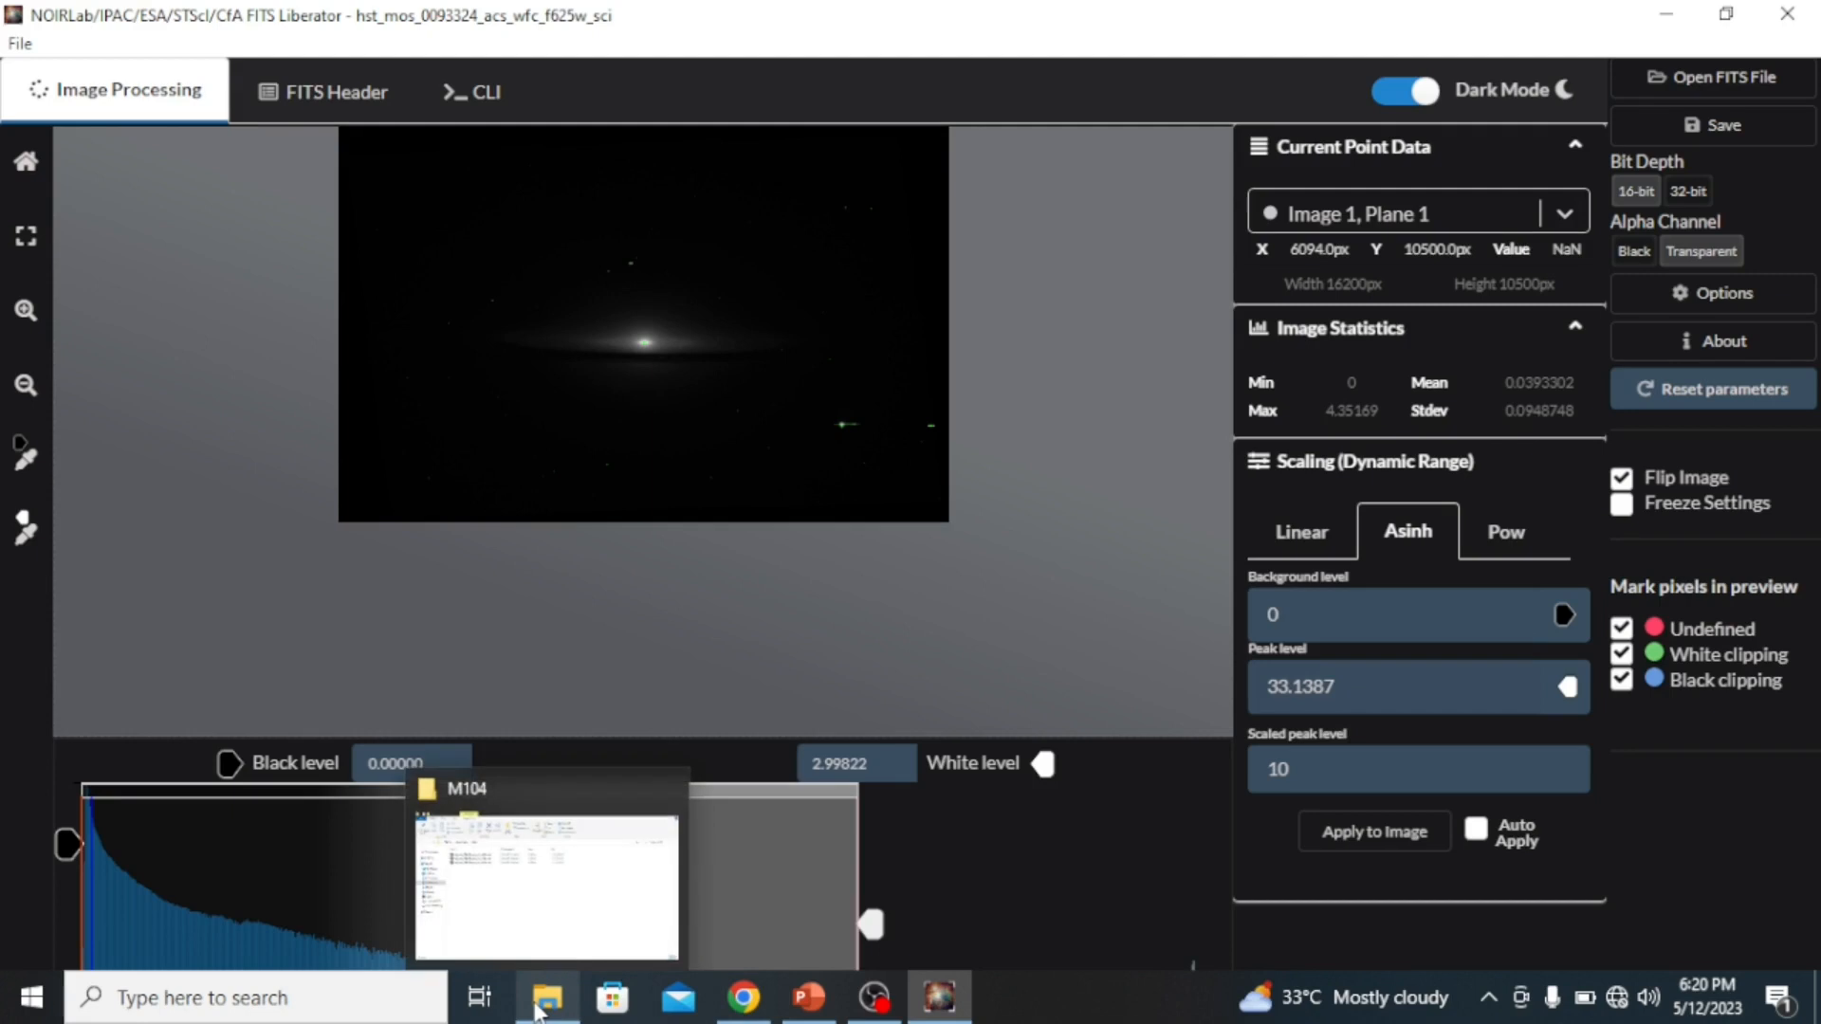
left_click(553, 924)
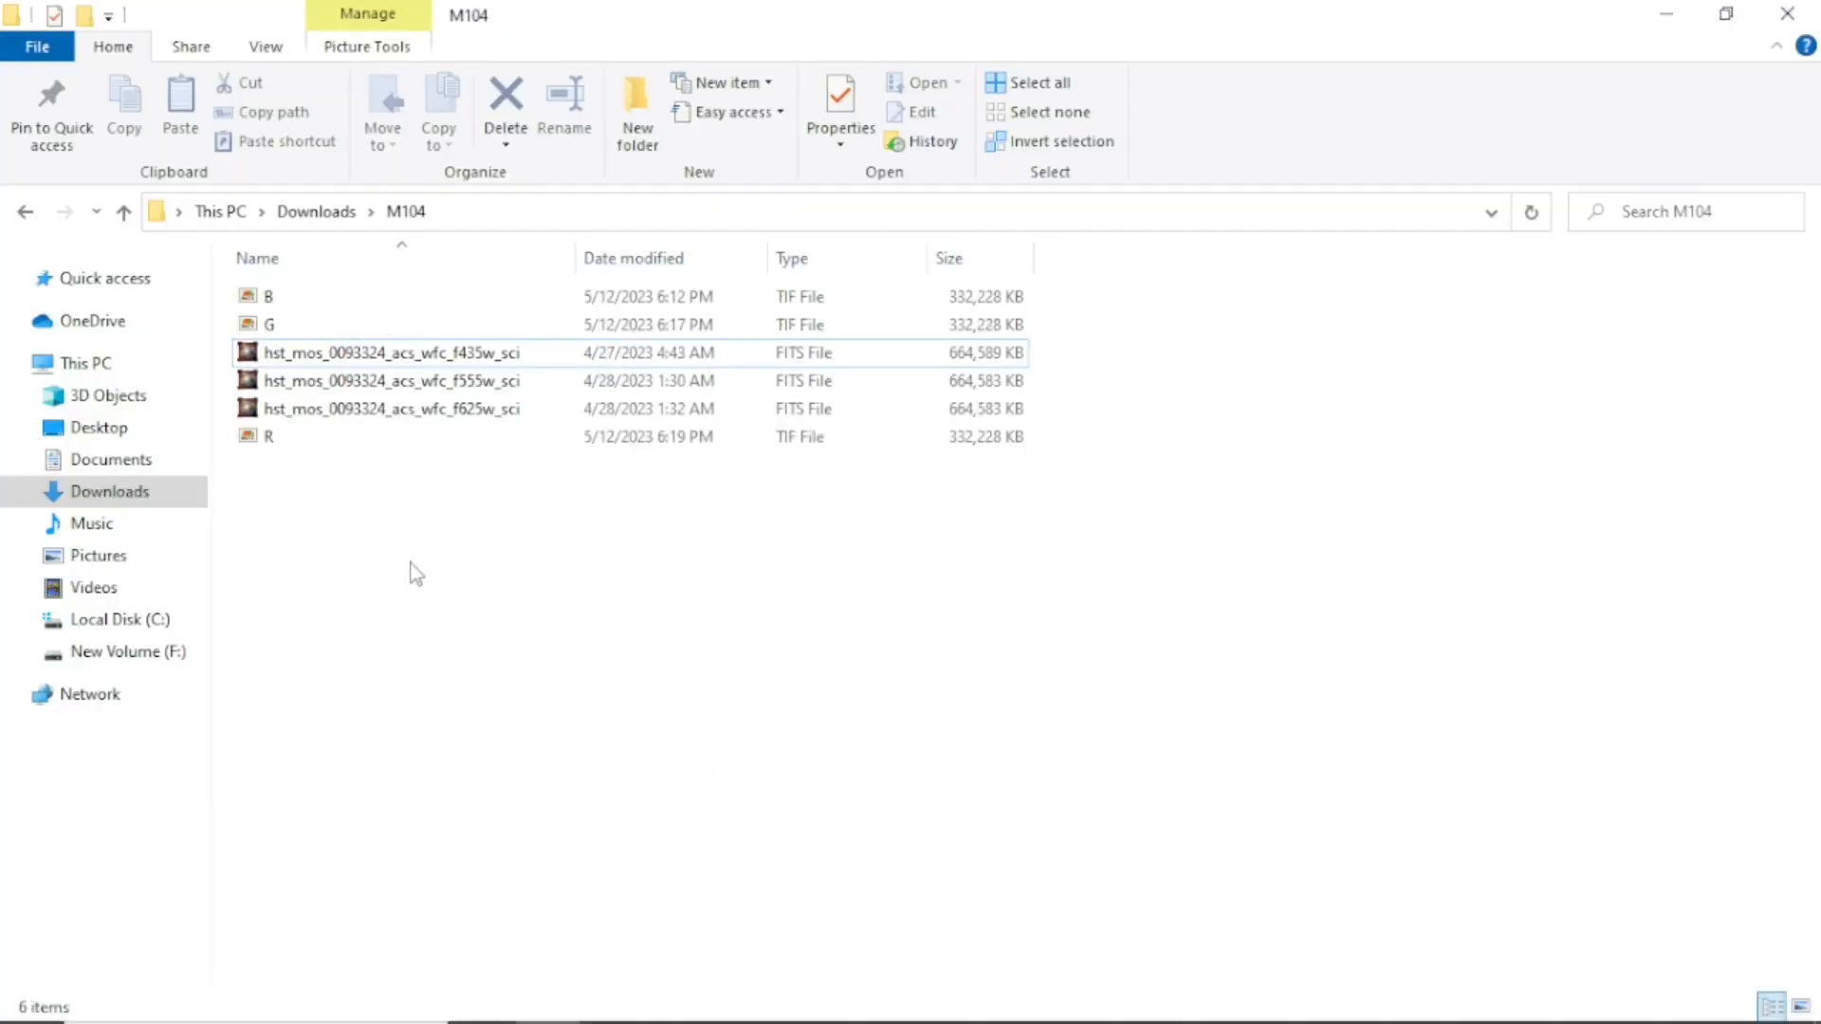
left_click(314, 311)
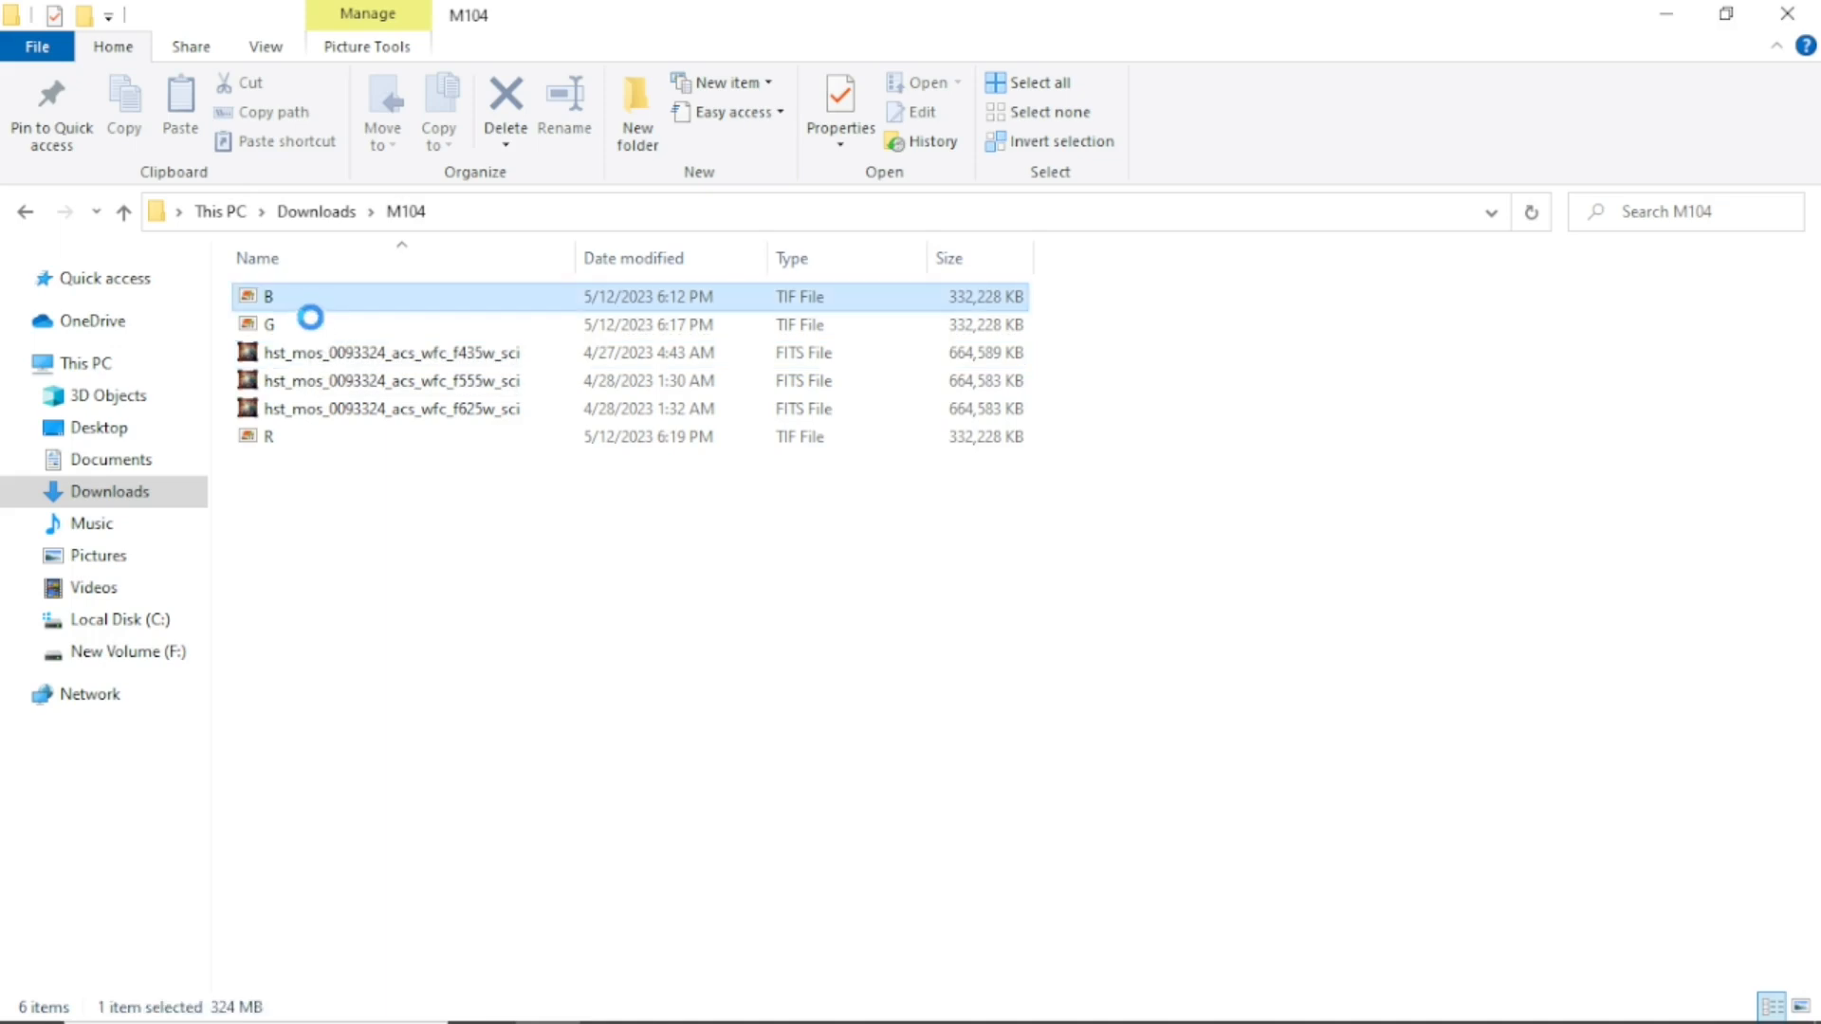
left_click(314, 327, "ctrl")
left_click(295, 438, "ctrl")
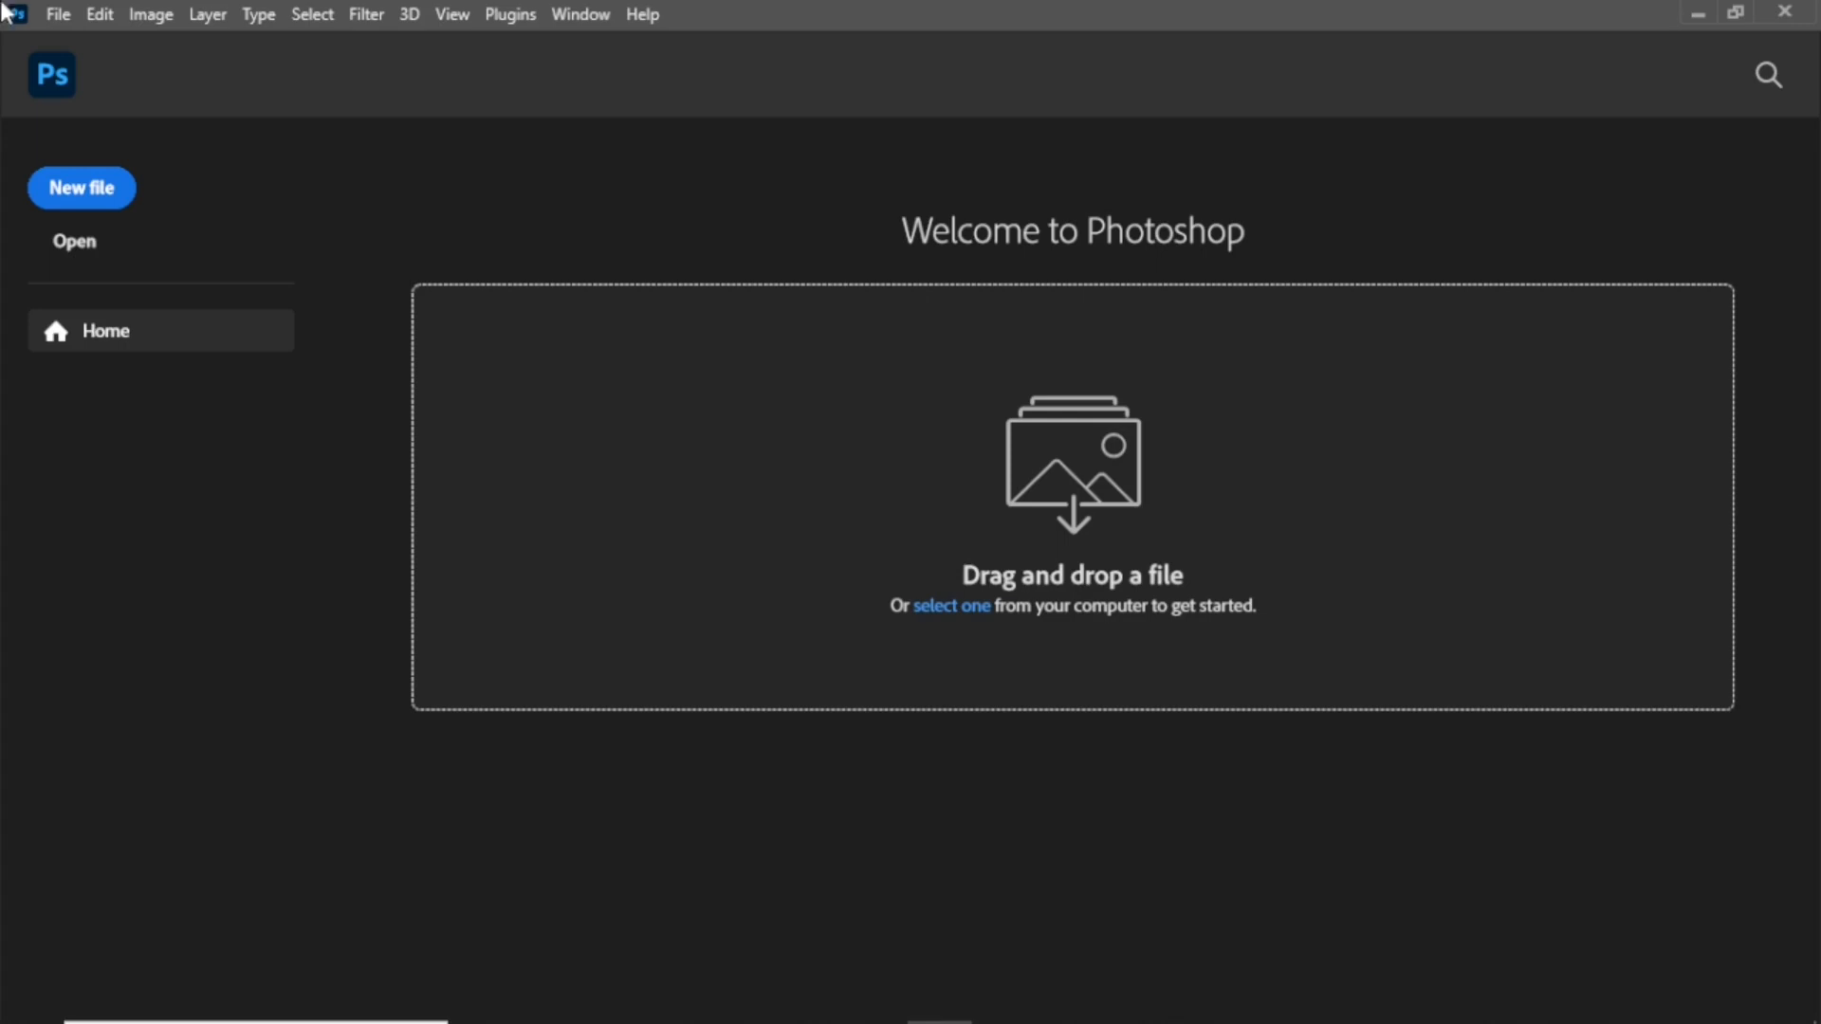
Switch to Photoshop and open the B, G and R TIFF files from the M104 folder together
left_click(55, 15)
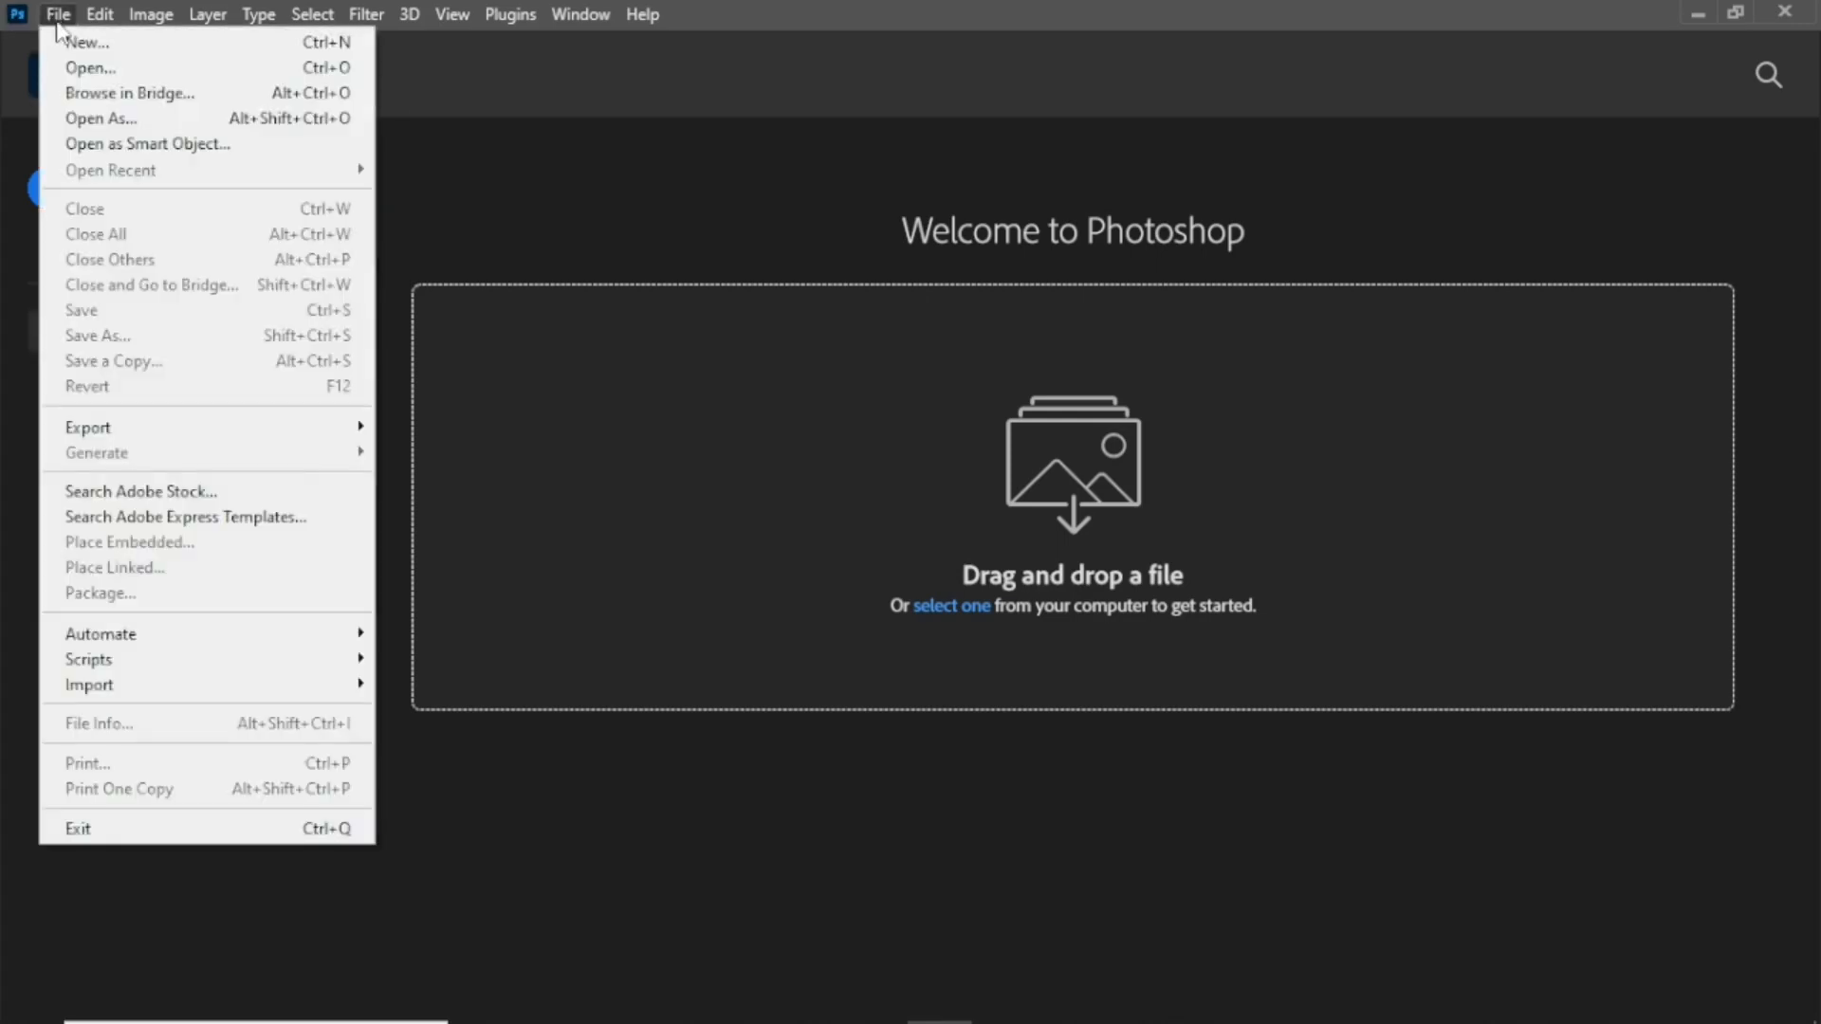
left_click(90, 71)
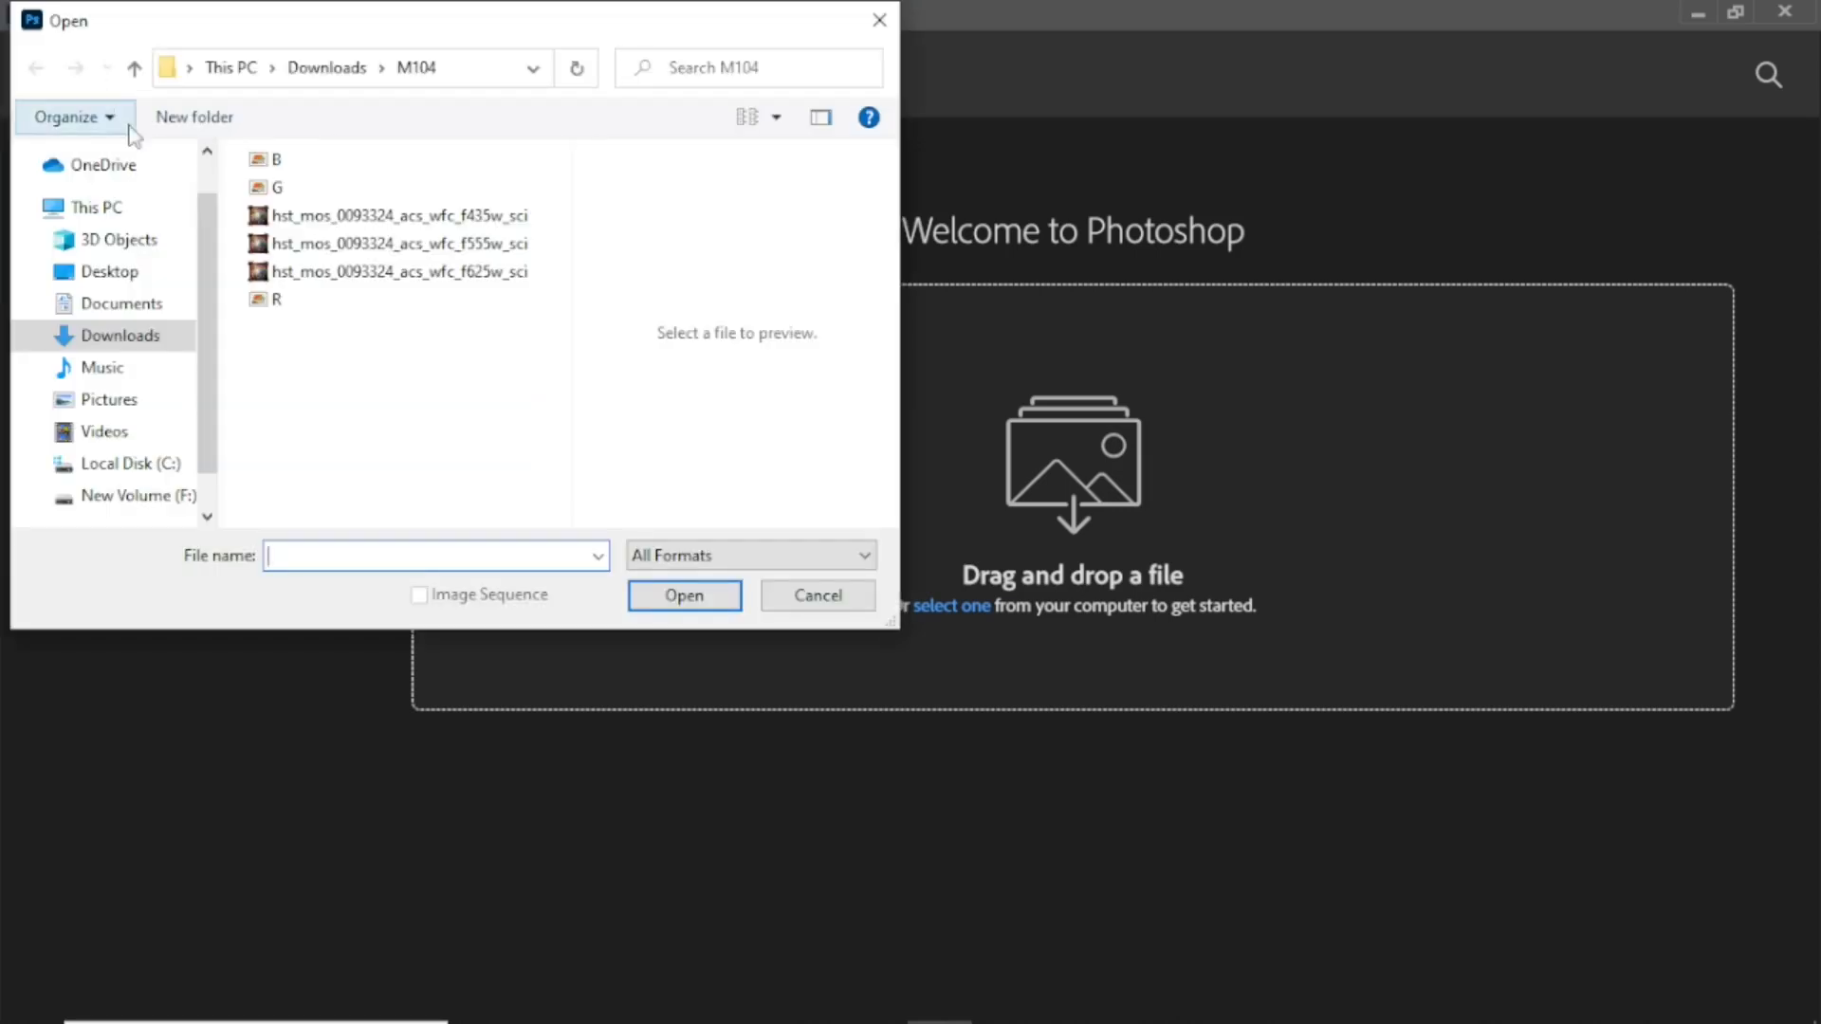
left_click(292, 170)
left_click(299, 192, "ctrl")
left_click(299, 297, "ctrl")
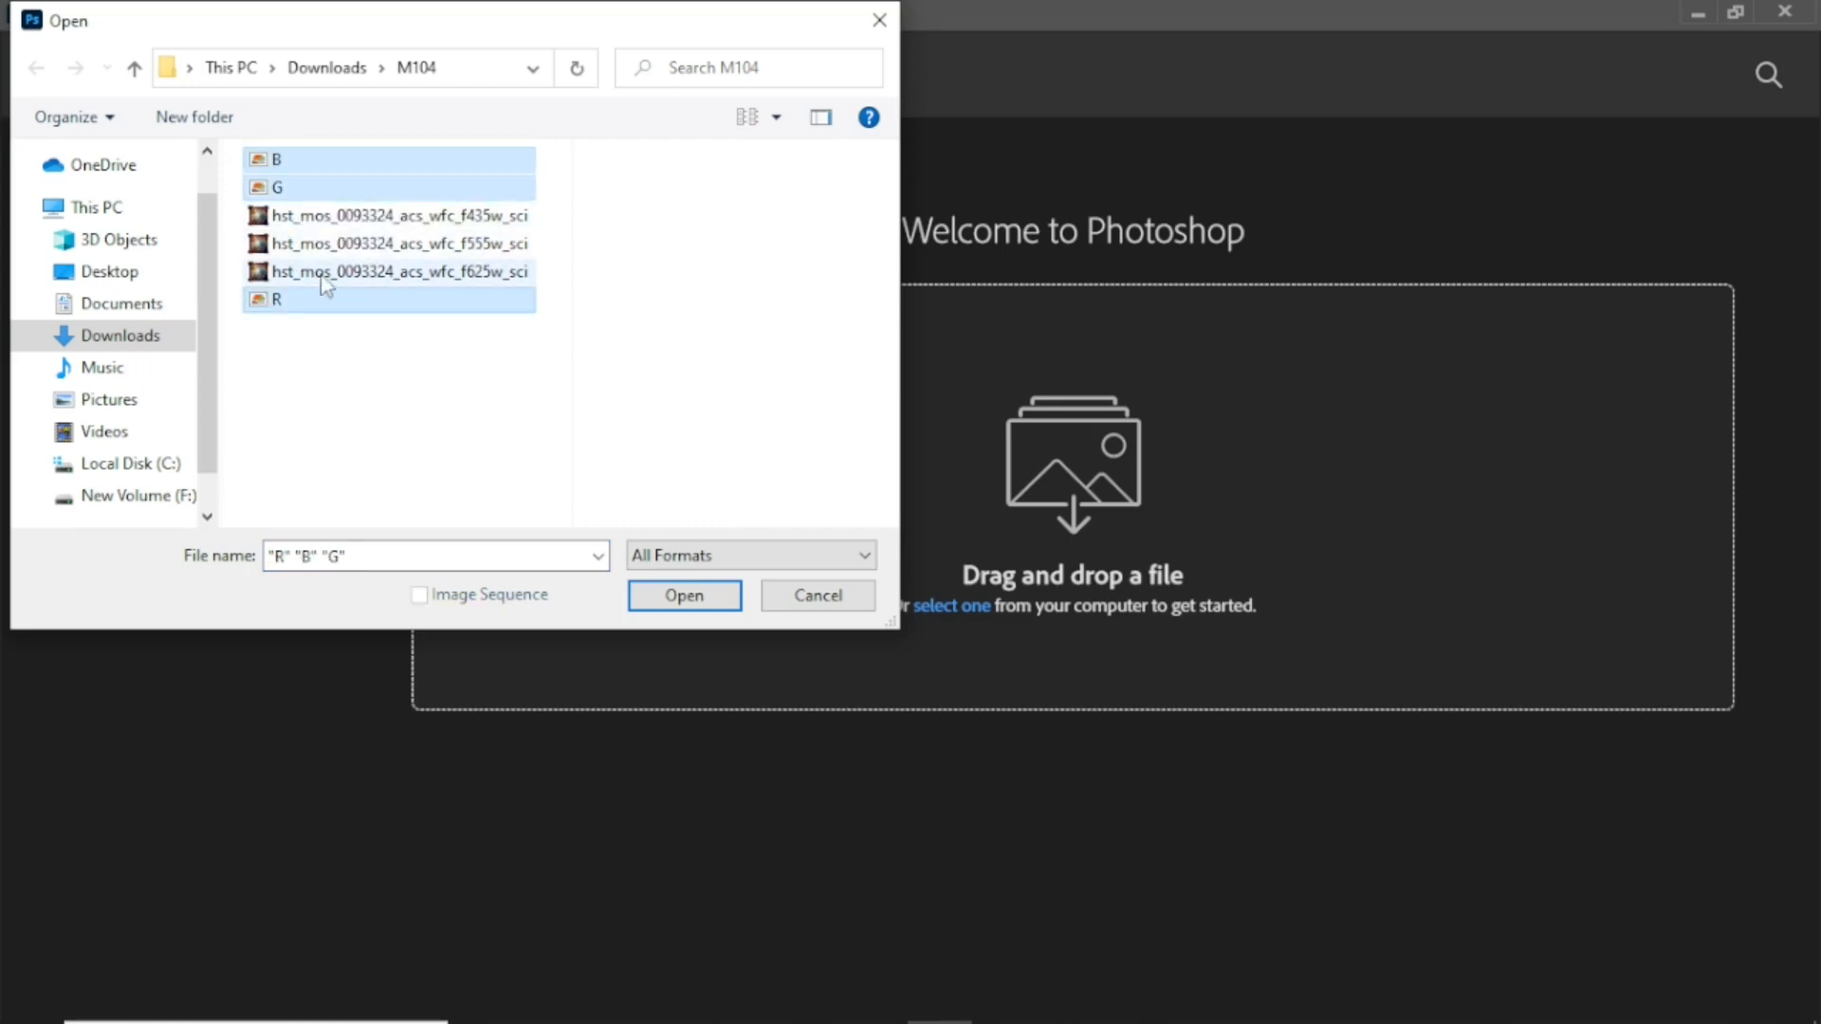
left_click(679, 597)
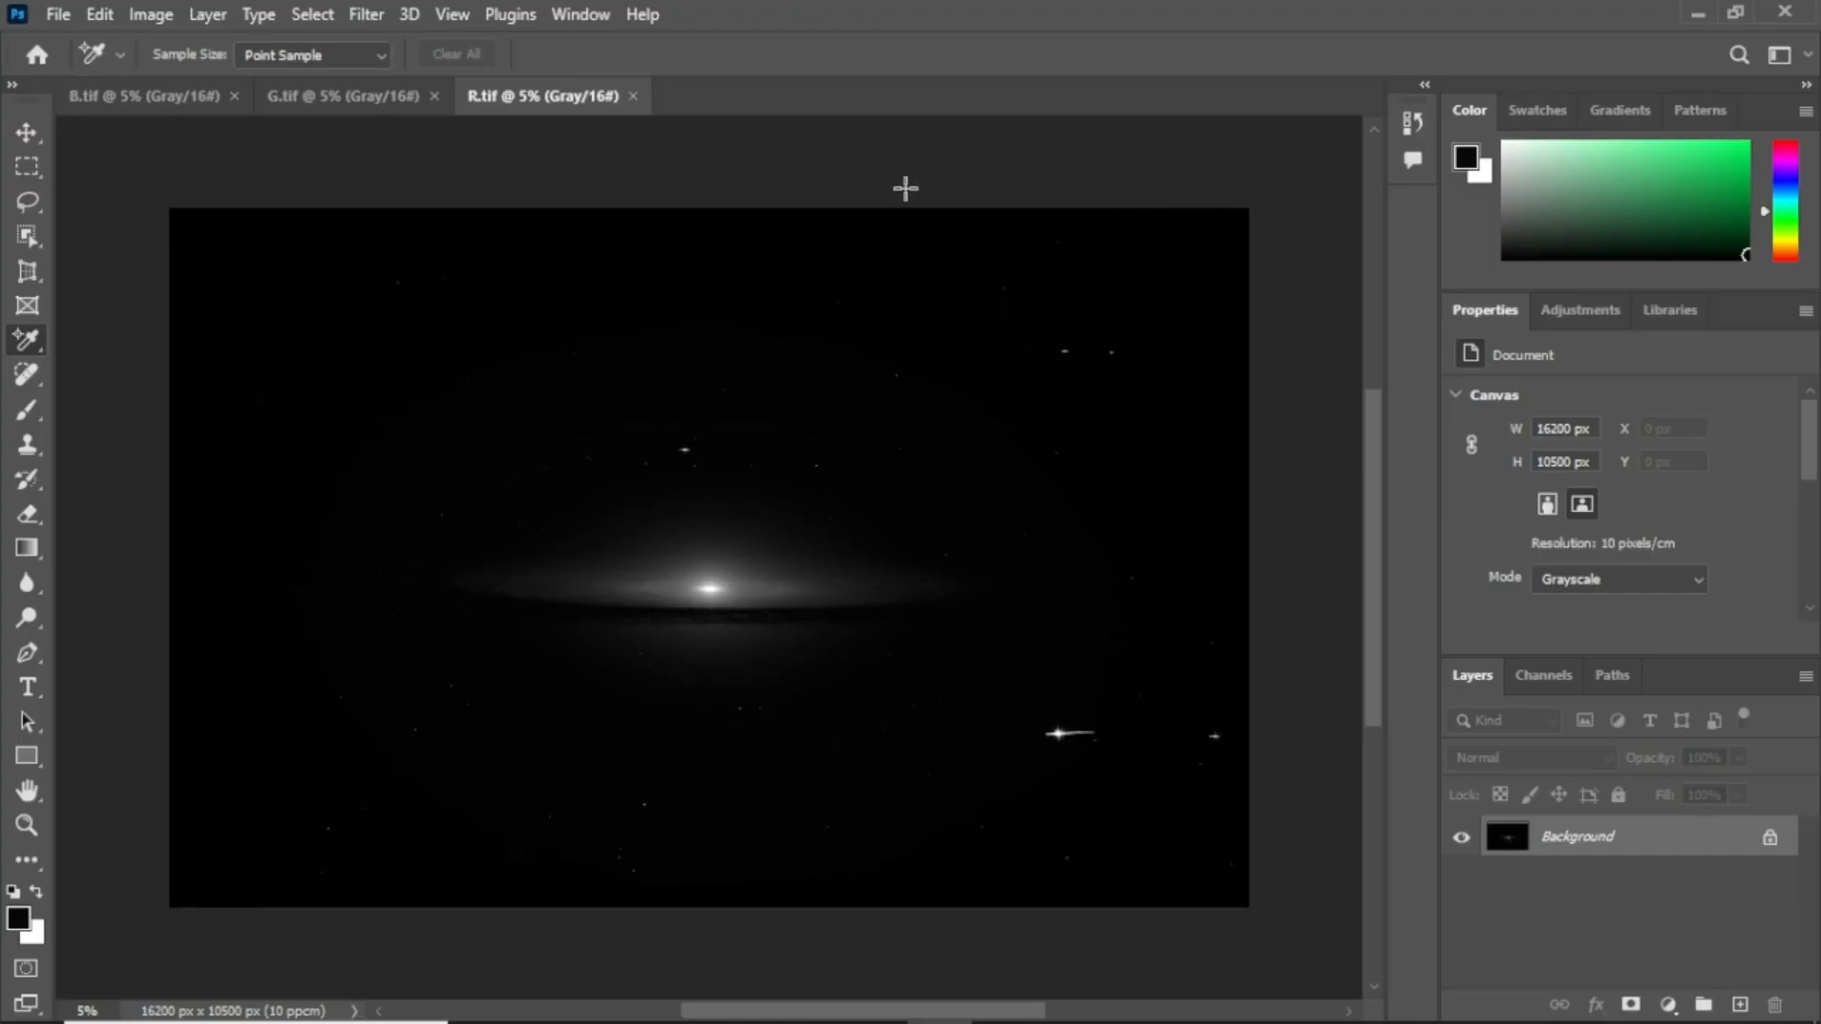
Brighten the R image with a Levels adjustment, setting the white input level to 93
left_click(147, 95)
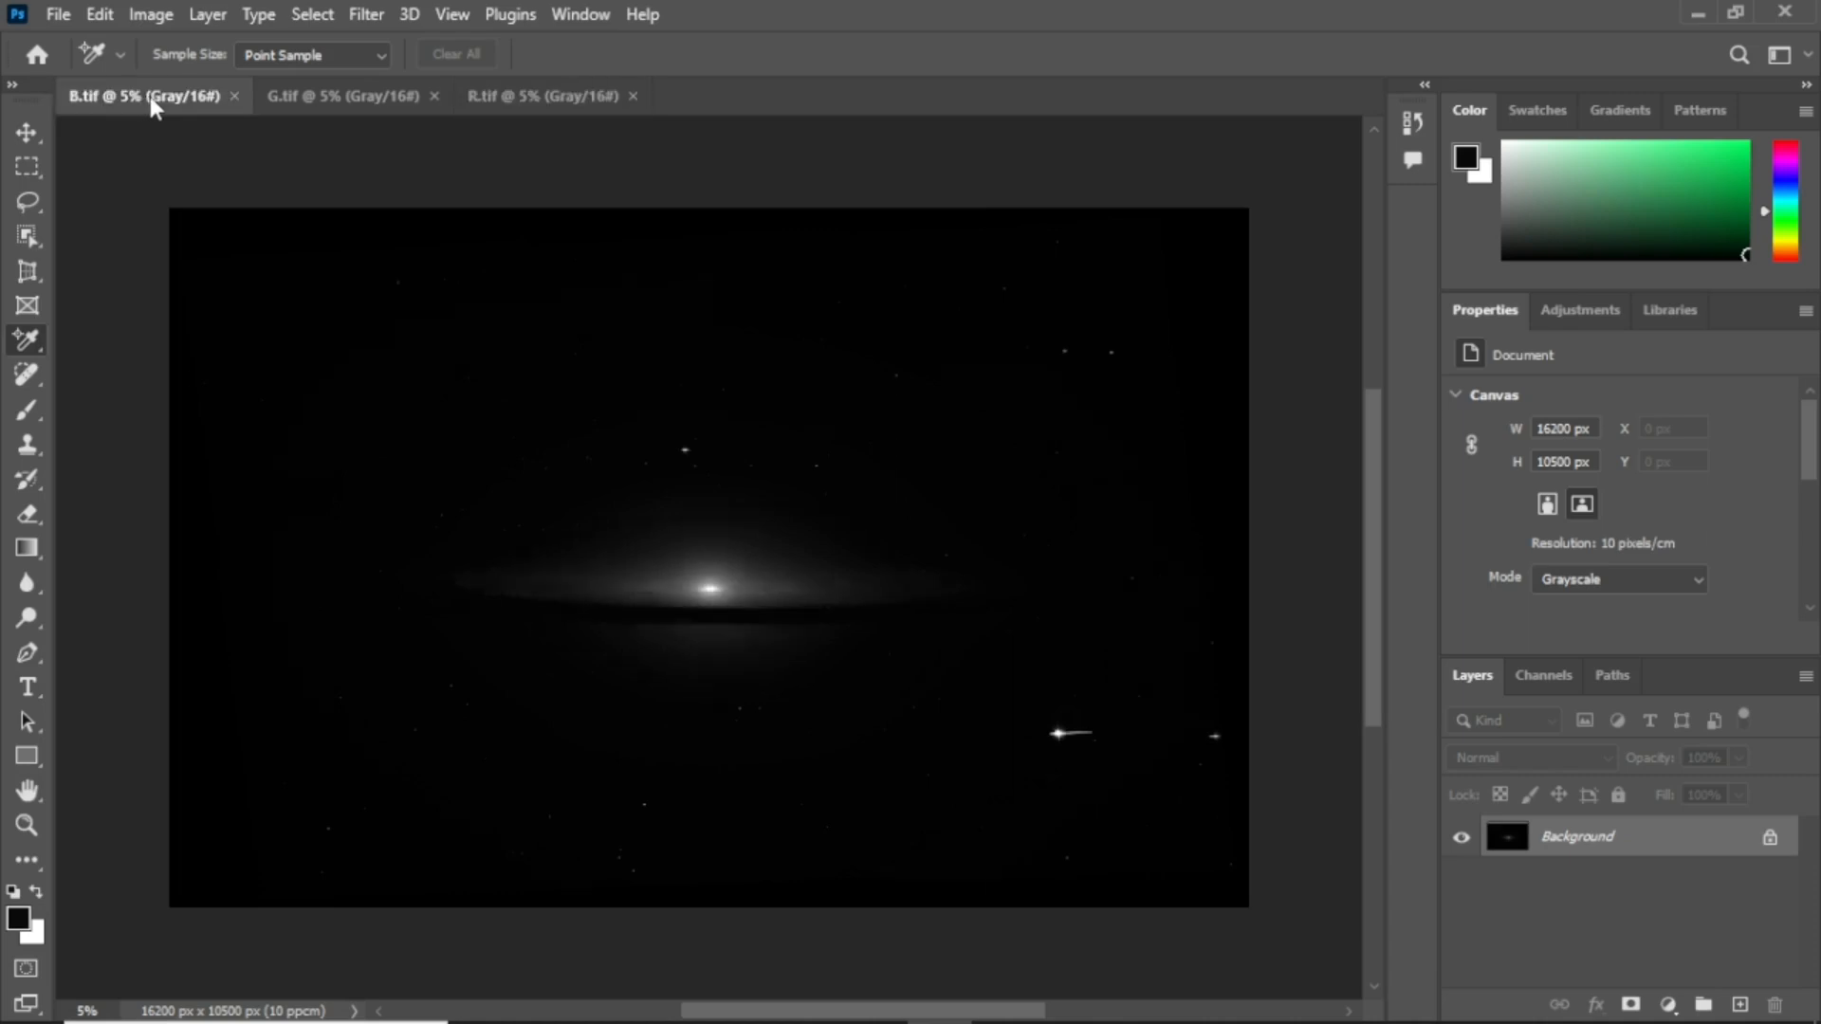
left_click(317, 95)
left_click(556, 99)
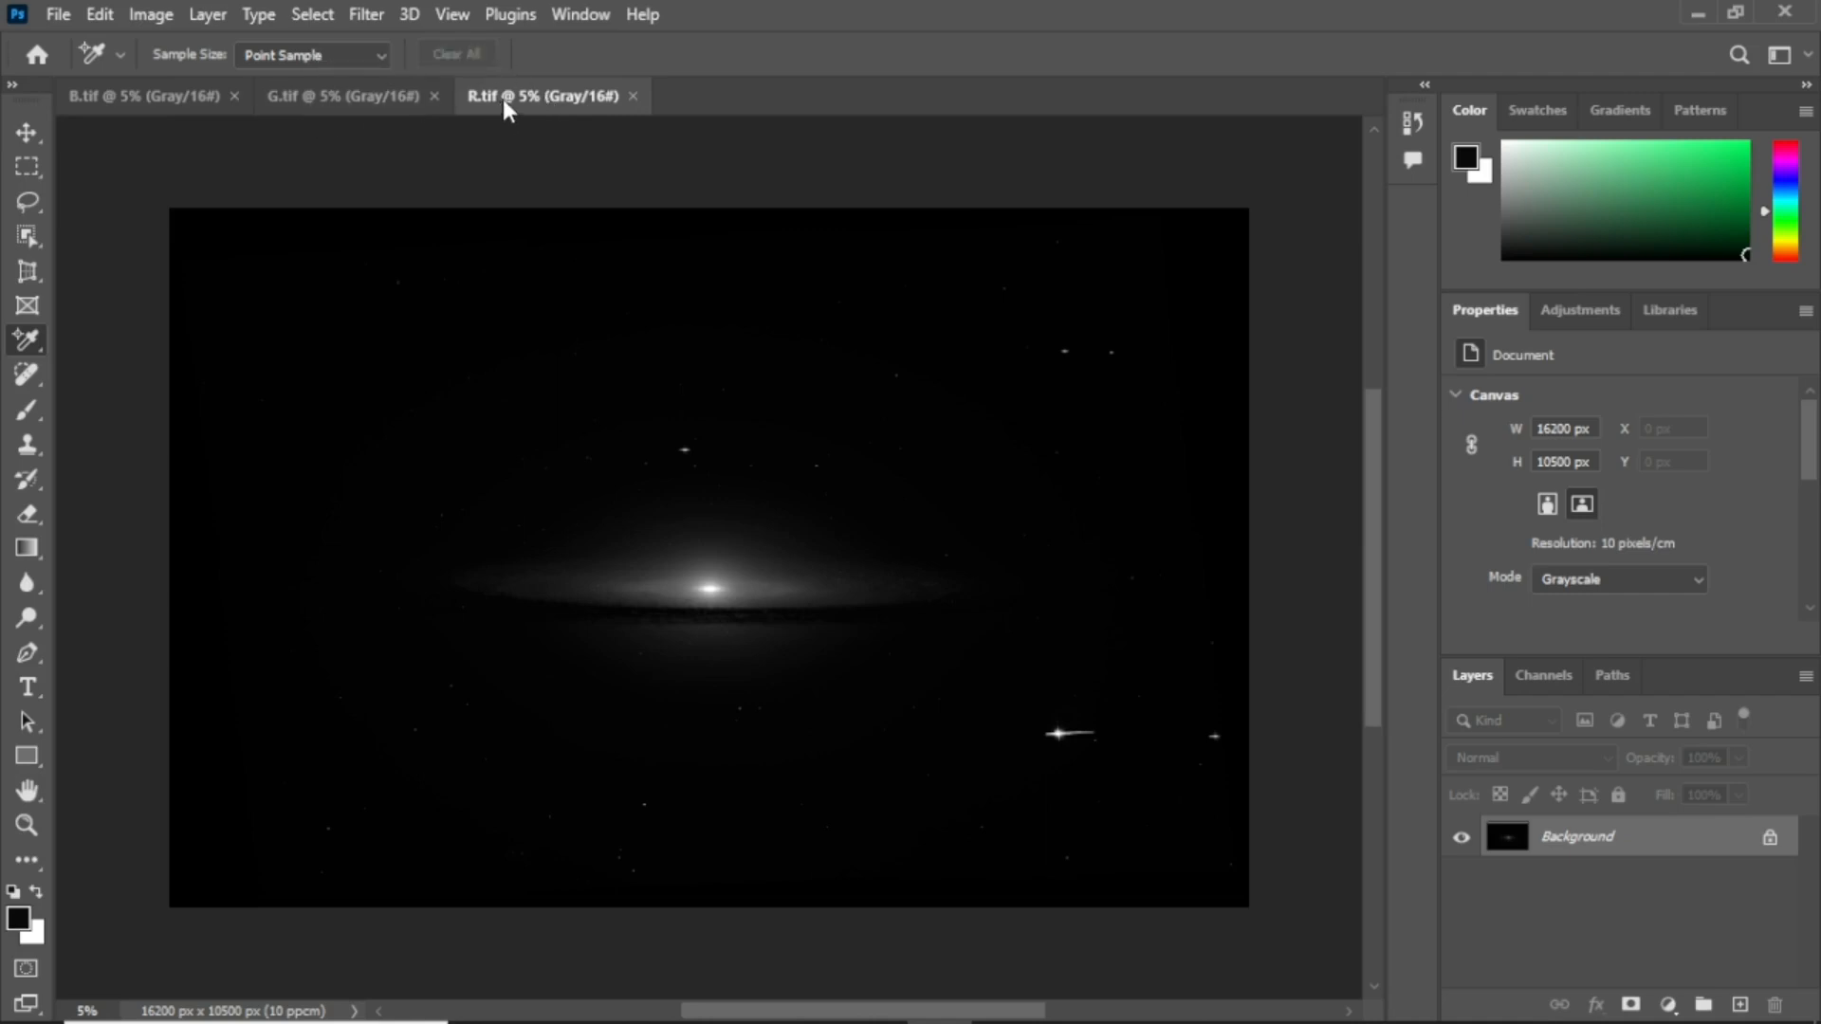
left_click(144, 14)
mouse_move(269, 87)
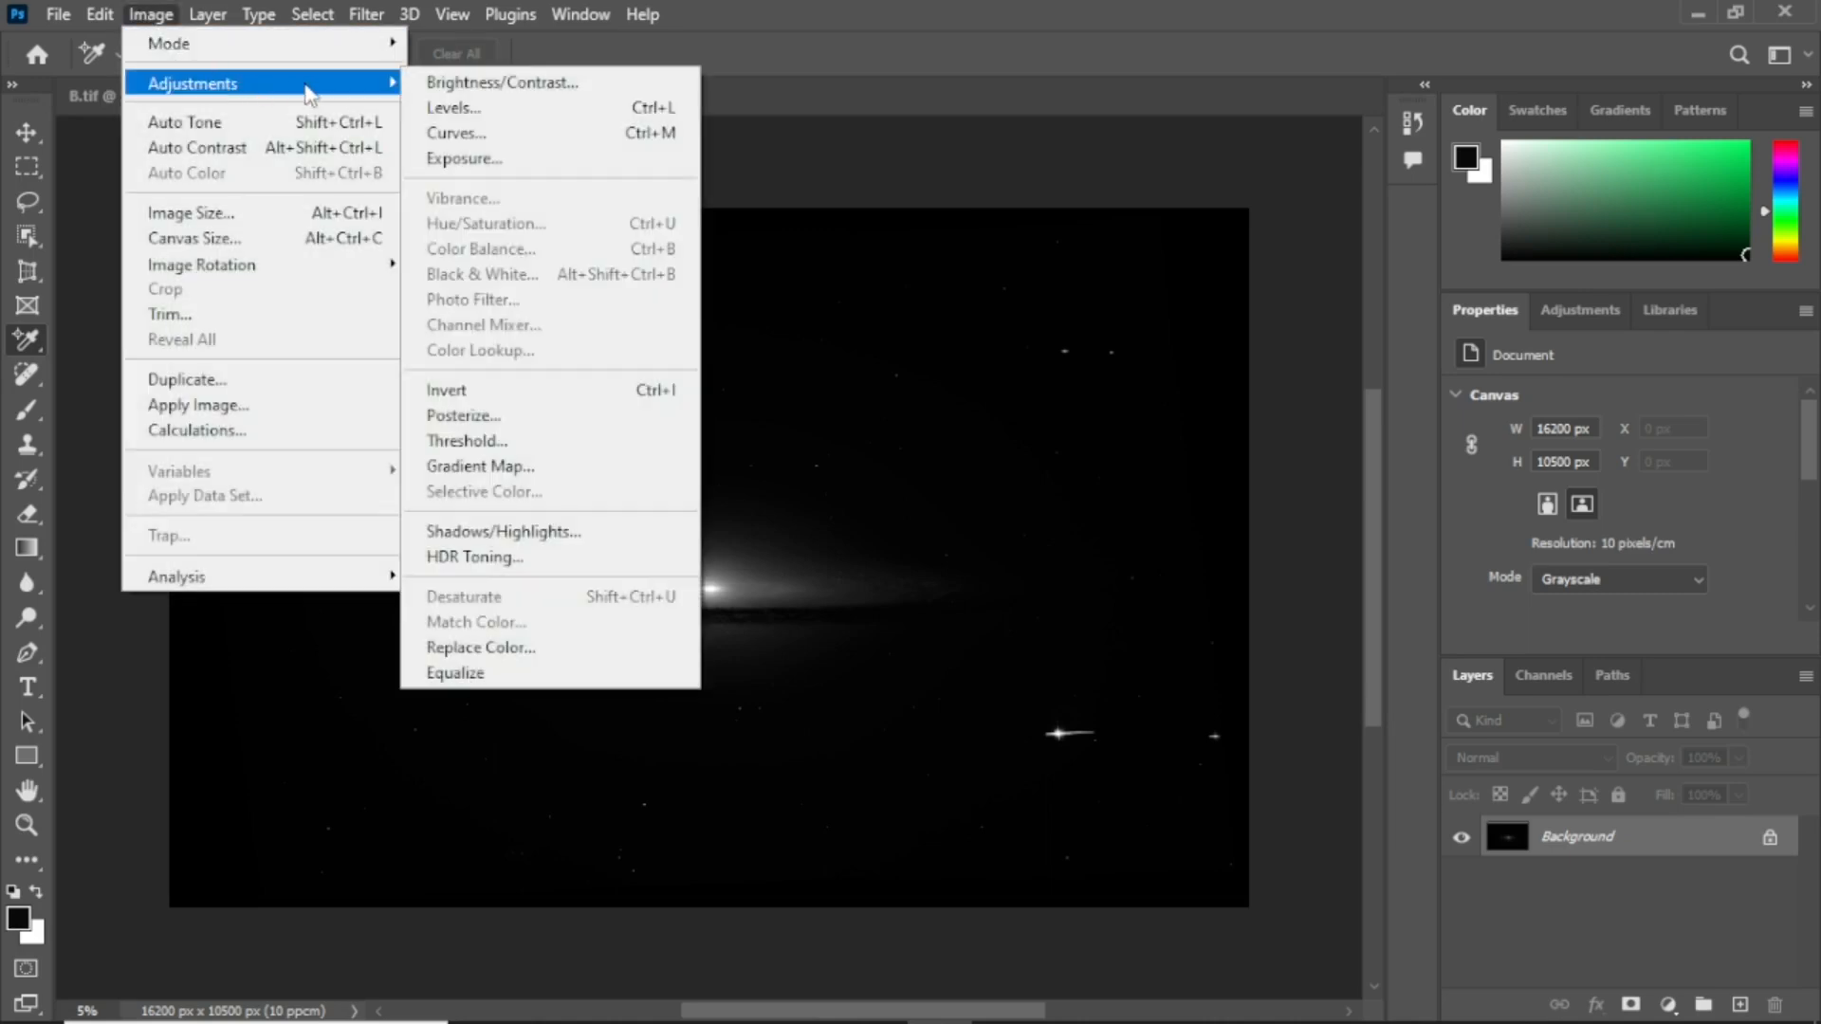
left_click(635, 110)
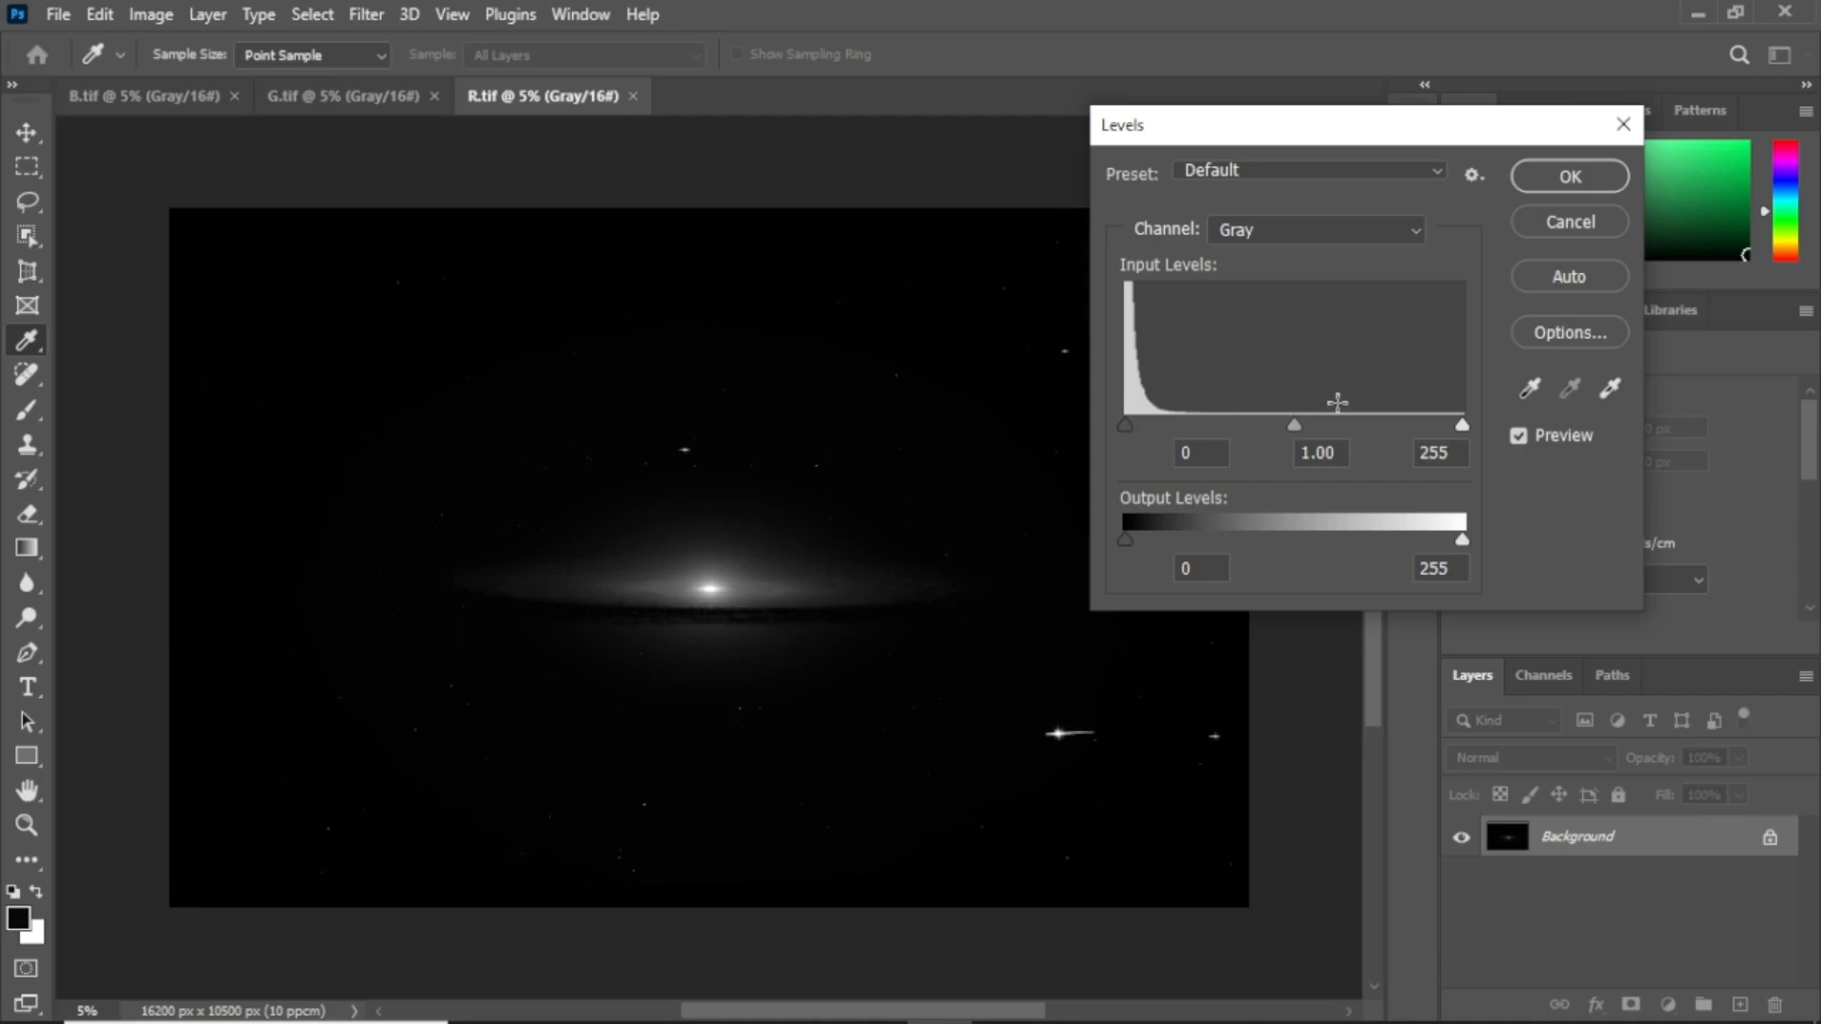
left_click_drag(1461, 424, 1255, 423)
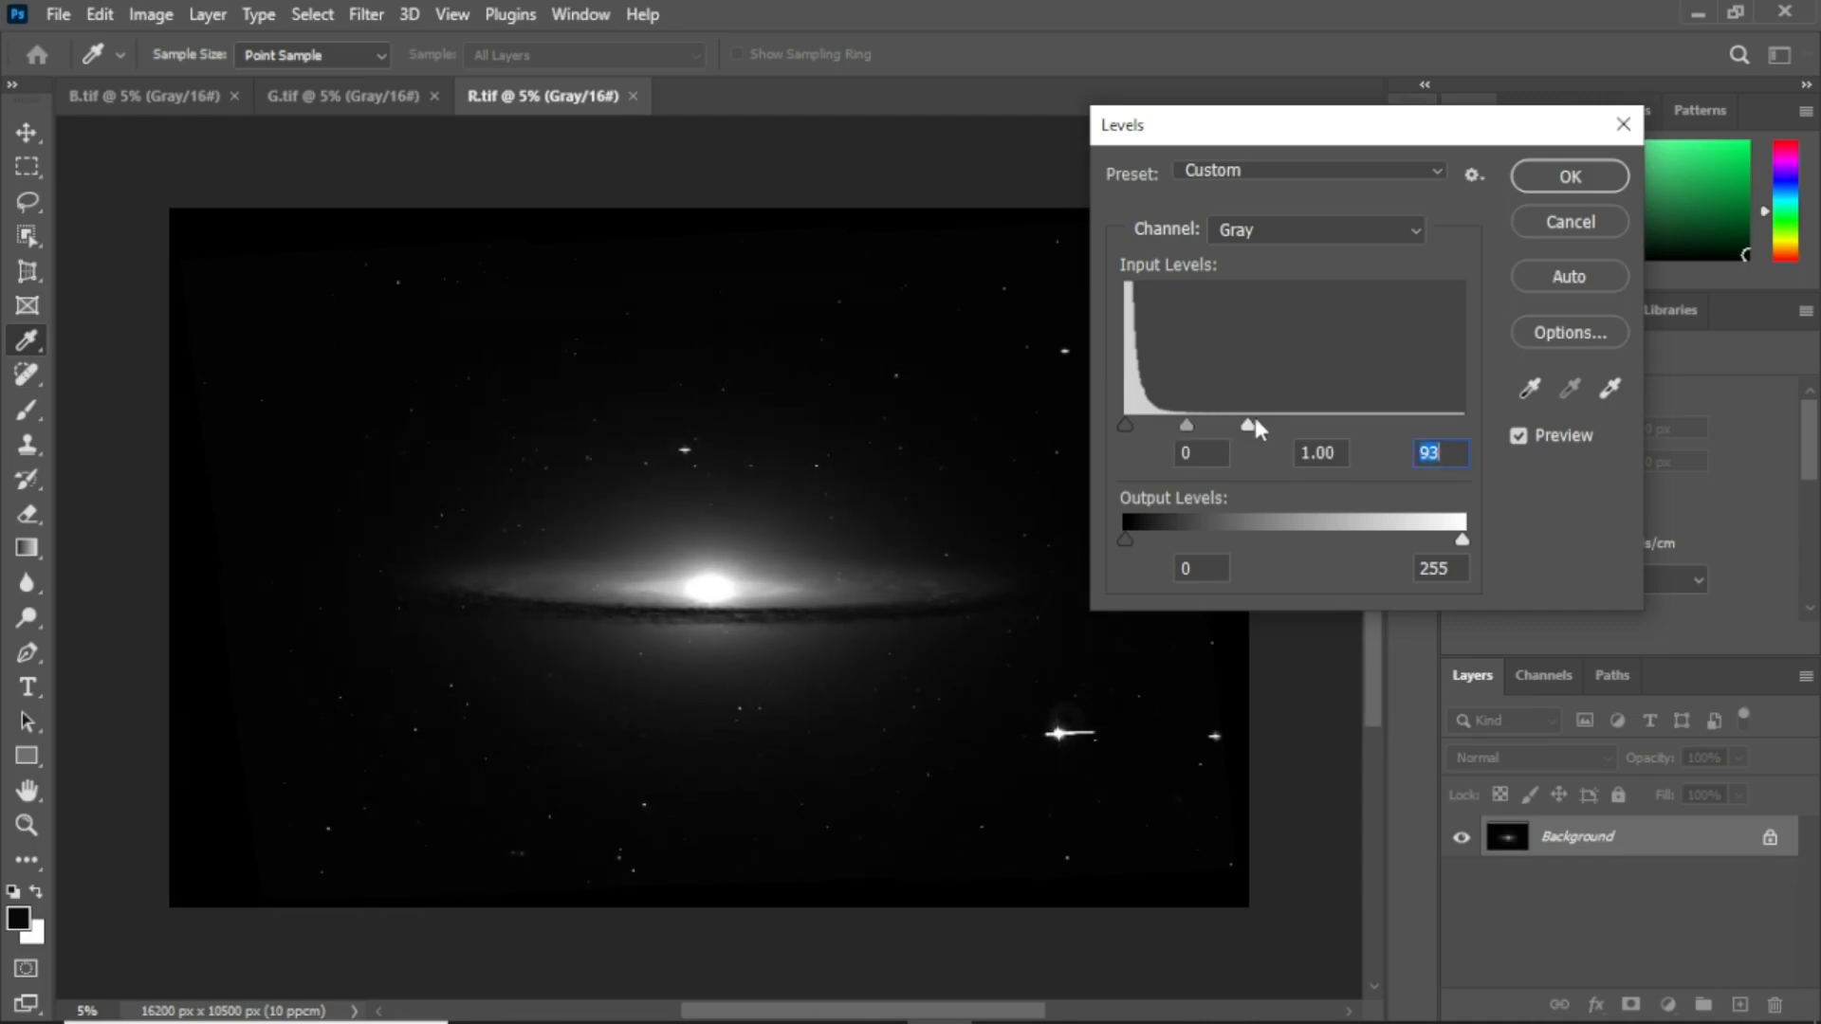
left_click(1550, 165)
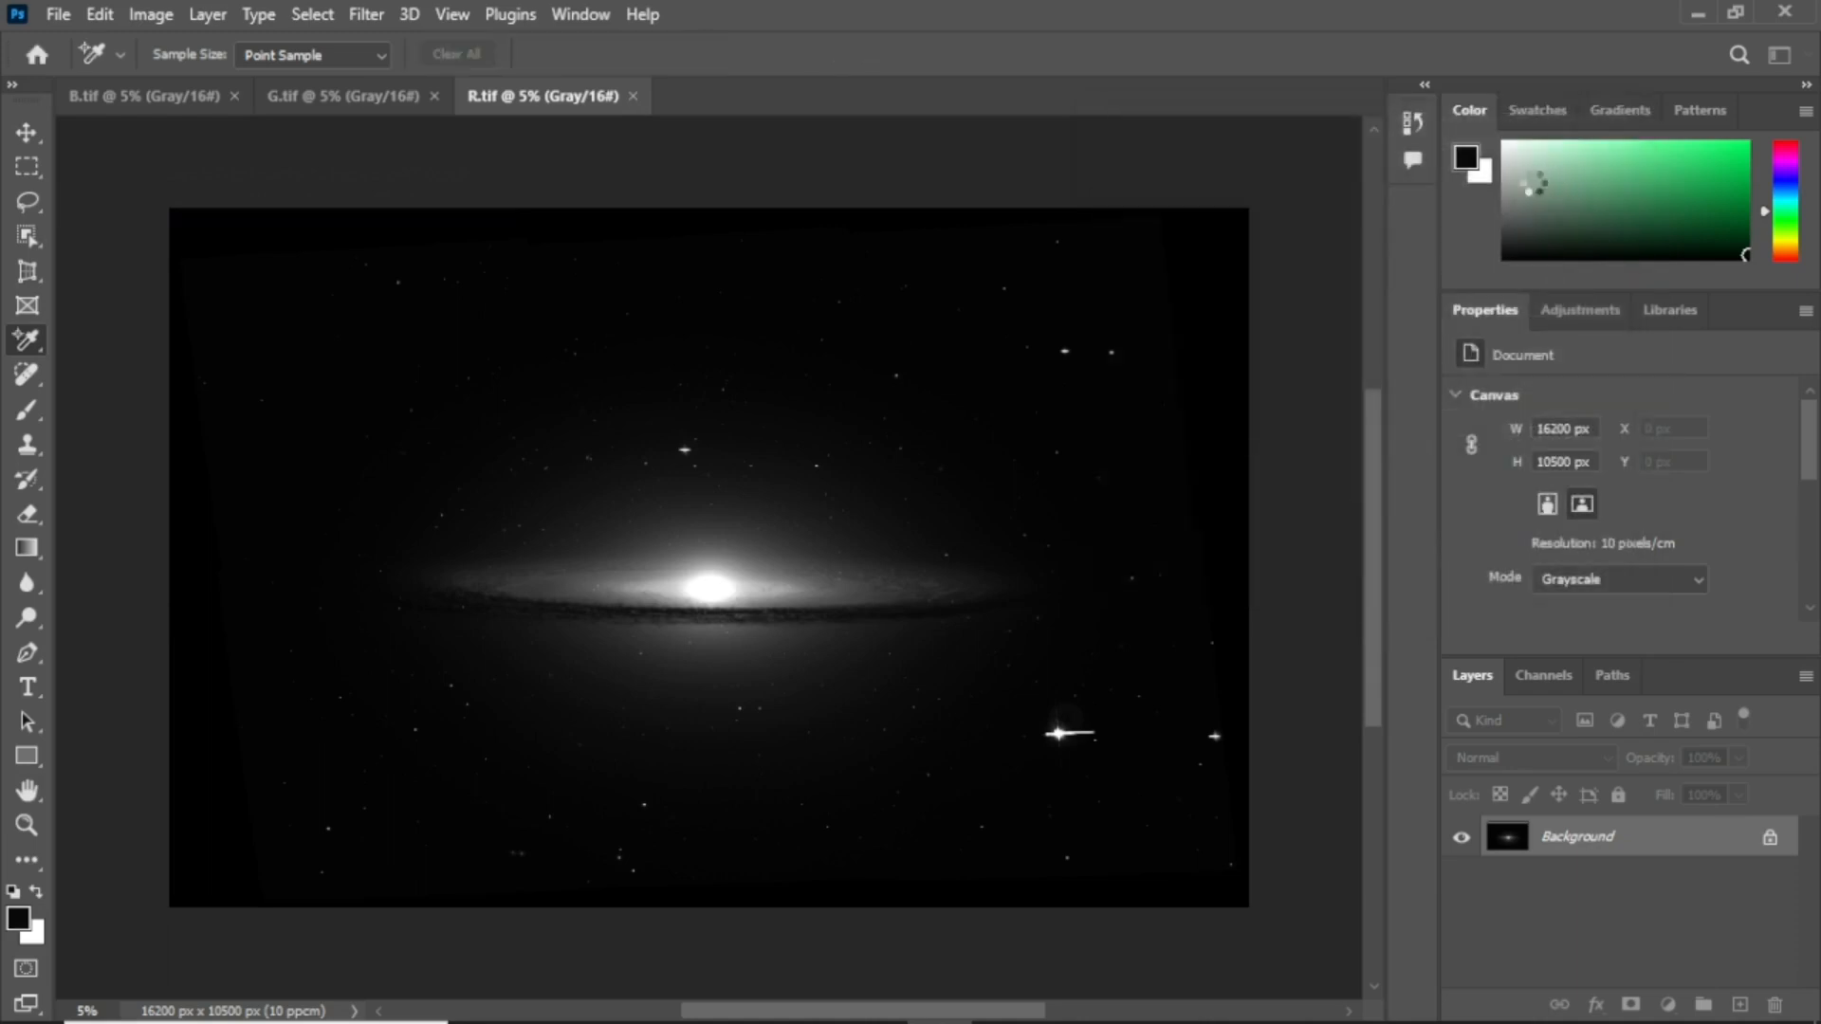
Brighten the G image with a Levels adjustment, setting the white input level to 91
left_click(334, 93)
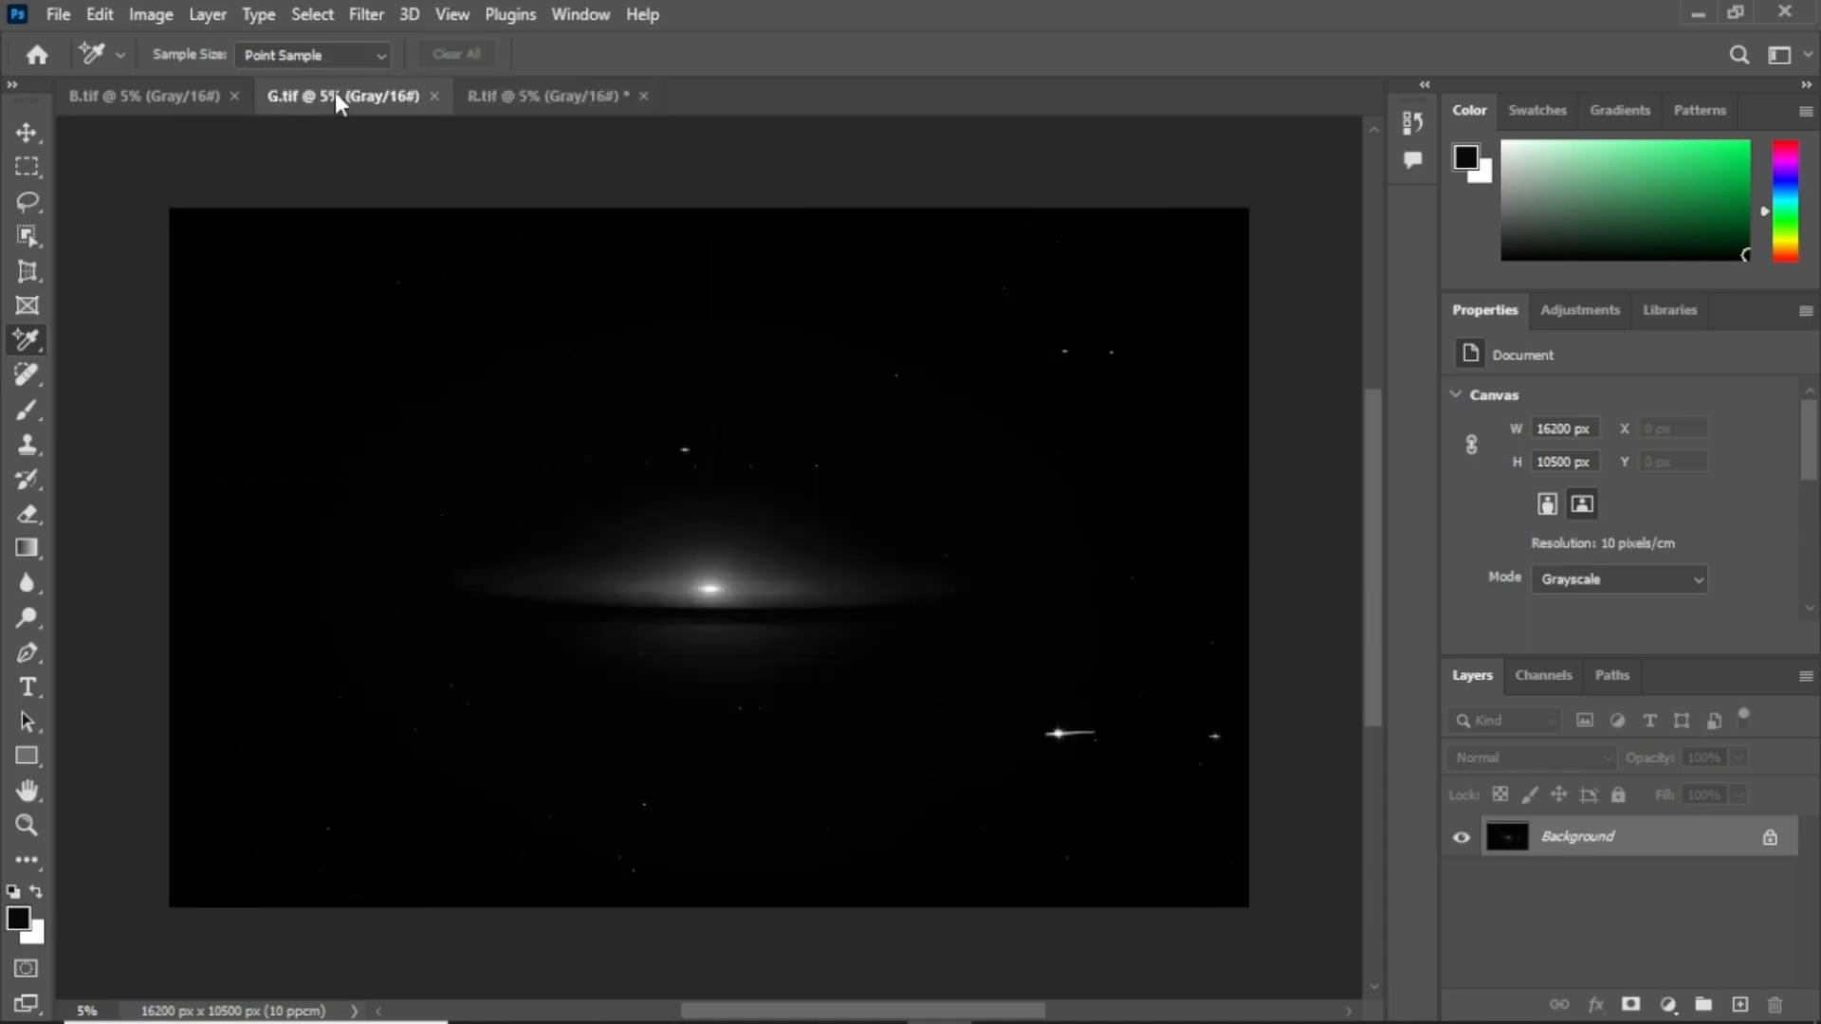
left_click(150, 13)
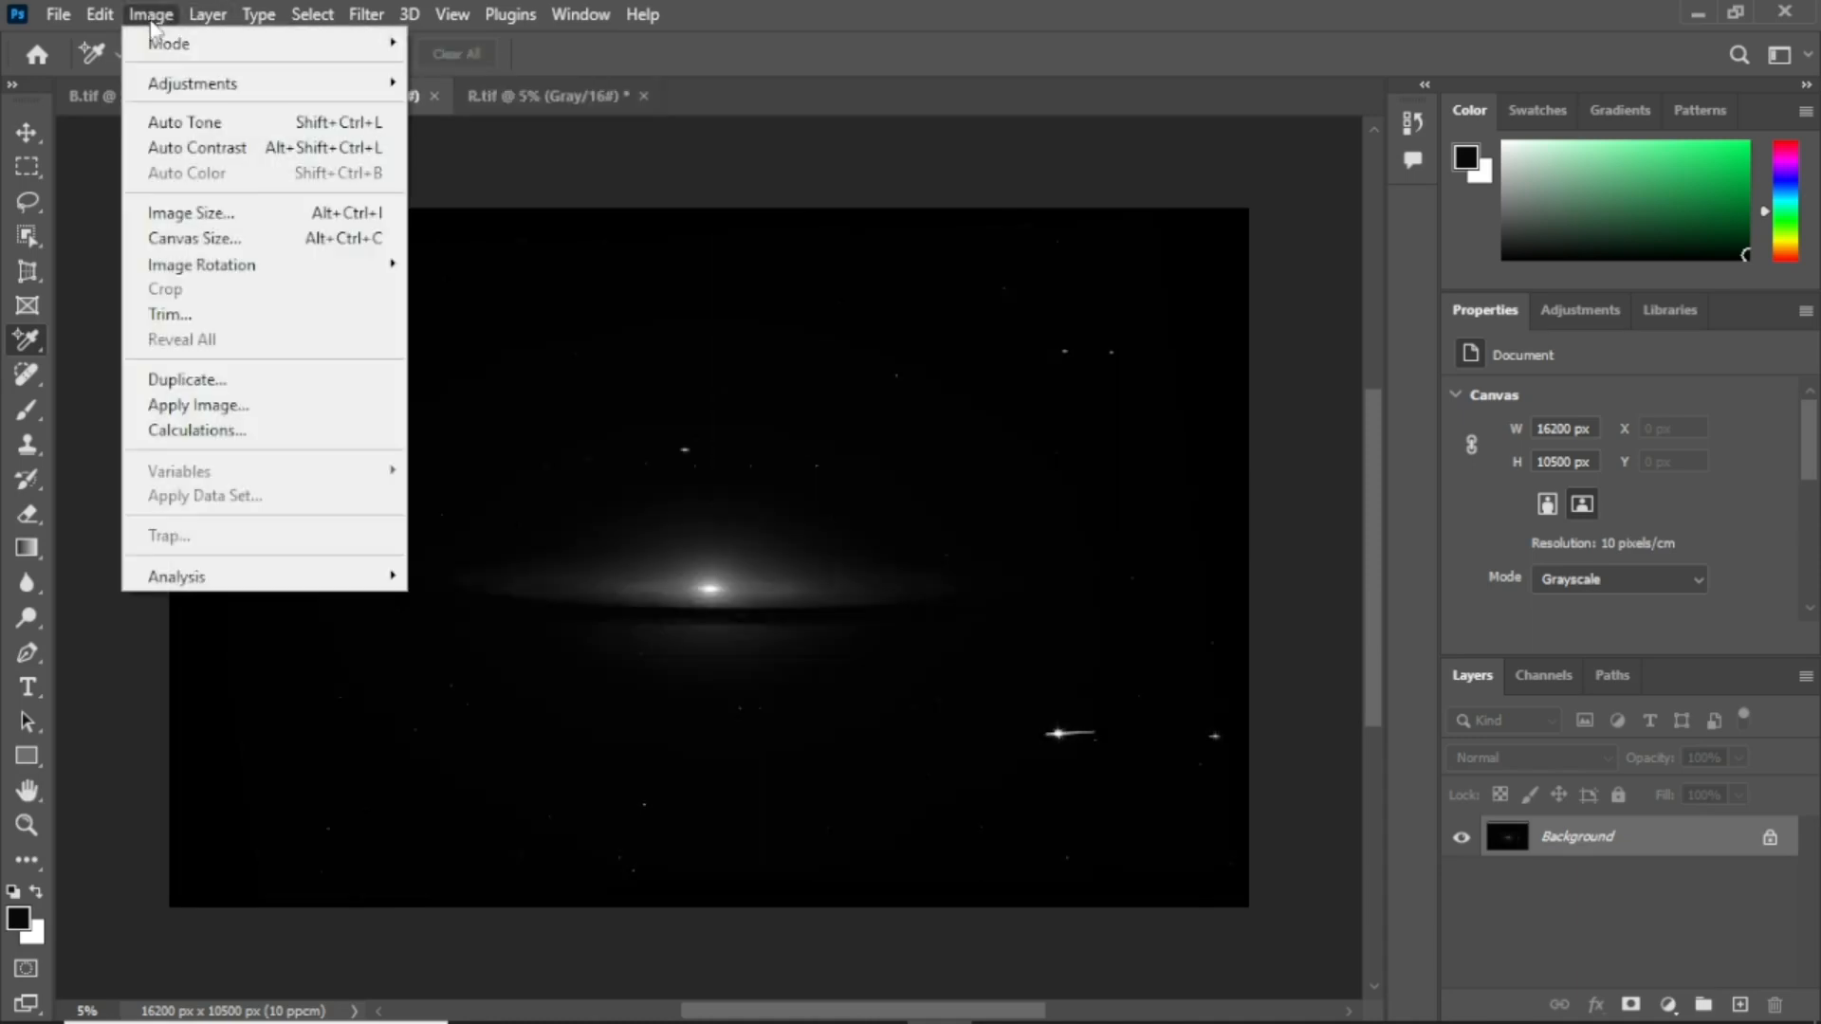
mouse_move(323, 85)
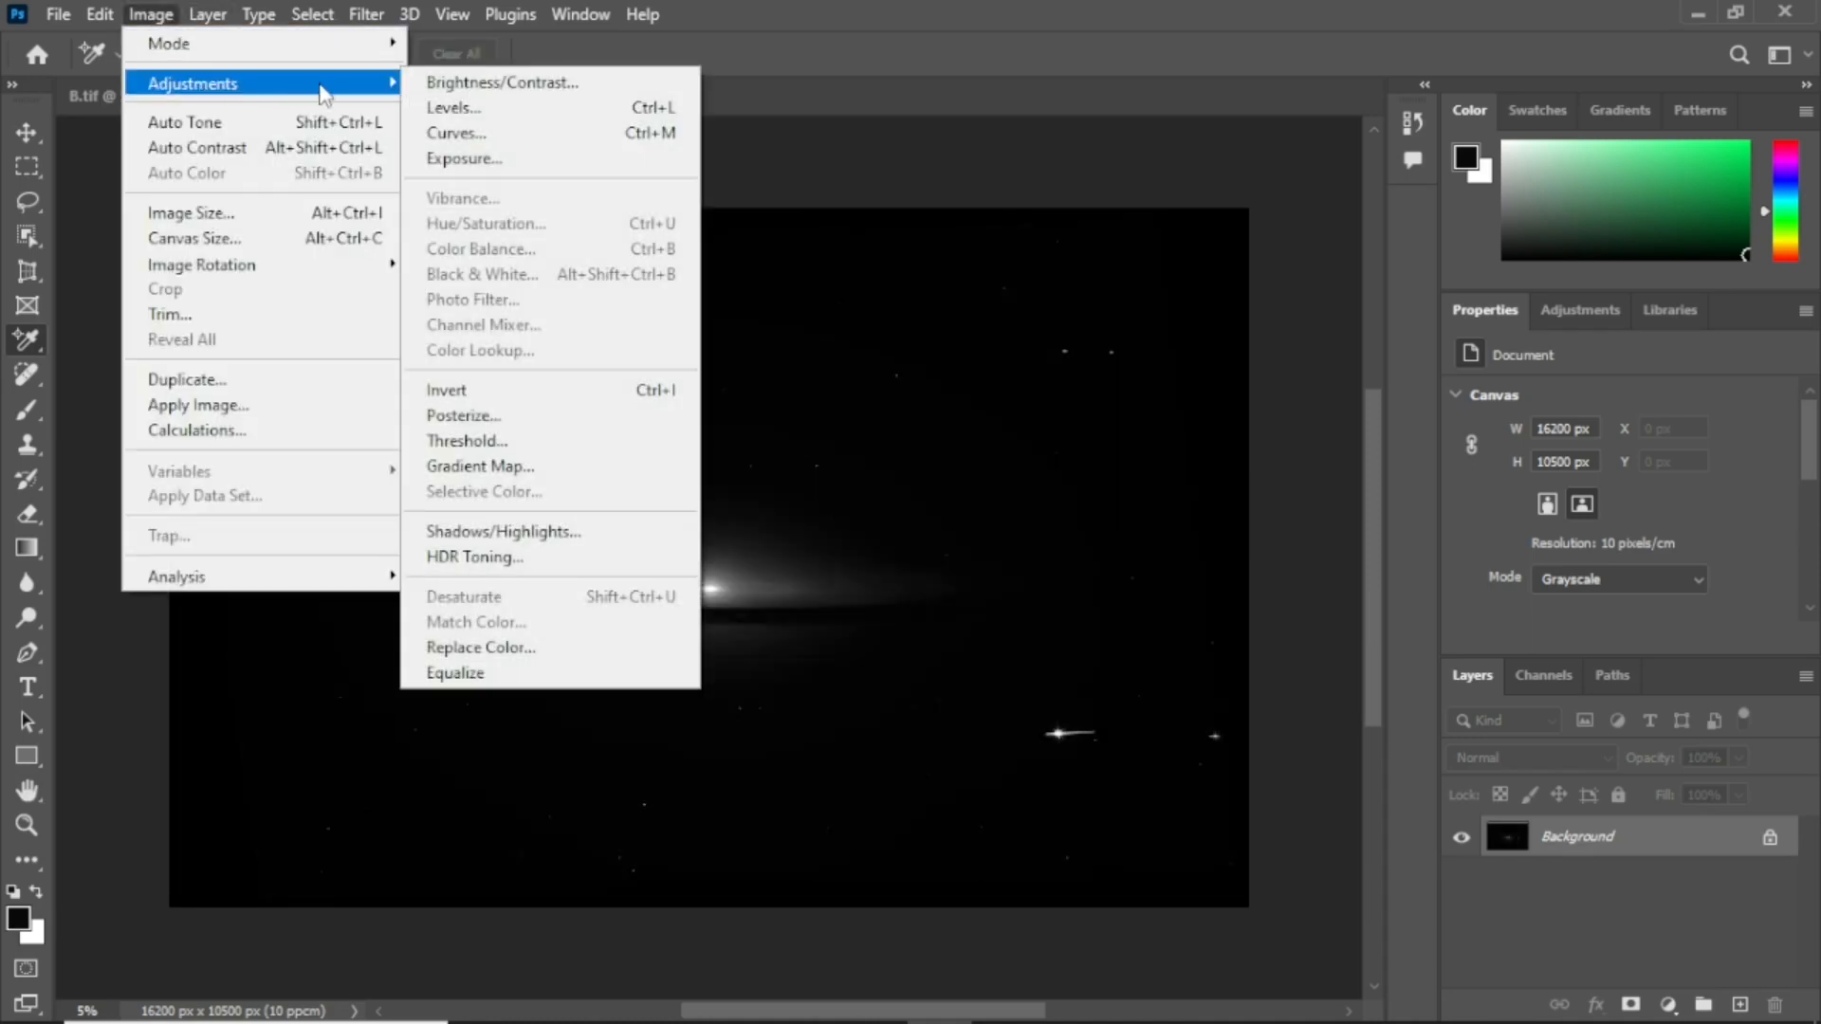
left_click(548, 108)
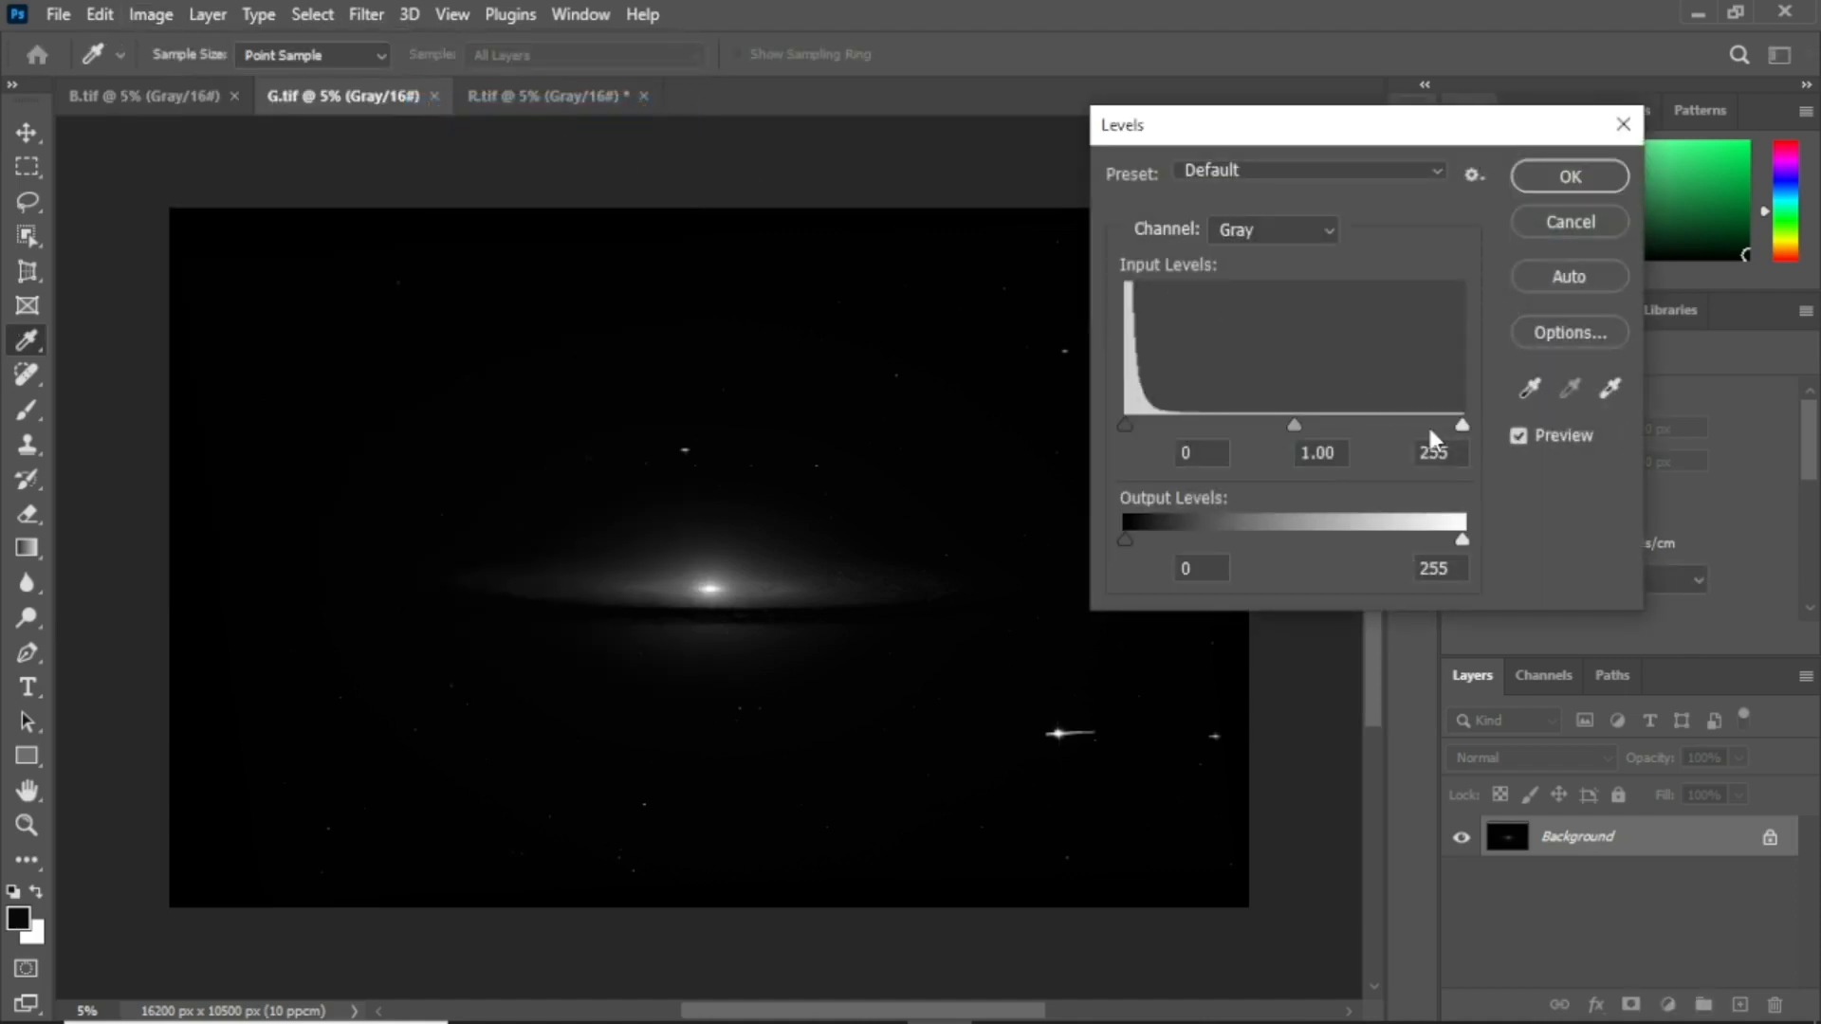
left_click_drag(1455, 423, 1245, 423)
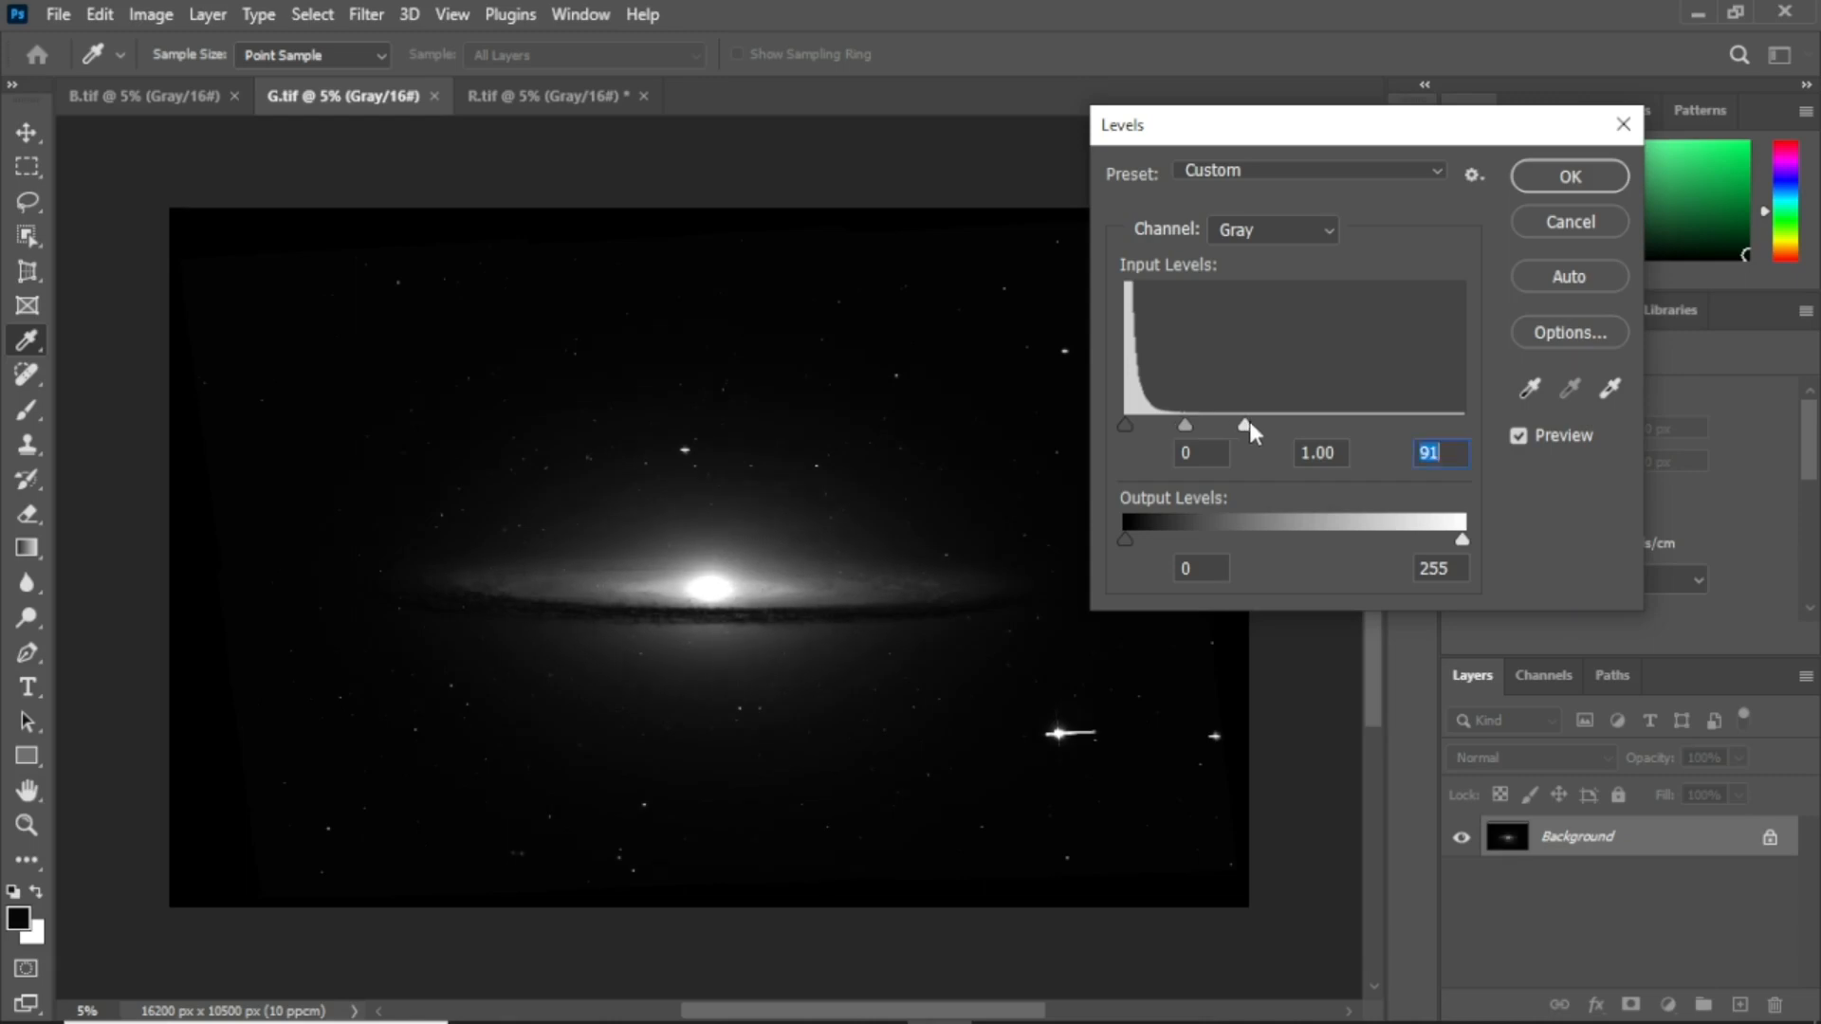
left_click(1591, 168)
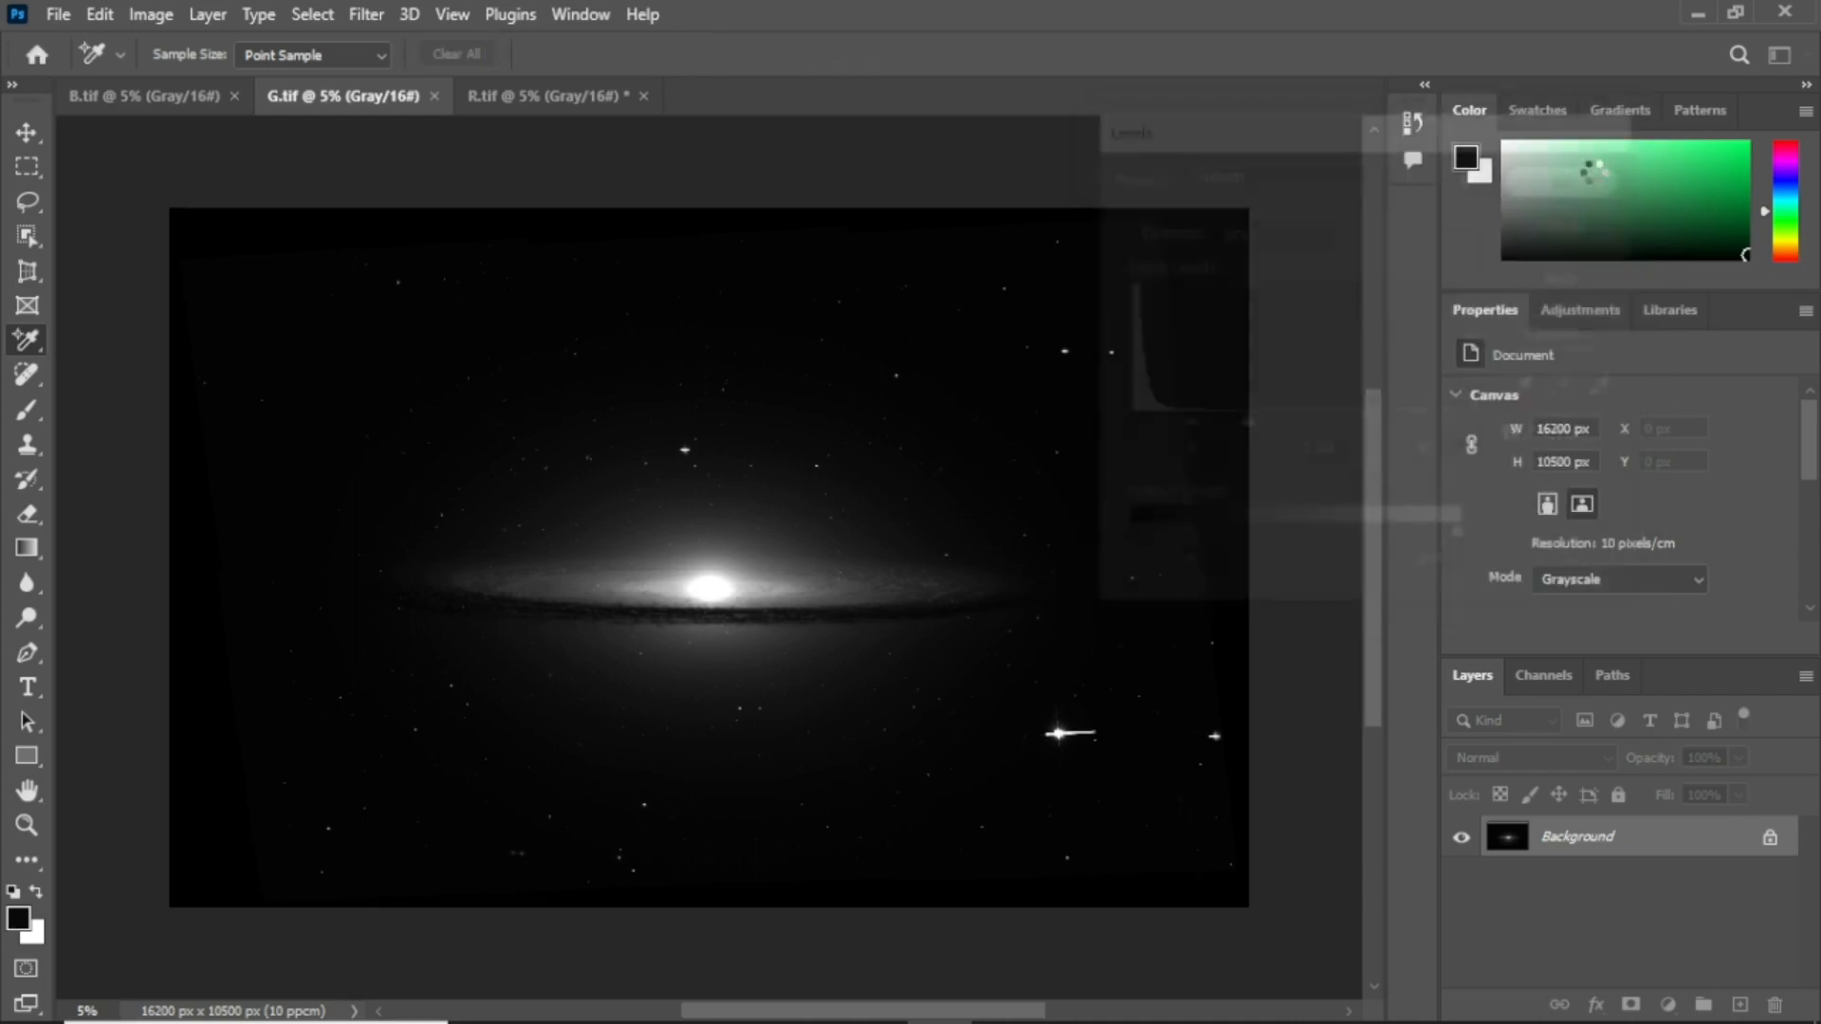
Brighten the B image with a Levels adjustment, setting the white input level to 83
left_click(135, 94)
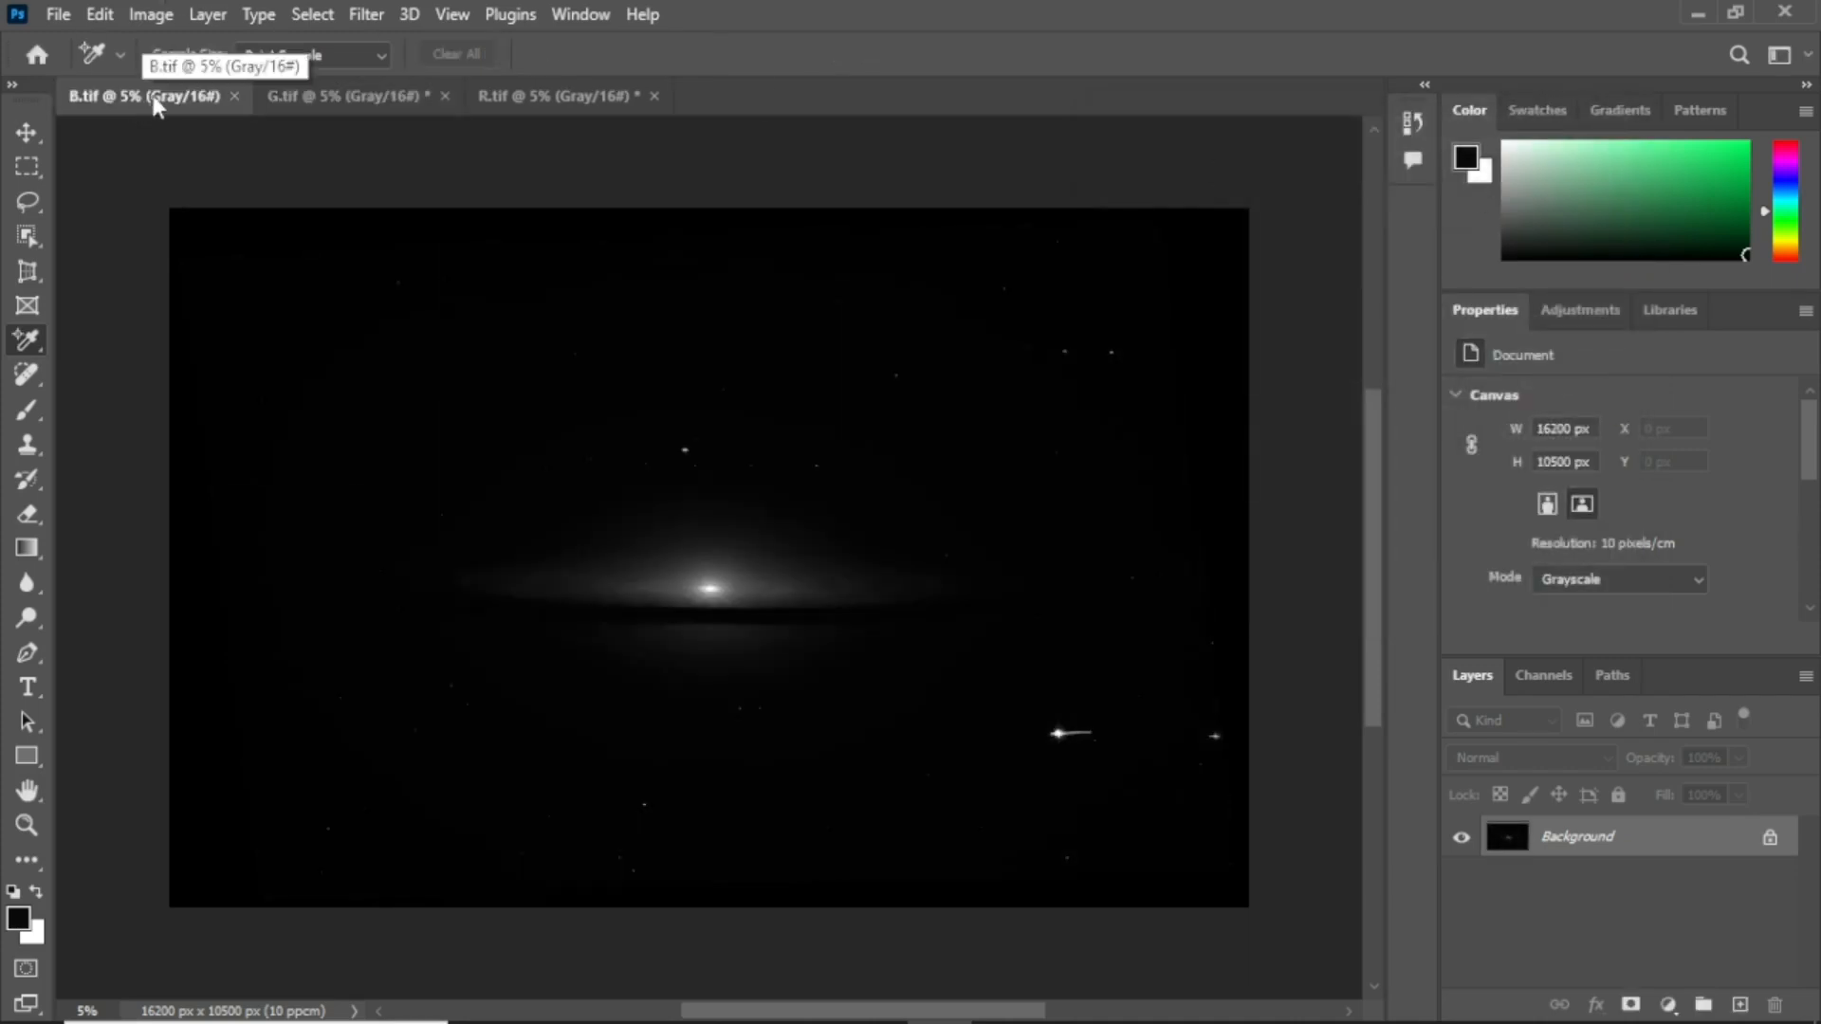
left_click(162, 17)
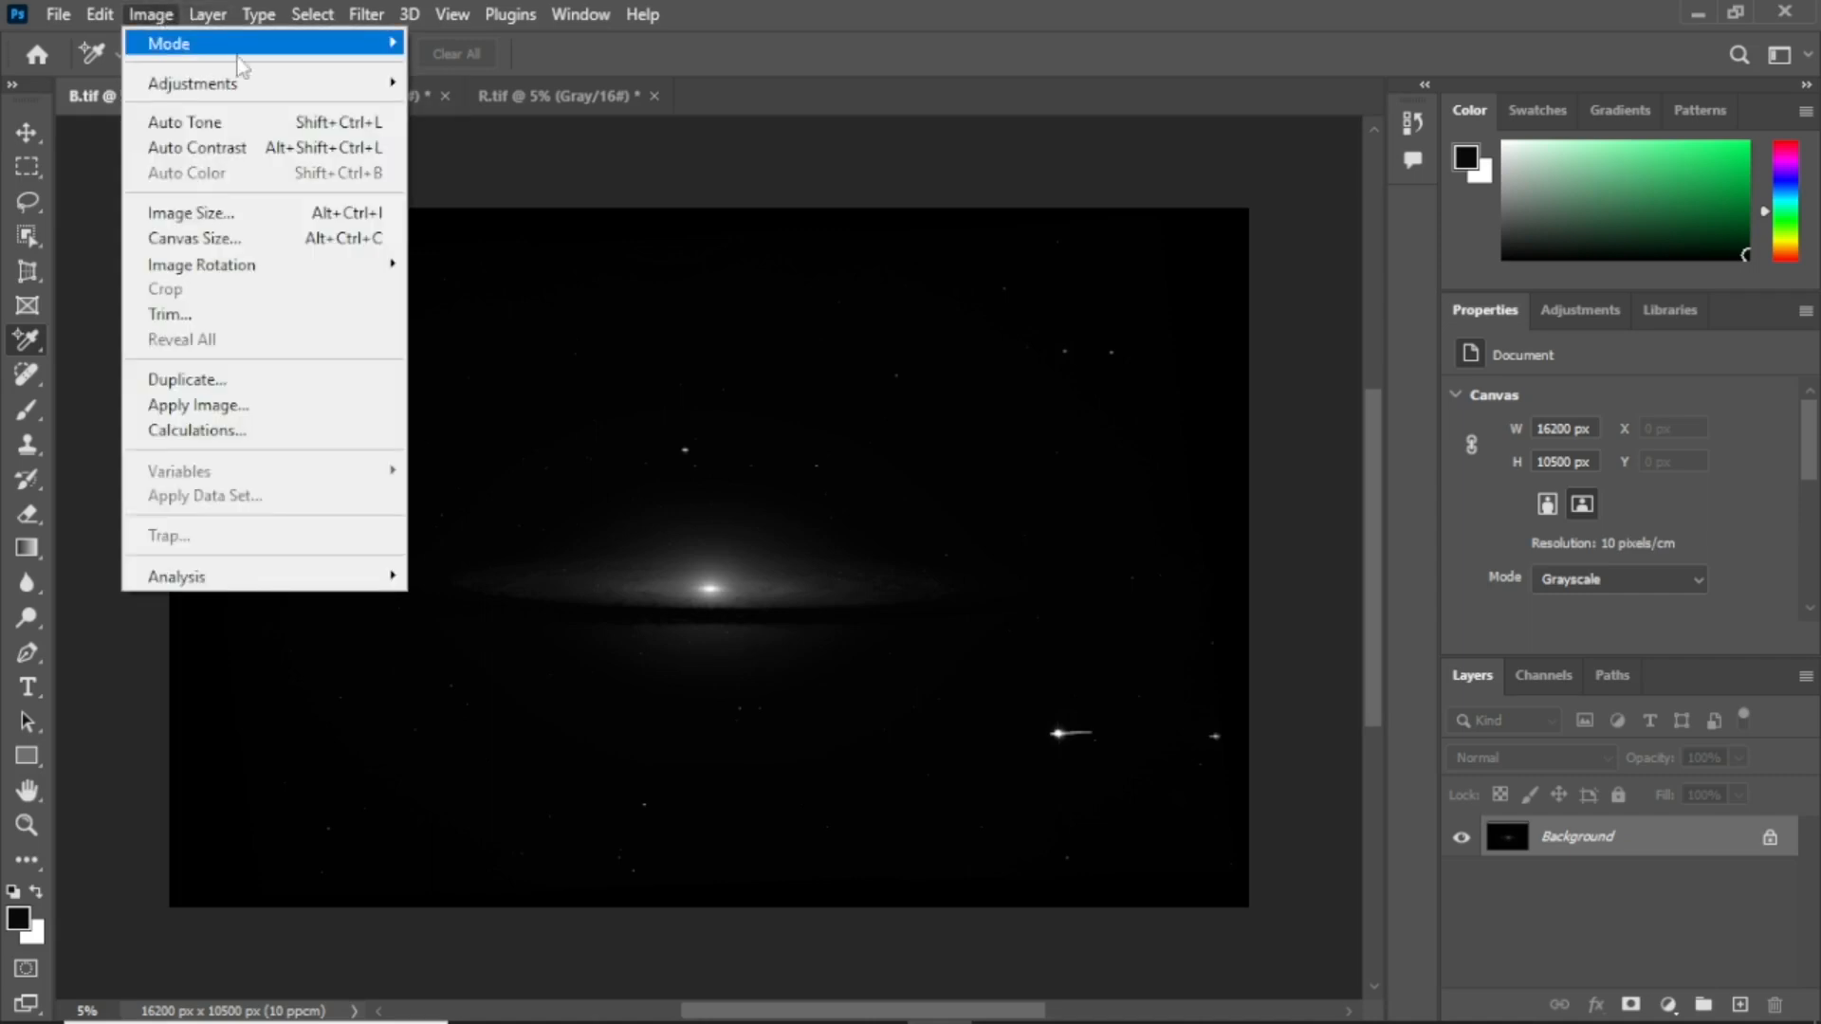
mouse_move(372, 82)
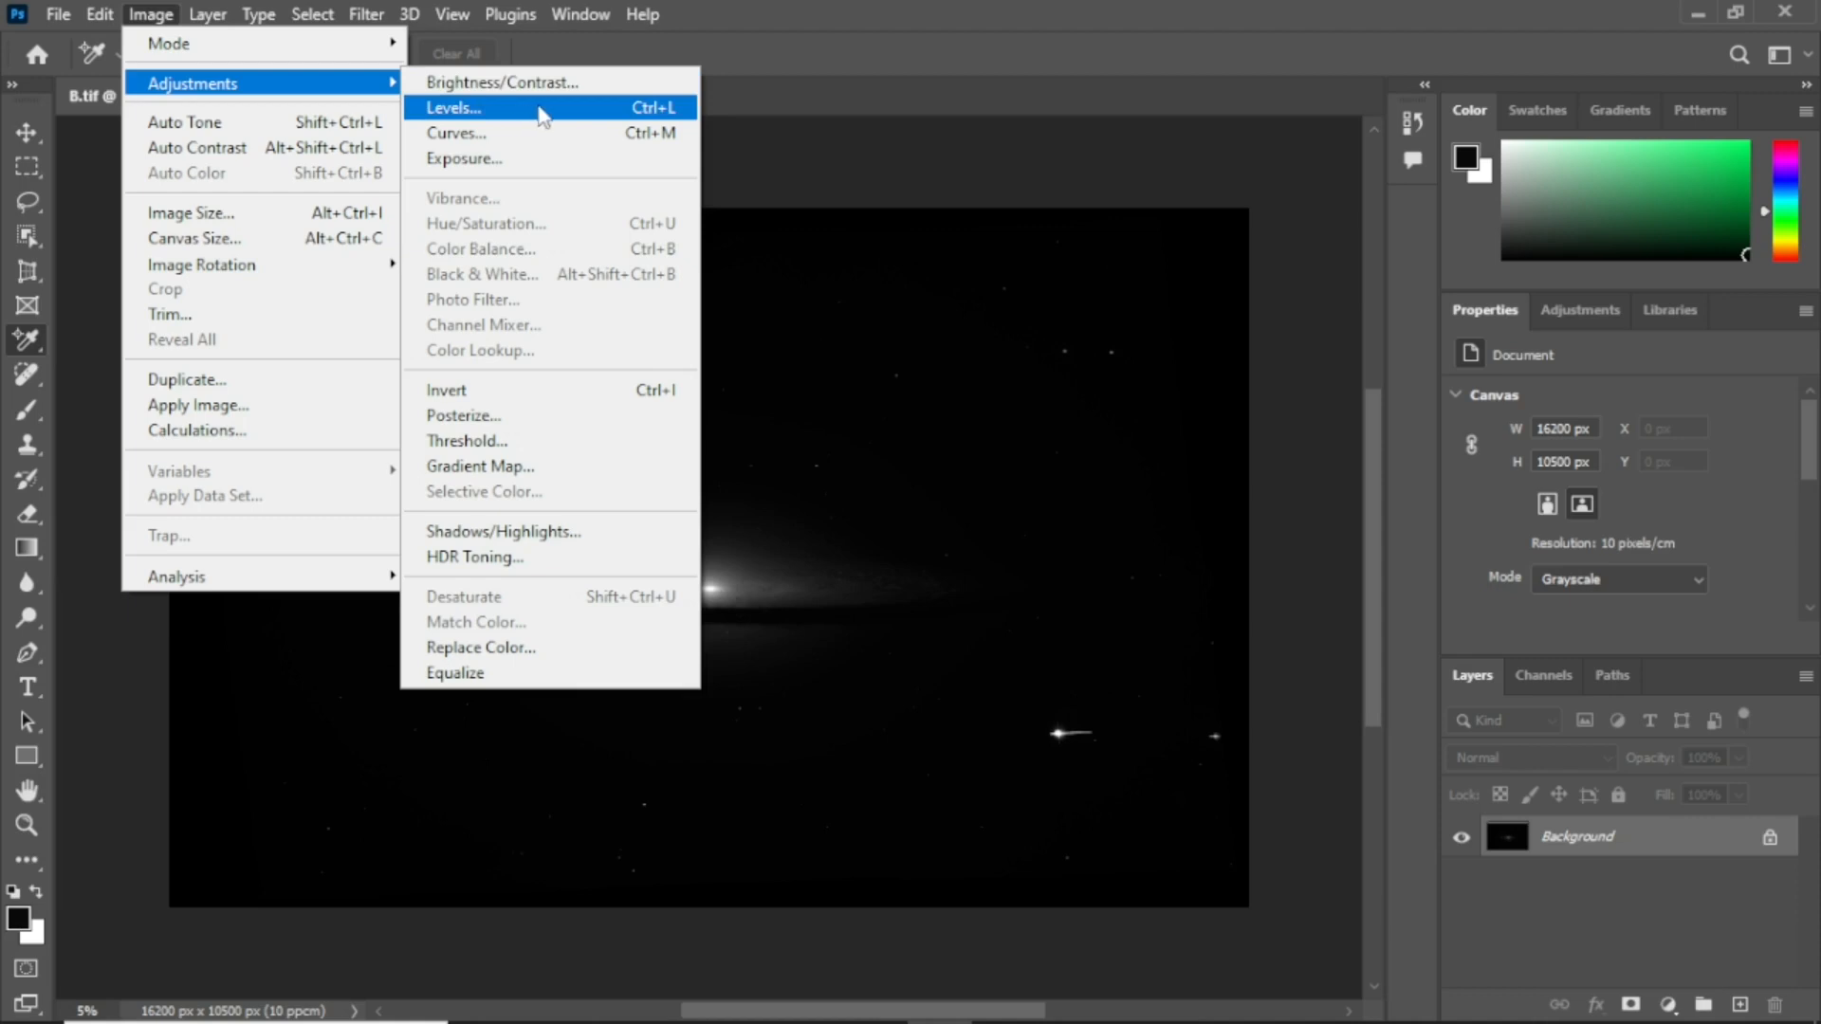
left_click(626, 112)
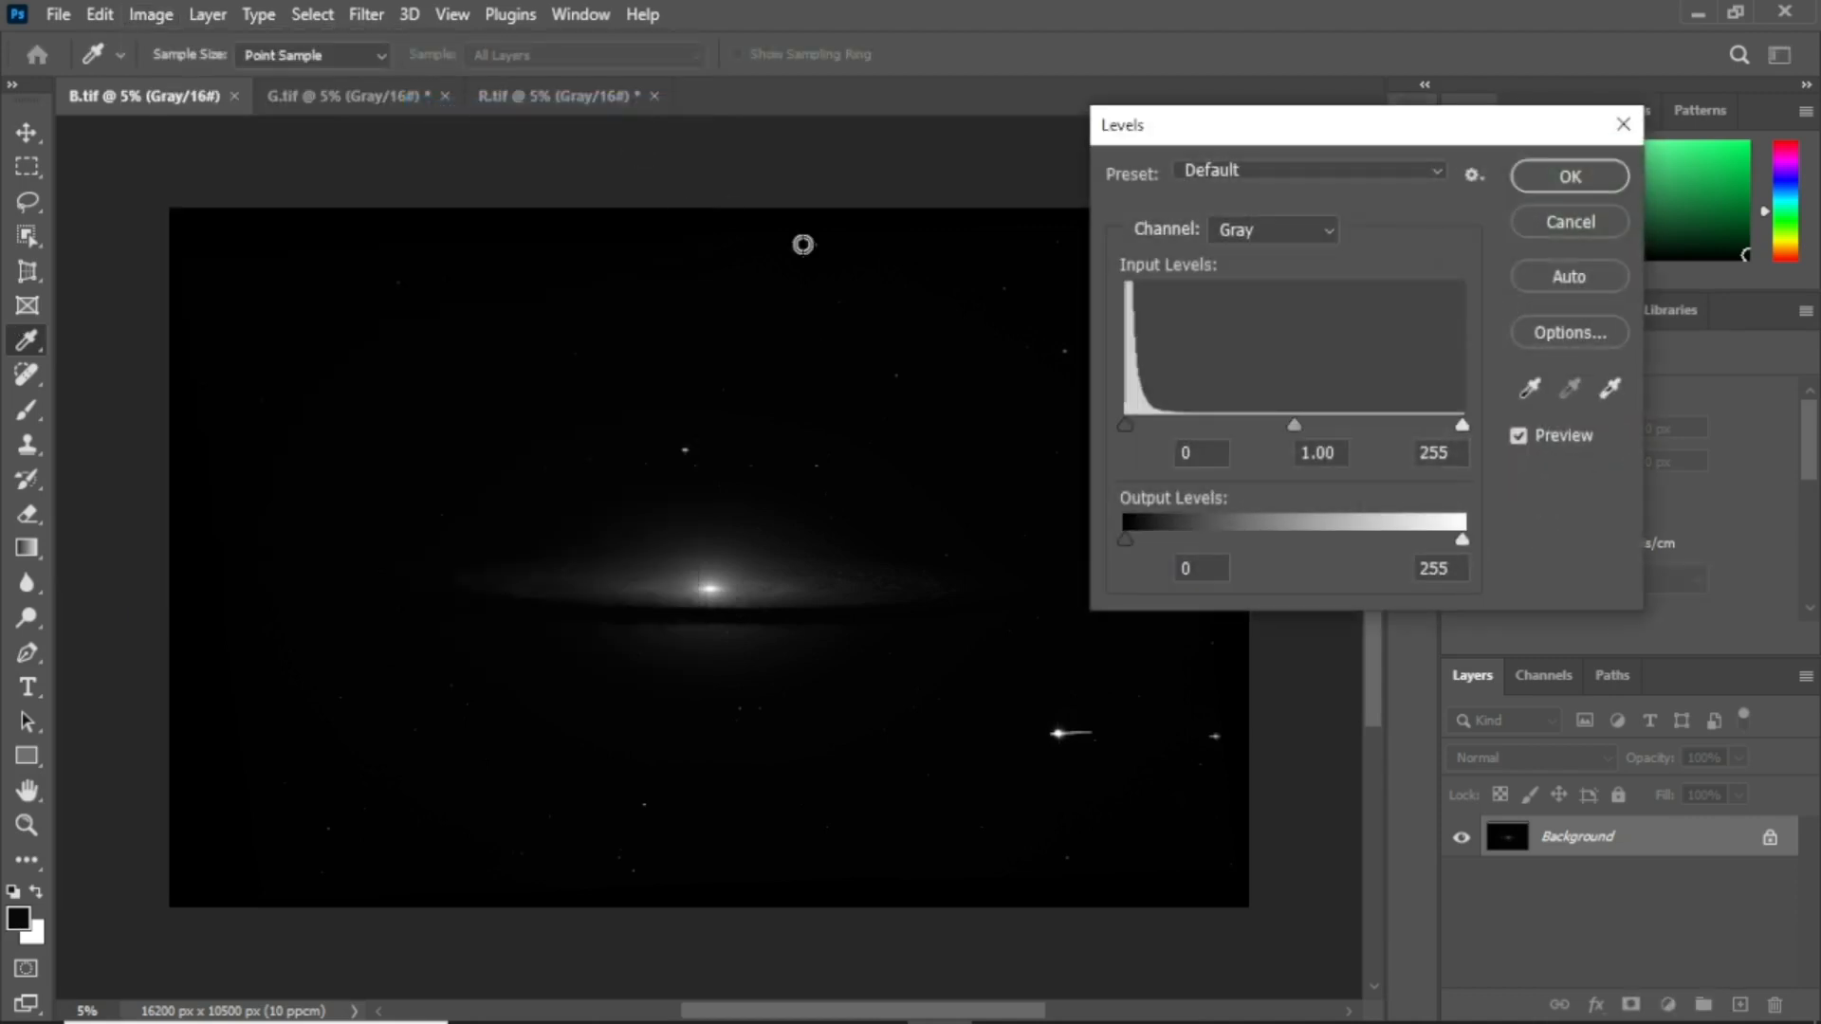
left_click_drag(1463, 425, 1238, 425)
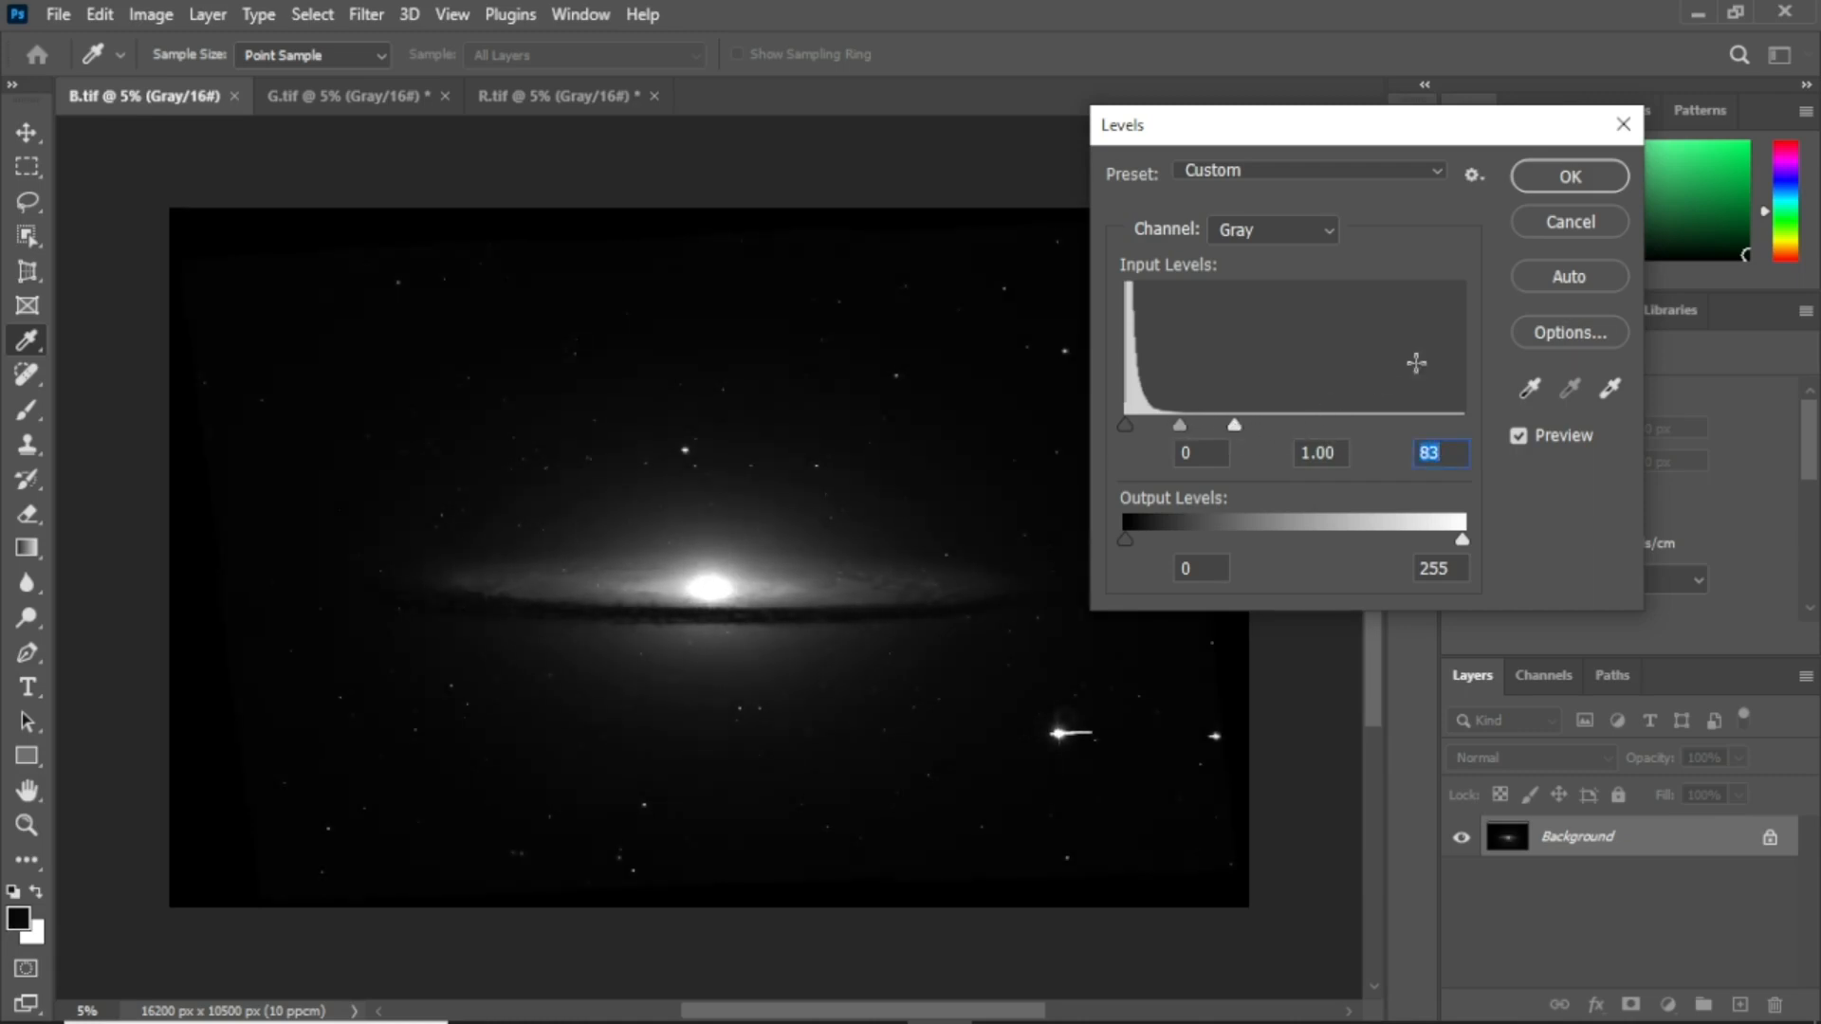
left_click(1566, 174)
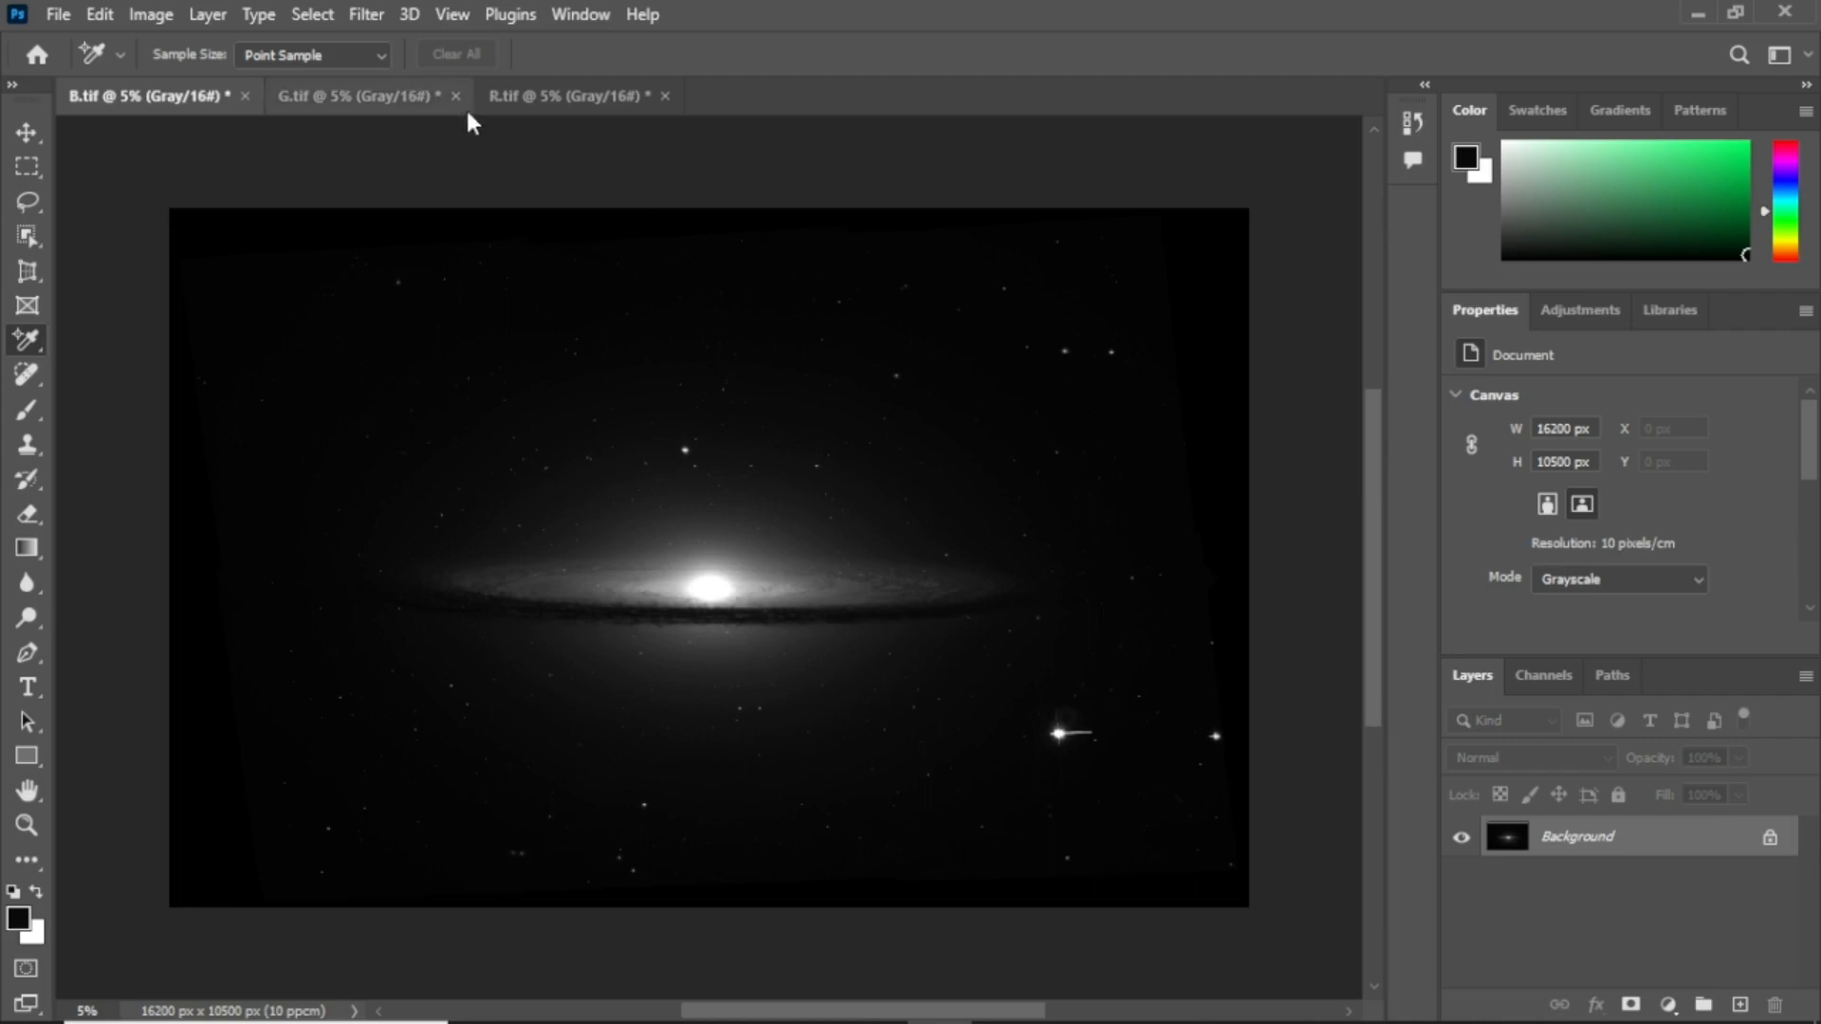
Copy the entire R image and create a new 16200 x 10500 px document in RGB Color mode at 16 bit
left_click(528, 95)
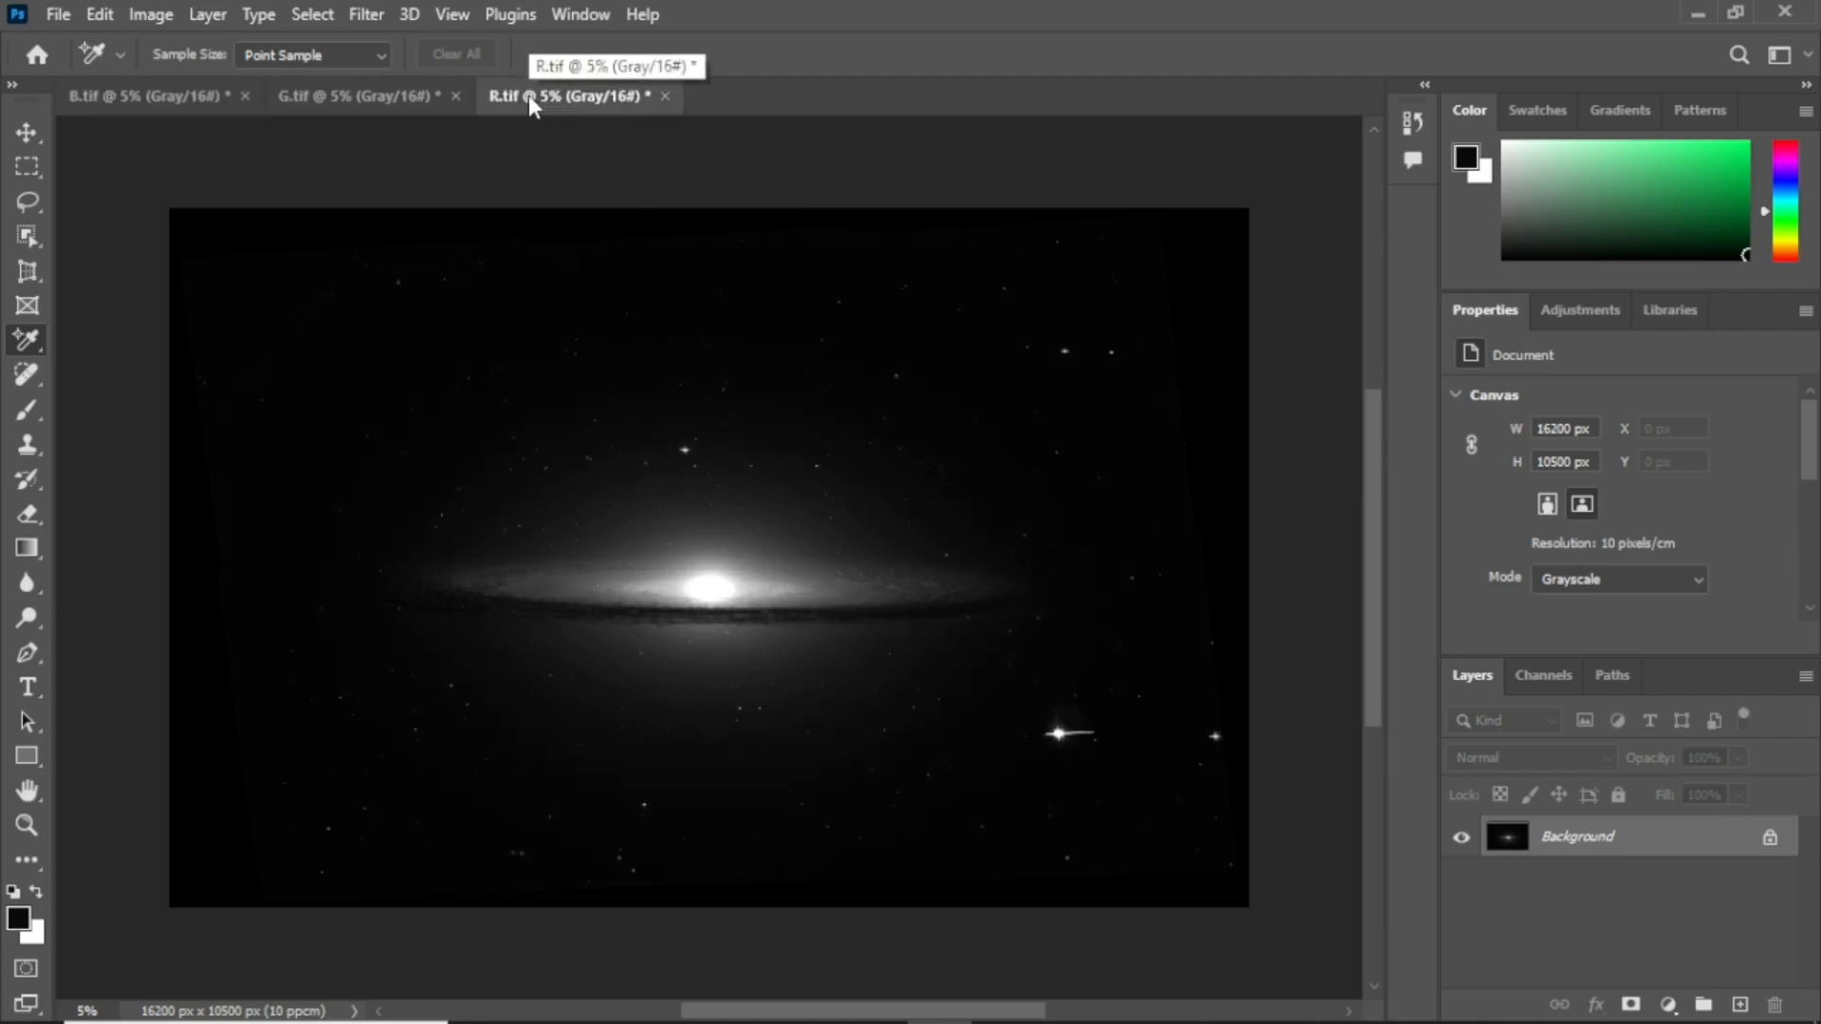
key("ctrl+a")
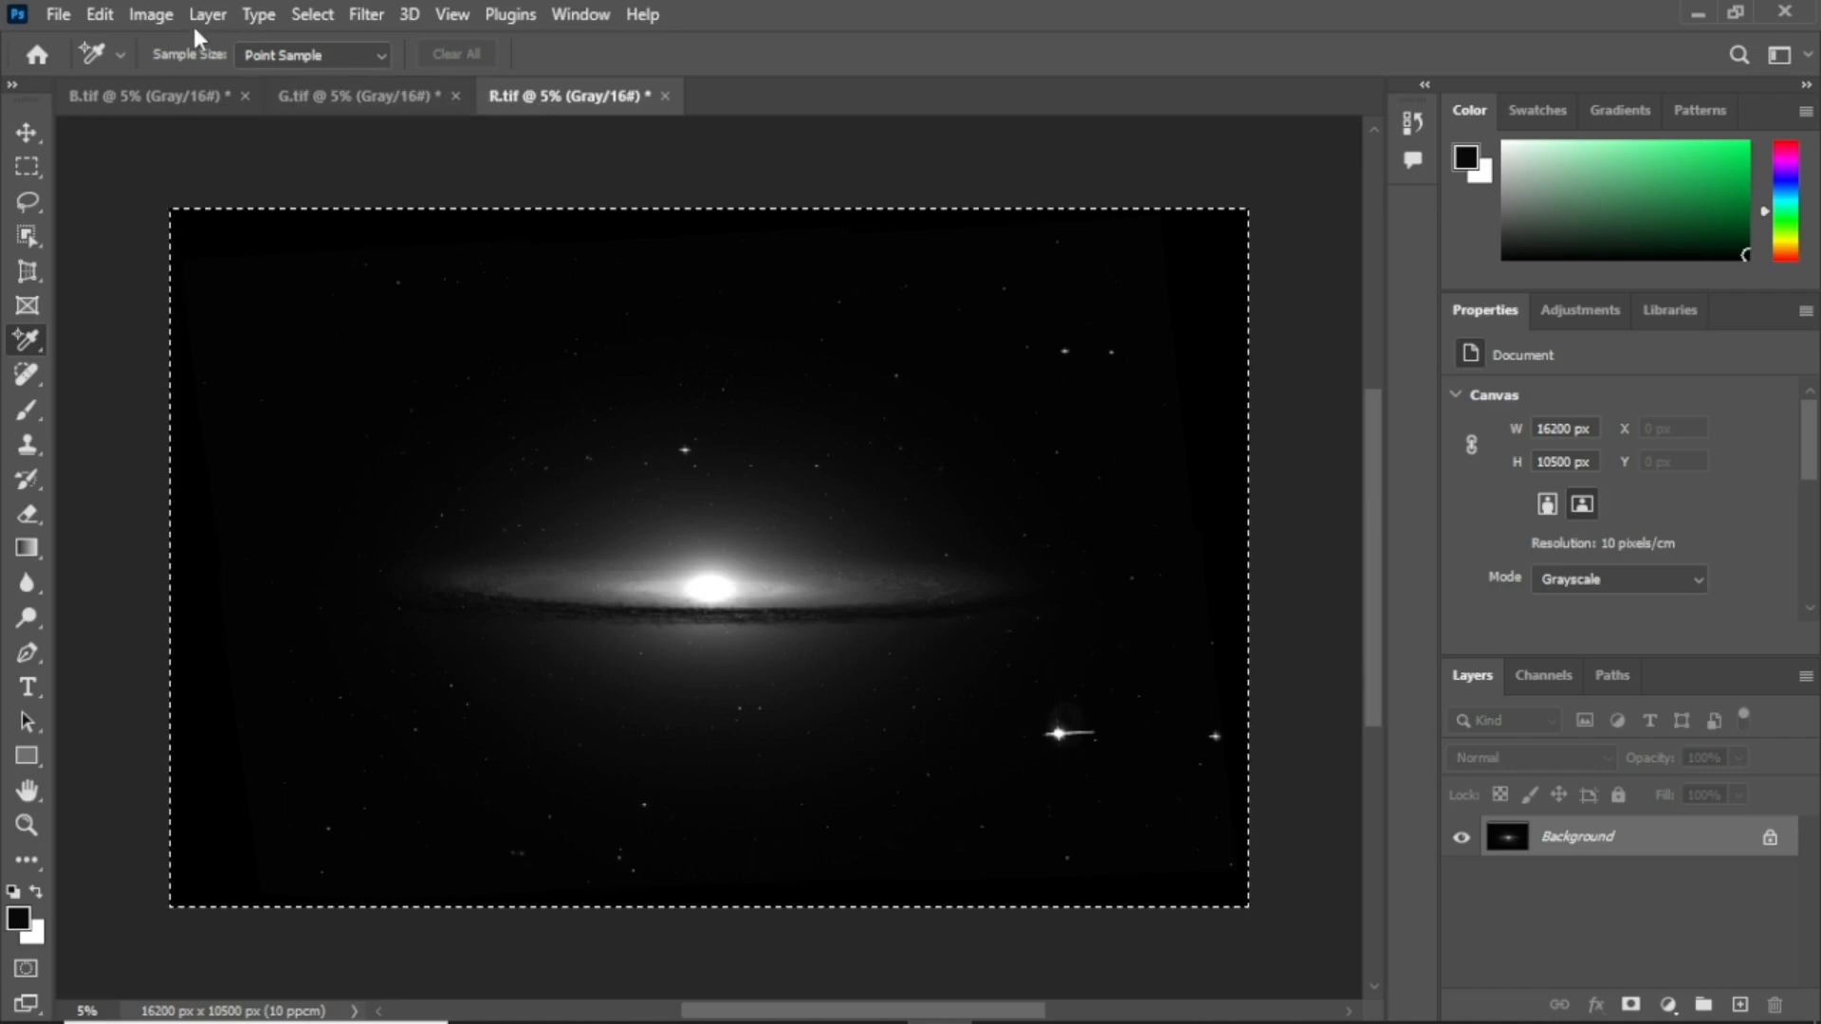
left_click(57, 14)
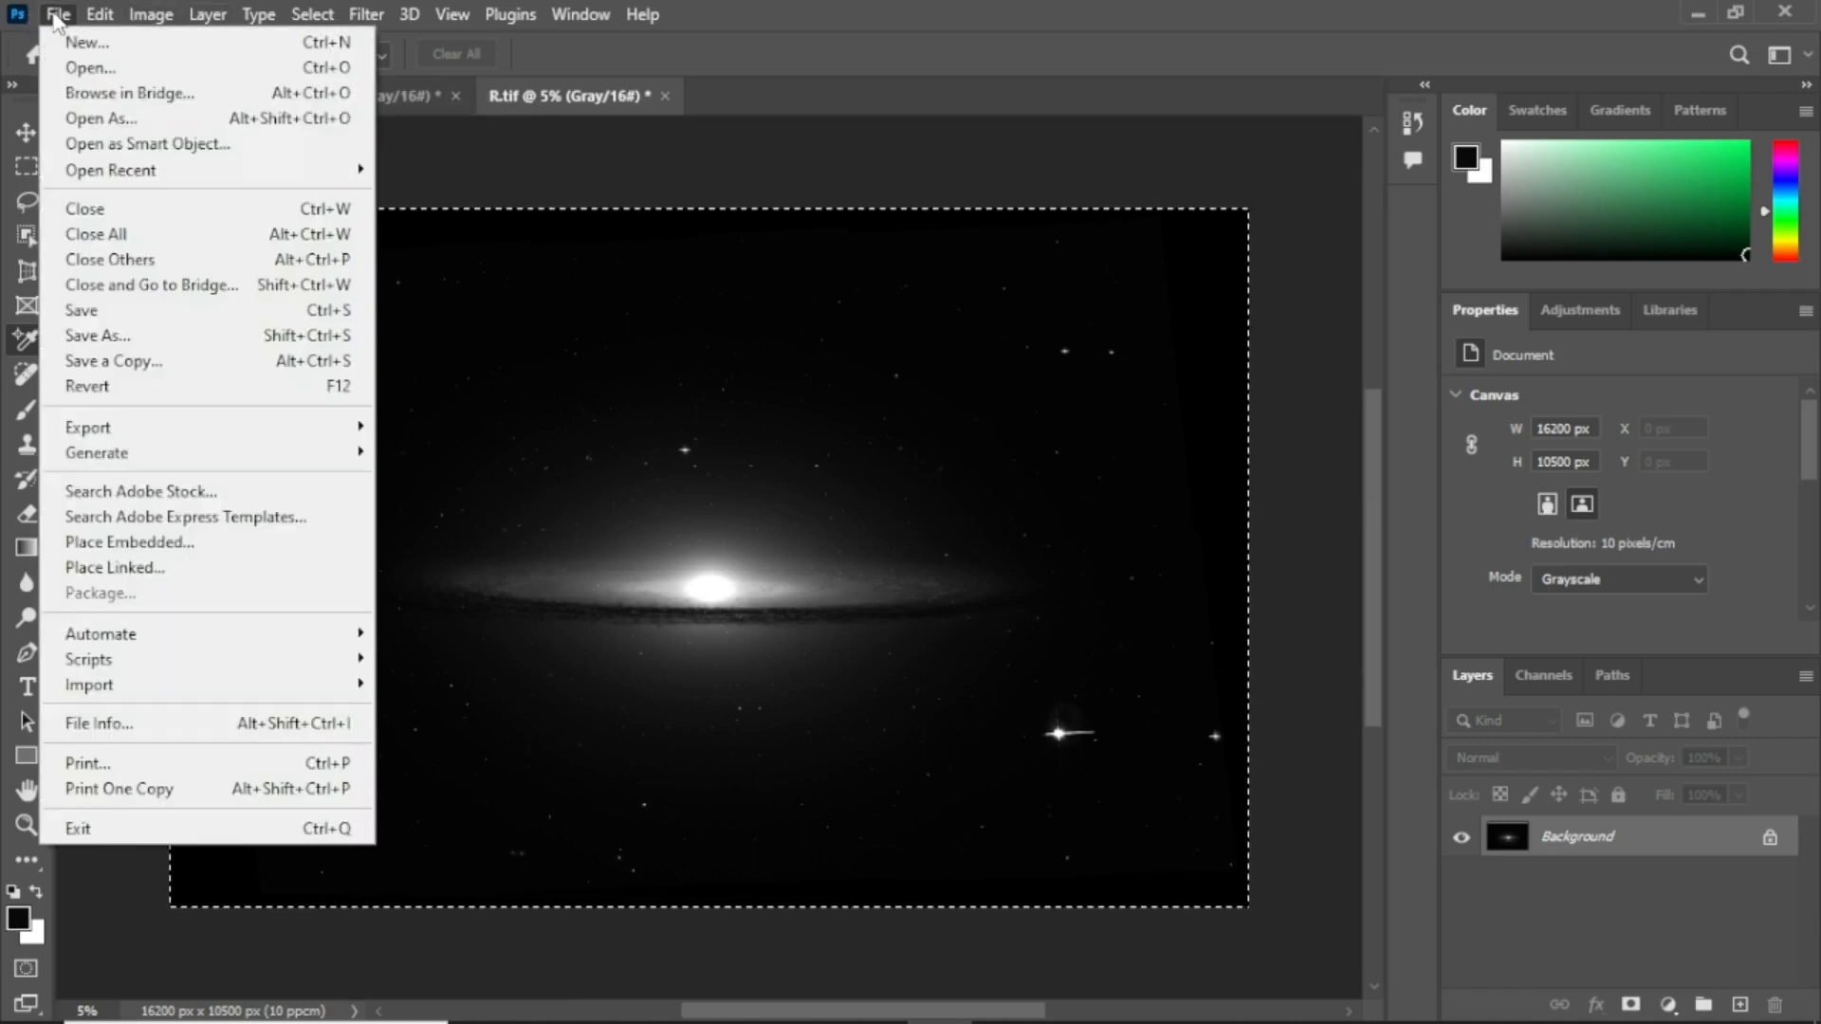
left_click(78, 46)
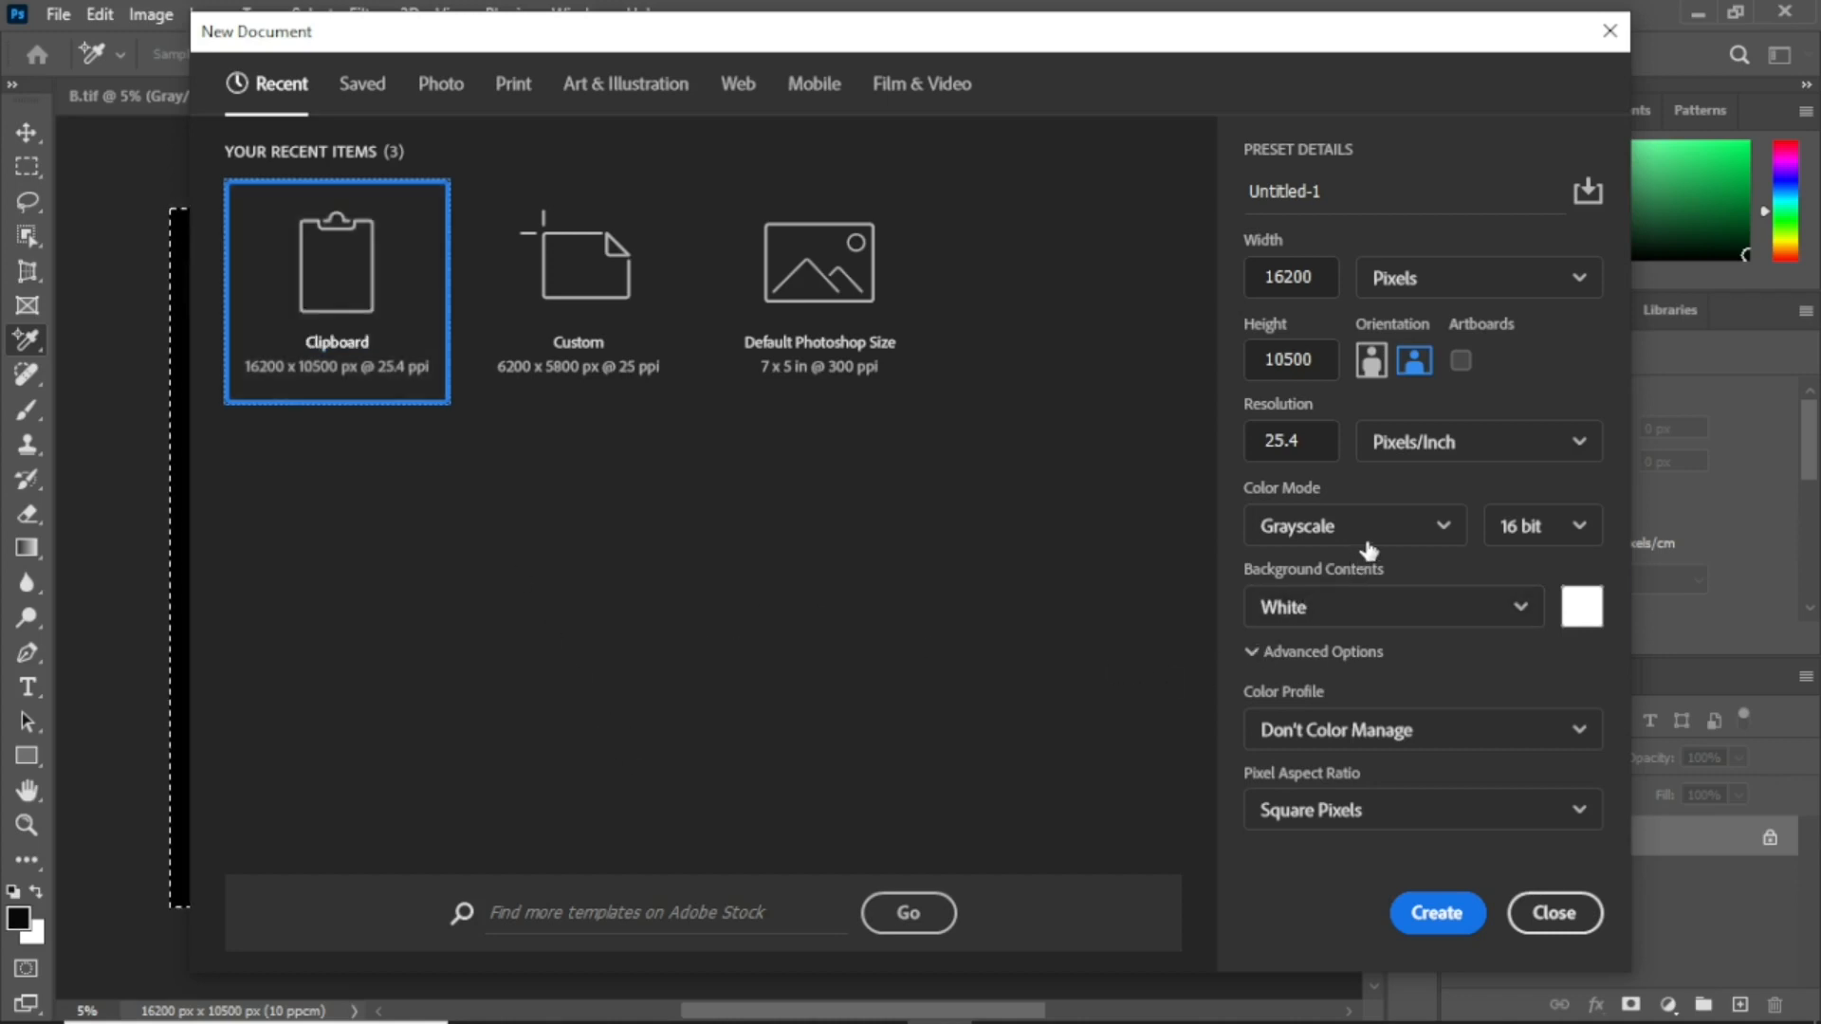
left_click(1443, 531)
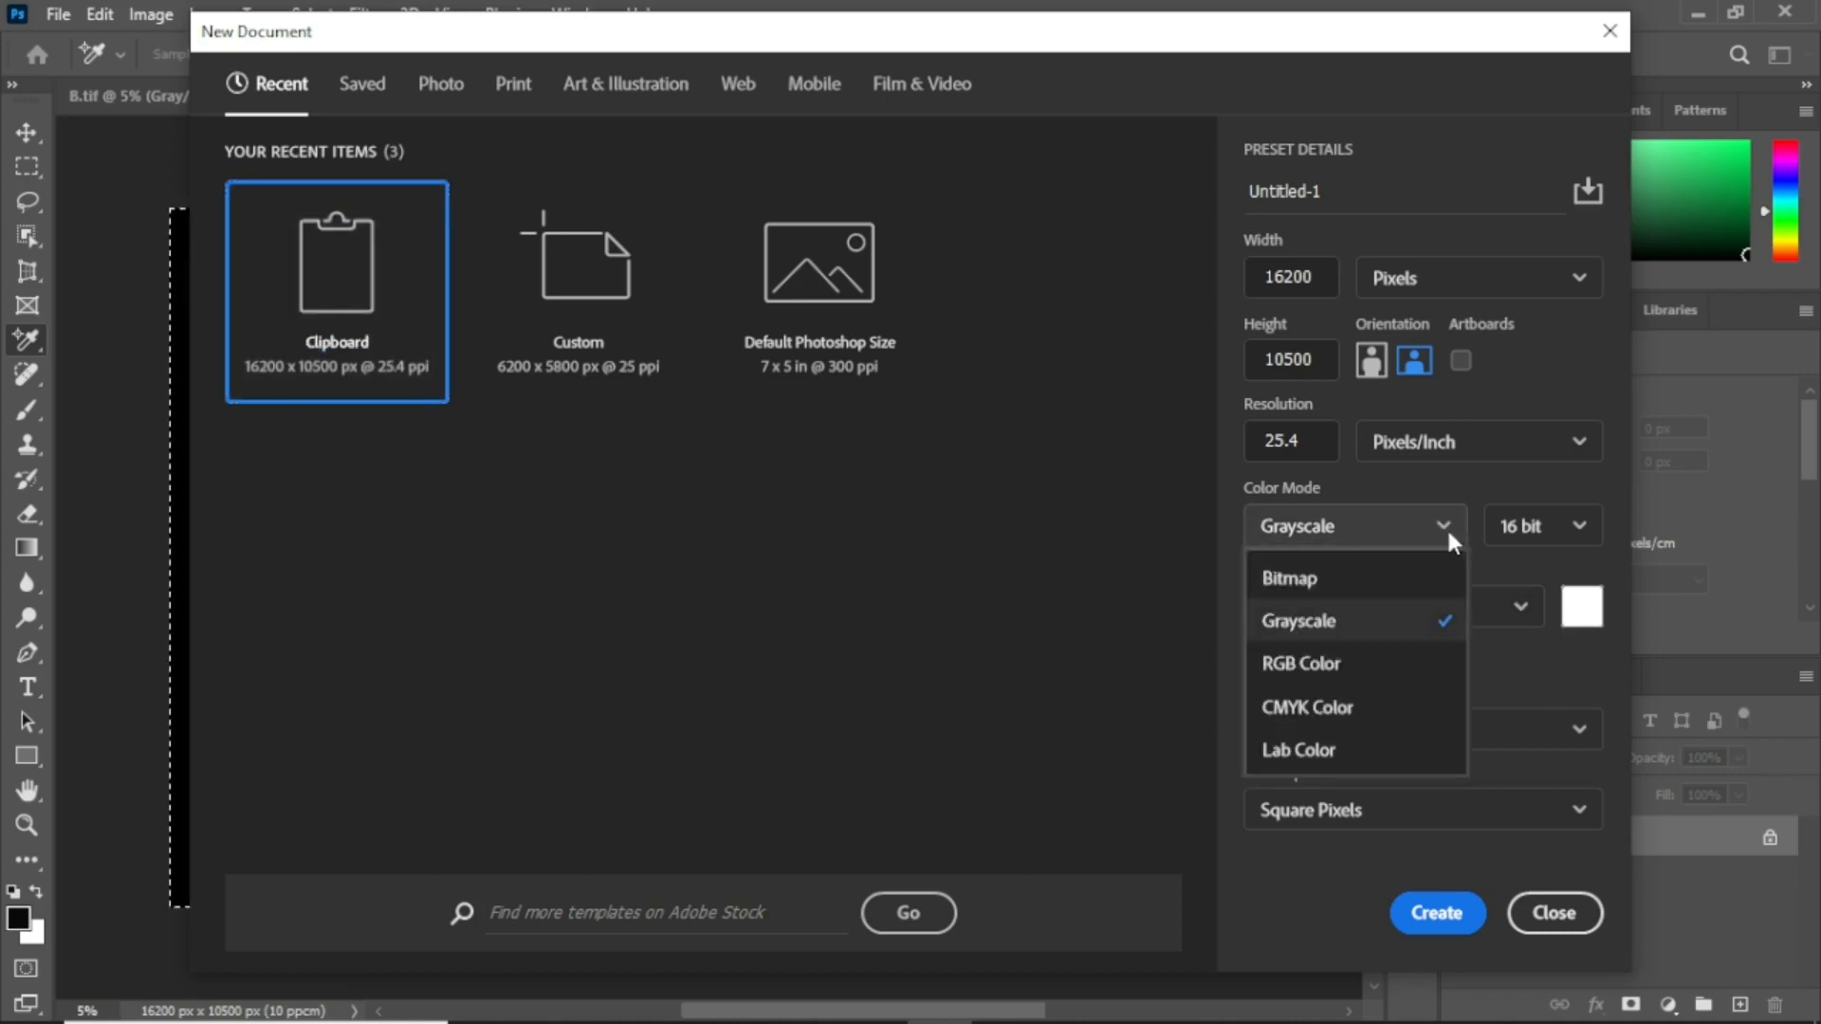
left_click(1392, 661)
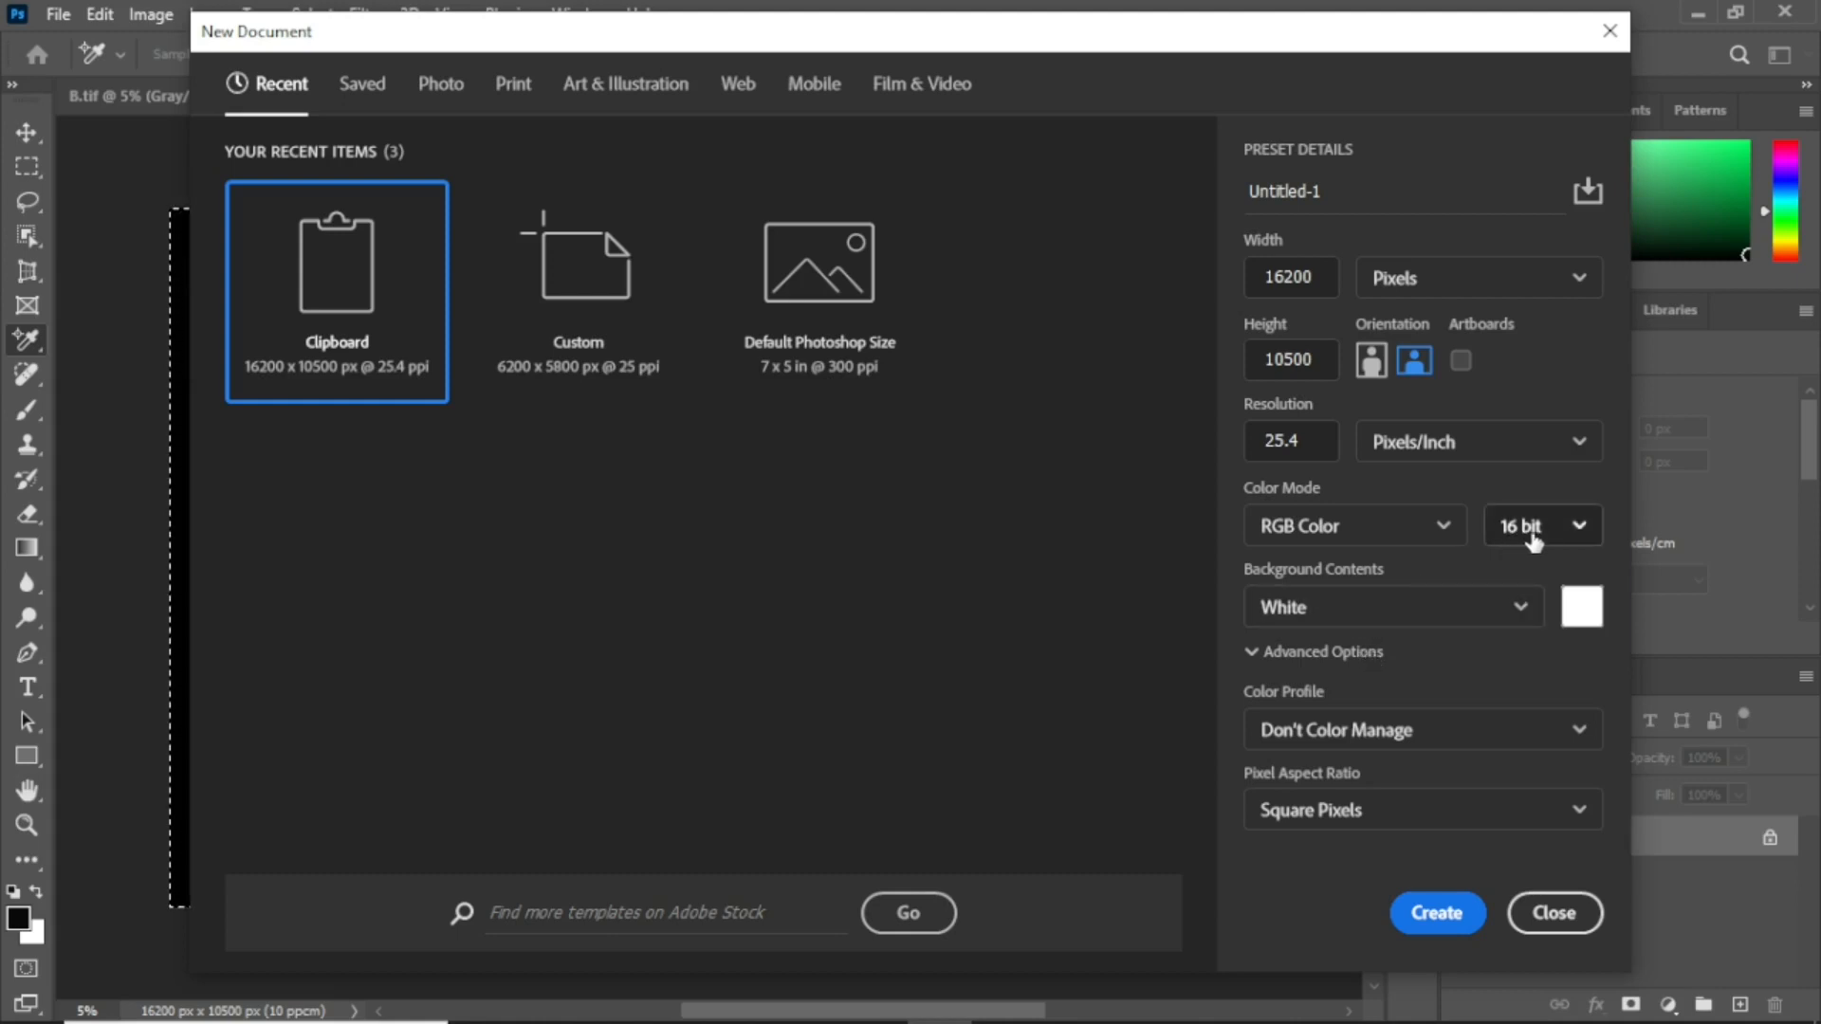
left_click(1436, 912)
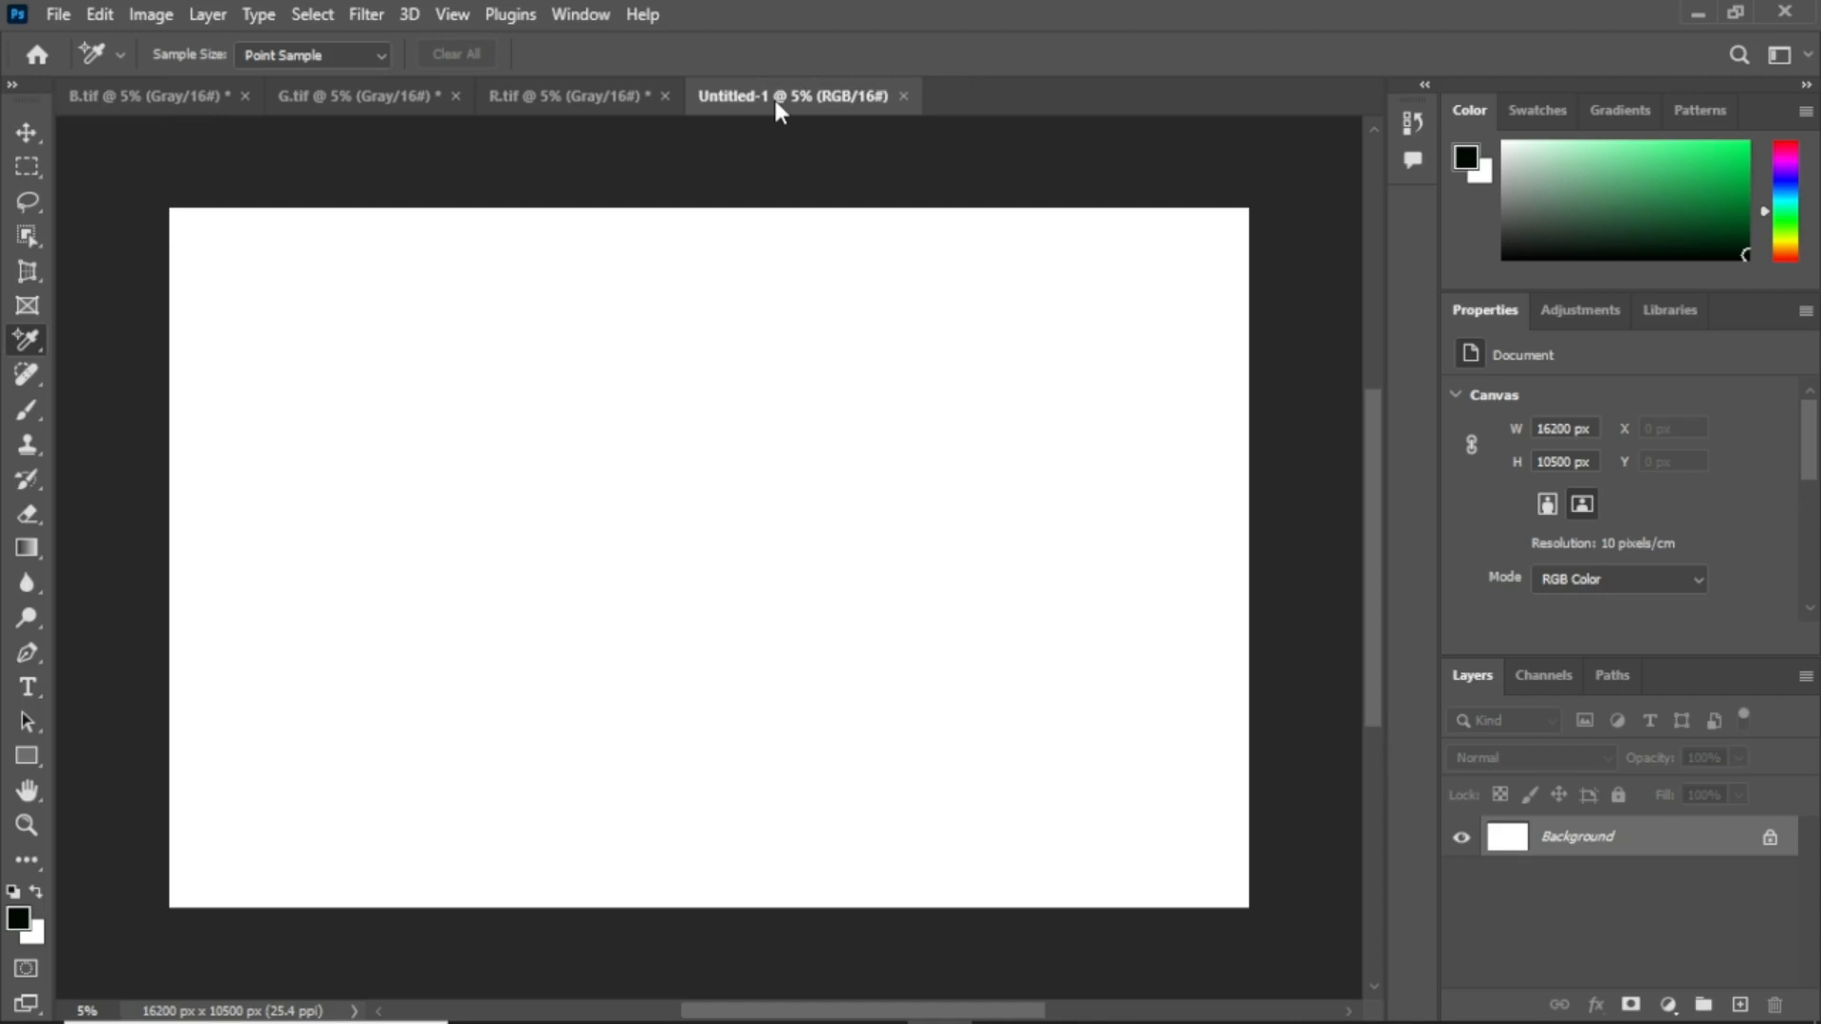
Paste the copied R image into the Red channel of the new RGB document, with the Green and Blue channels hidden
left_click(1542, 679)
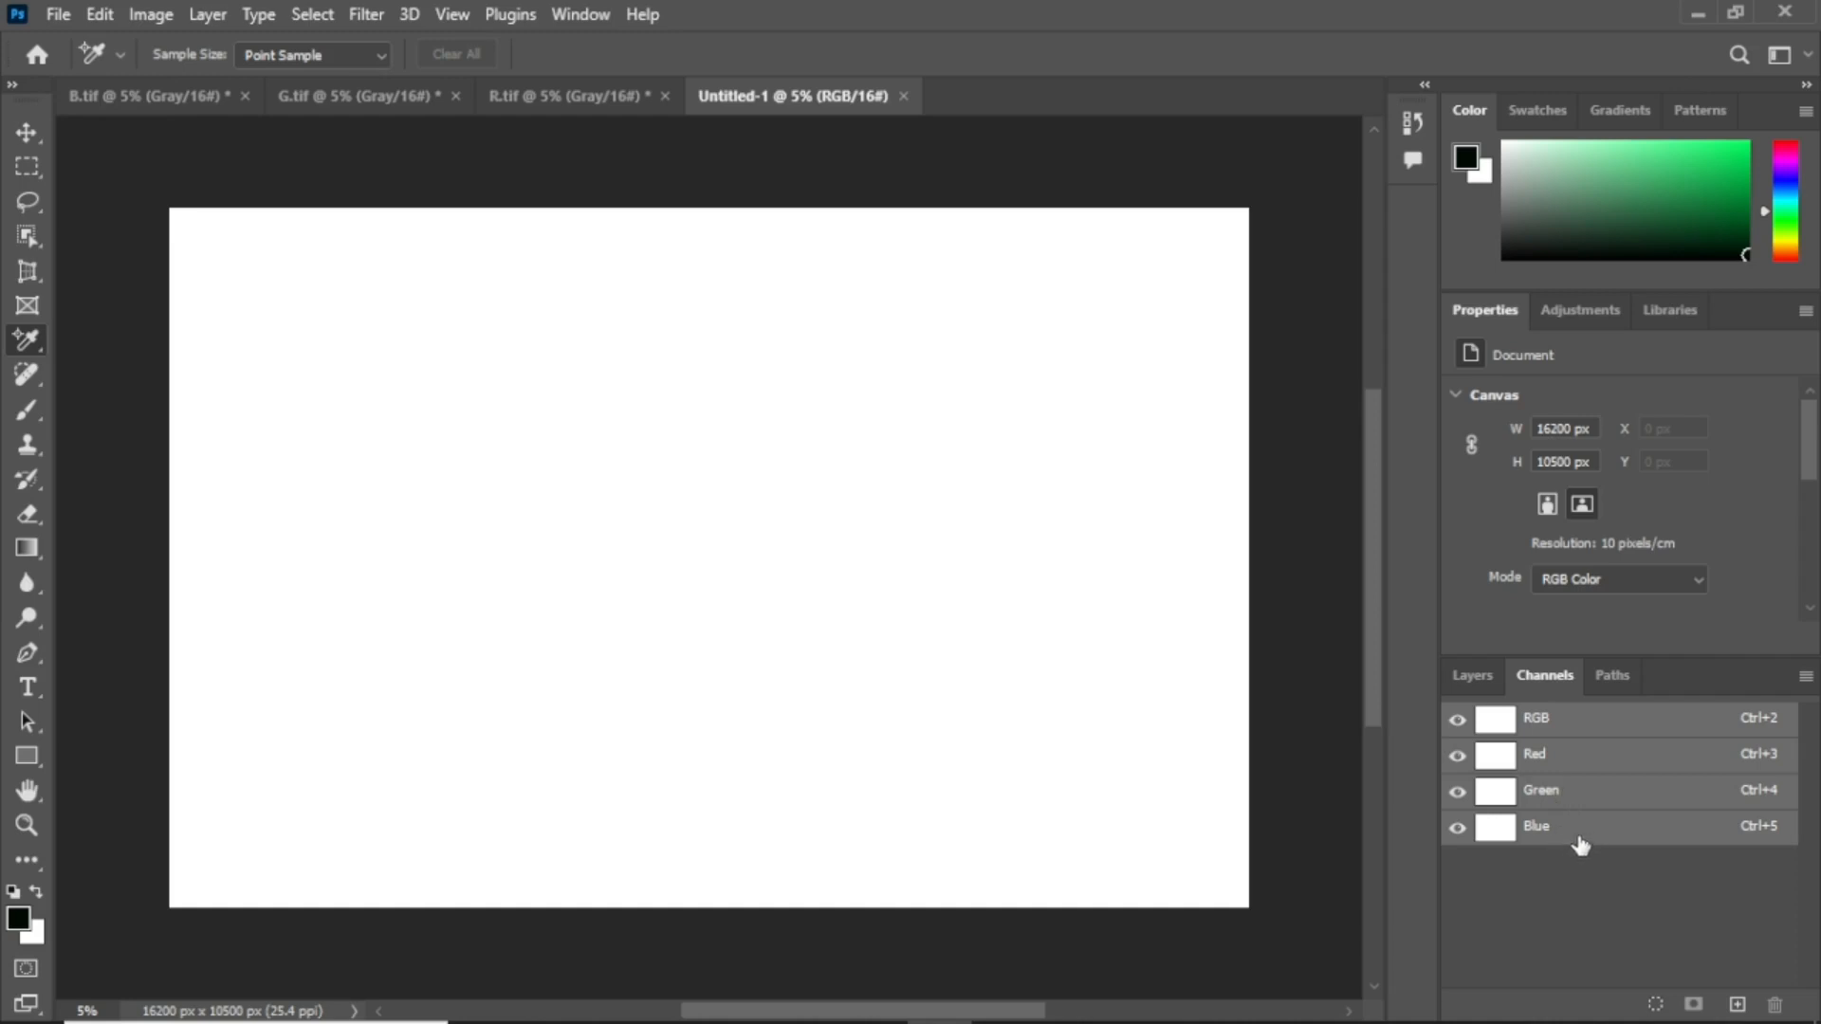
left_click(1458, 793)
left_click(1458, 828)
left_click(1576, 756)
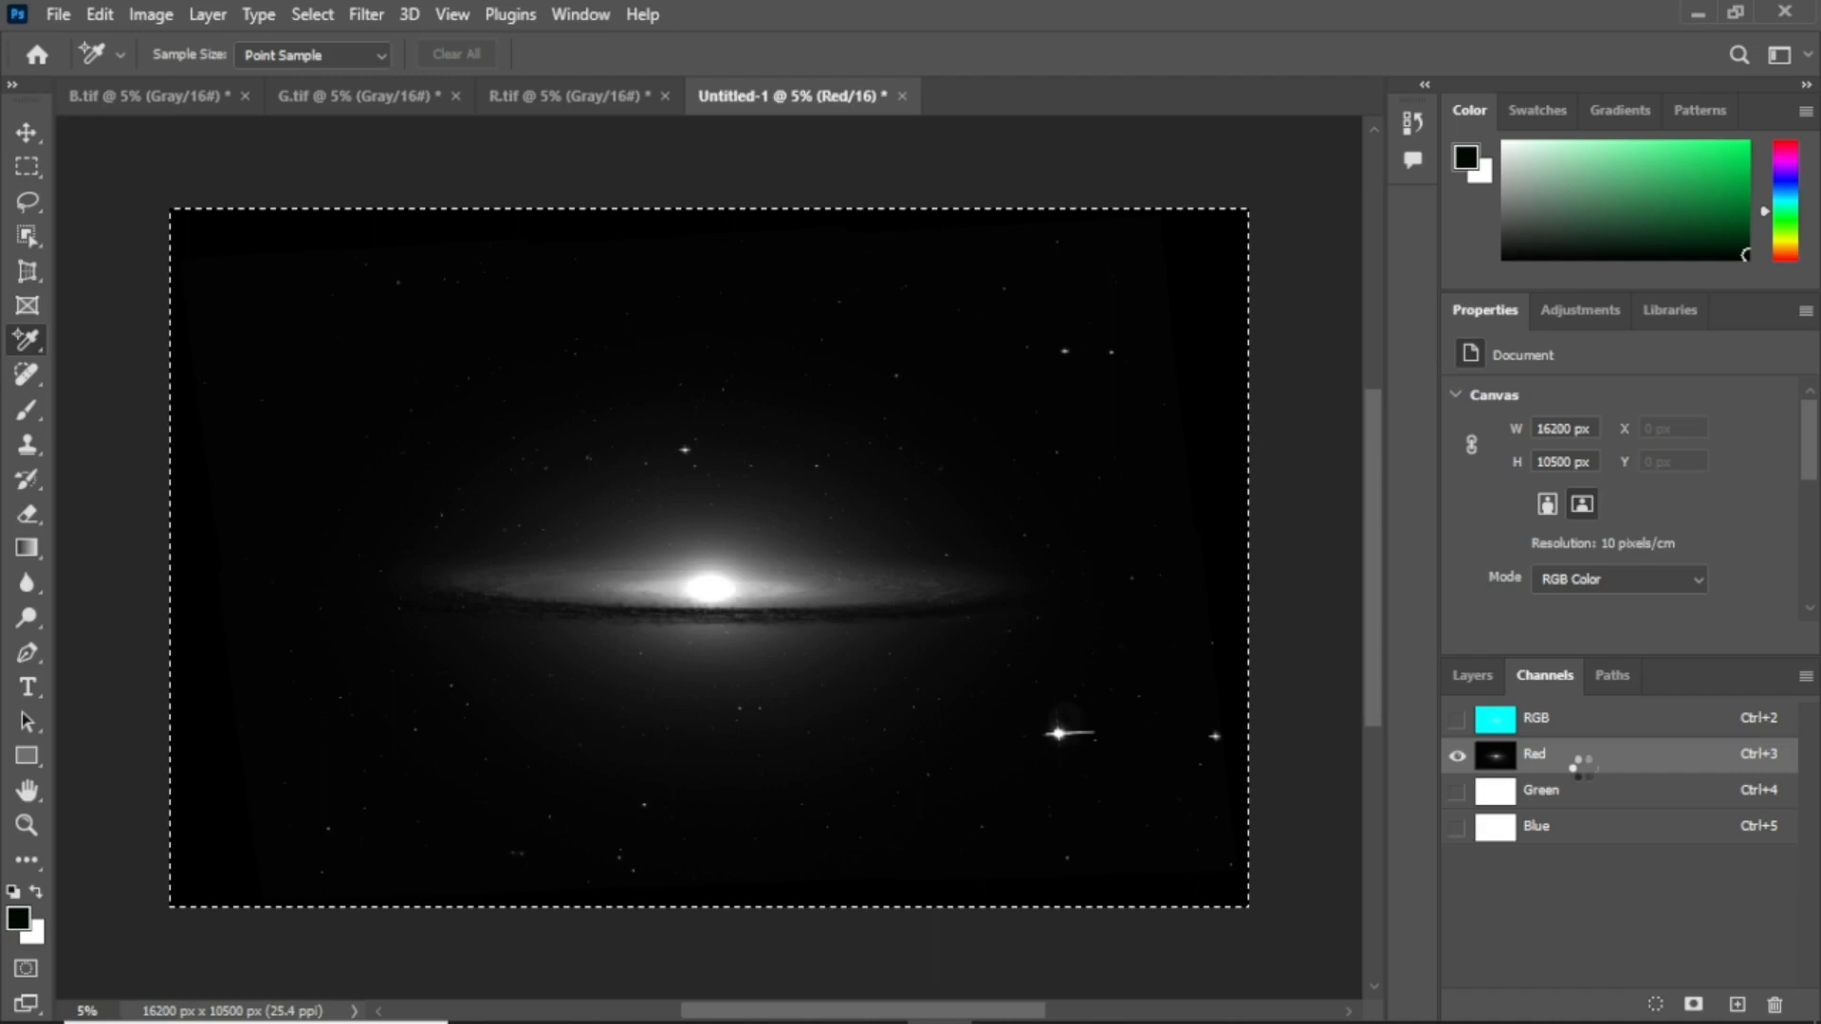
Copy the entire G image and paste it into the Green channel of the RGB document, with the Red channel hidden
left_click(387, 94)
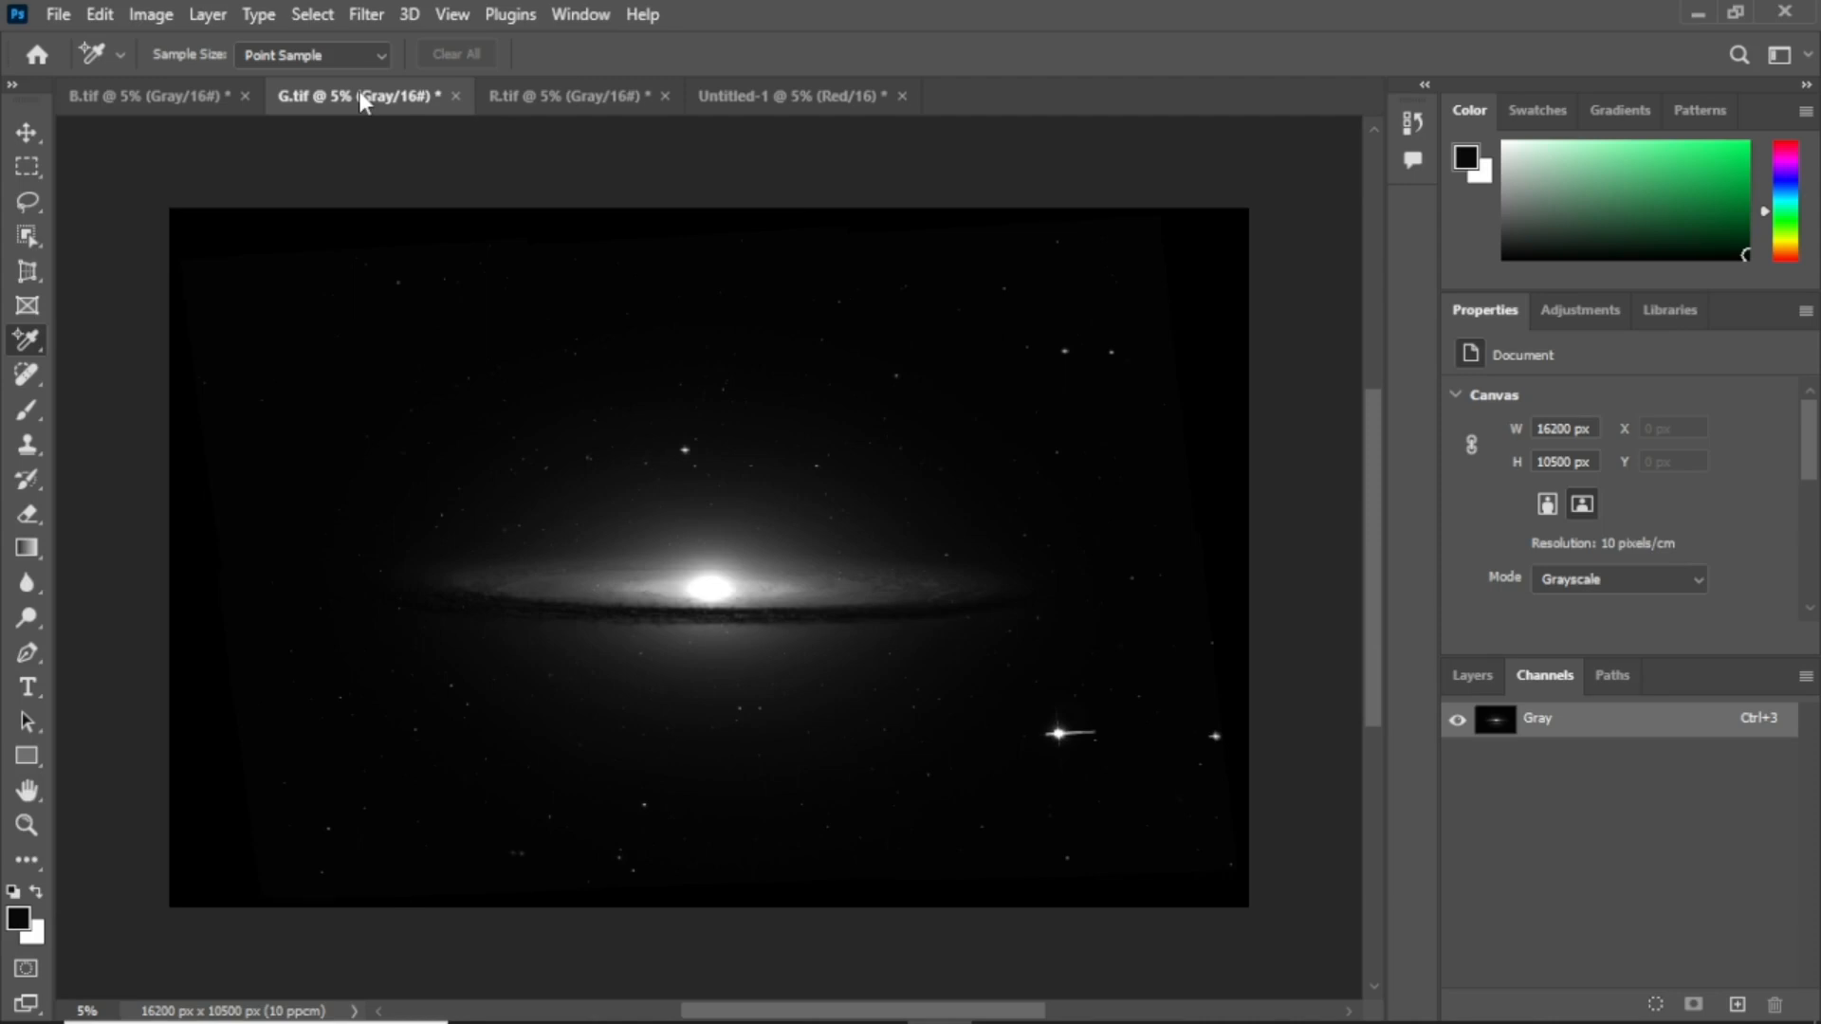
key("ctrl+a")
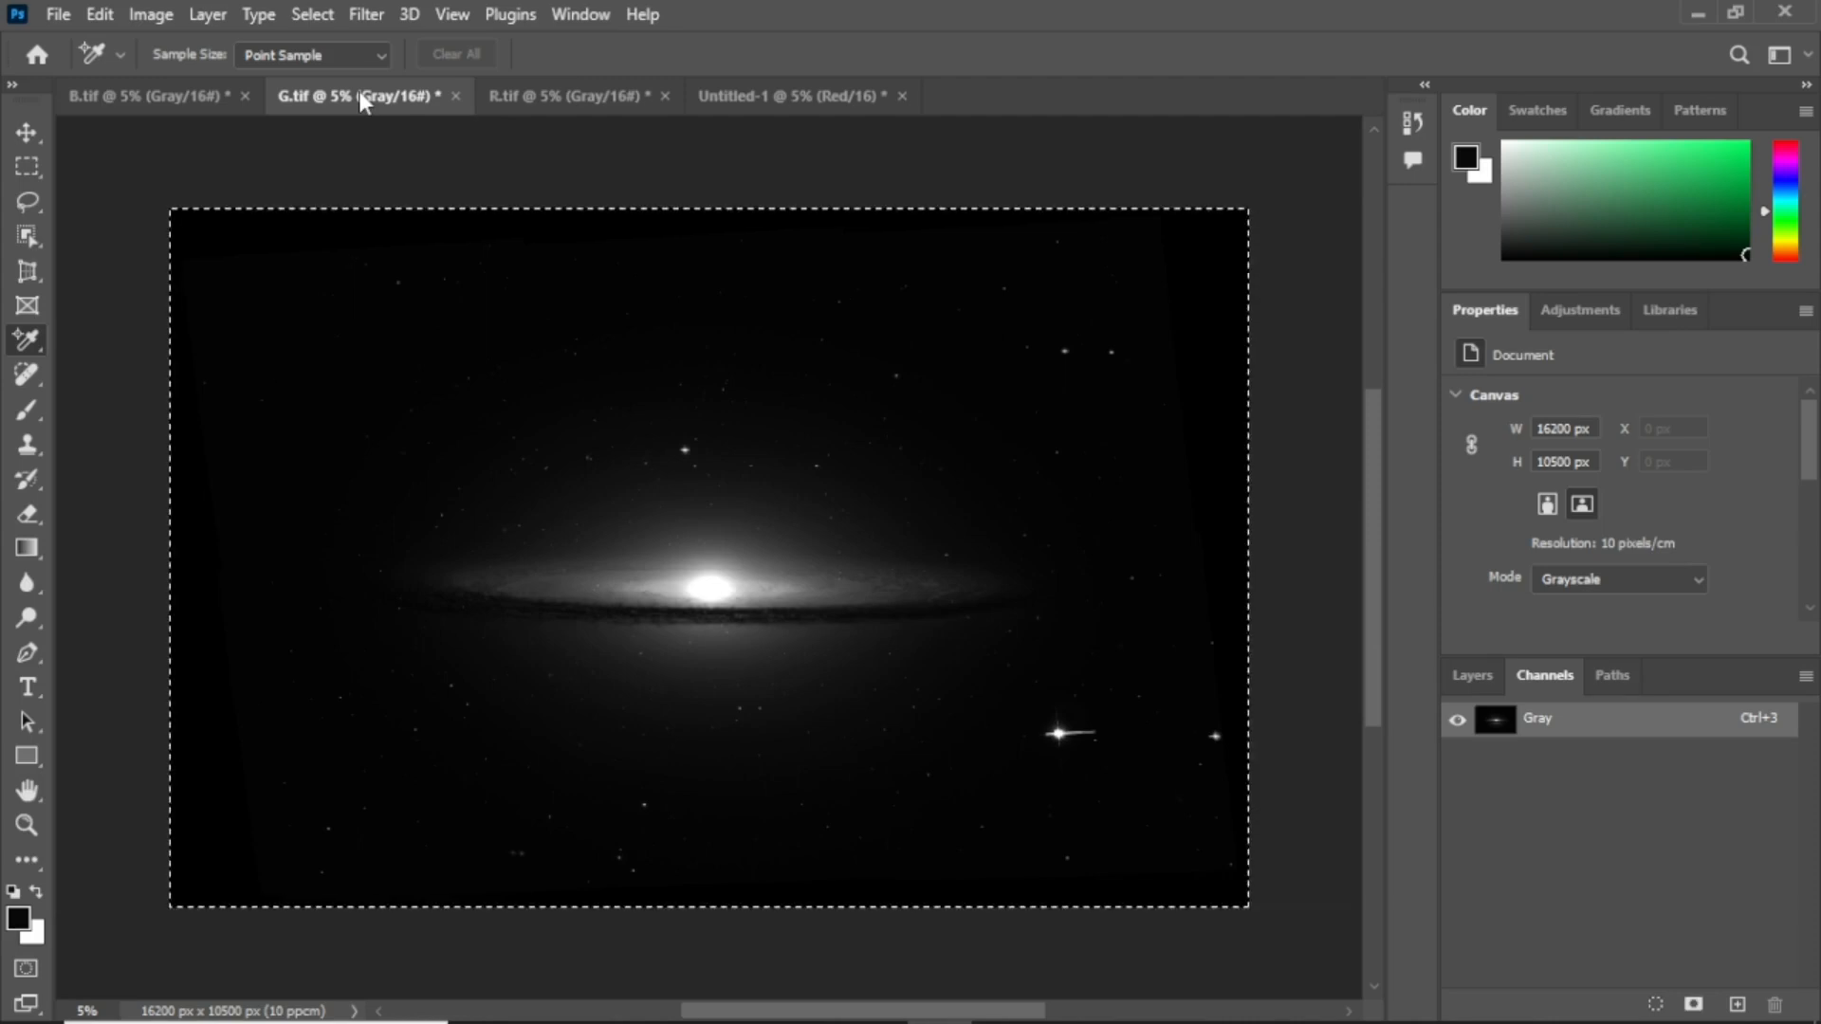
key("ctrl+c")
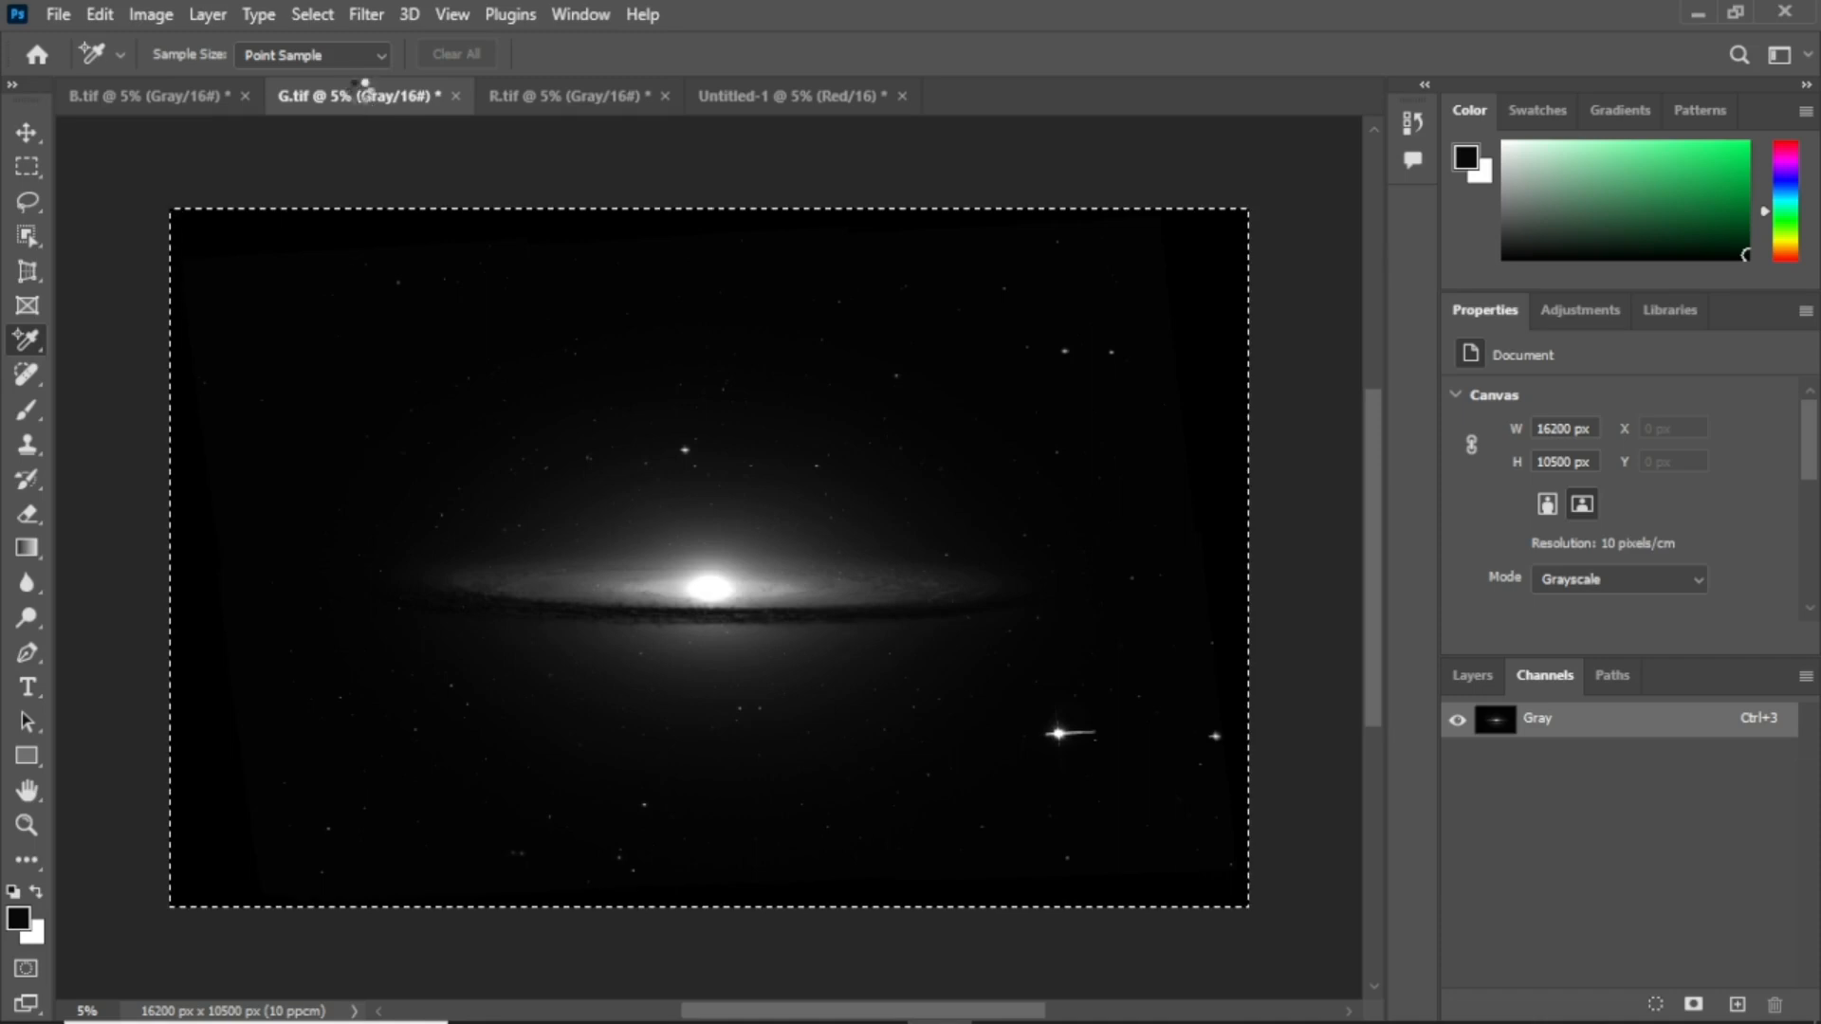
left_click(805, 97)
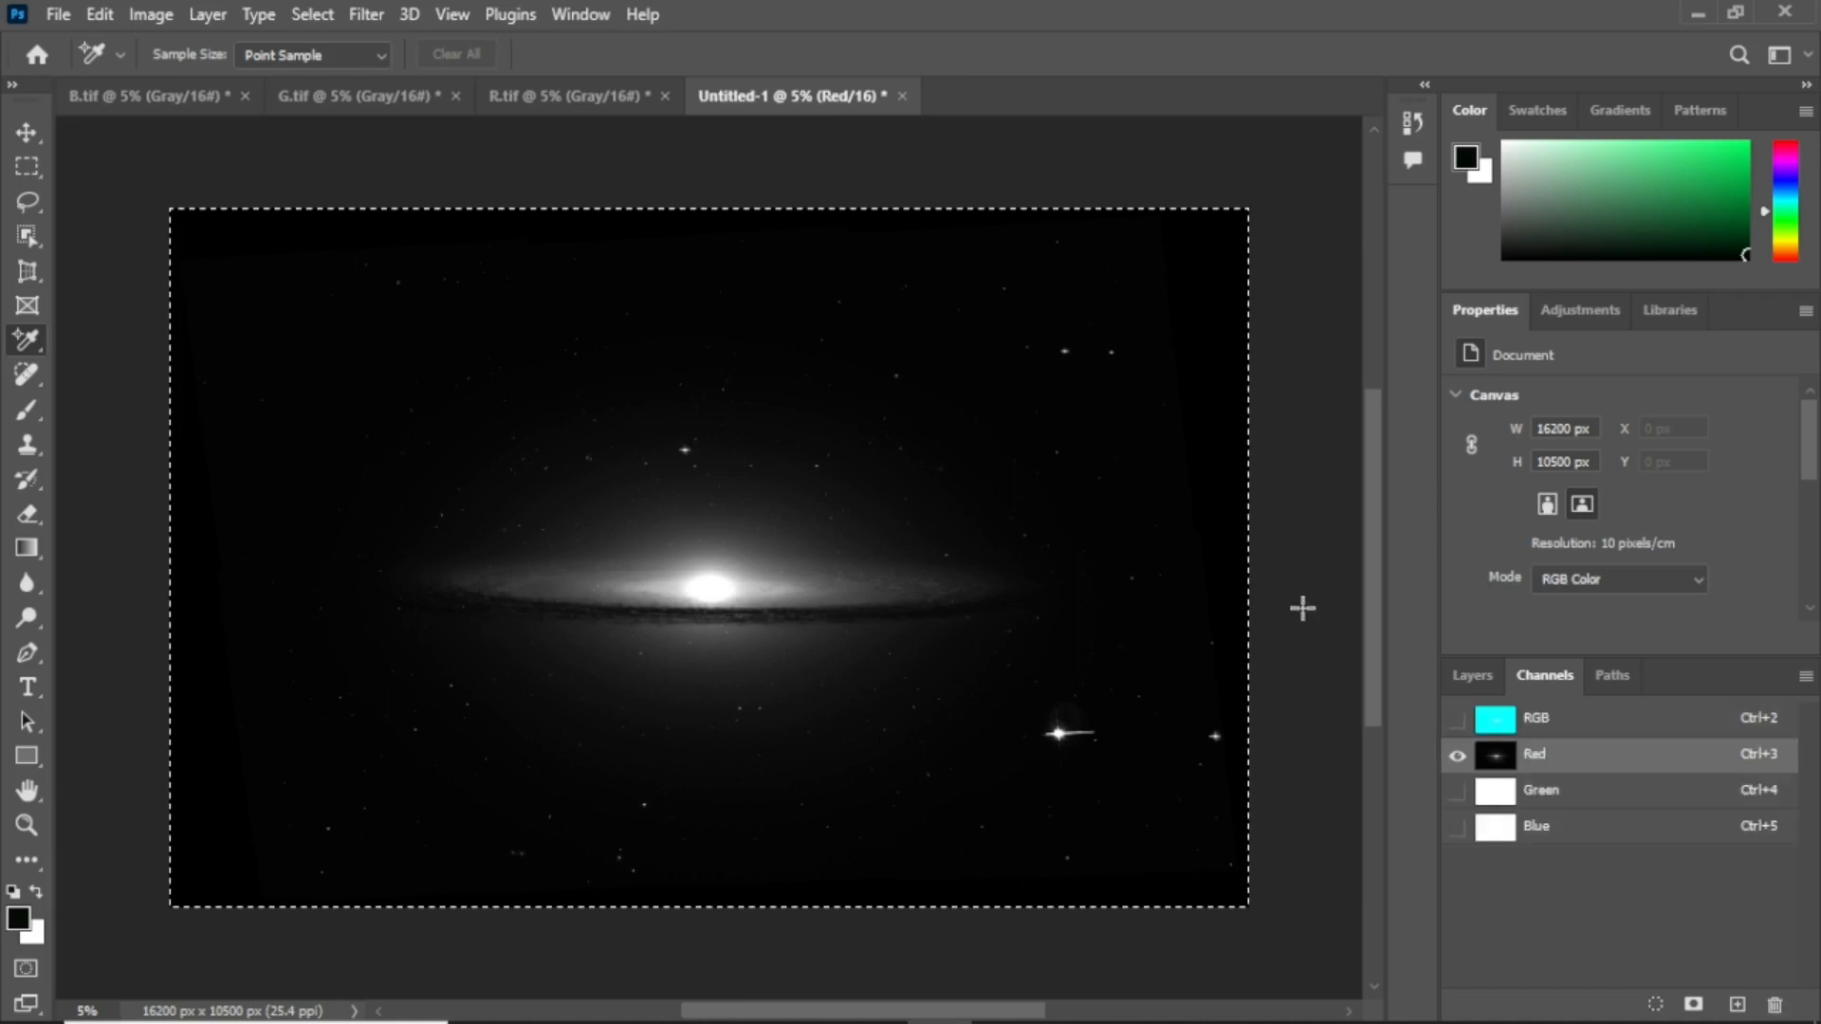
left_click(1458, 792)
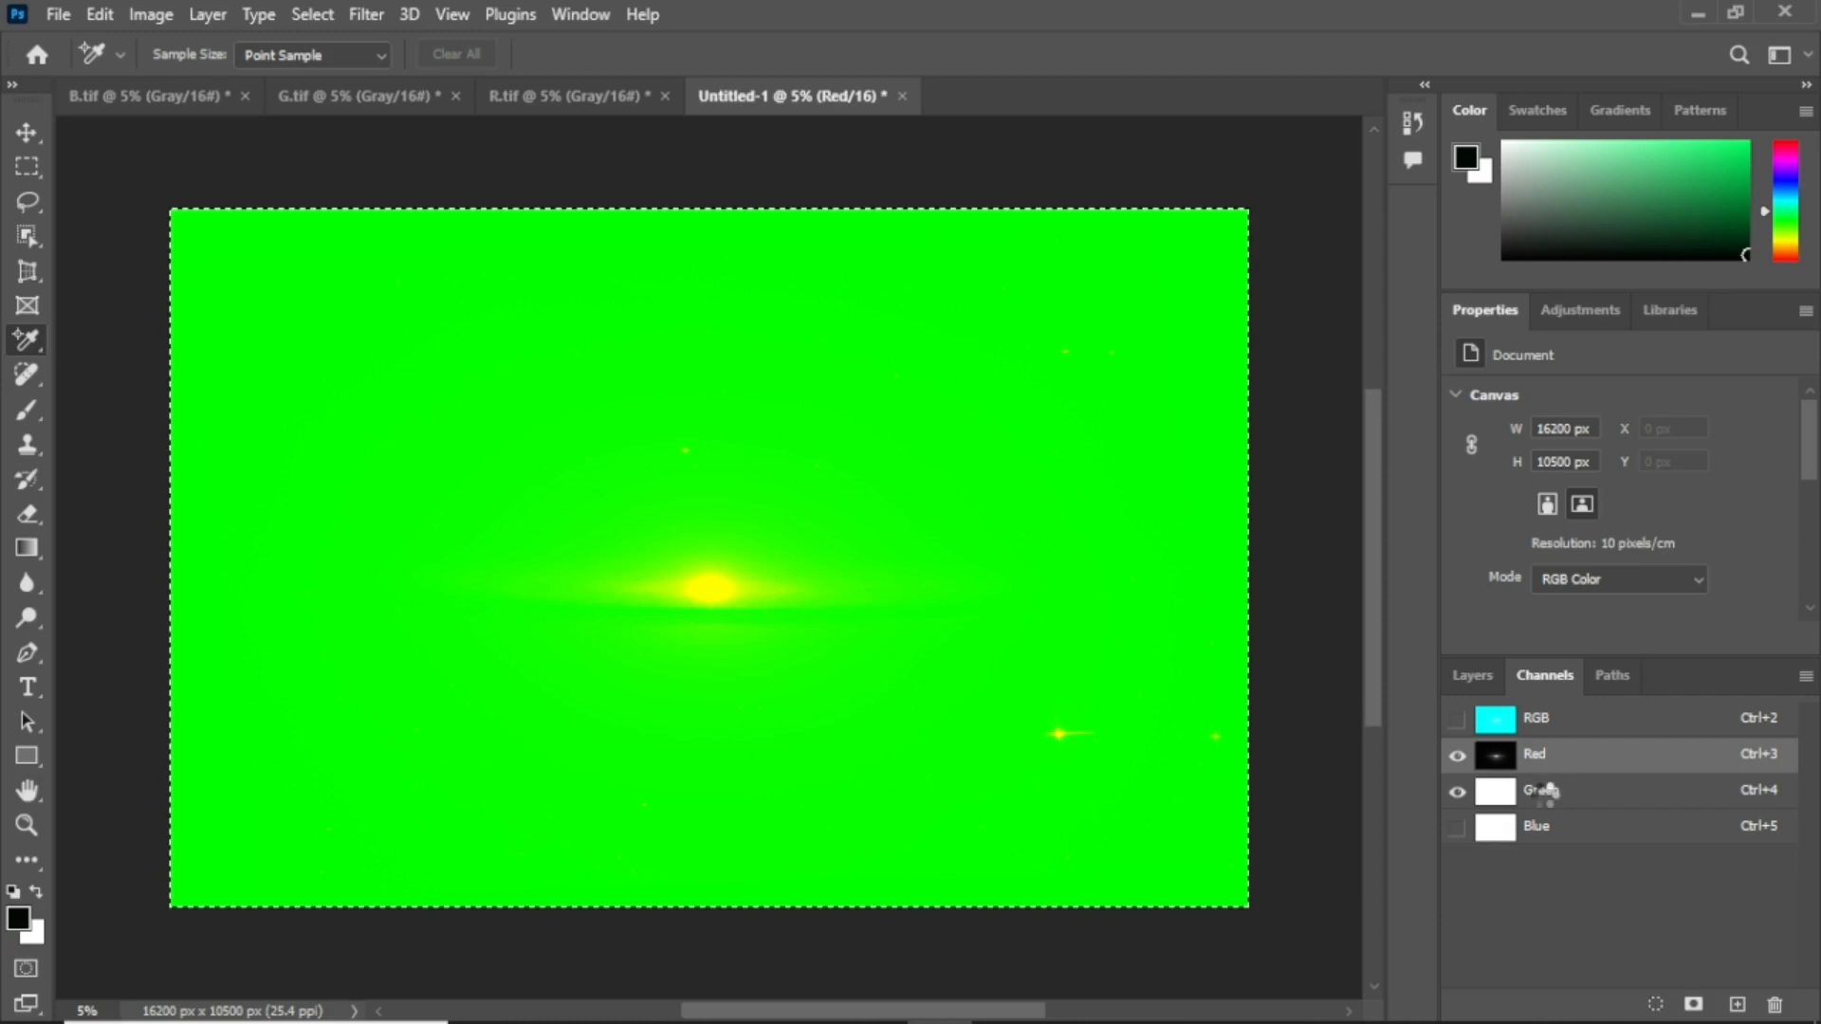
left_click(1541, 790)
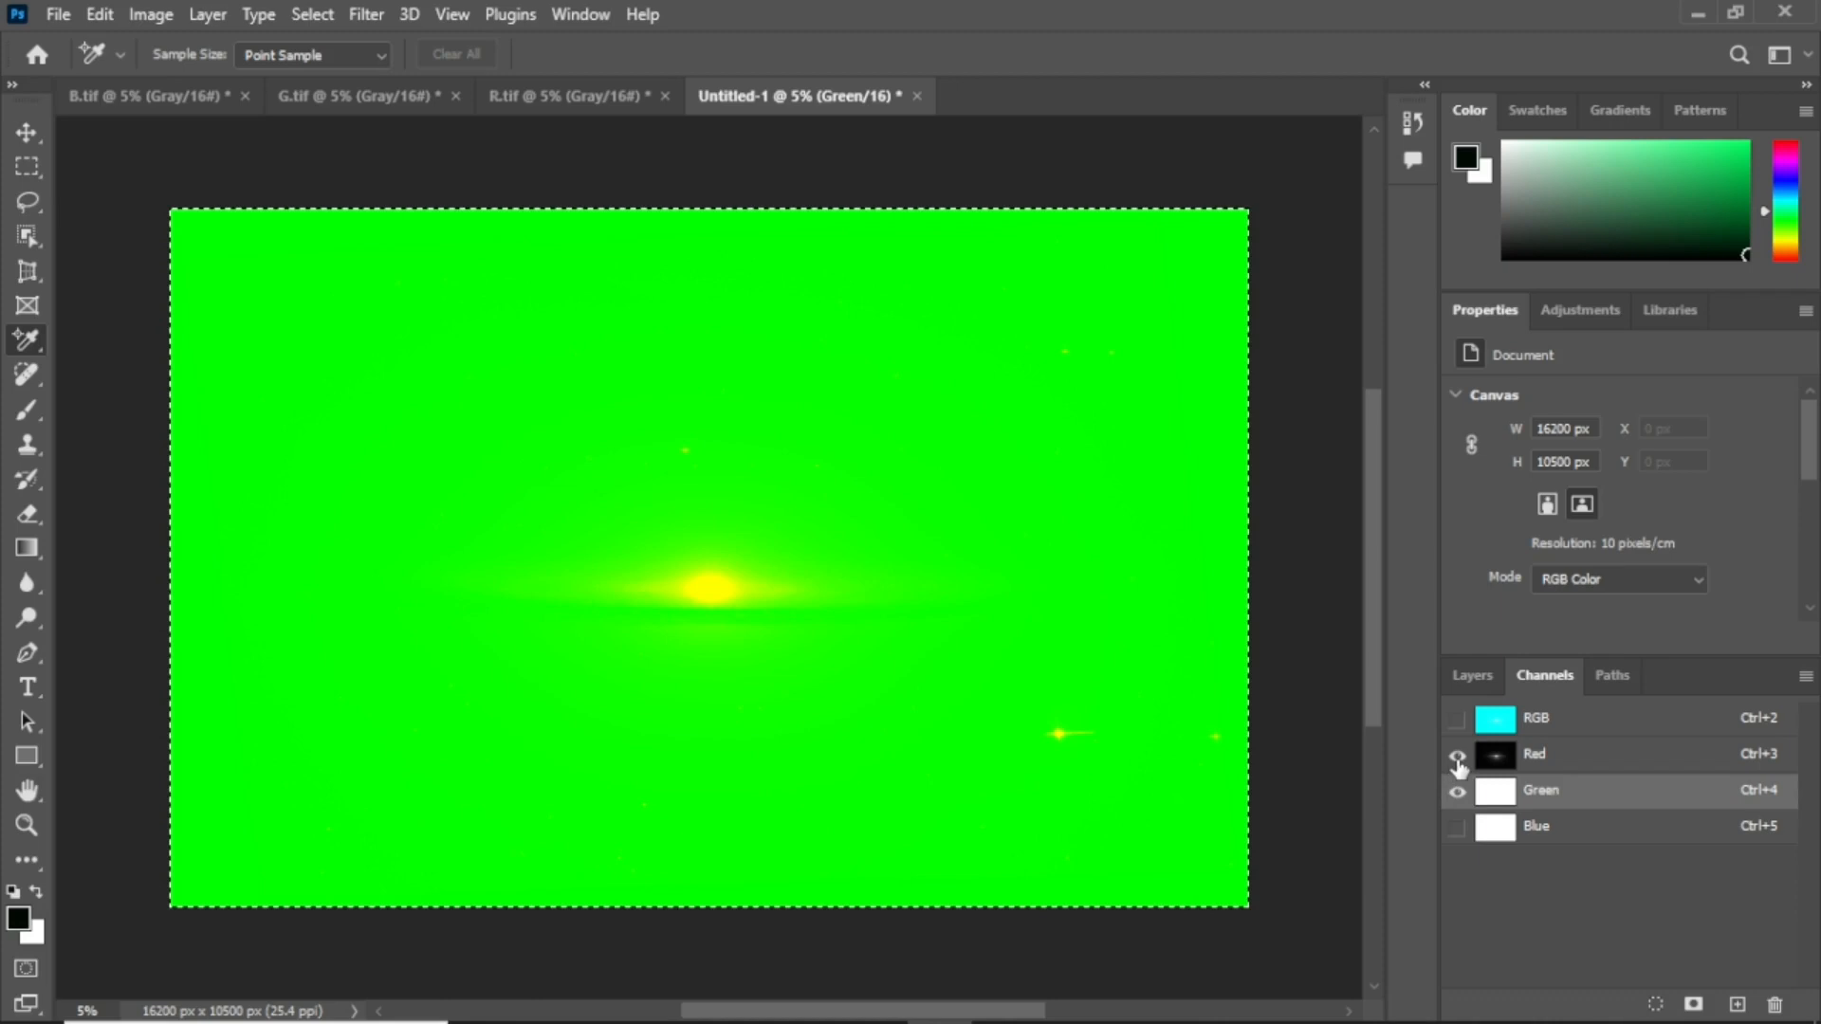
left_click(1457, 757)
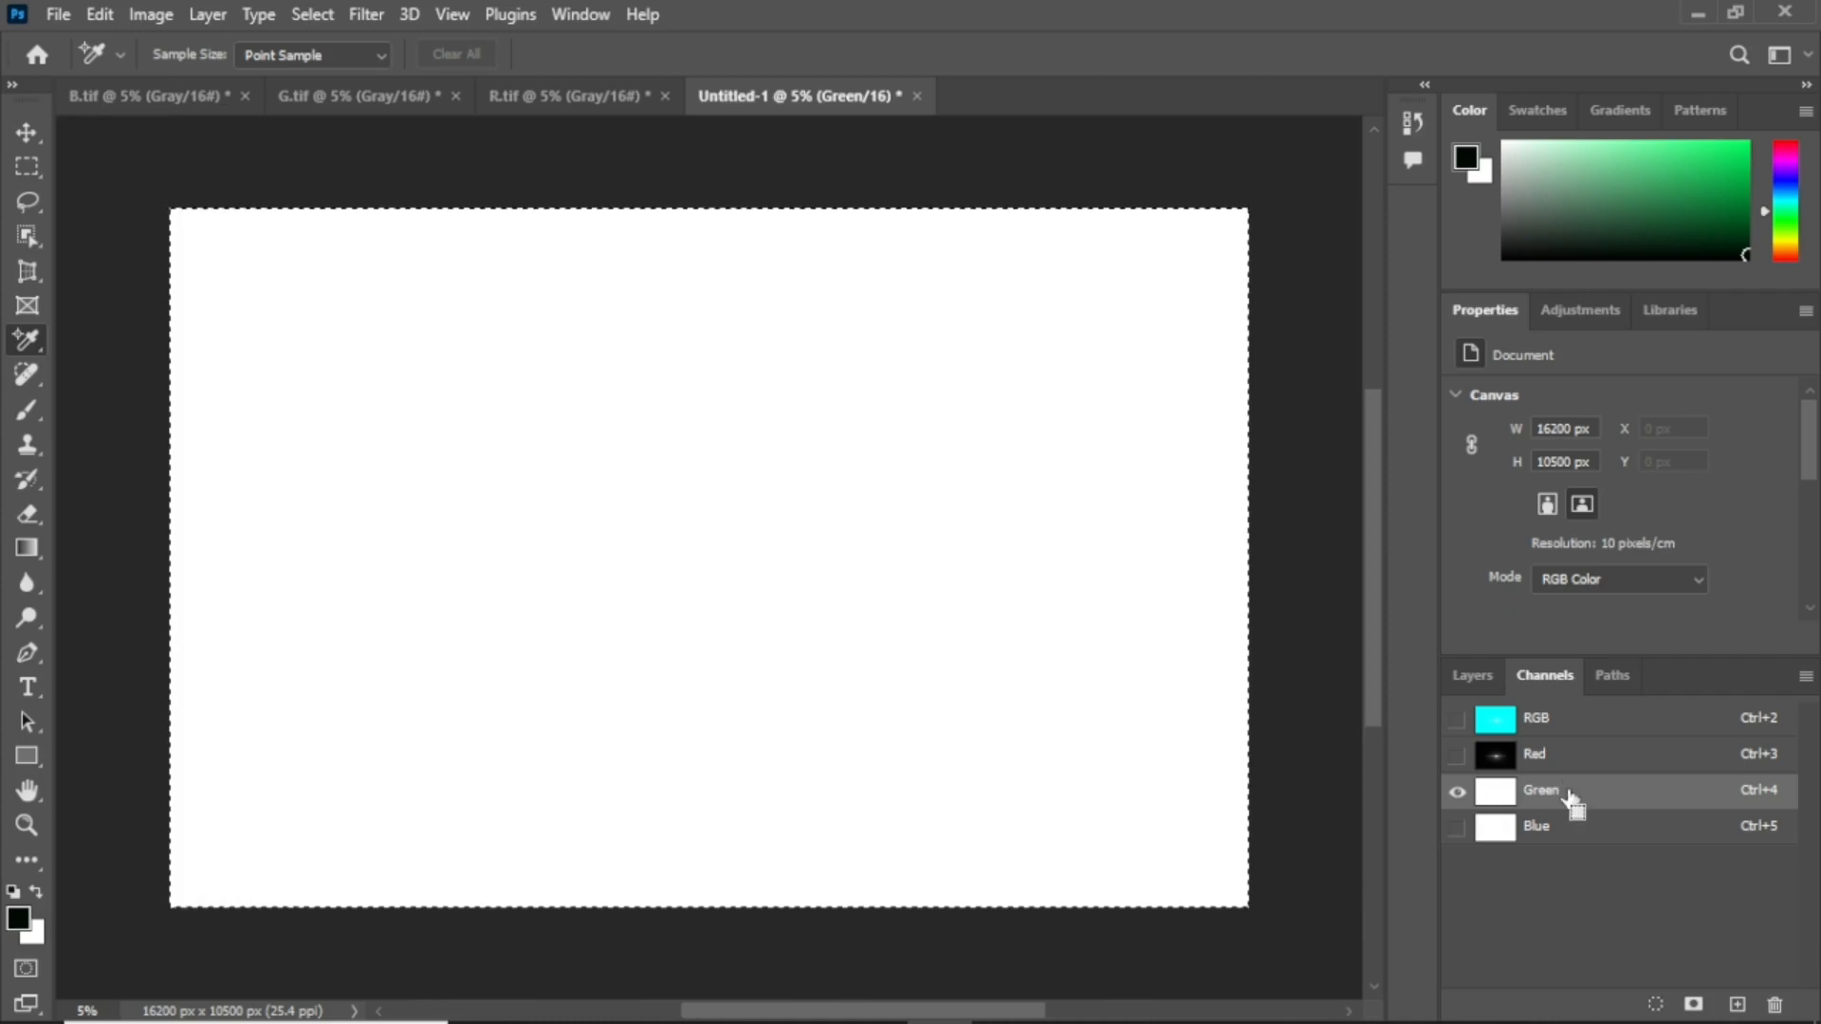
key("ctrl+v")
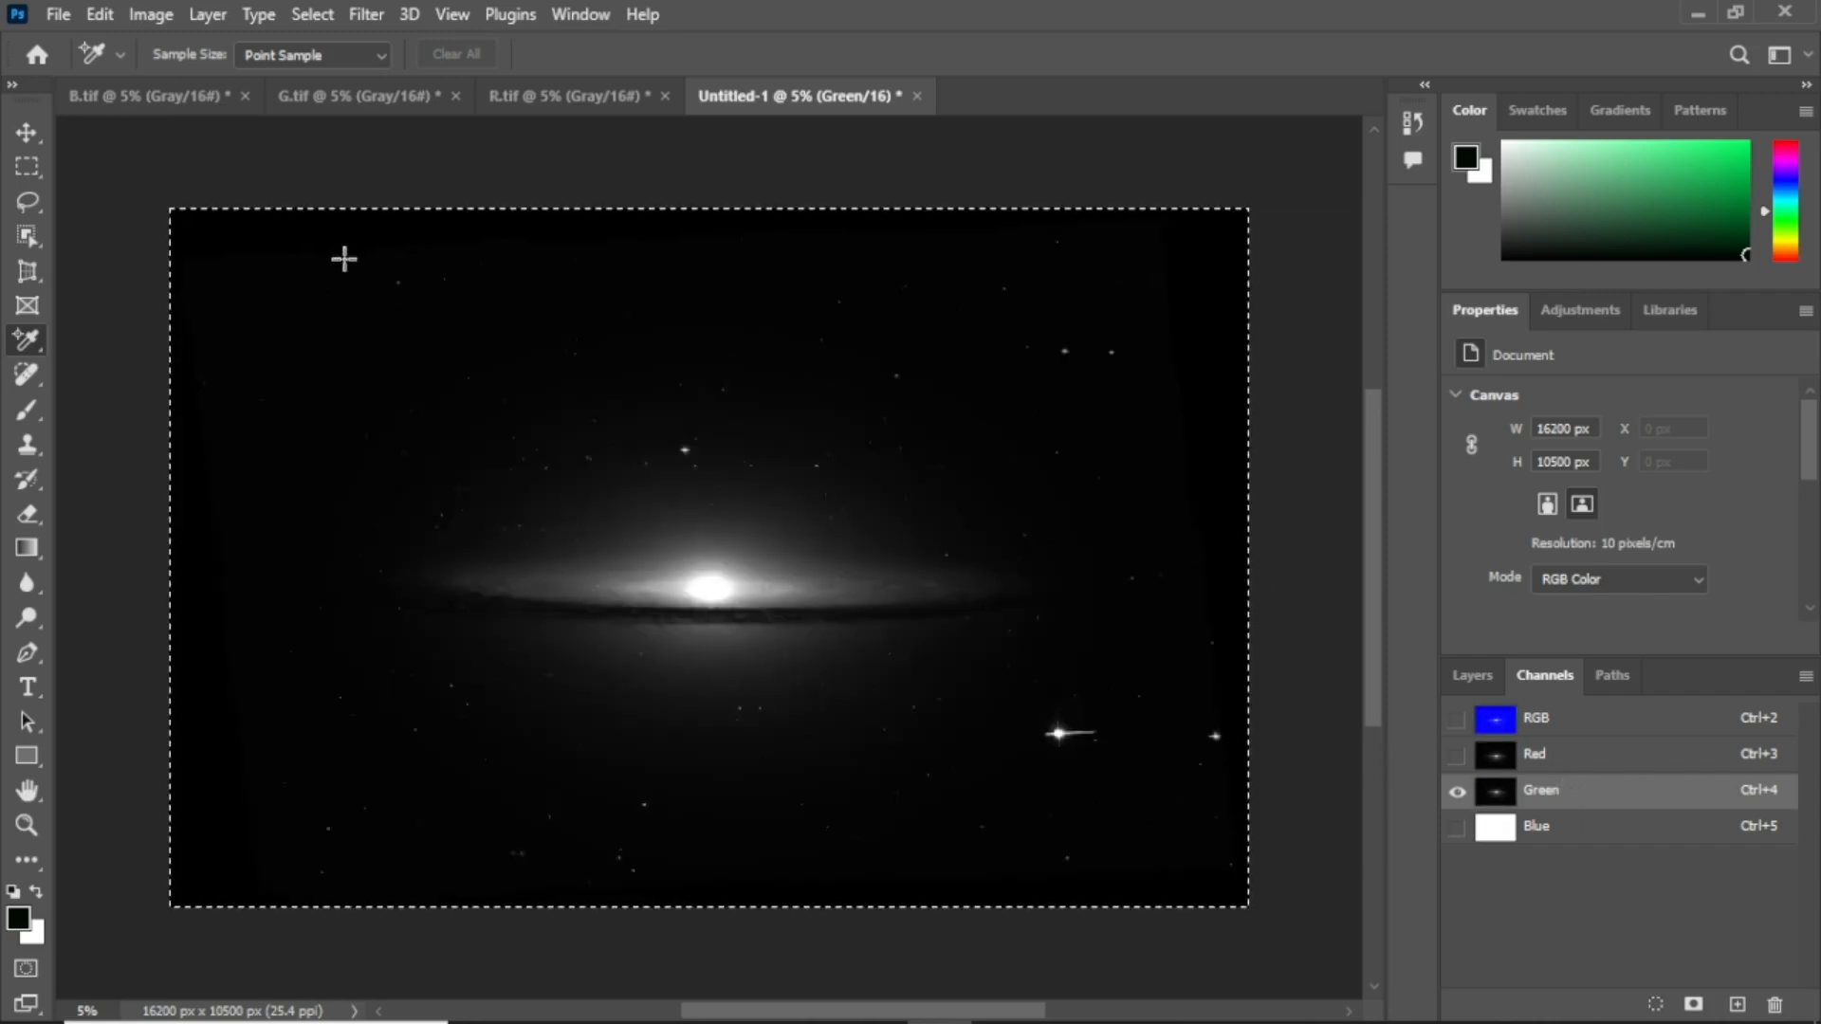
Copy the entire B image into the Blue channel of the RGB document and show the combined RGB composite
left_click(152, 96)
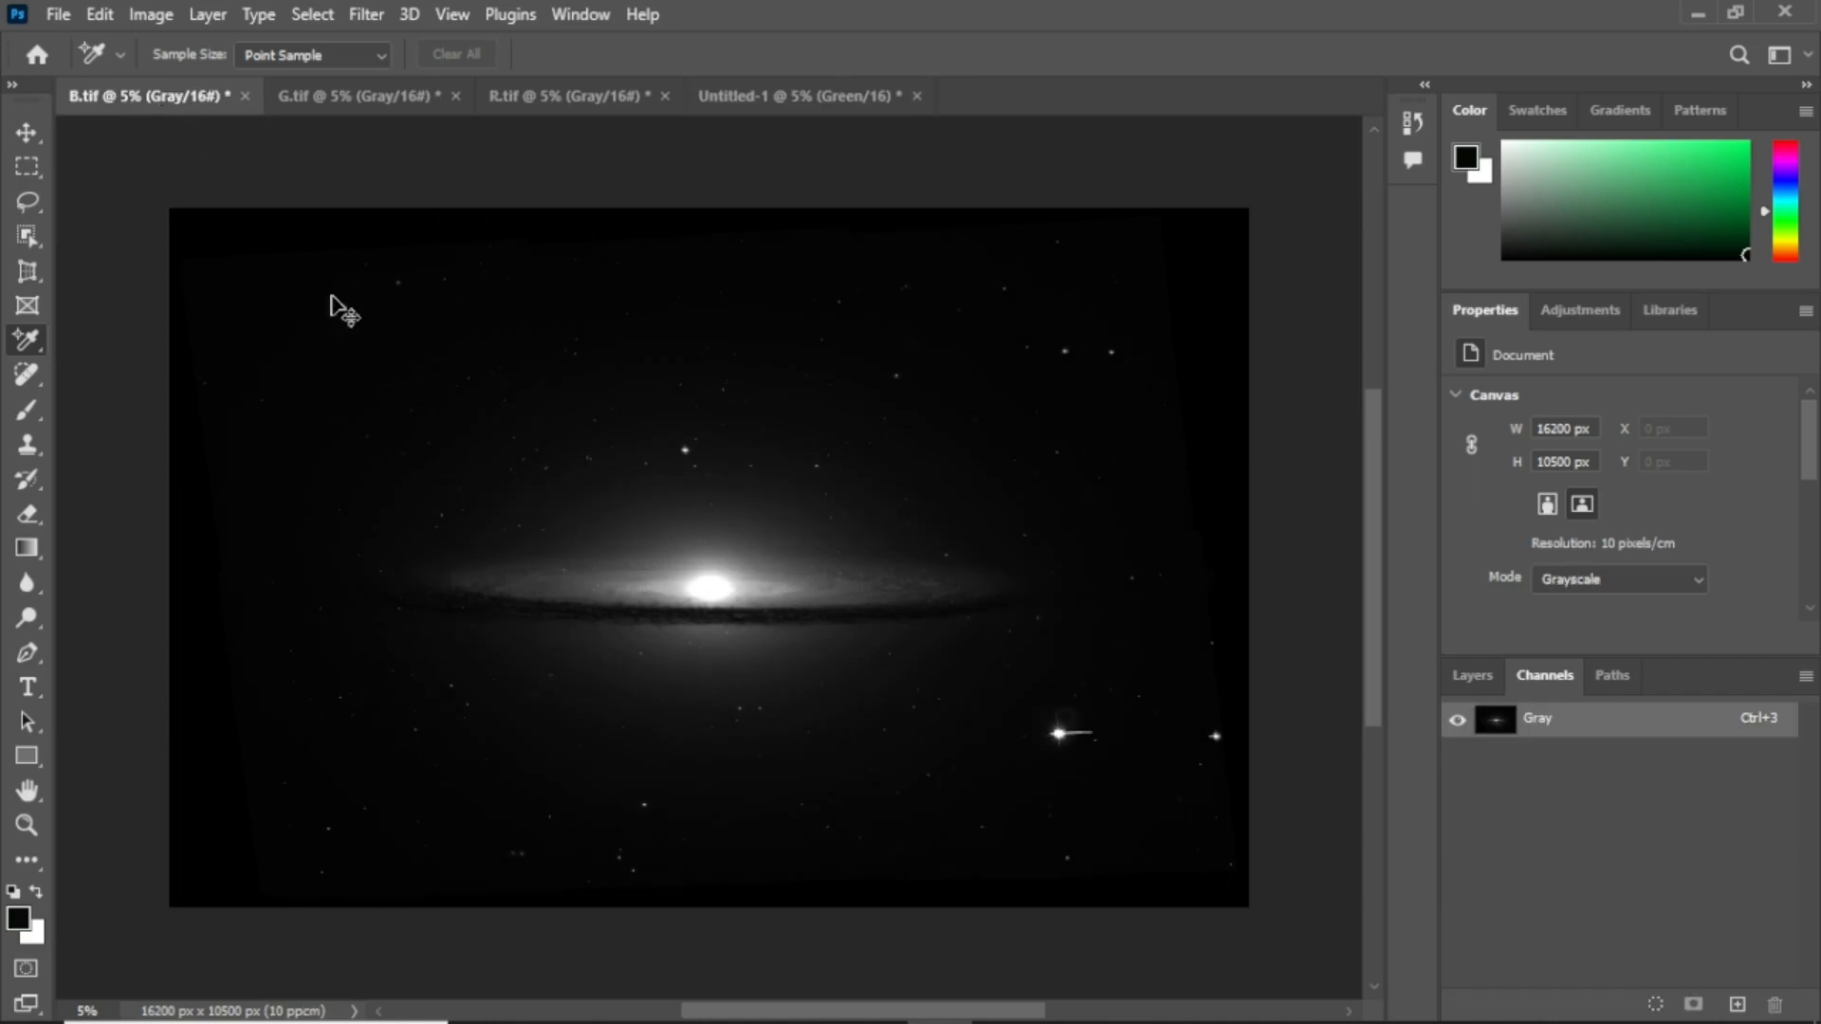
key("ctrl+a")
left_click(792, 102)
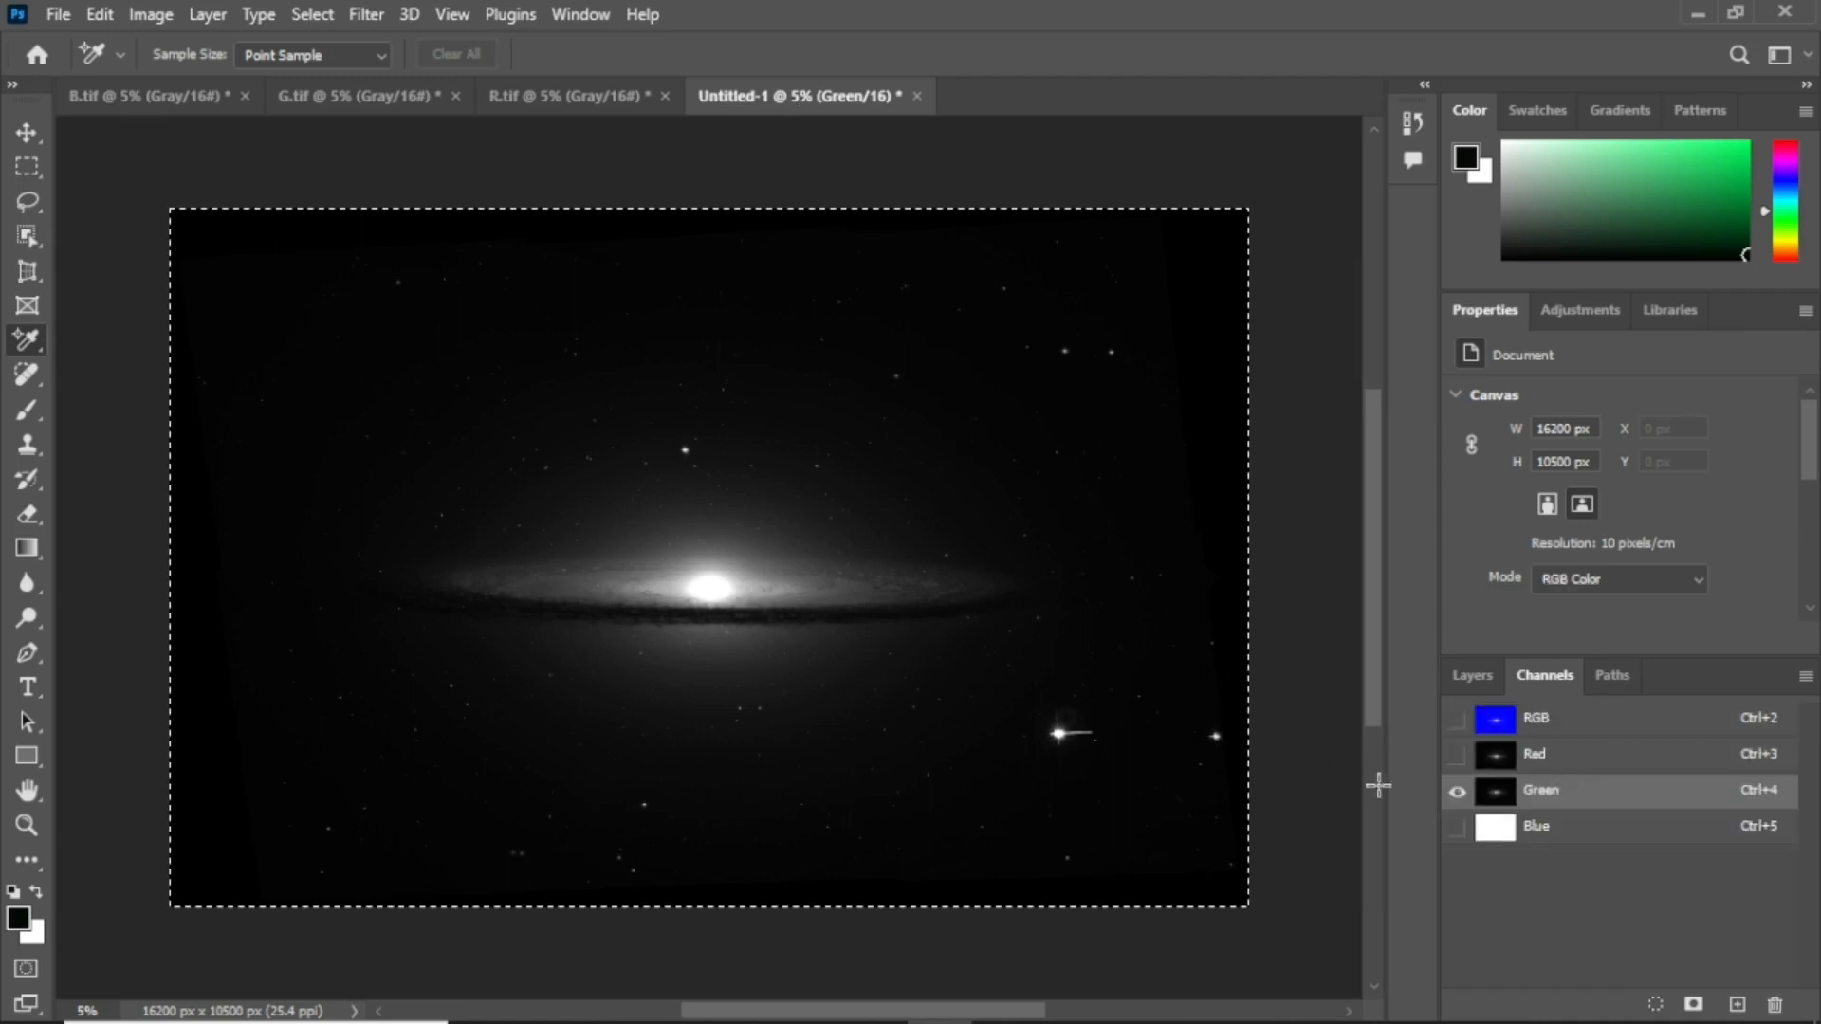
left_click(1456, 829)
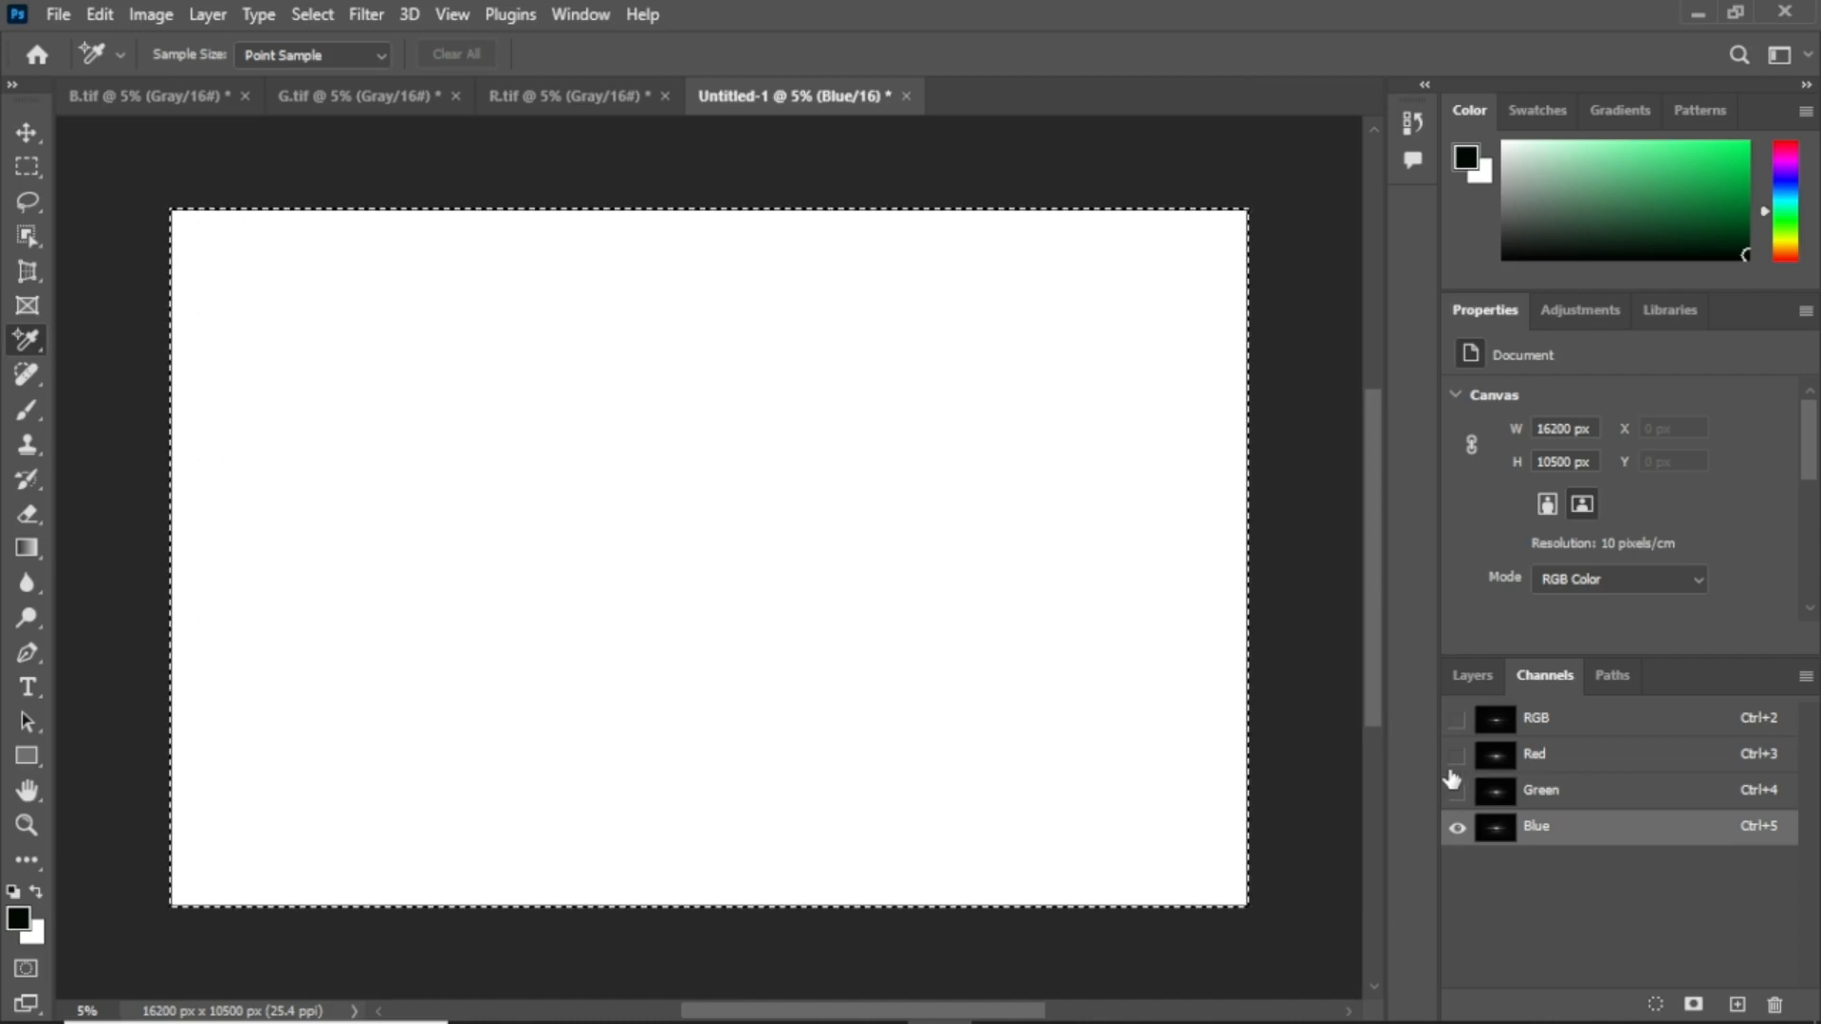
left_click(1457, 720)
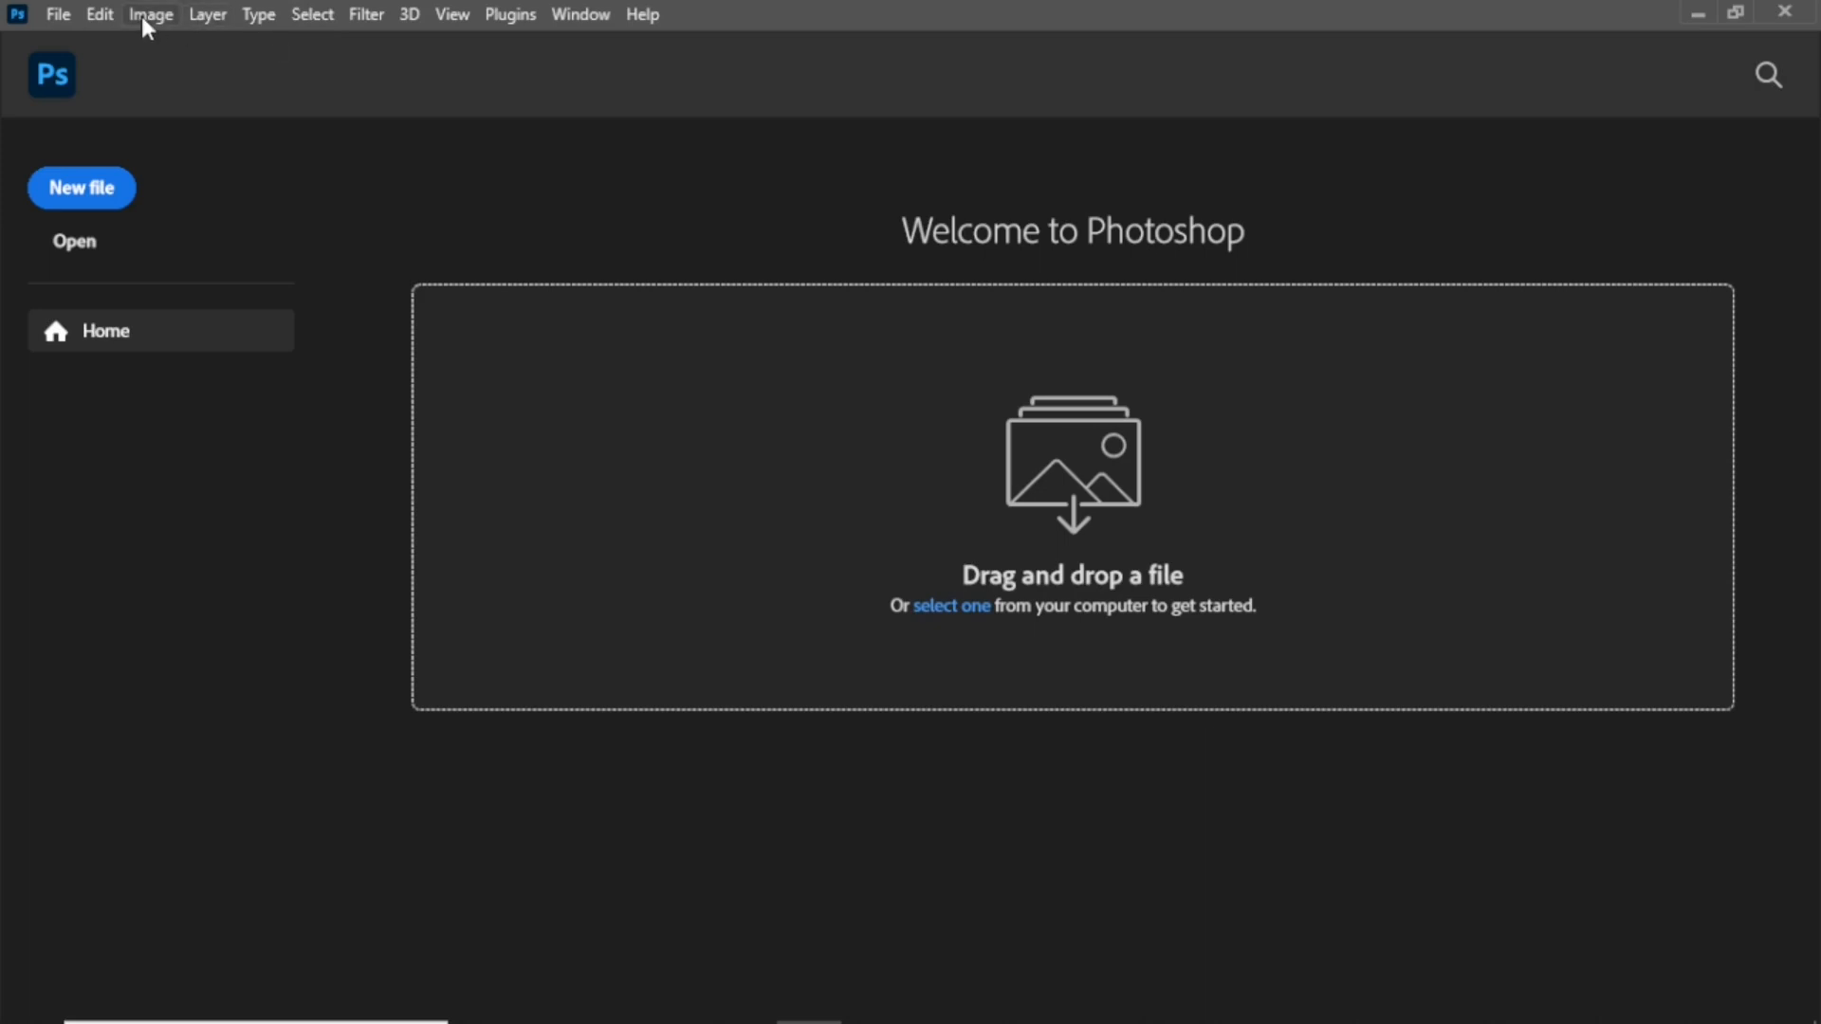
Load B.tif, G.tif and R.tif from the M104 folder into a single document as a stack of layers
left_click(52, 14)
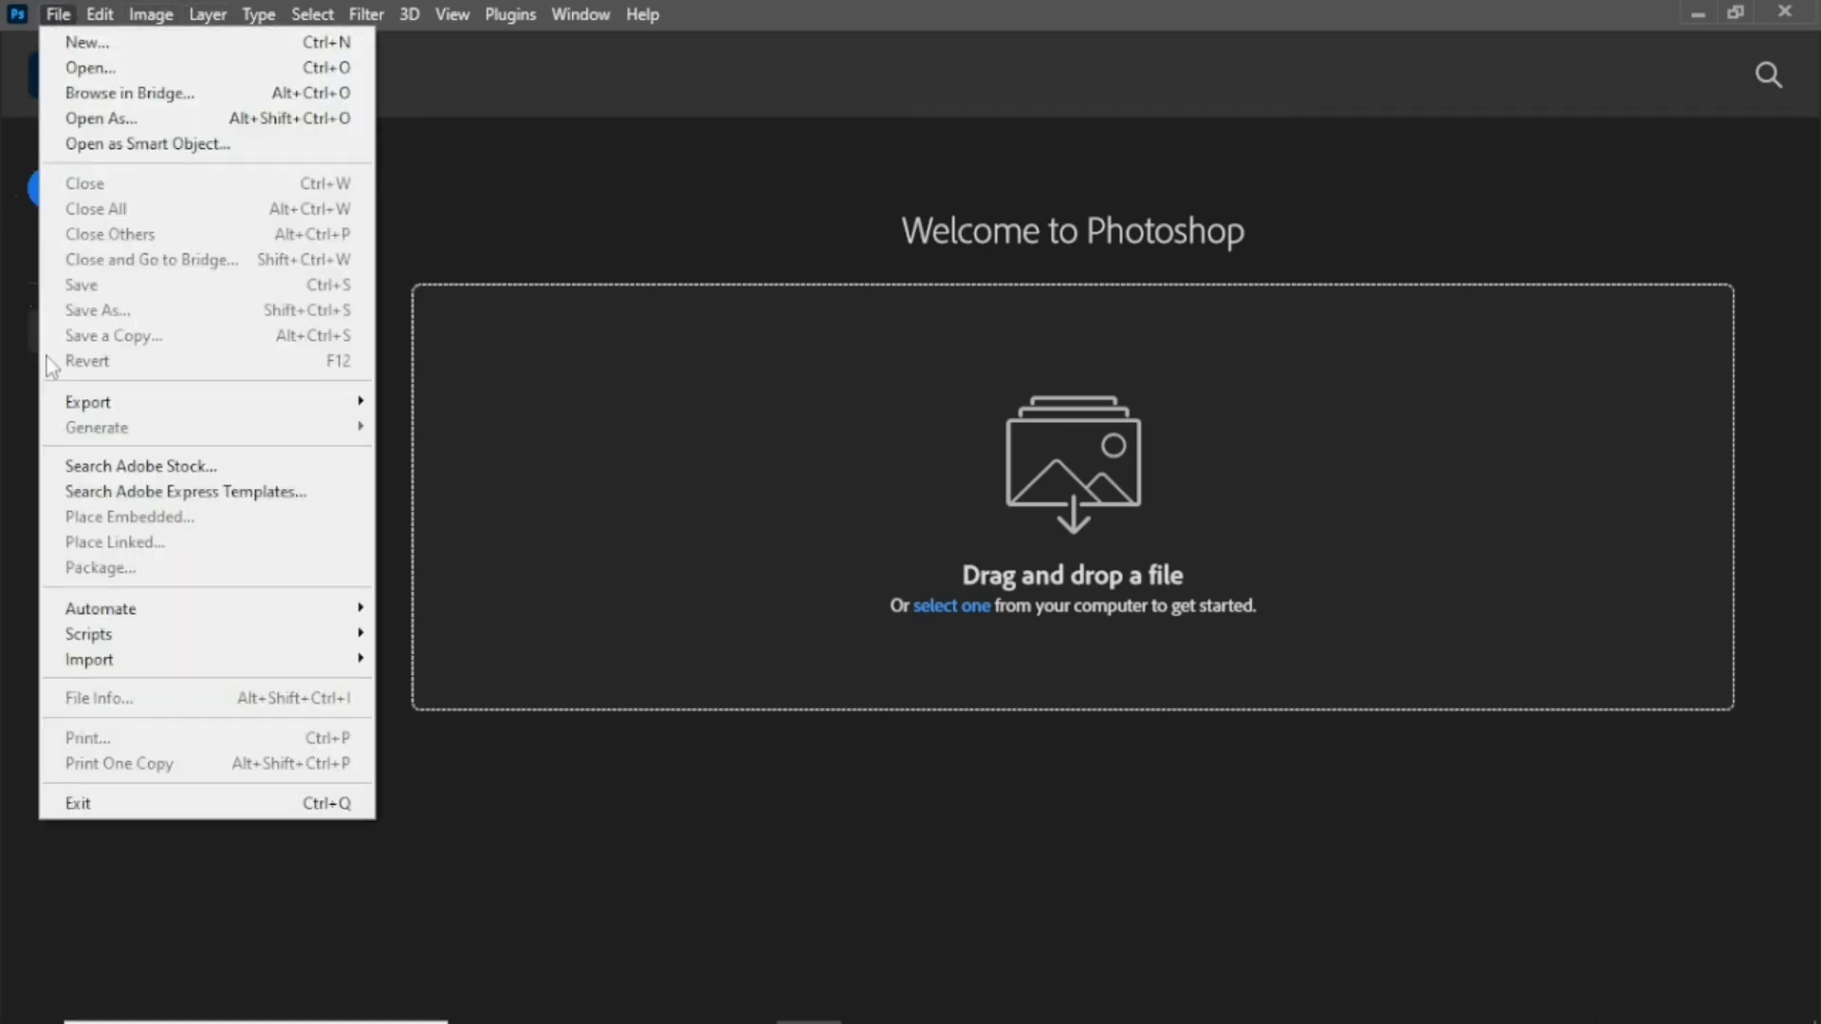
mouse_move(235, 636)
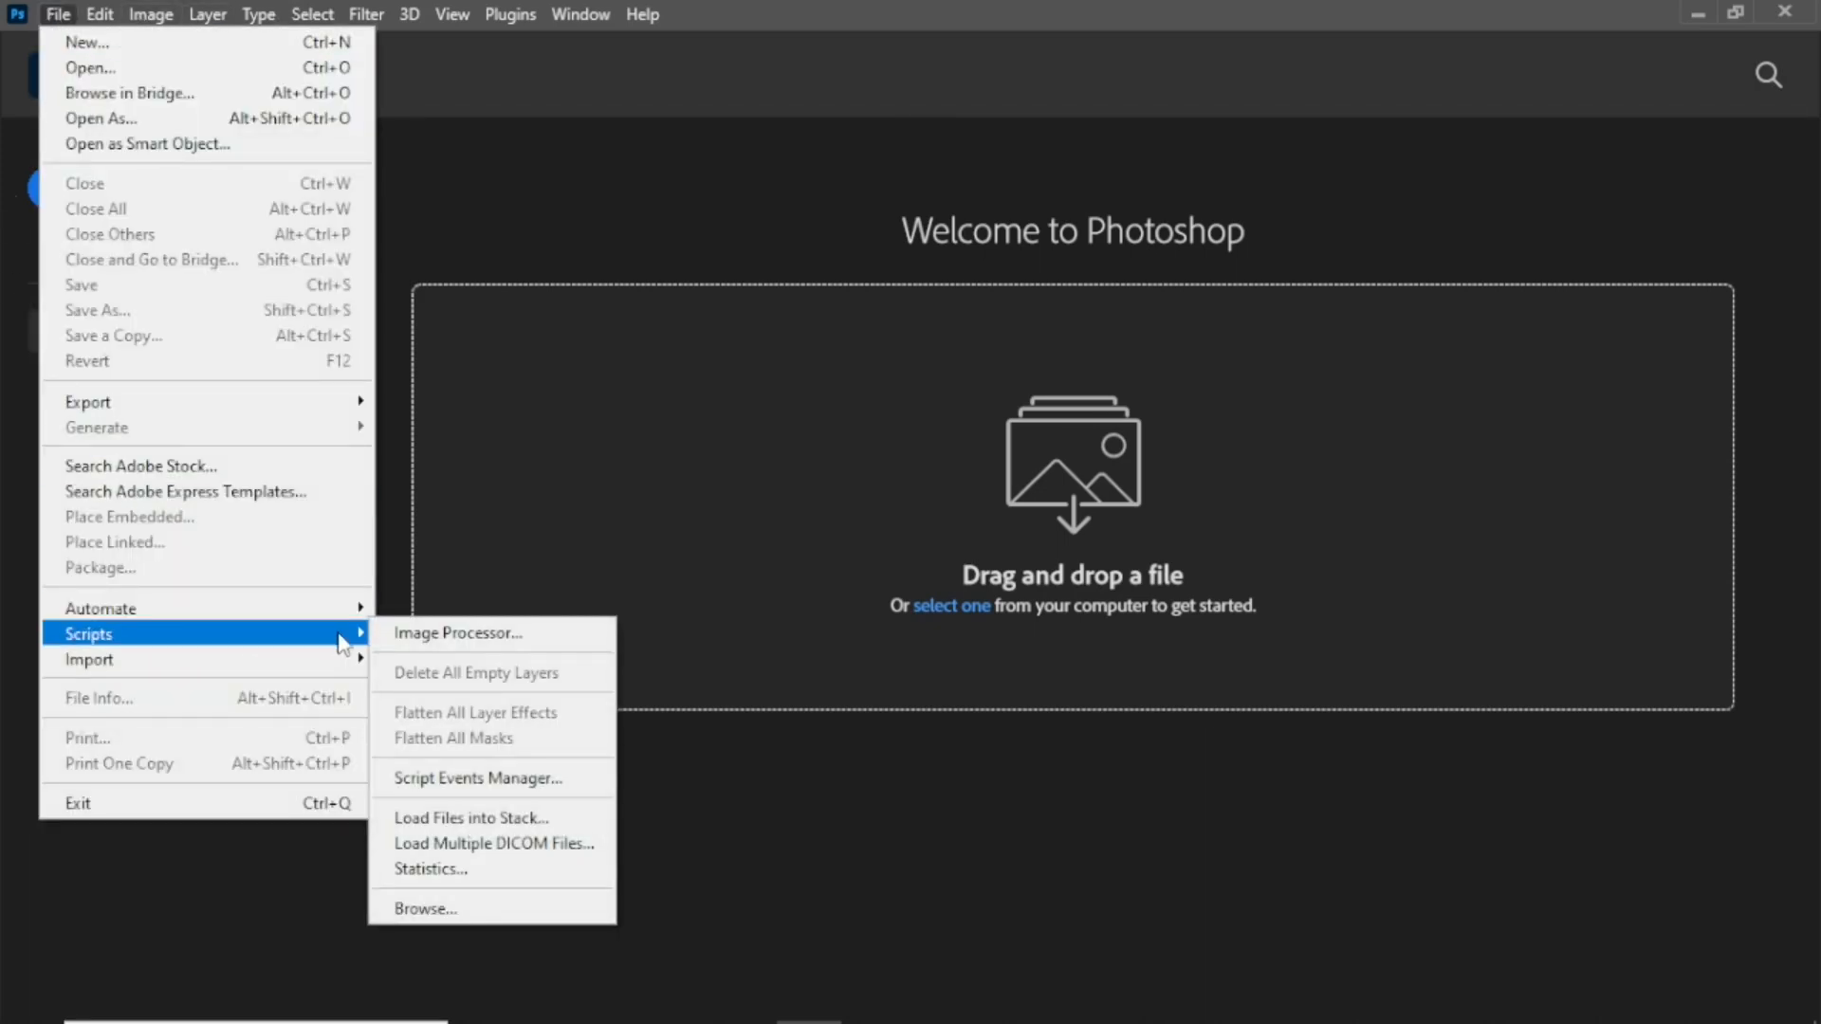
left_click(504, 821)
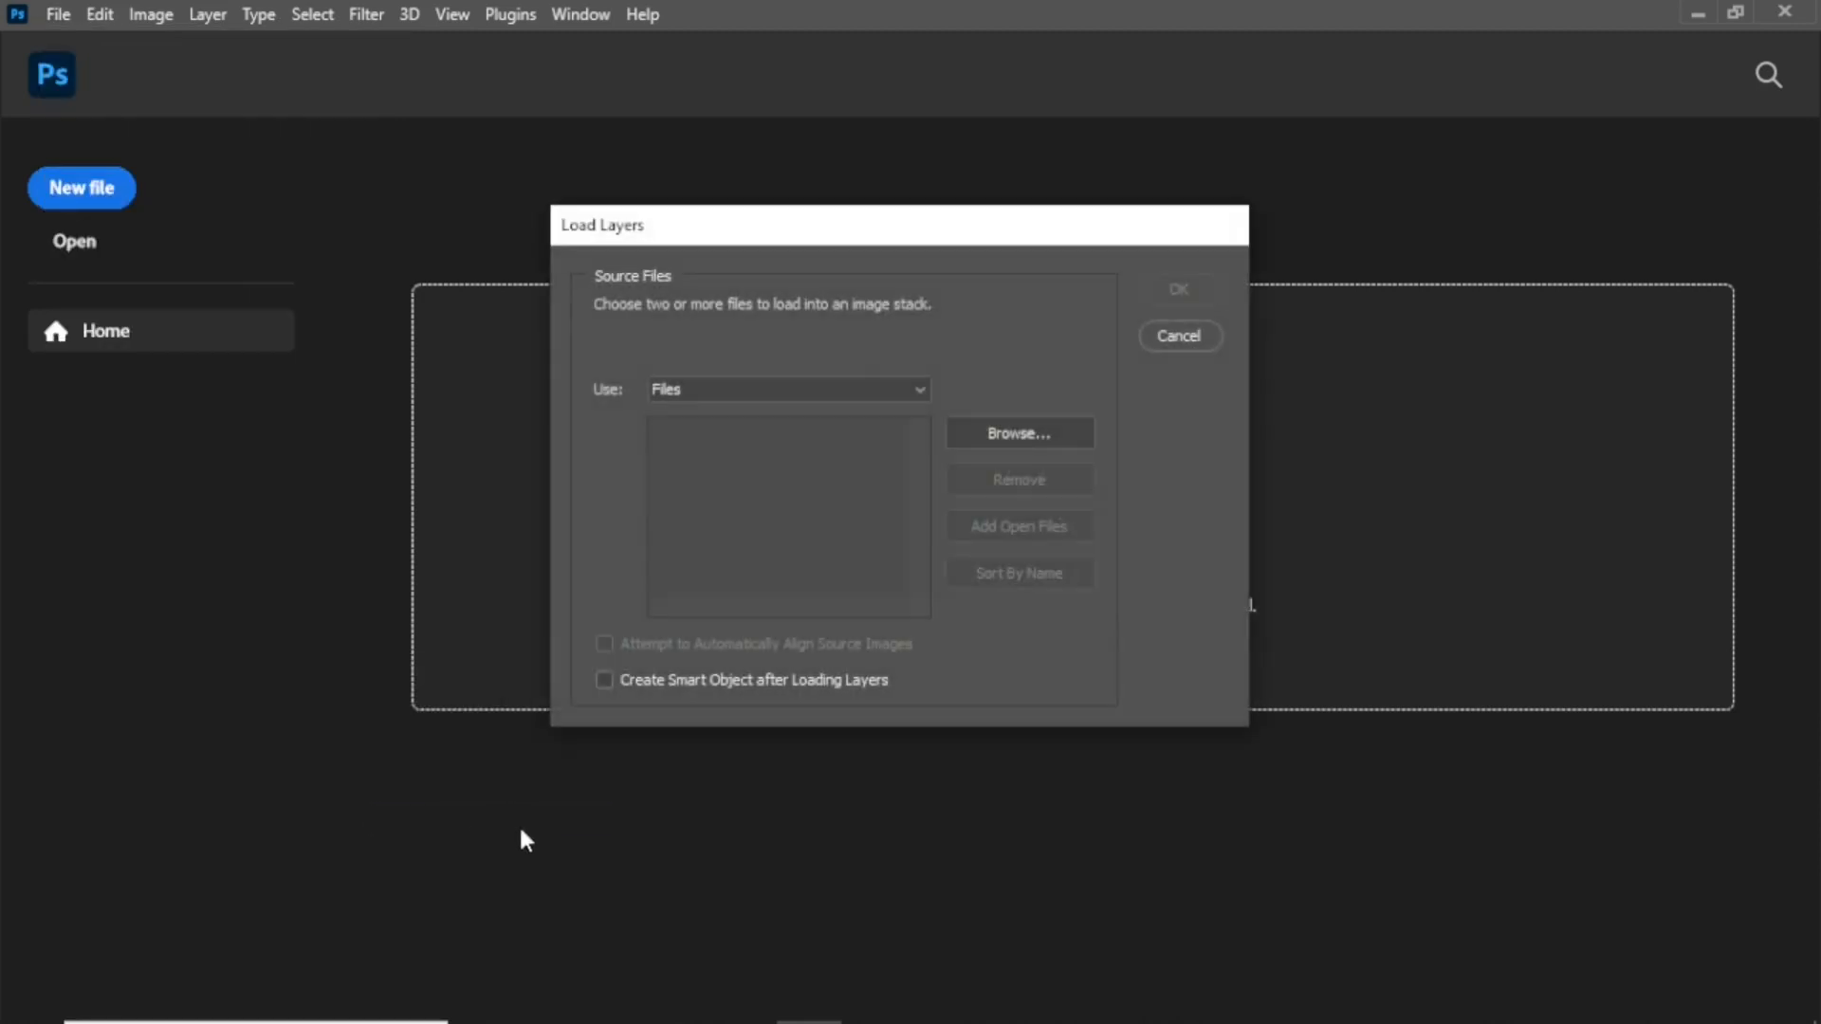
left_click(1008, 435)
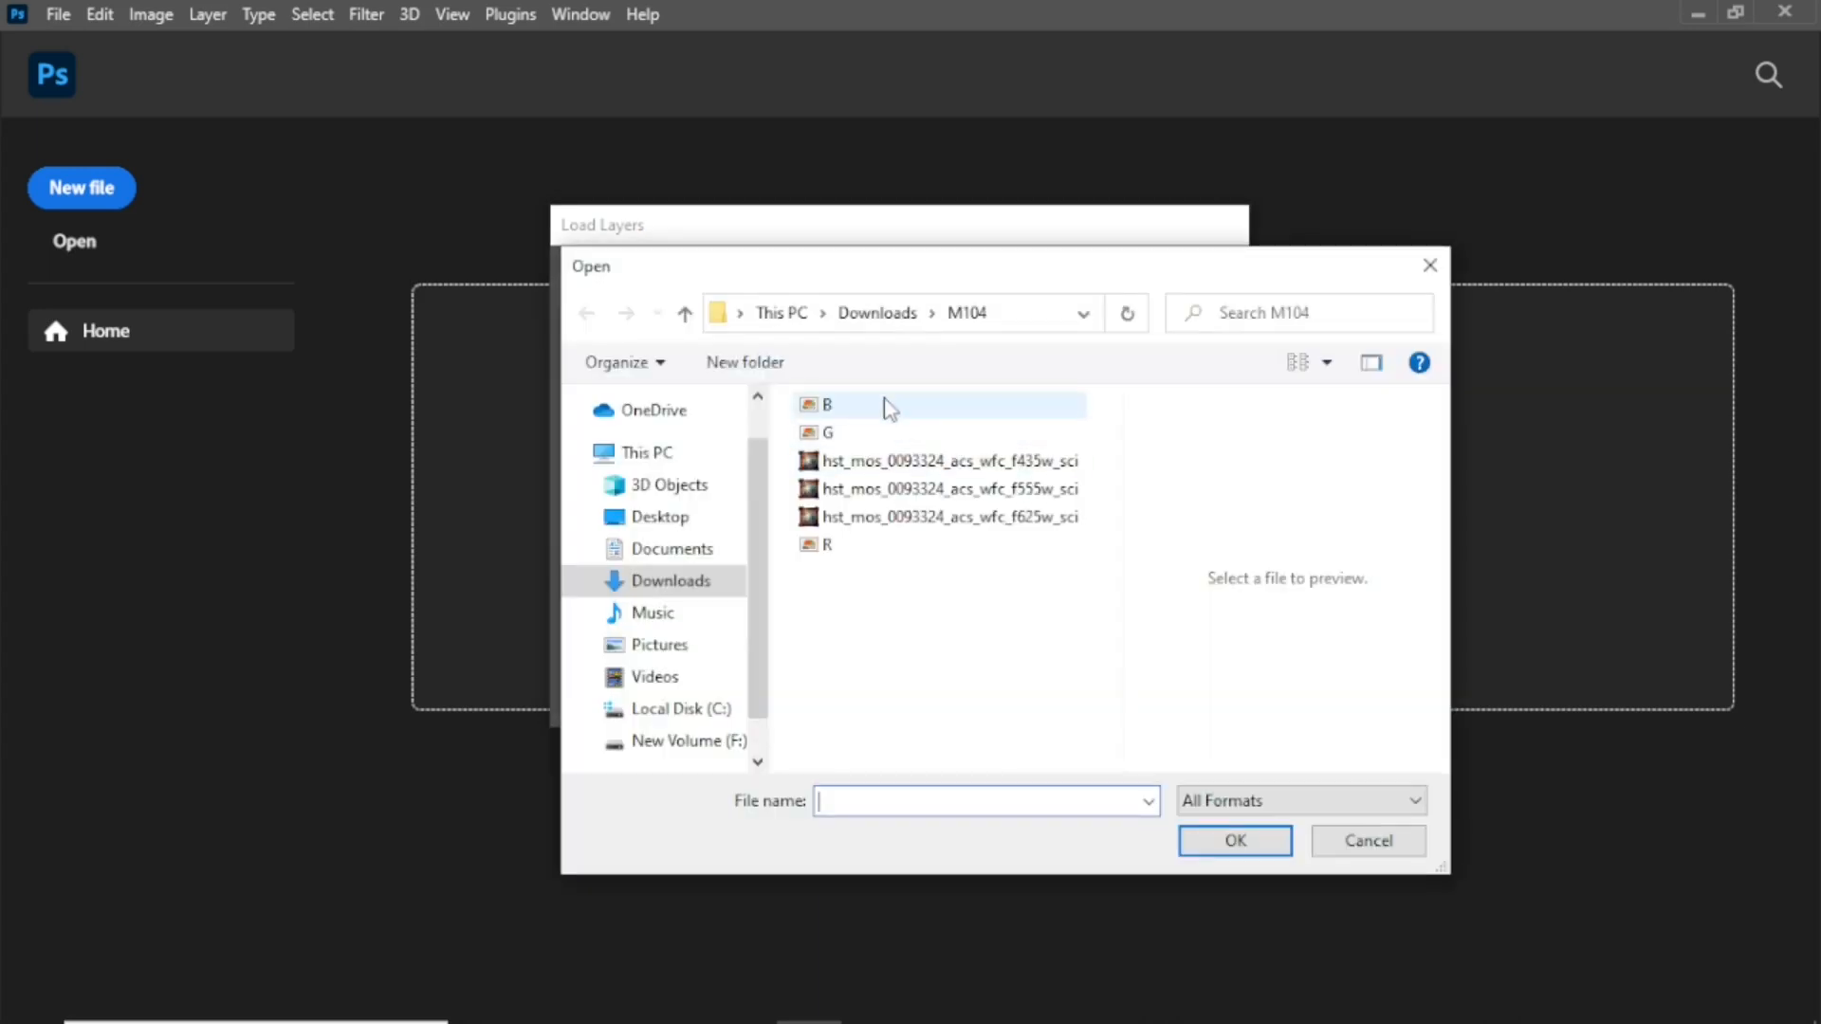
left_click(889, 408)
left_click(887, 435, "ctrl")
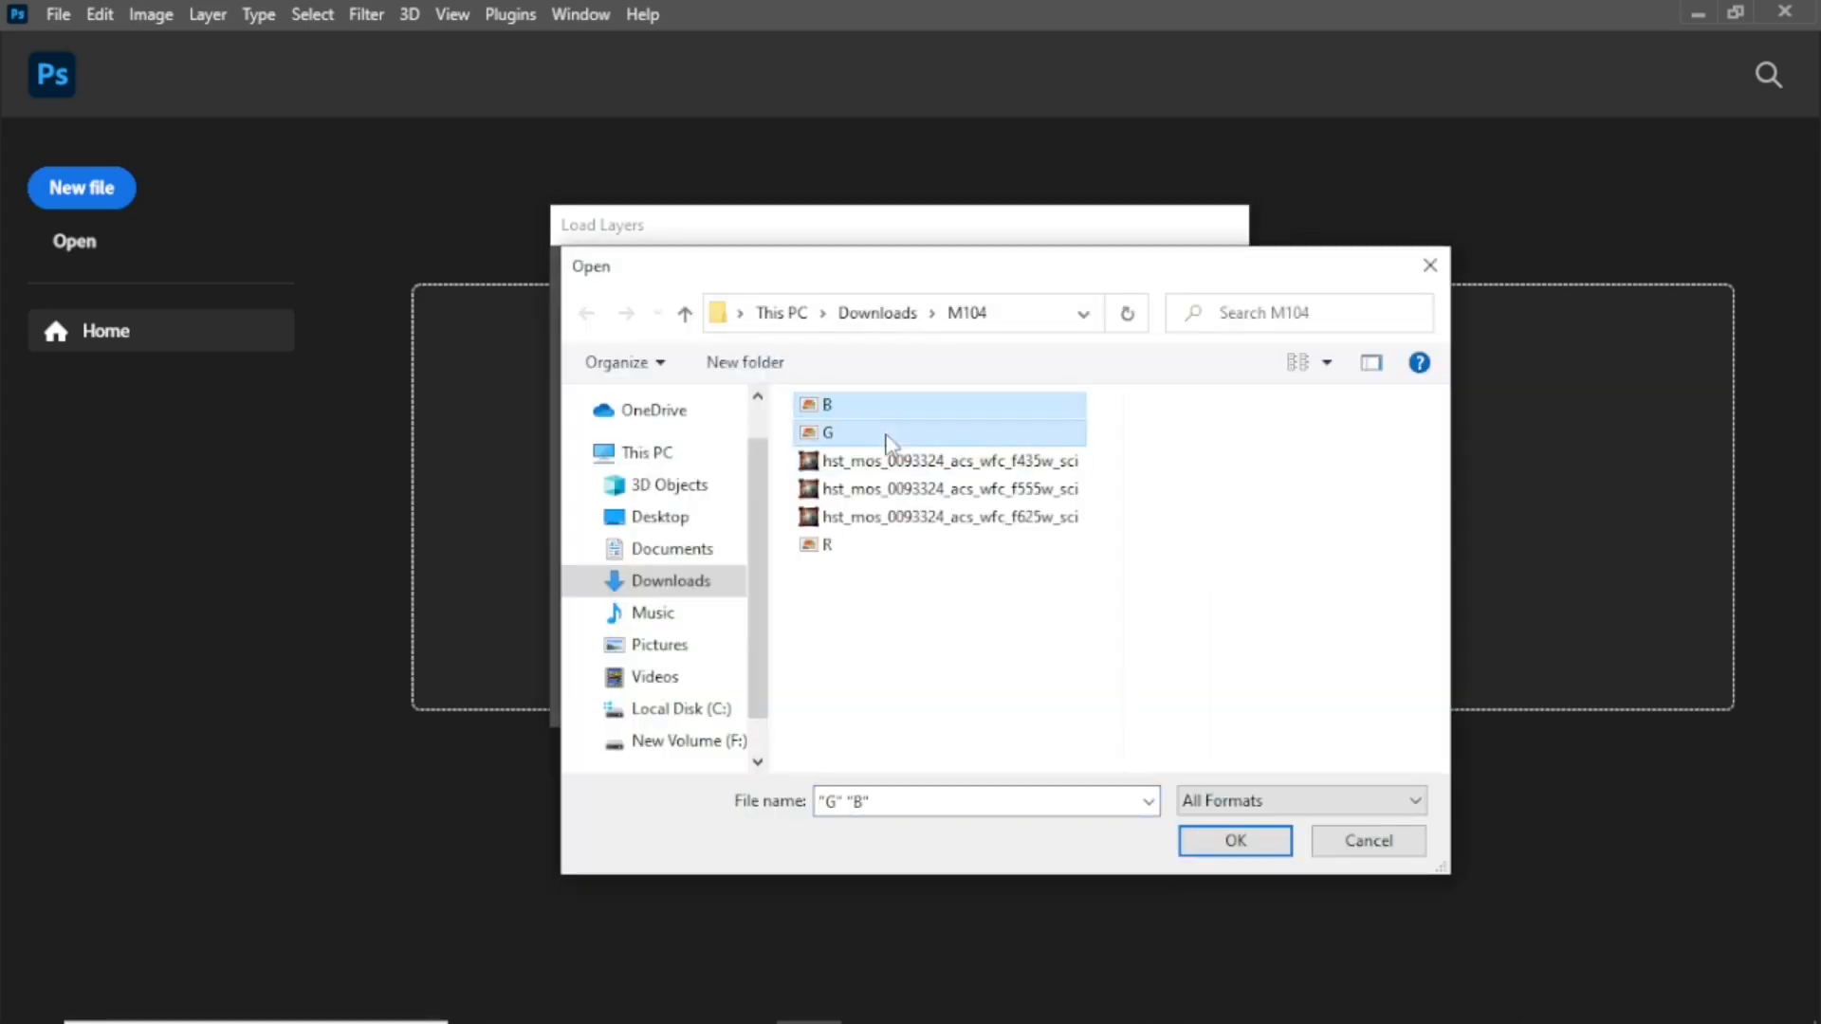
left_click(875, 546, "ctrl")
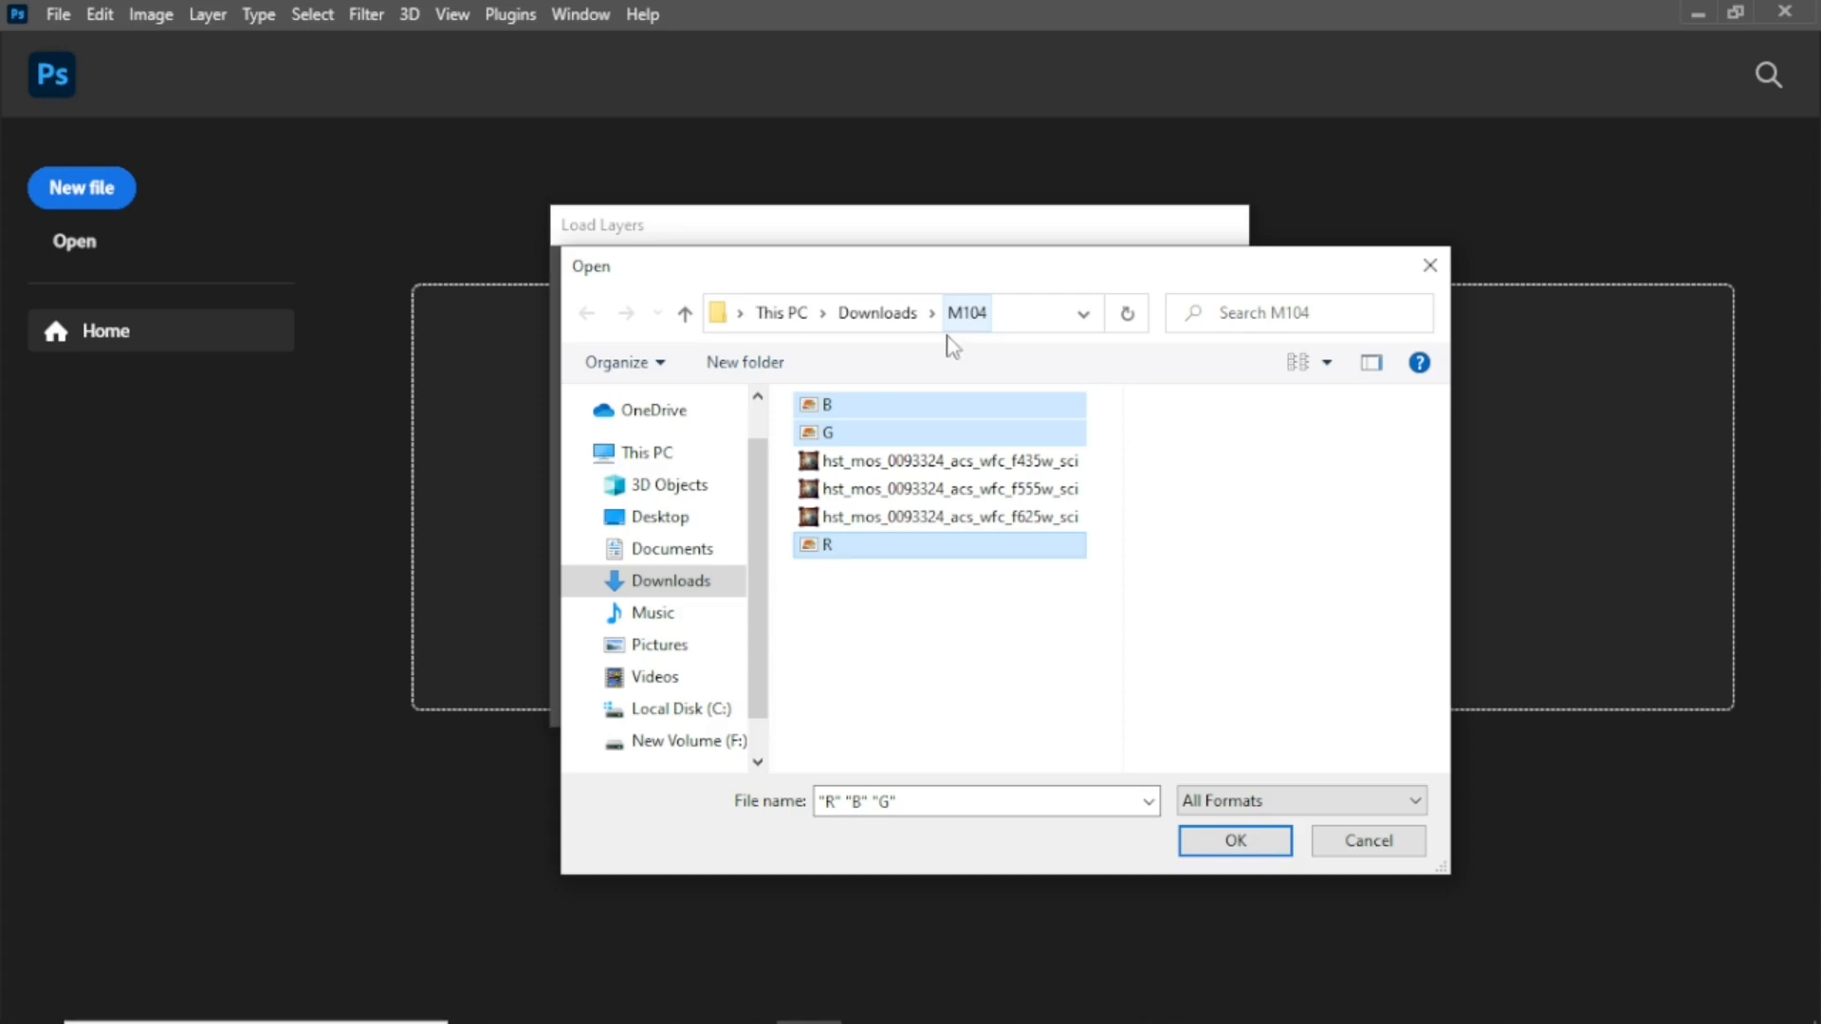
left_click(1230, 843)
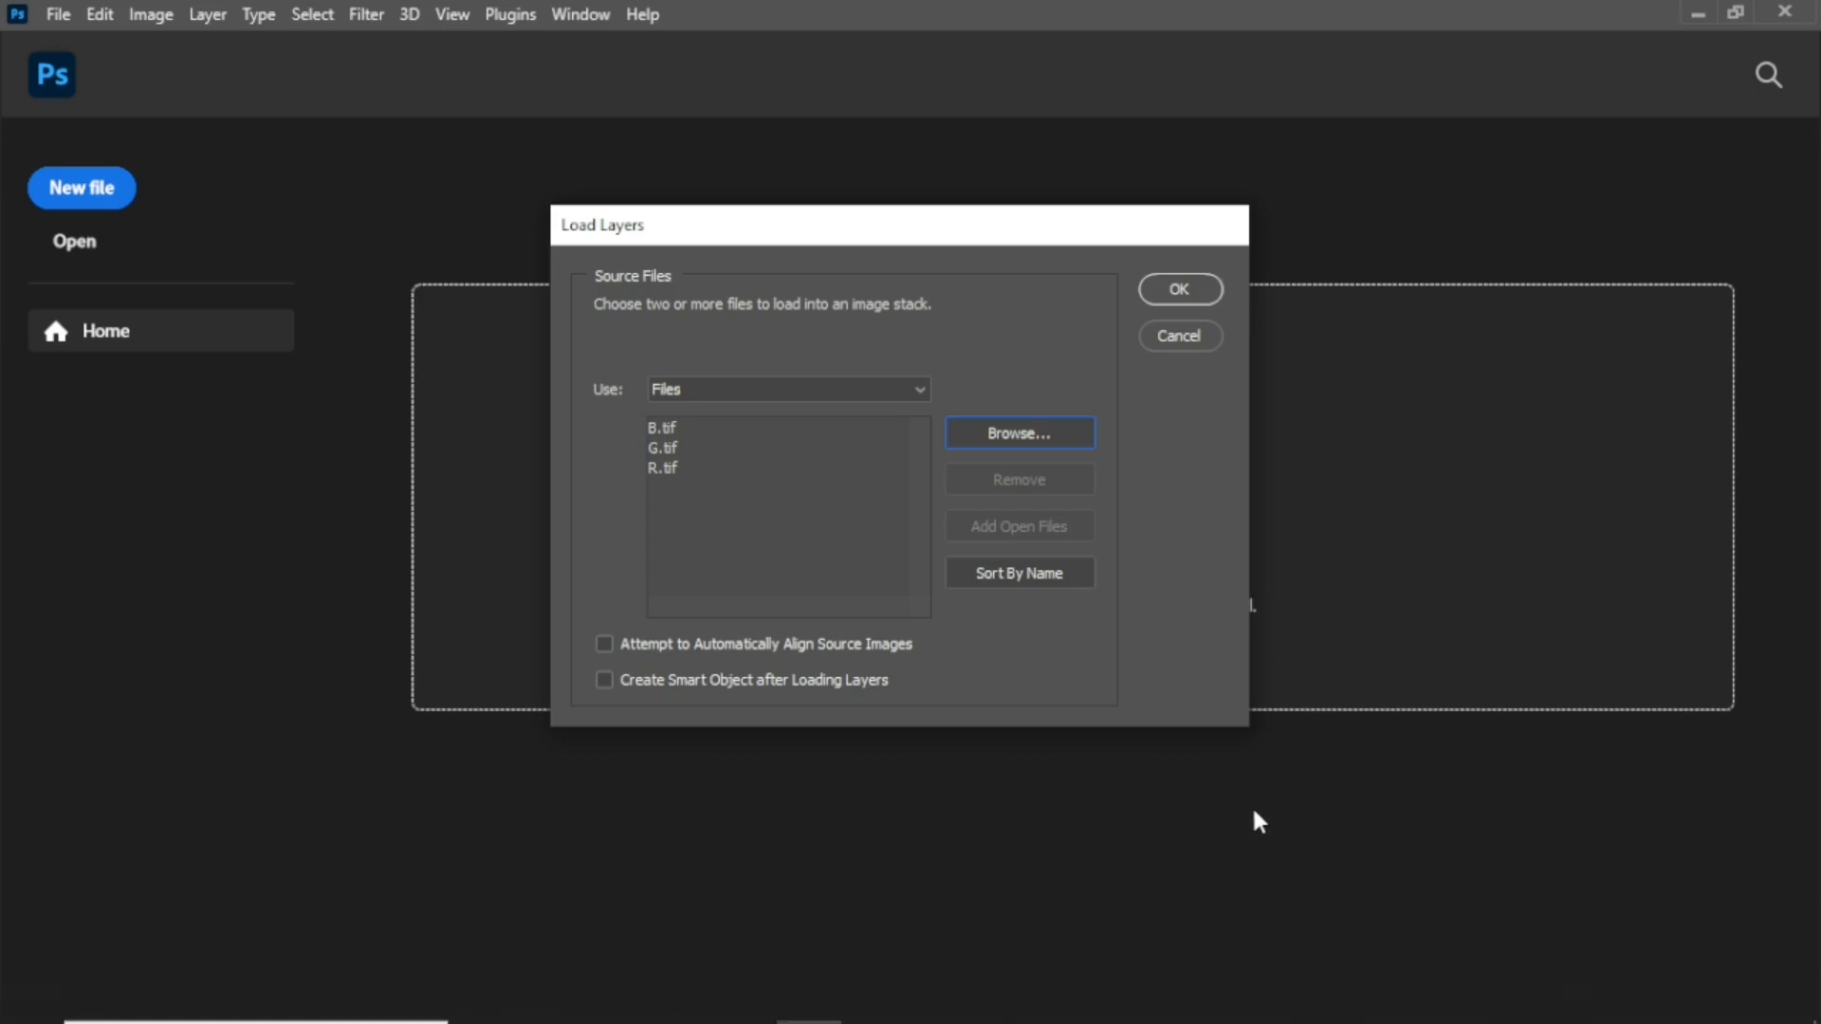
left_click(1175, 292)
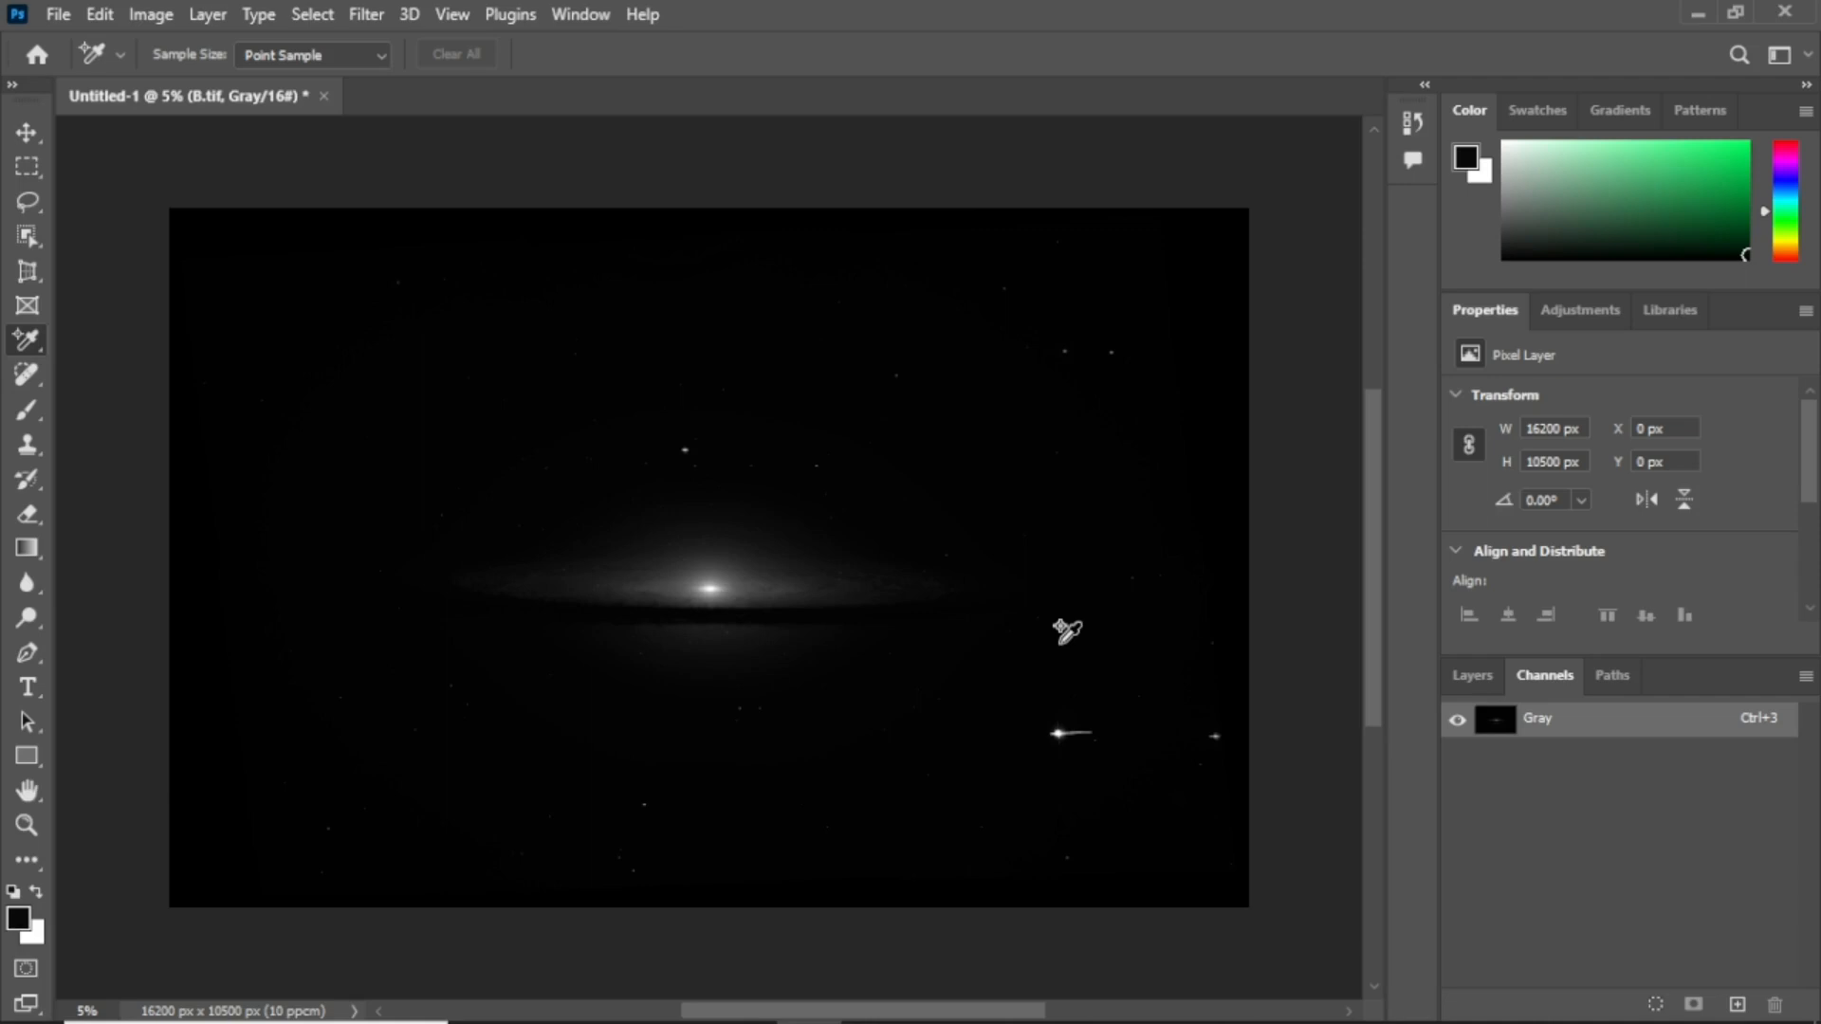
Hide the G.tif and R.tif layers and brighten the B.tif layer with Levels, setting the white input level to 103
left_click(1460, 679)
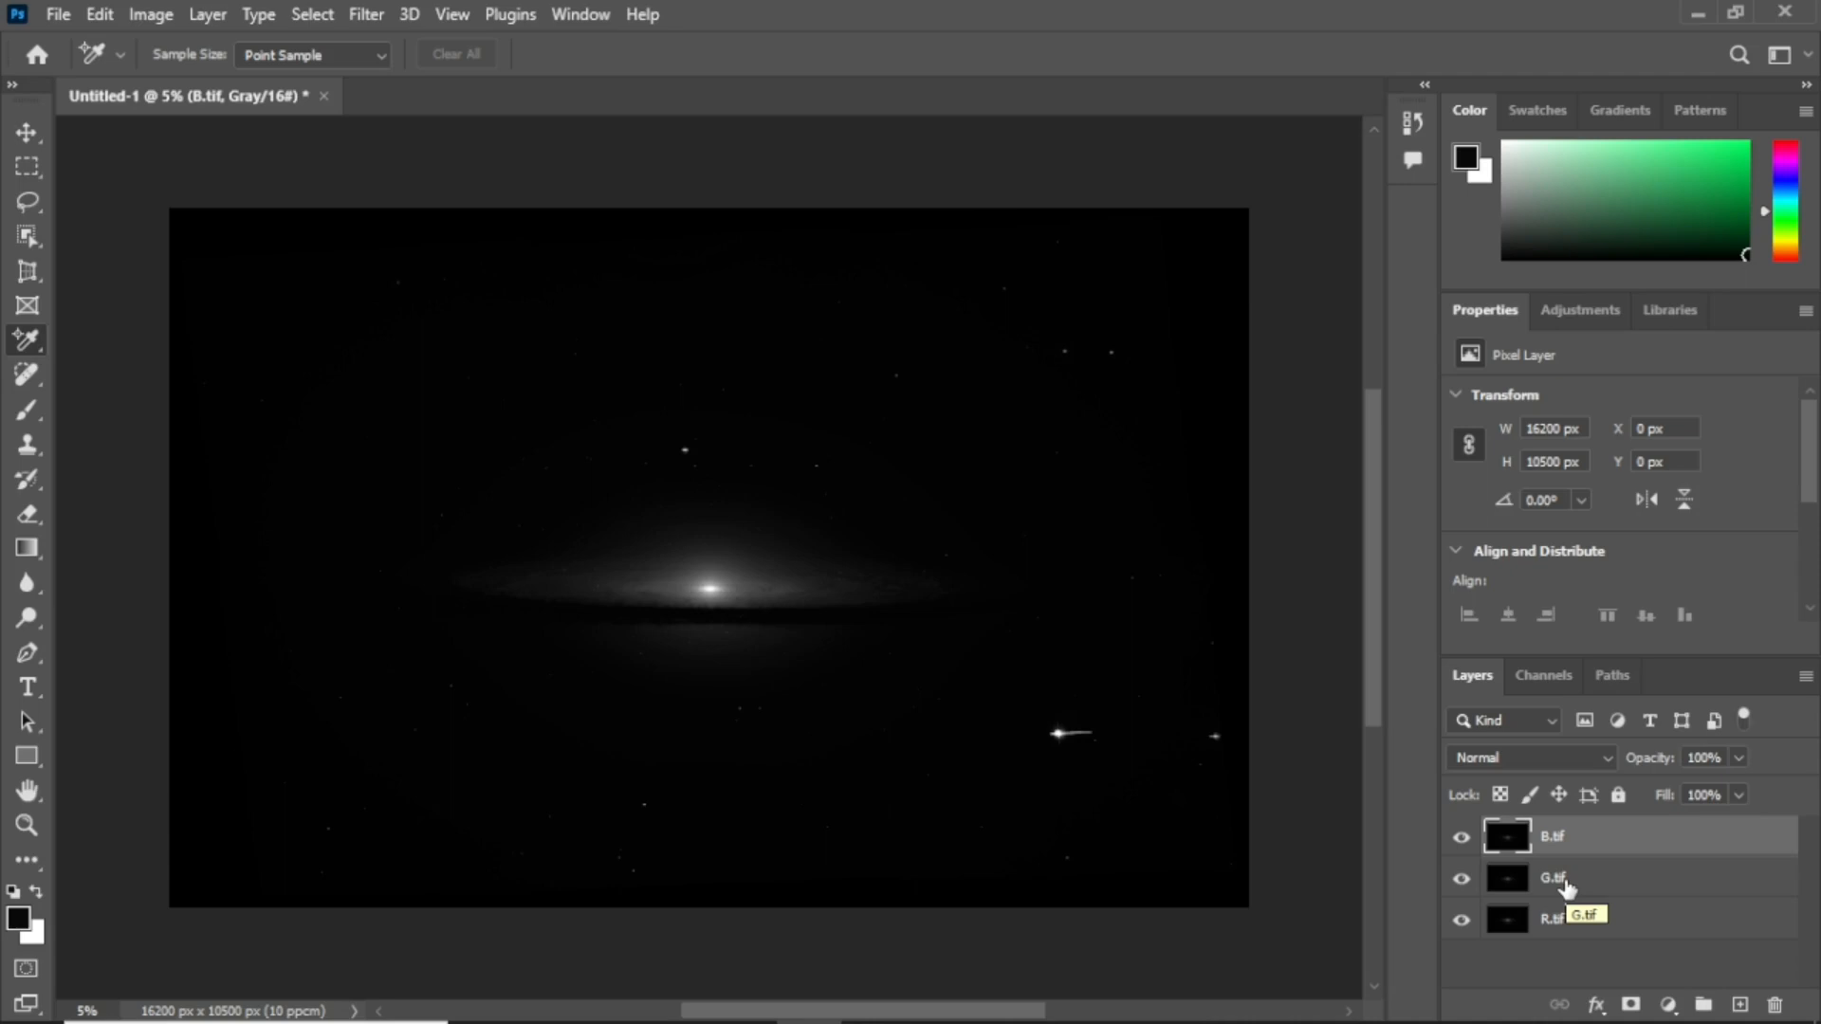
left_click(1461, 879)
left_click(1461, 921)
left_click(147, 15)
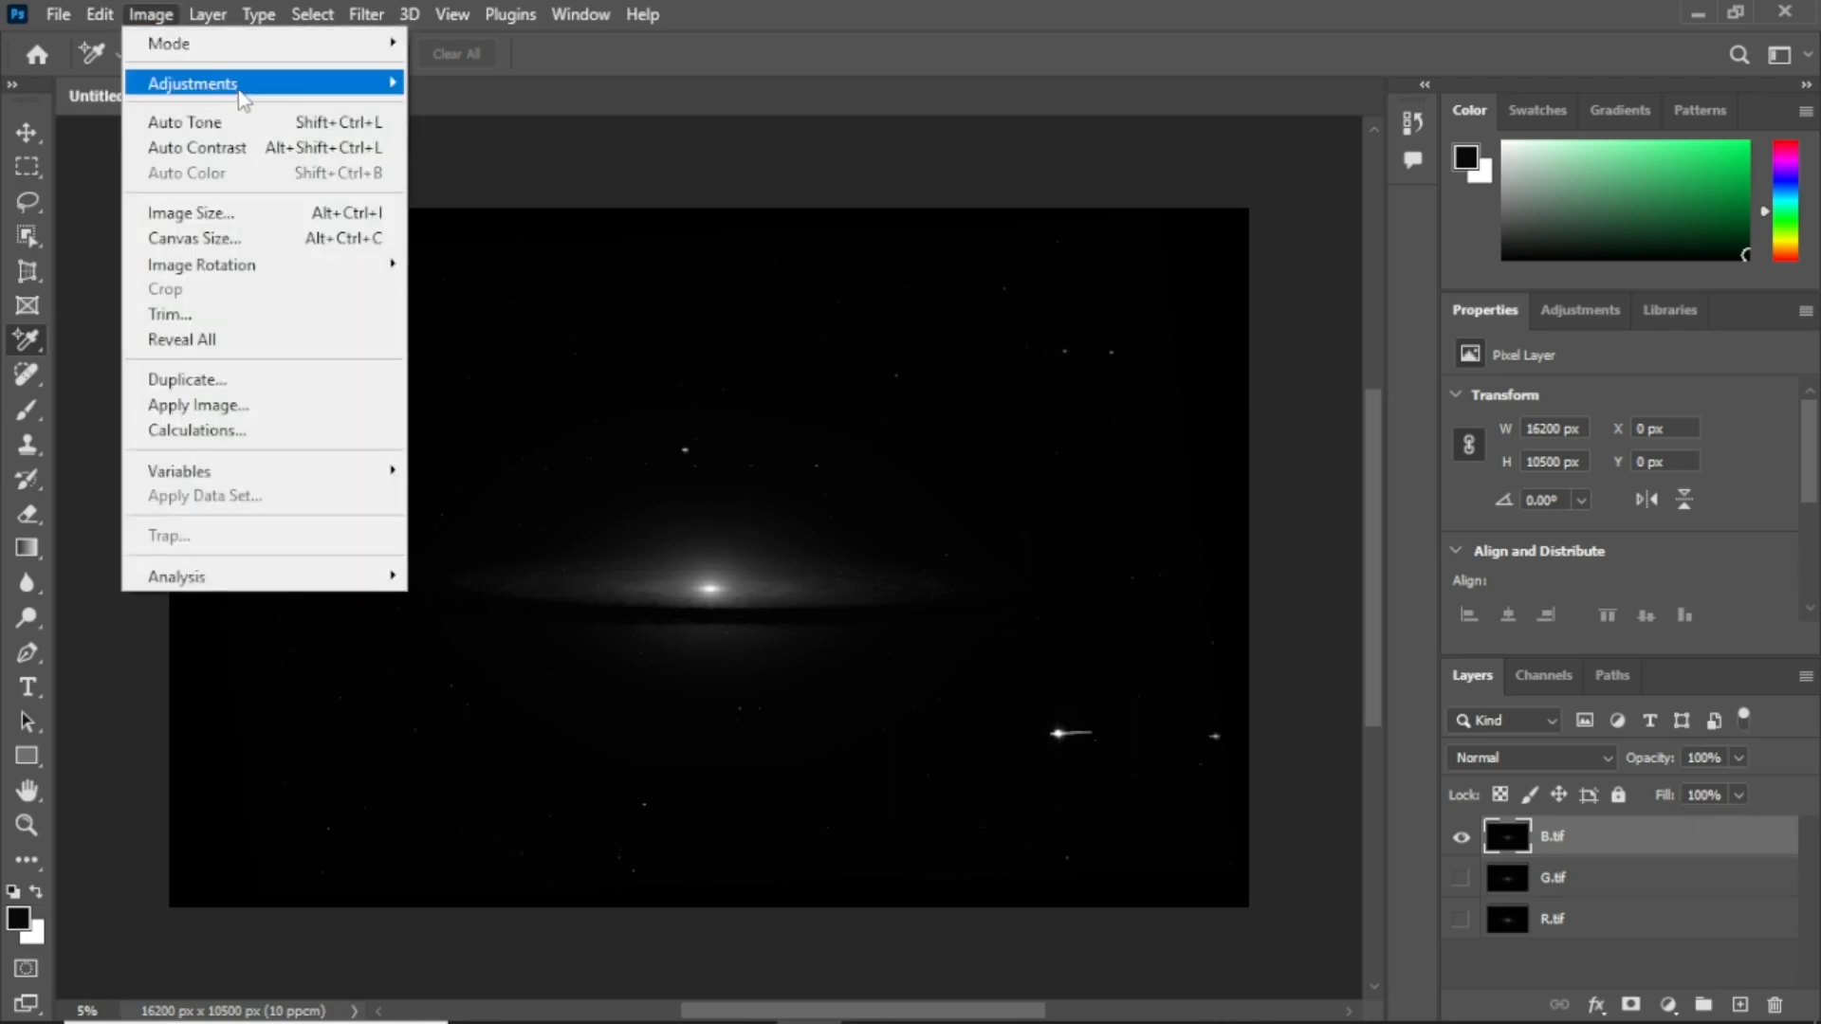
mouse_move(242, 95)
left_click(469, 110)
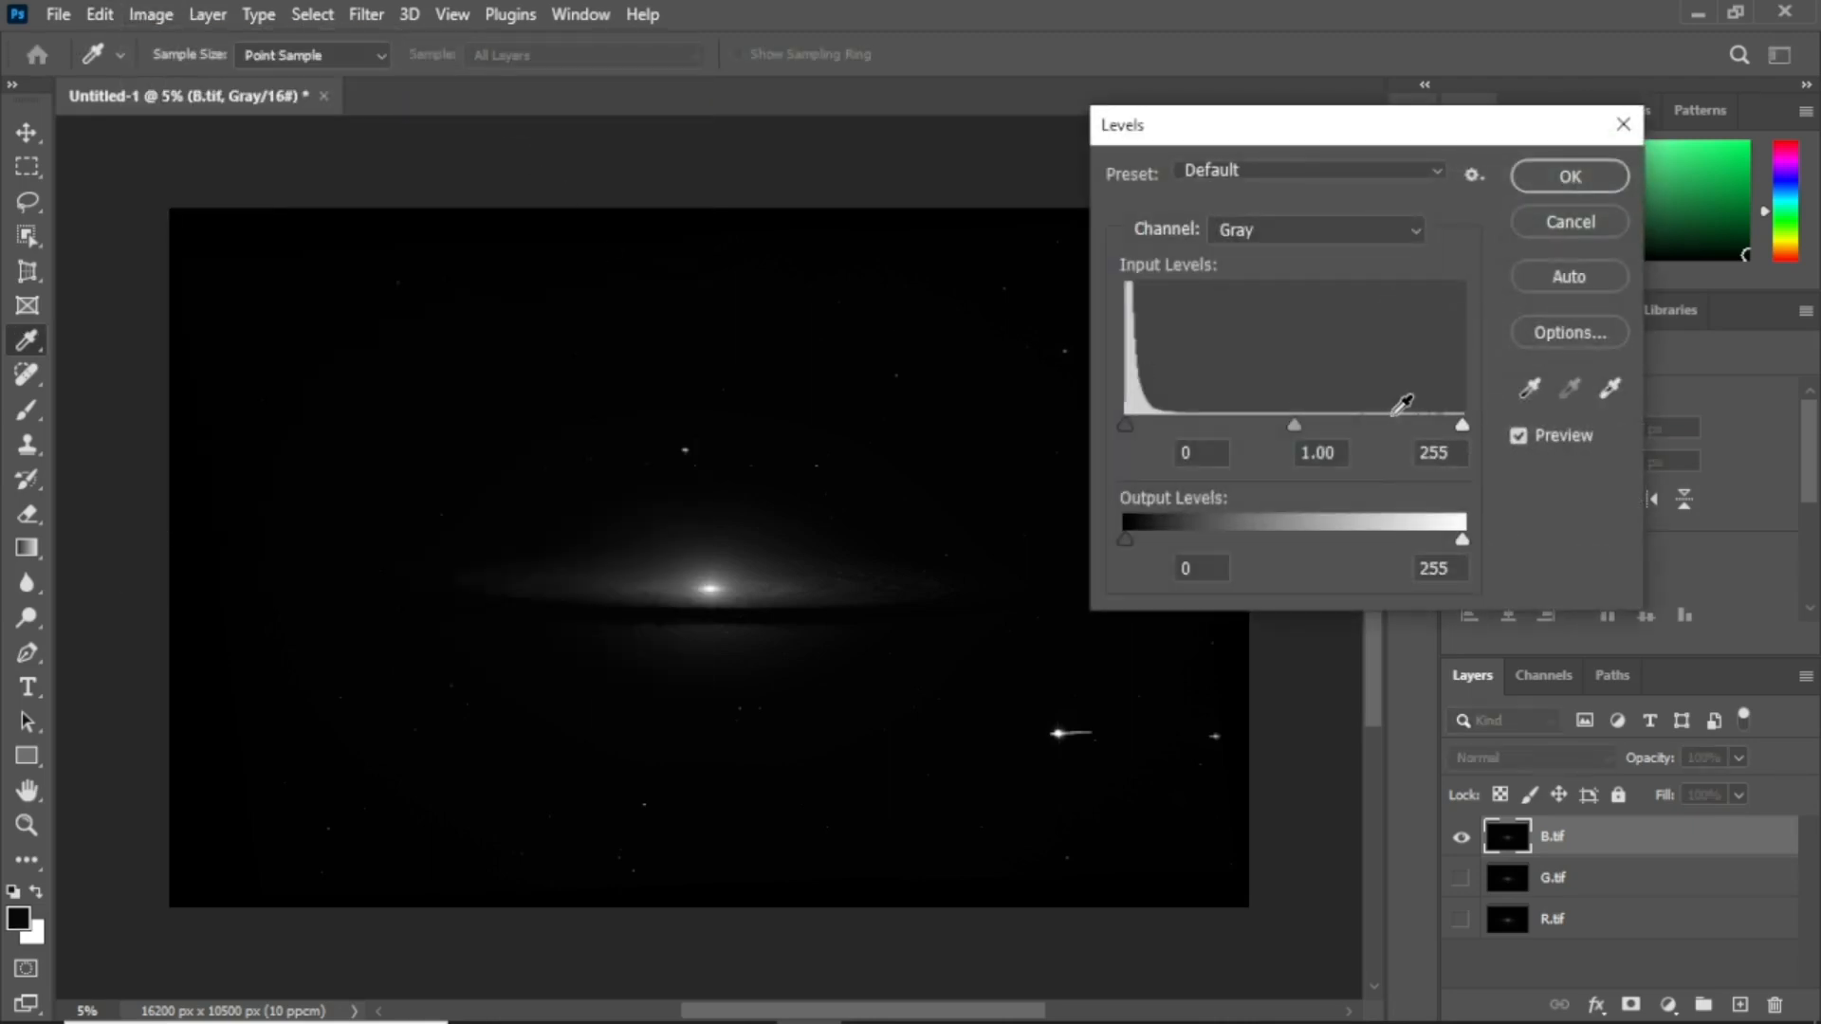
left_click_drag(1465, 423, 1295, 434)
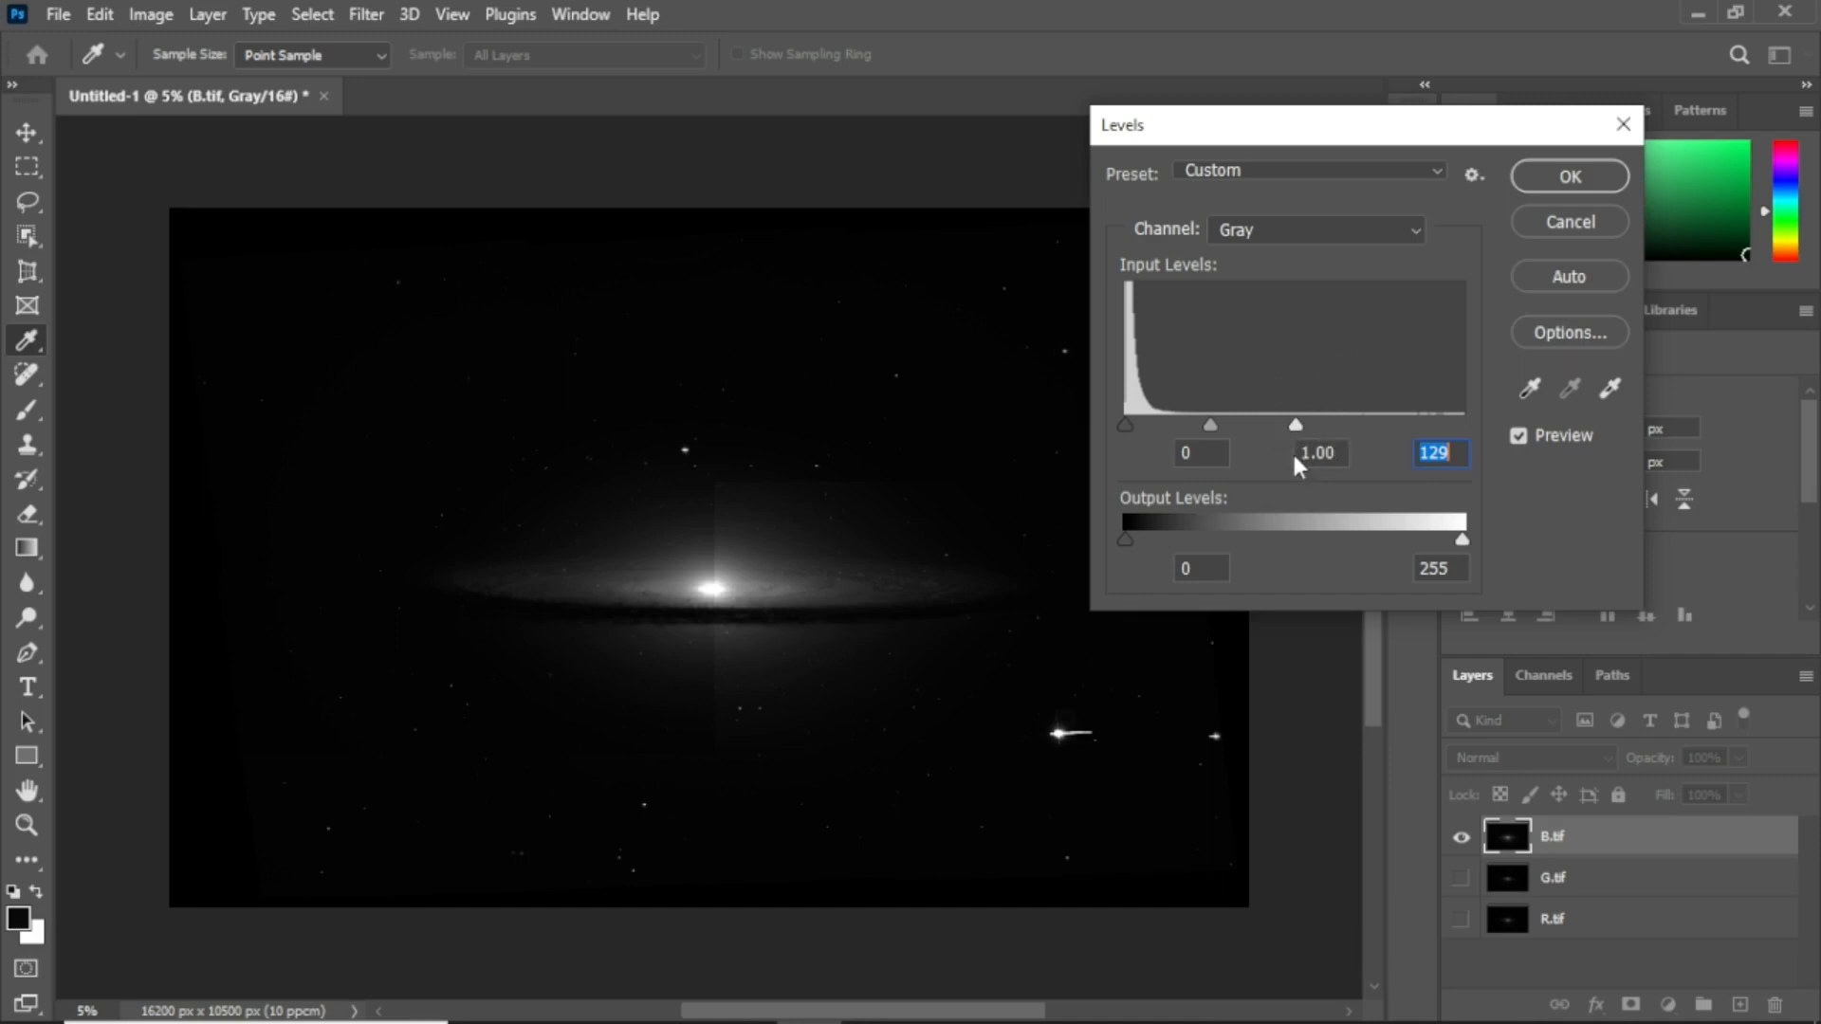
left_click_drag(1294, 425, 1275, 427)
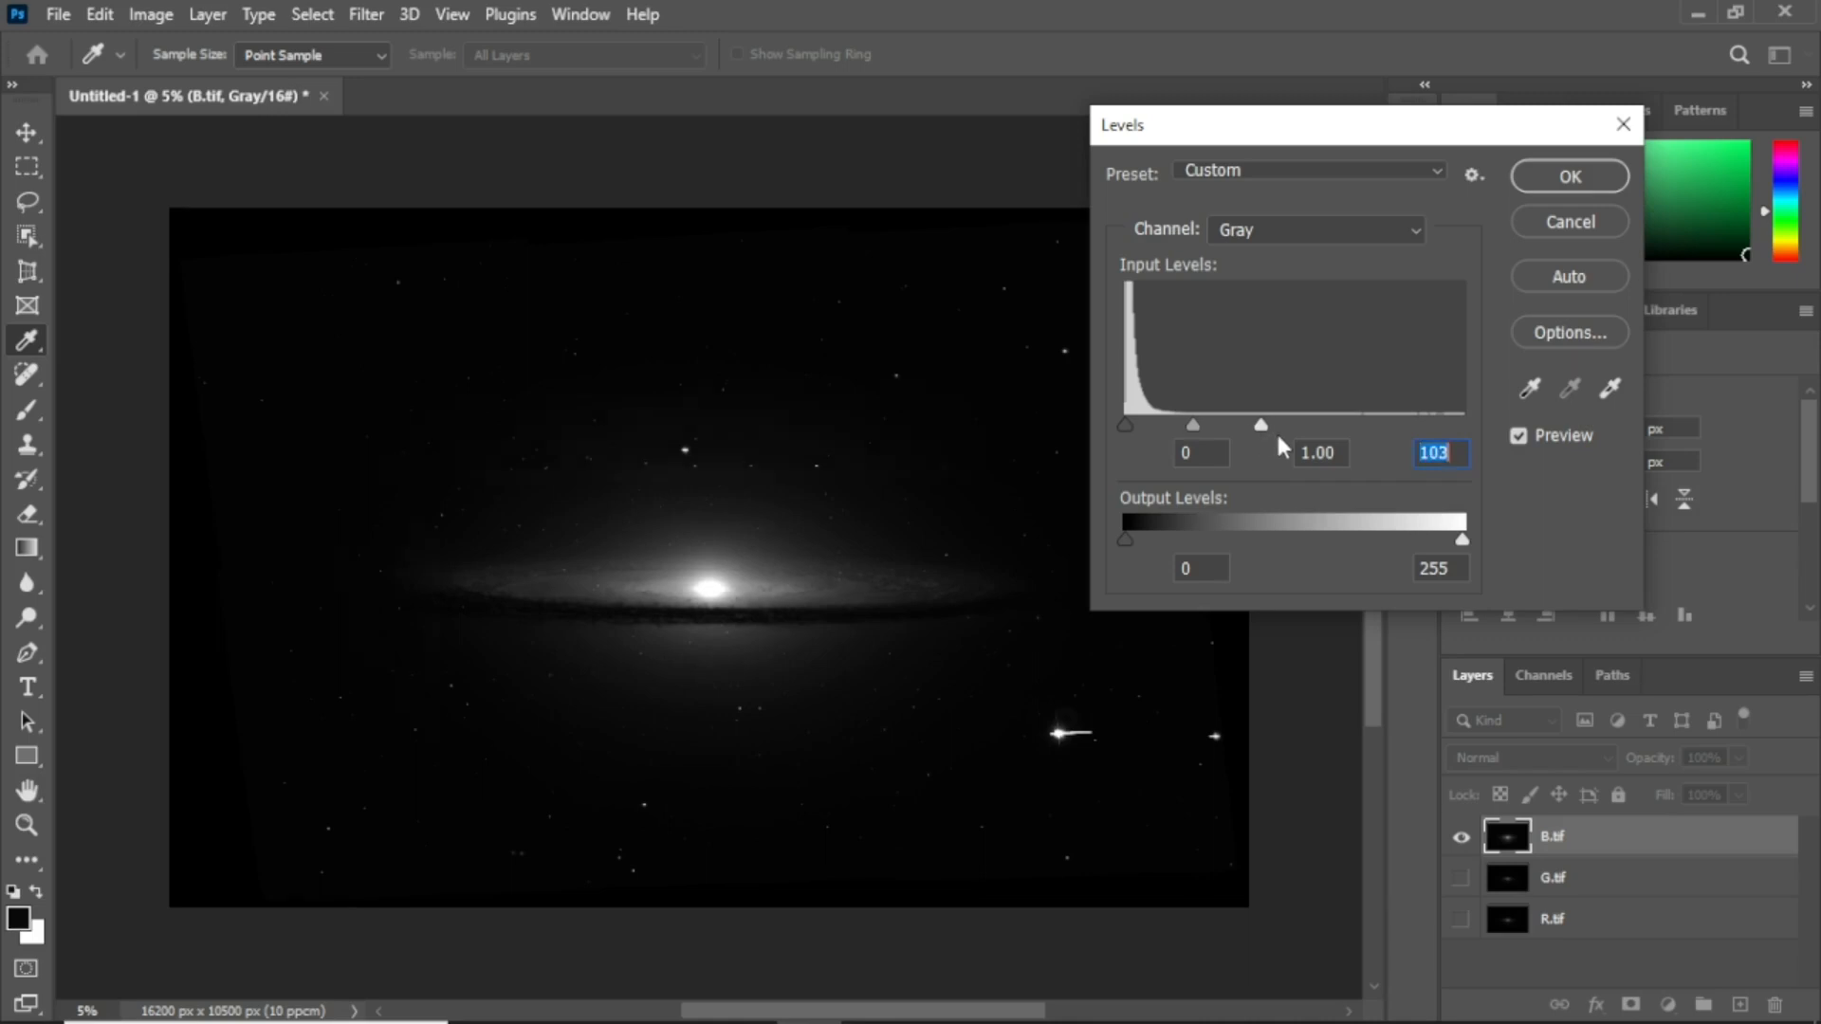
left_click(1529, 178)
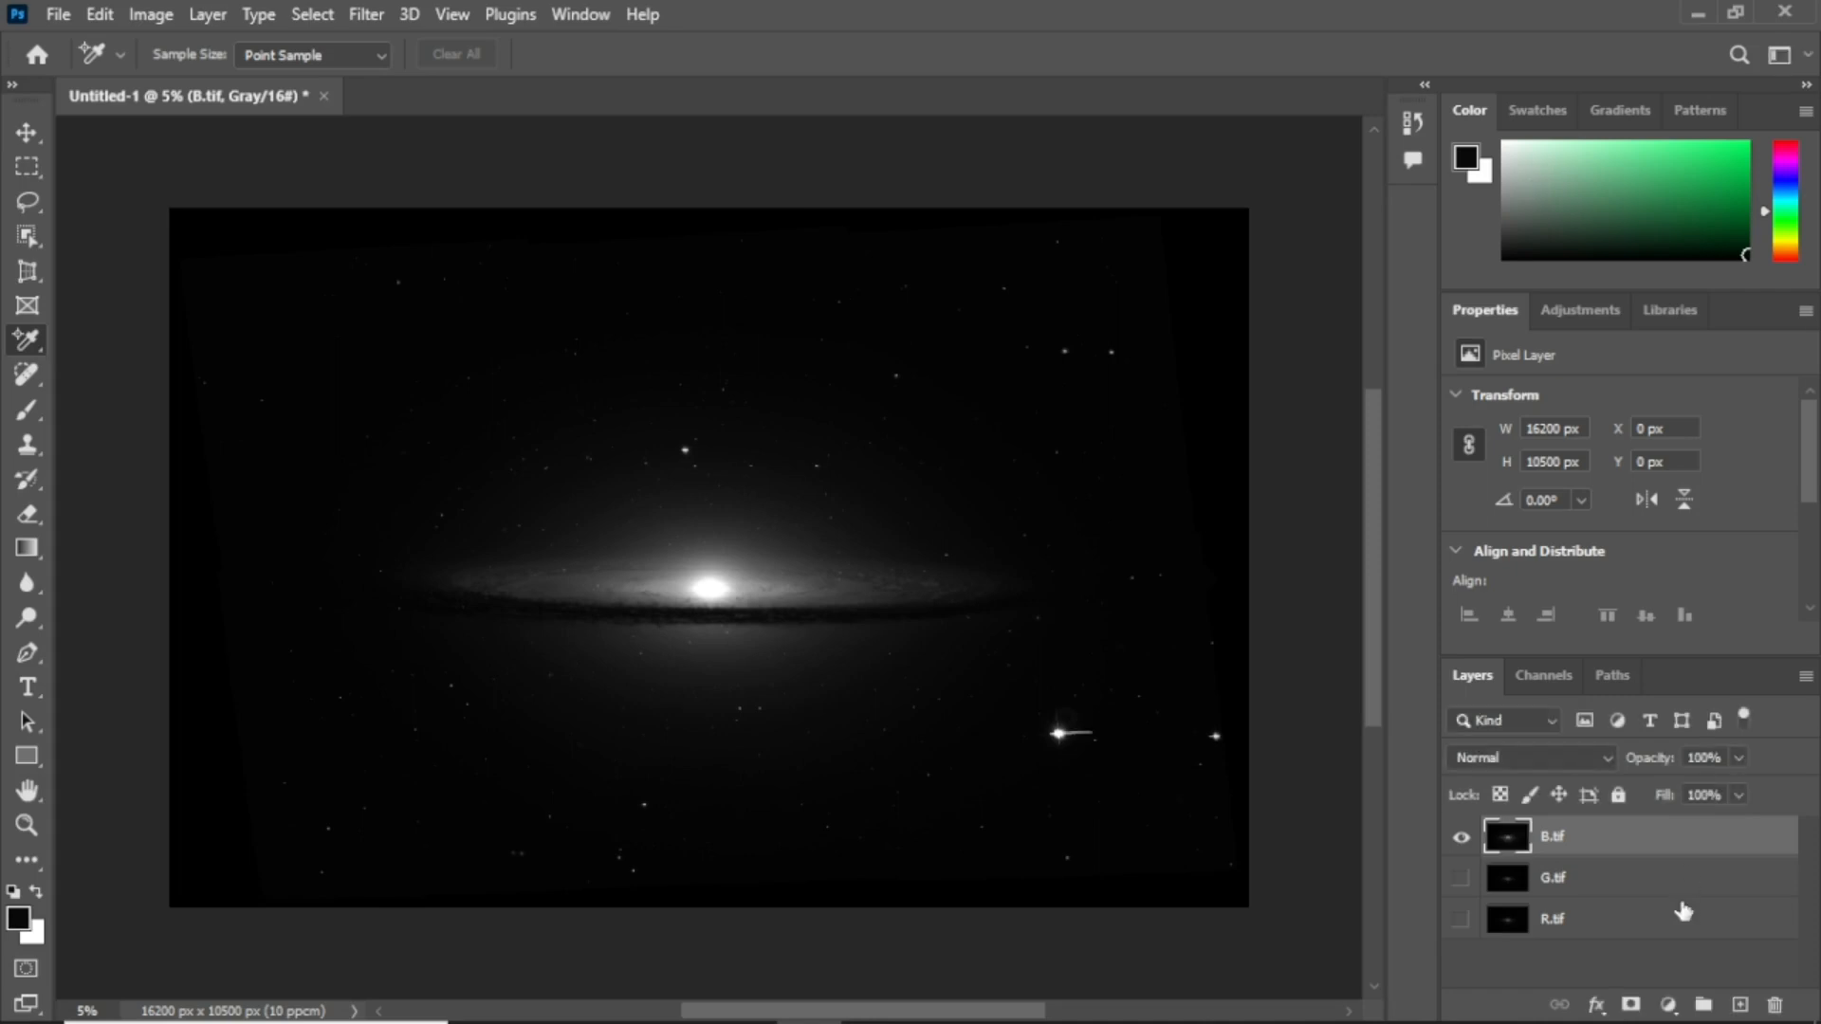
Hide the B.tif layer and brighten the G.tif layer with Levels, setting the white input level to 93
left_click(1560, 882)
left_click(1460, 838)
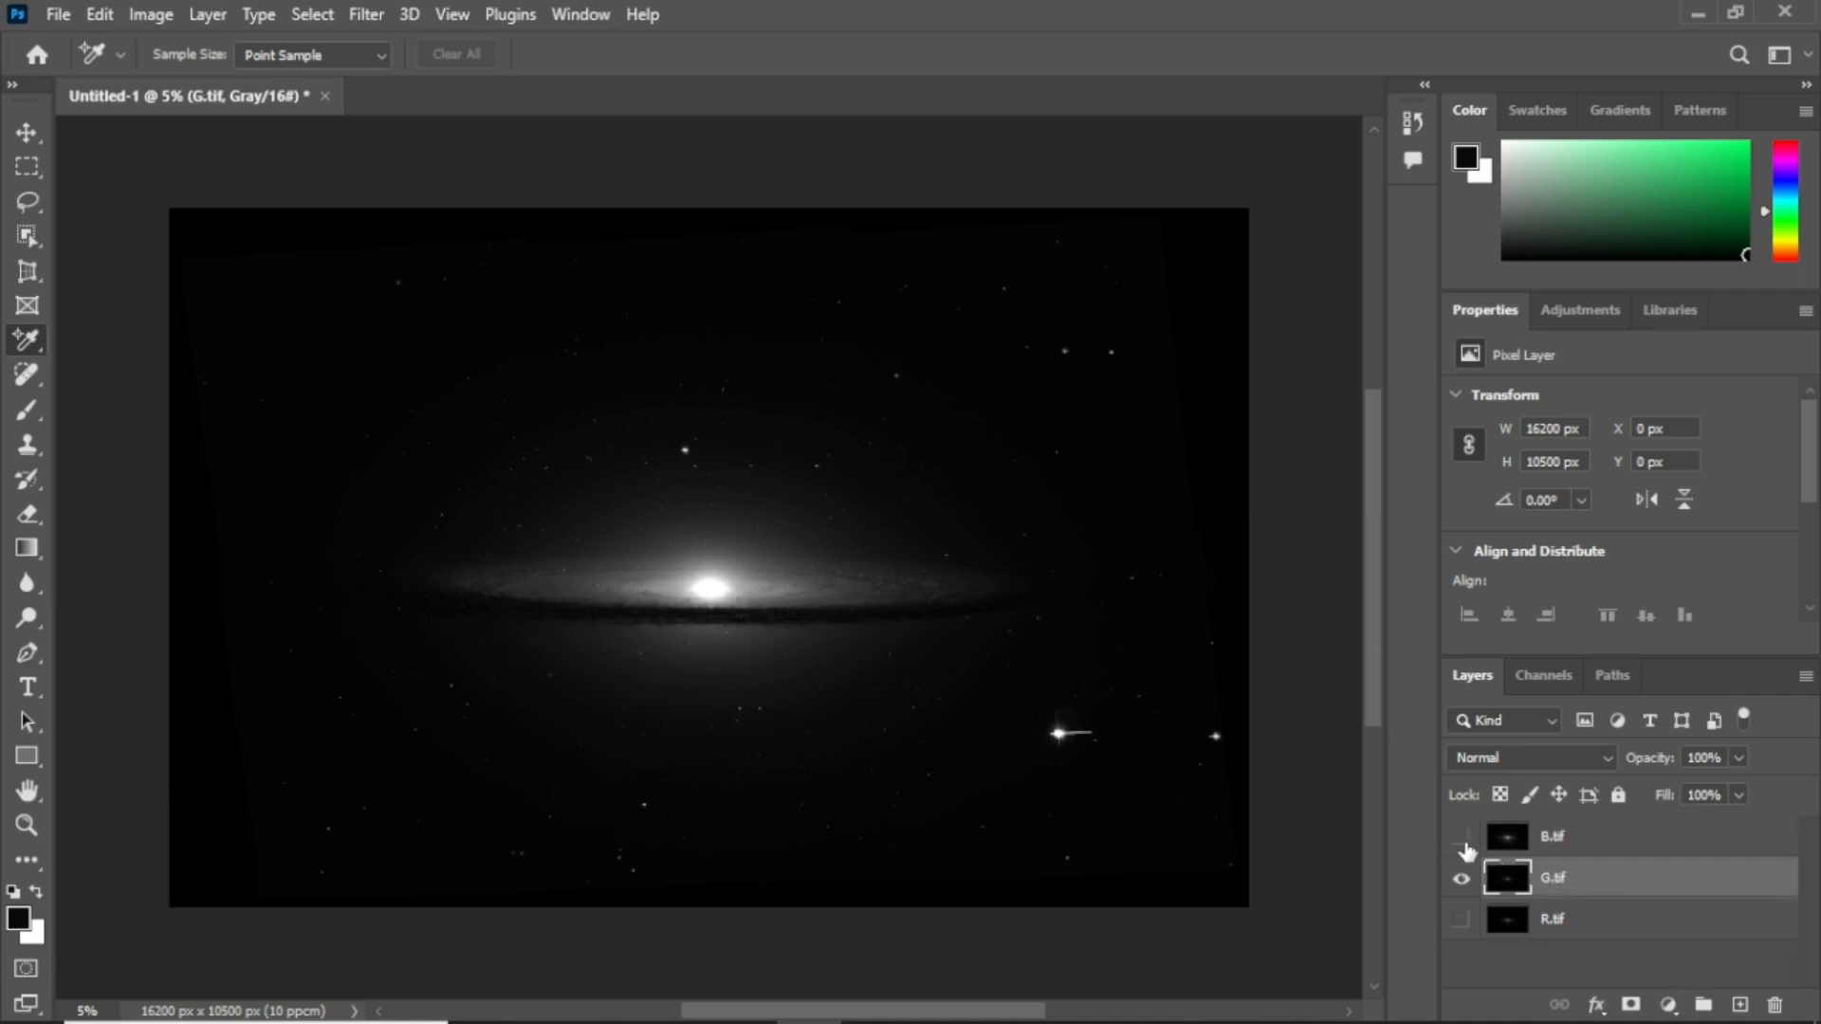
left_click(158, 19)
mouse_move(344, 83)
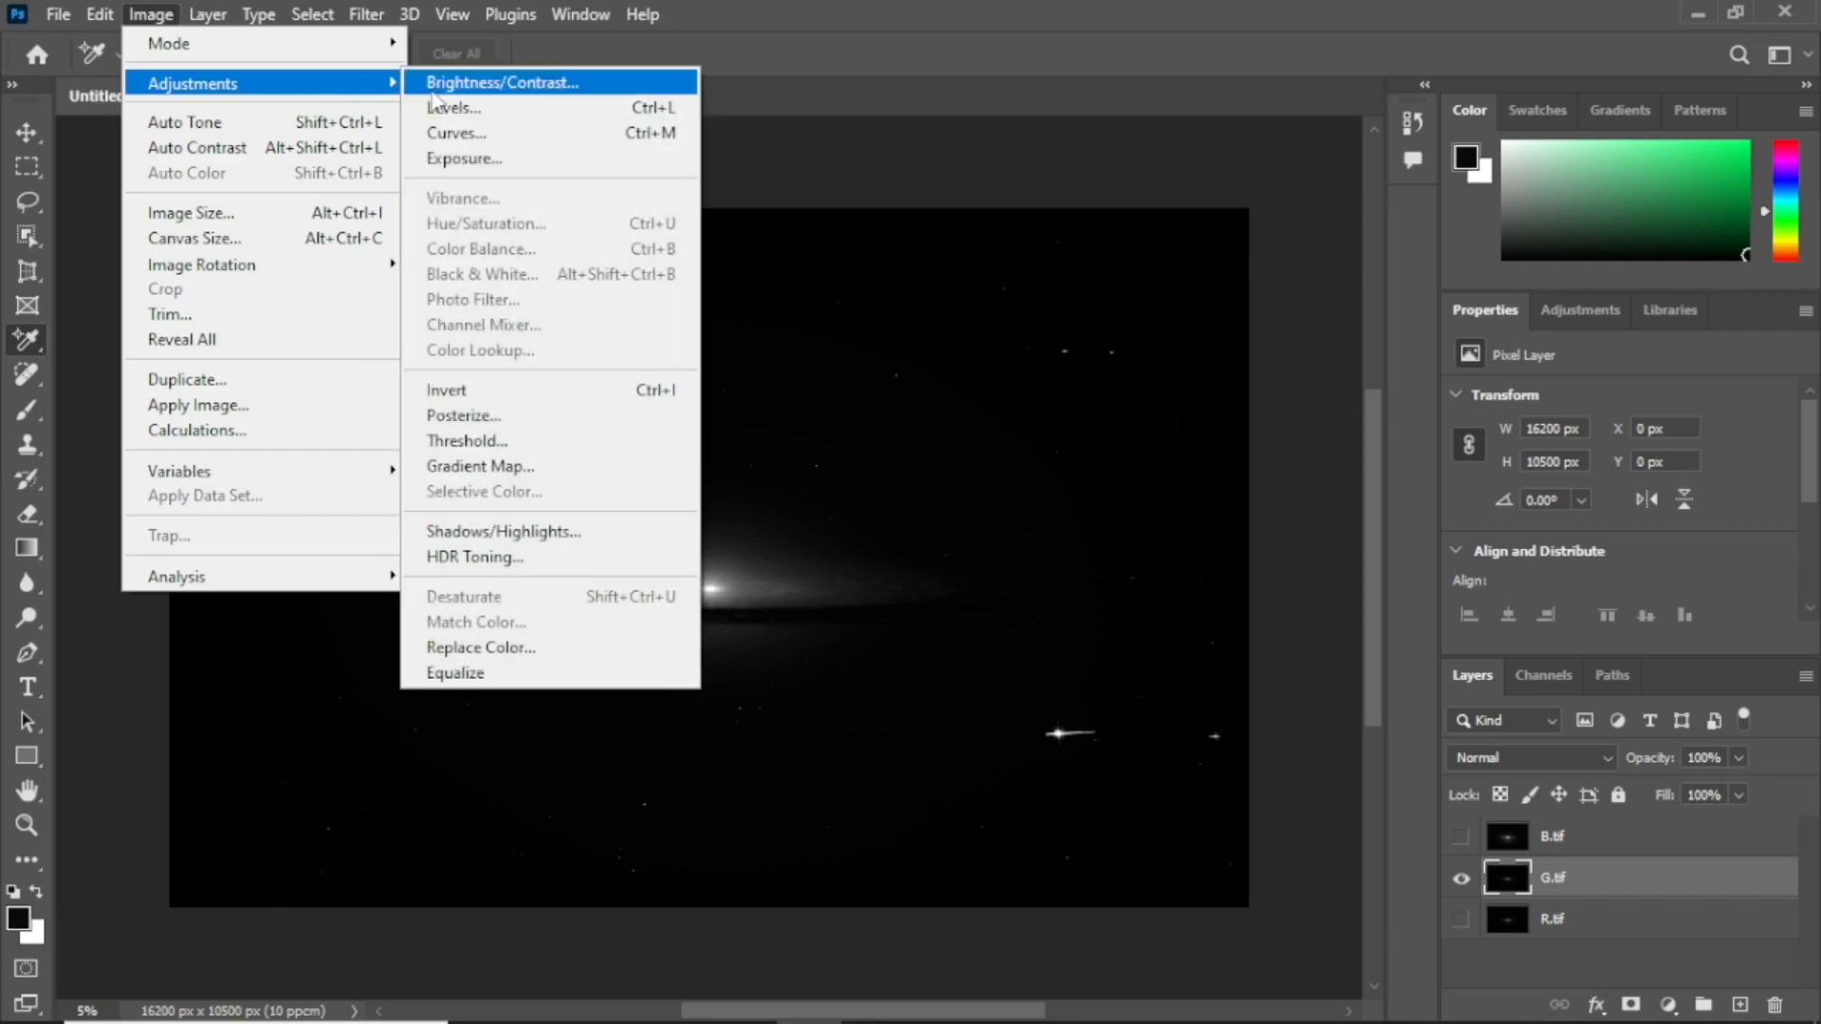
left_click(474, 109)
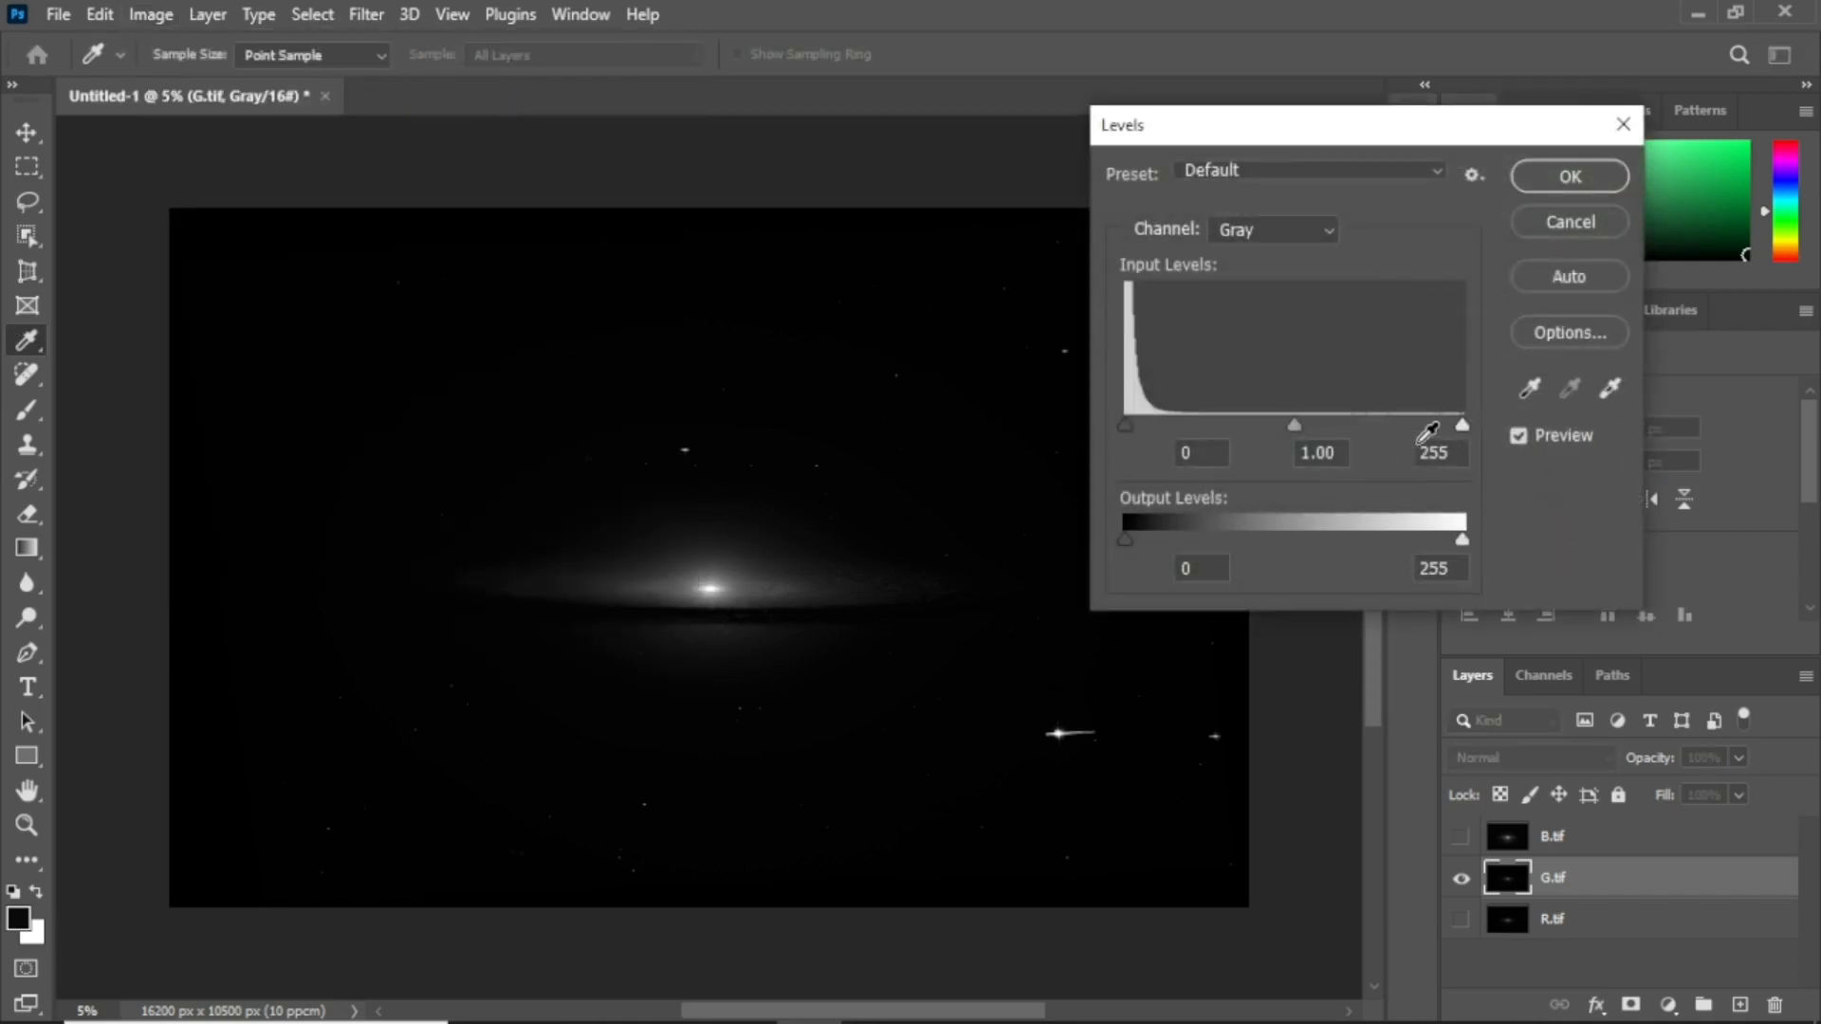
left_click_drag(1463, 427, 1246, 429)
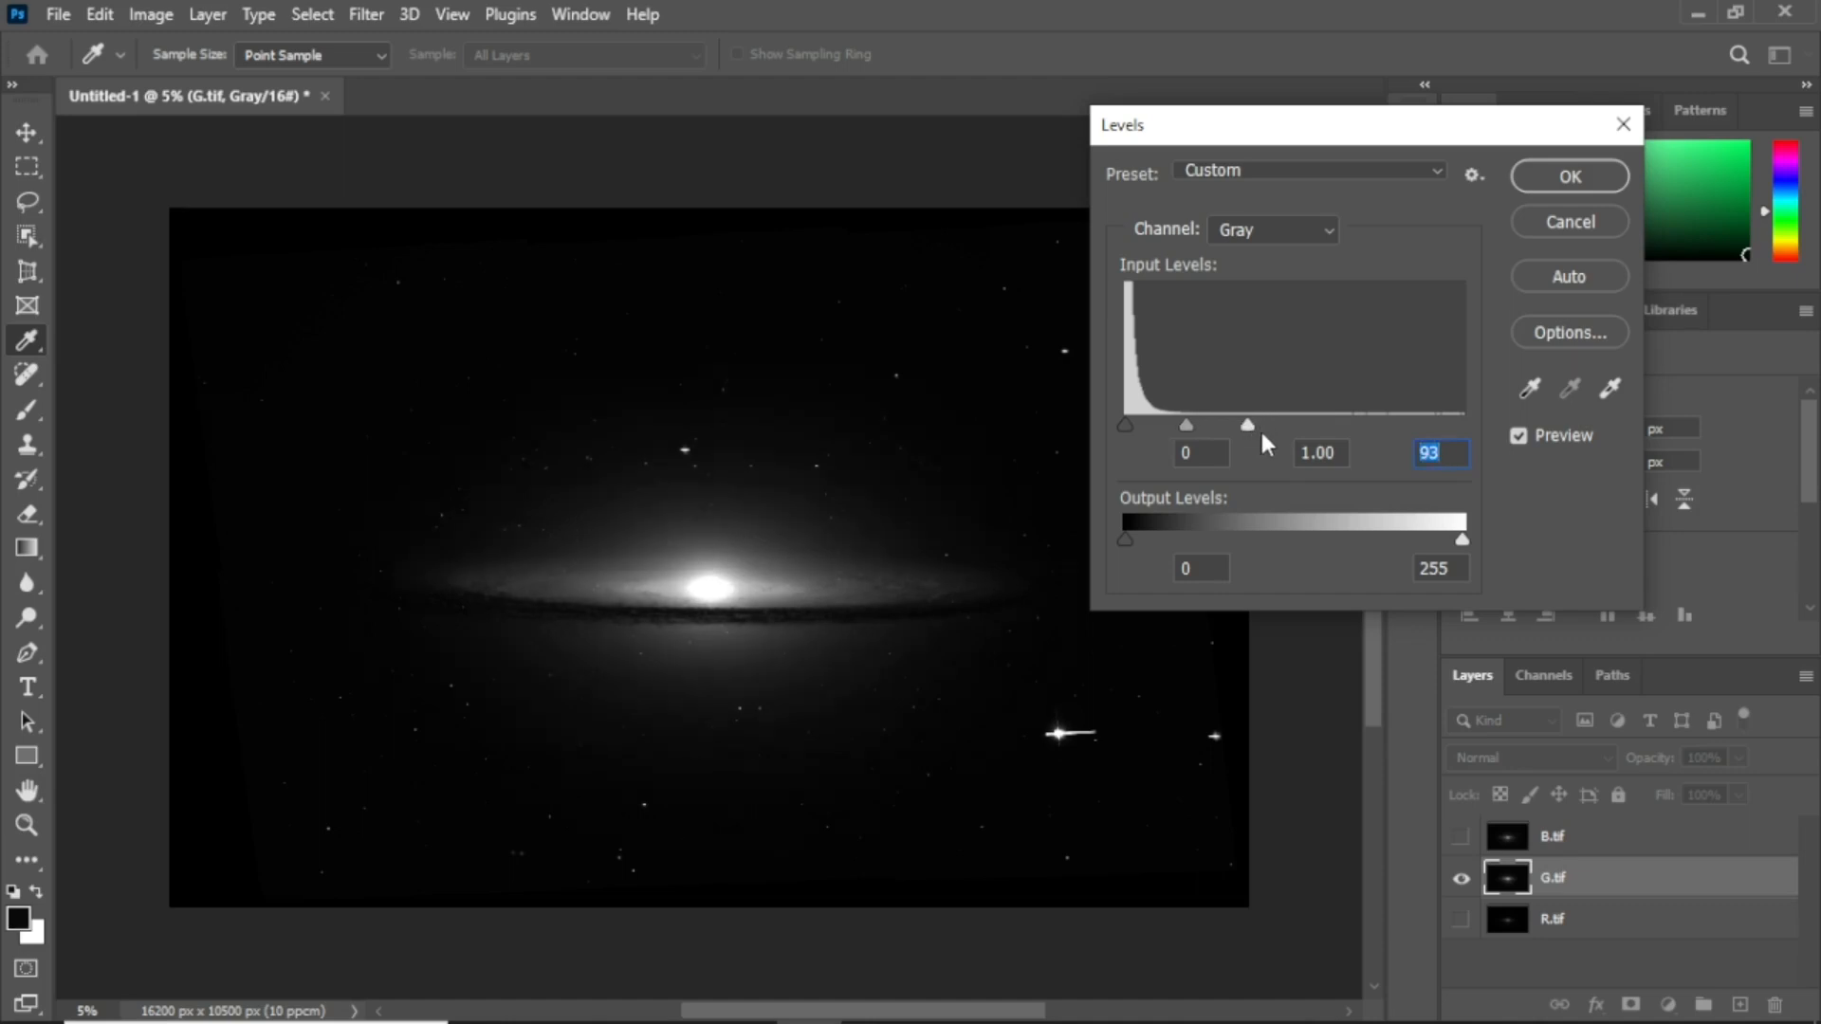
left_click(1566, 178)
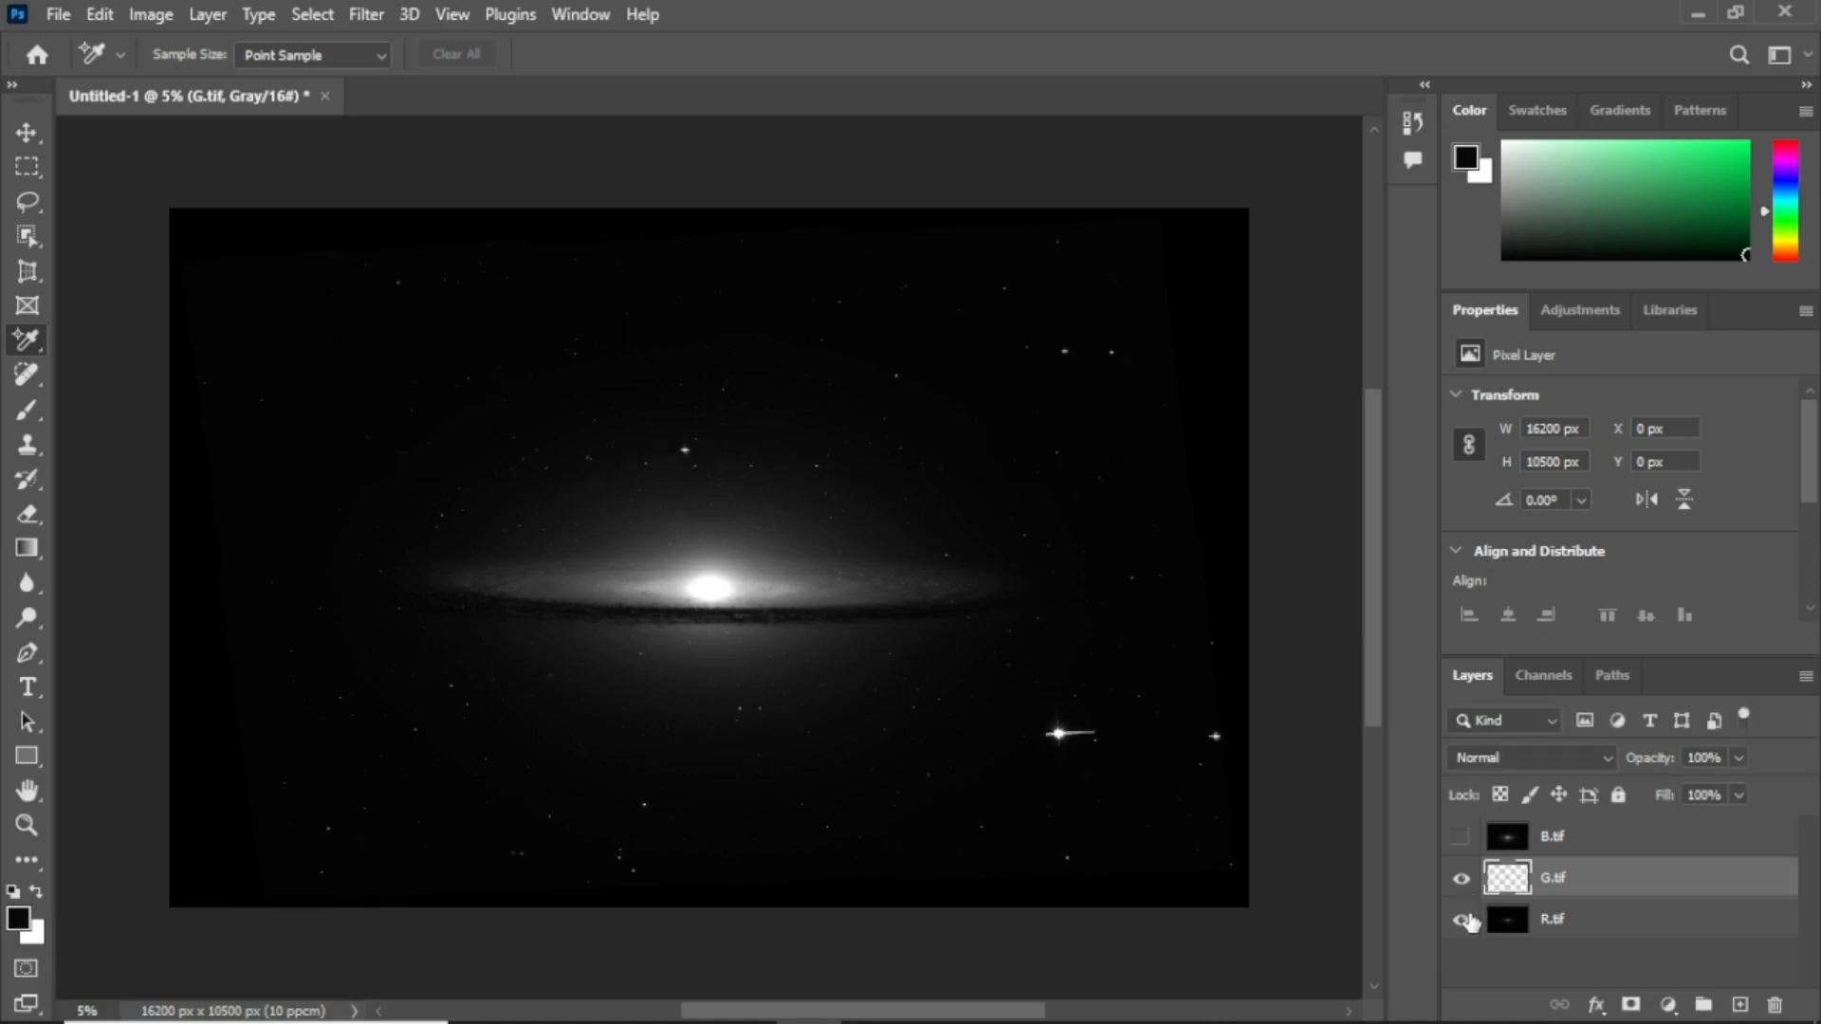
Hide the G.tif layer and brighten the R.tif layer with Levels, setting the white input level to 95
left_click(1461, 878)
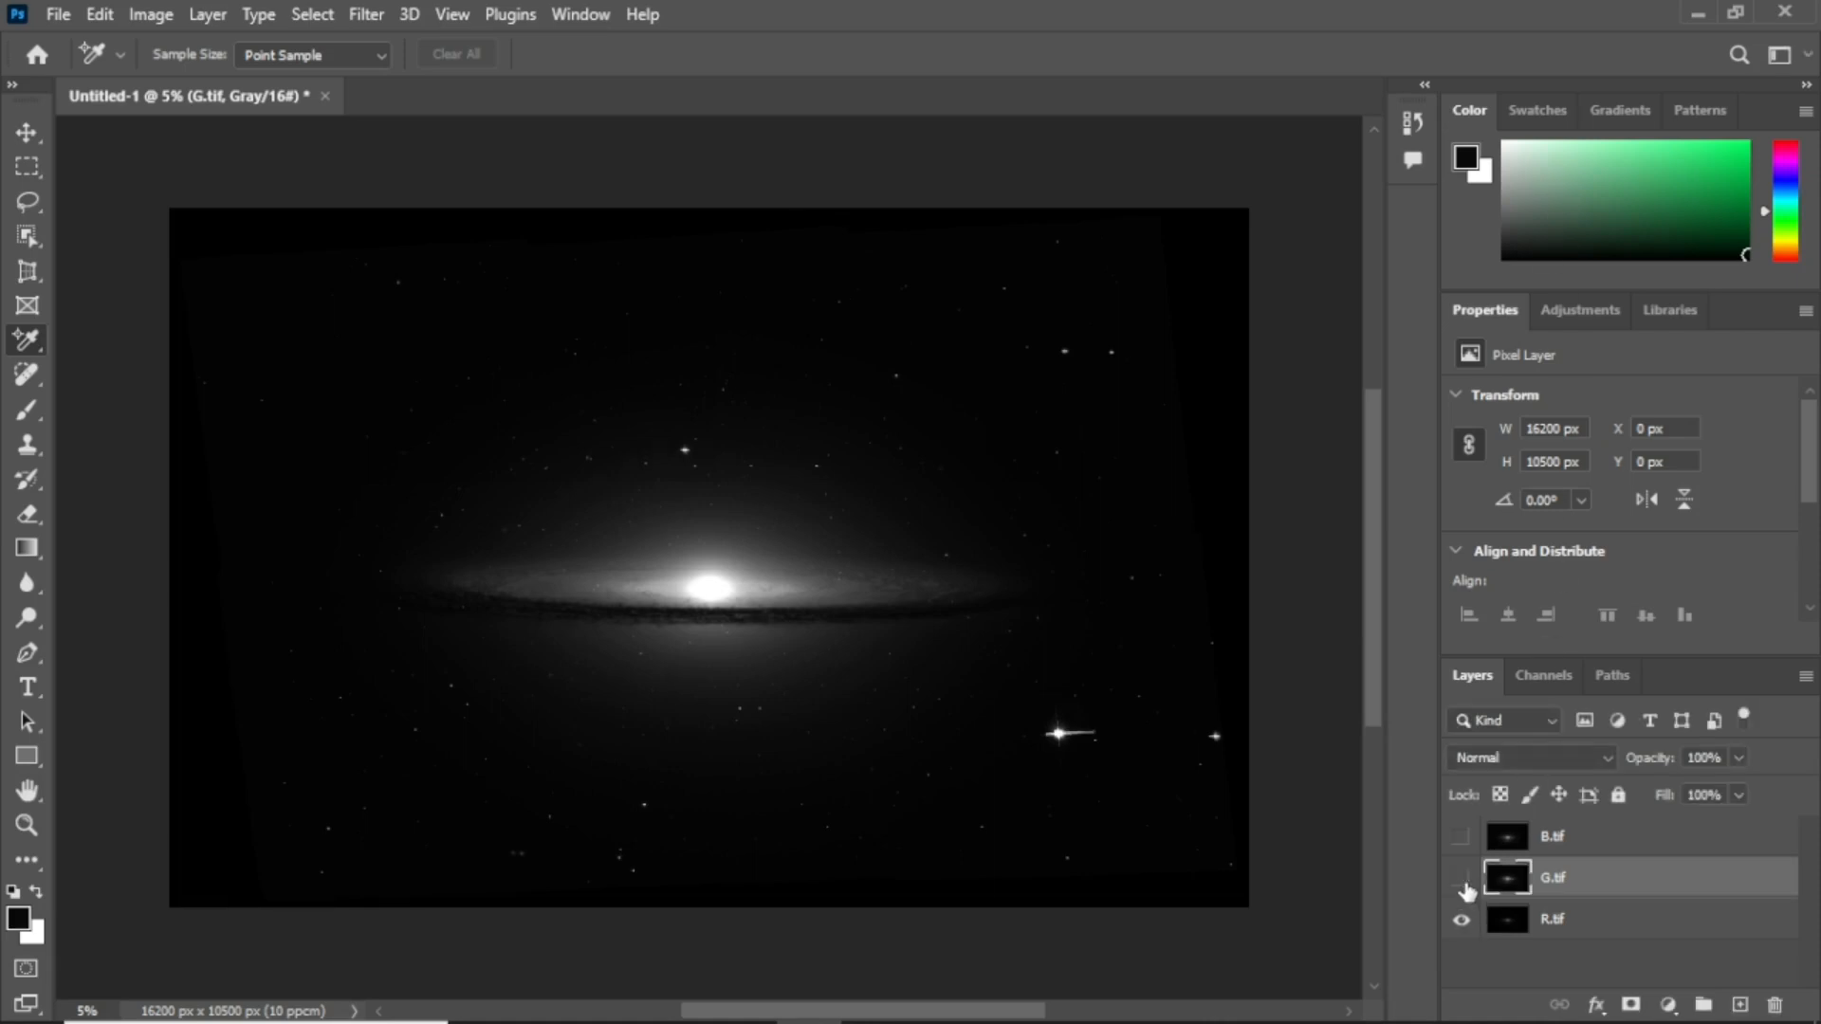
left_click(1553, 926)
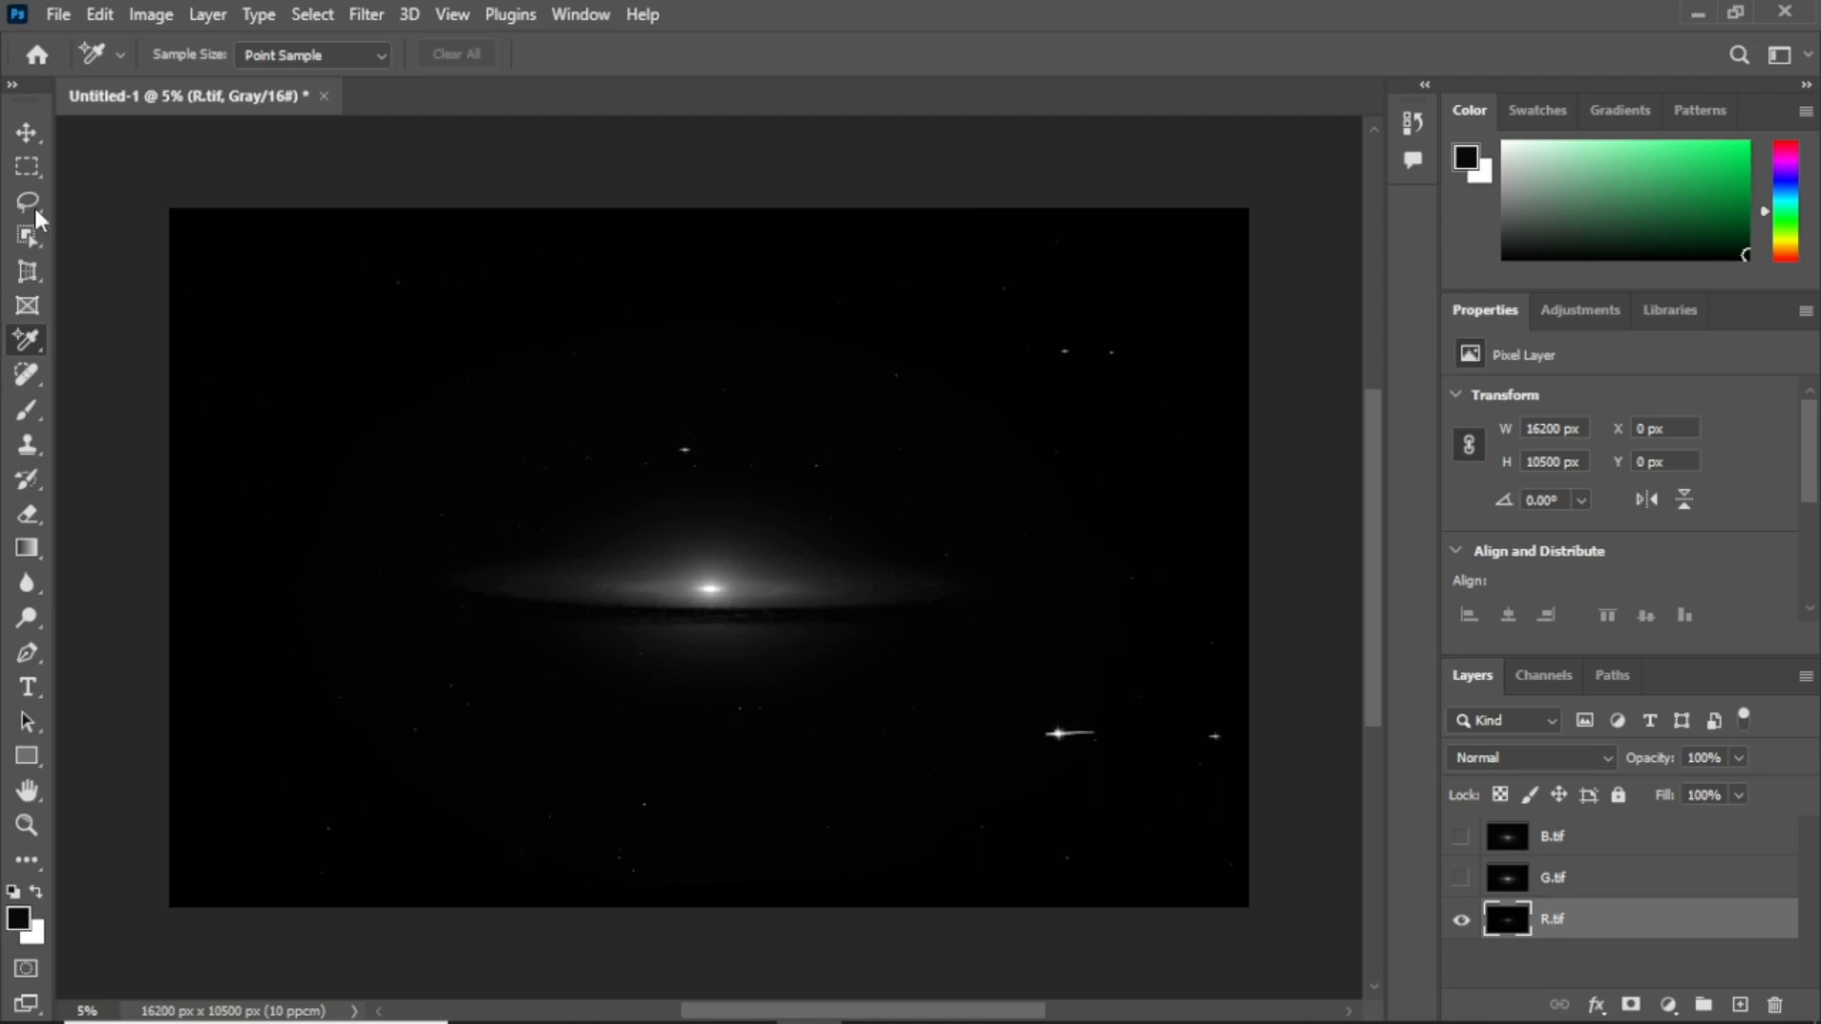
left_click(162, 15)
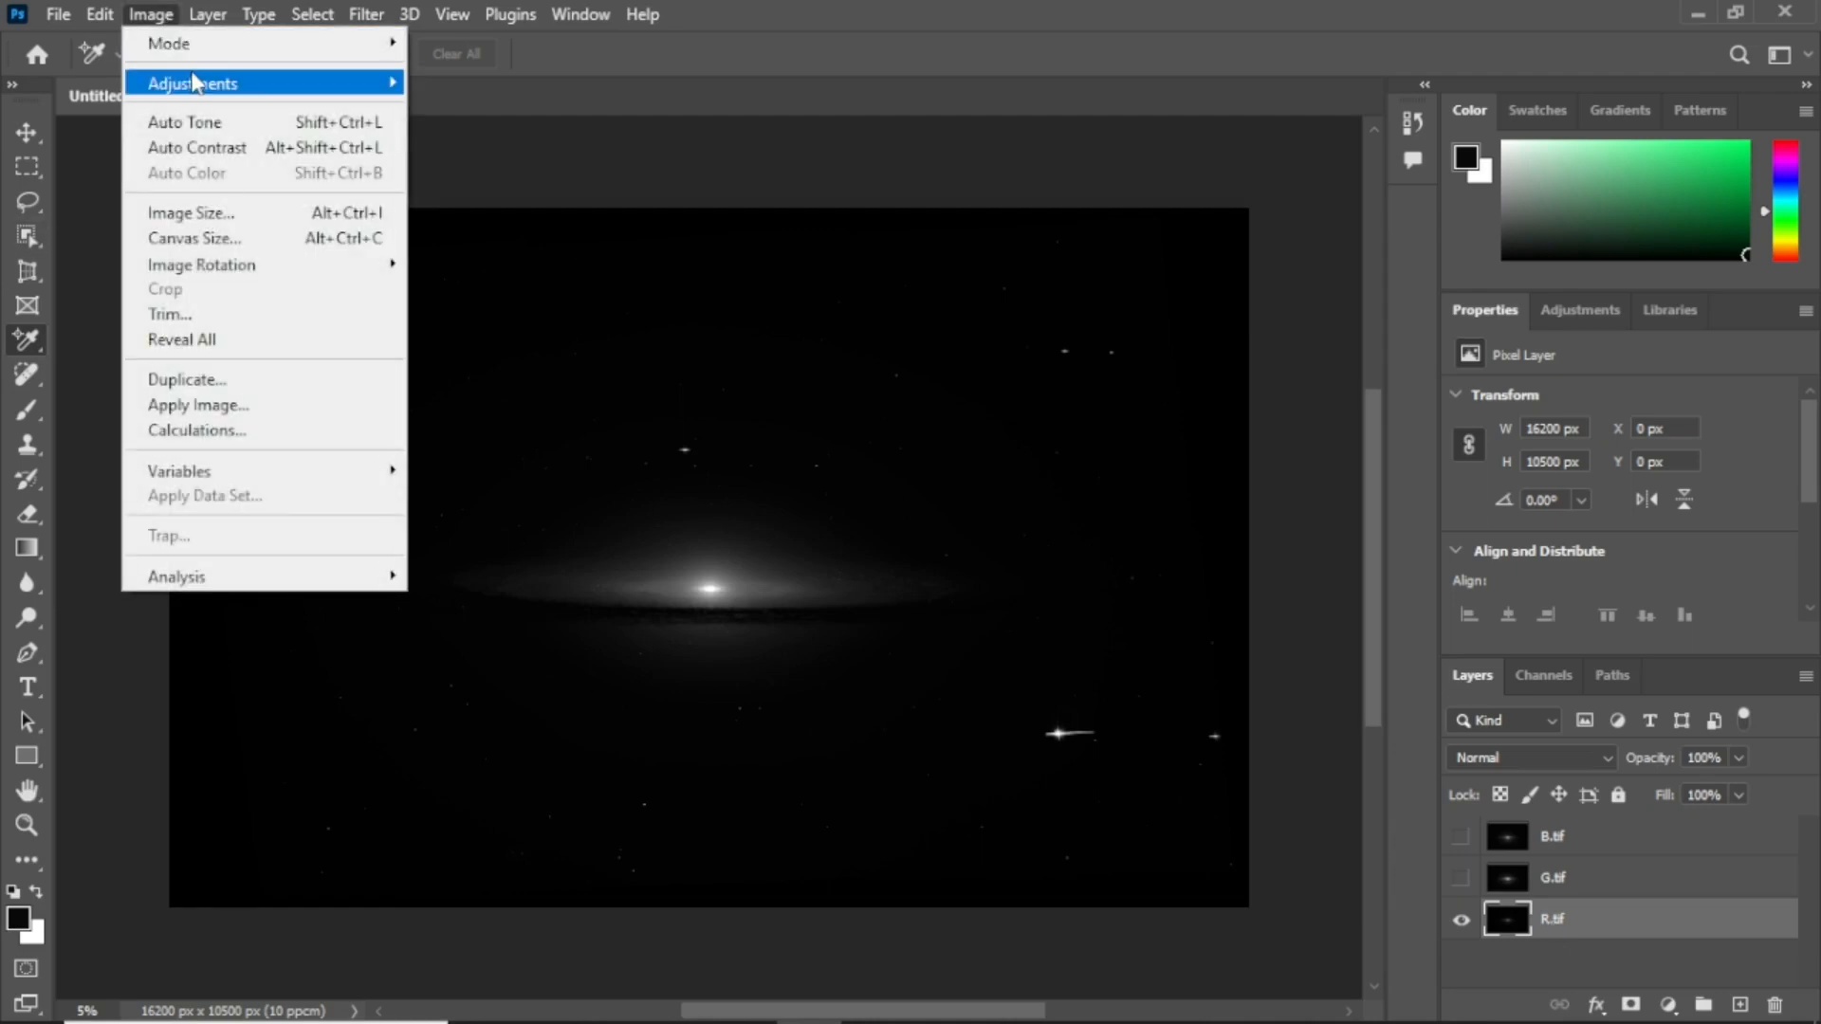
mouse_move(333, 93)
left_click(589, 110)
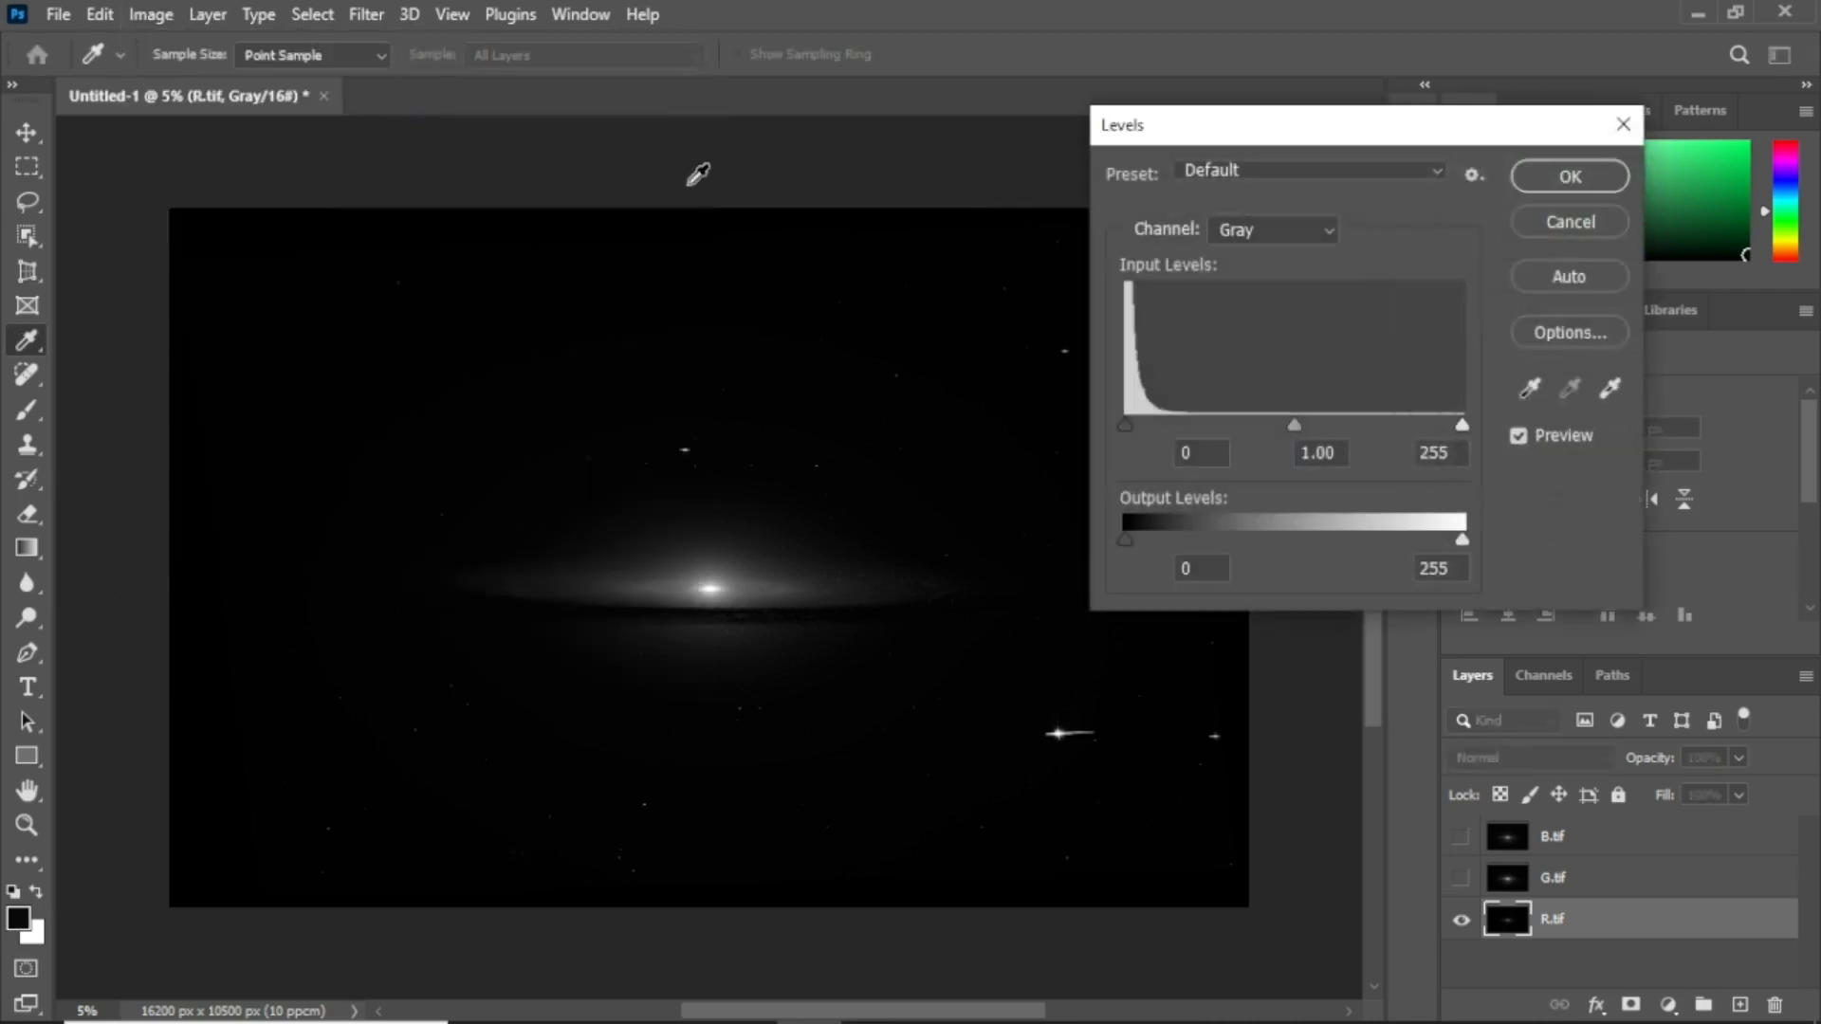
left_click_drag(1462, 425, 1249, 429)
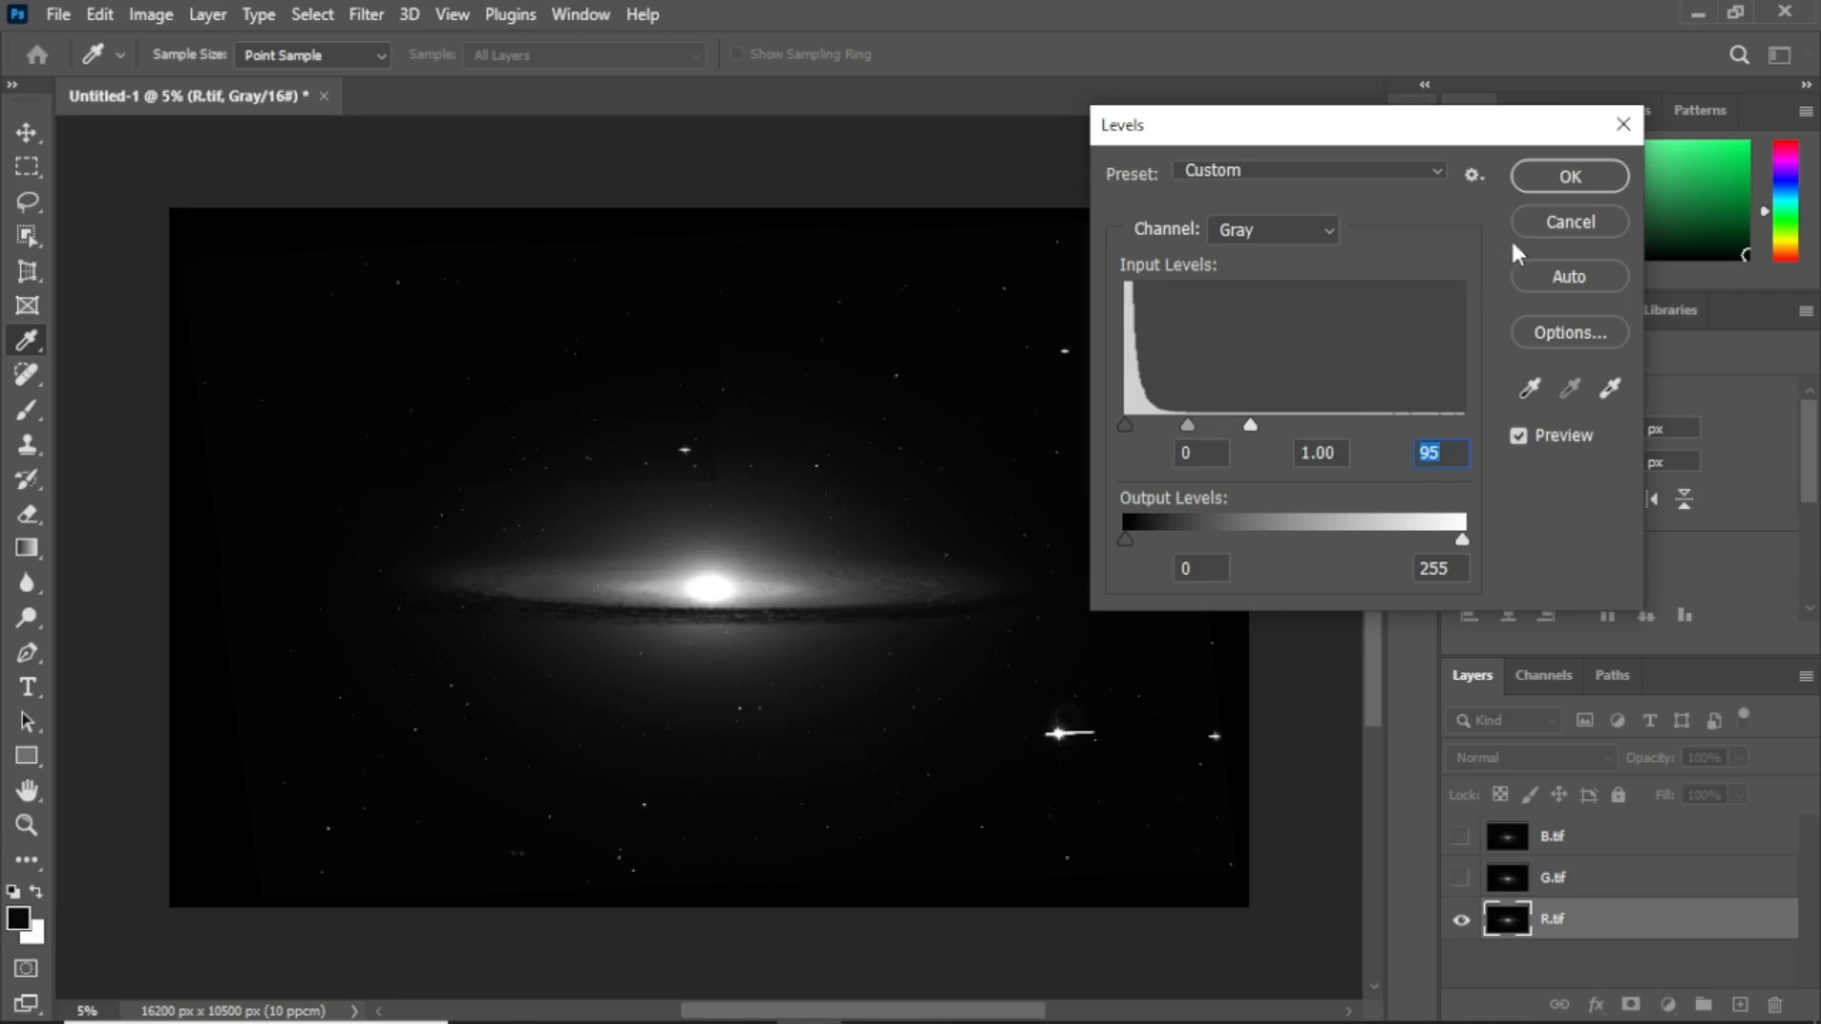
left_click(1534, 180)
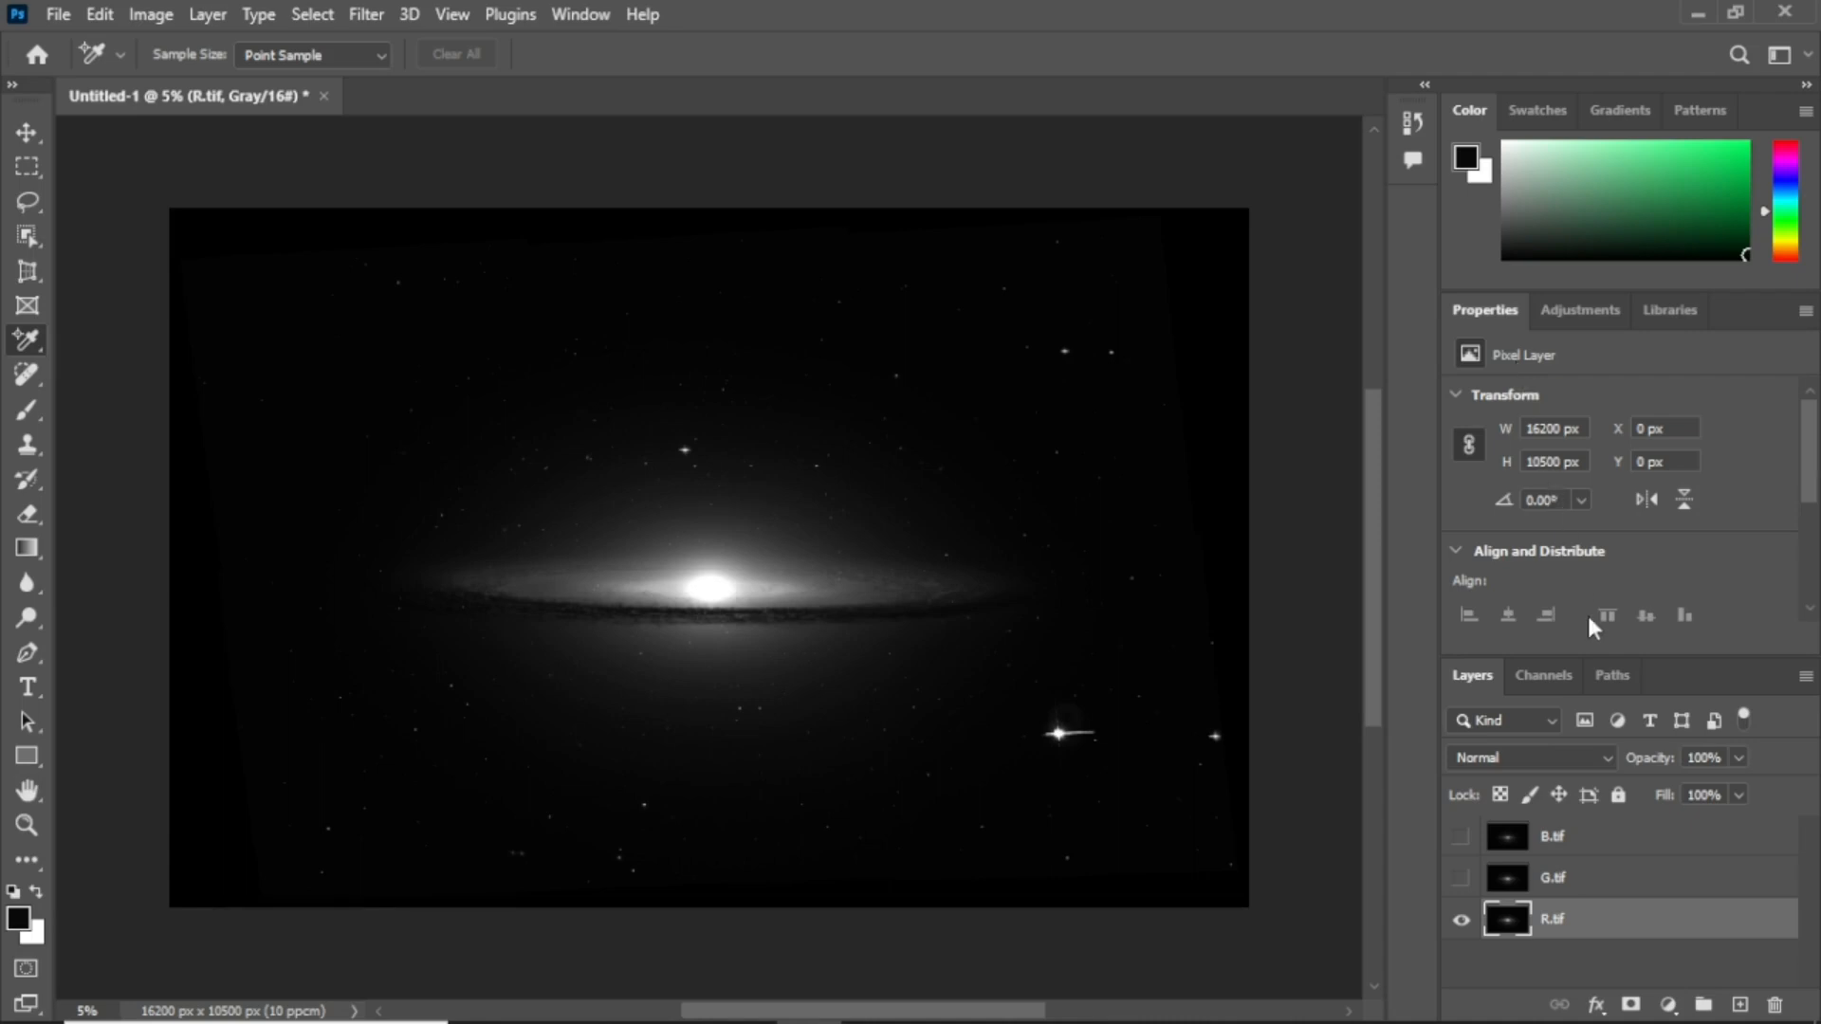
Show the G.tif and B.tif layers and convert the document to RGB Color mode without merging the layers
left_click(1461, 878)
left_click(1466, 838)
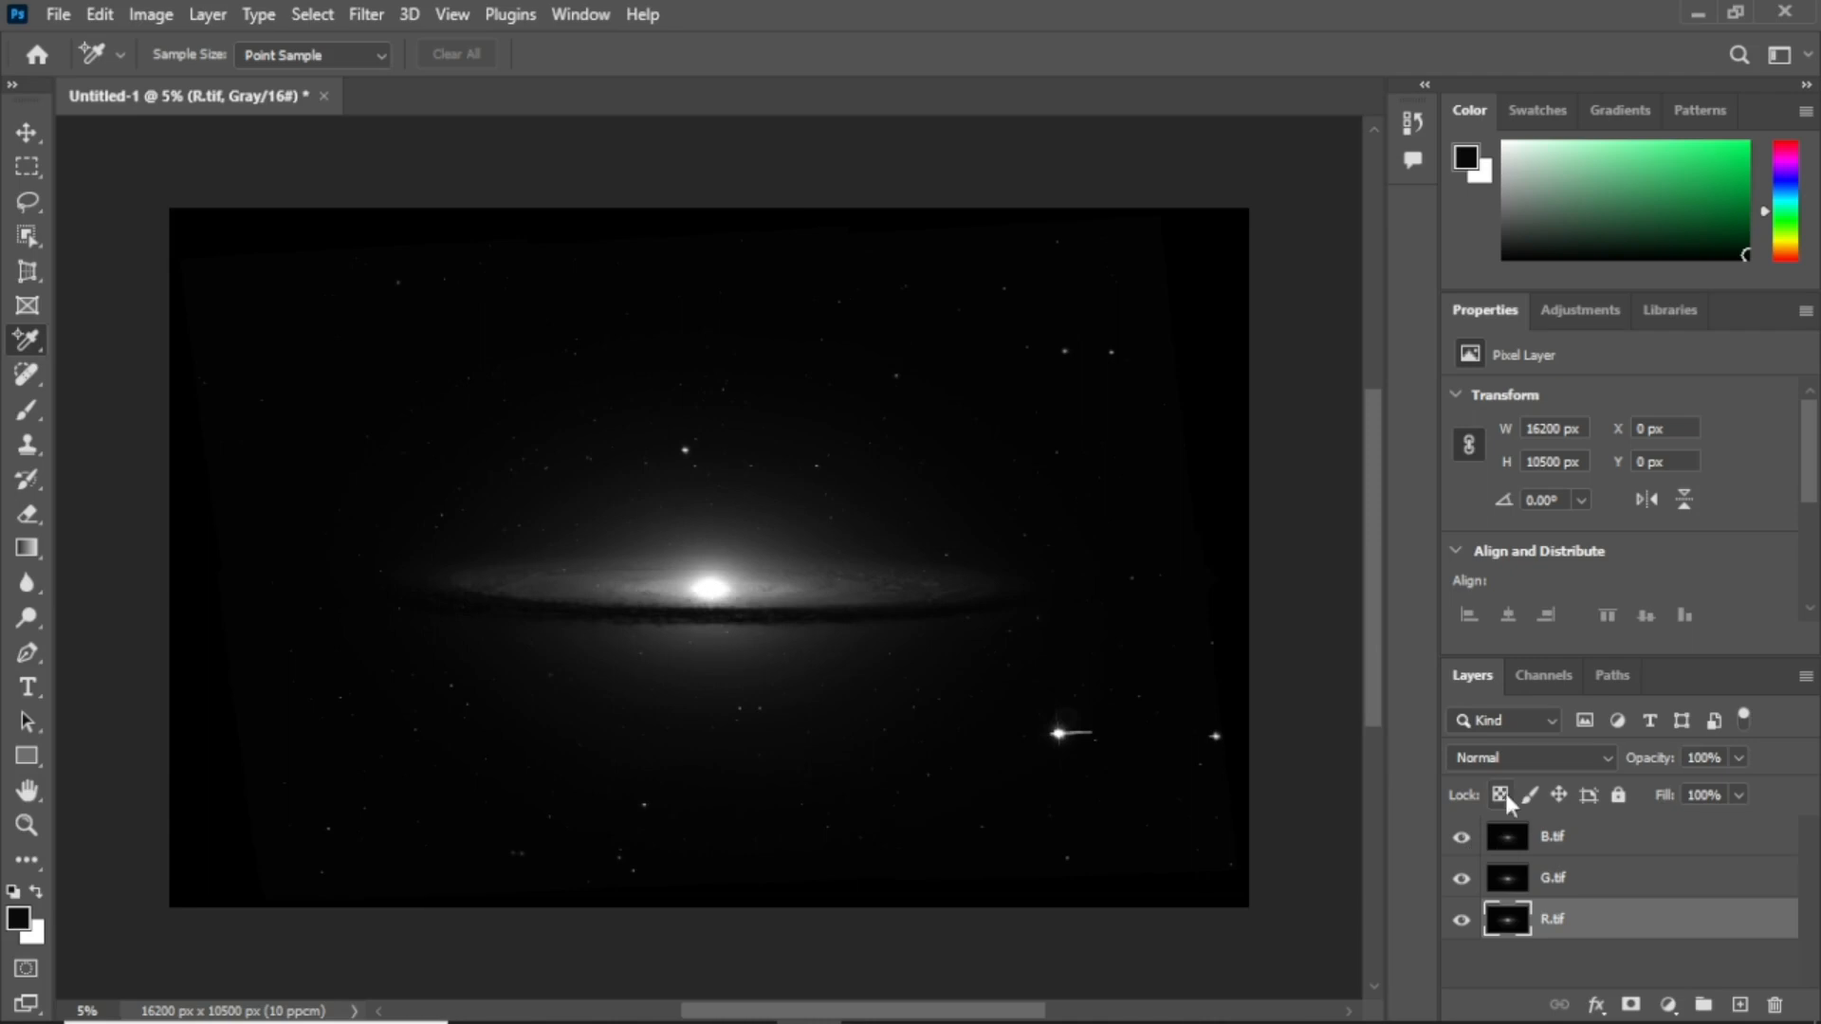
left_click(156, 13)
mouse_move(228, 45)
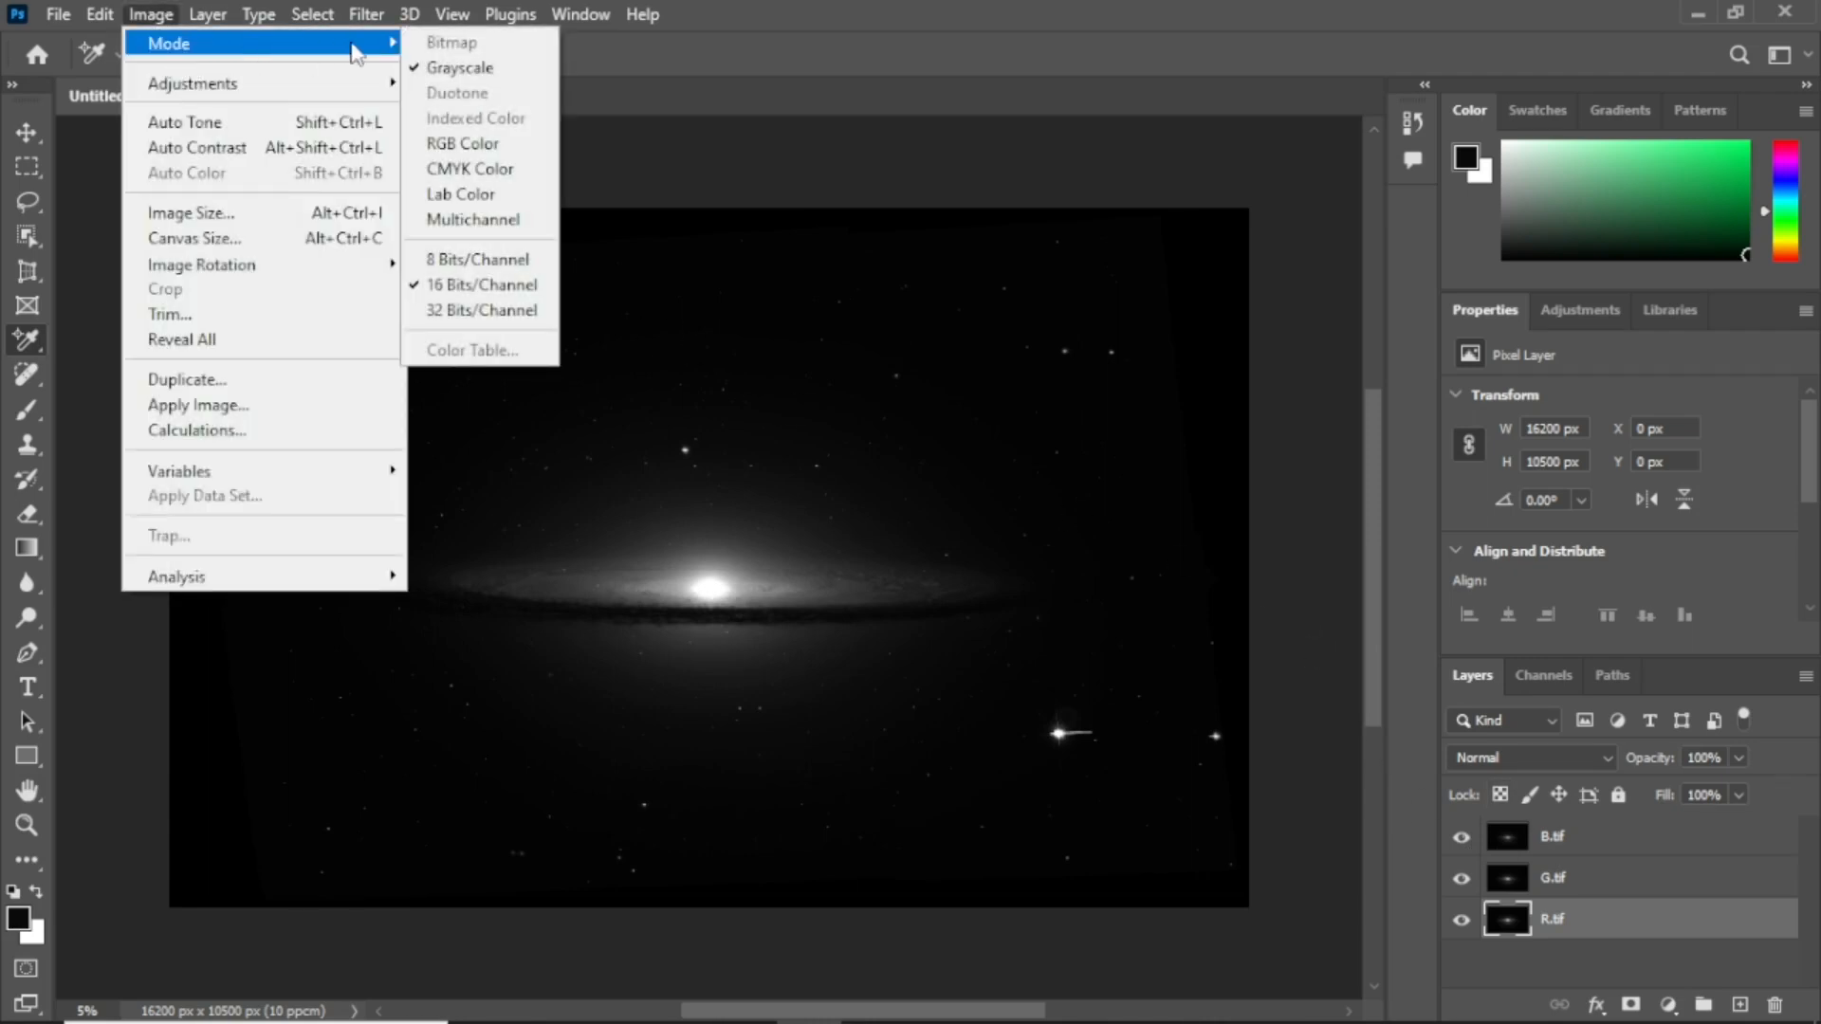
left_click(492, 155)
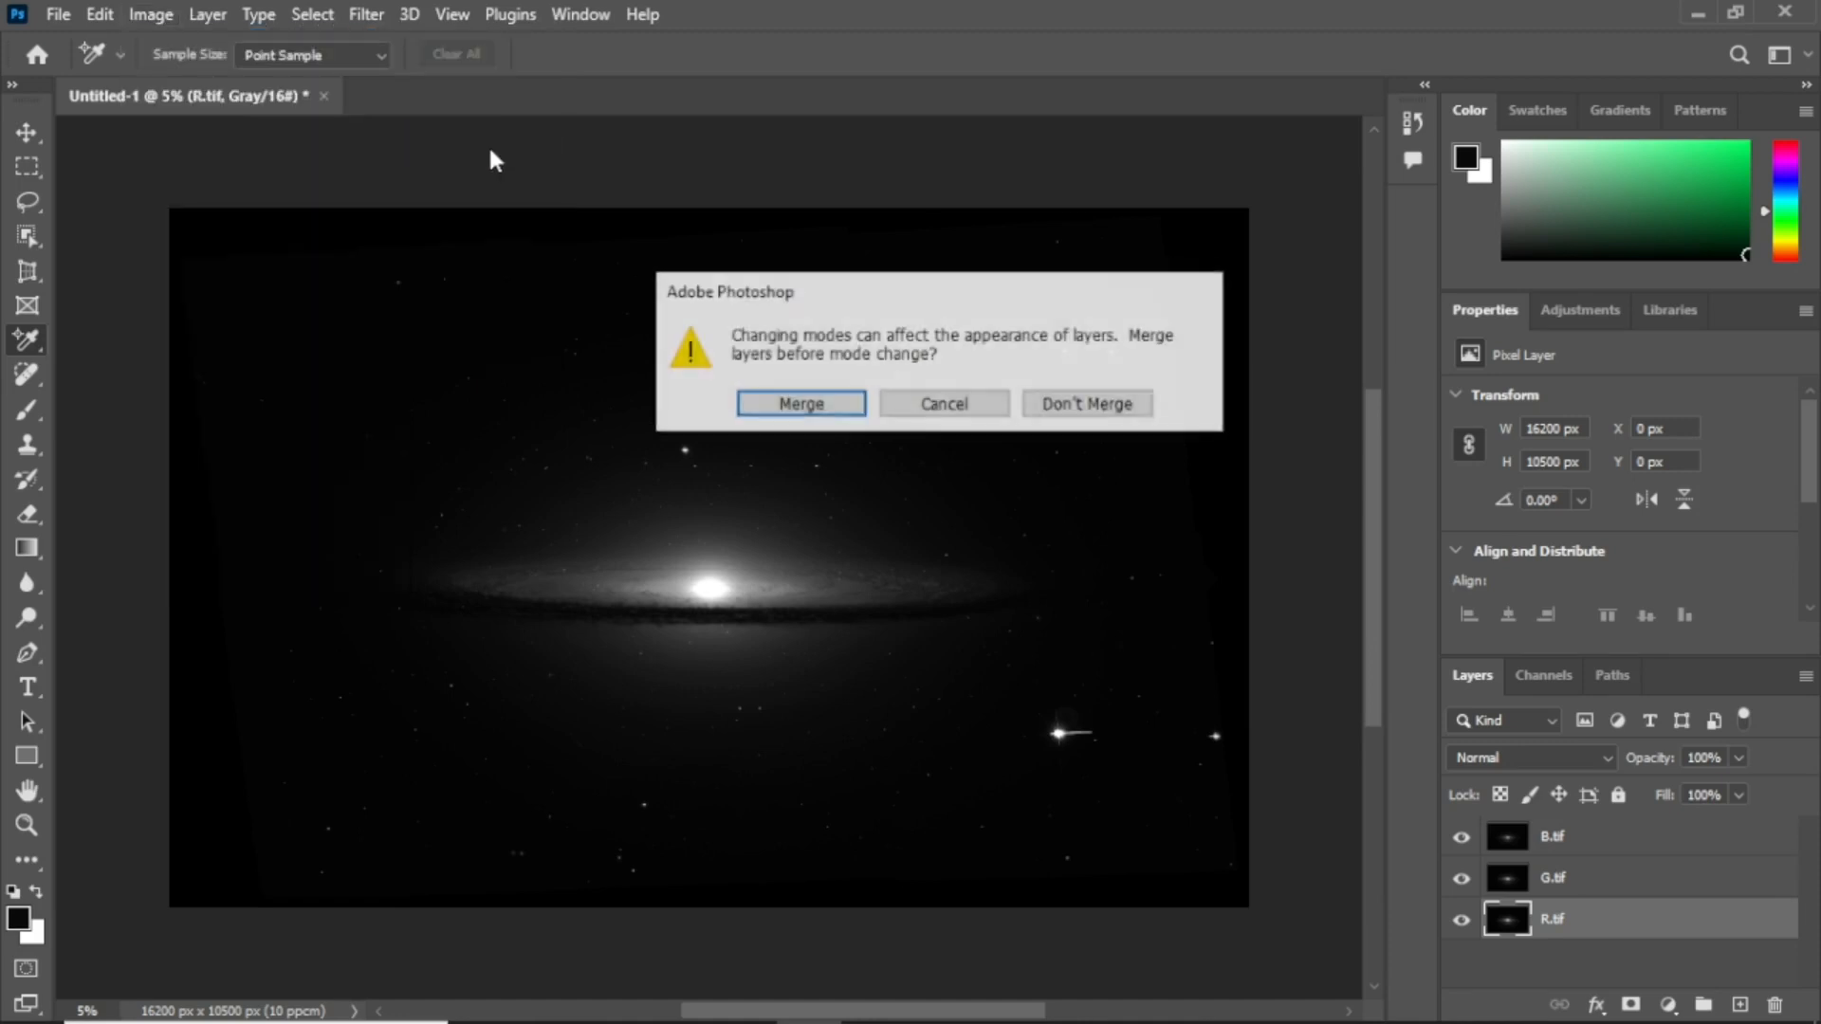
left_click(1119, 398)
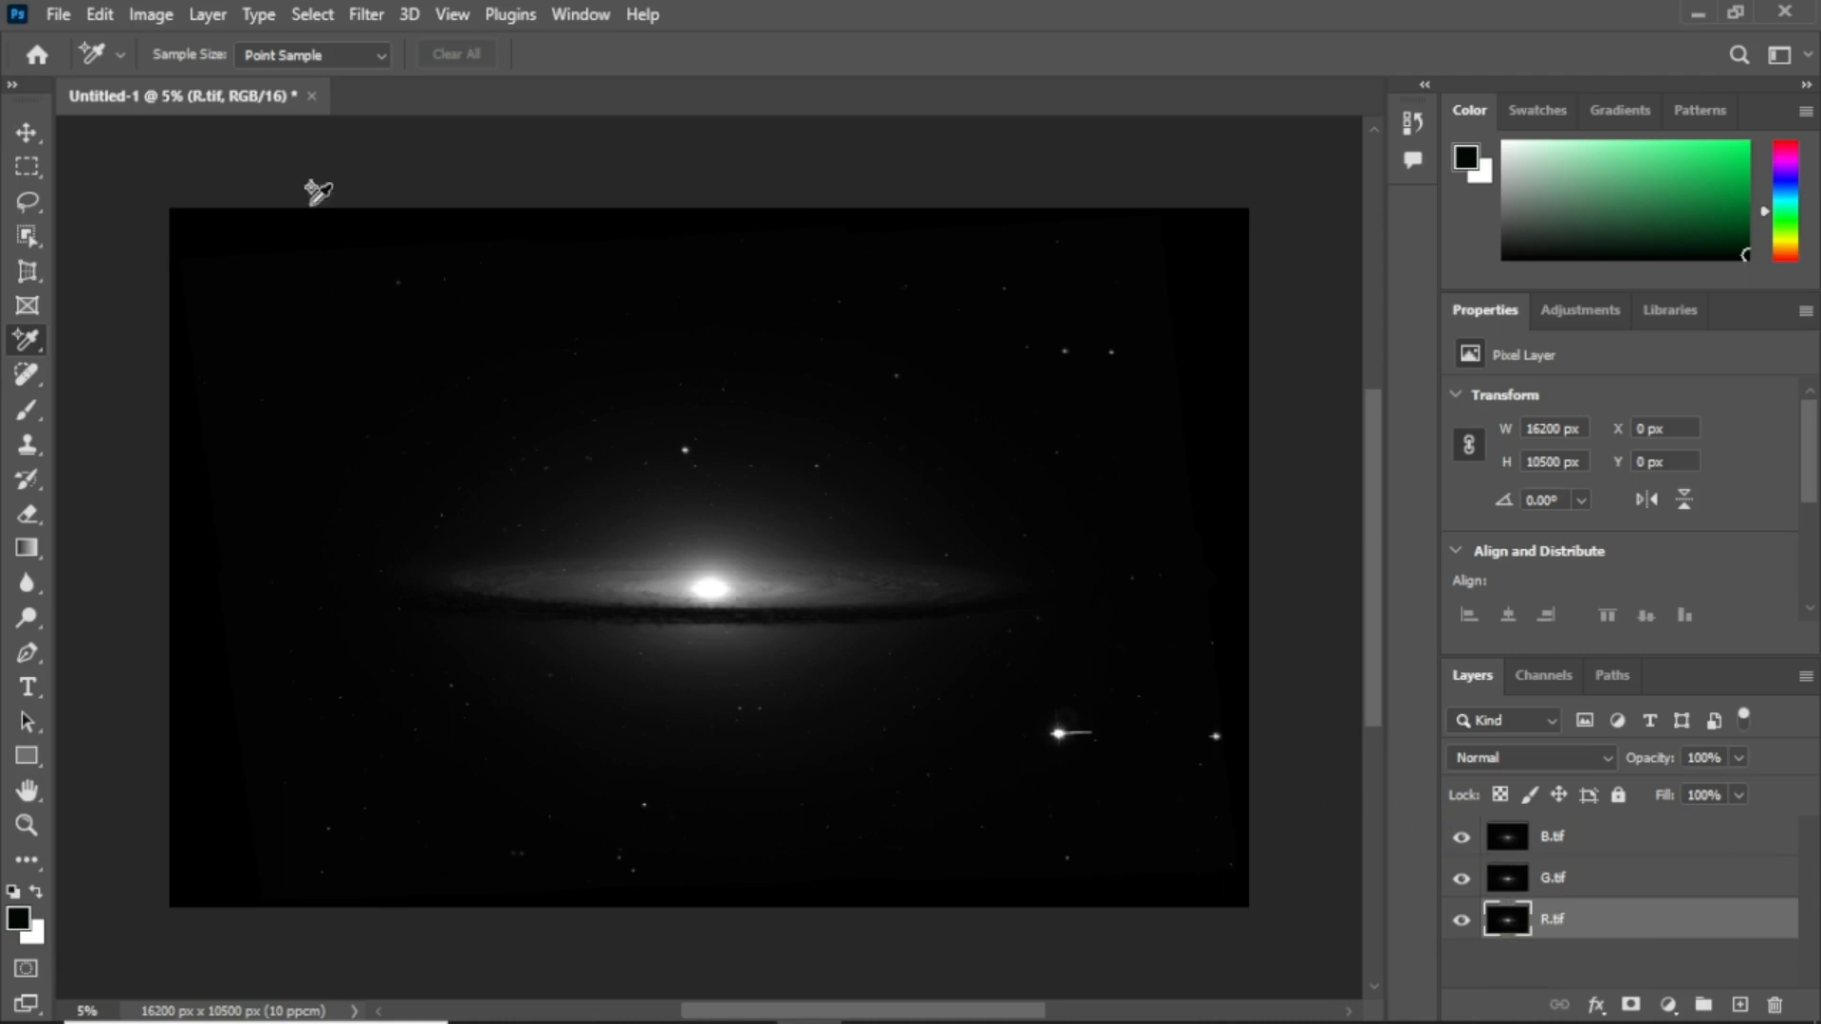
Add a Hue/Saturation adjustment layer above R.tif, using the previous layer to create a clipping mask
left_click(208, 15)
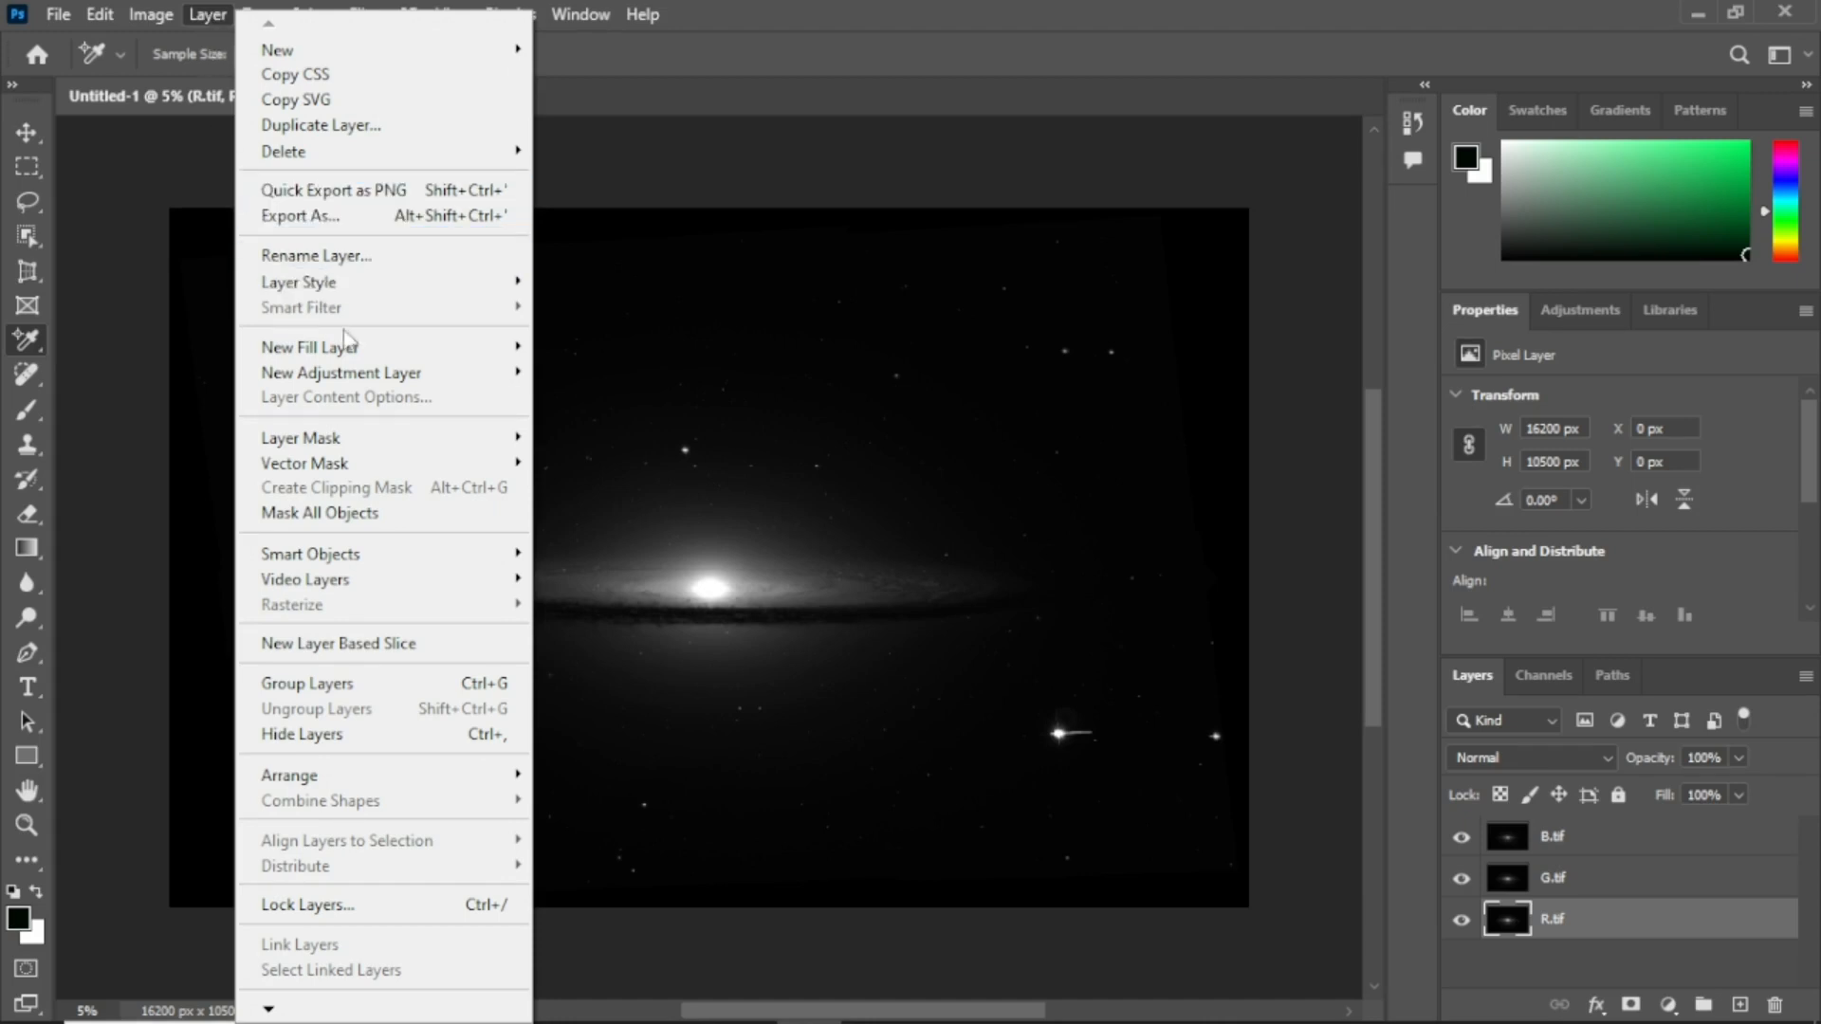
mouse_move(410, 381)
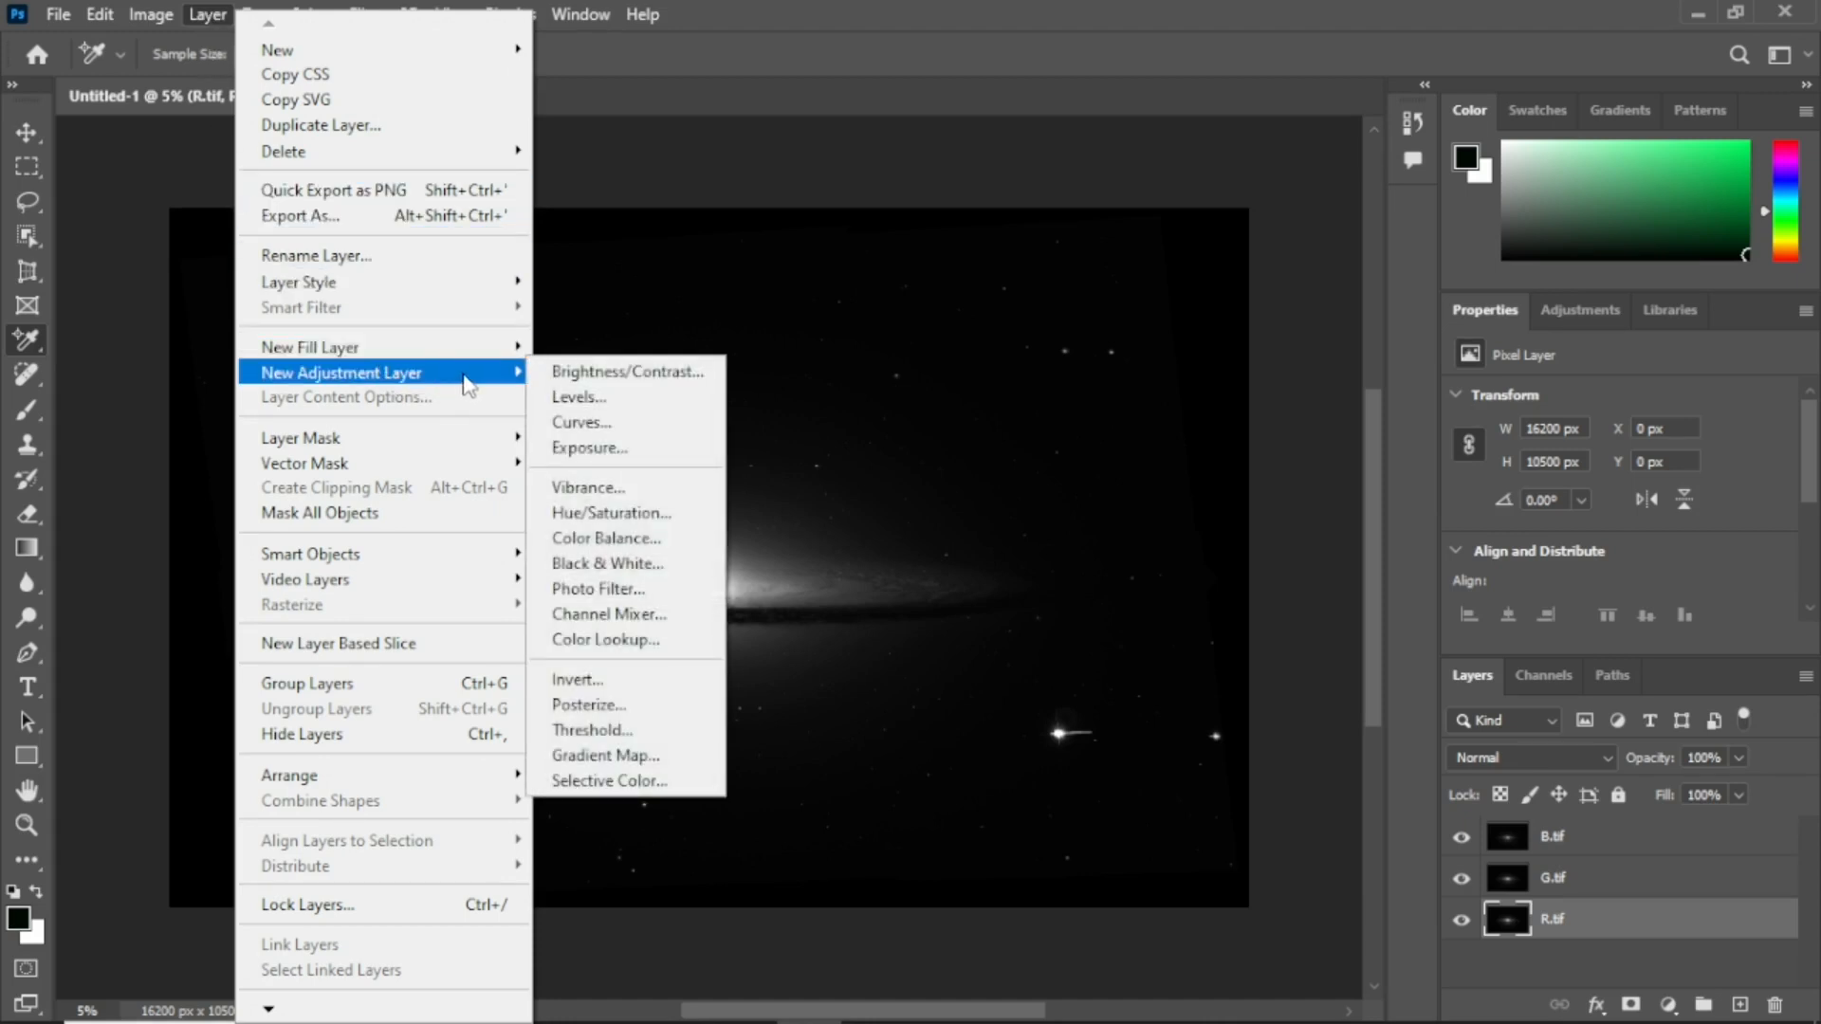
left_click(649, 515)
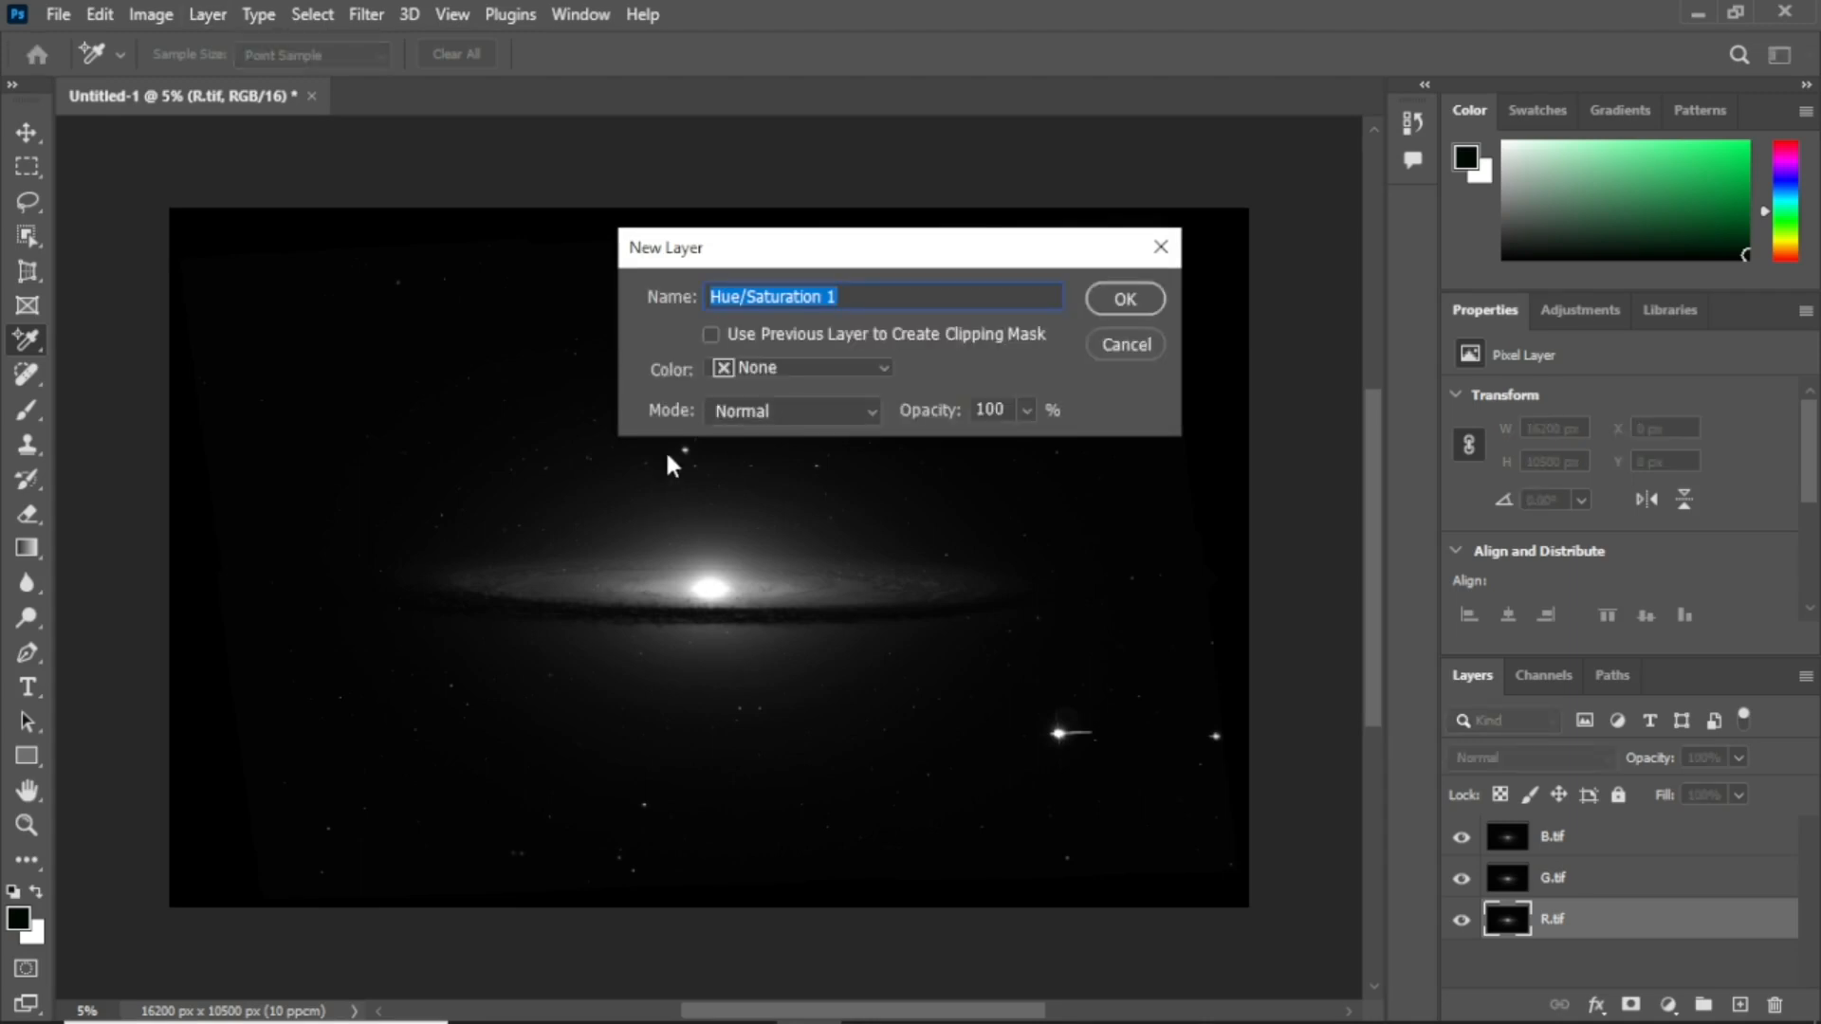
left_click(710, 336)
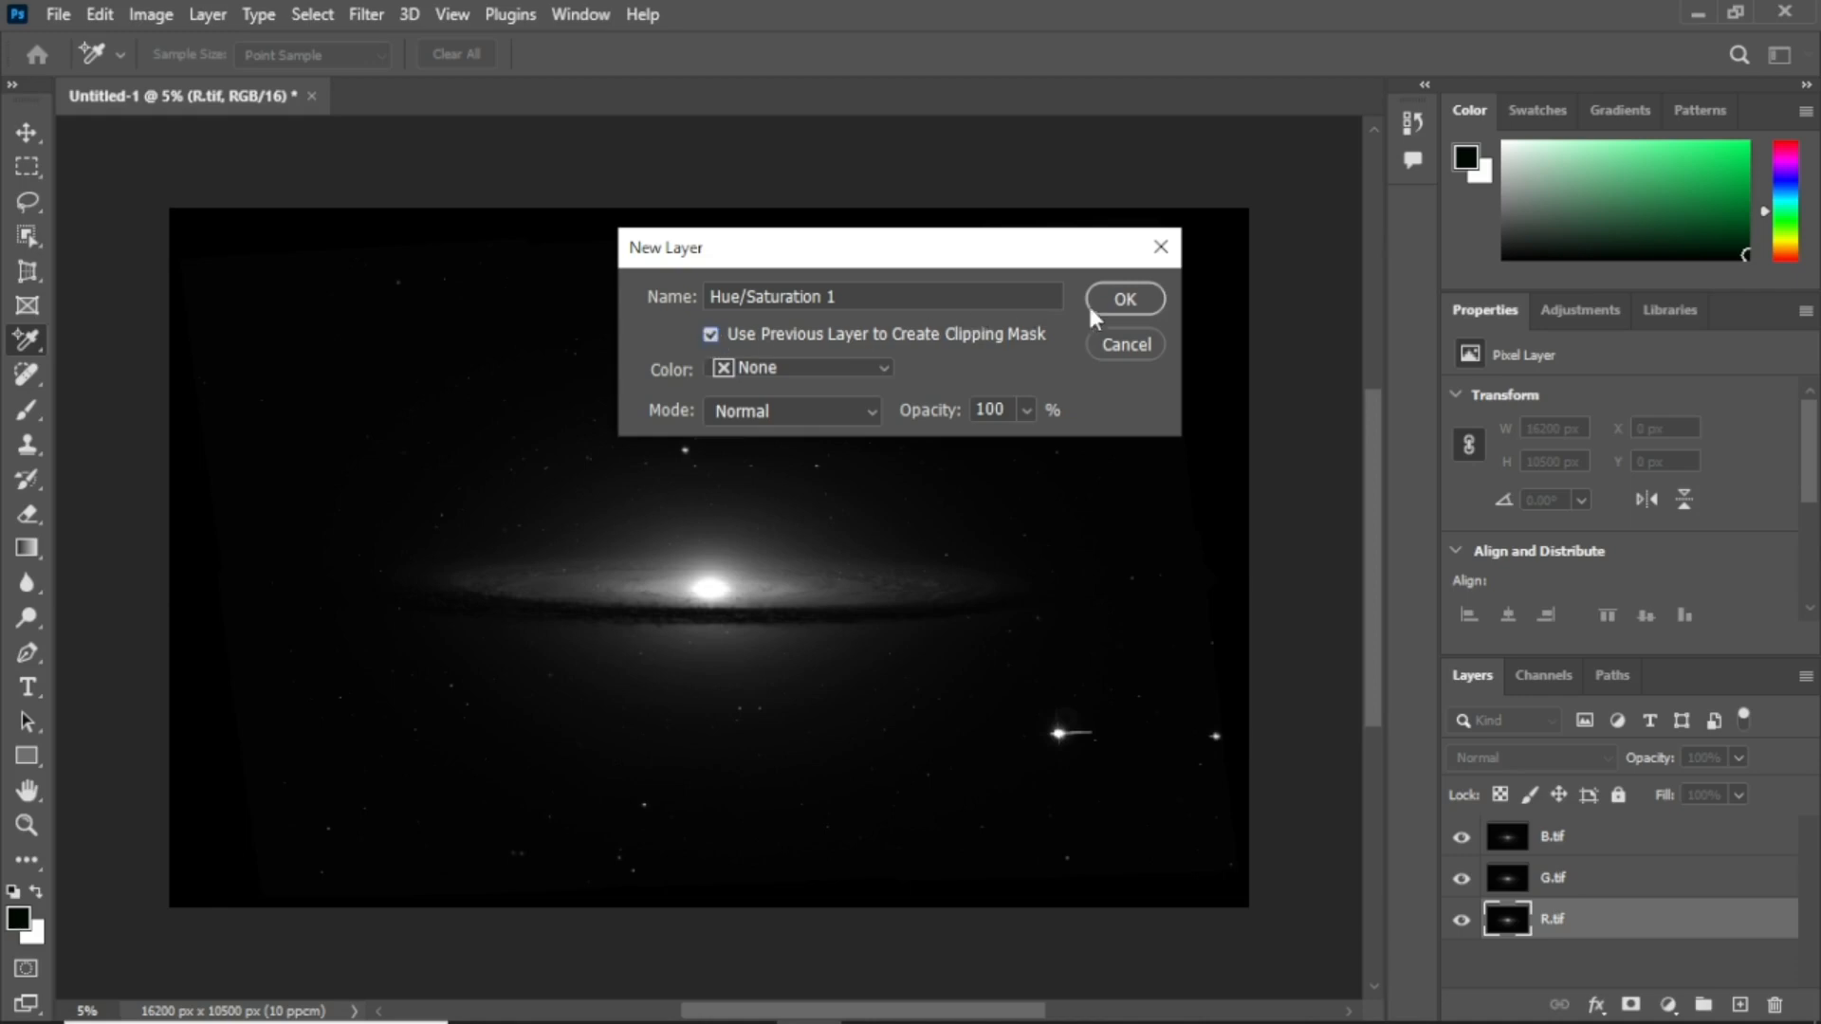
left_click(1115, 296)
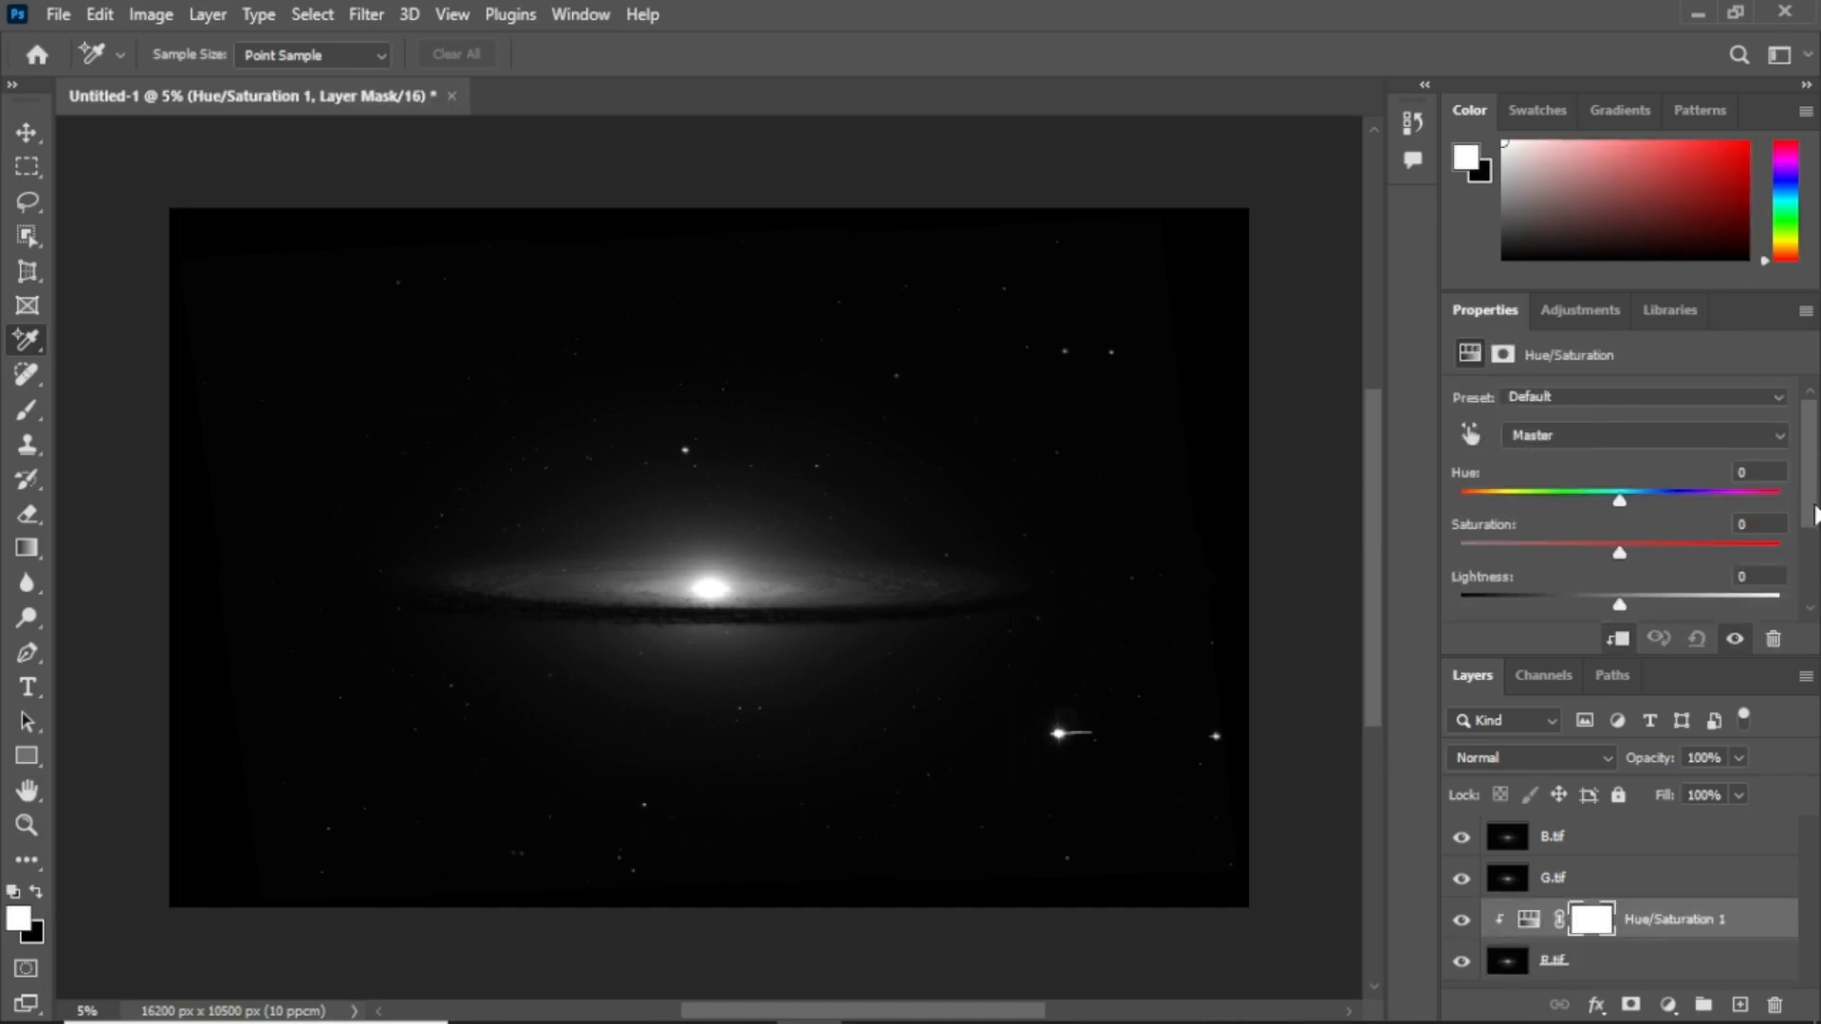
Hide the G.tif and B.tif layers and colorize R.tif through its Hue/Saturation layer with a hue of 0
left_click_drag(1813, 512, 1813, 583)
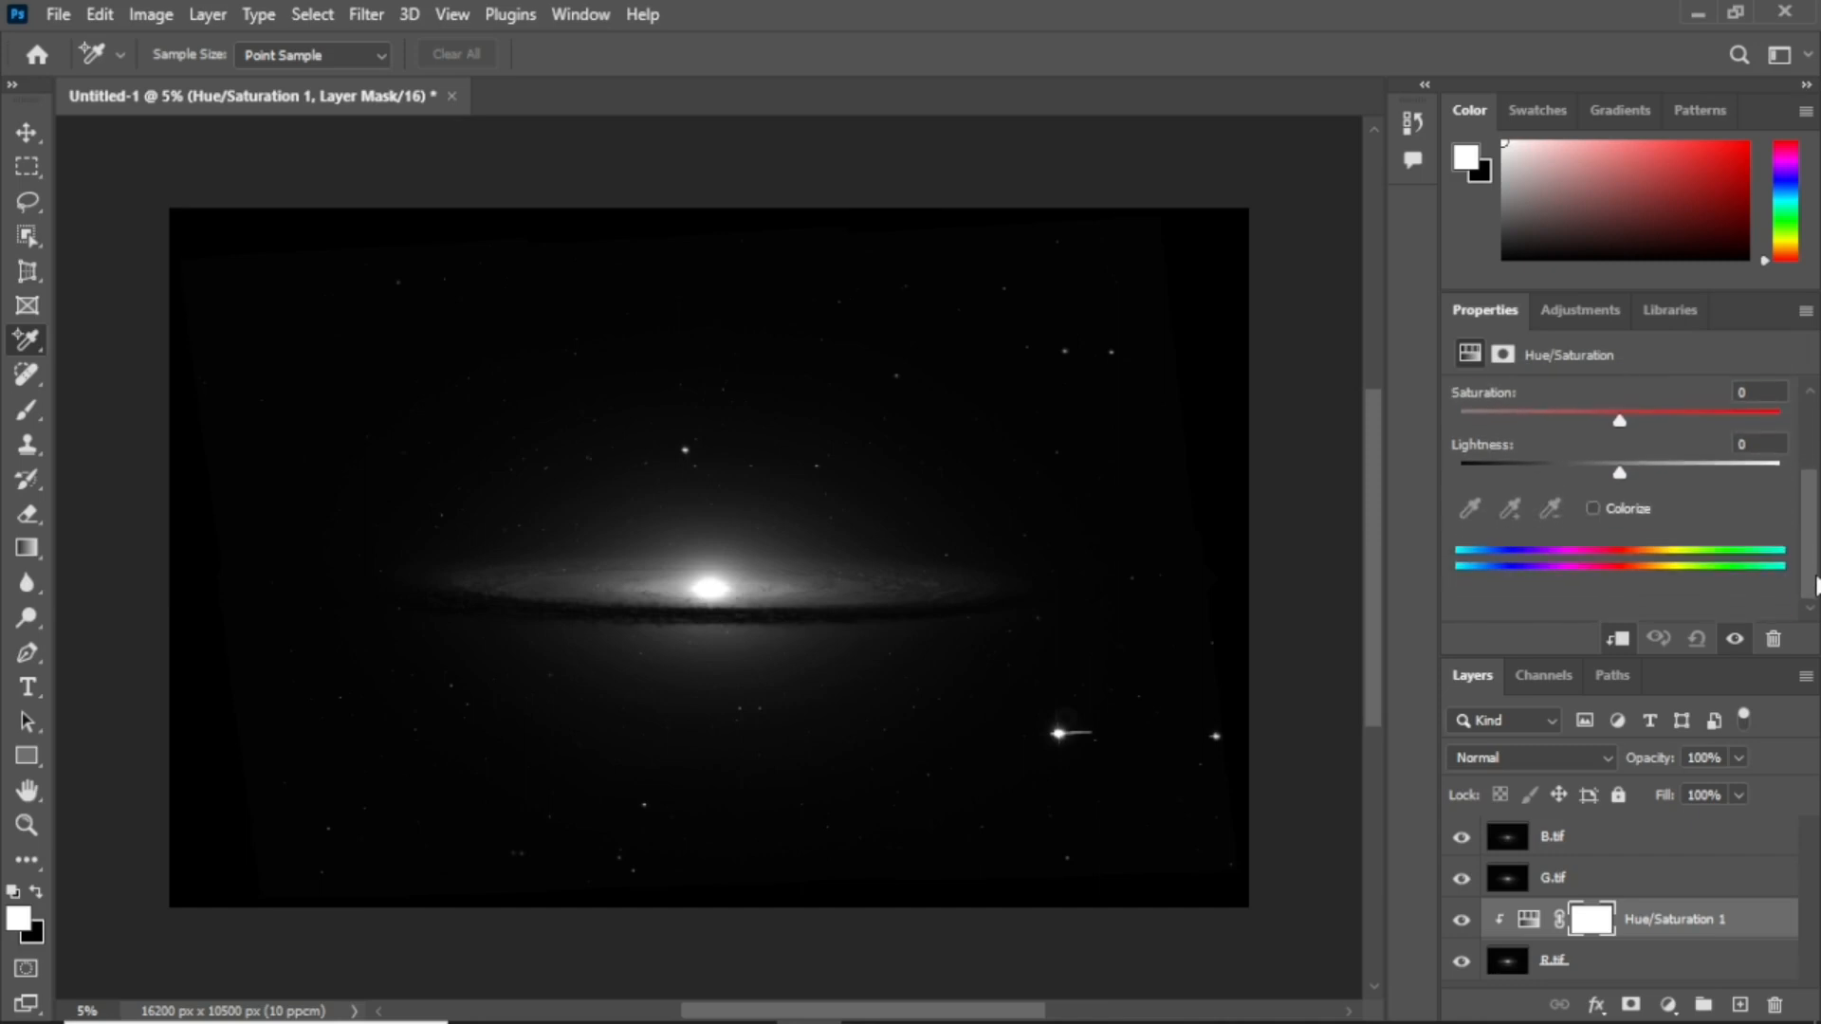
left_click(1592, 509)
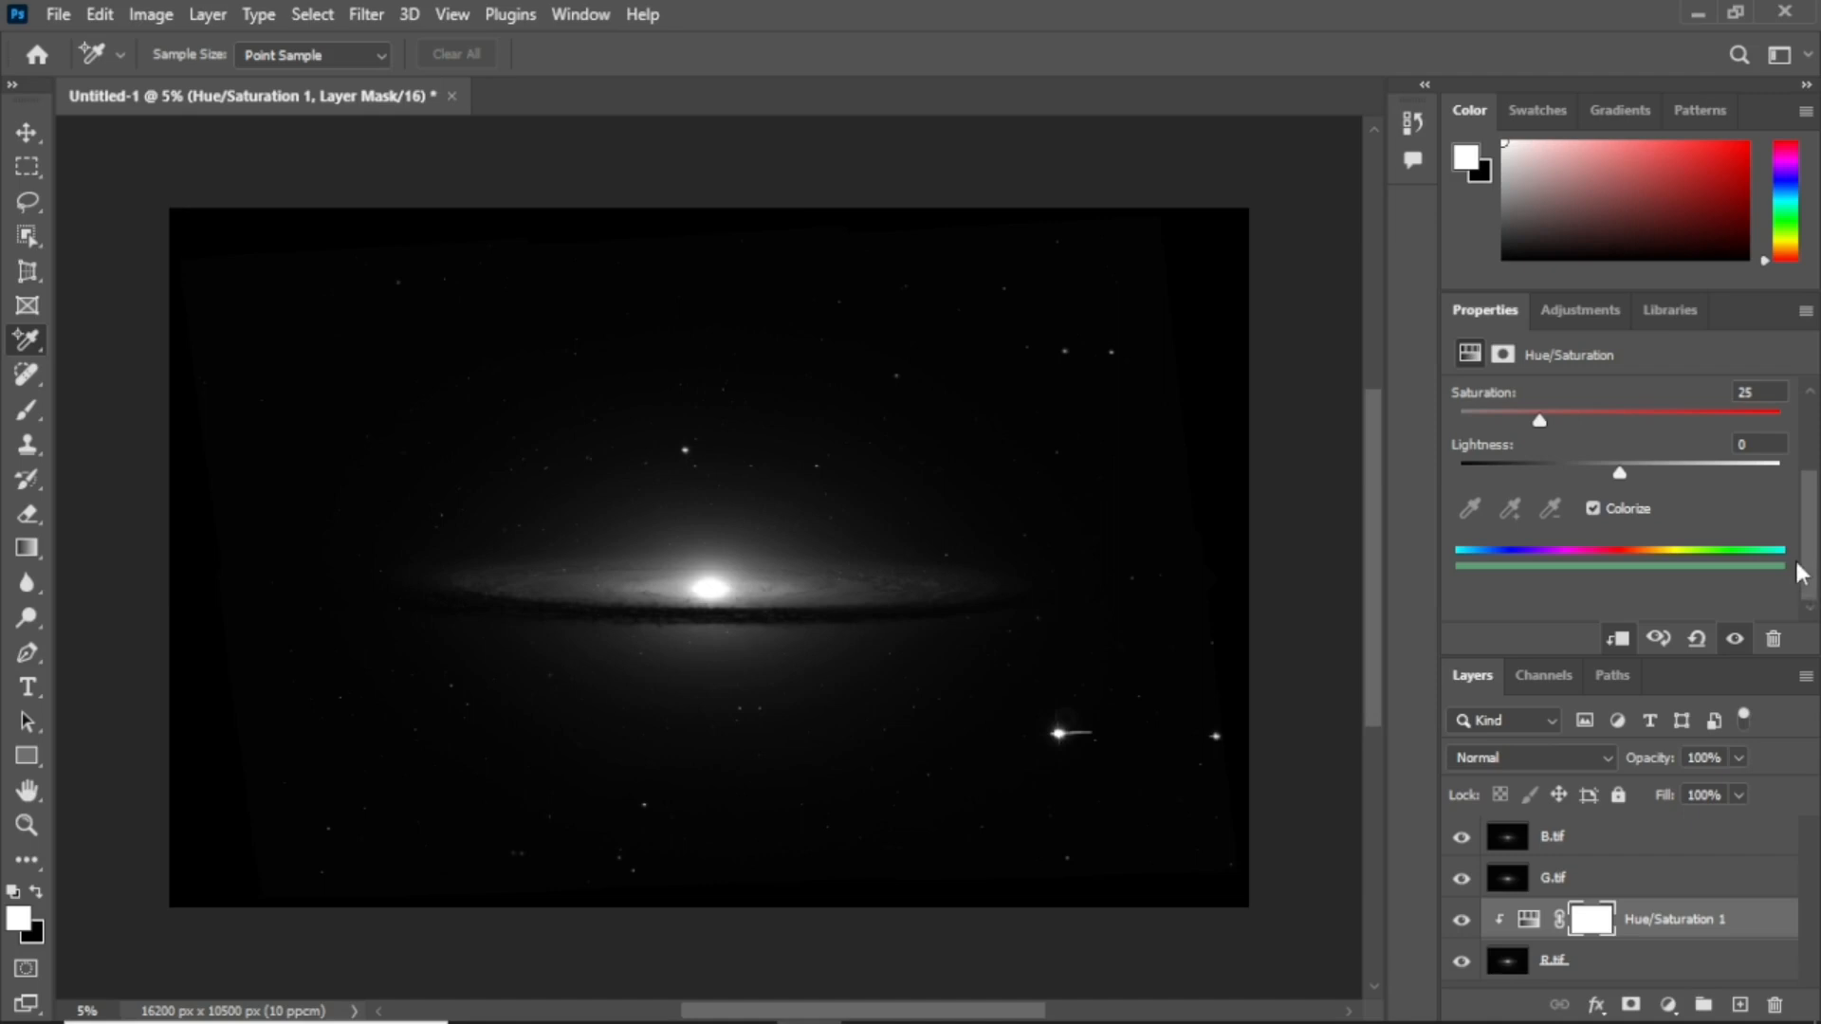
scroll(1813, 574, "up", 1)
scroll(1813, 574, "down", 1)
left_click(1463, 879)
left_click(1461, 838)
scroll(1813, 588, "up", 2)
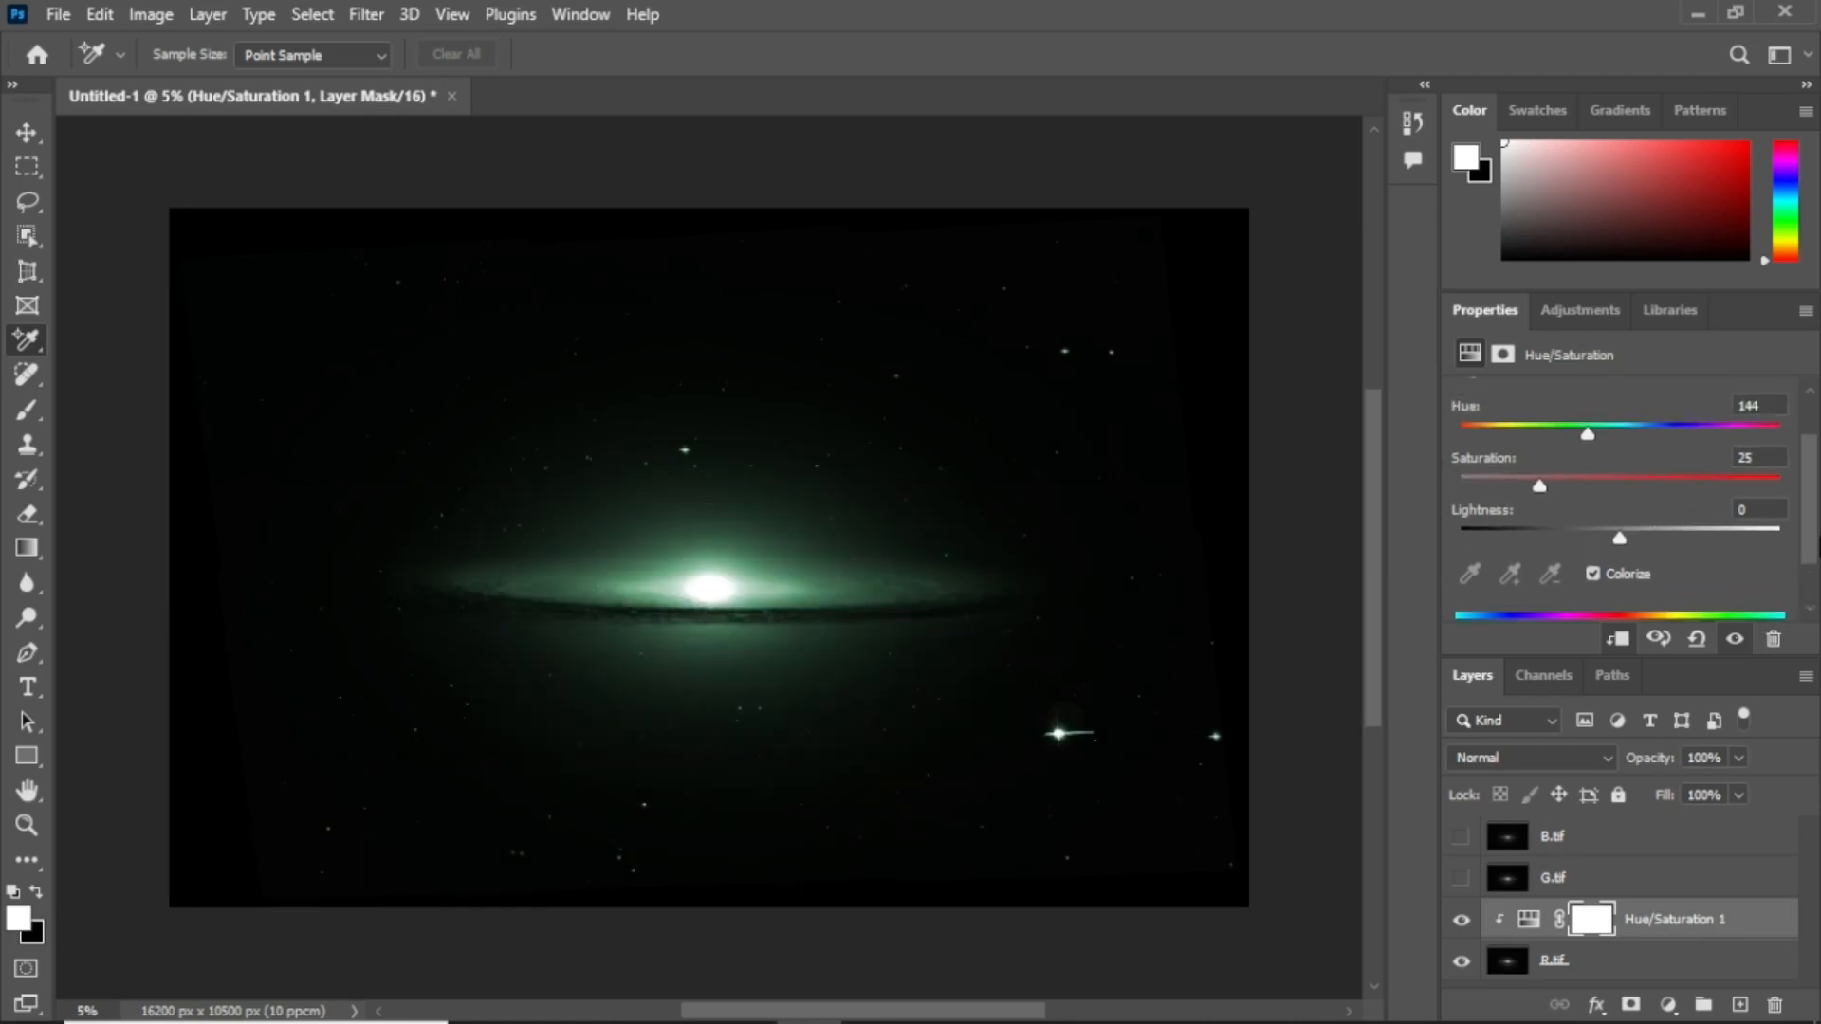
scroll(1813, 588, "up", 1)
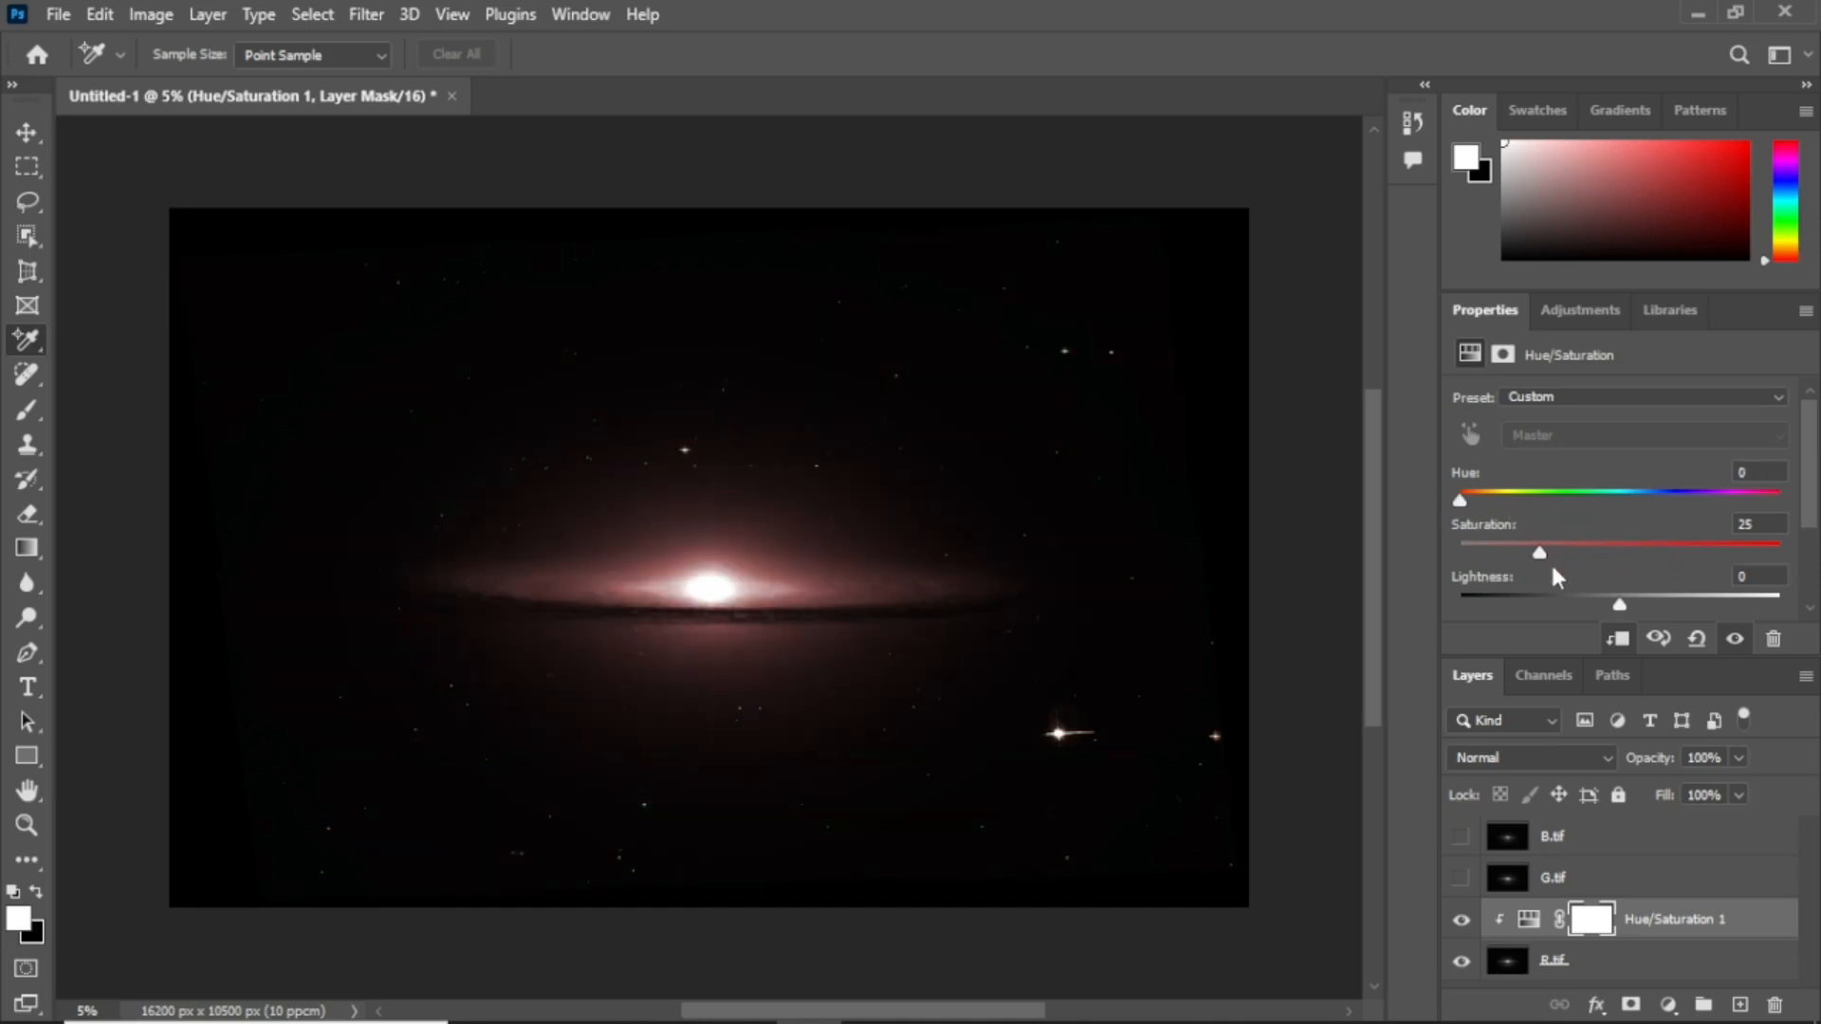
Set the saturation to 100 and the lightness to -50 on the Hue/Saturation layer clipped to R.tif
left_click_drag(1540, 554, 1797, 557)
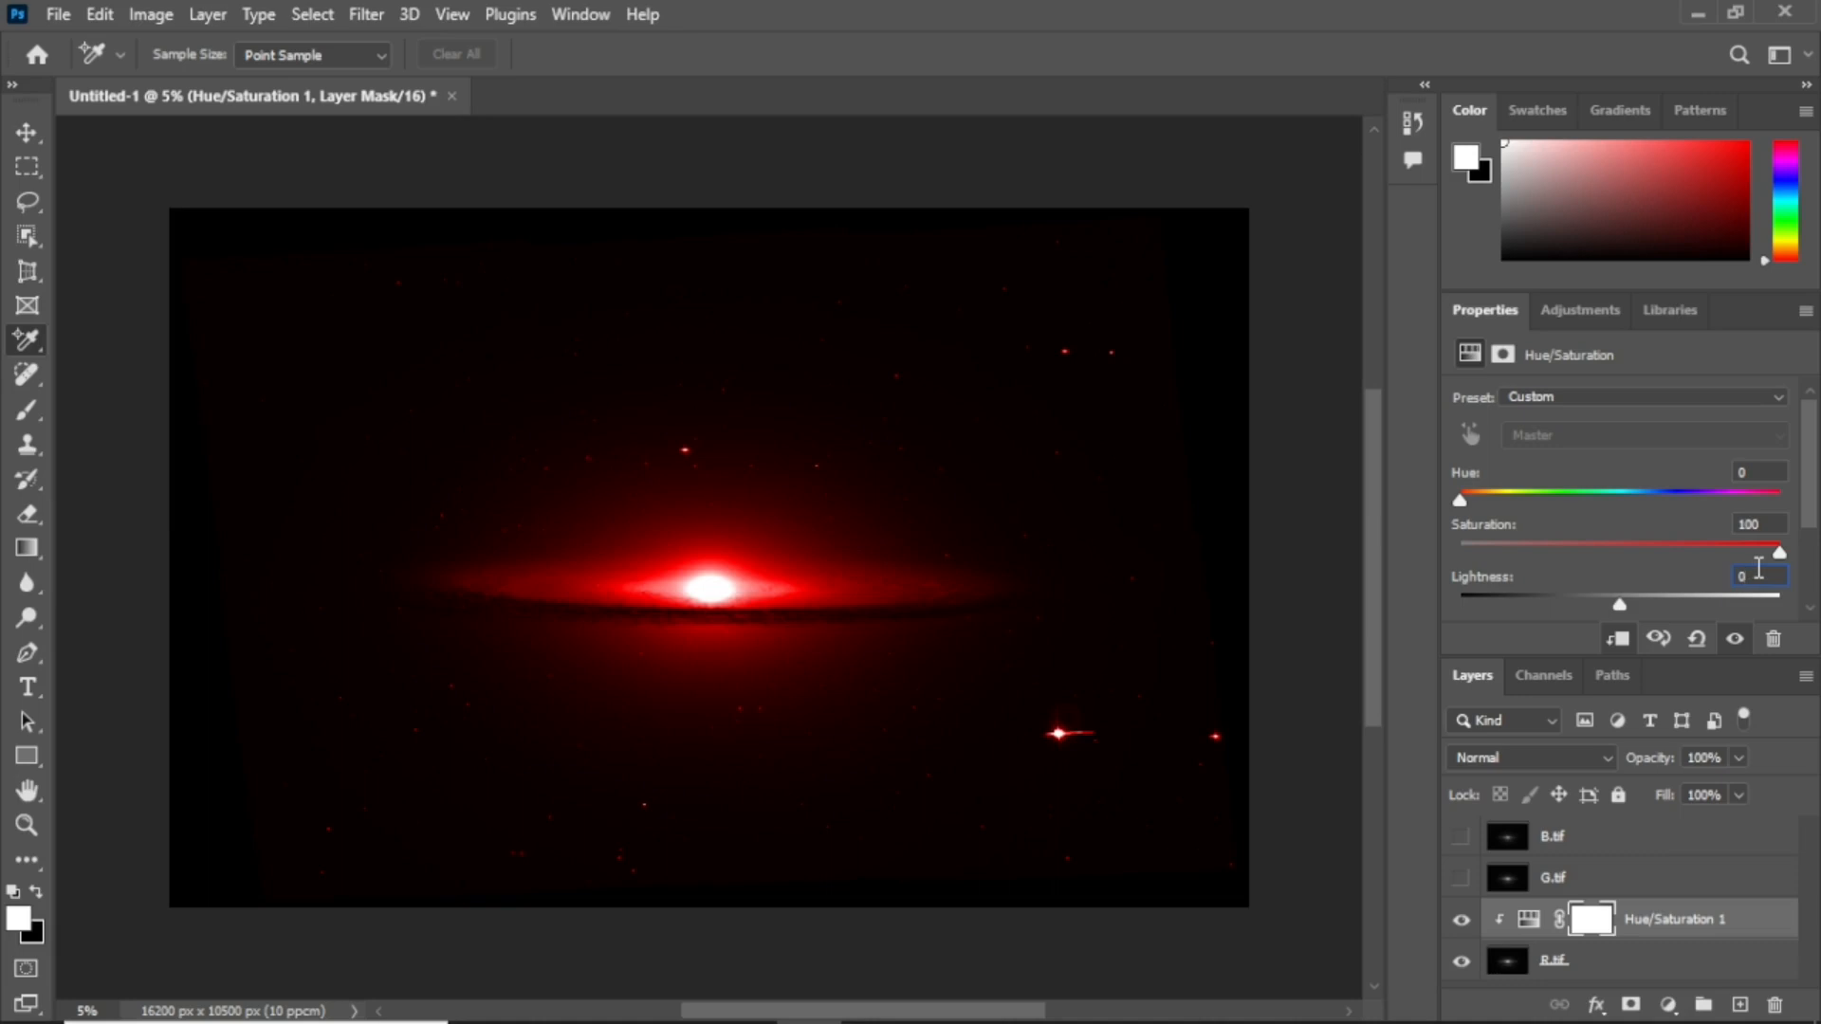
left_click(1758, 569)
type("-50")
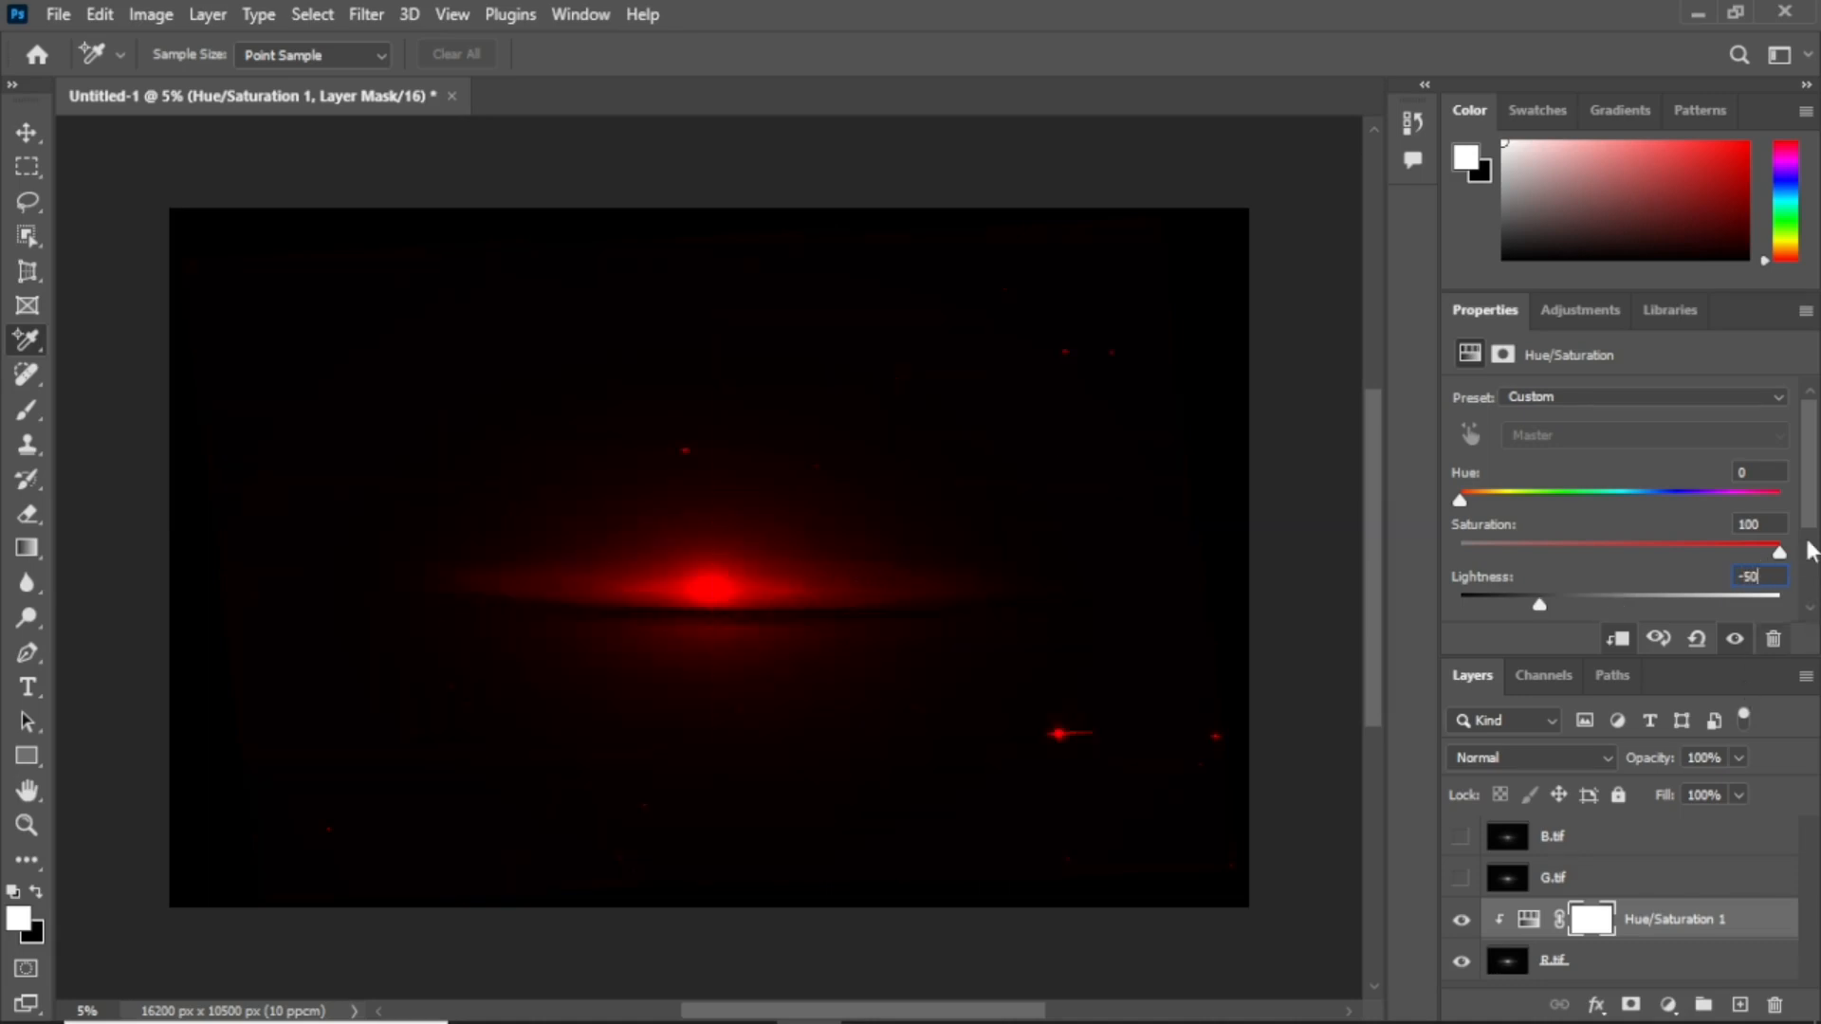
scroll(1814, 508, "down", 2)
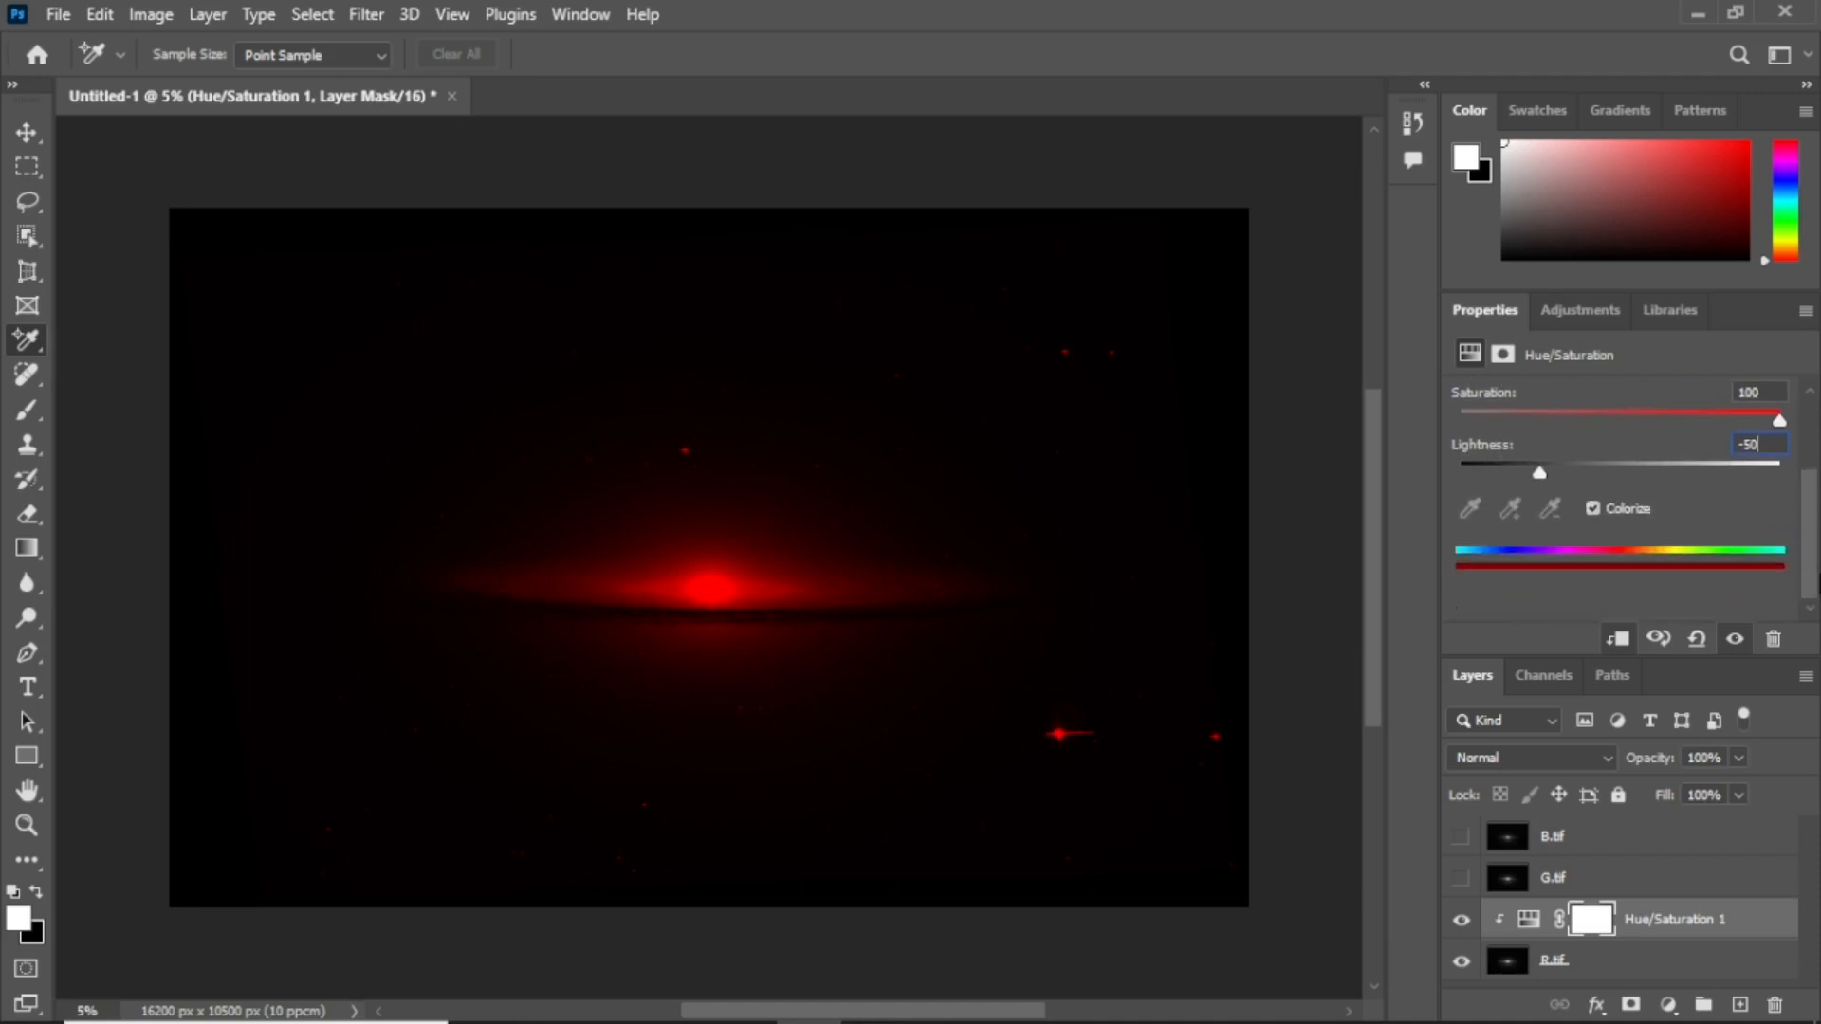
scroll(1809, 503, "up", 2)
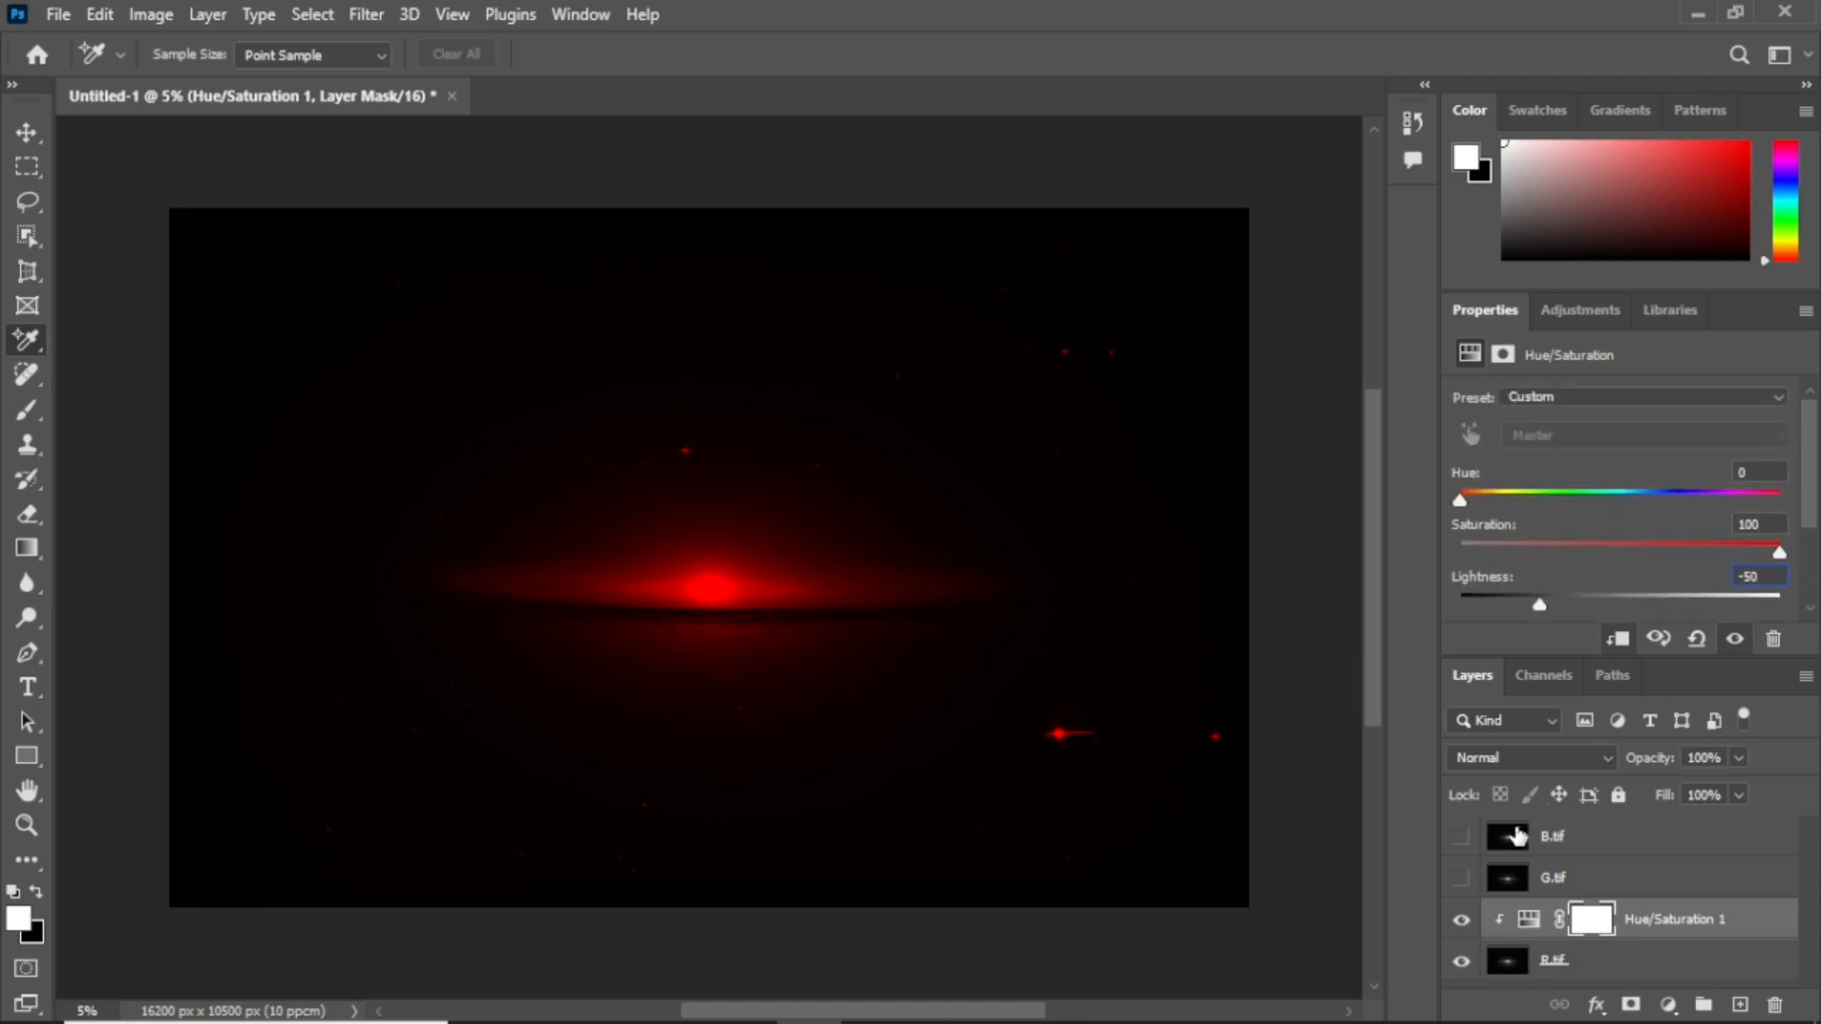
Show the G.tif layer and hide R.tif together with its Hue/Saturation 1 adjustment layer
left_click(1458, 878)
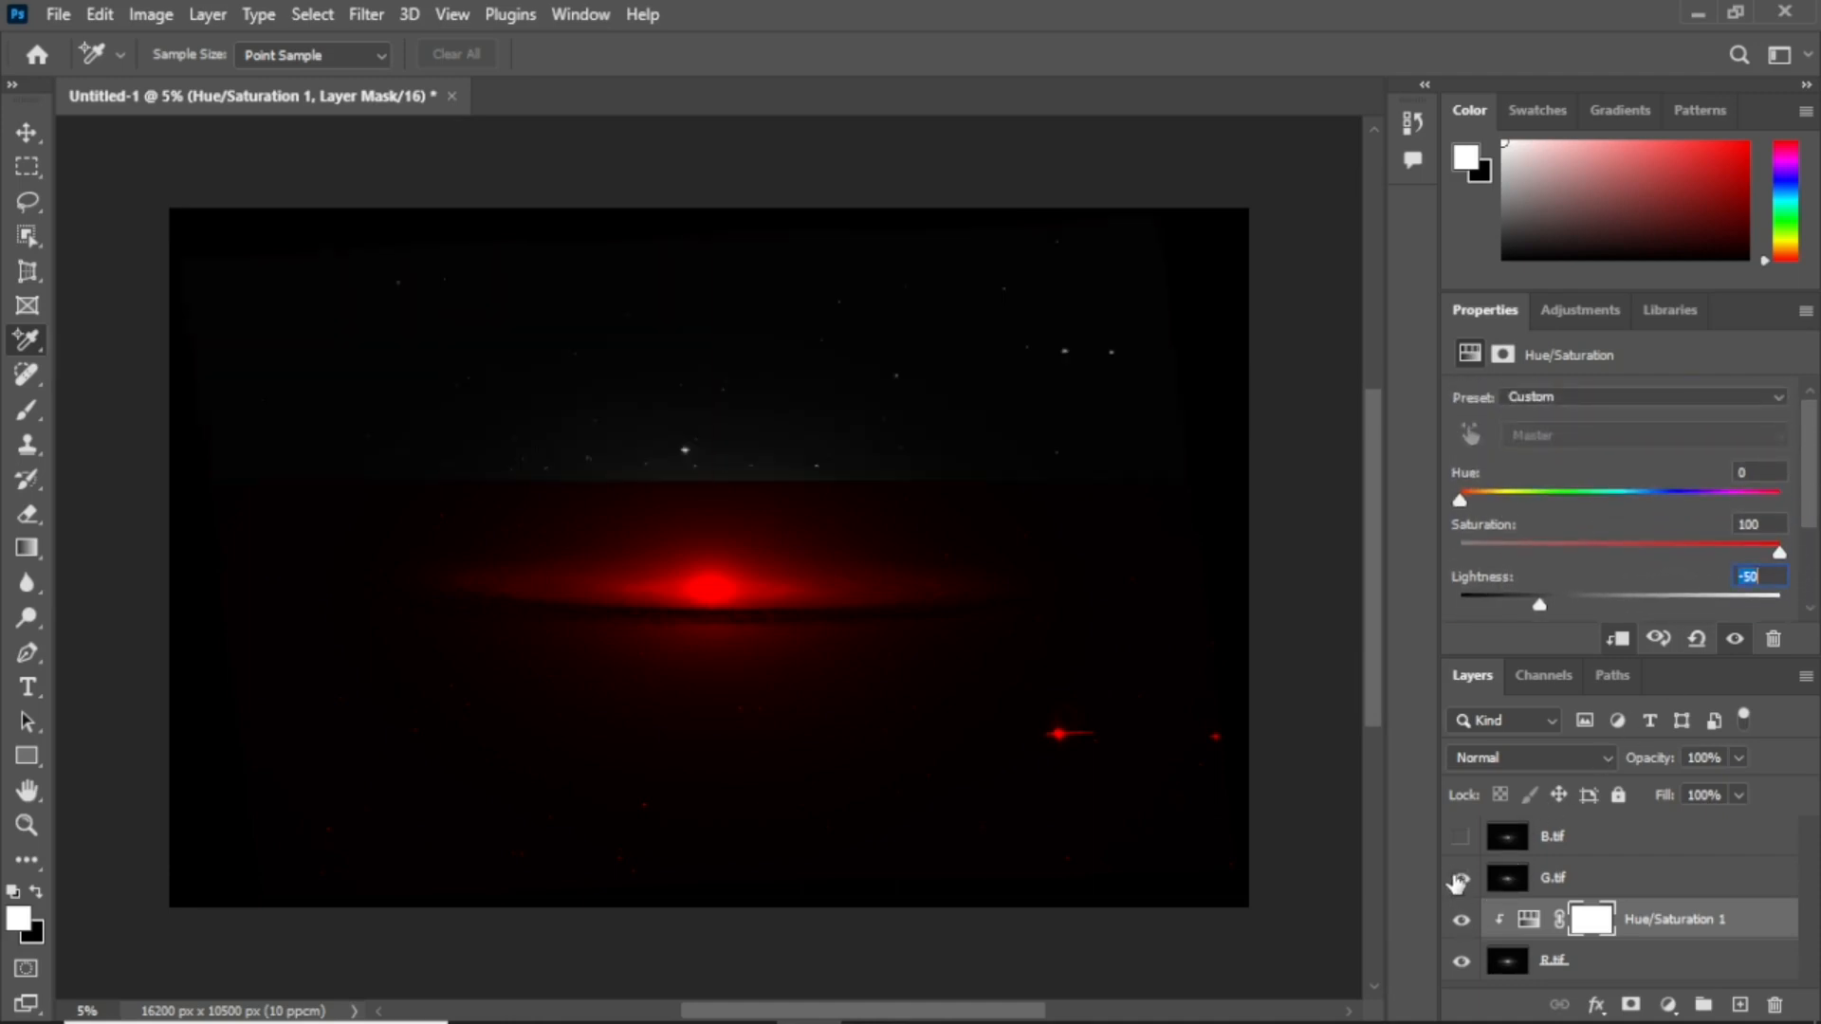
left_click(1462, 920)
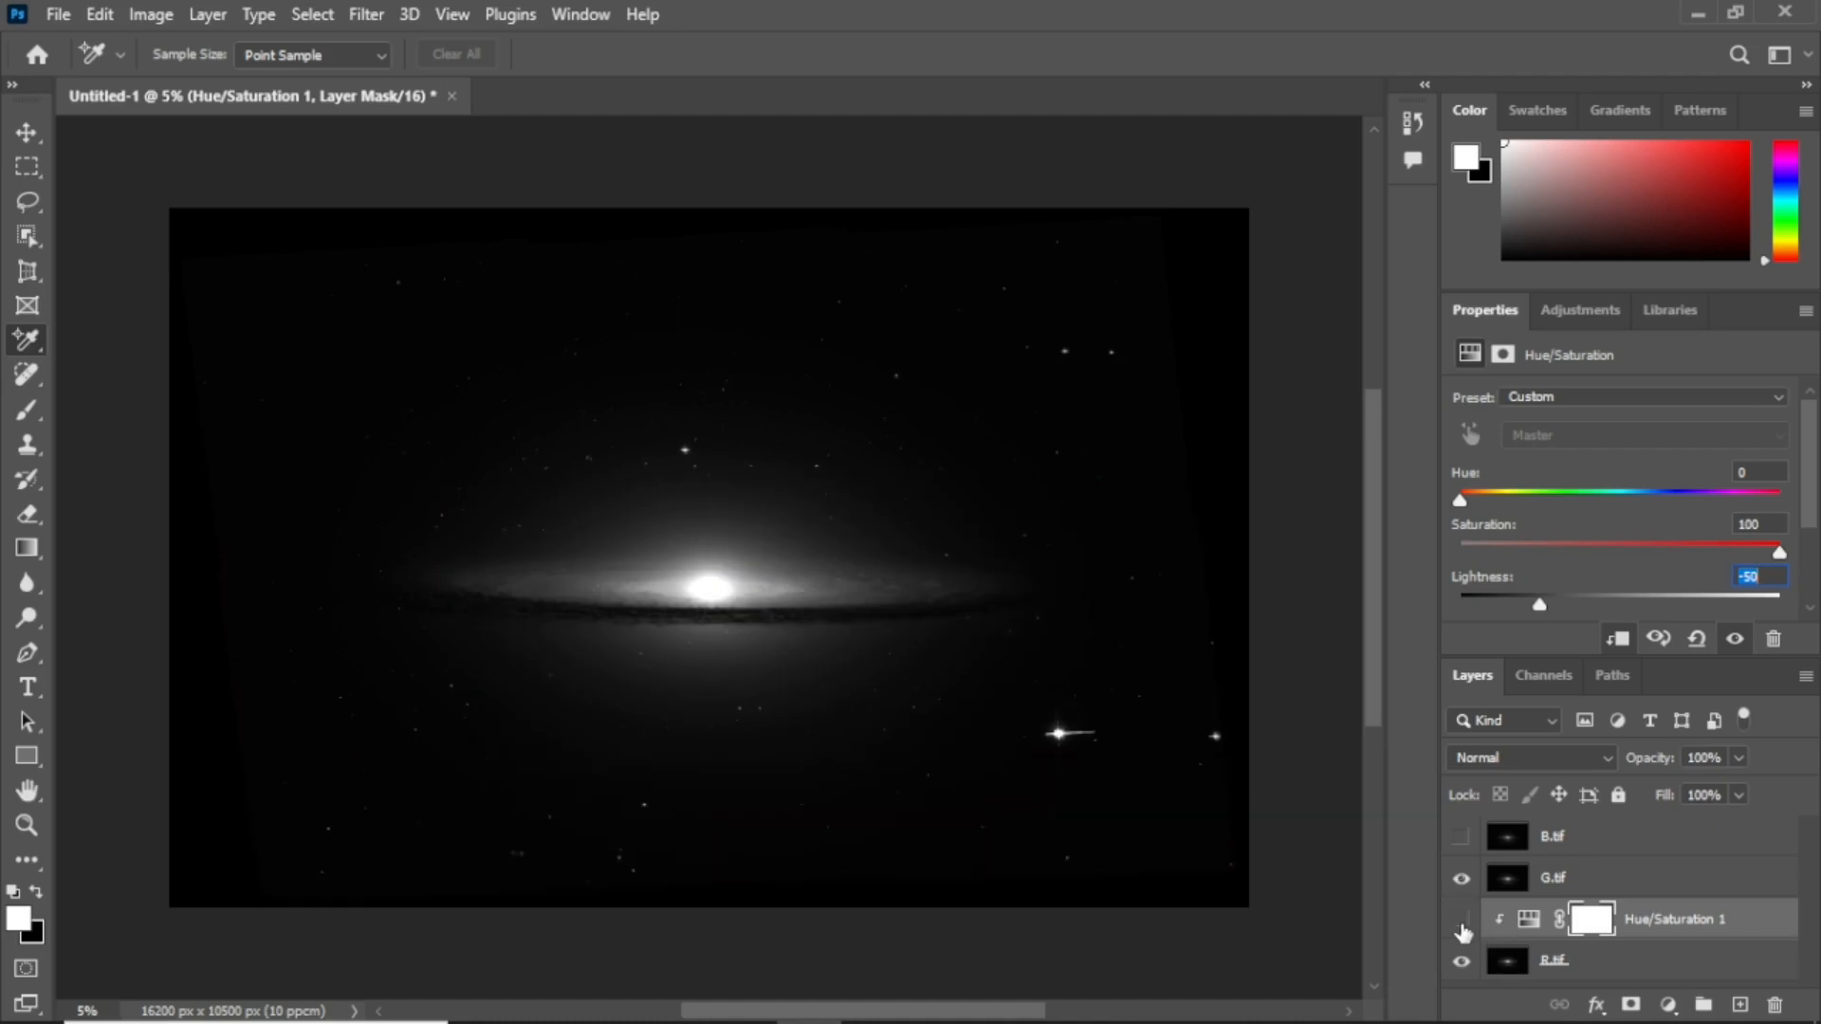
left_click(1461, 960)
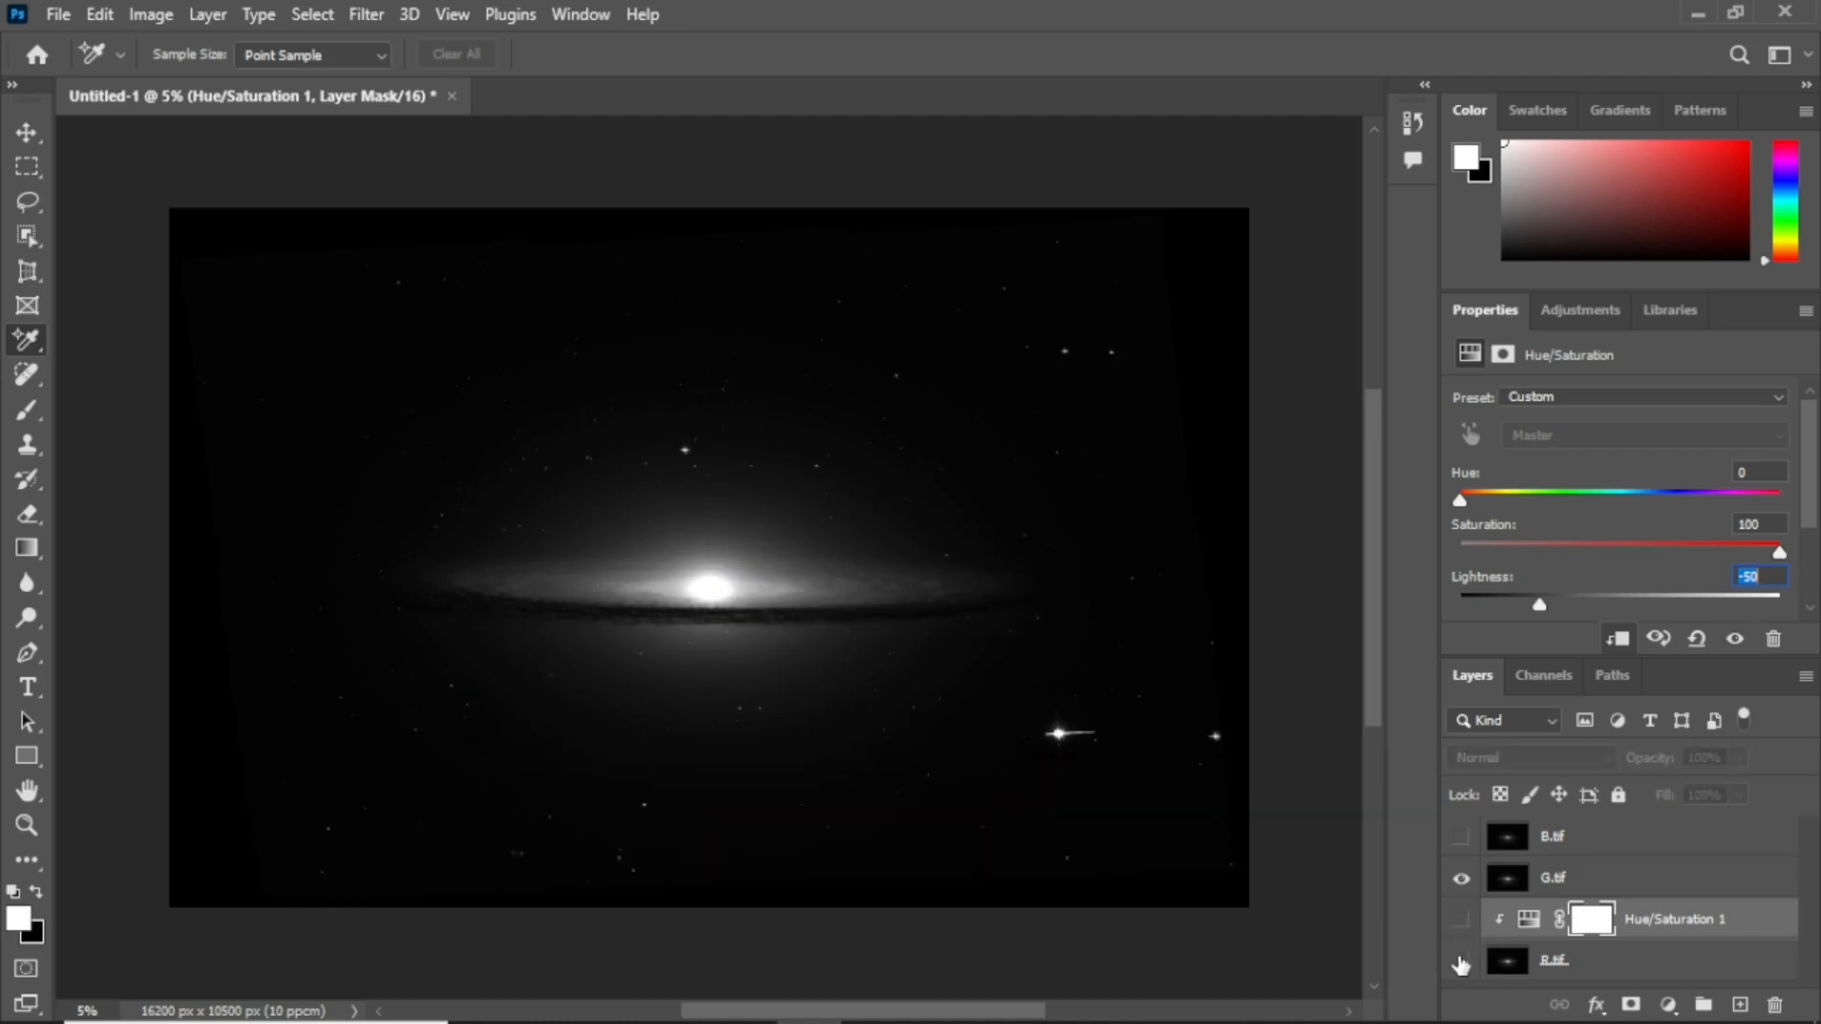
Add a Hue/Saturation adjustment layer above G.tif, clipped to that layer
left_click(1575, 881)
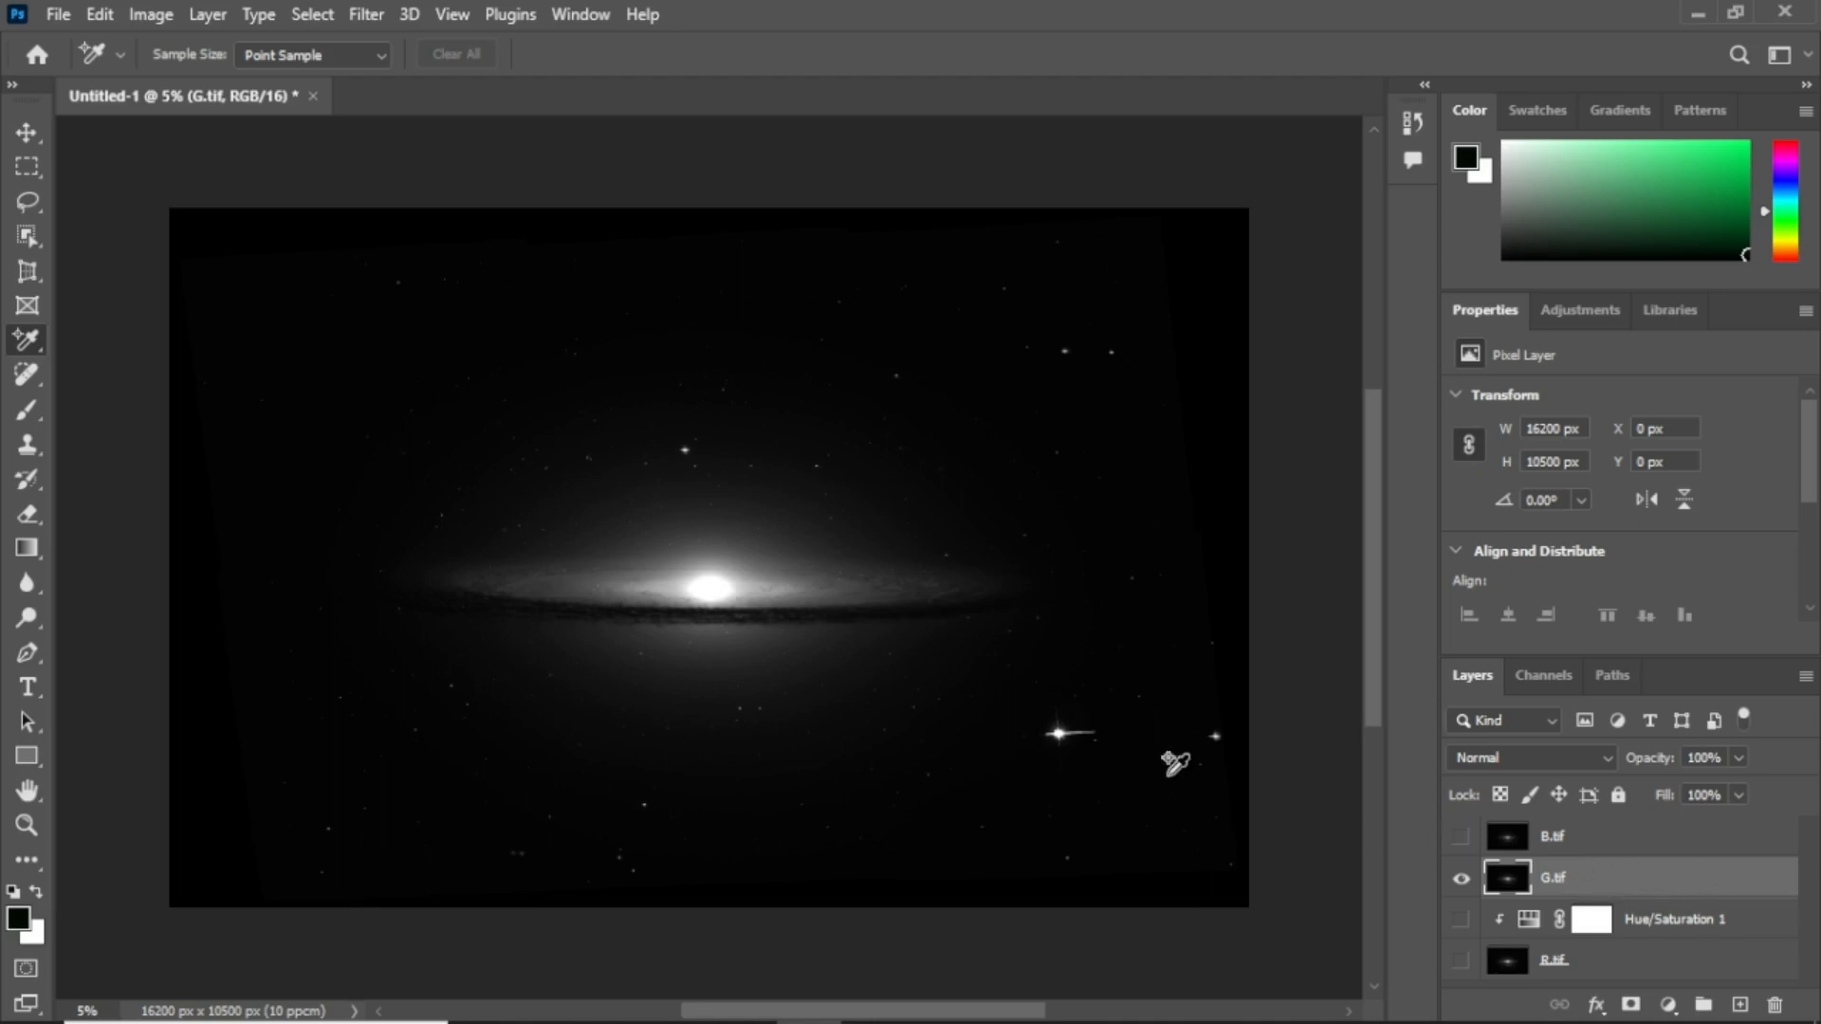
left_click(207, 14)
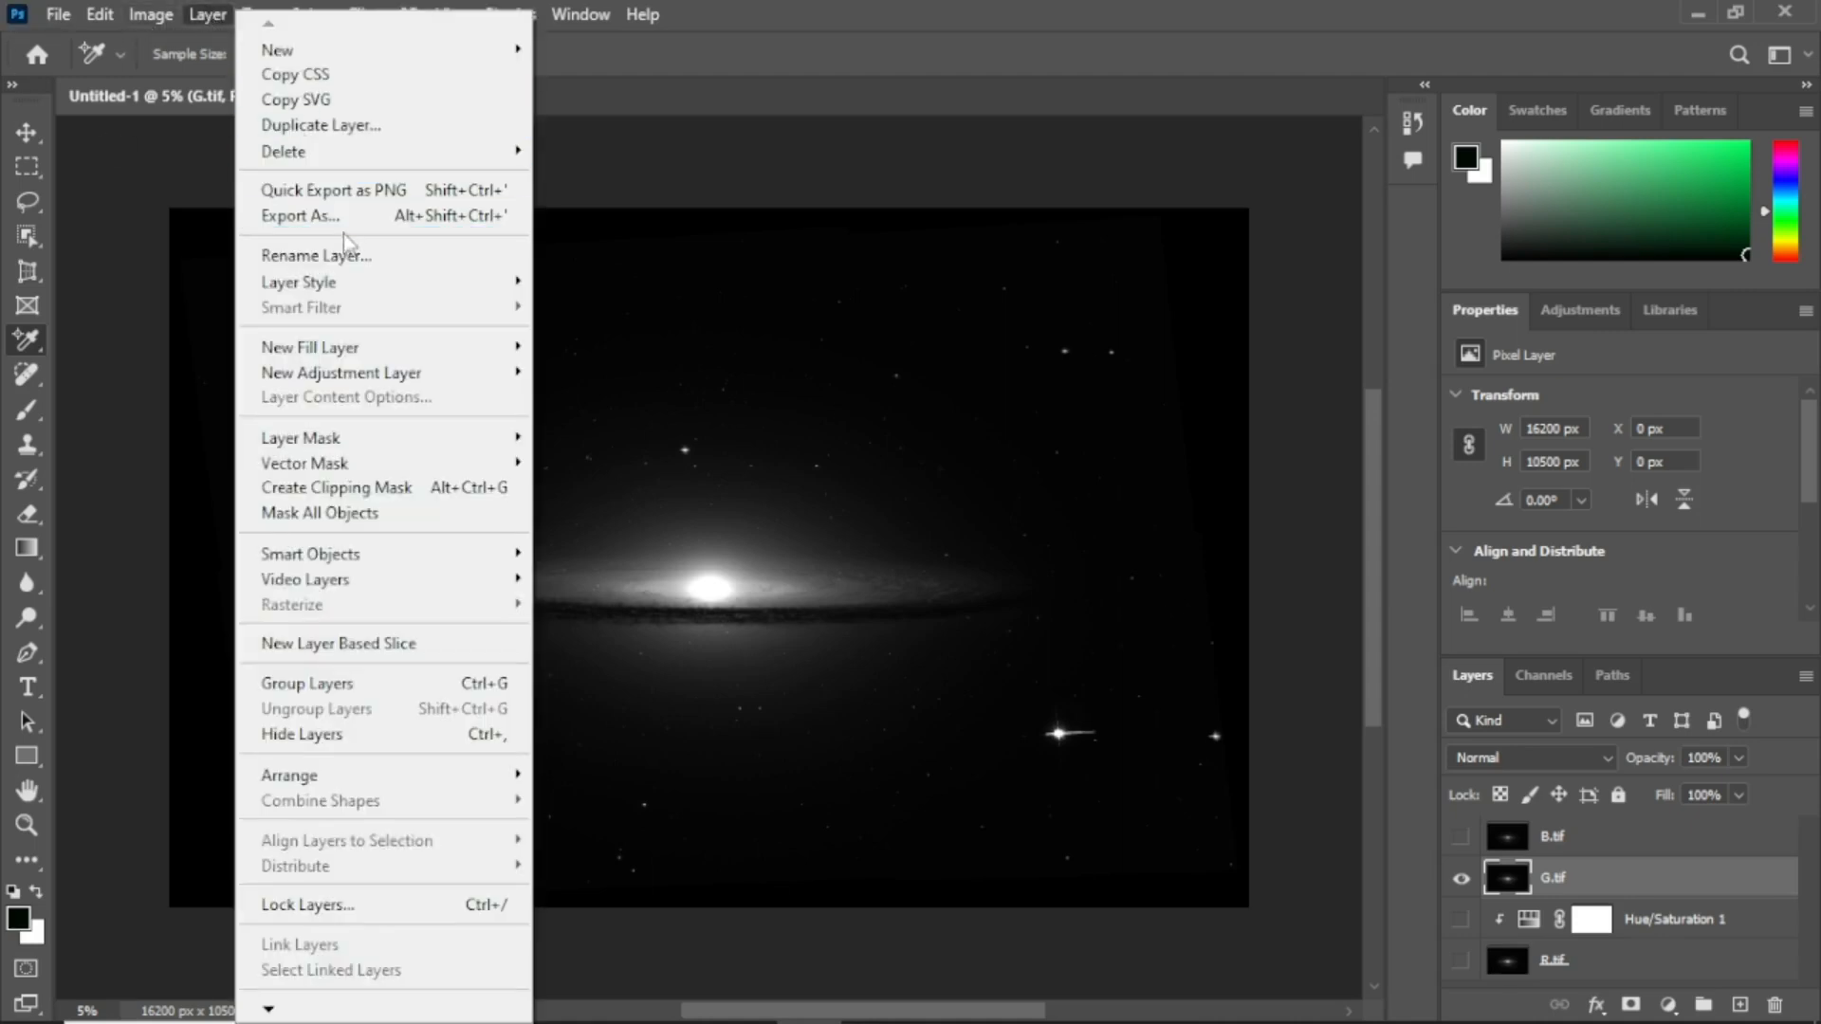
mouse_move(472, 373)
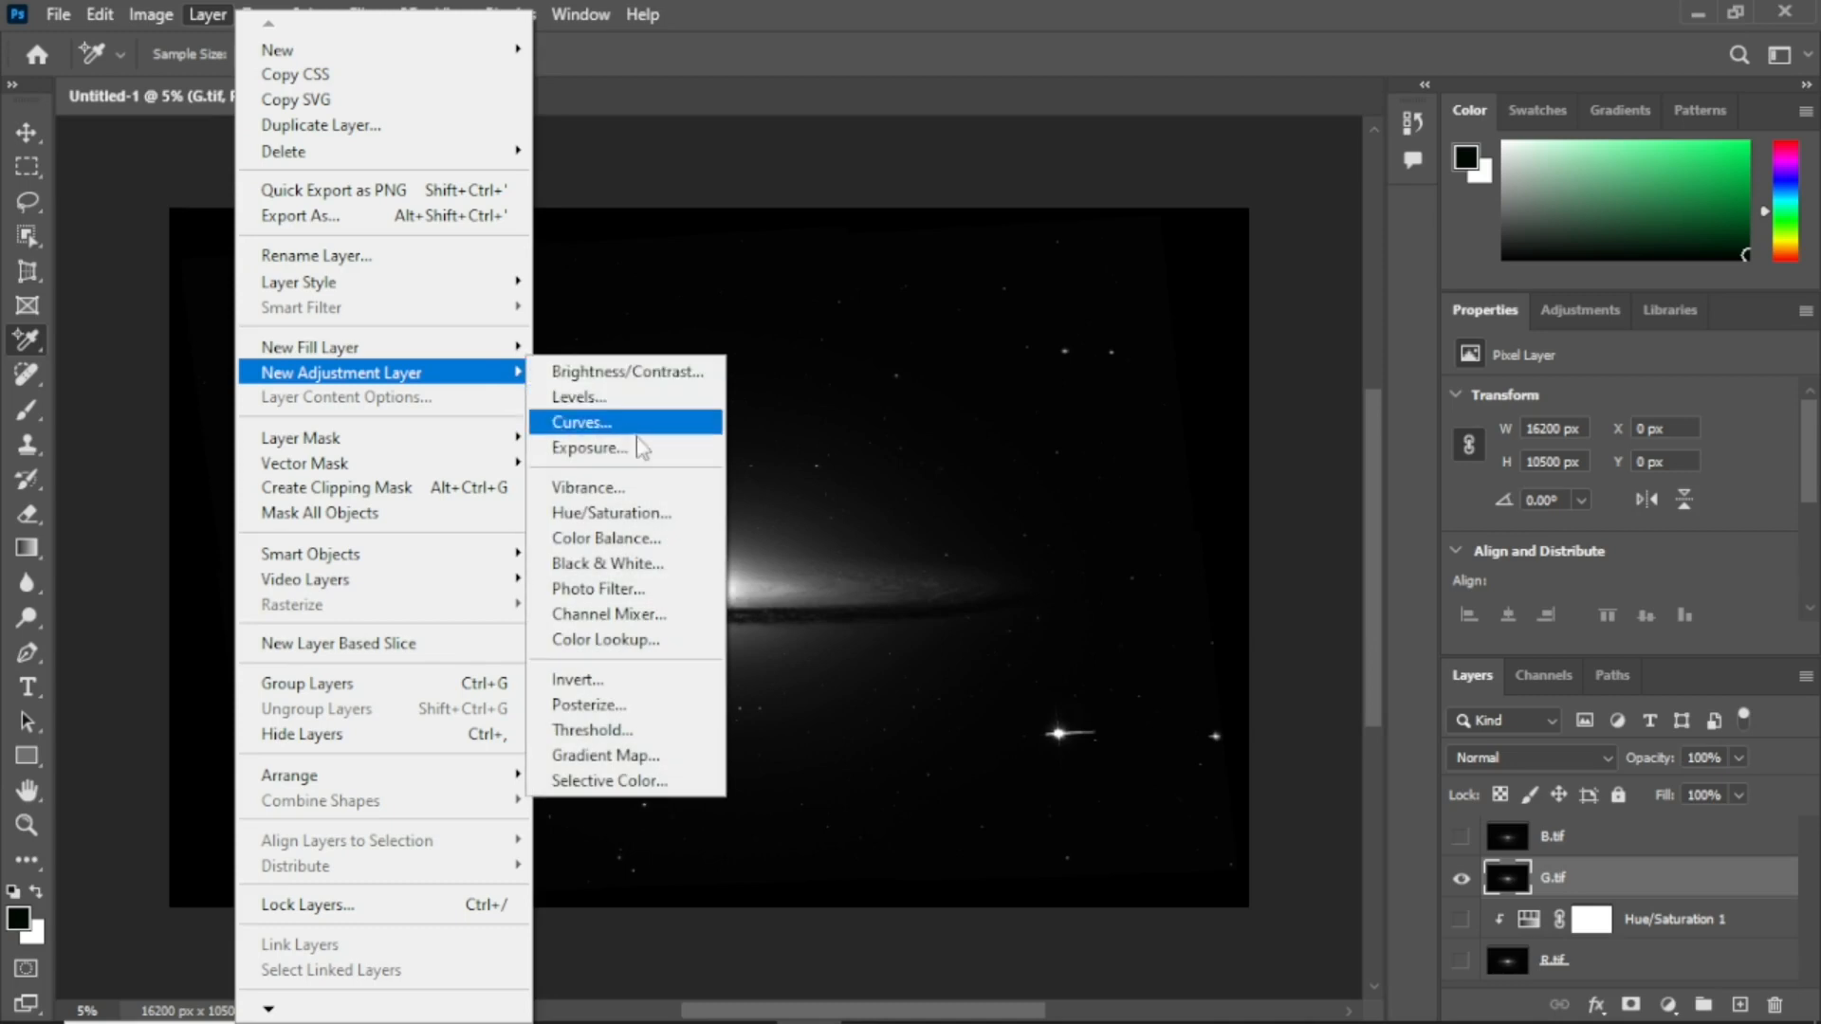
left_click(653, 512)
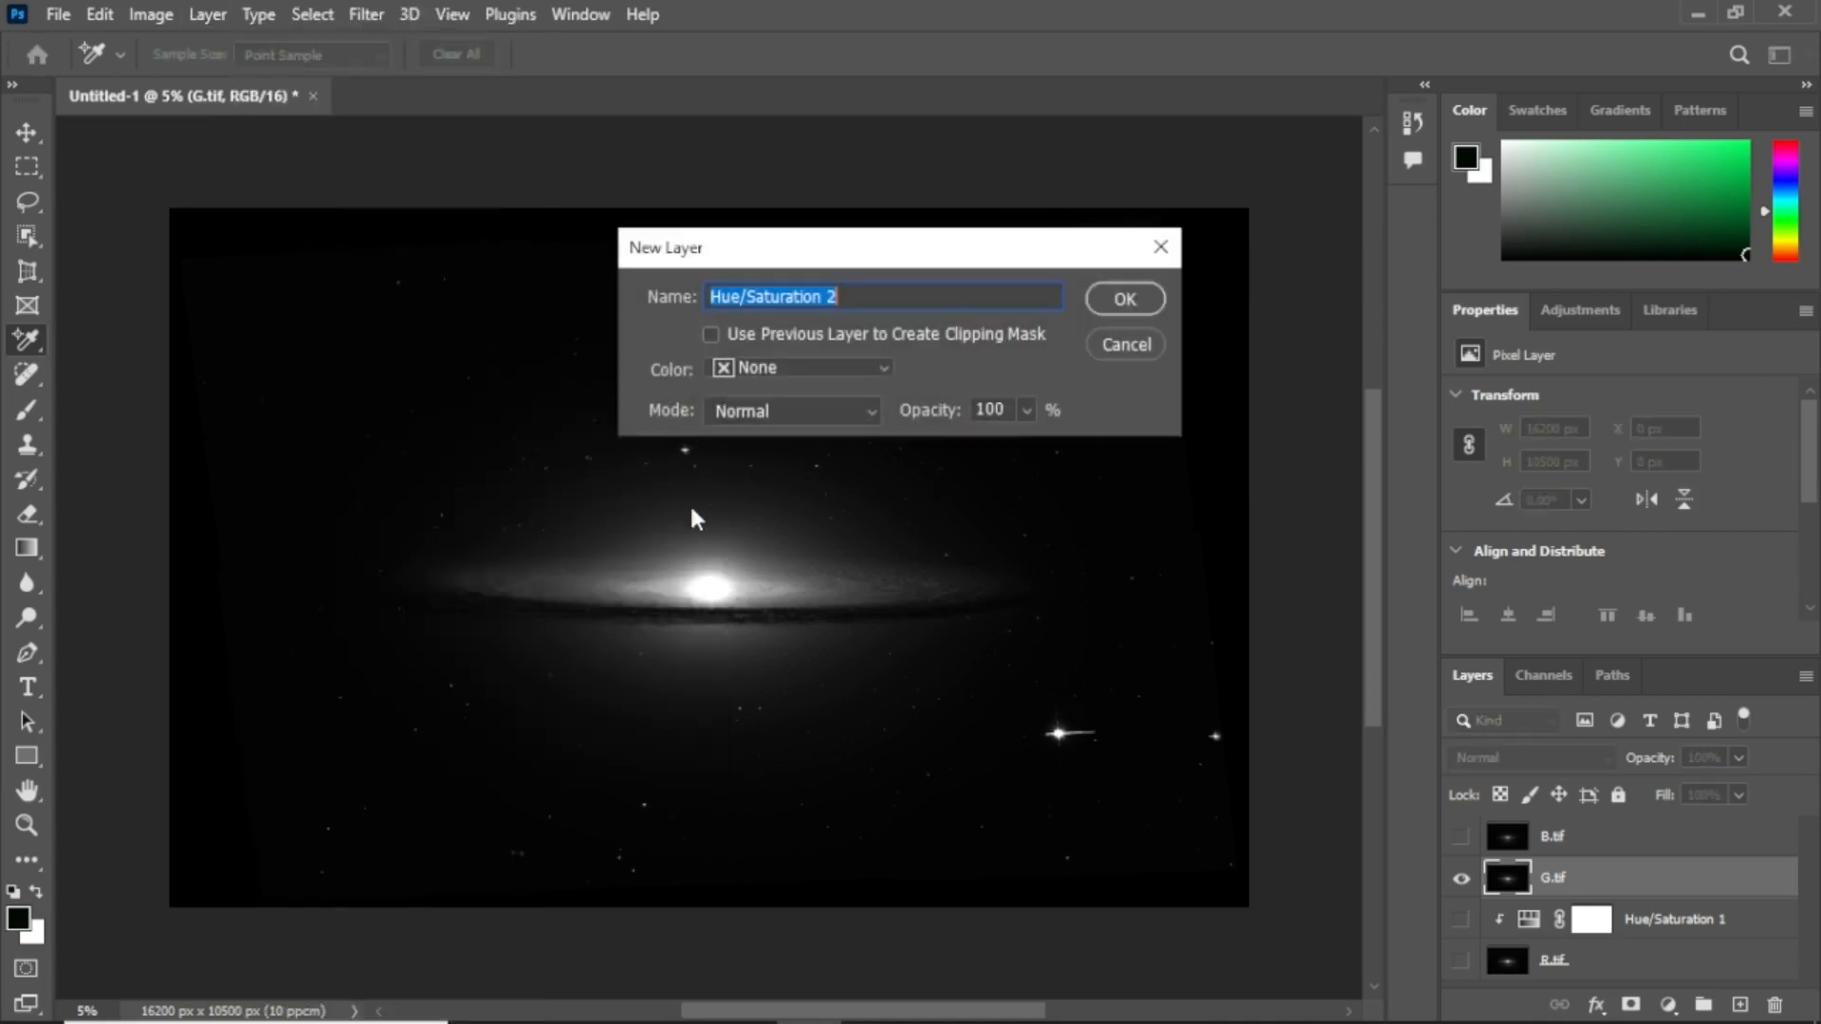
left_click(710, 335)
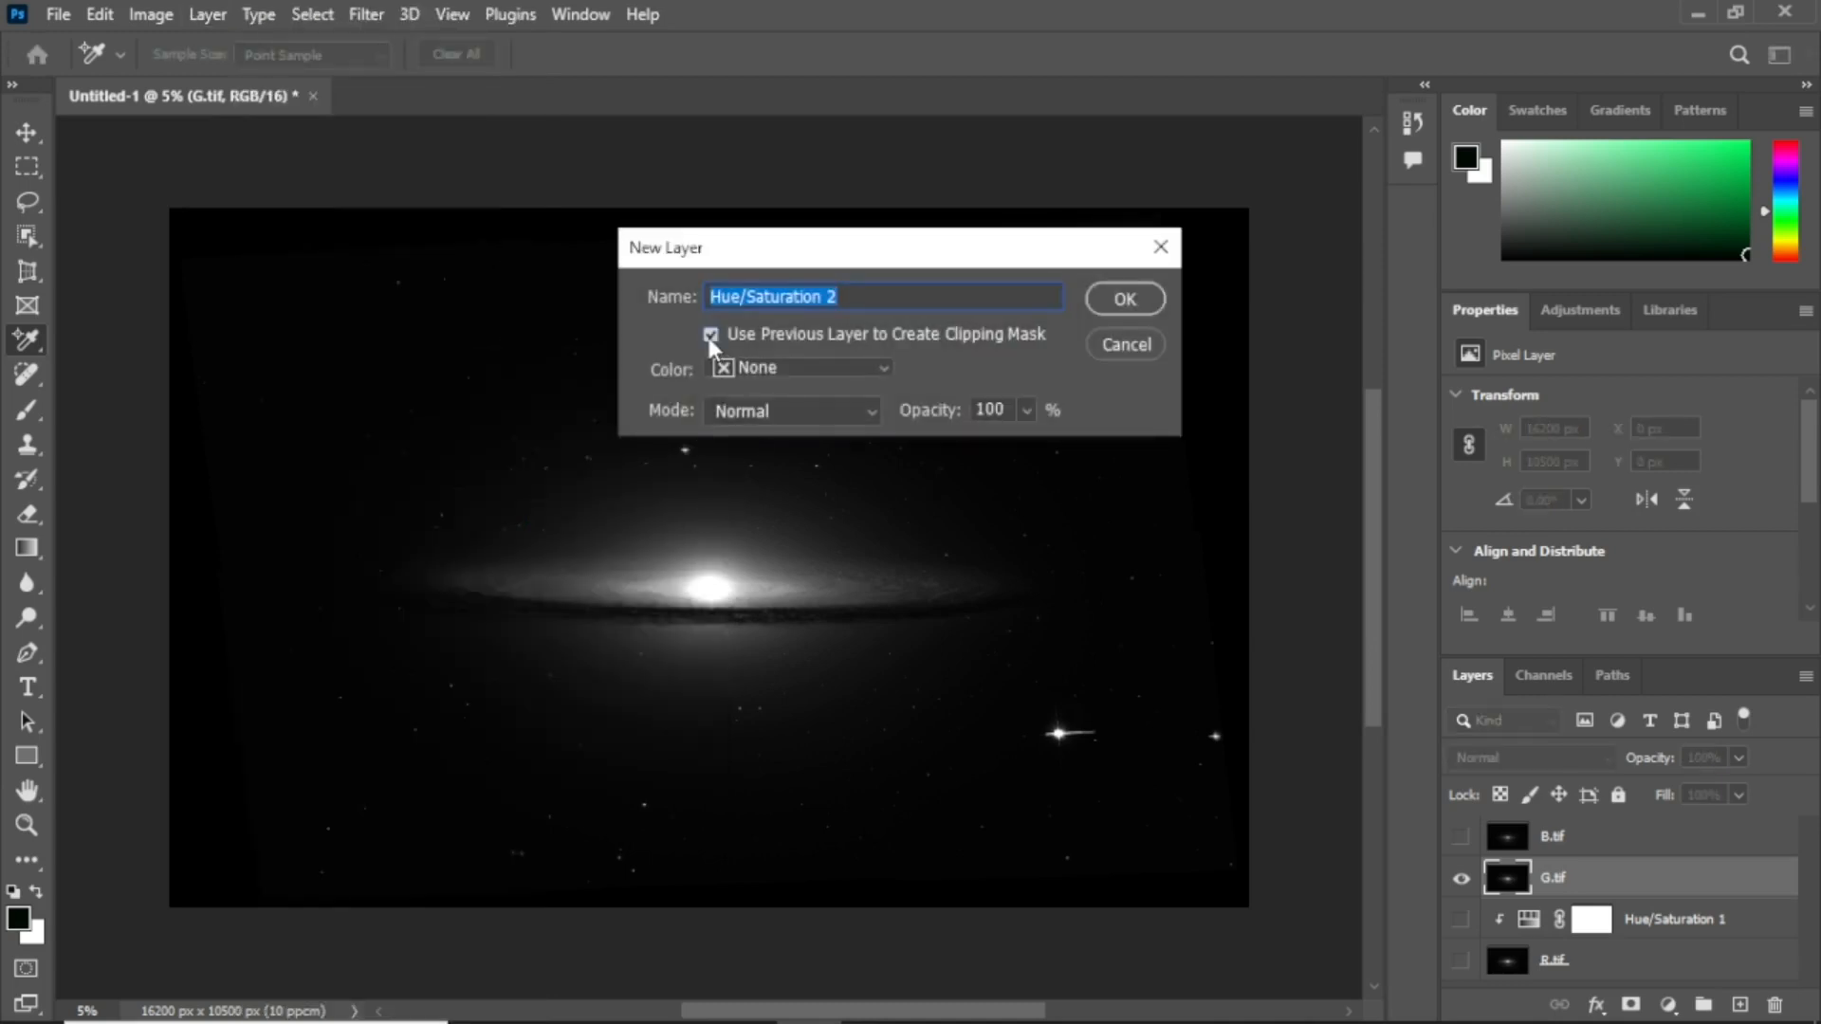
left_click(1111, 298)
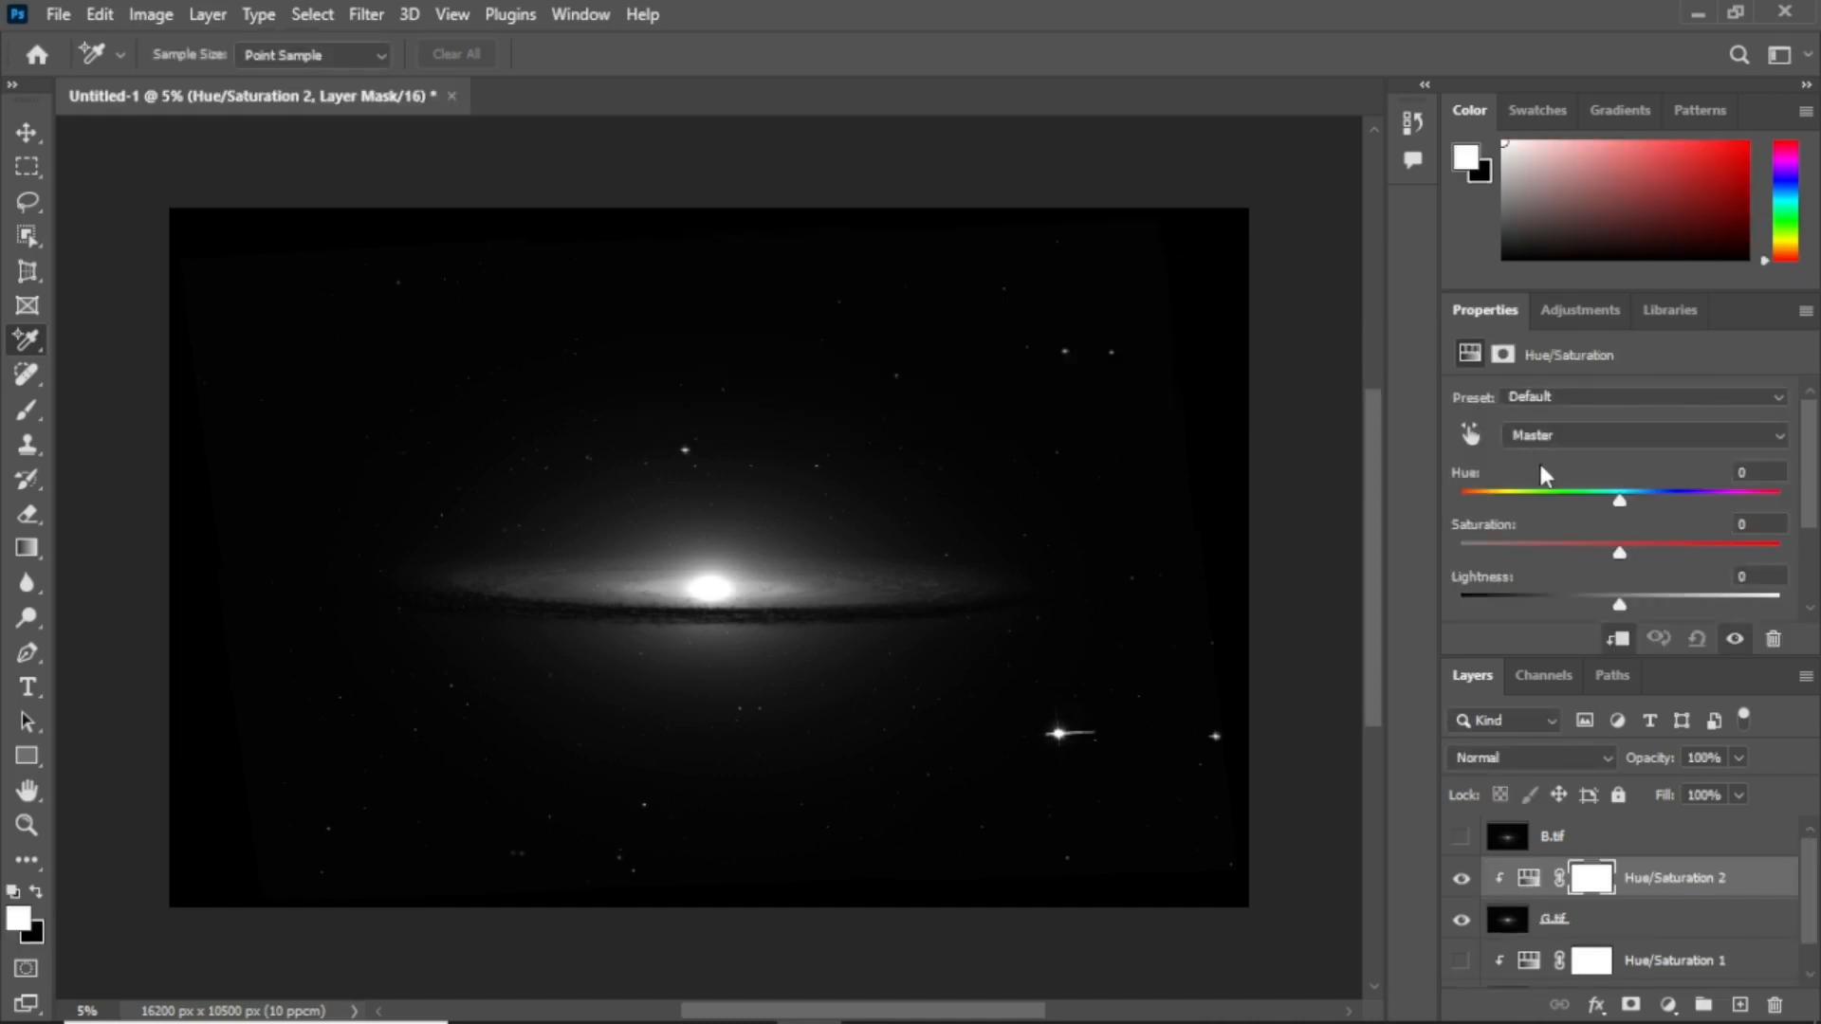
Colorize G.tif through its clipped Hue/Saturation layer and set the hue to 120
scroll(1622, 568, "down", 3)
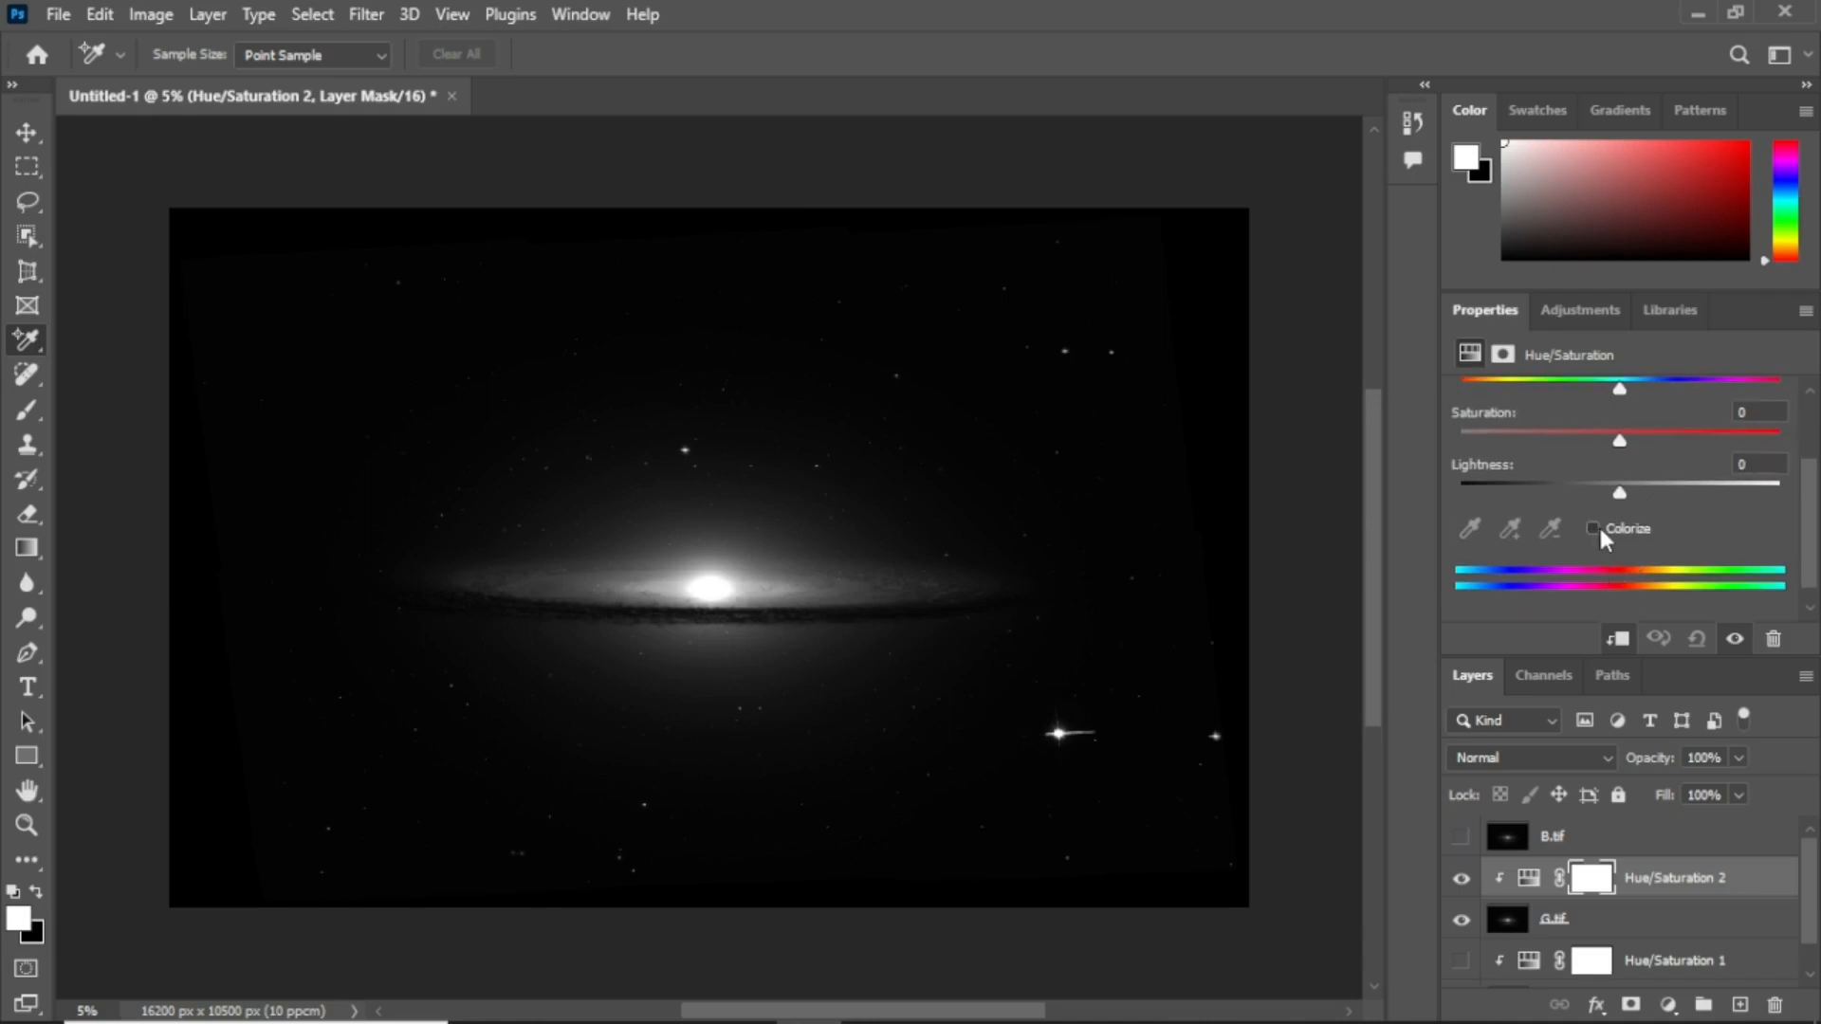
left_click(1592, 528)
scroll(1810, 550, "up", 3)
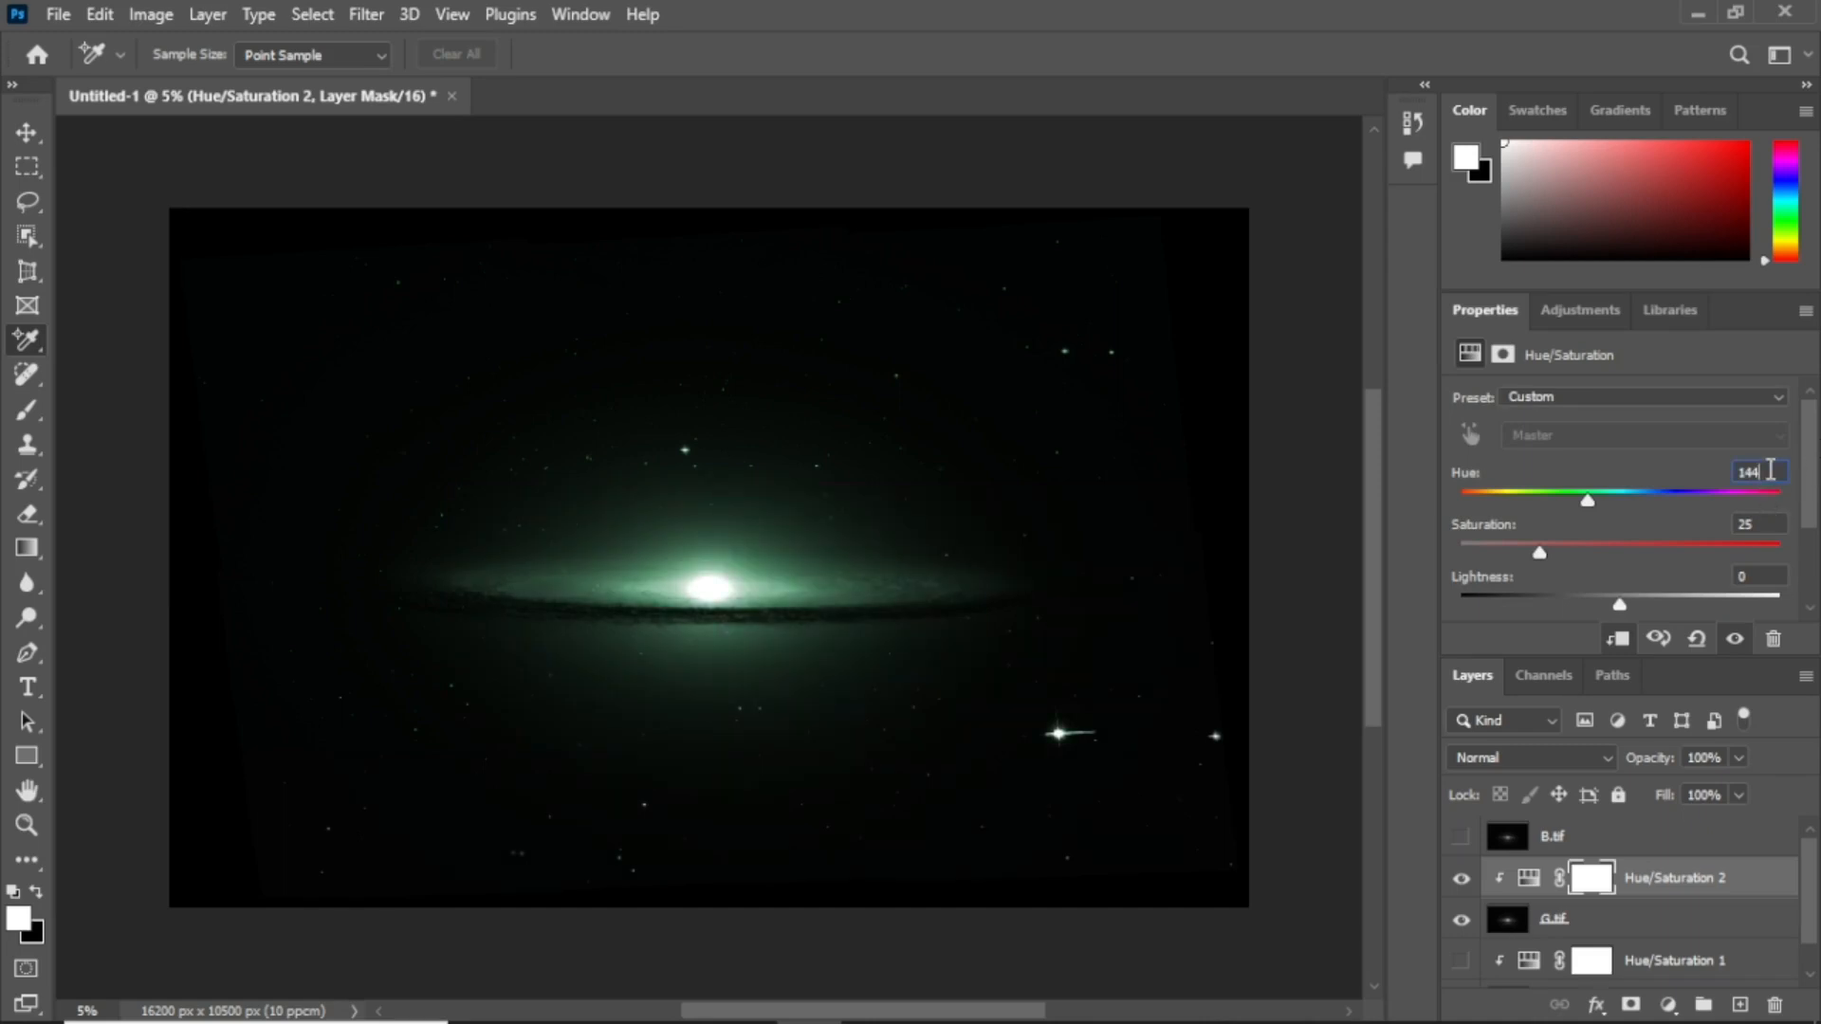
type("13")
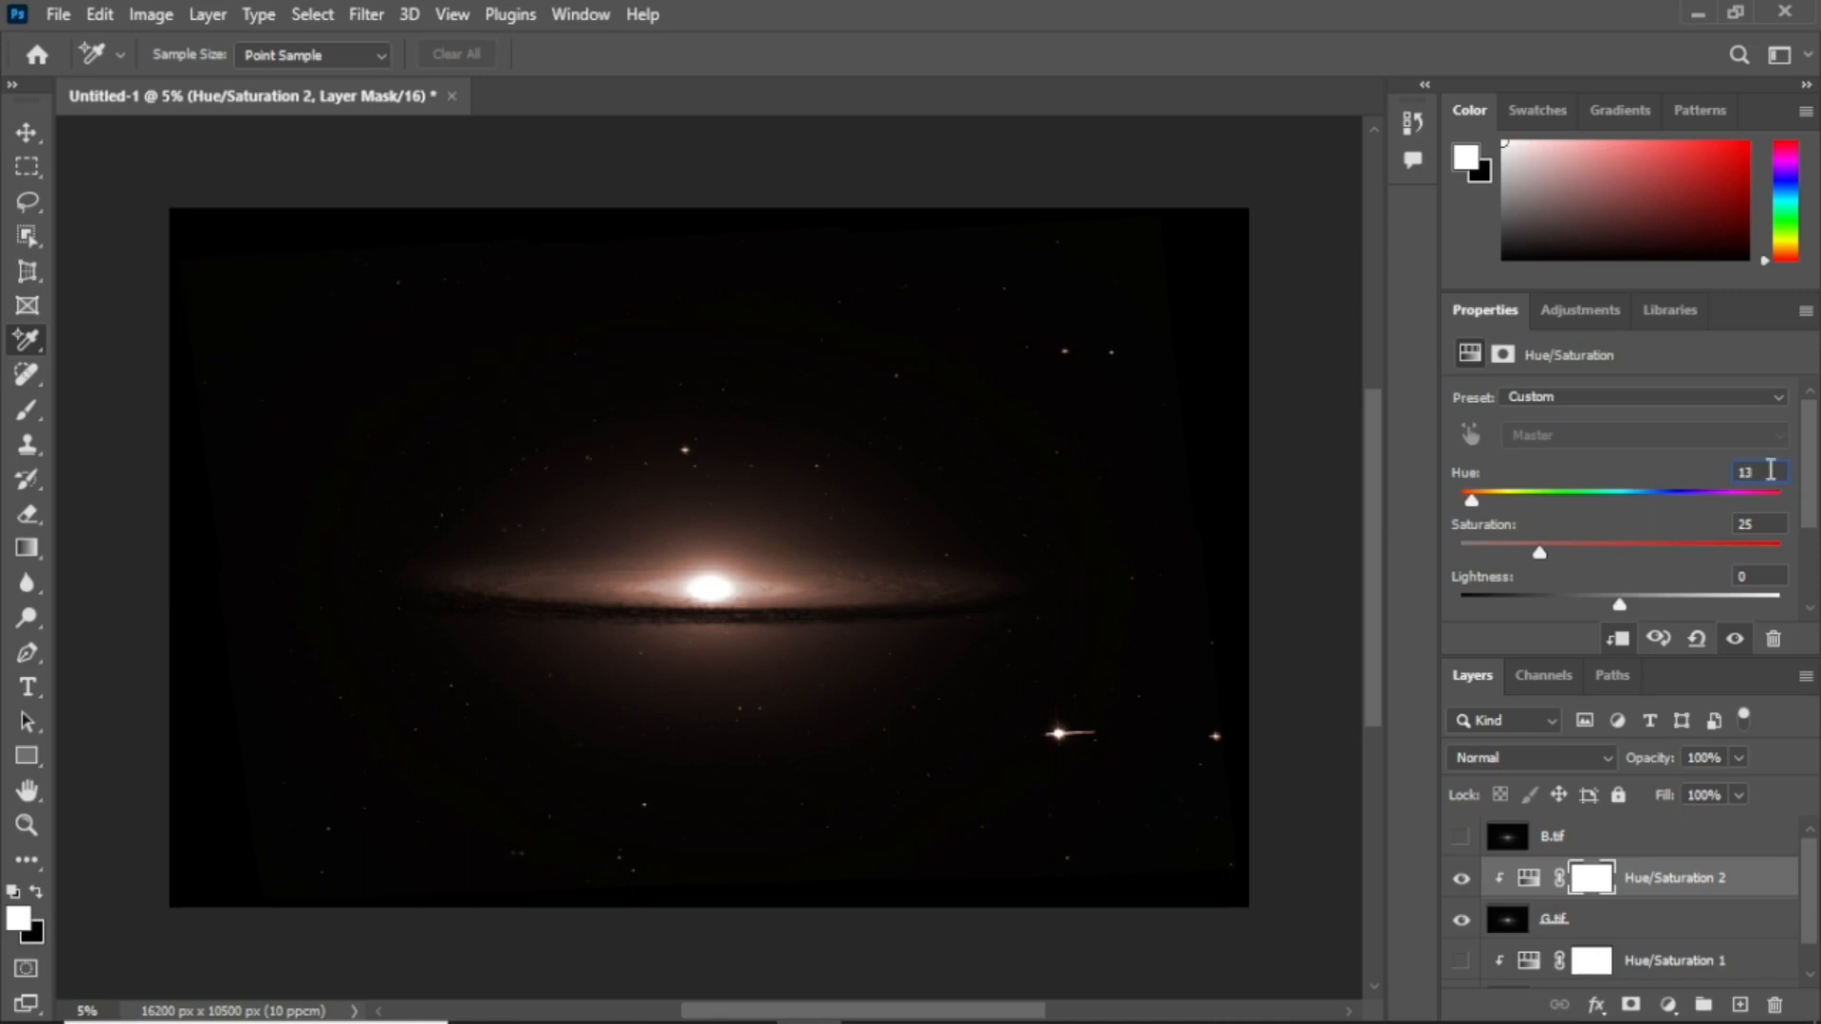
key("BackSpace")
type("20")
key("Return")
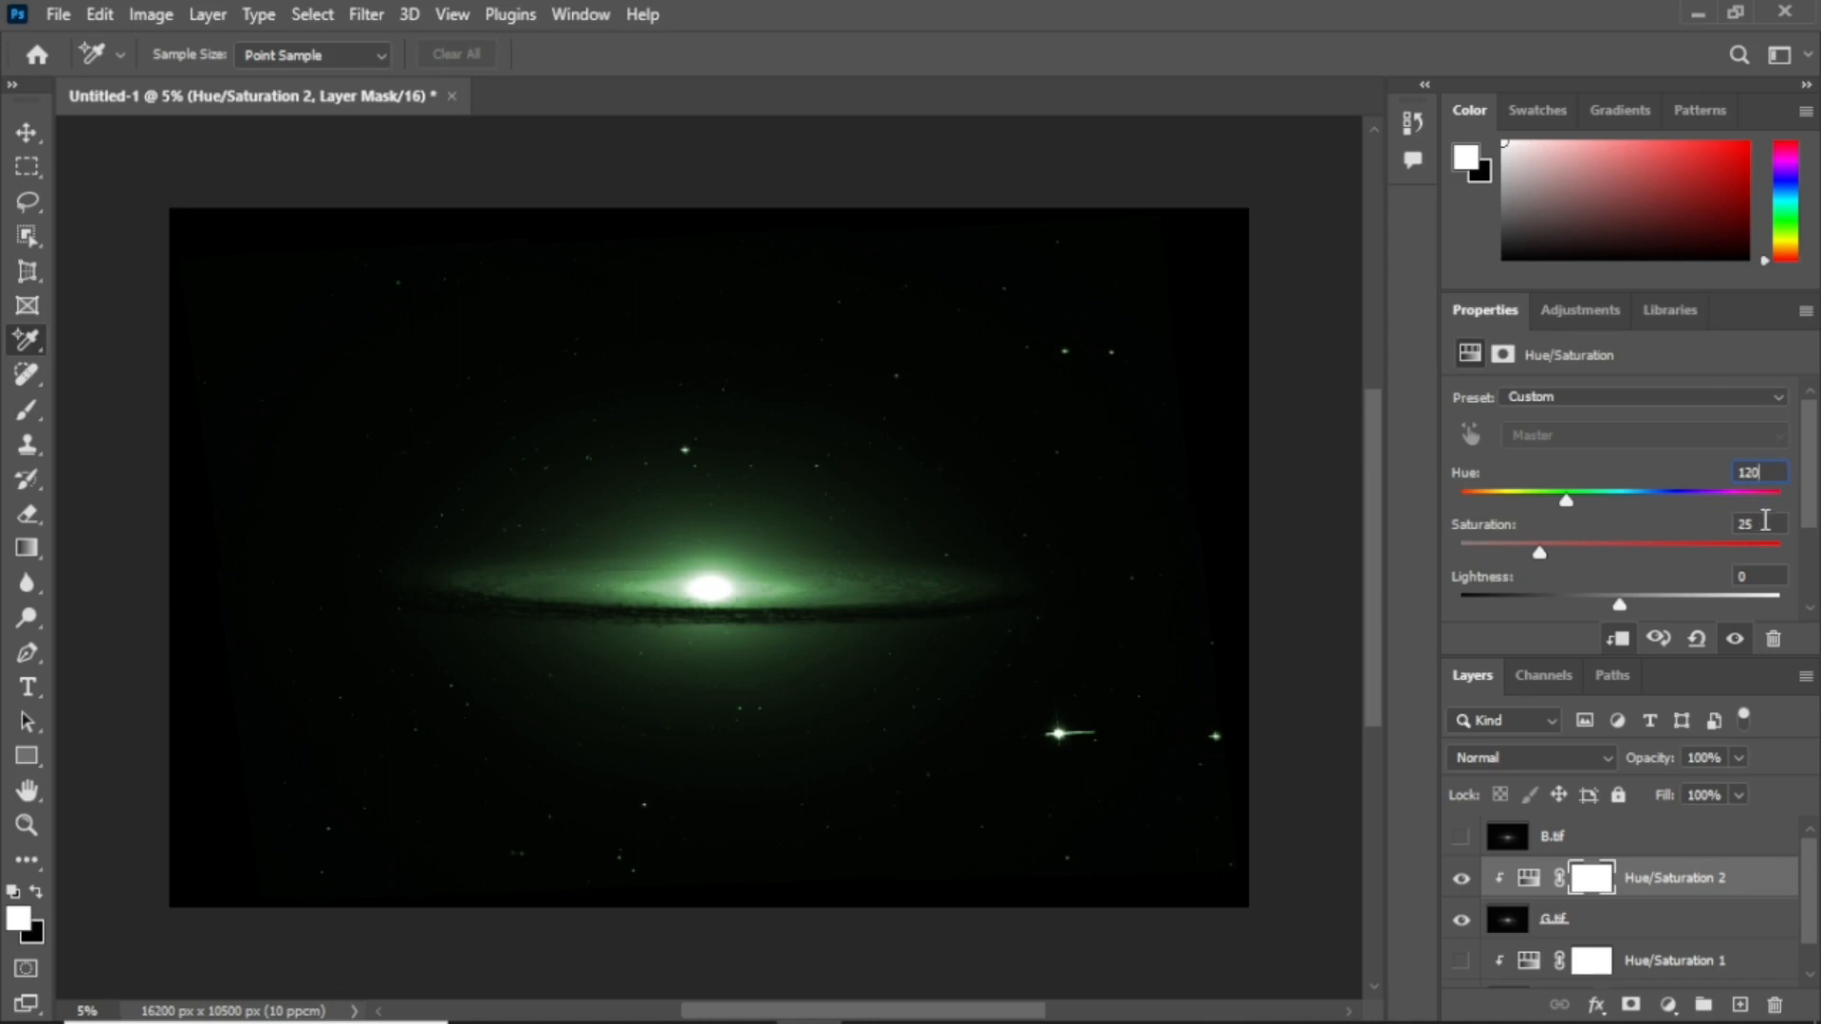
Set the saturation to 100 and the lightness to -50 on the Hue/Saturation layer clipped to G.tif
left_click(1766, 524)
key("BackSpace")
key("BackSpace")
type("100")
left_click(1769, 575)
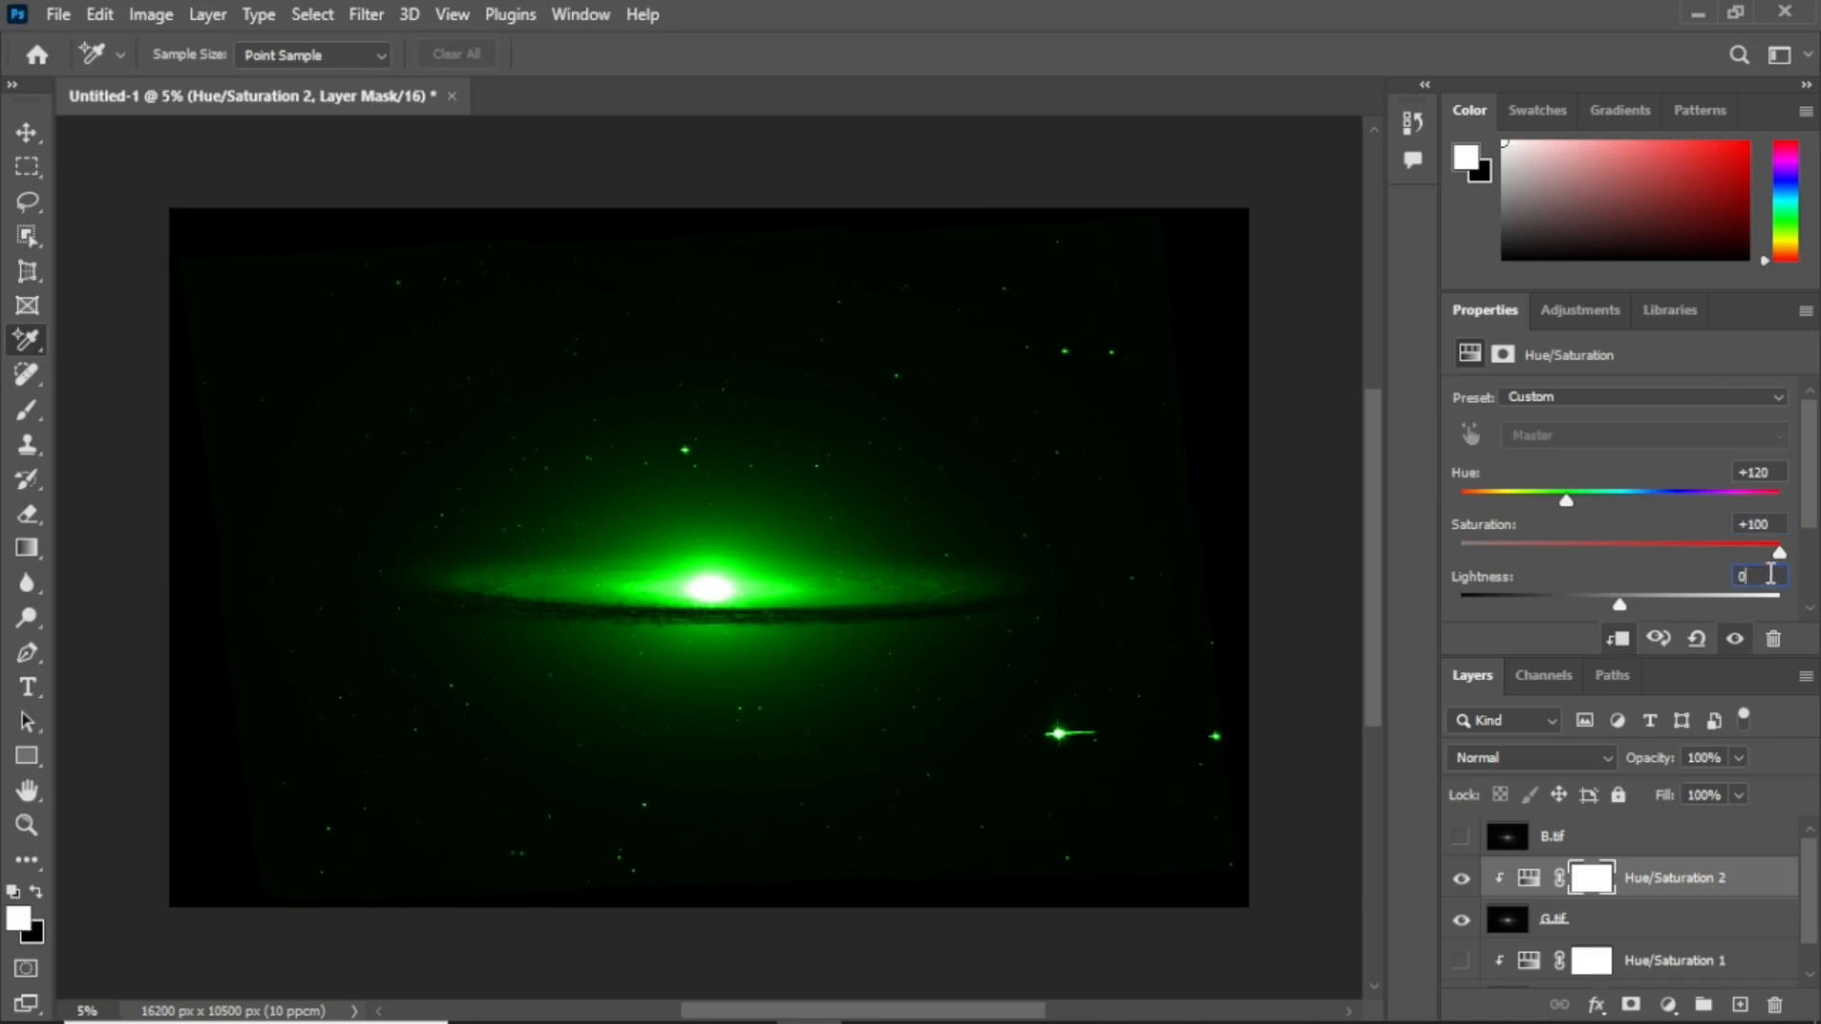
type("-50")
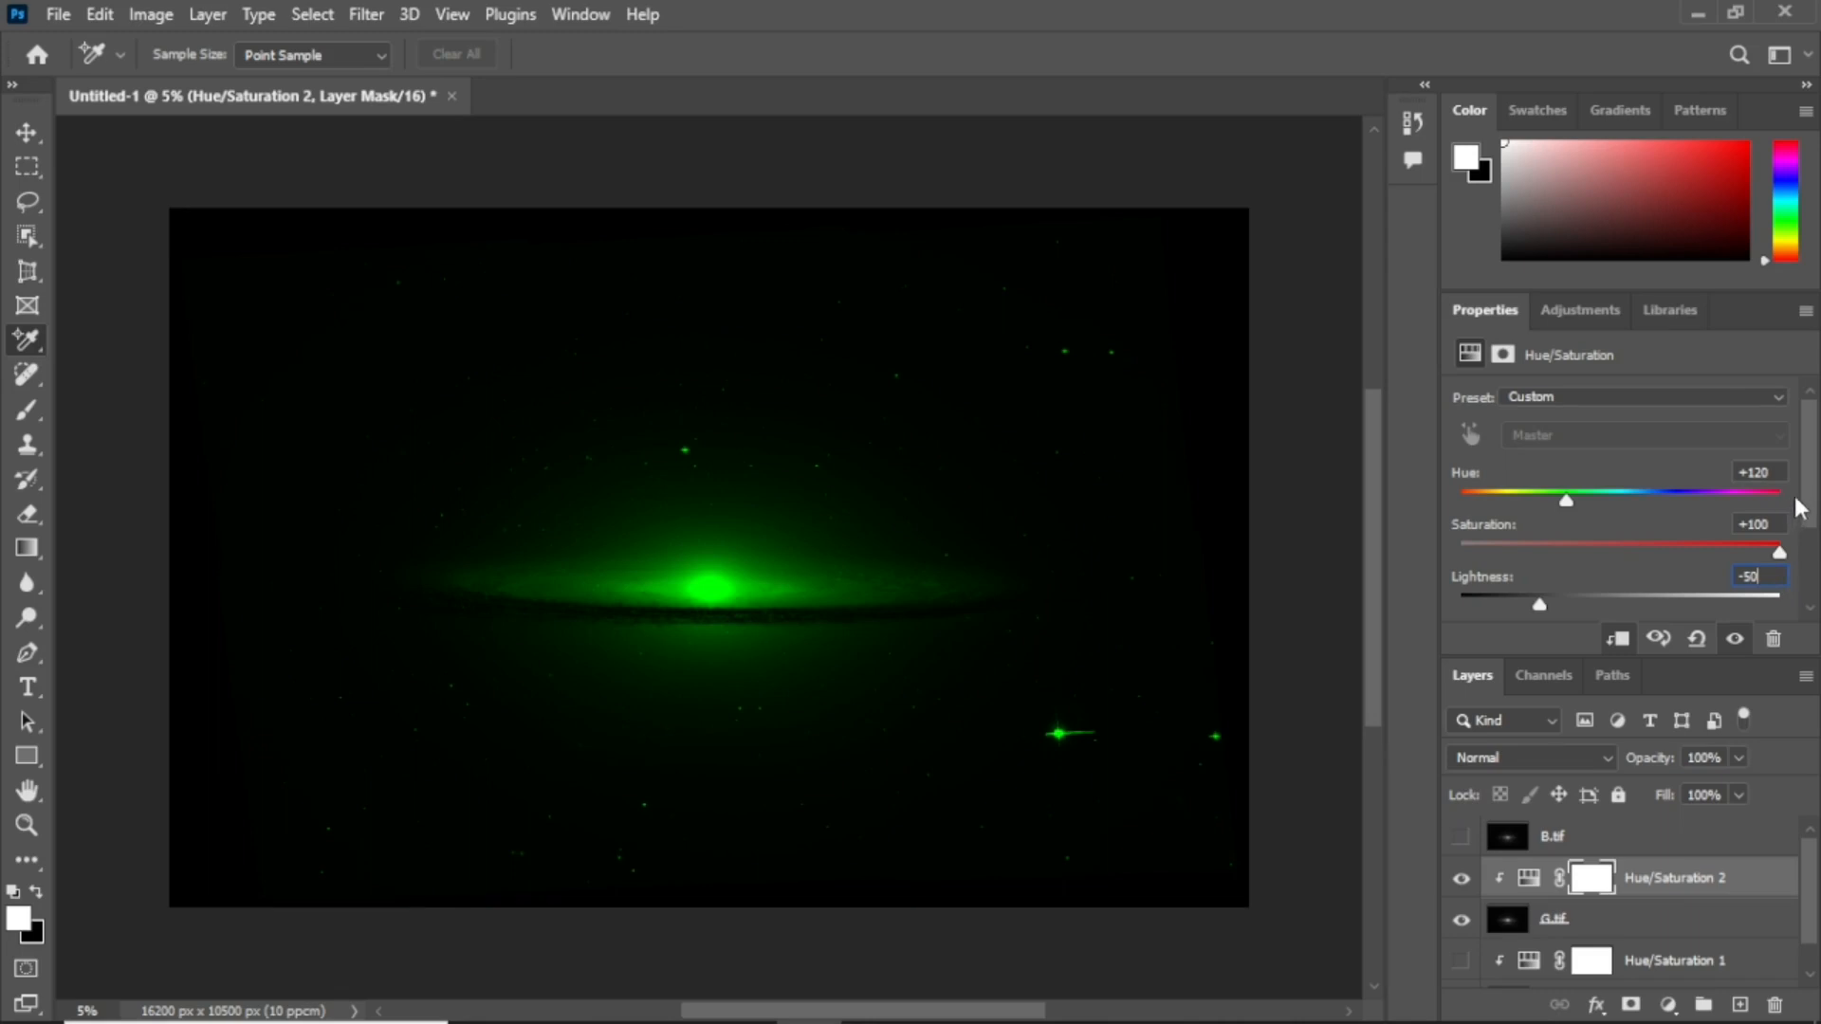
Show the B.tif layer and hide G.tif together with its Hue/Saturation 2 adjustment layer
scroll(1813, 510, "down", 3)
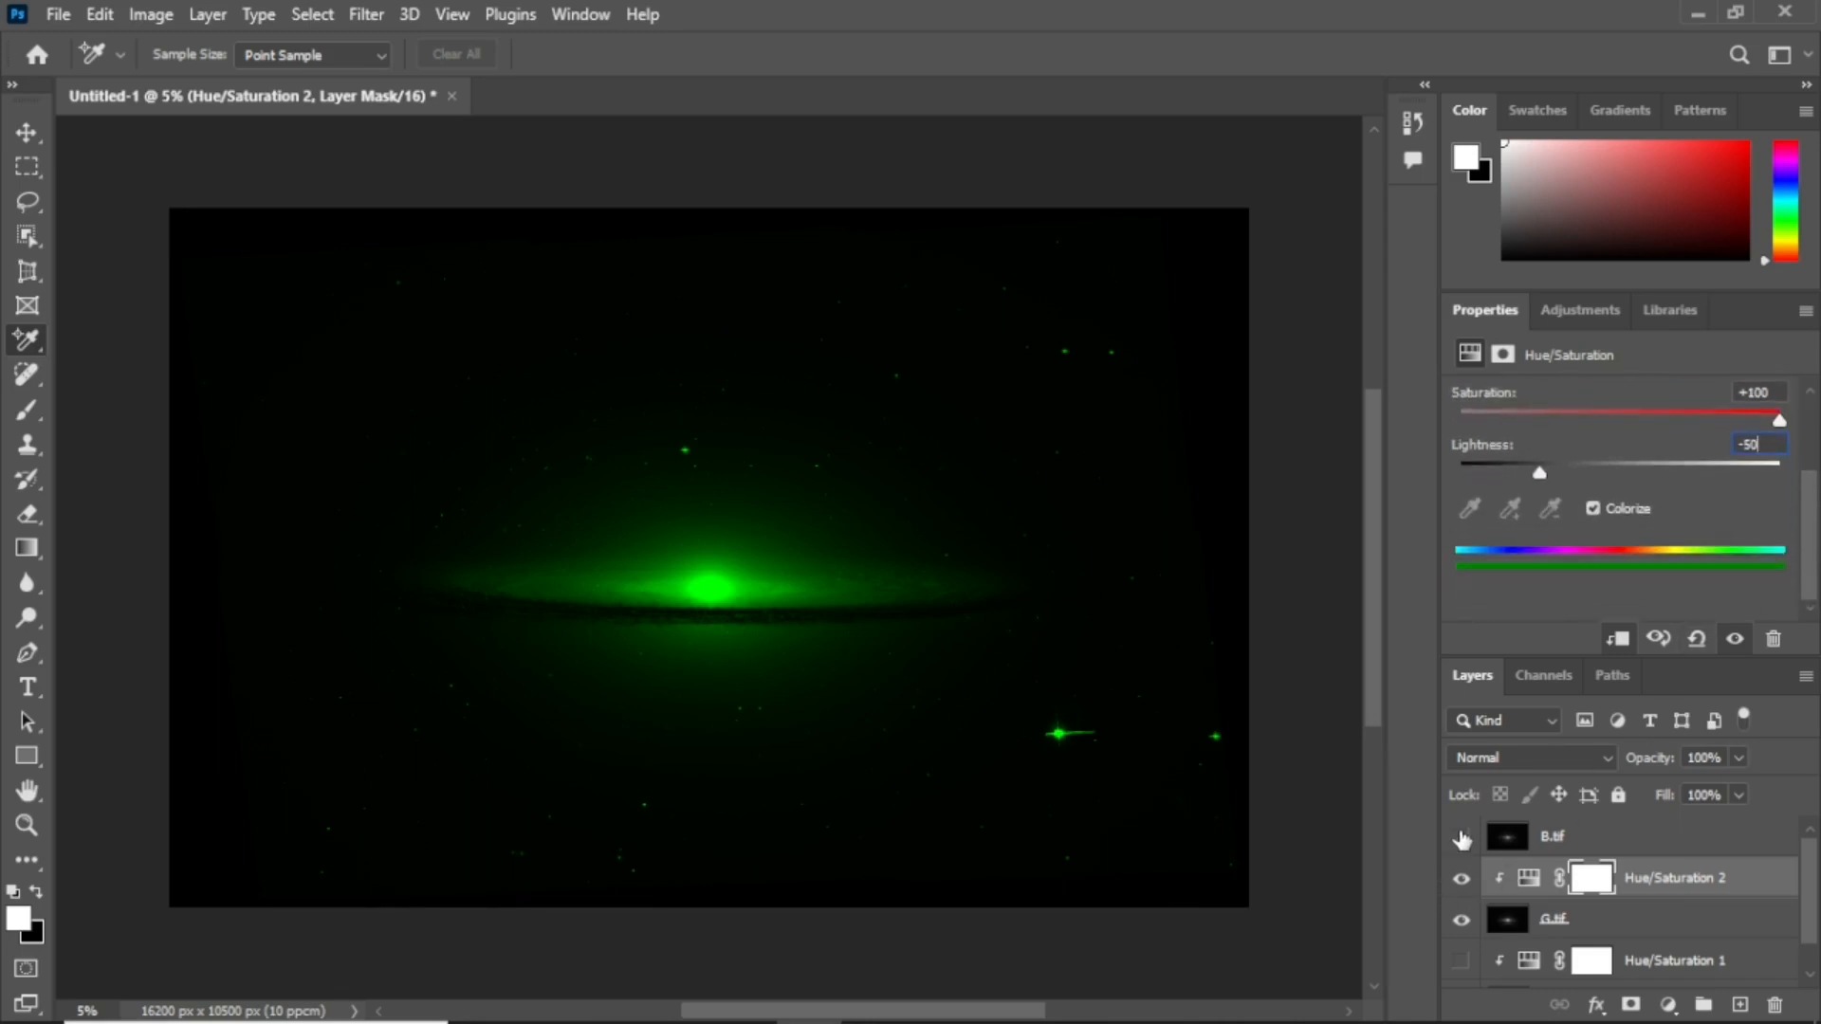
left_click(1461, 878)
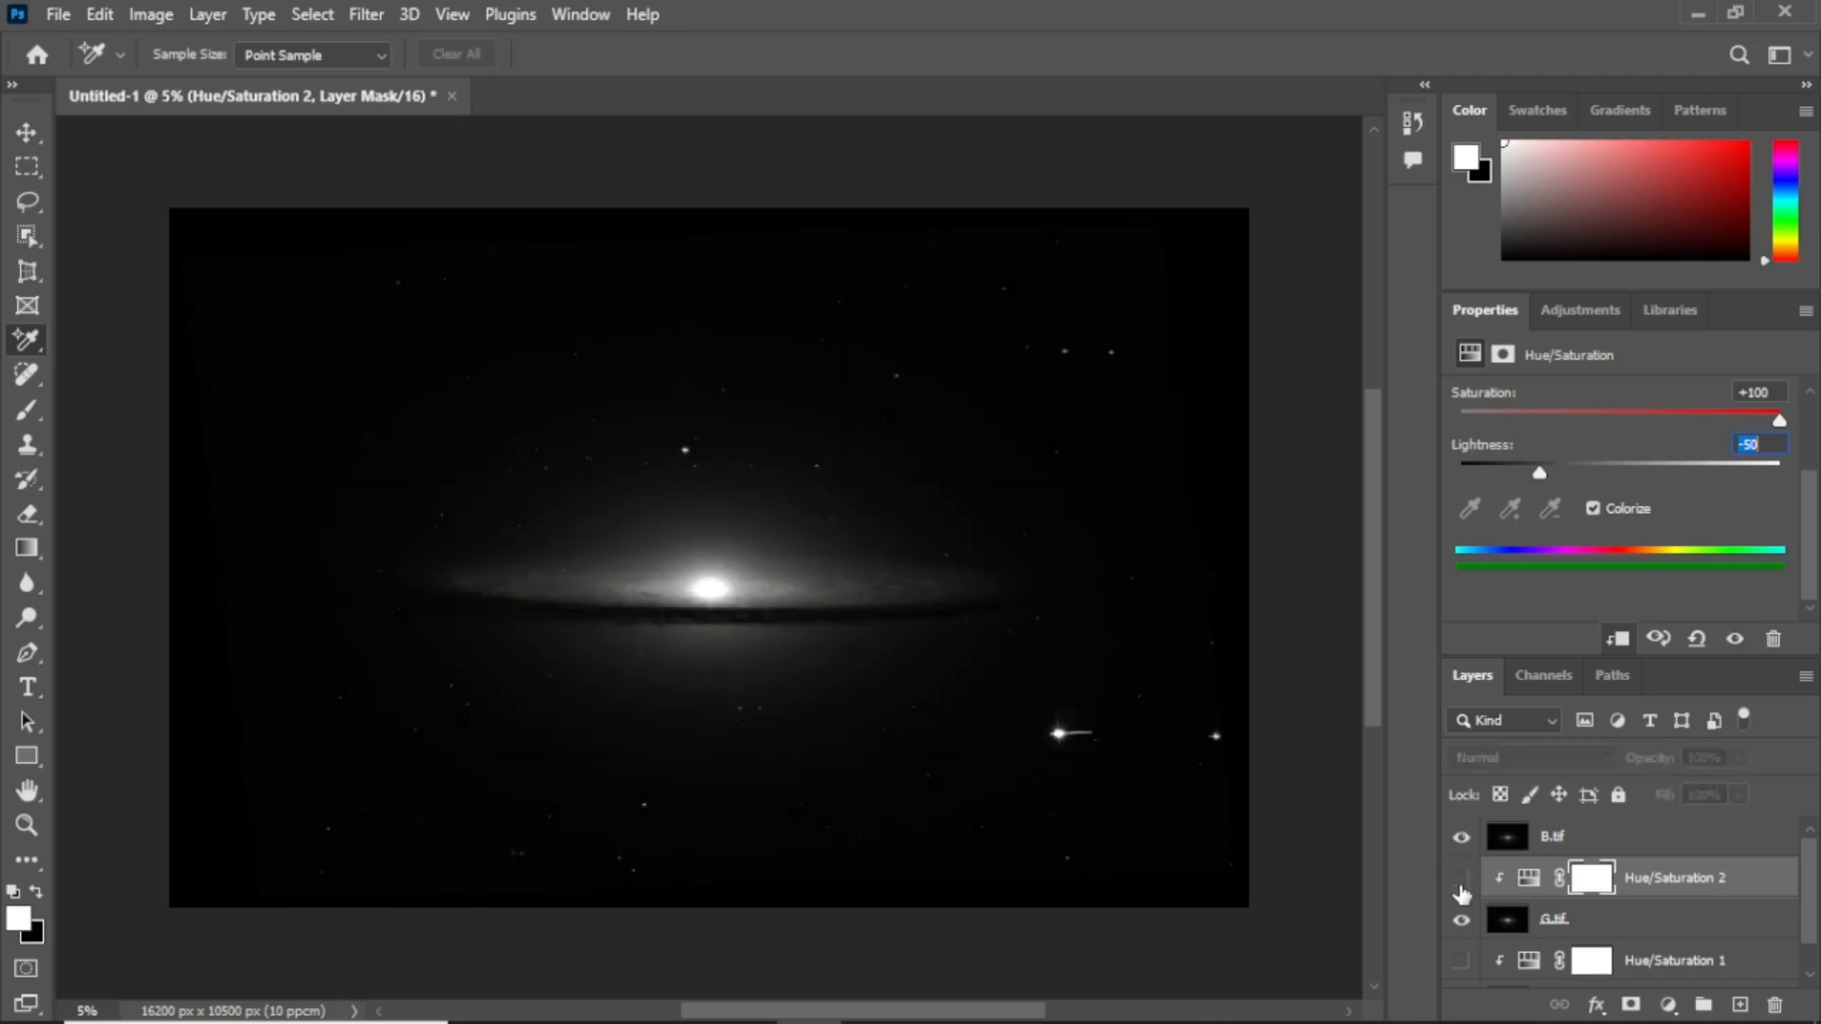
left_click(1461, 919)
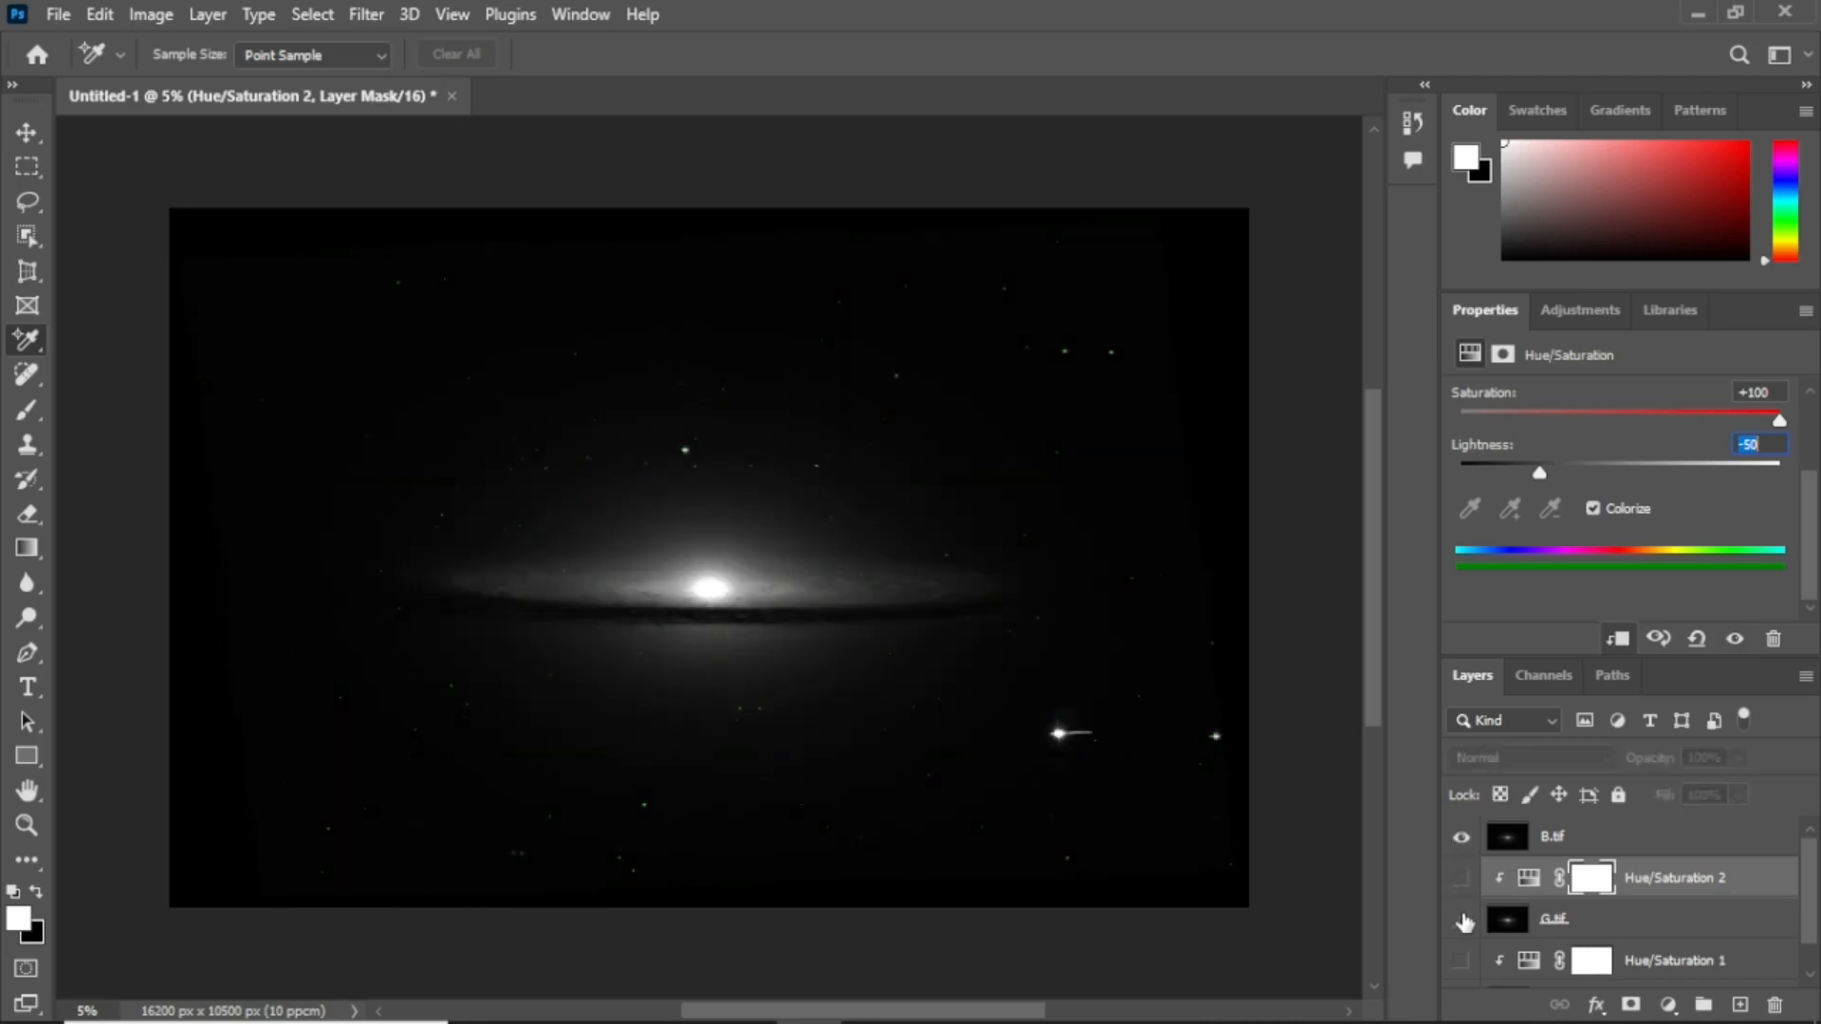
Add a Hue/Saturation adjustment layer above B.tif, clipped to that layer
left_click(1633, 841)
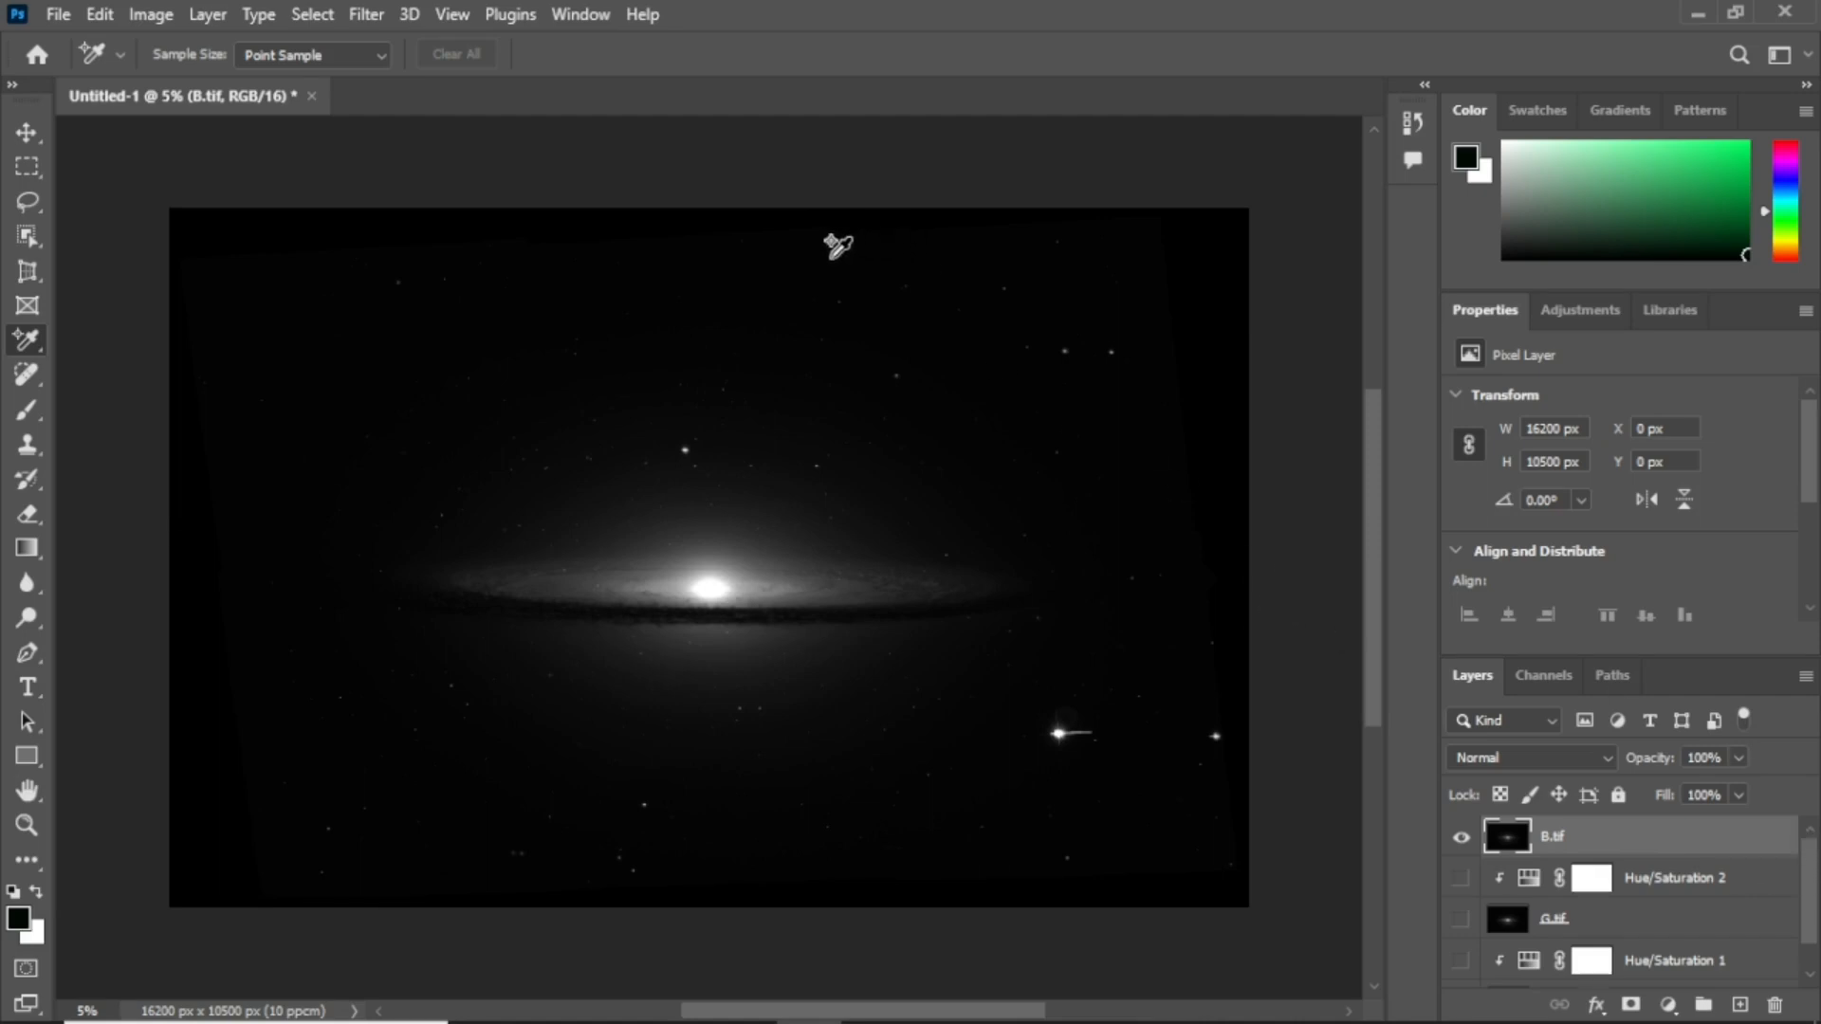
left_click(208, 14)
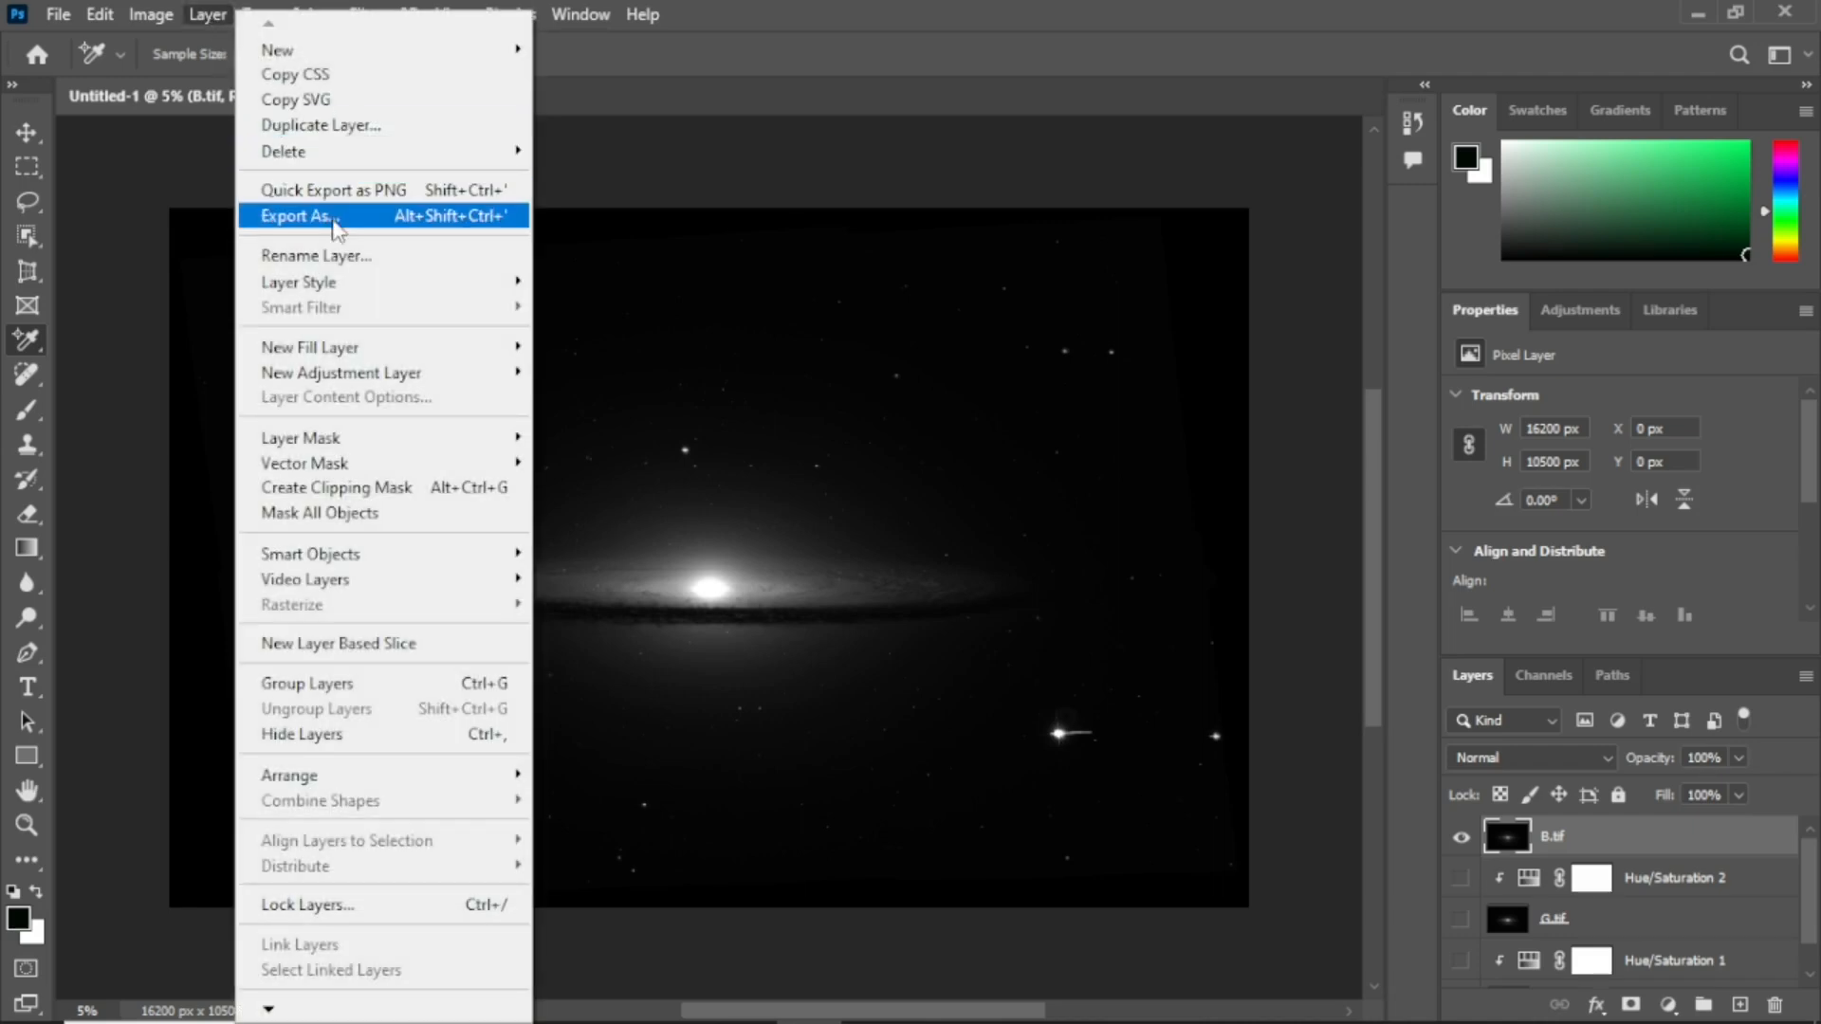
mouse_move(467, 373)
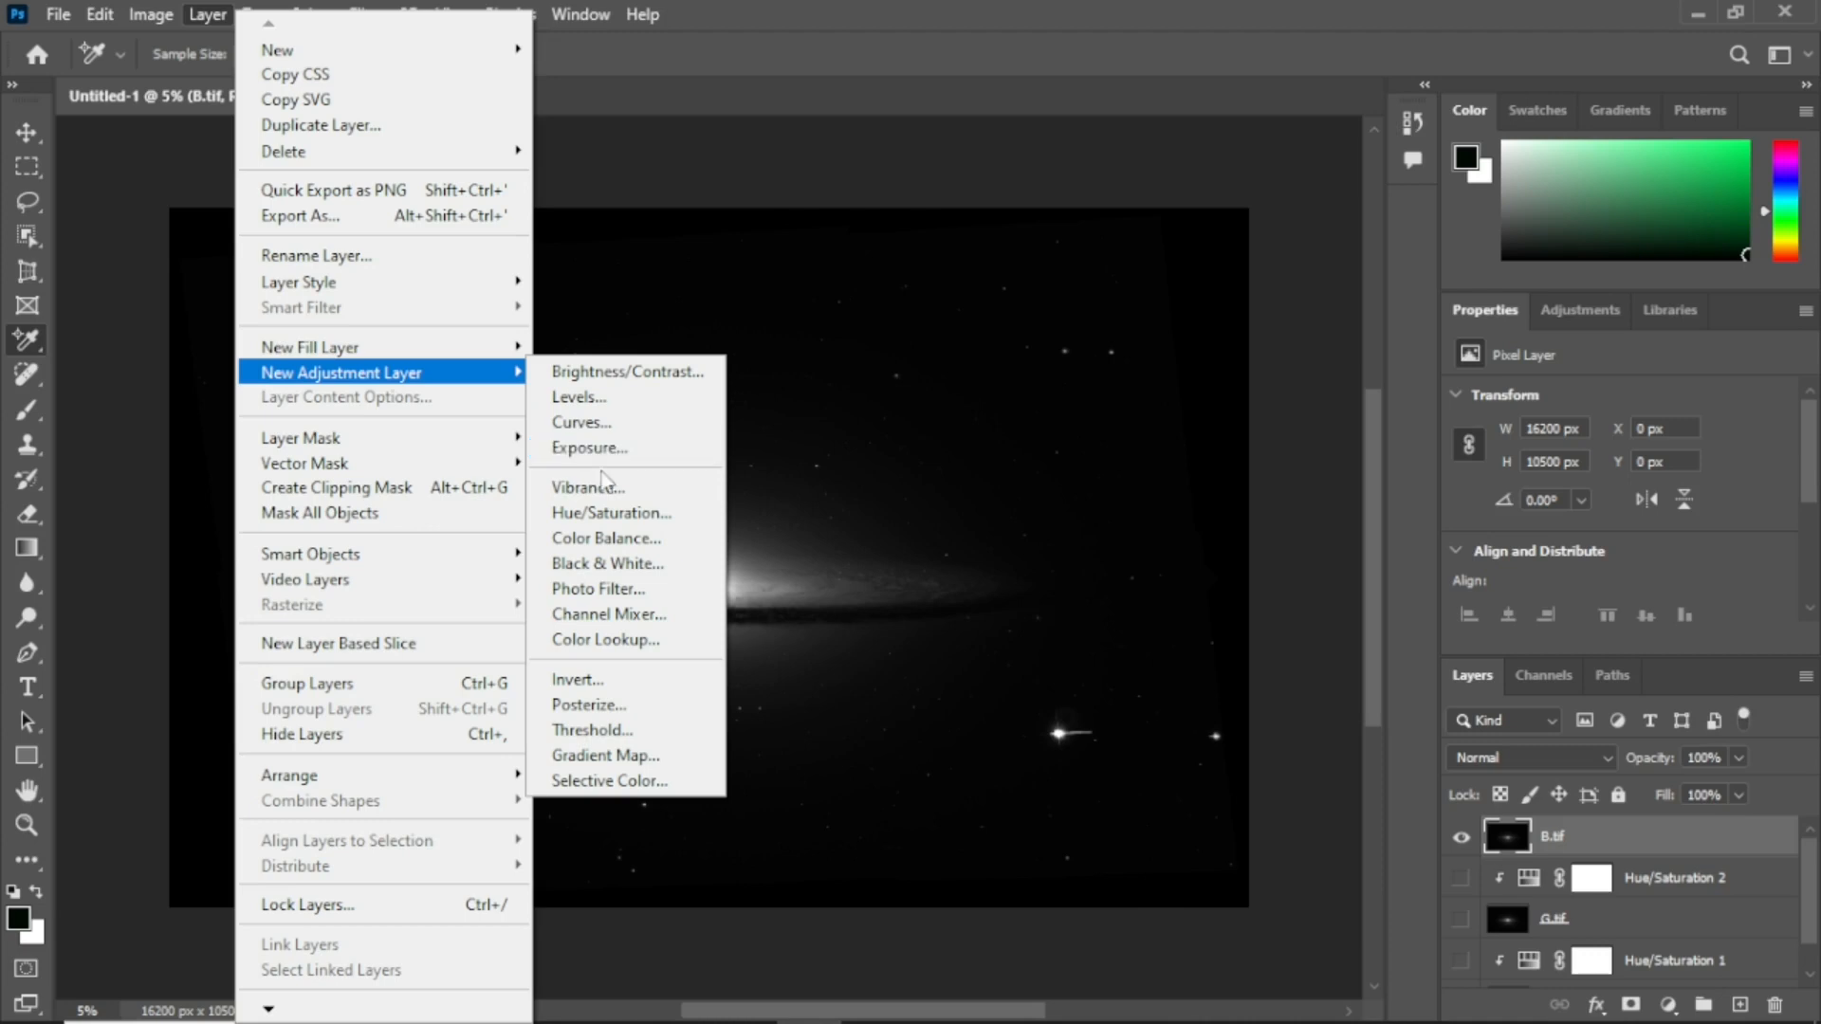
left_click(612, 512)
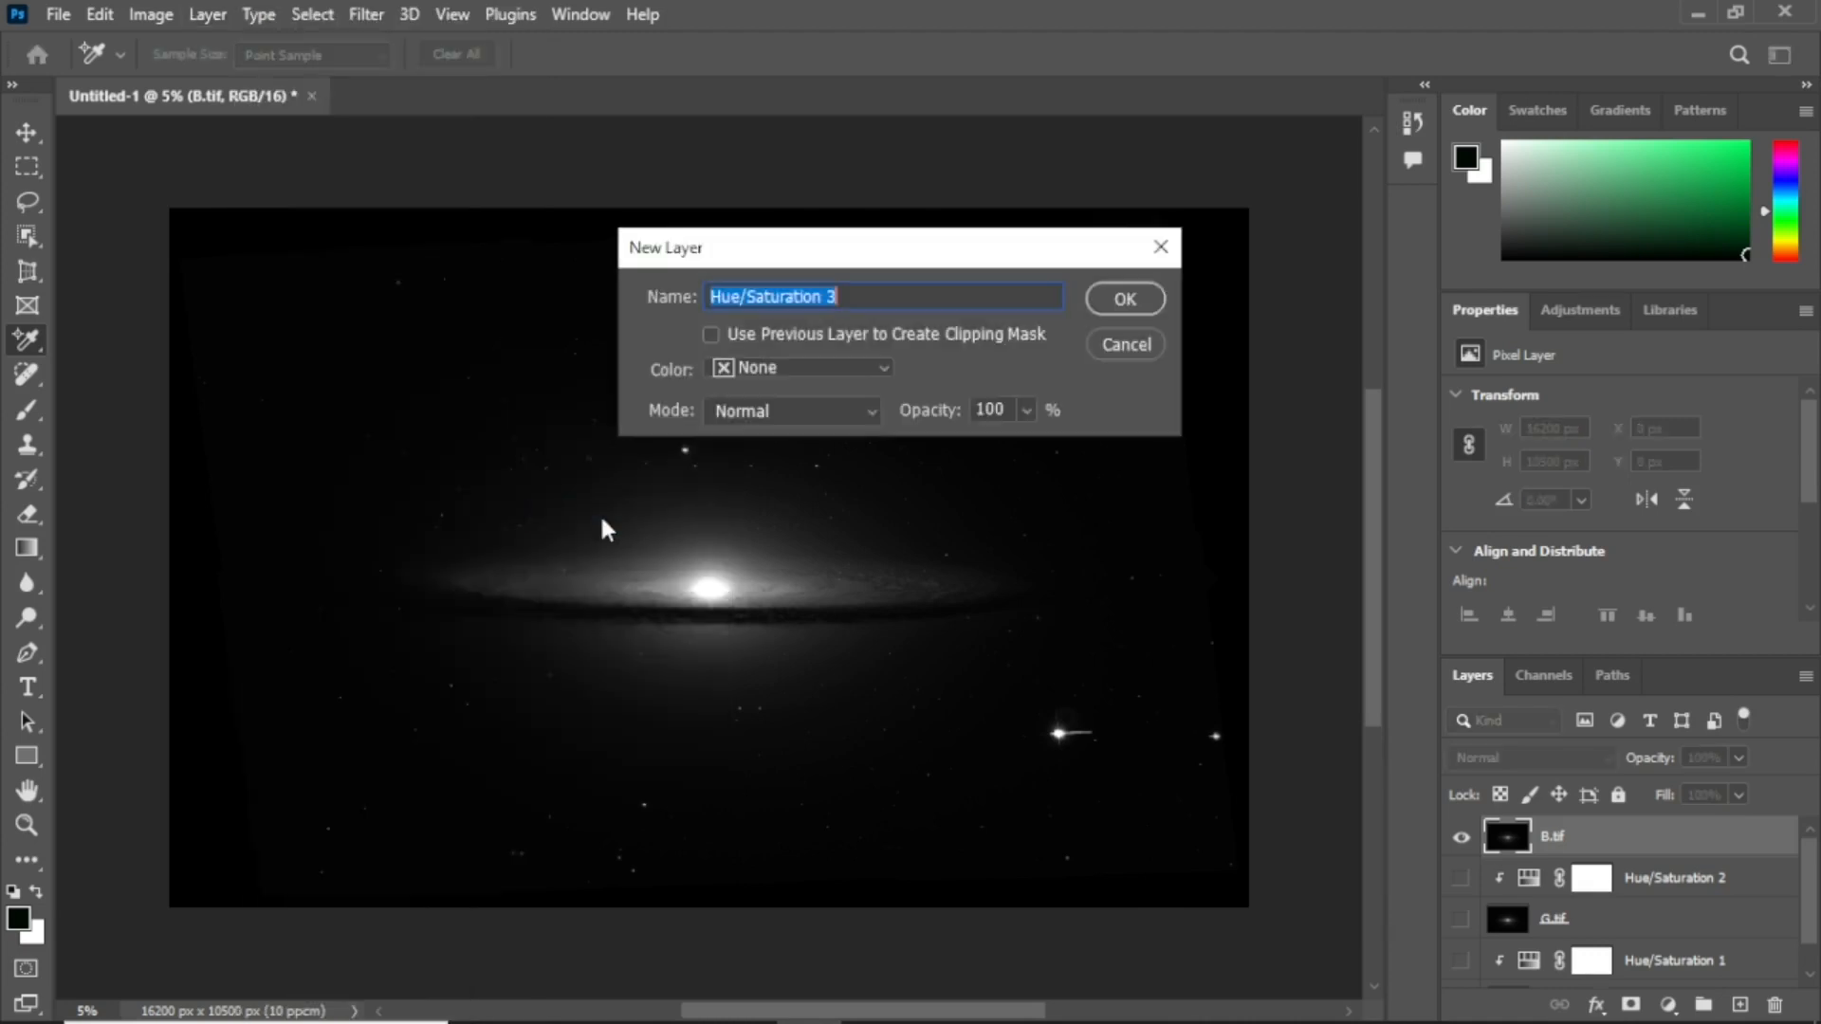
left_click(709, 334)
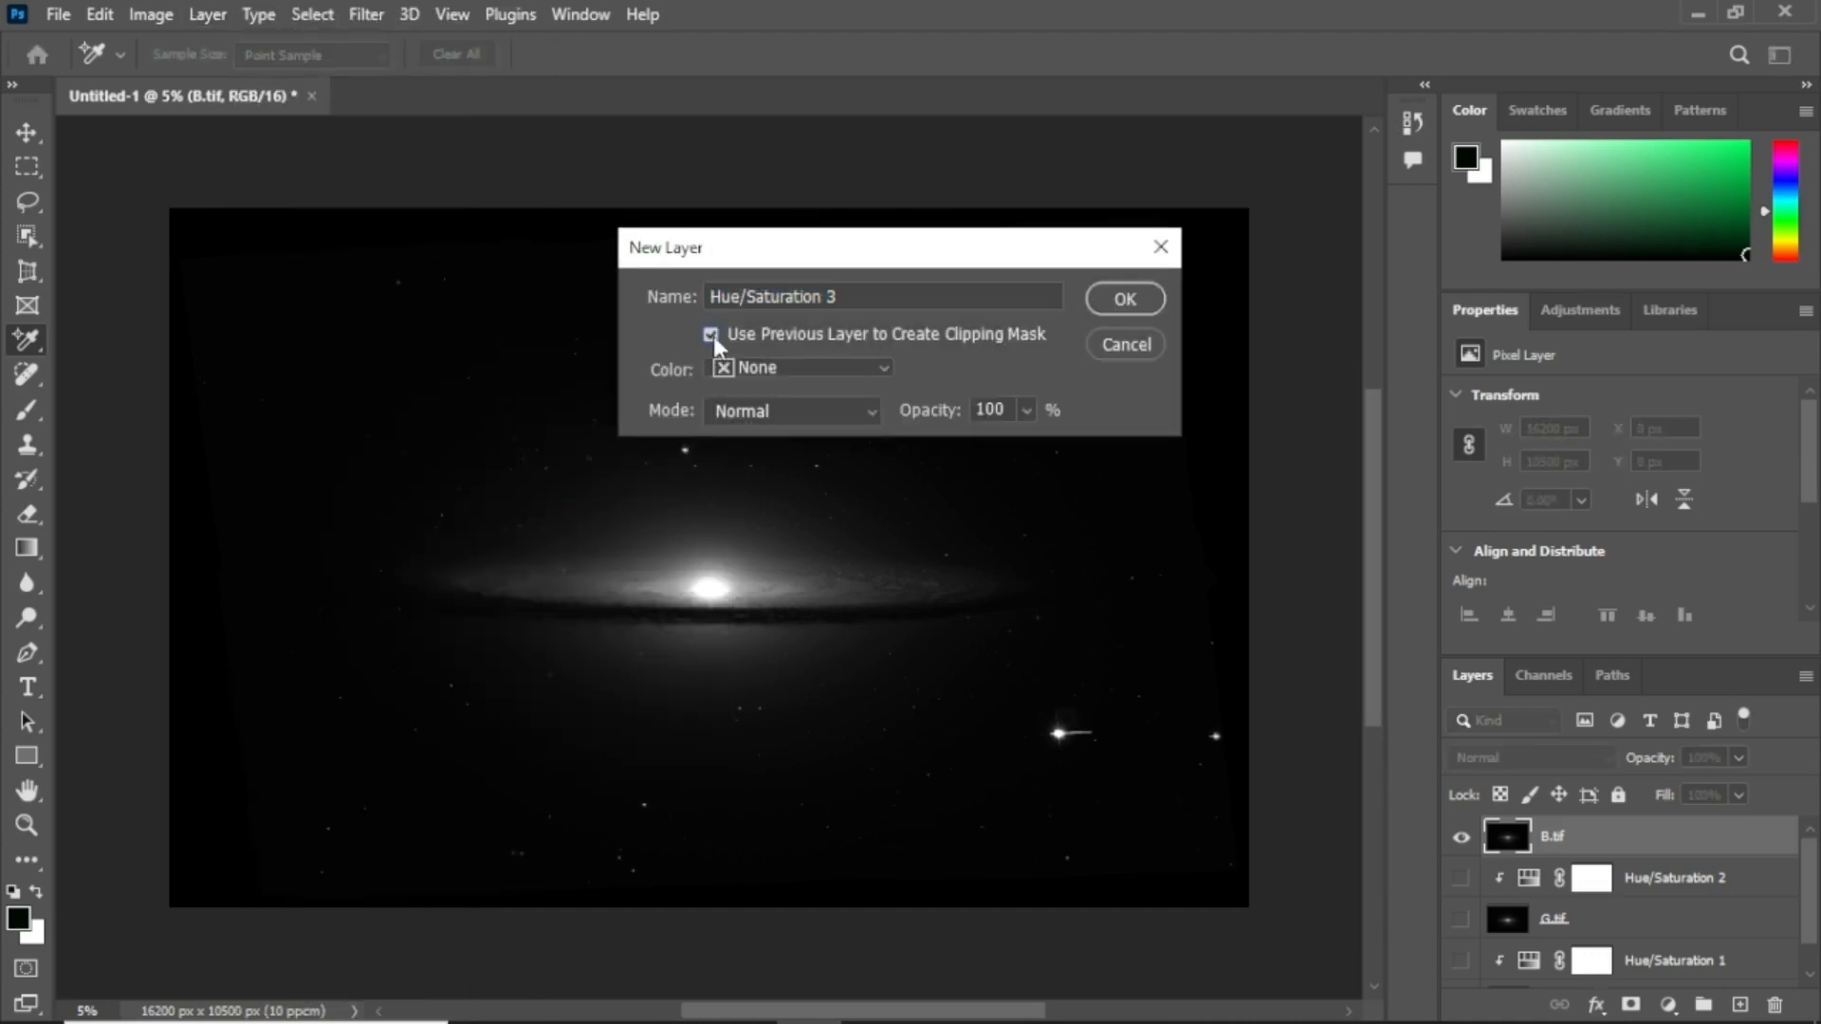
left_click(1124, 301)
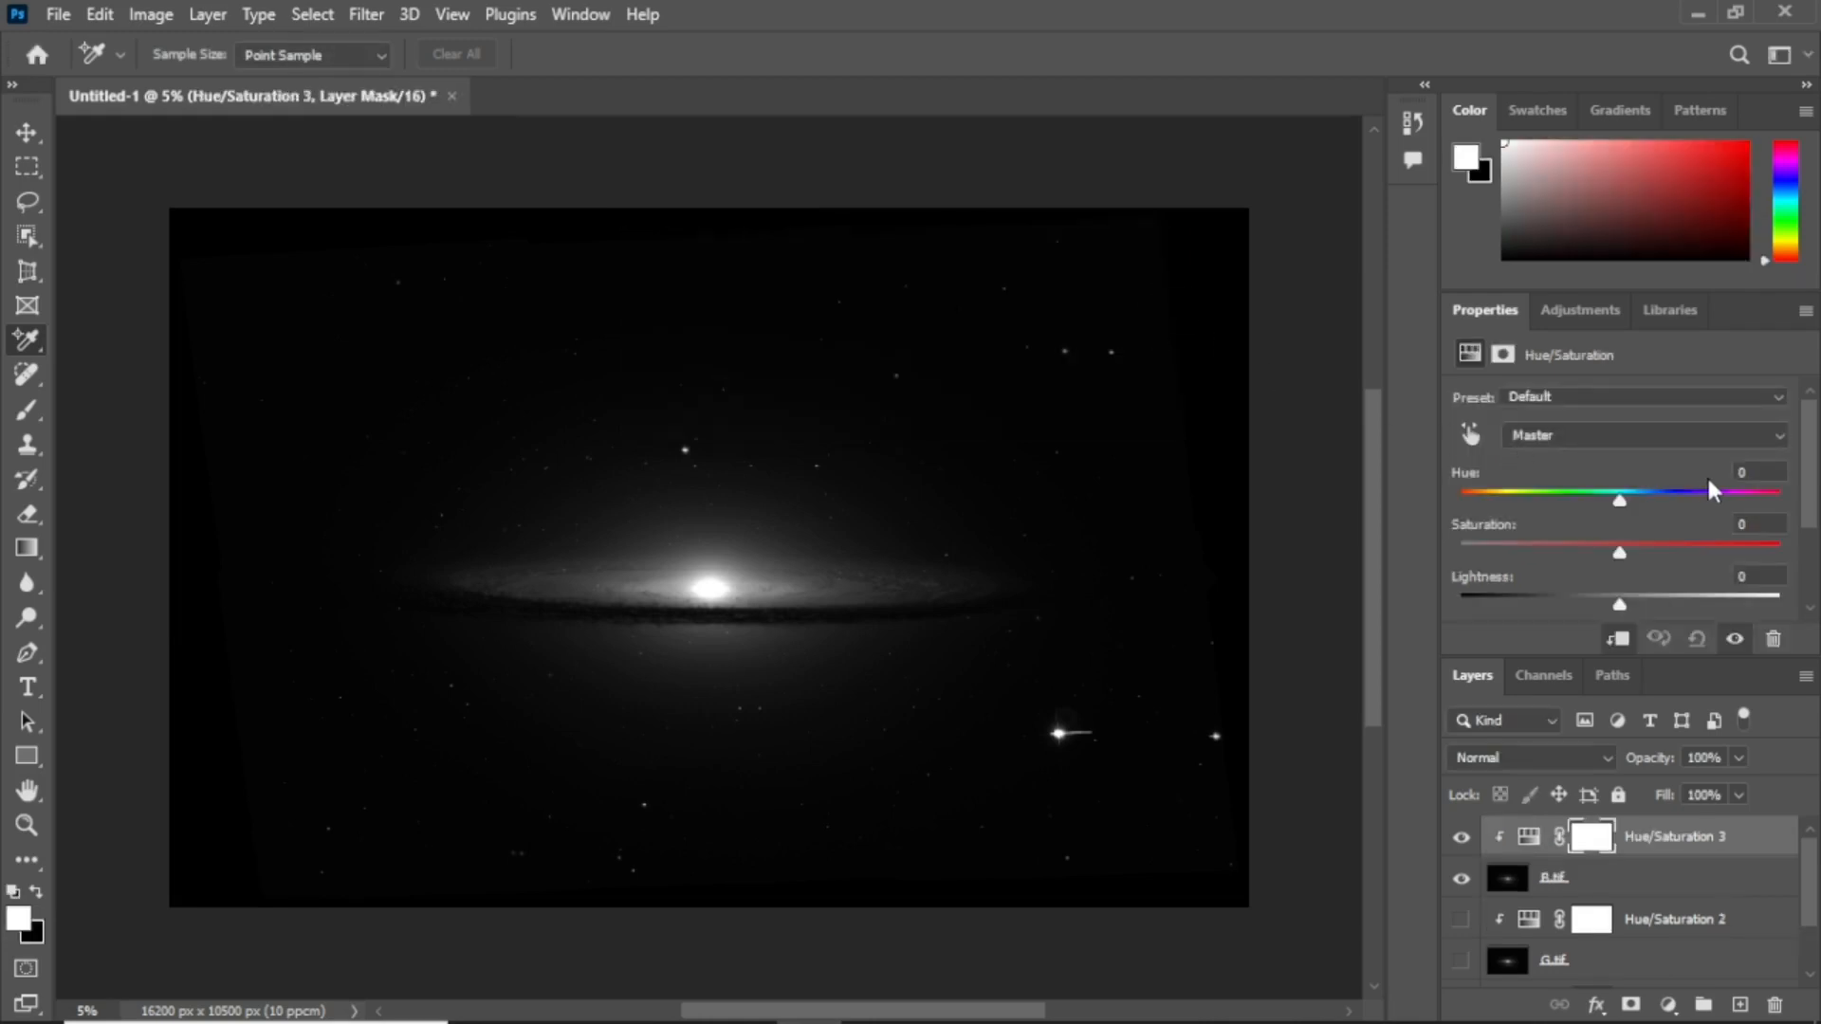
Colorize B.tif through its clipped Hue/Saturation layer and set the hue to 240
left_click_drag(1813, 509, 1818, 589)
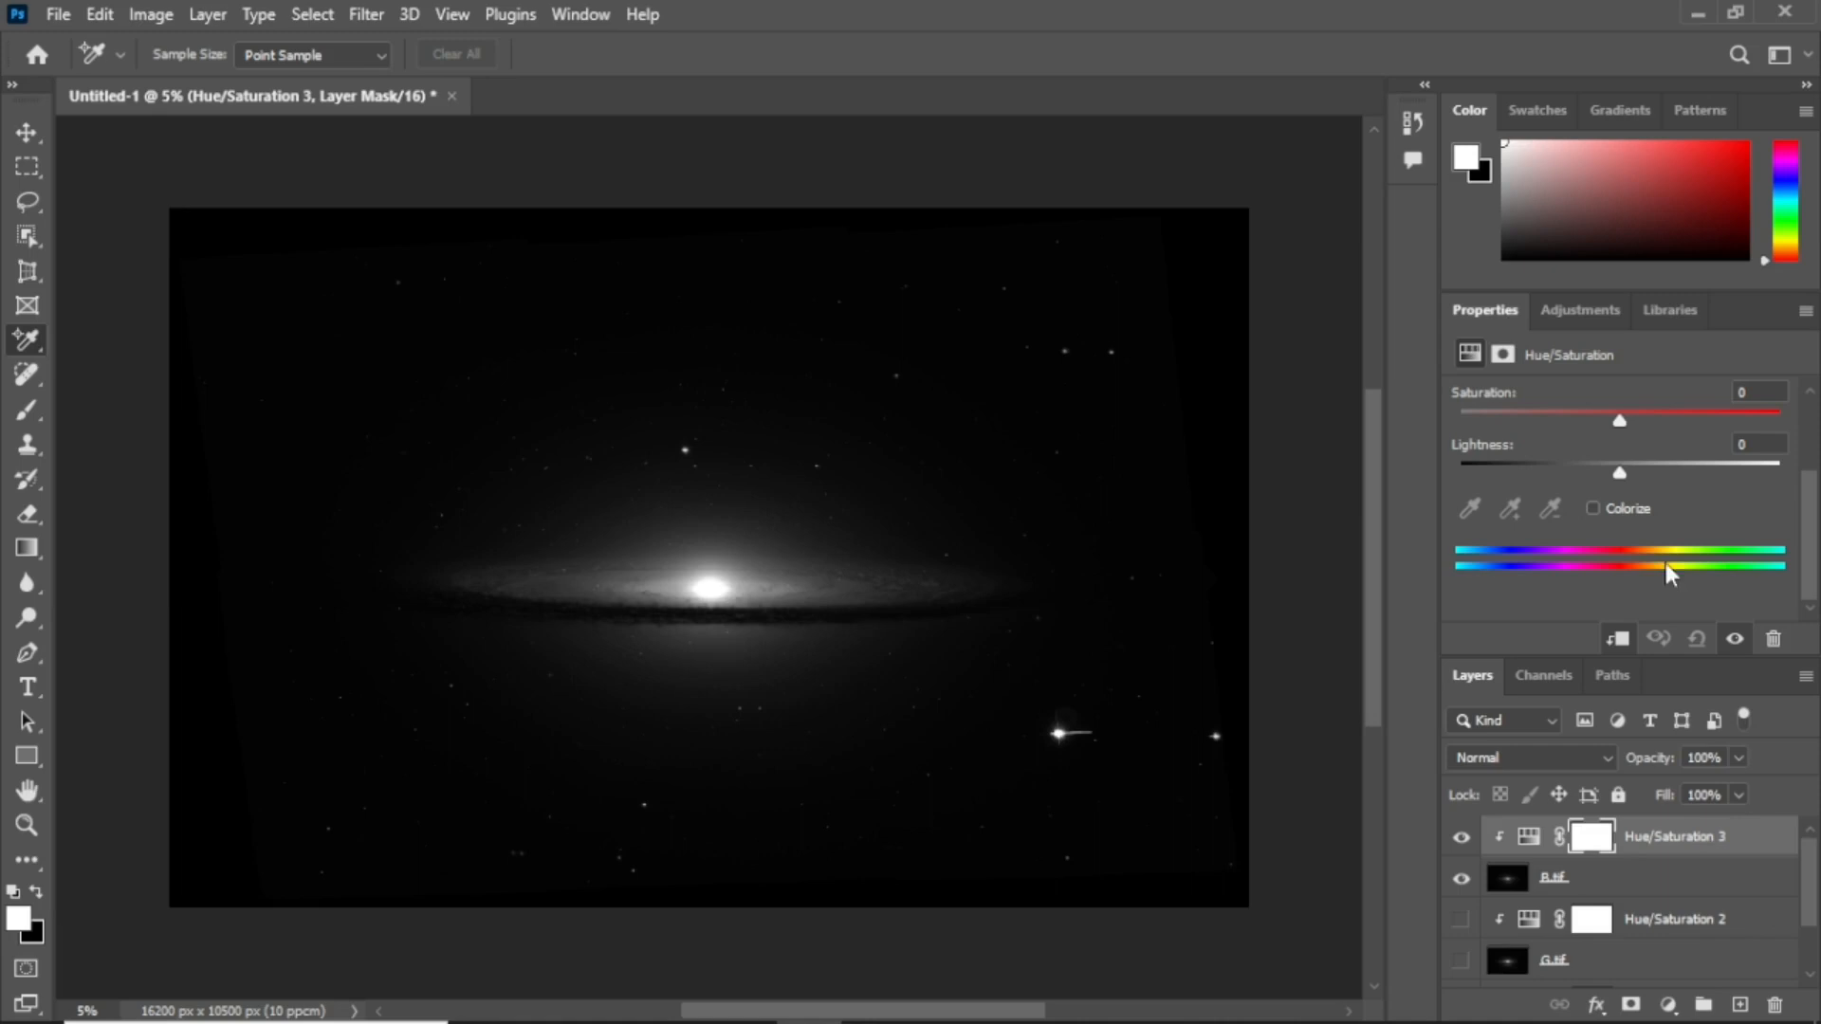
left_click(1592, 508)
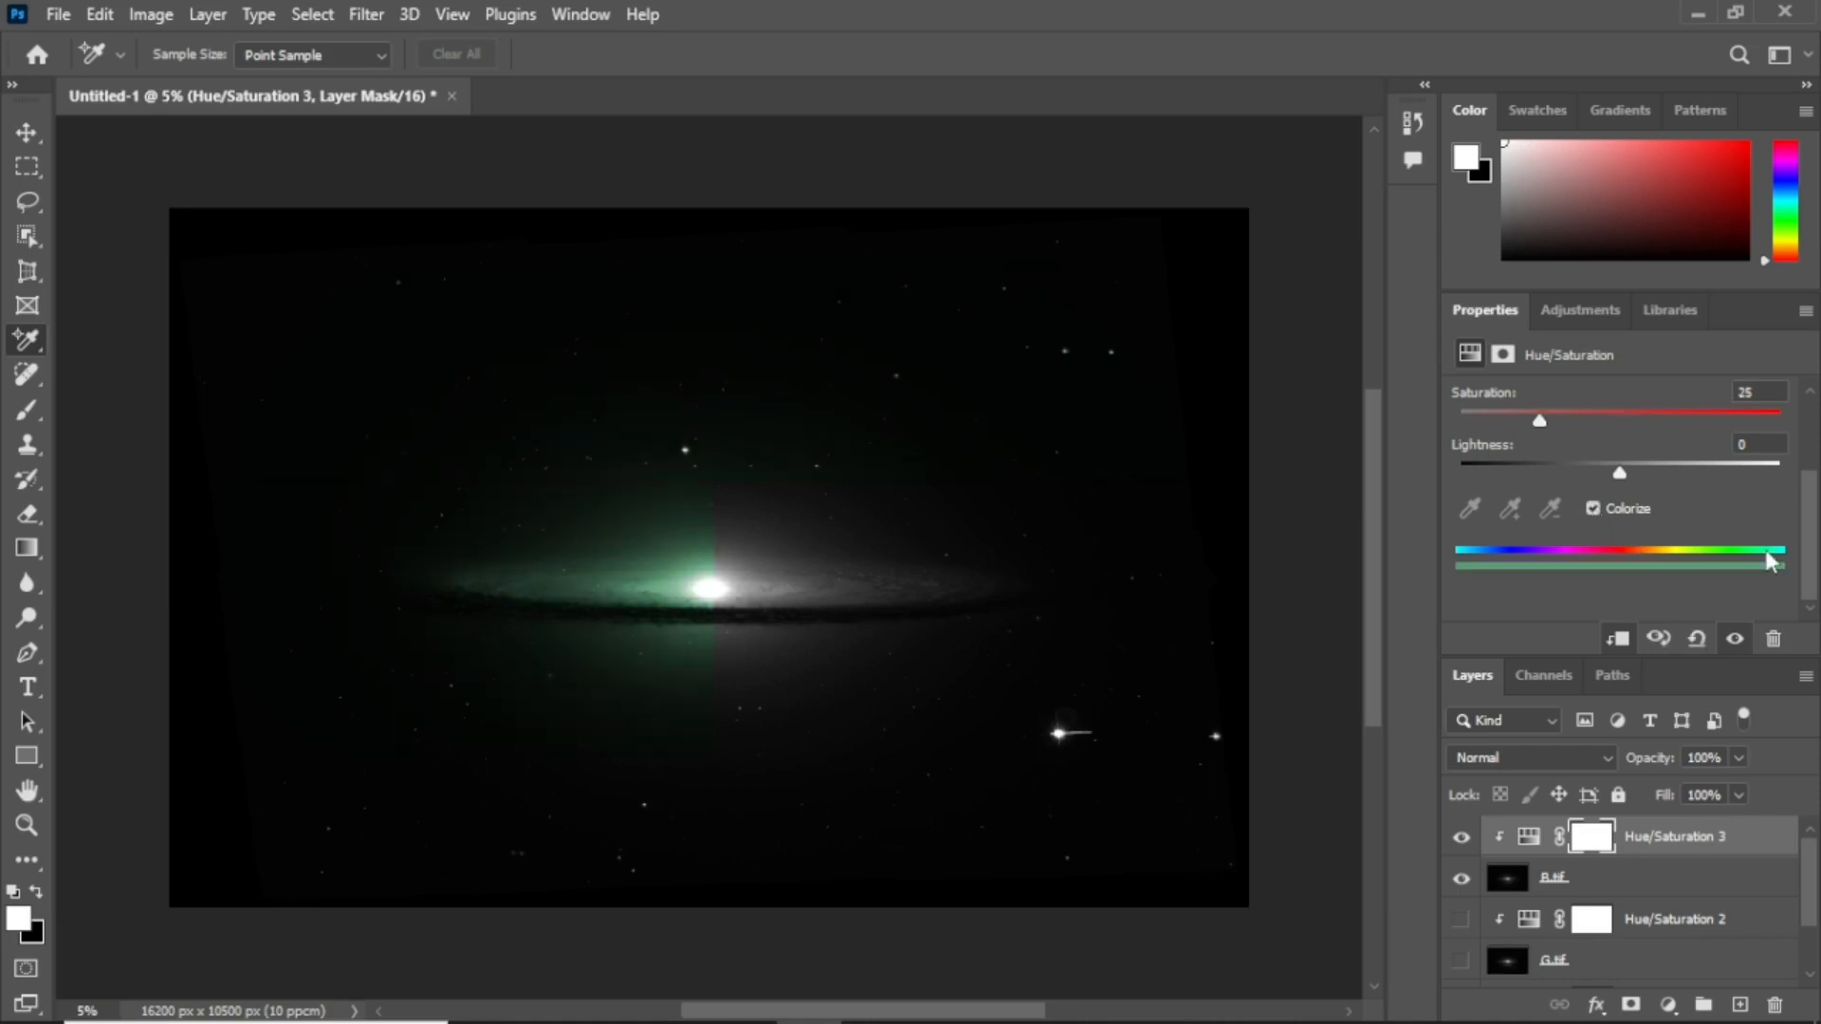
left_click_drag(1812, 553, 1817, 432)
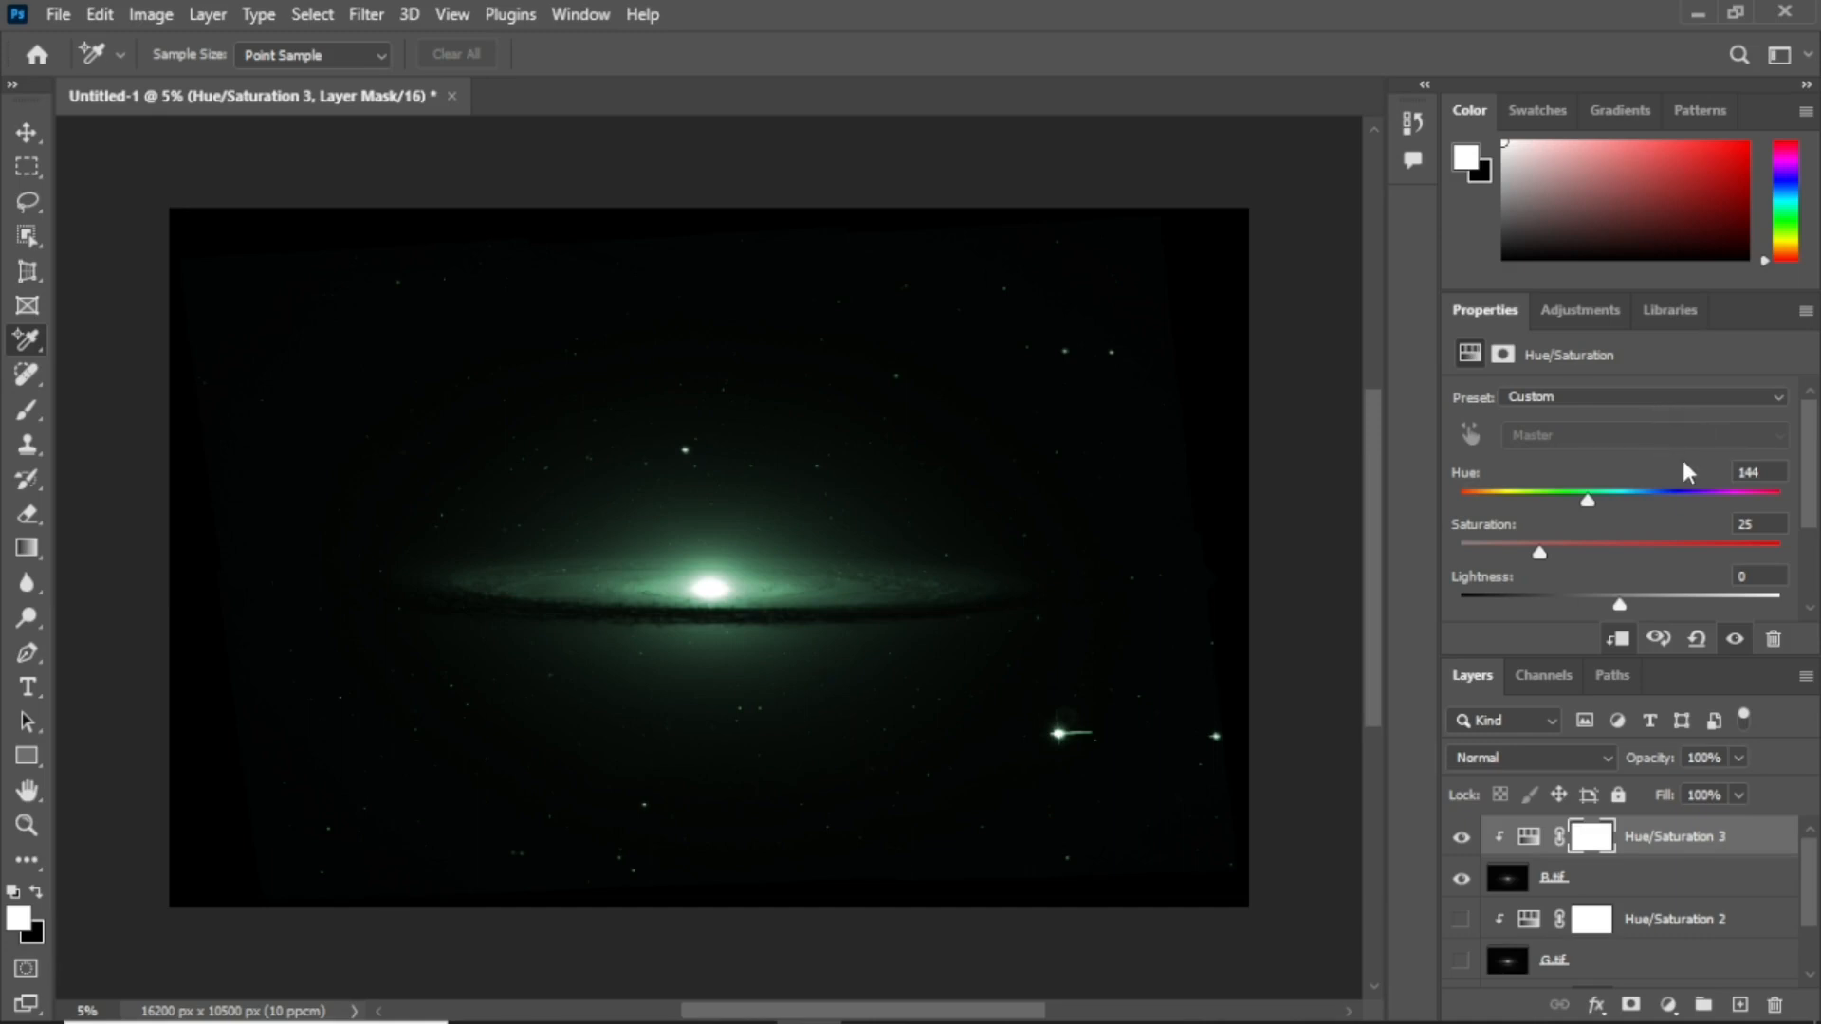
left_click(1770, 471)
type("240")
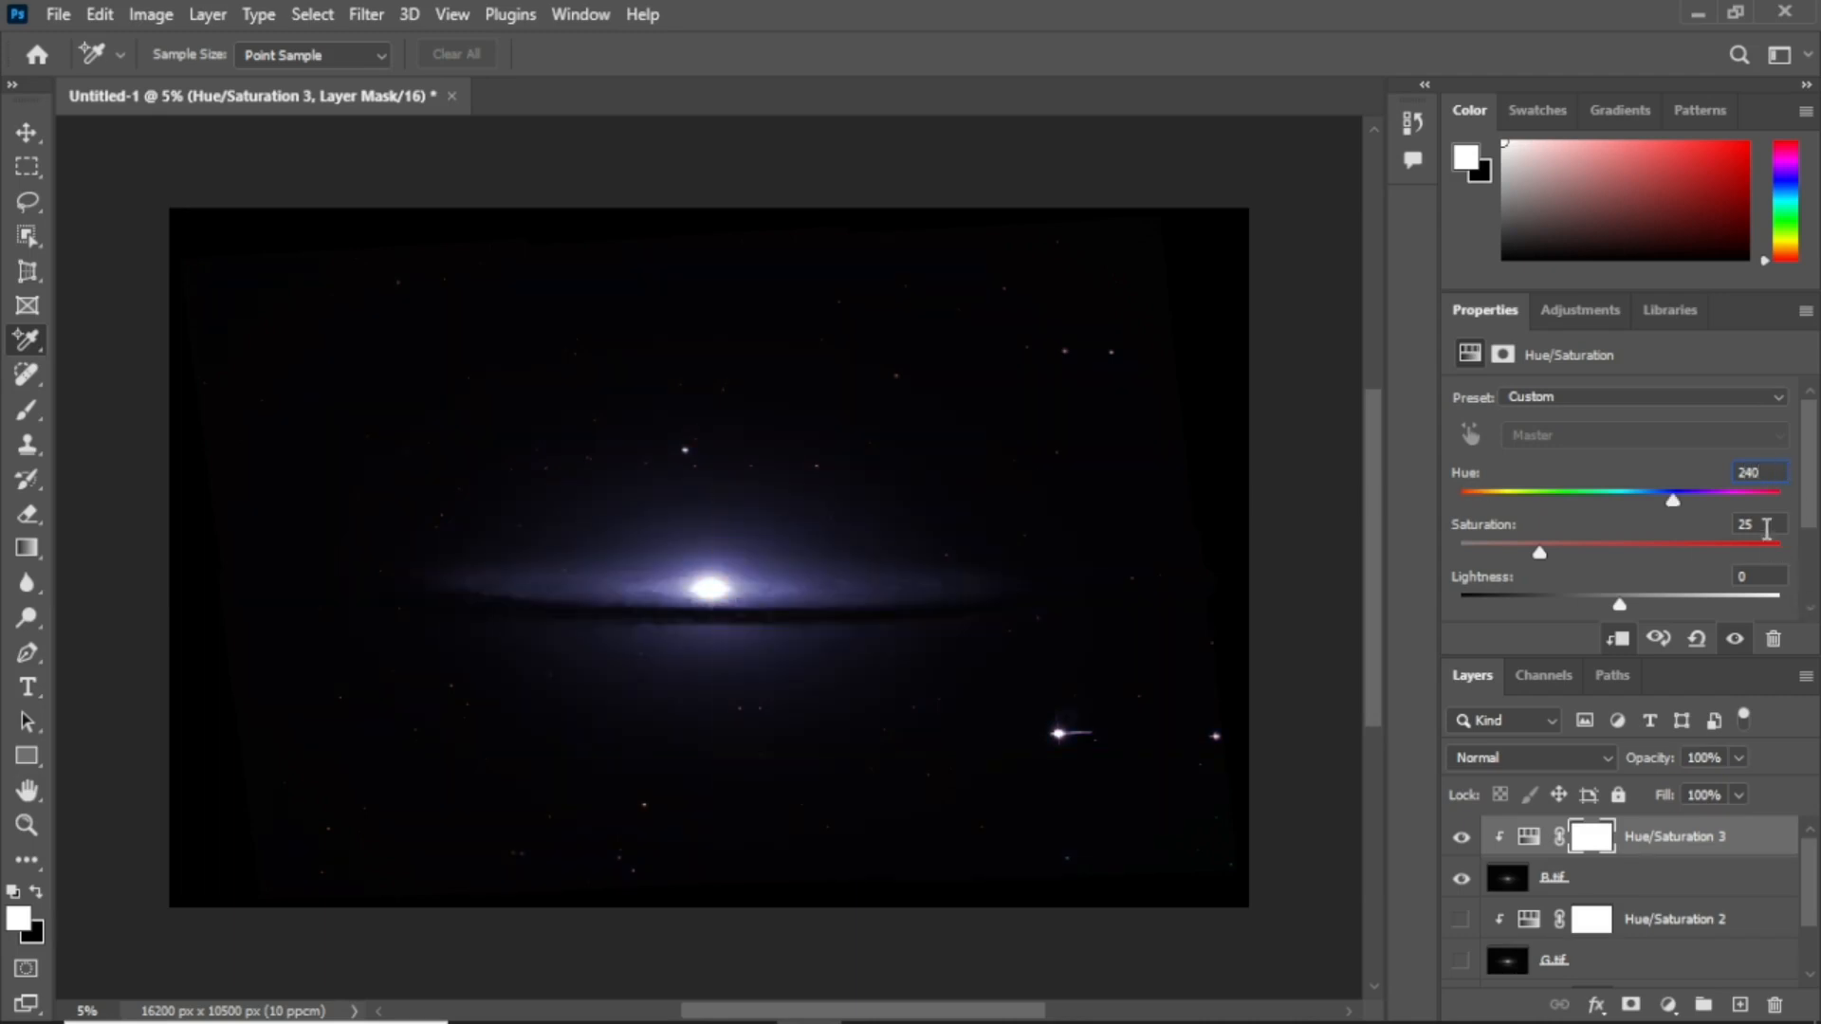
Set the saturation to 100 and the lightness to -50 on the Hue/Saturation layer clipped to B.tif
left_click(1765, 525)
key("BackSpace")
key("BackSpace")
type("10")
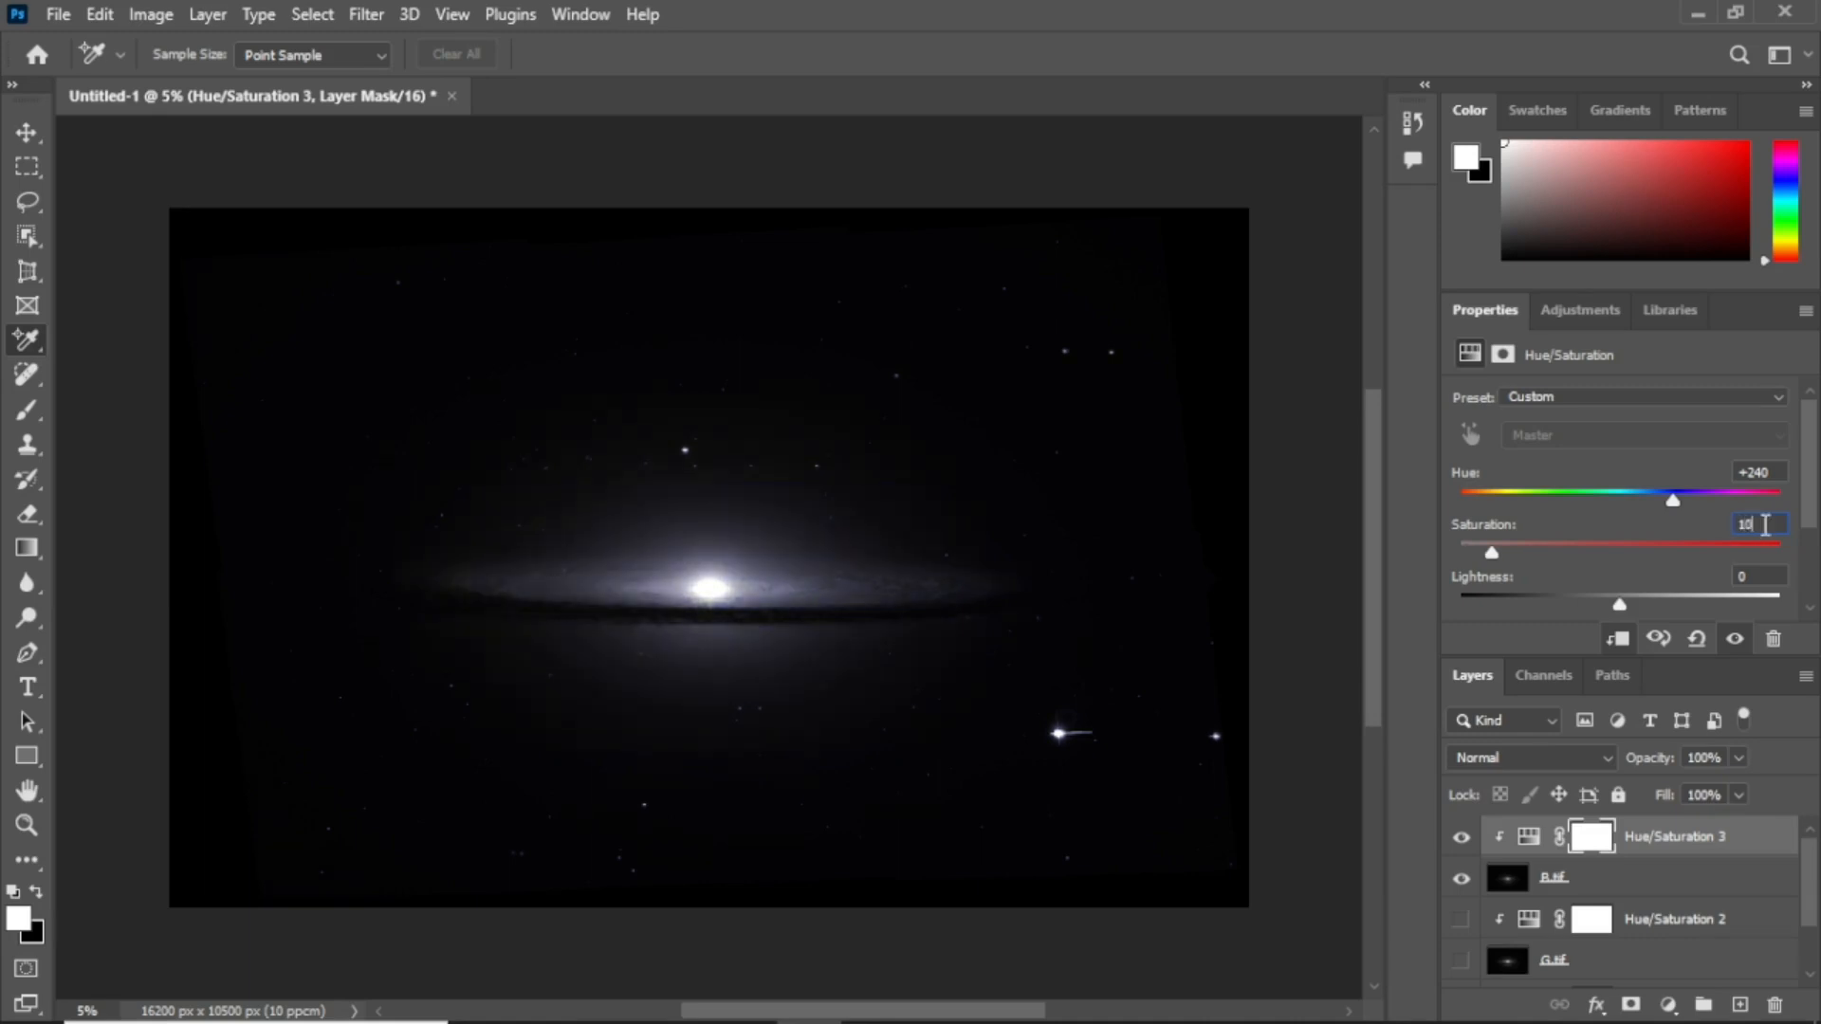
type("0")
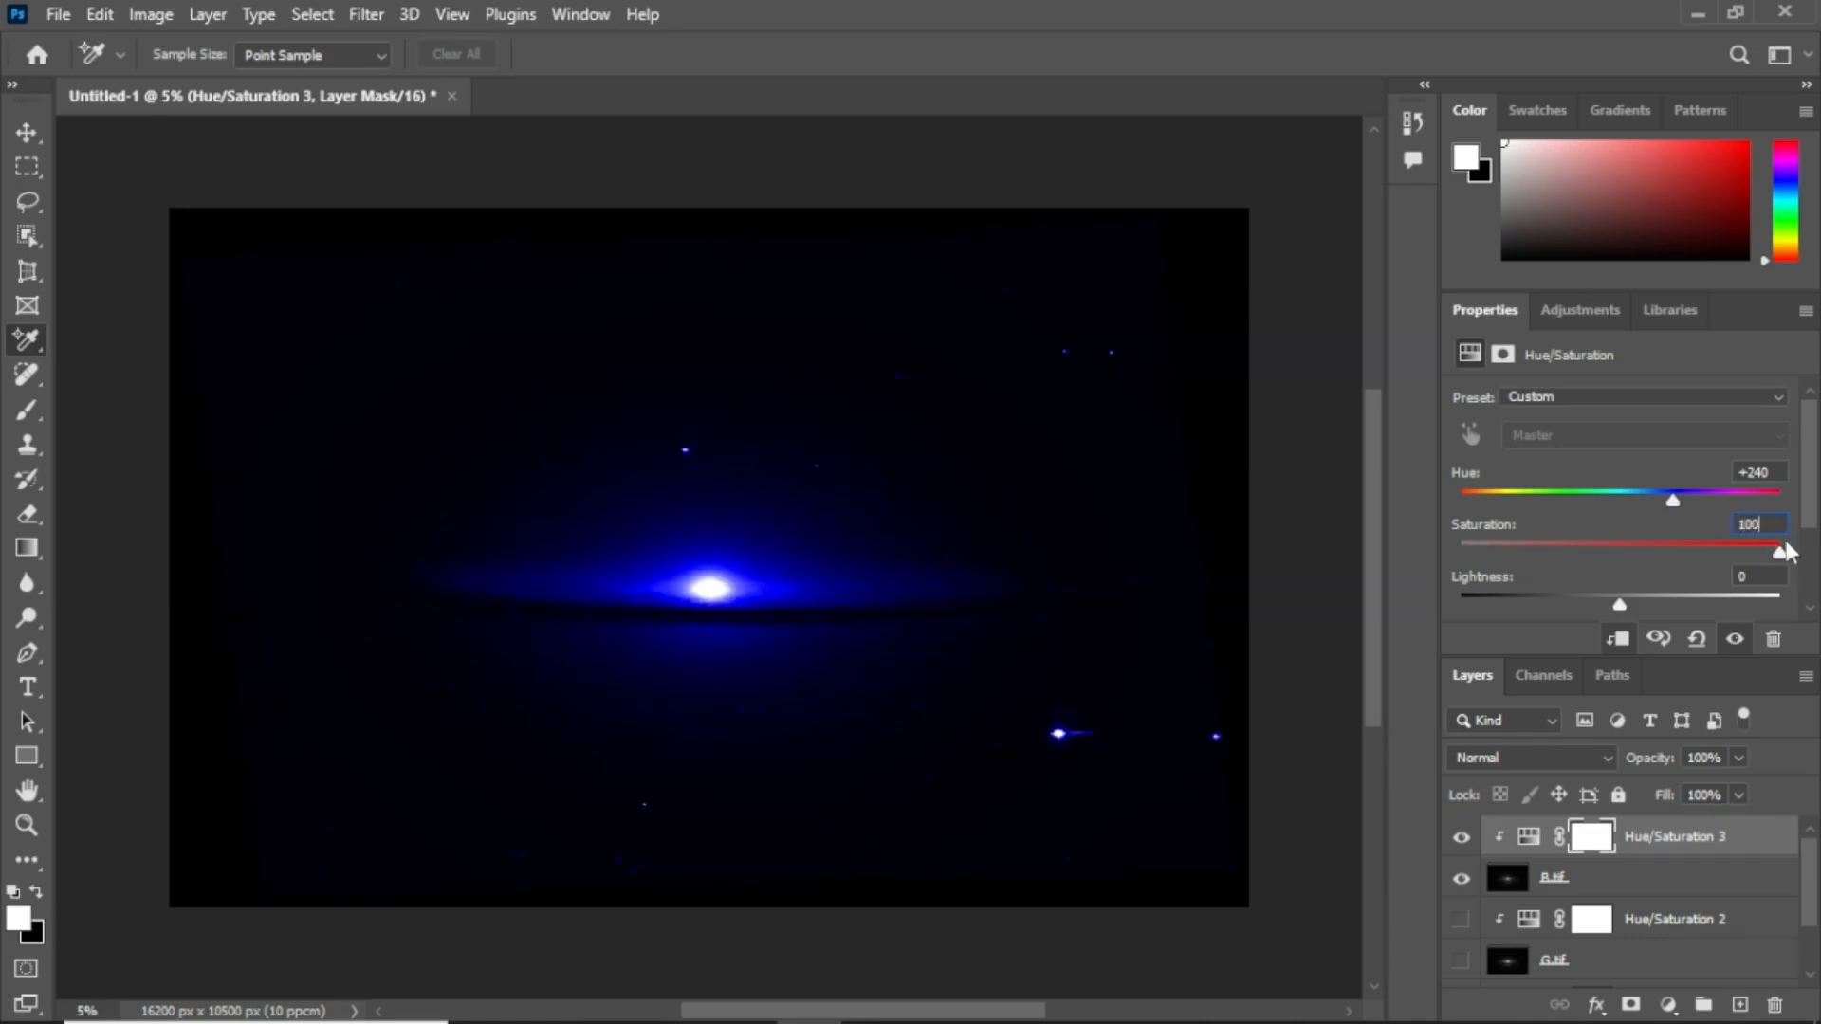
key("Tab")
type("-50")
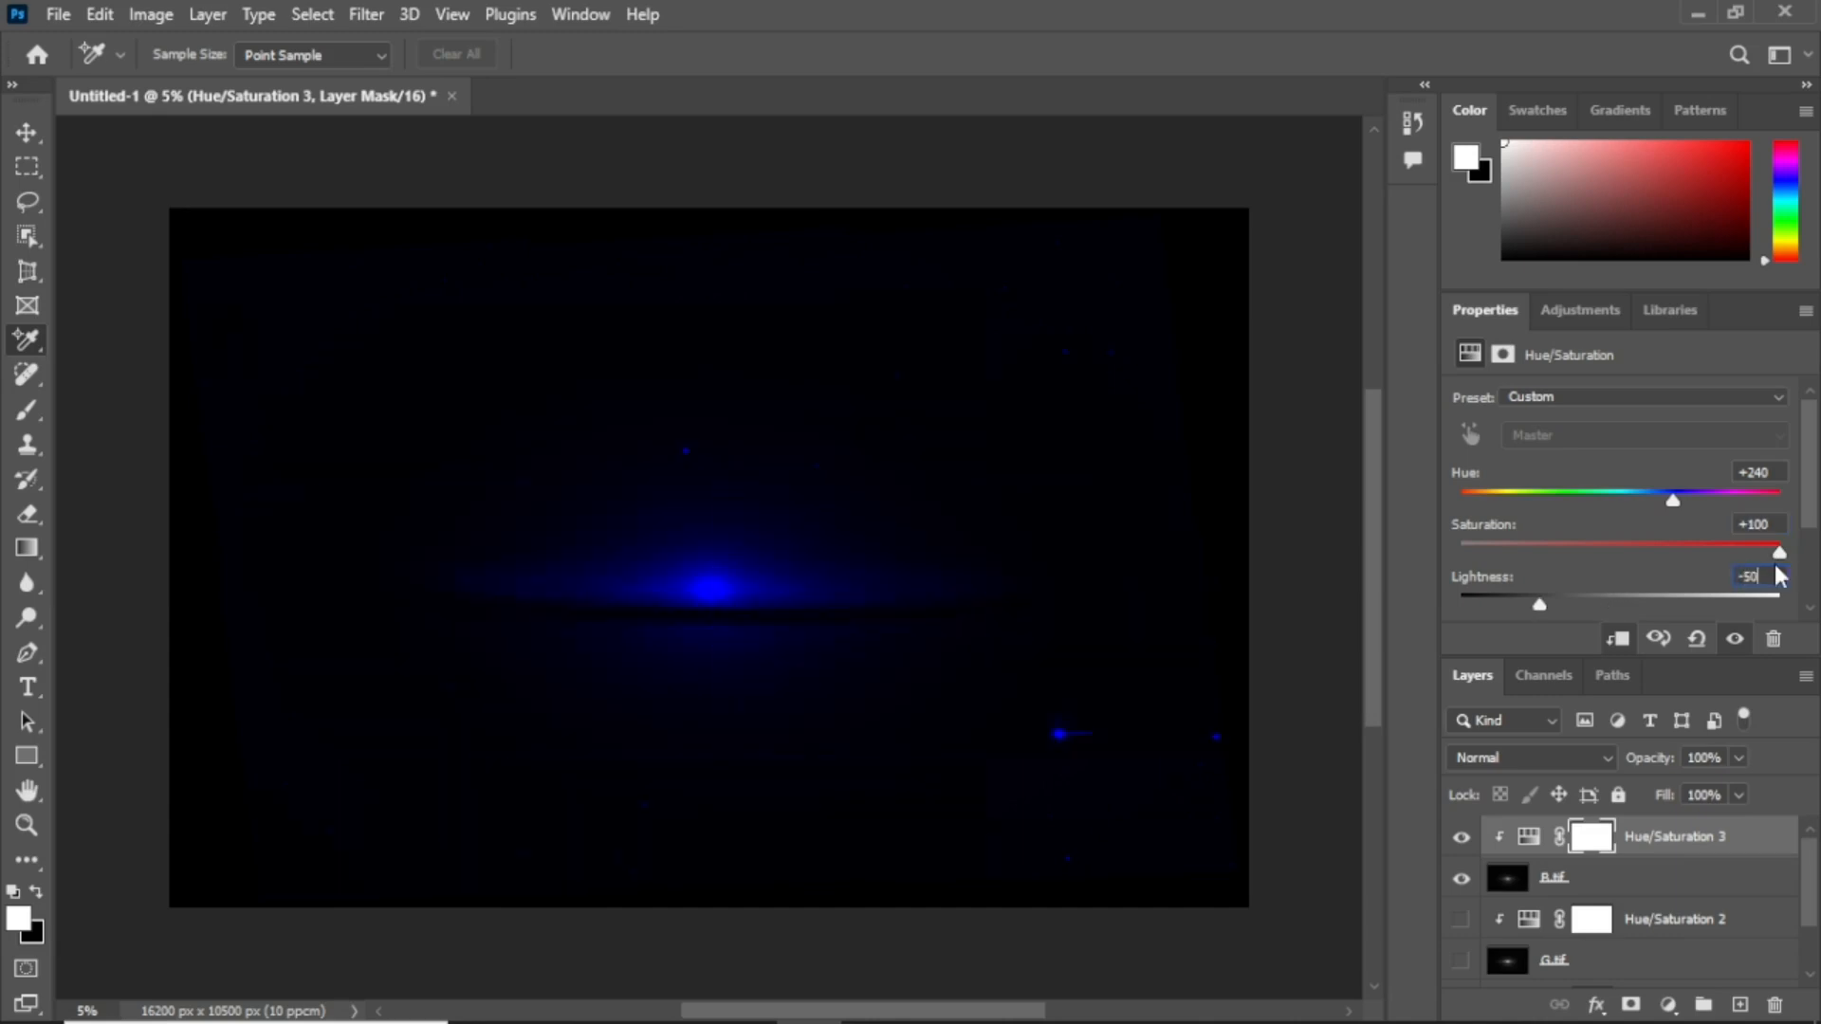
left_click_drag(1811, 501, 1813, 594)
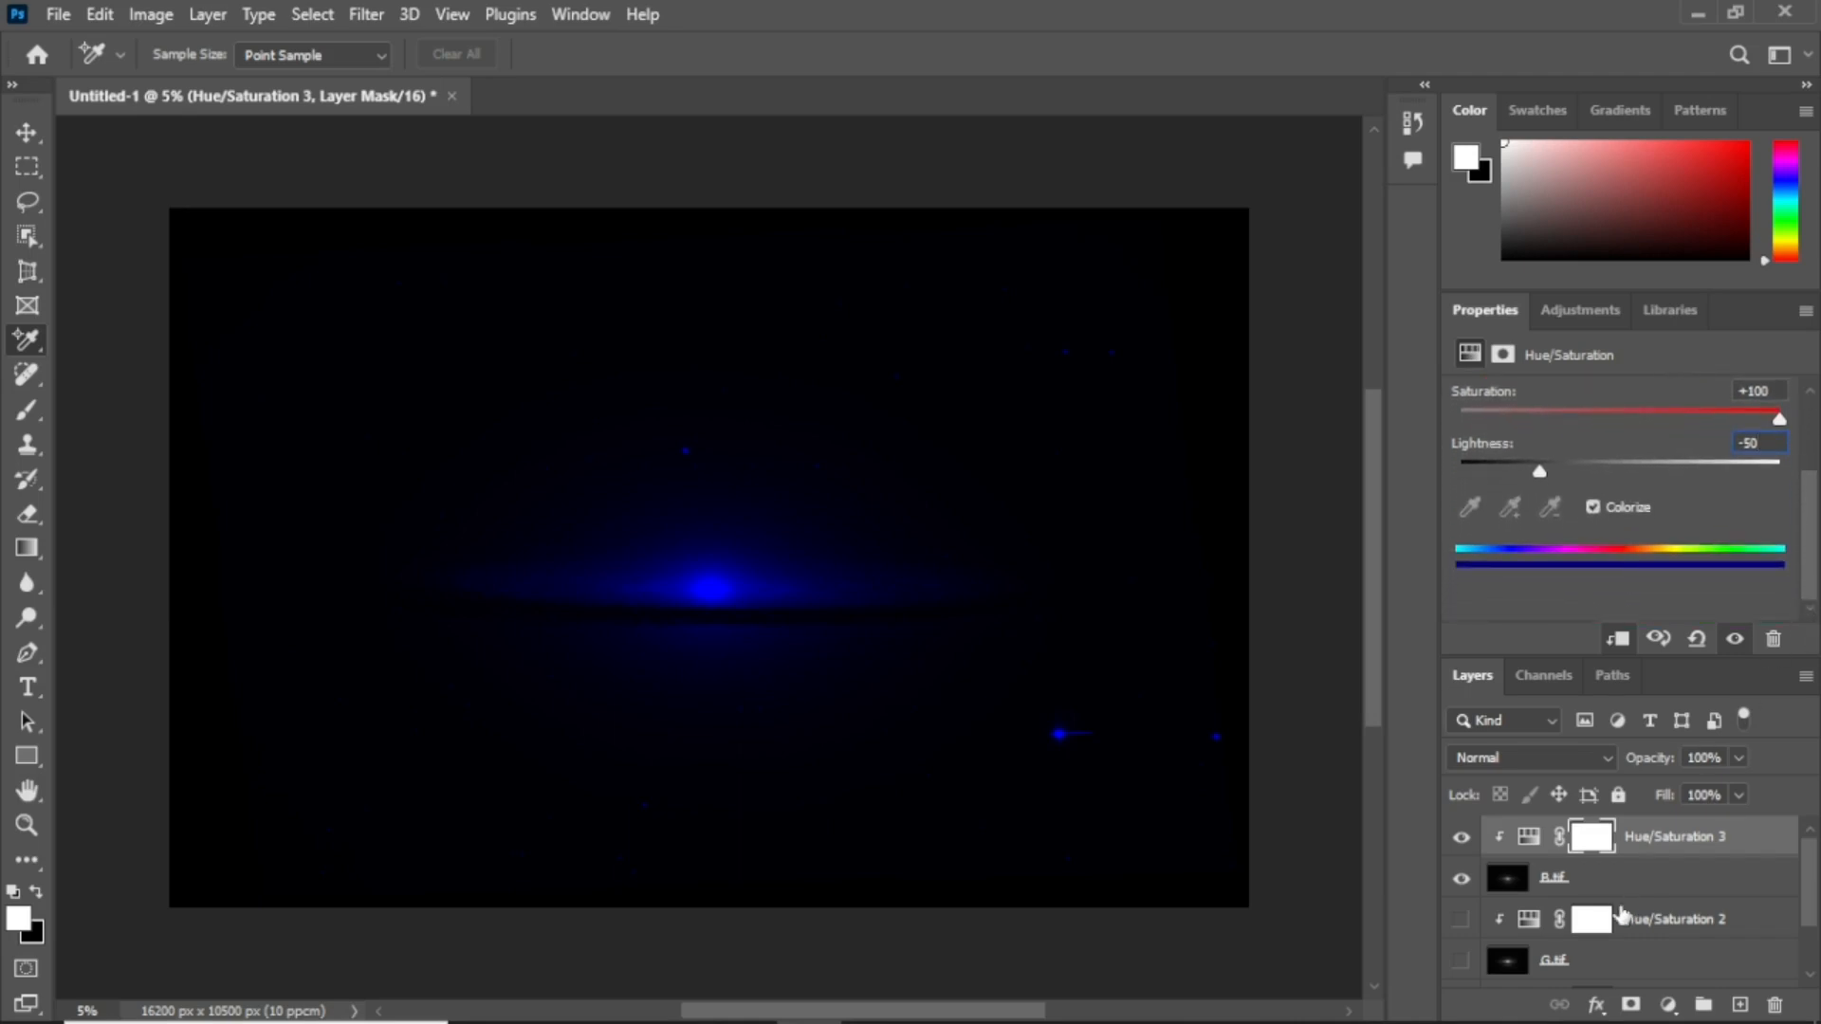
Show the G.tif and R.tif layers again along with their Hue/Saturation adjustment layers
left_click(1461, 920)
scroll(1809, 891, "down", 2)
left_click(1461, 925)
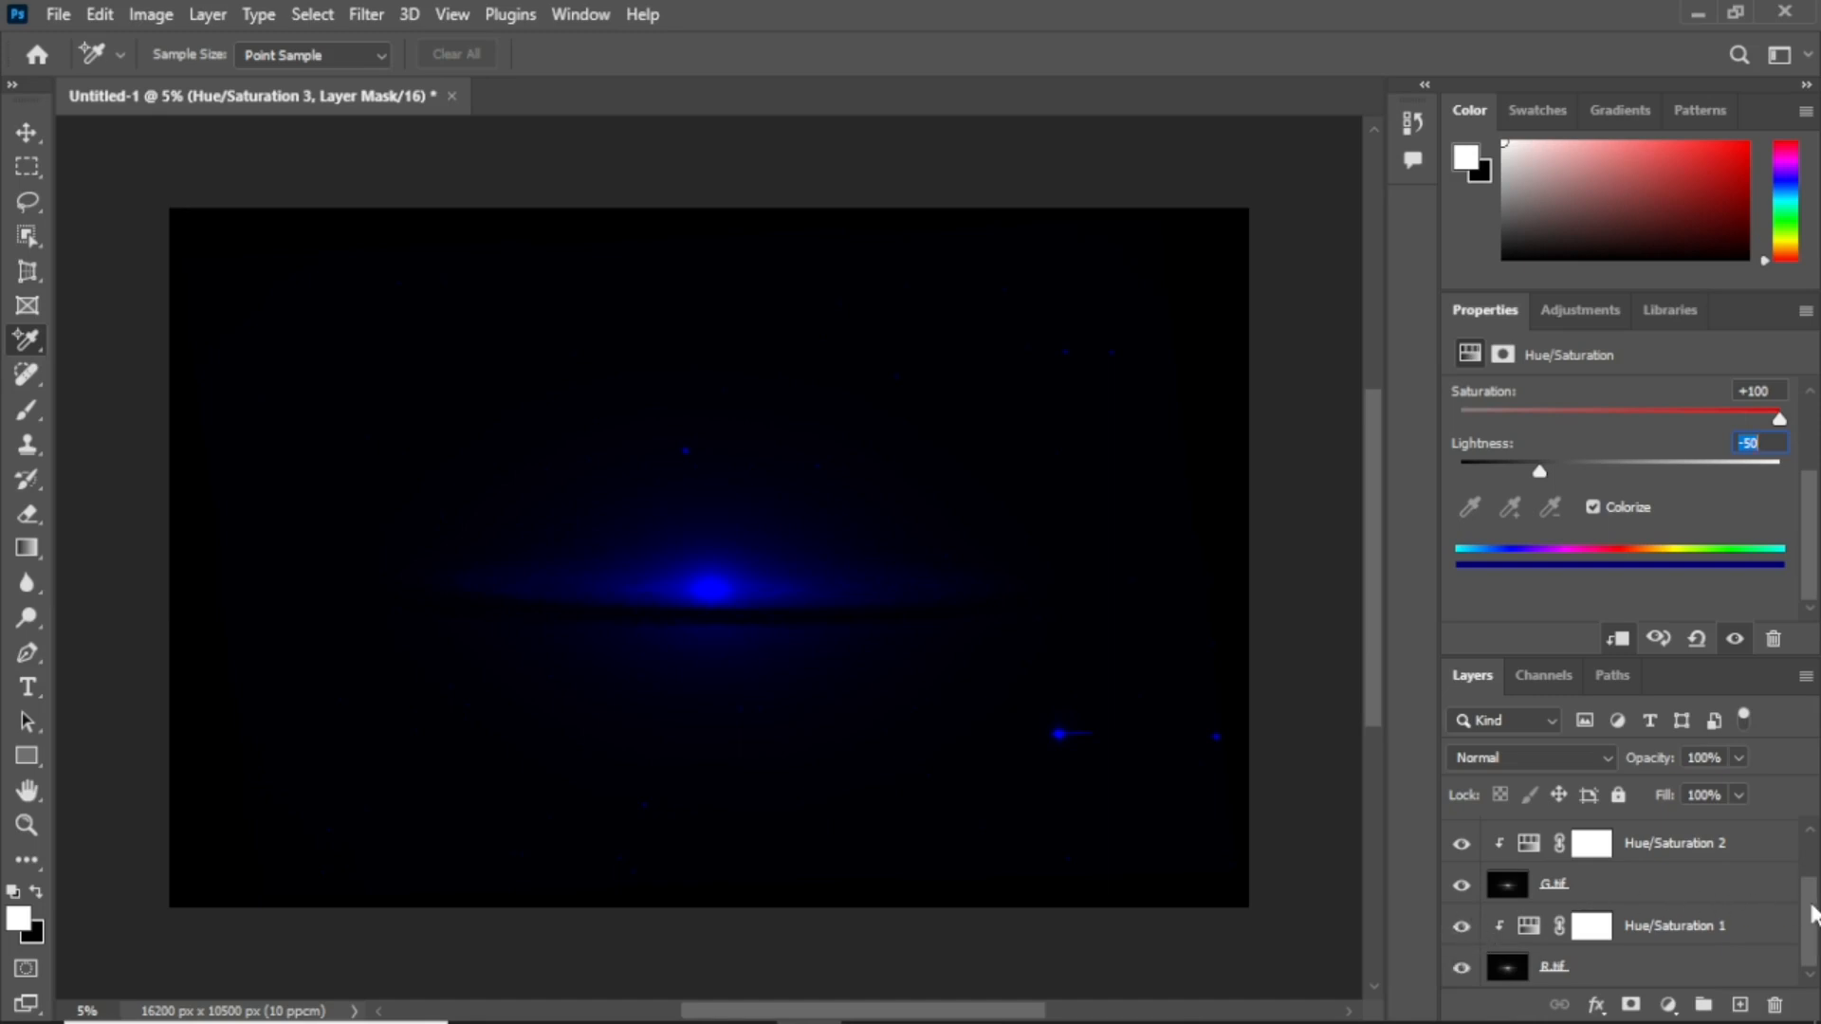
Set the blend mode of the B.tif layer to Lighten
scroll(1810, 912, "up", 2)
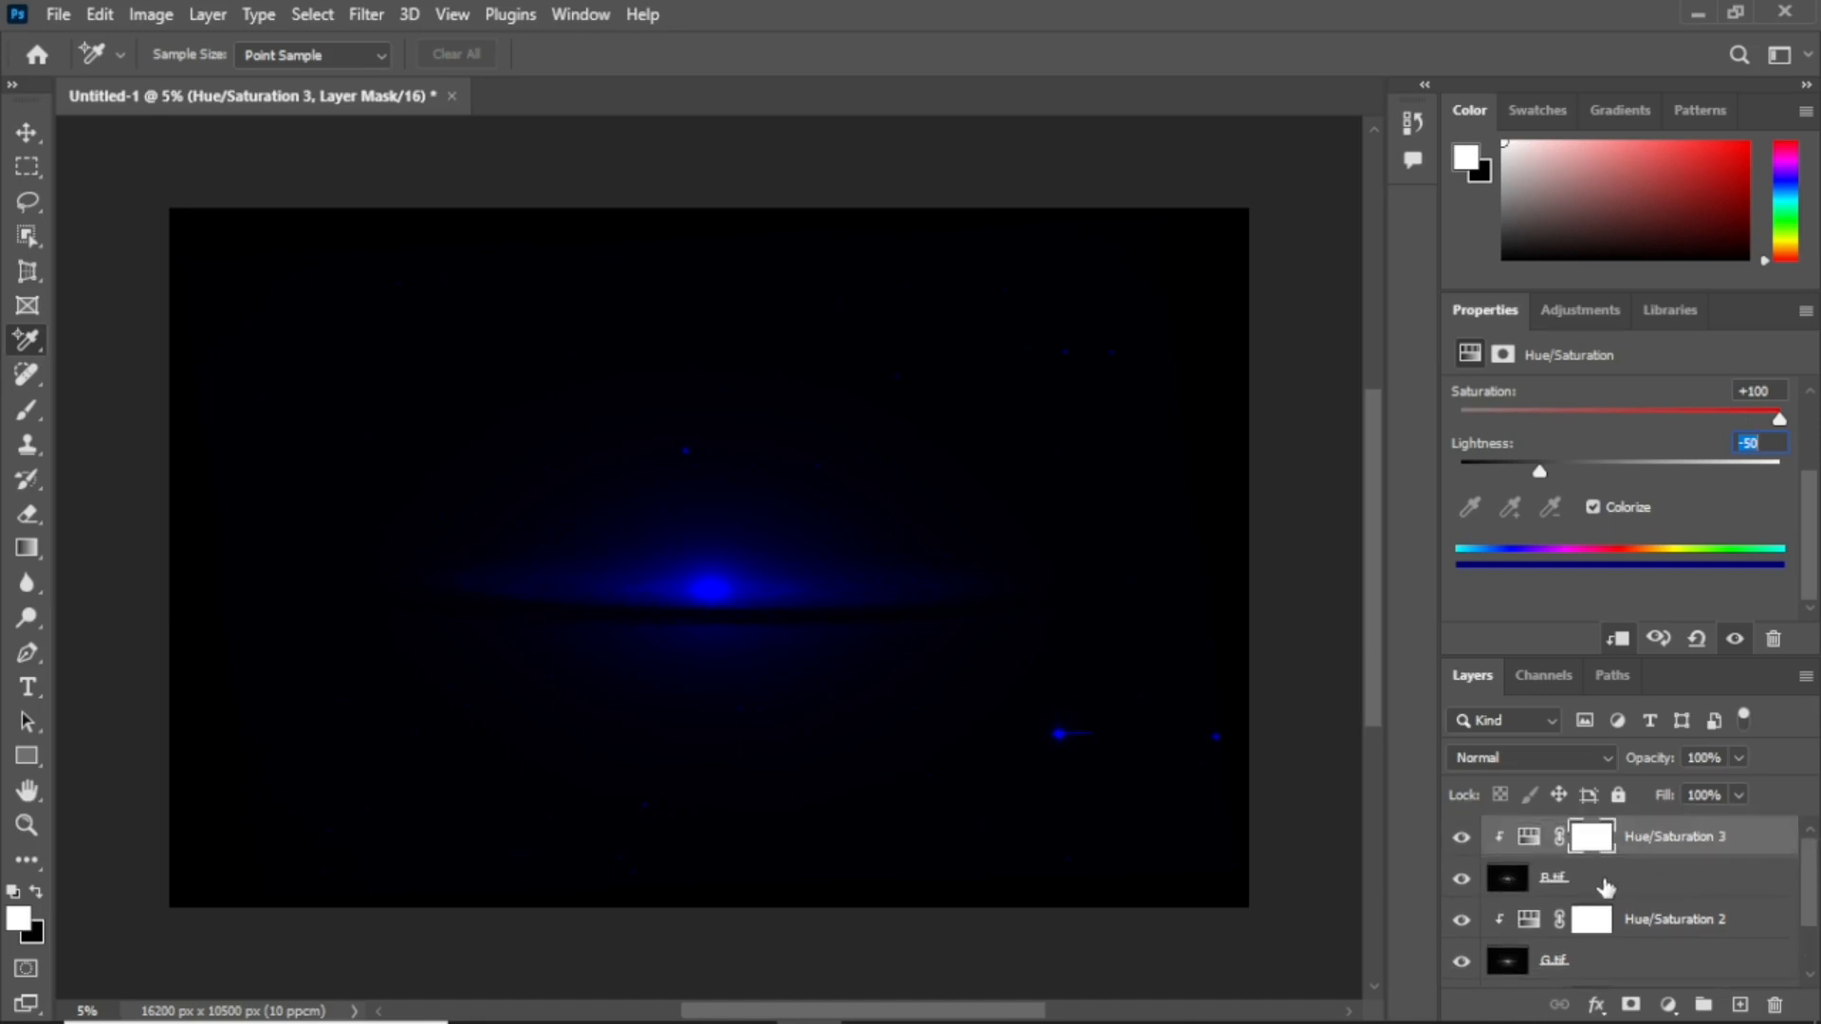
left_click(1605, 886)
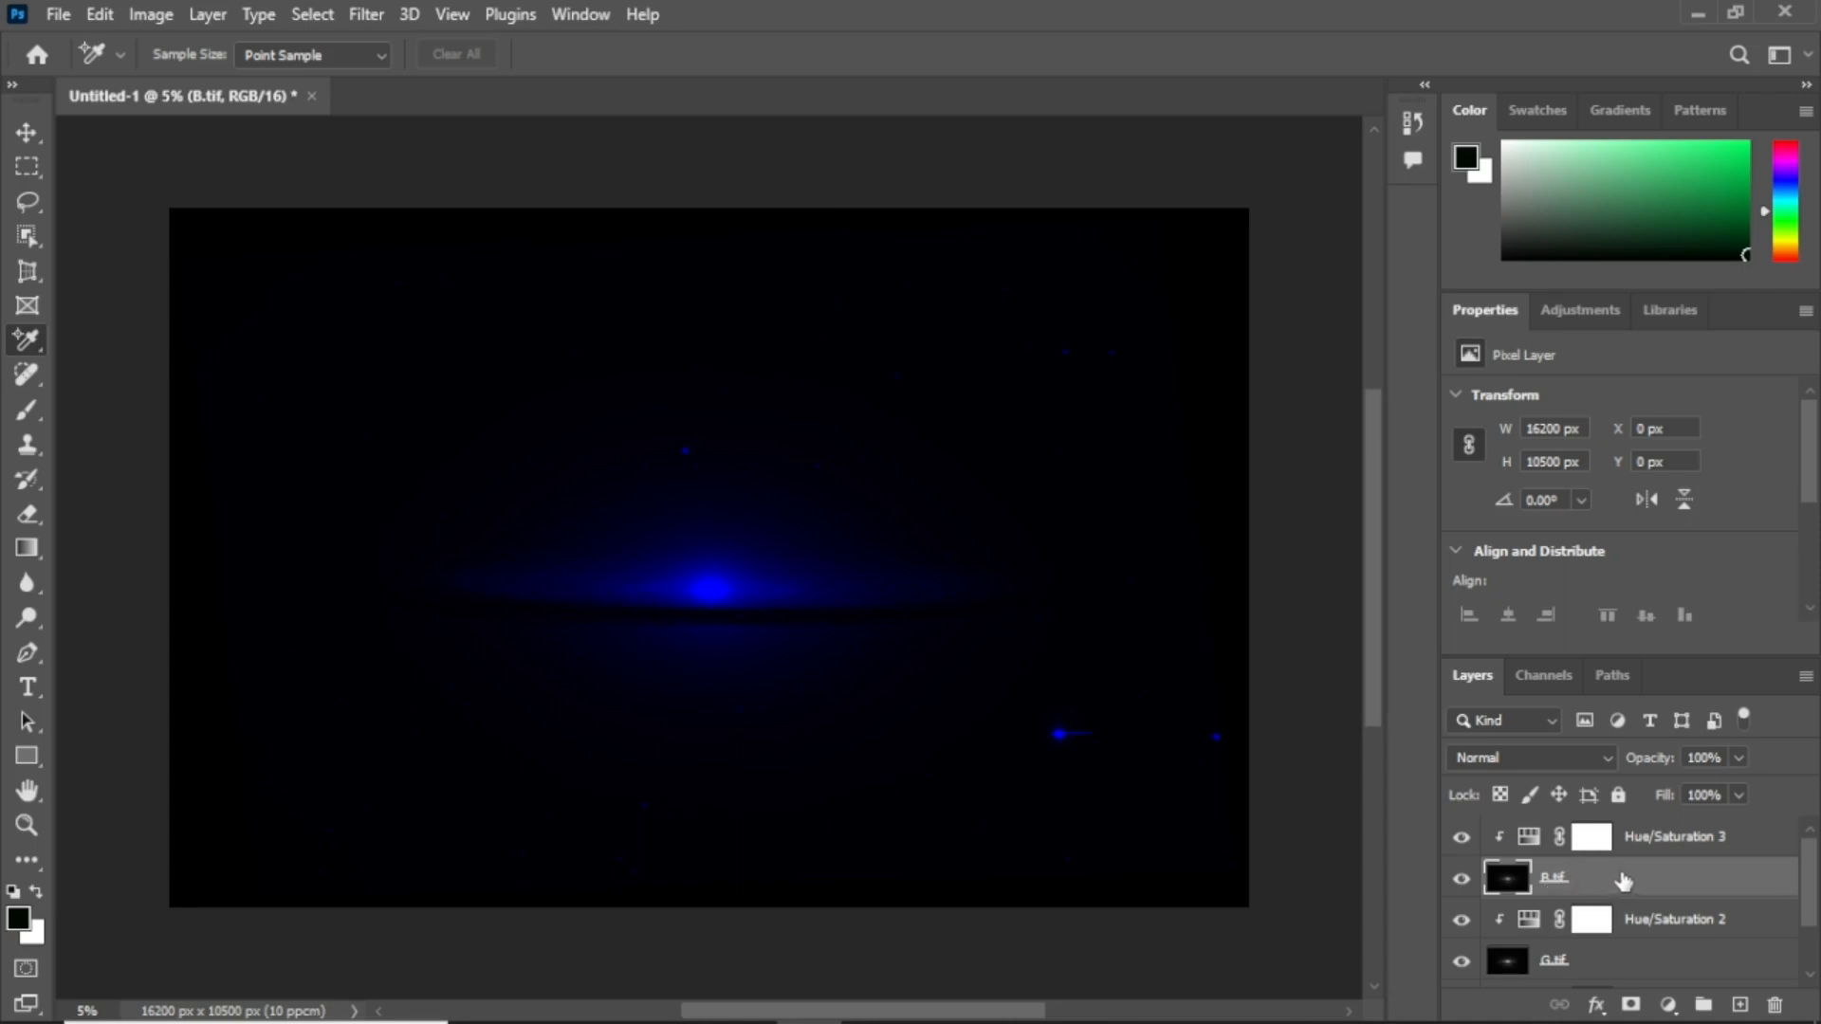
left_click(1607, 758)
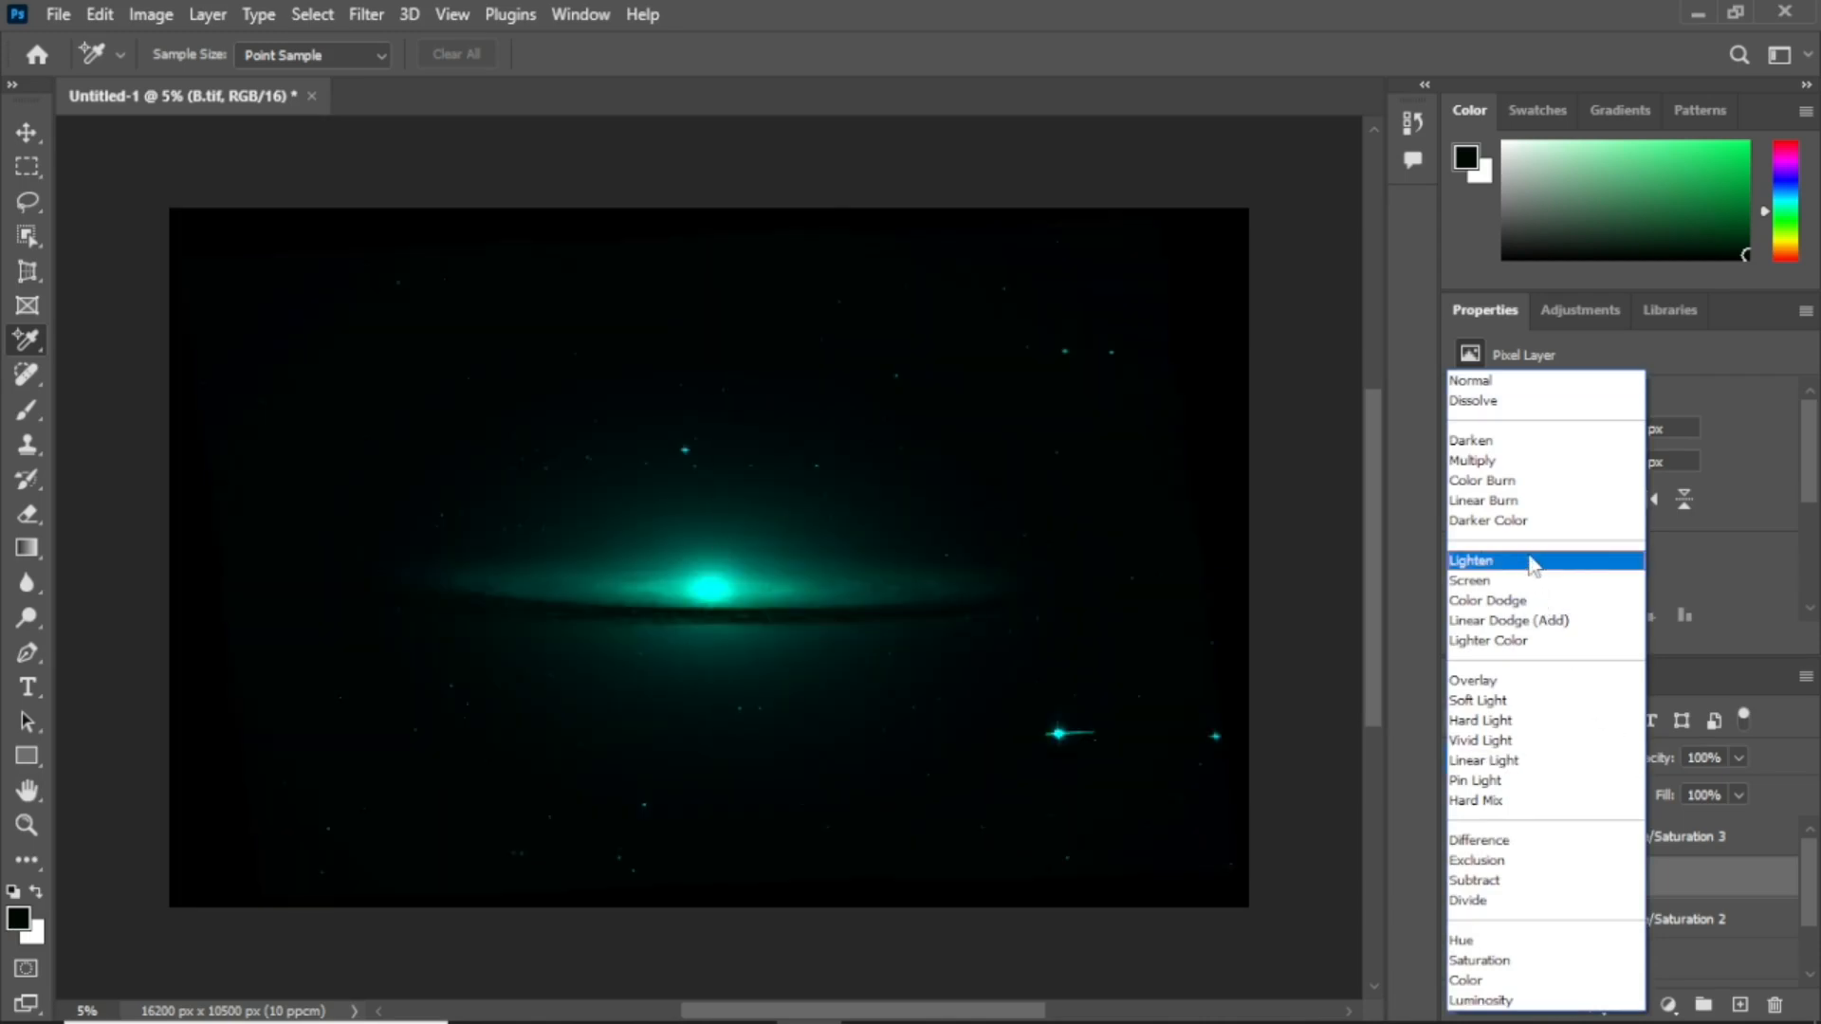
left_click(1532, 562)
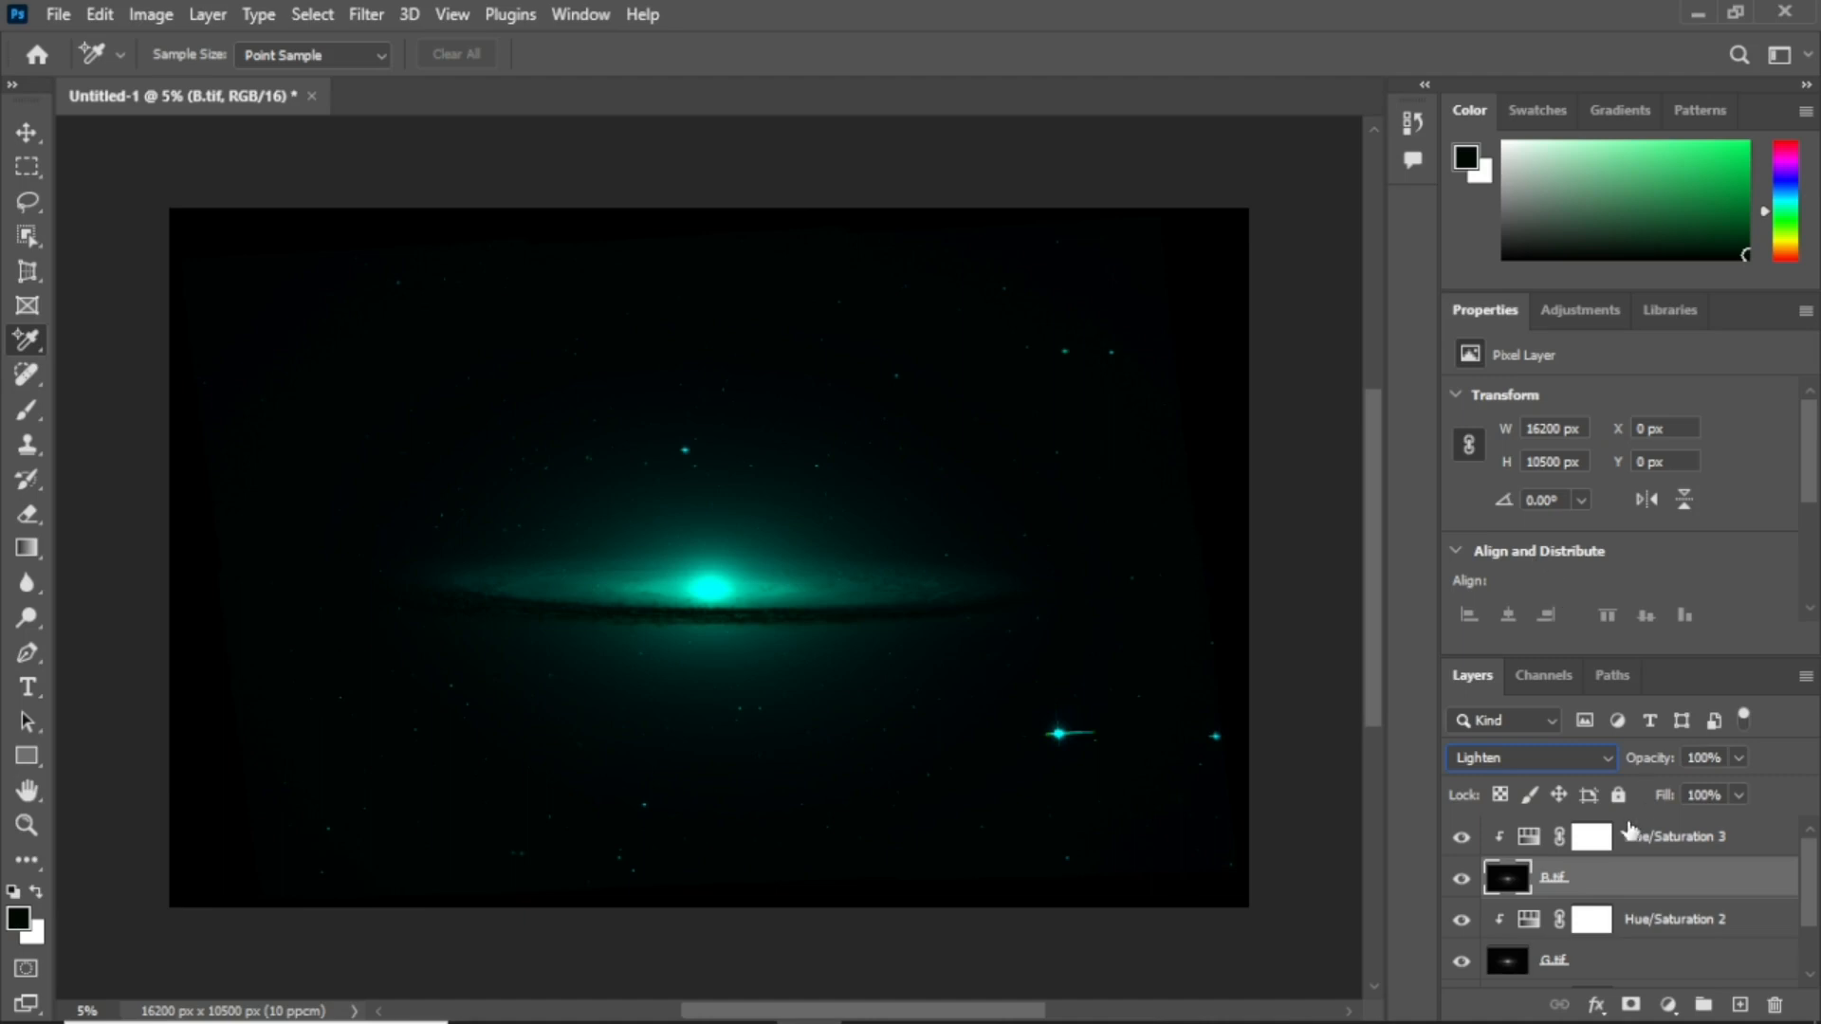
Set the blend mode of the G.tif layer to Lighten
scroll(1657, 905, "down", 2)
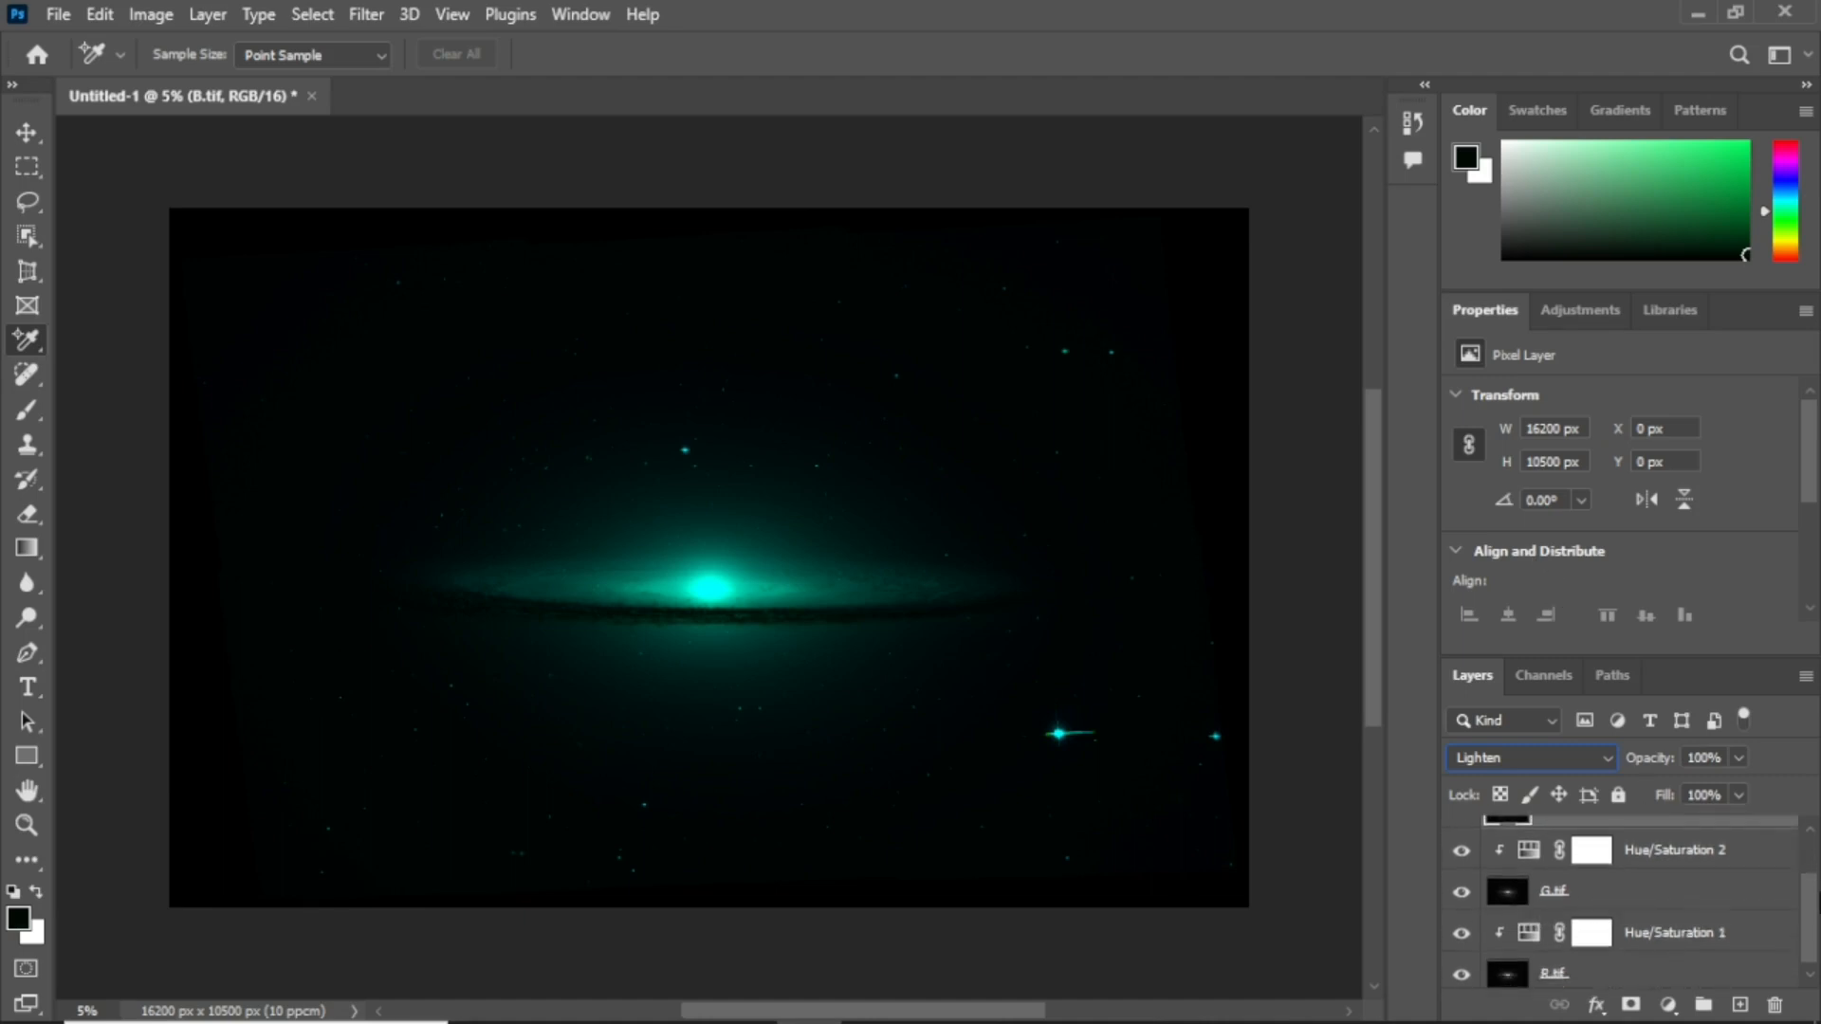
left_click(1640, 889)
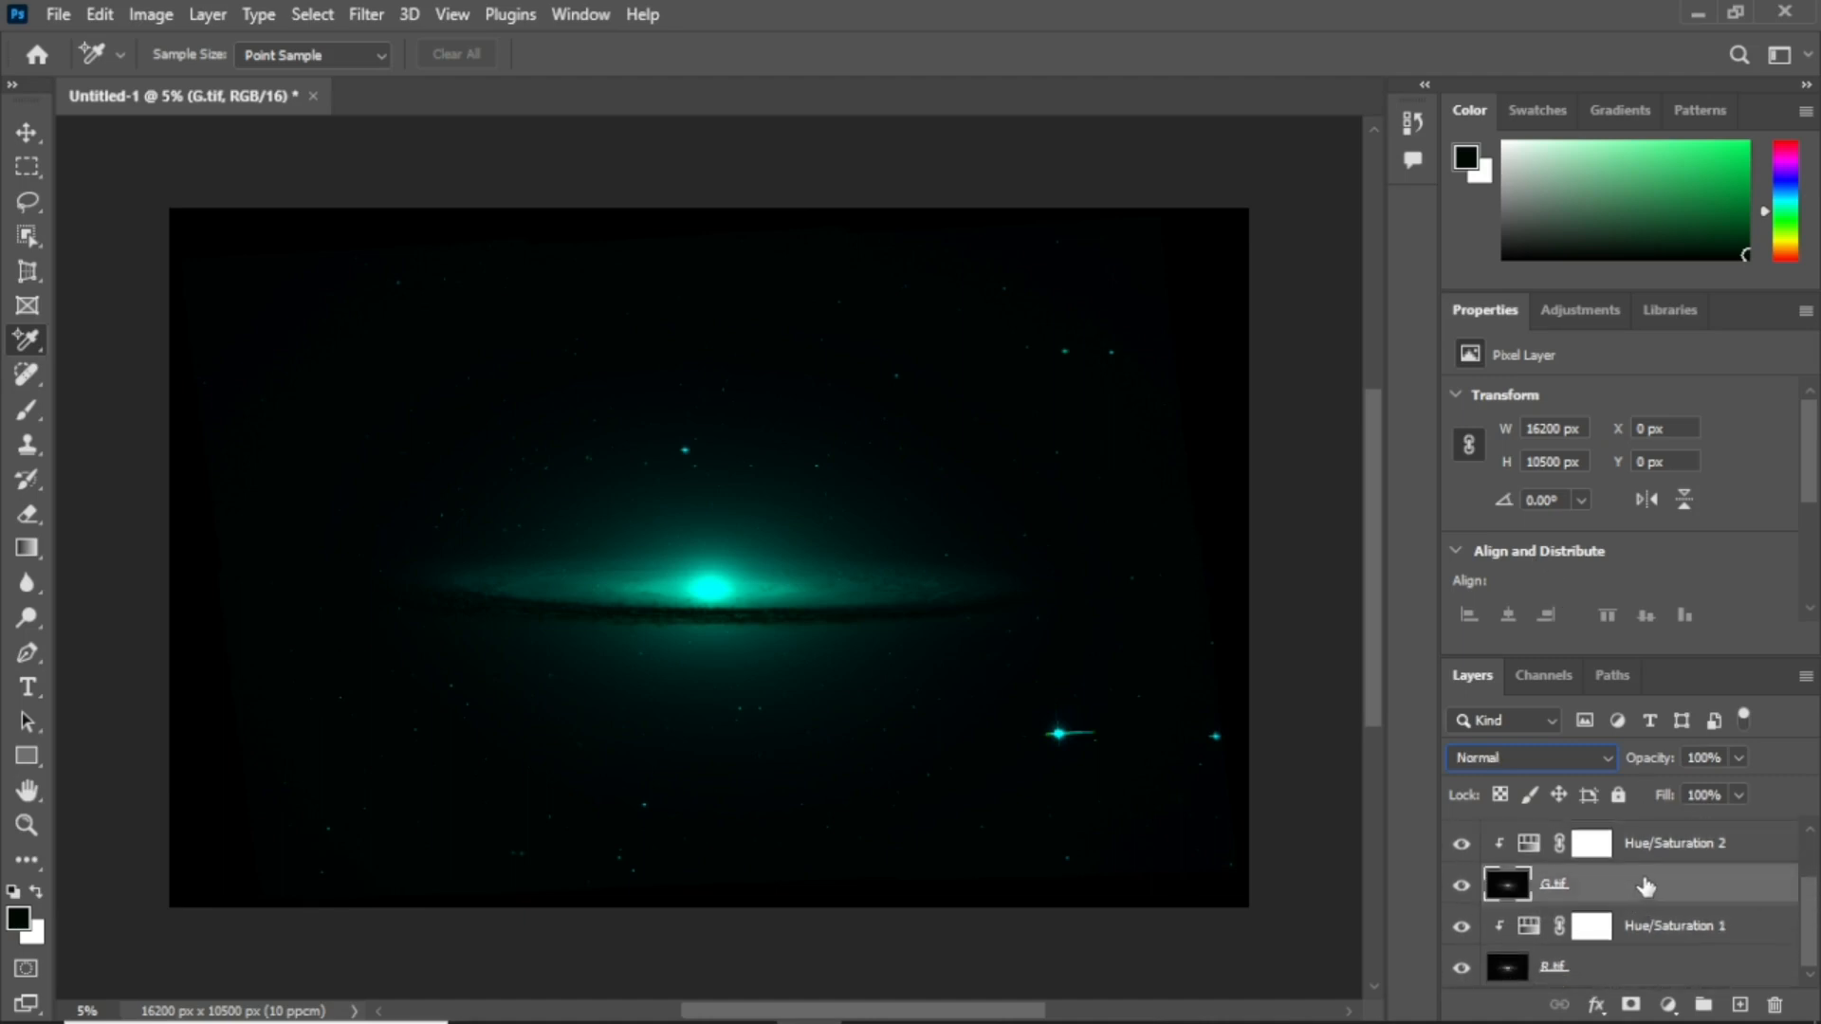
left_click(1602, 757)
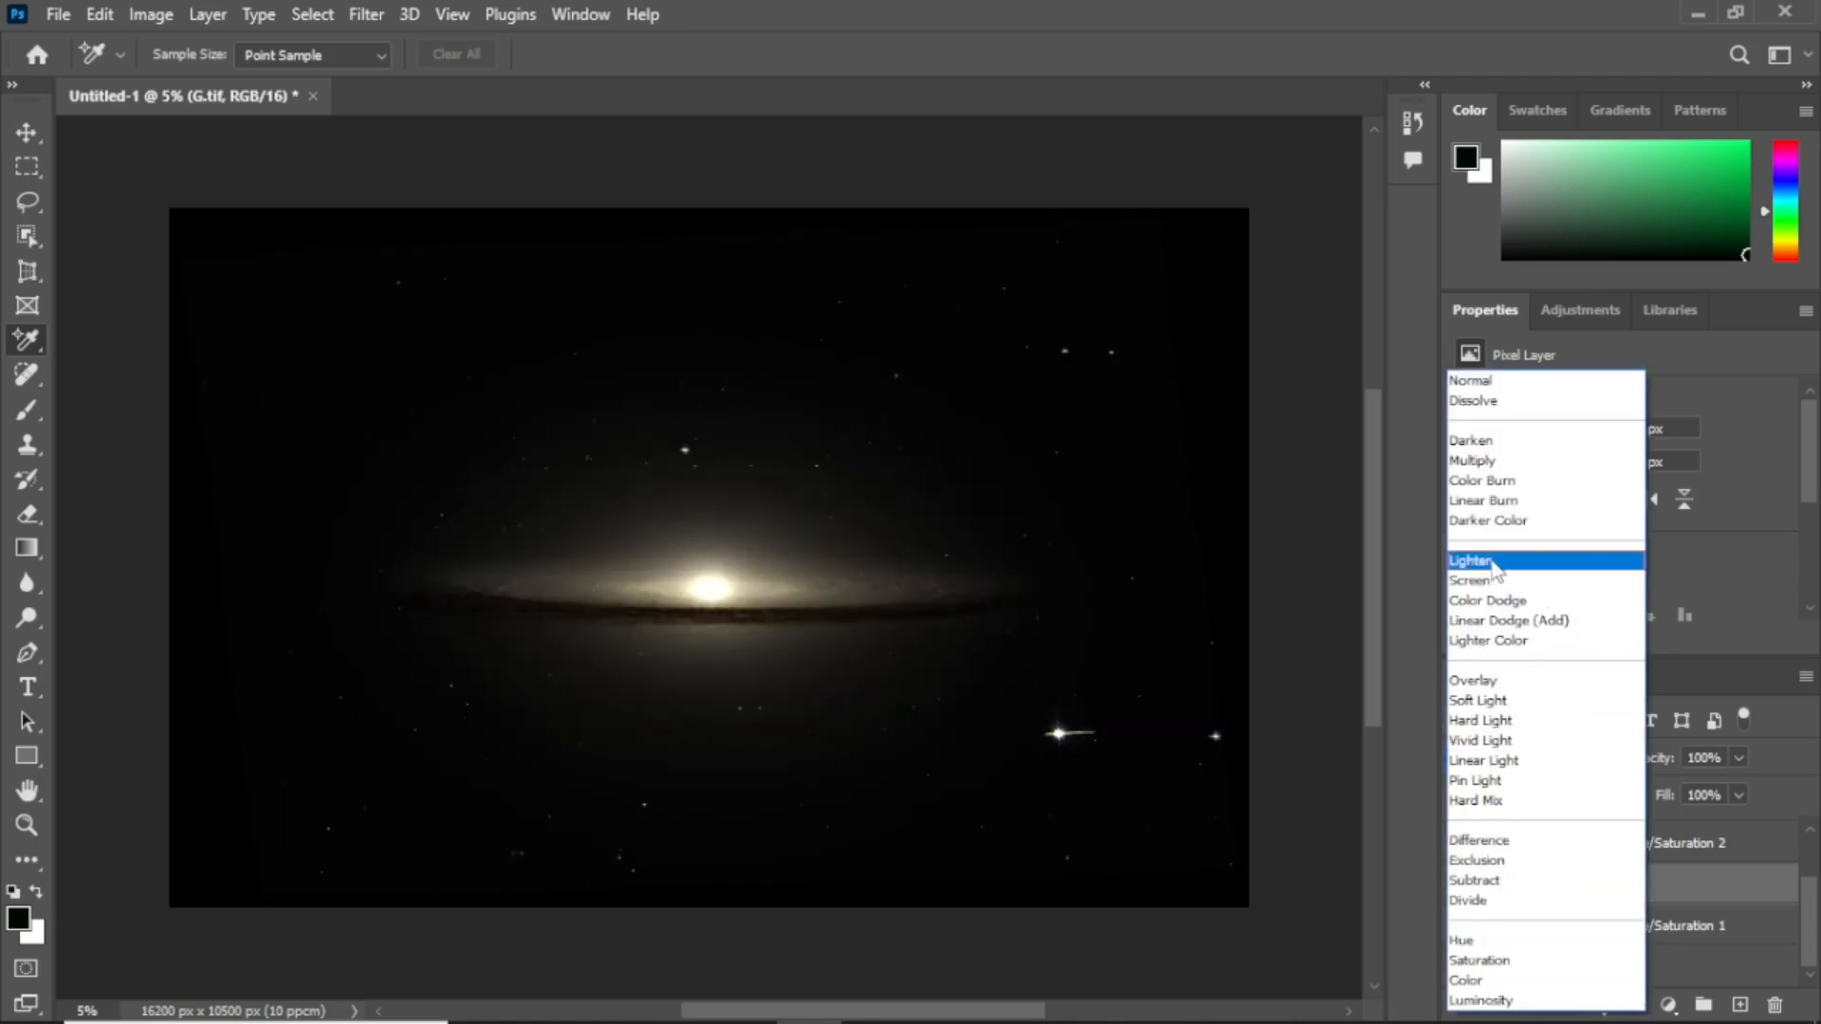
left_click(1493, 561)
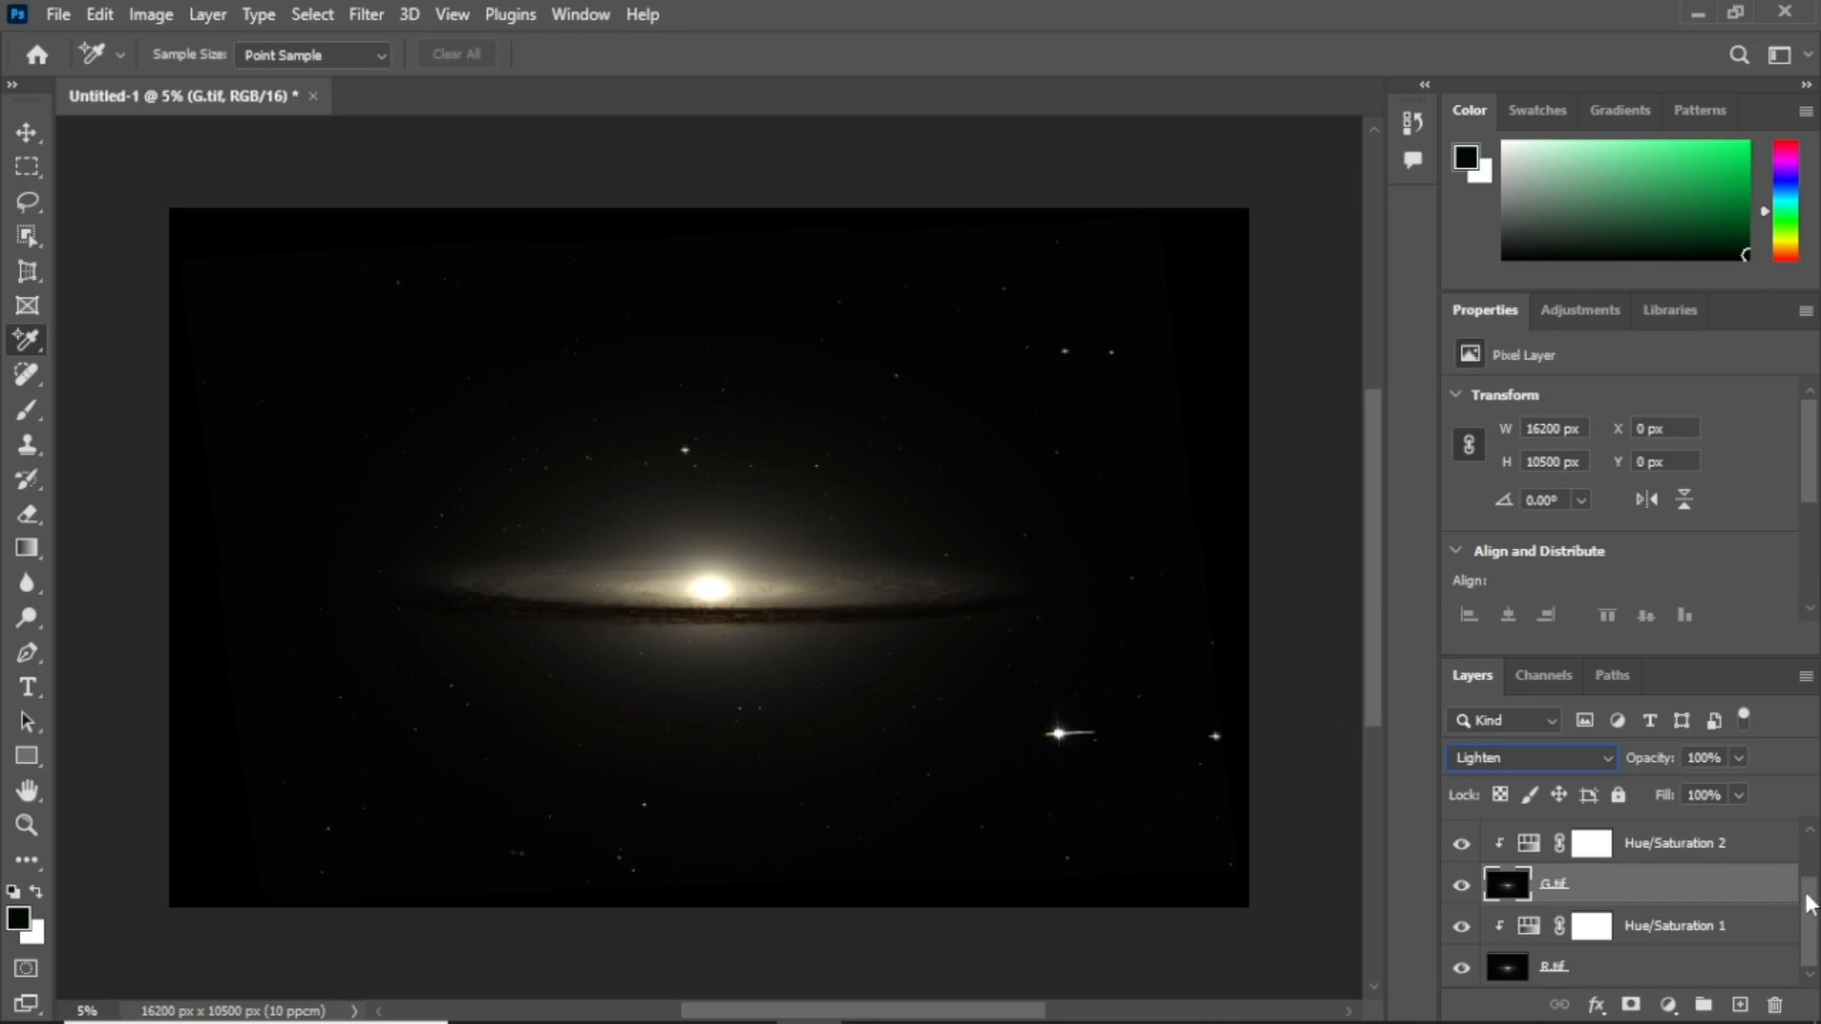
Flatten the colorized R.tif, G.tif and B.tif stack into a single image
left_click(1636, 972)
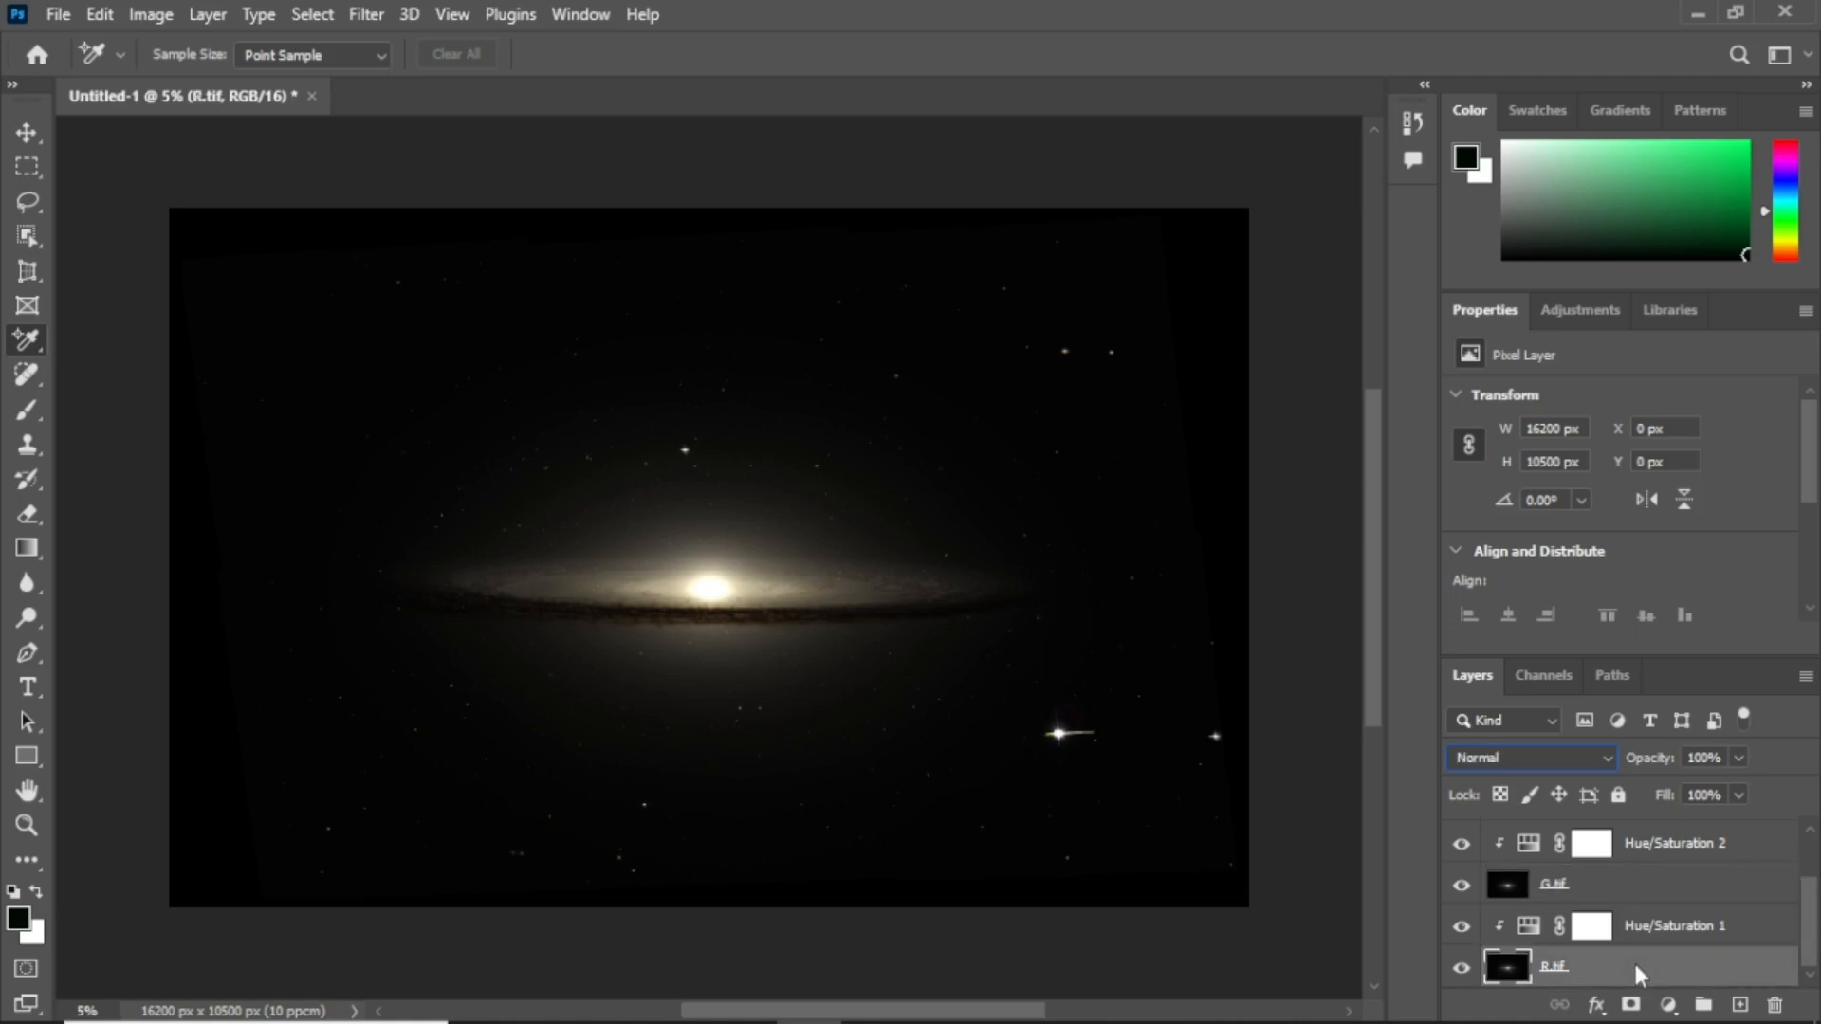
right_click(1636, 972)
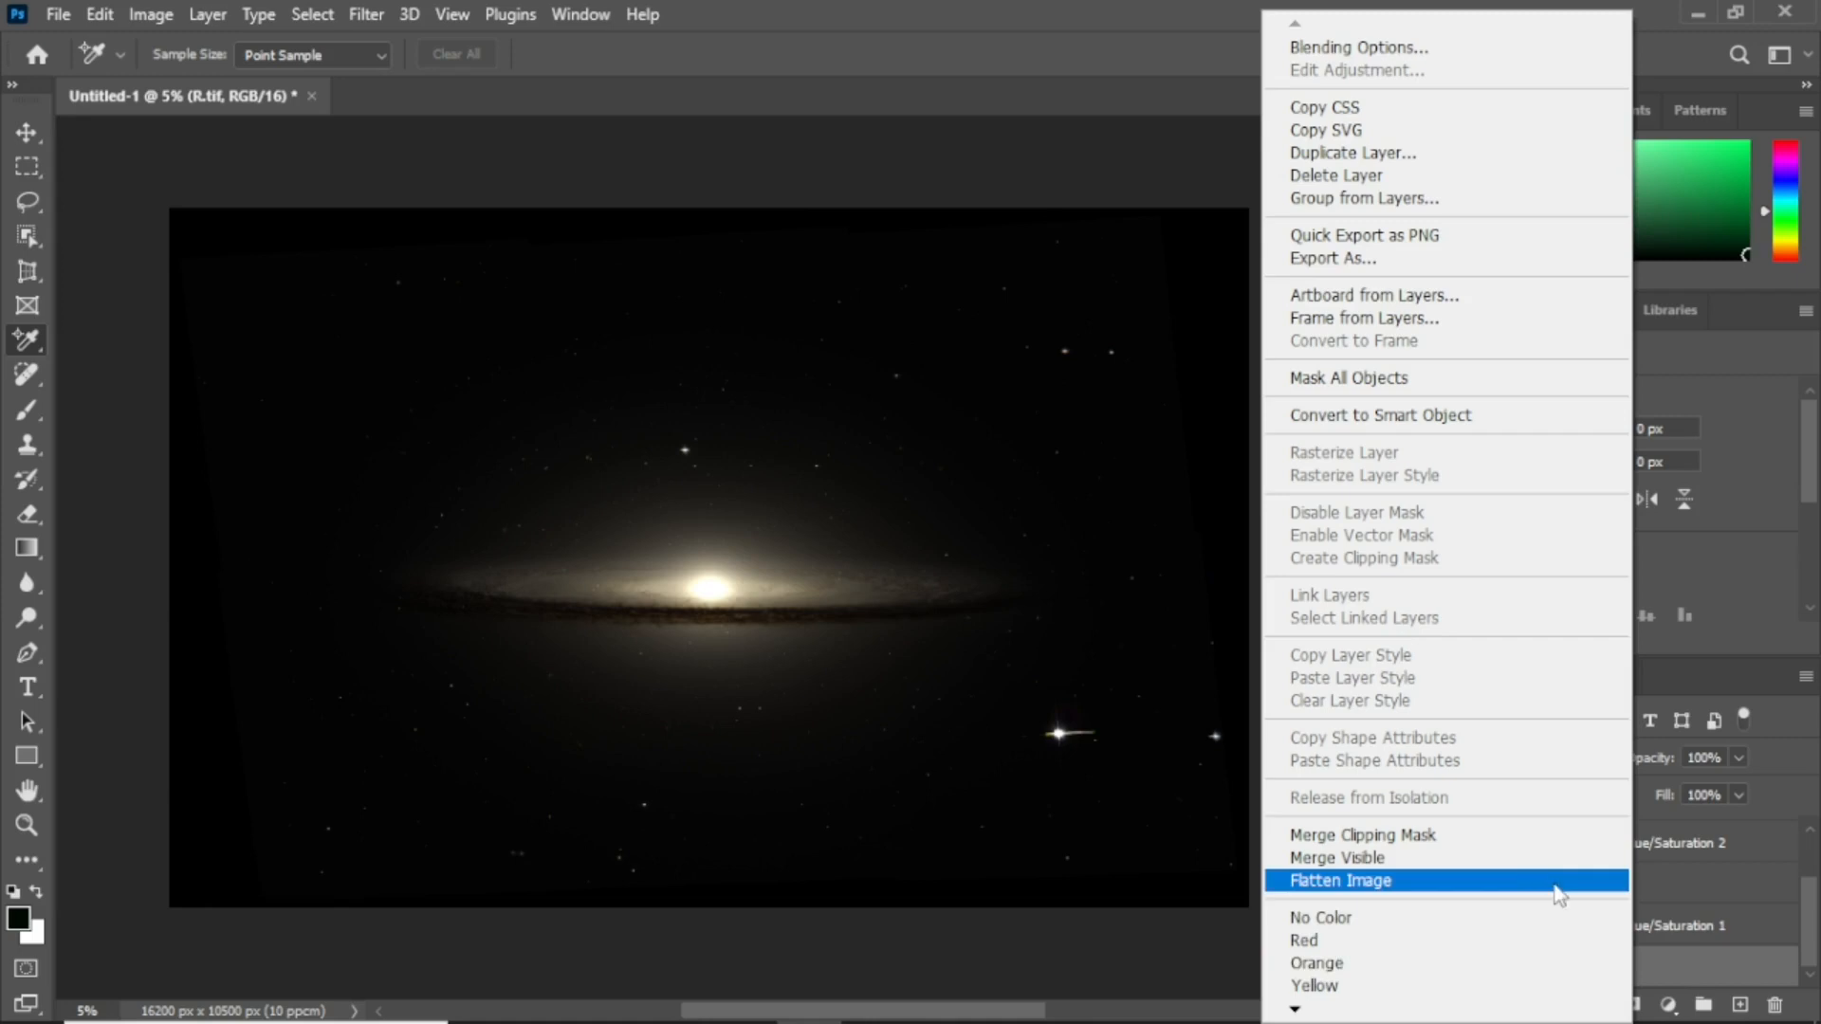
left_click(1543, 880)
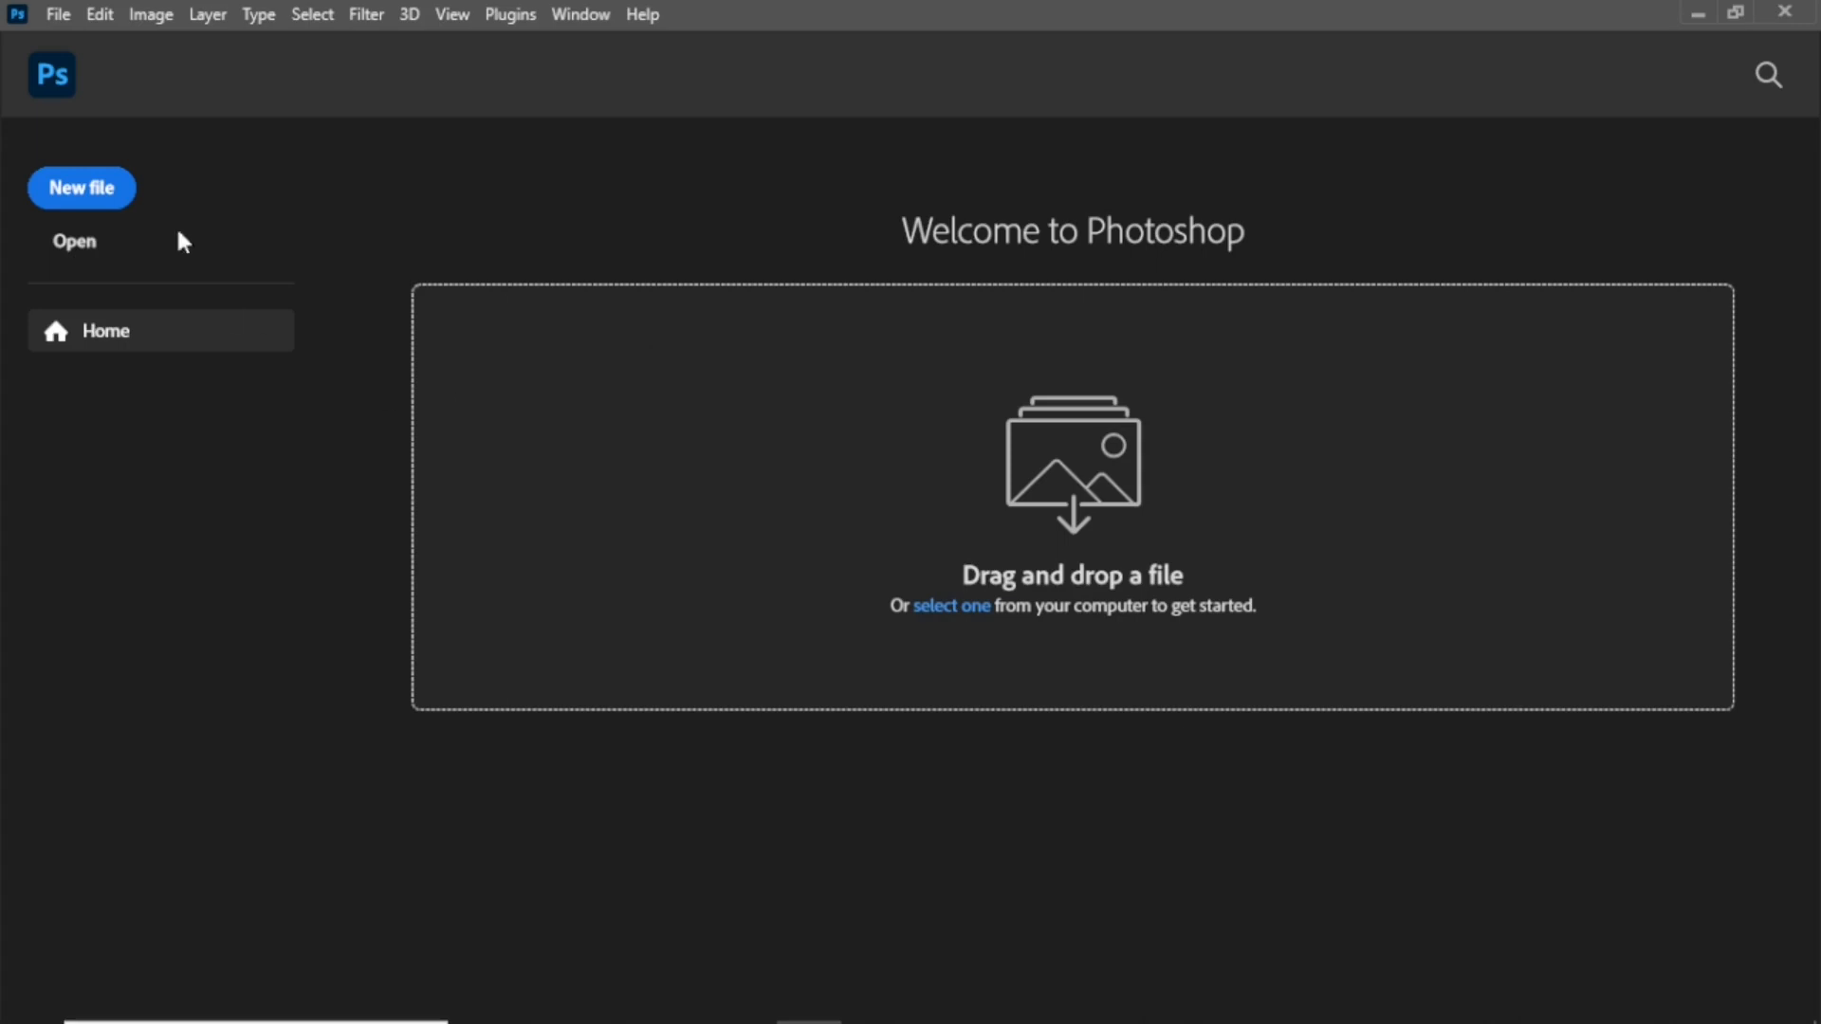
Load the B, G and R TIFF files from the M104 folder into one document as a layer stack
left_click(54, 16)
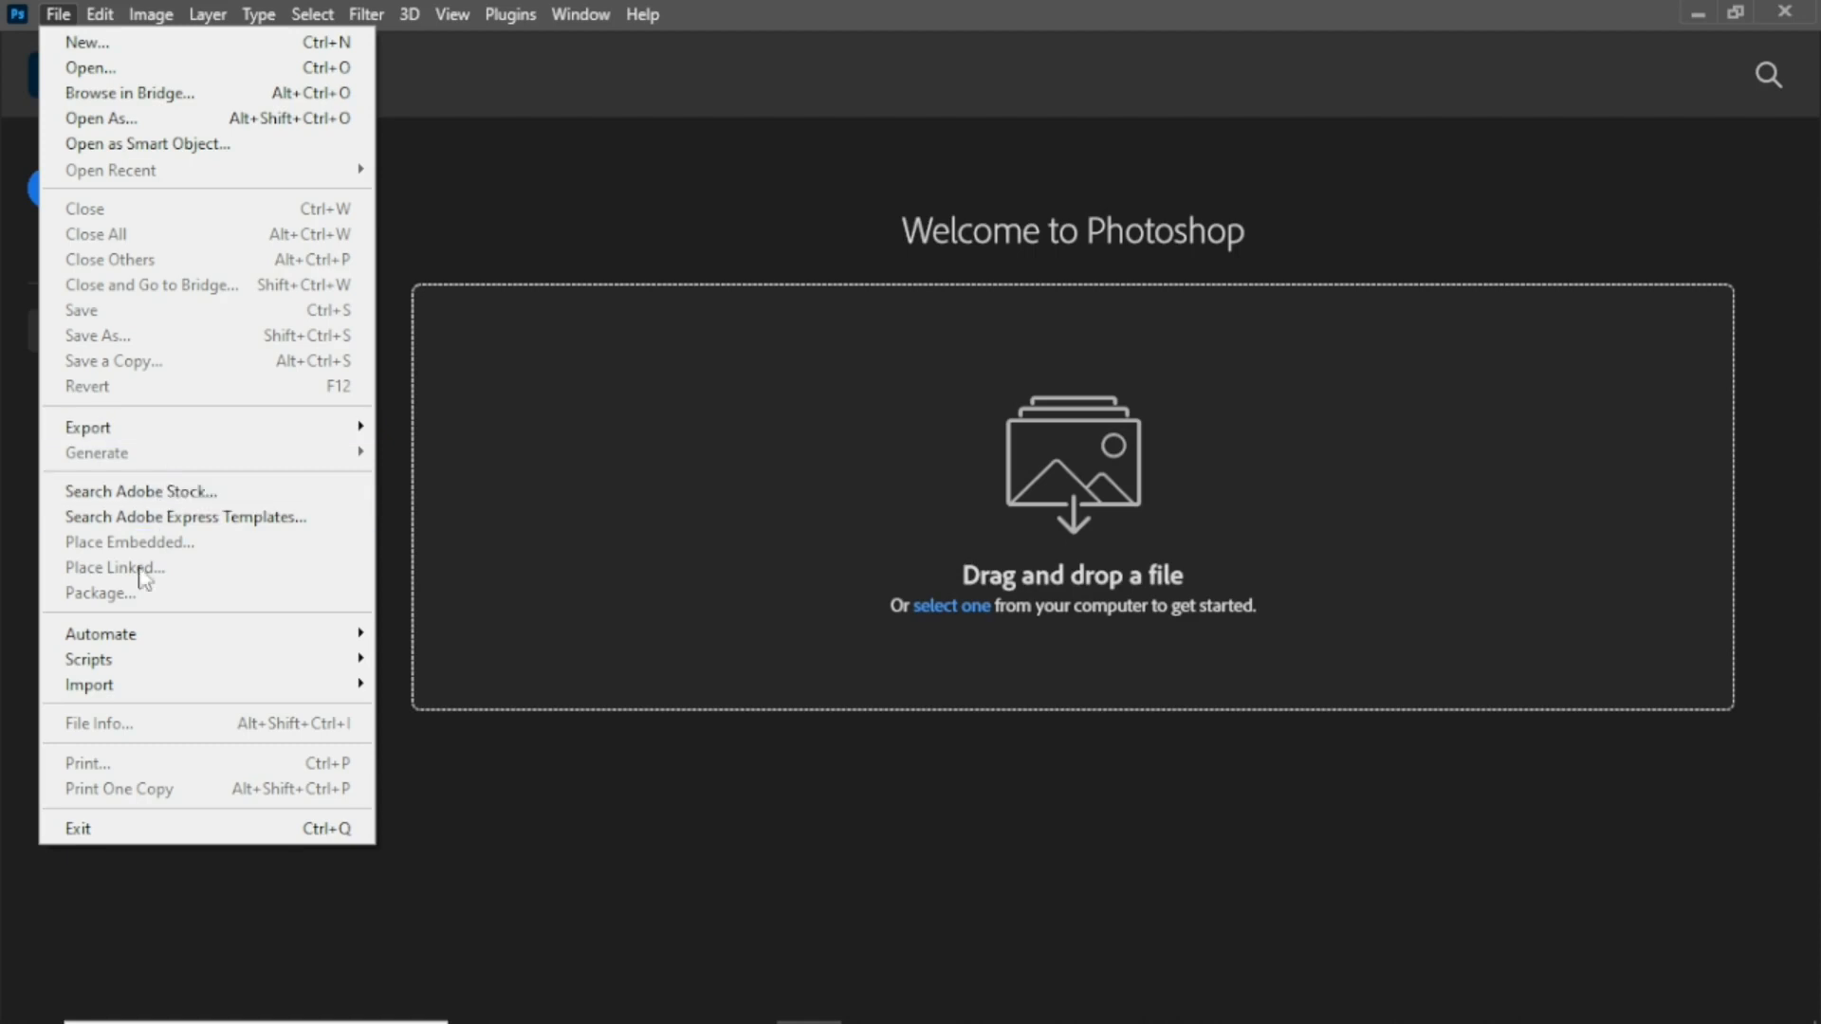
mouse_move(328, 664)
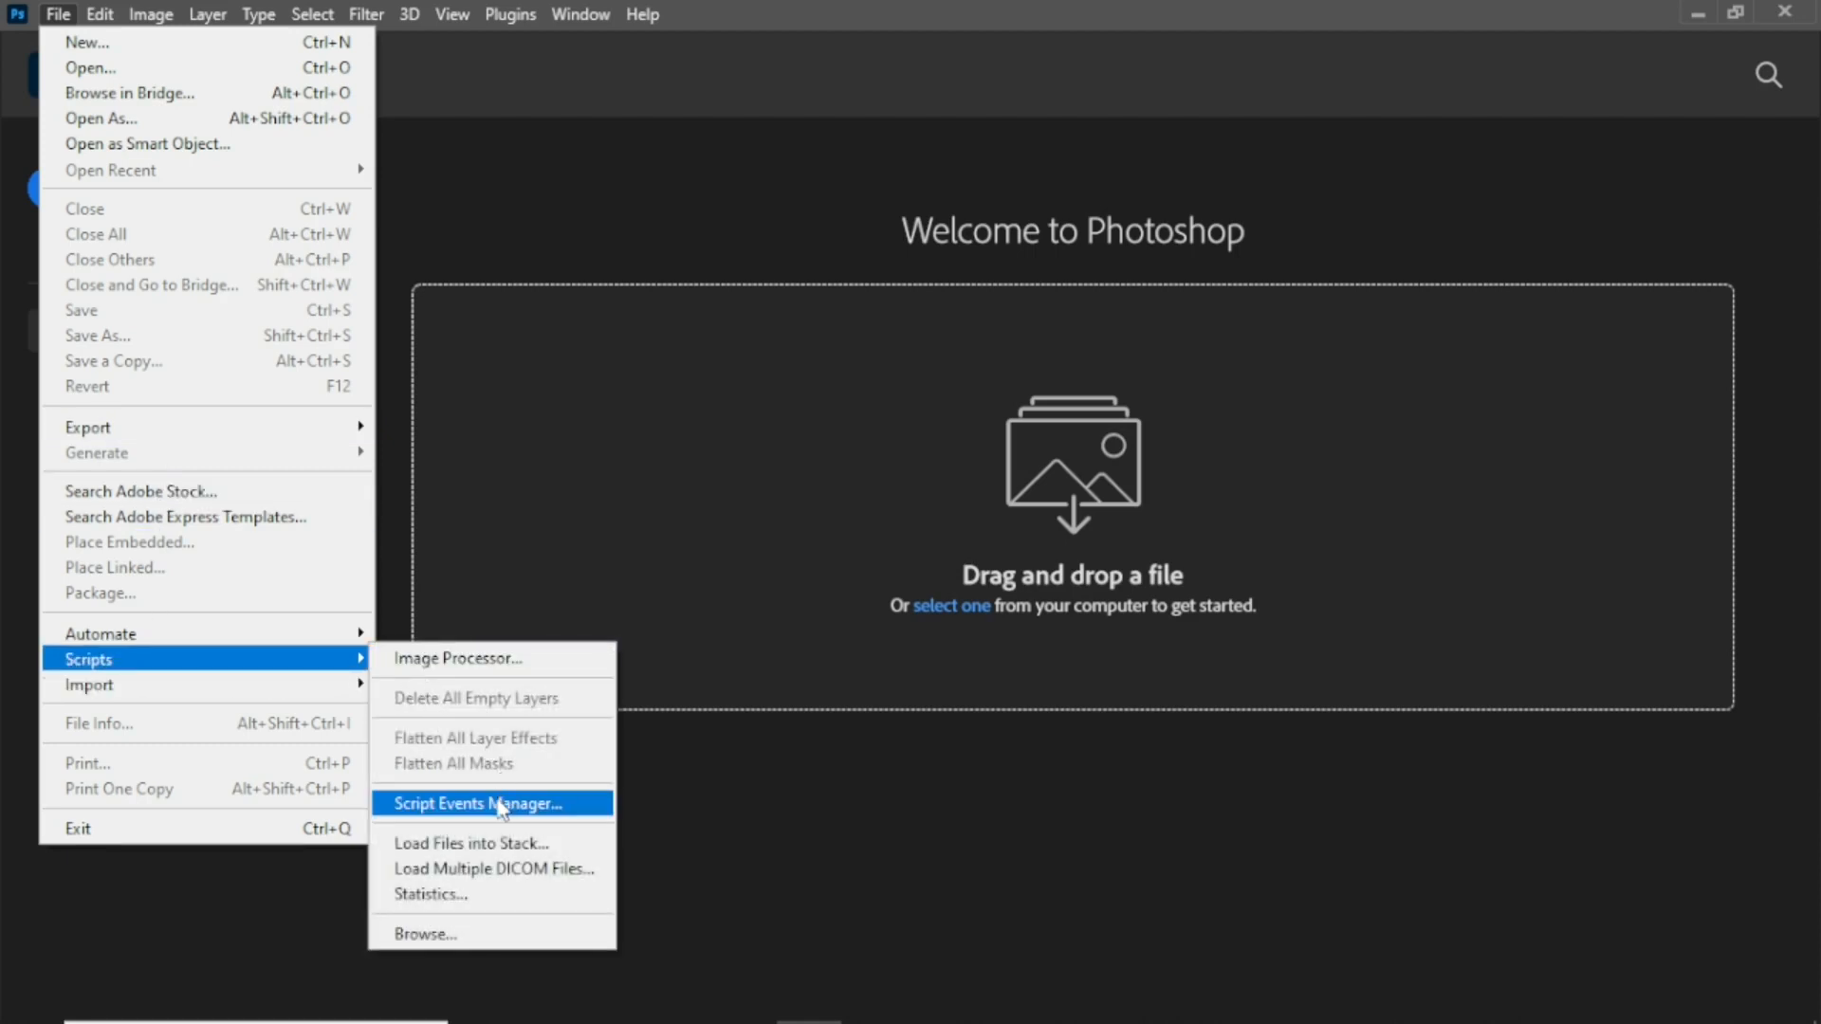
left_click(513, 844)
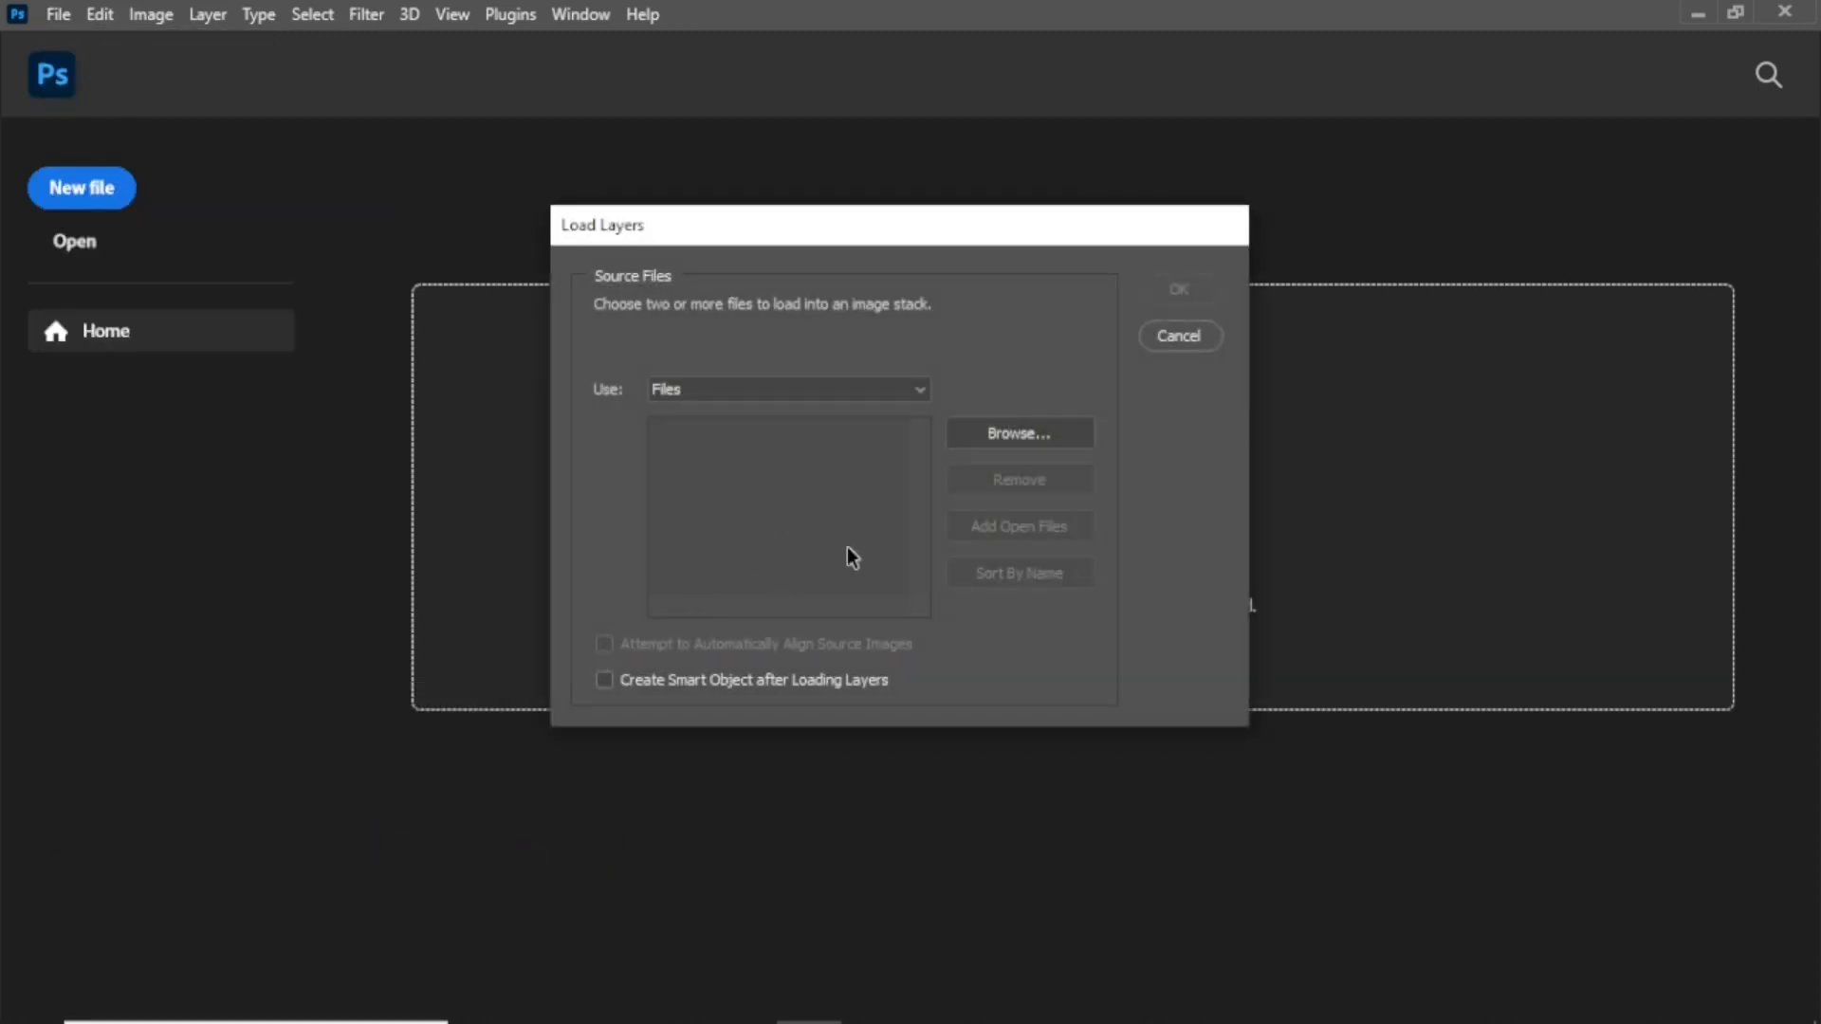
left_click(1015, 434)
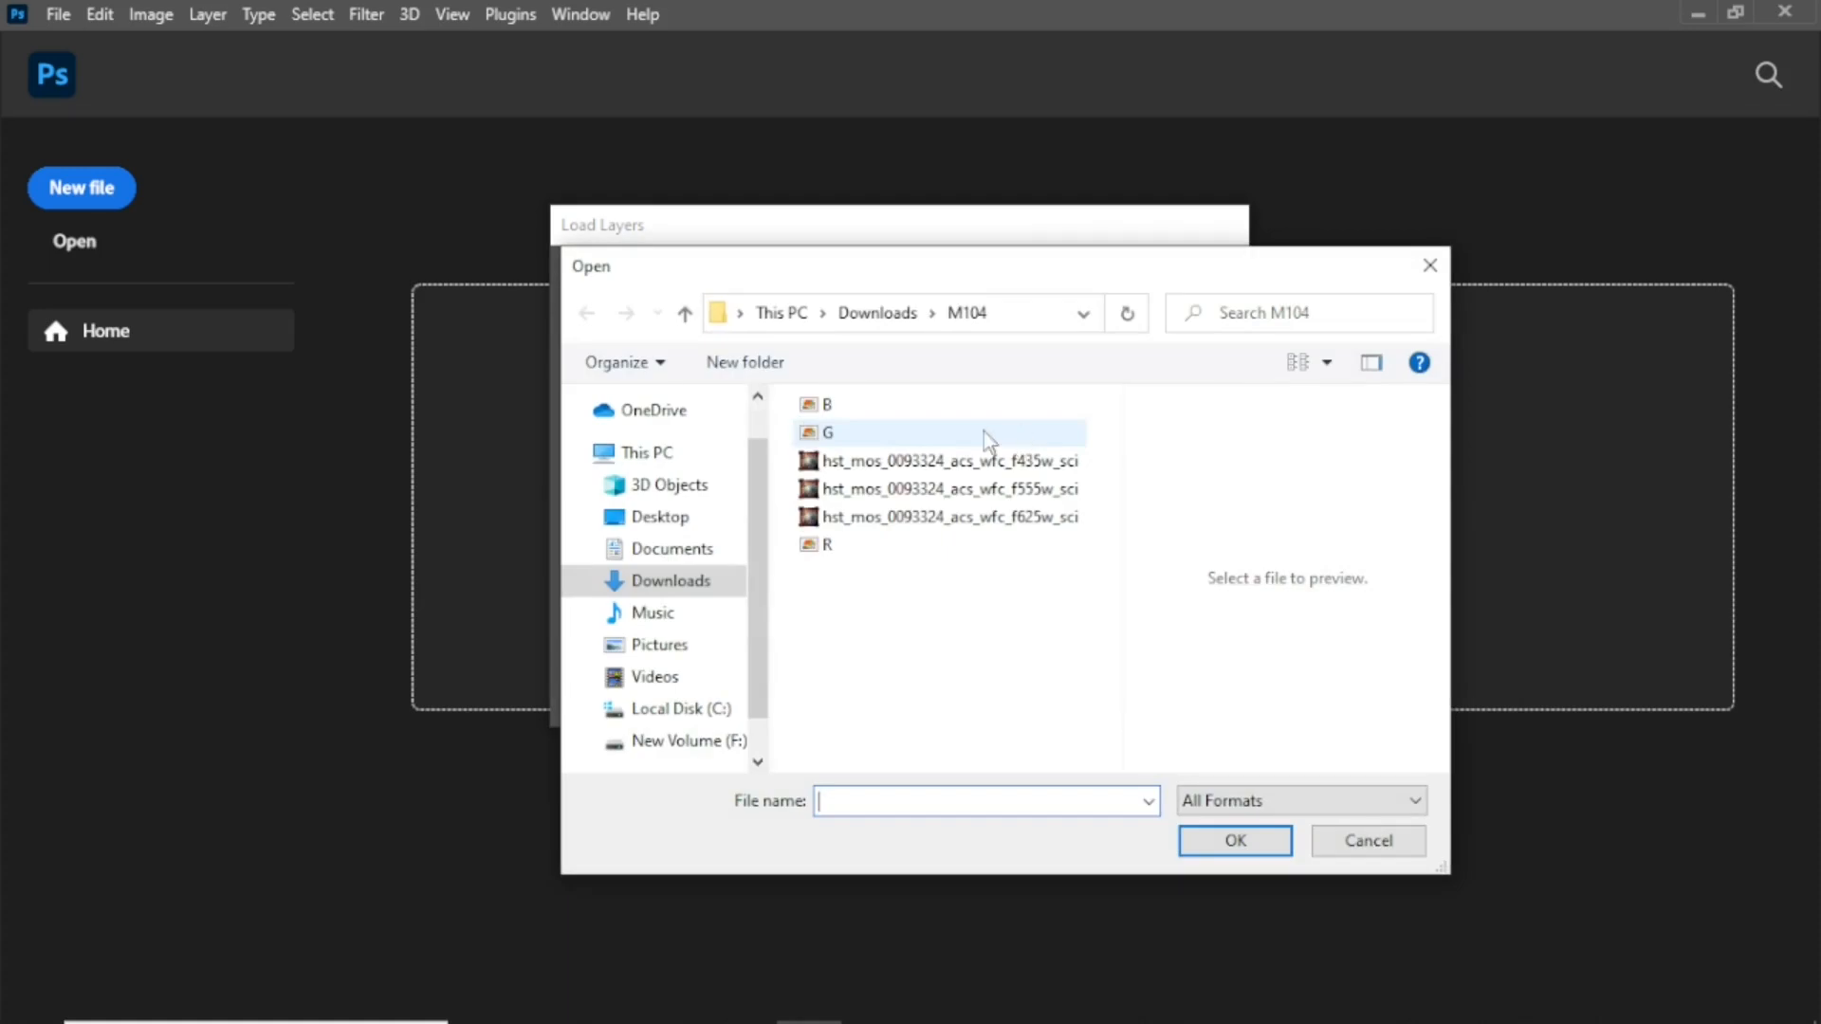
left_click(861, 408)
left_click(859, 435, "ctrl")
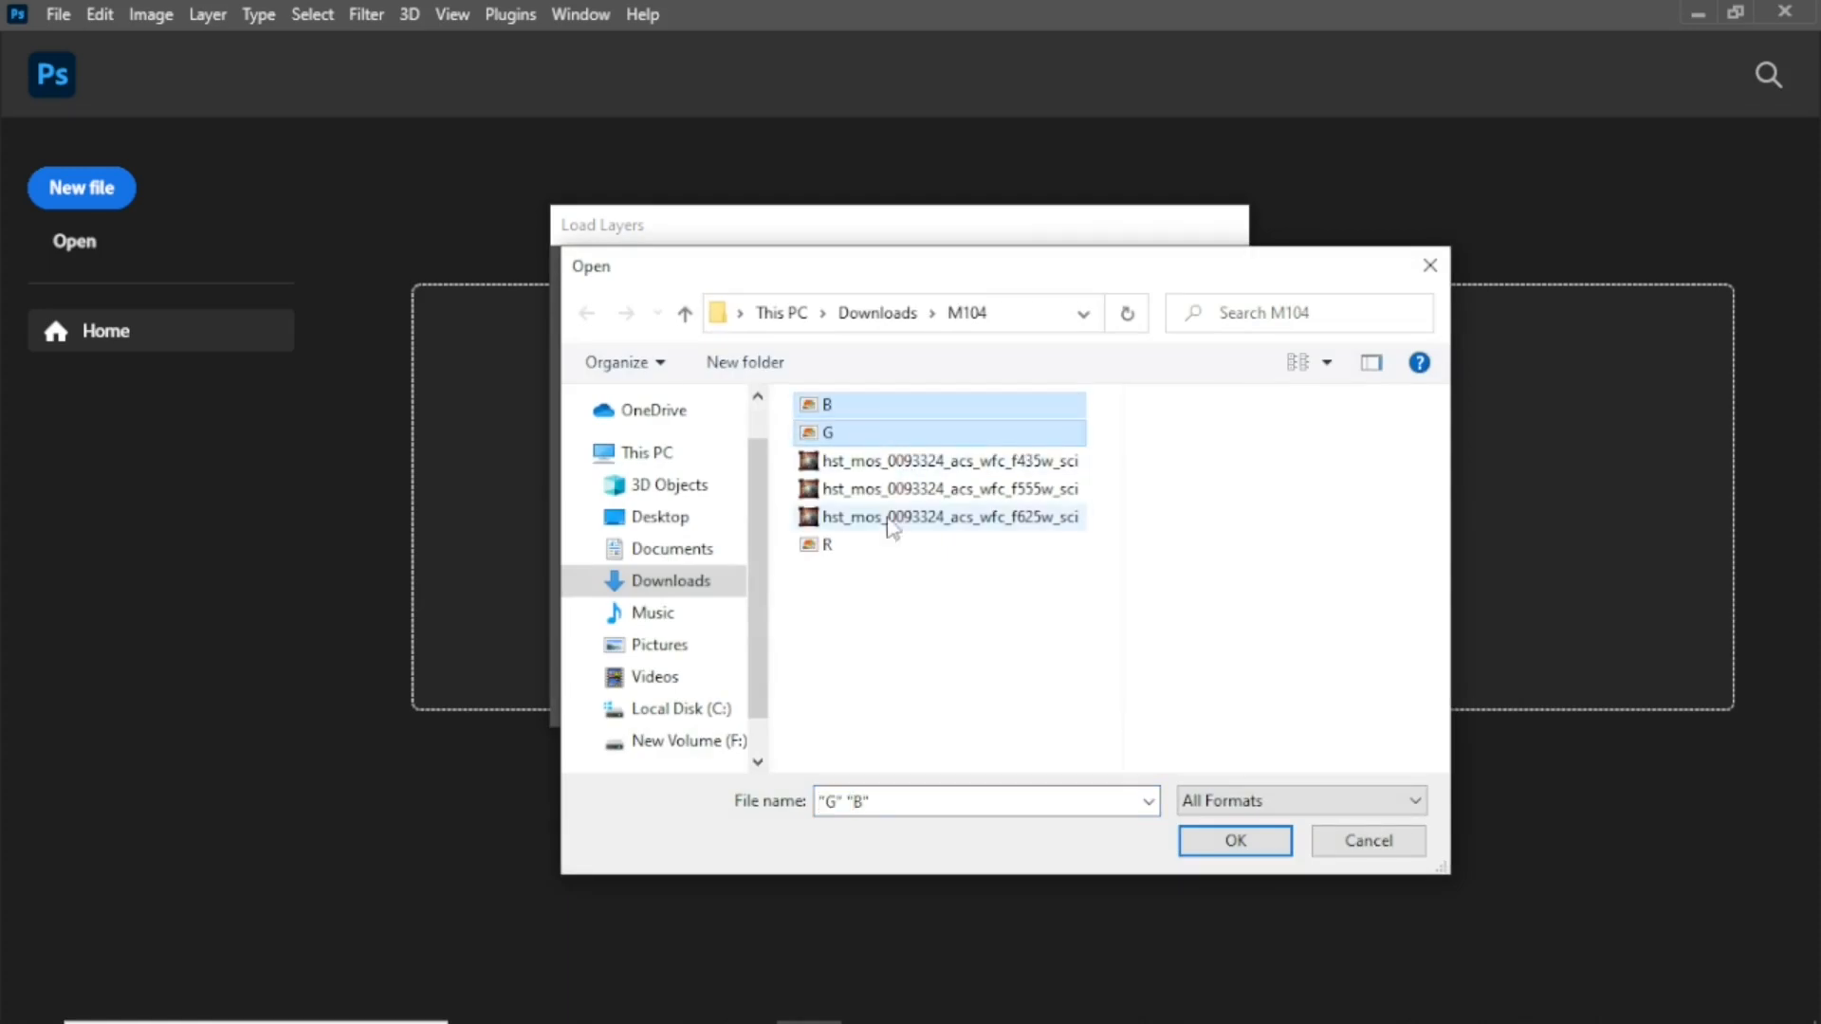
left_click(885, 546, "ctrl")
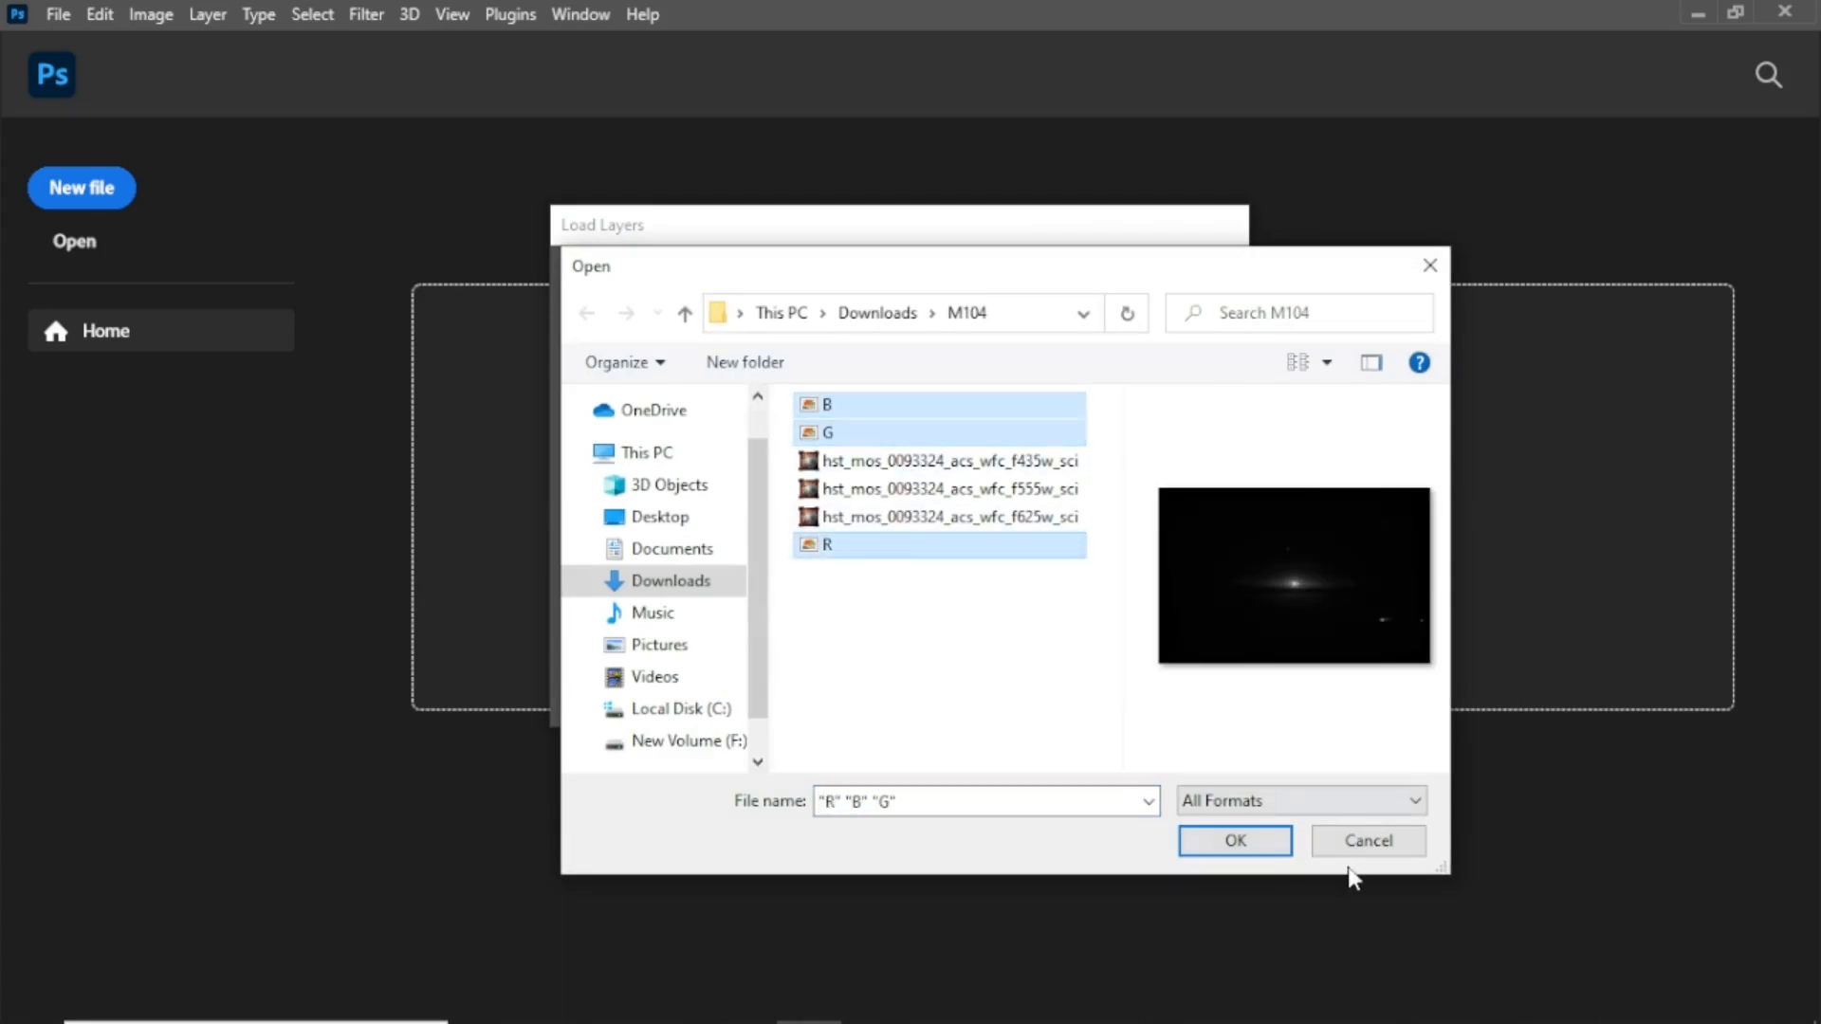
left_click(1206, 843)
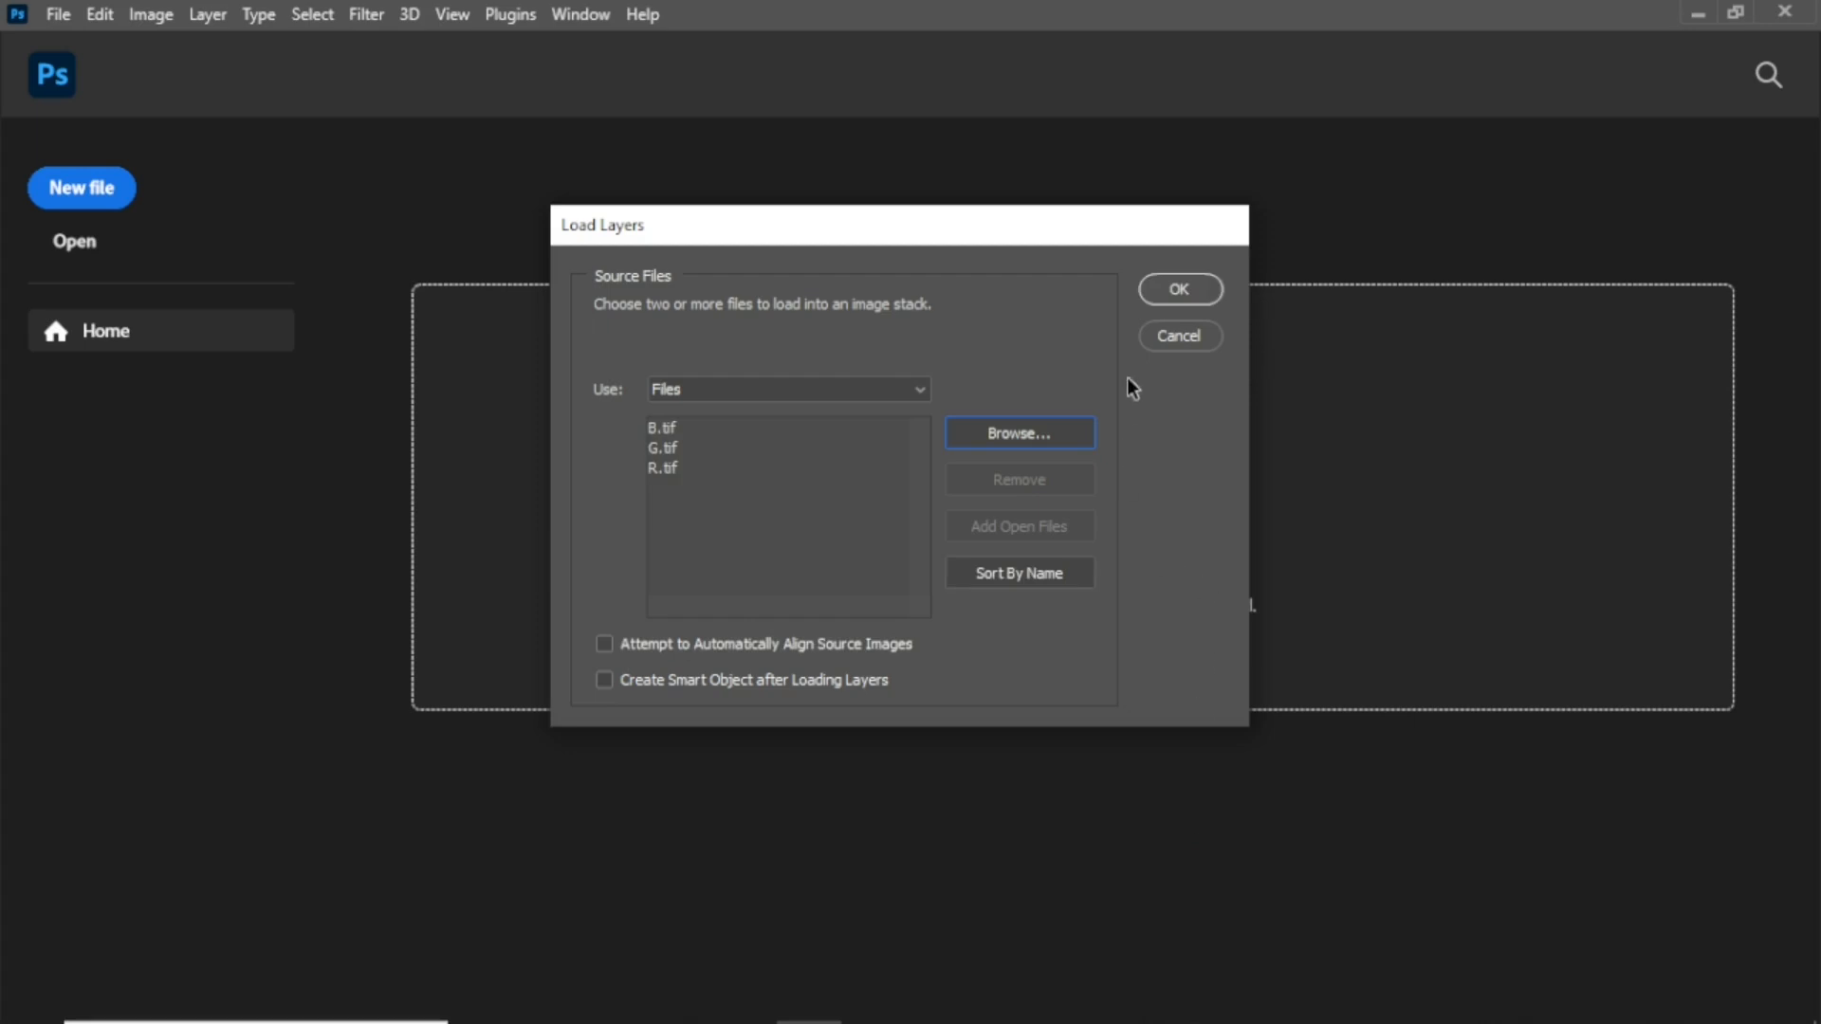
left_click(1205, 291)
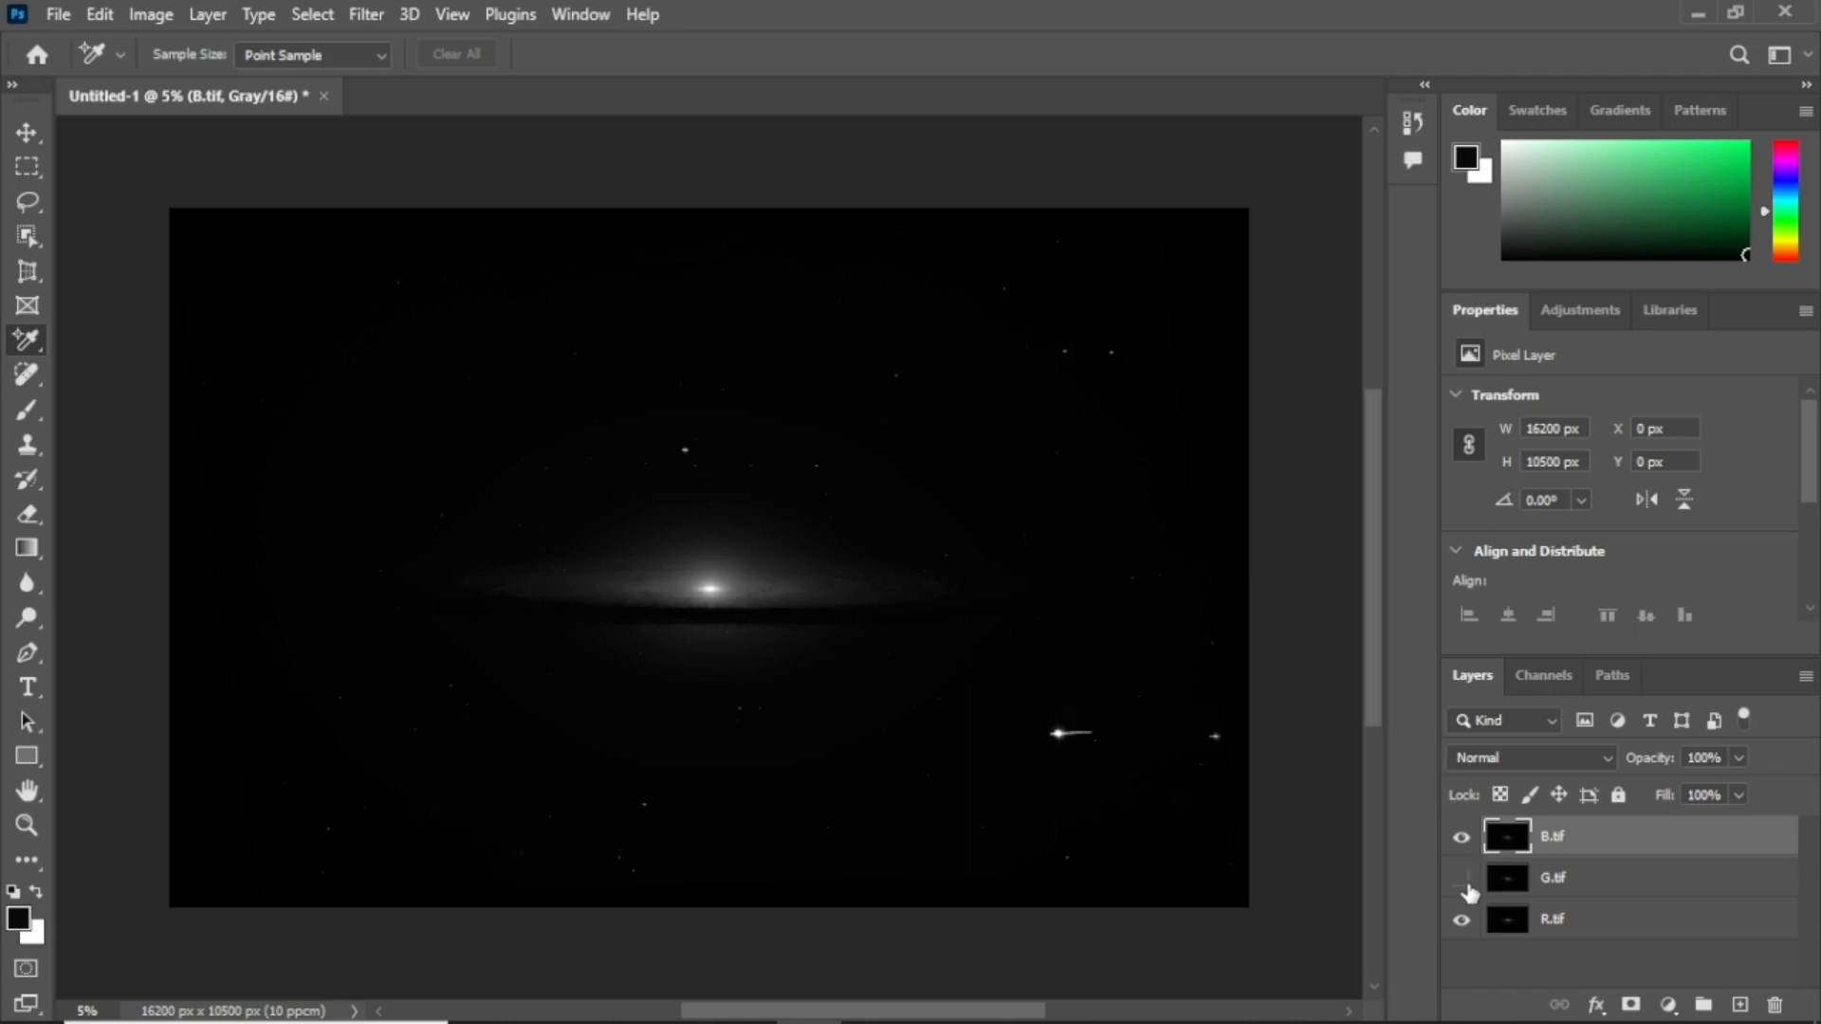
Isolate the B.tif layer and brighten it with Levels, setting the white input level to 68
left_click(1462, 921)
left_click(150, 14)
mouse_move(365, 94)
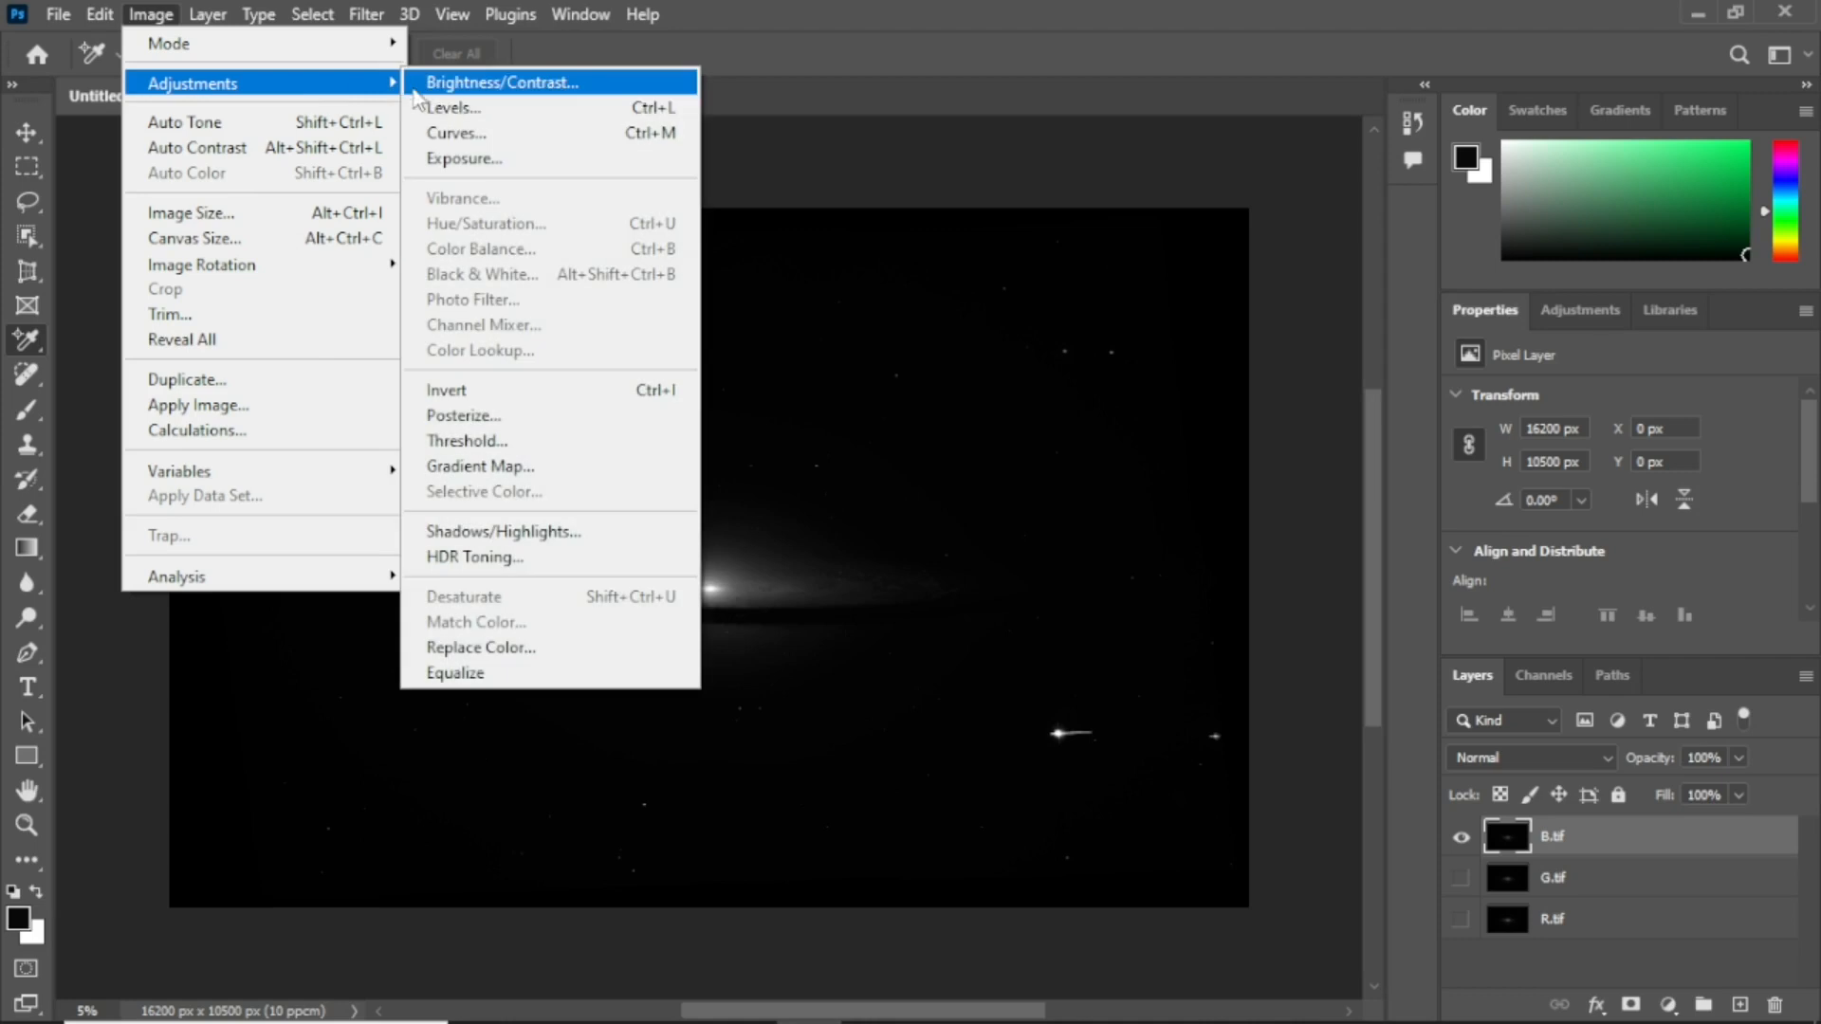
left_click(457, 108)
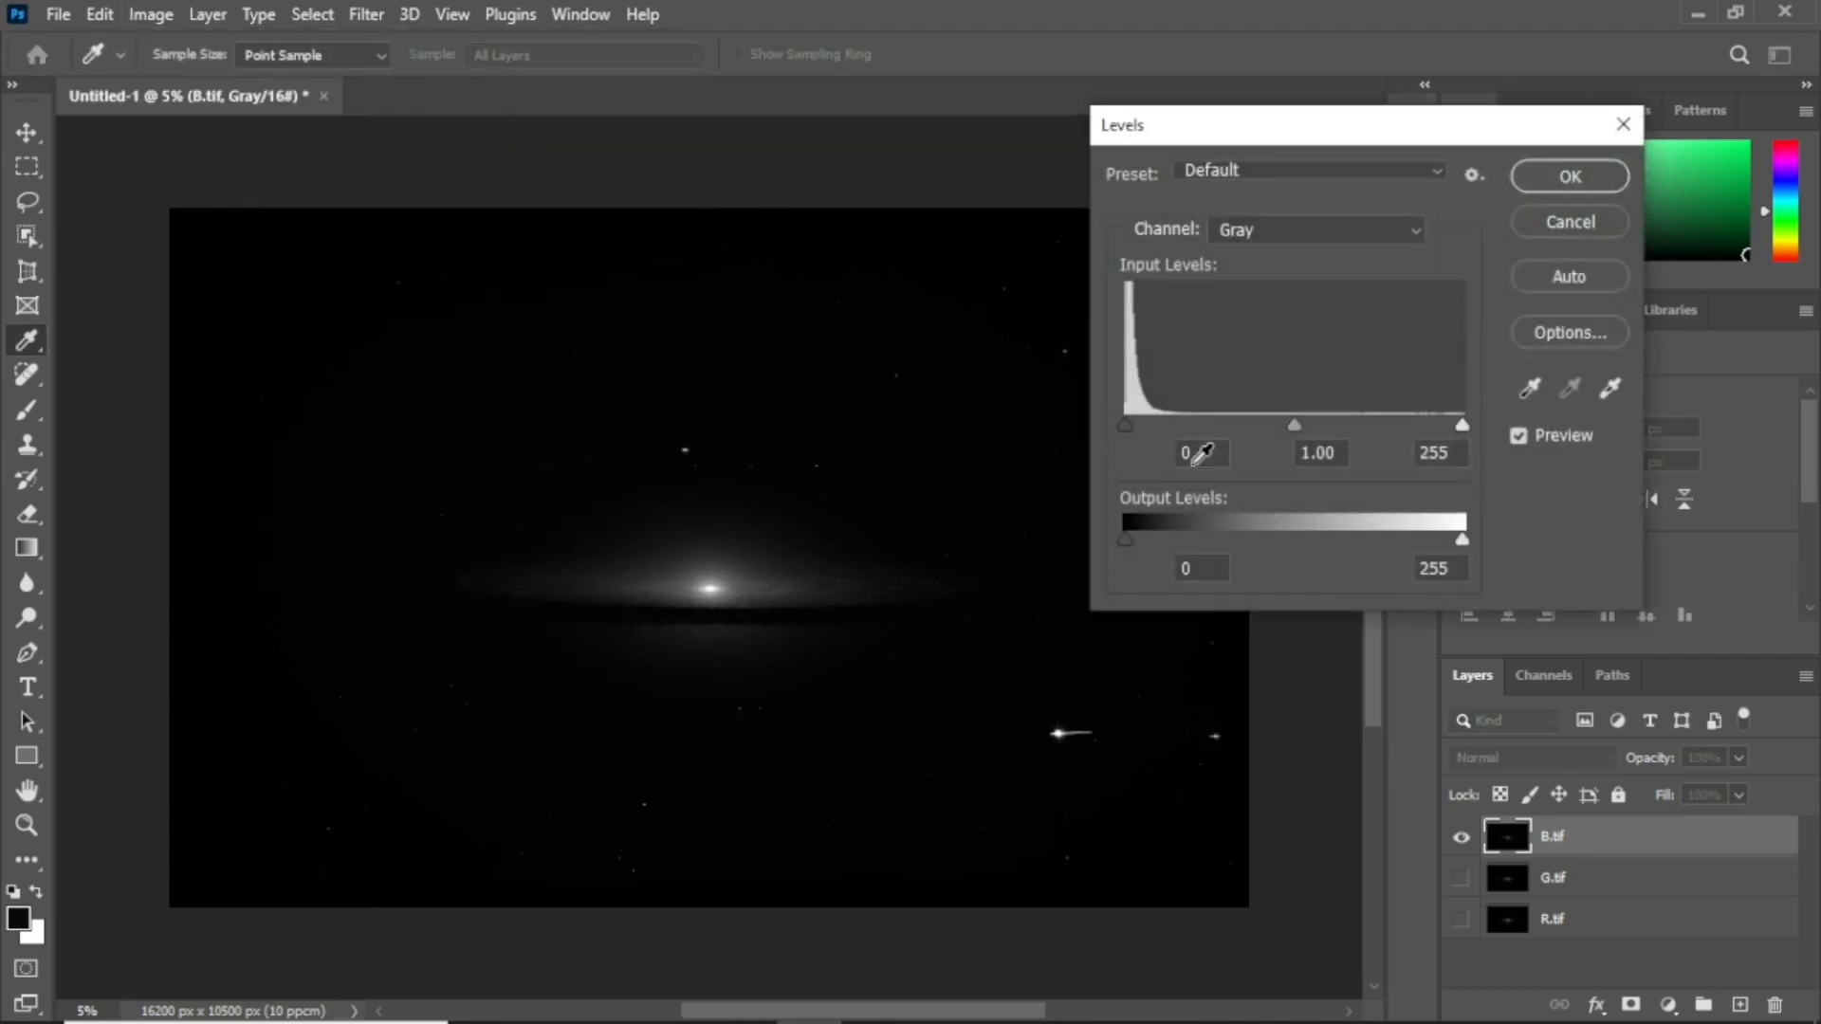
left_click_drag(1464, 429, 1452, 427)
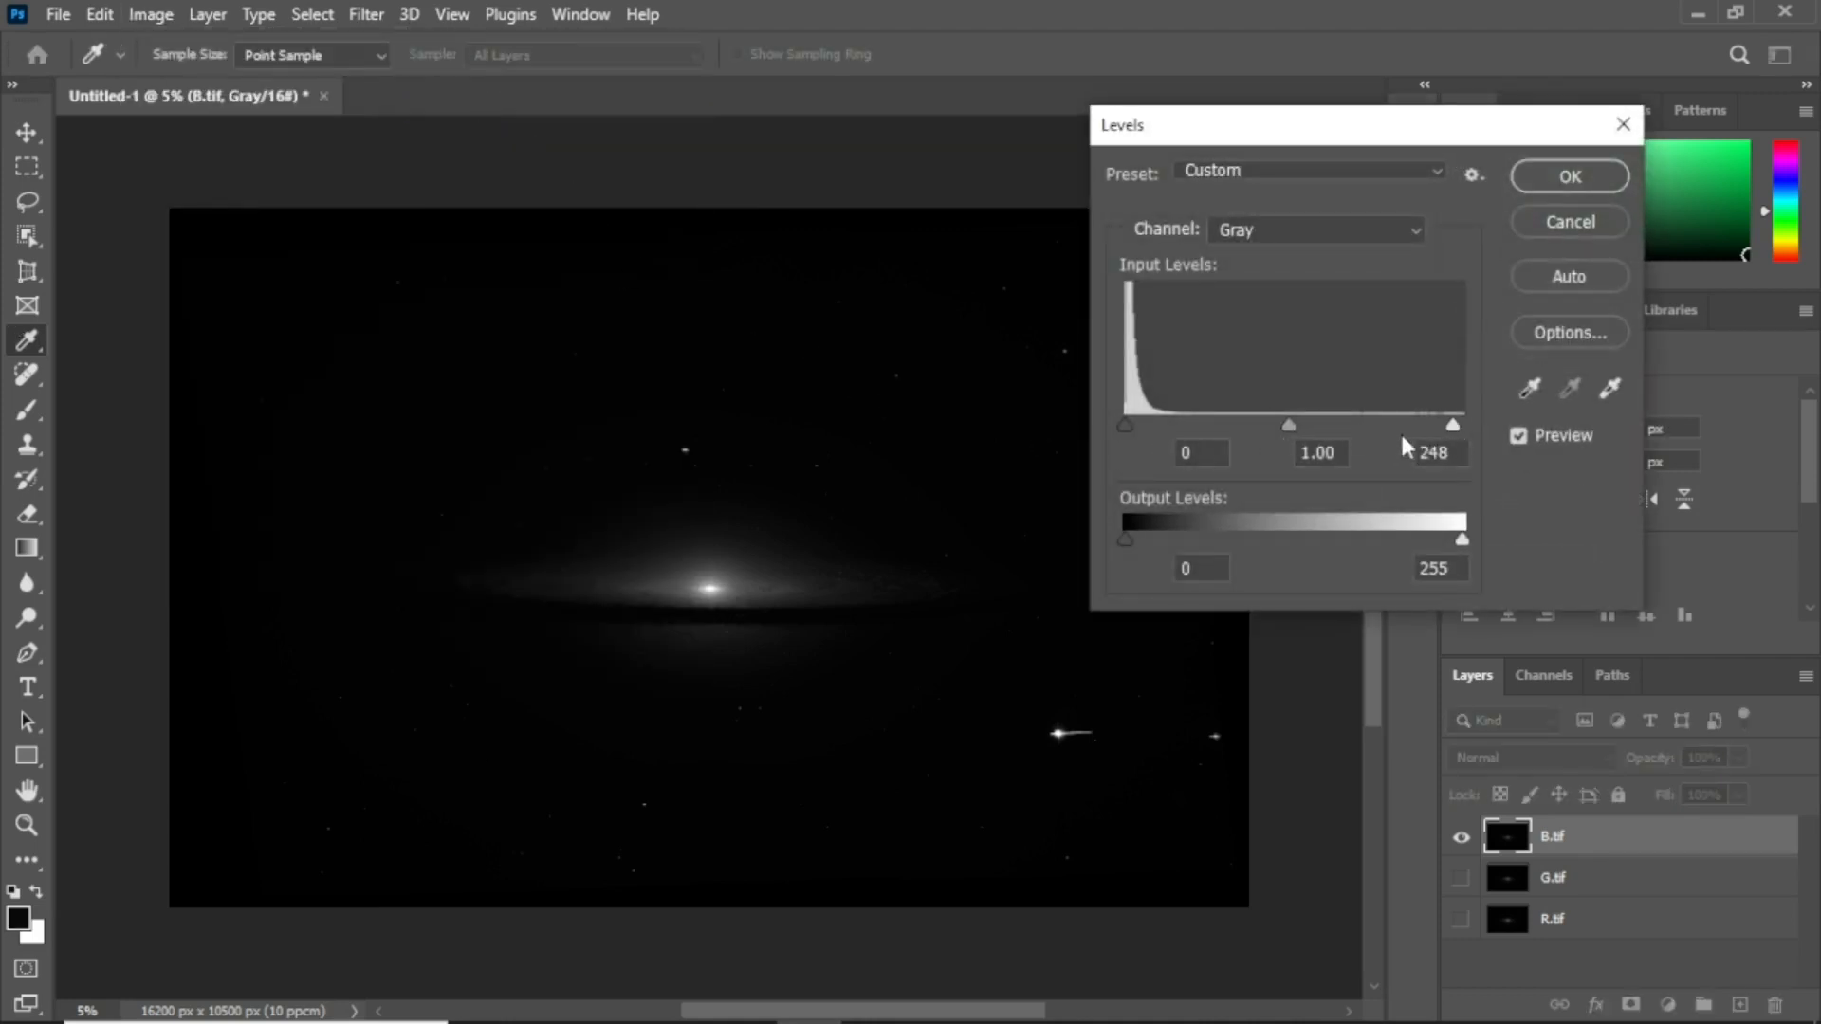
left_click_drag(1305, 434, 1300, 428)
left_click(1270, 430)
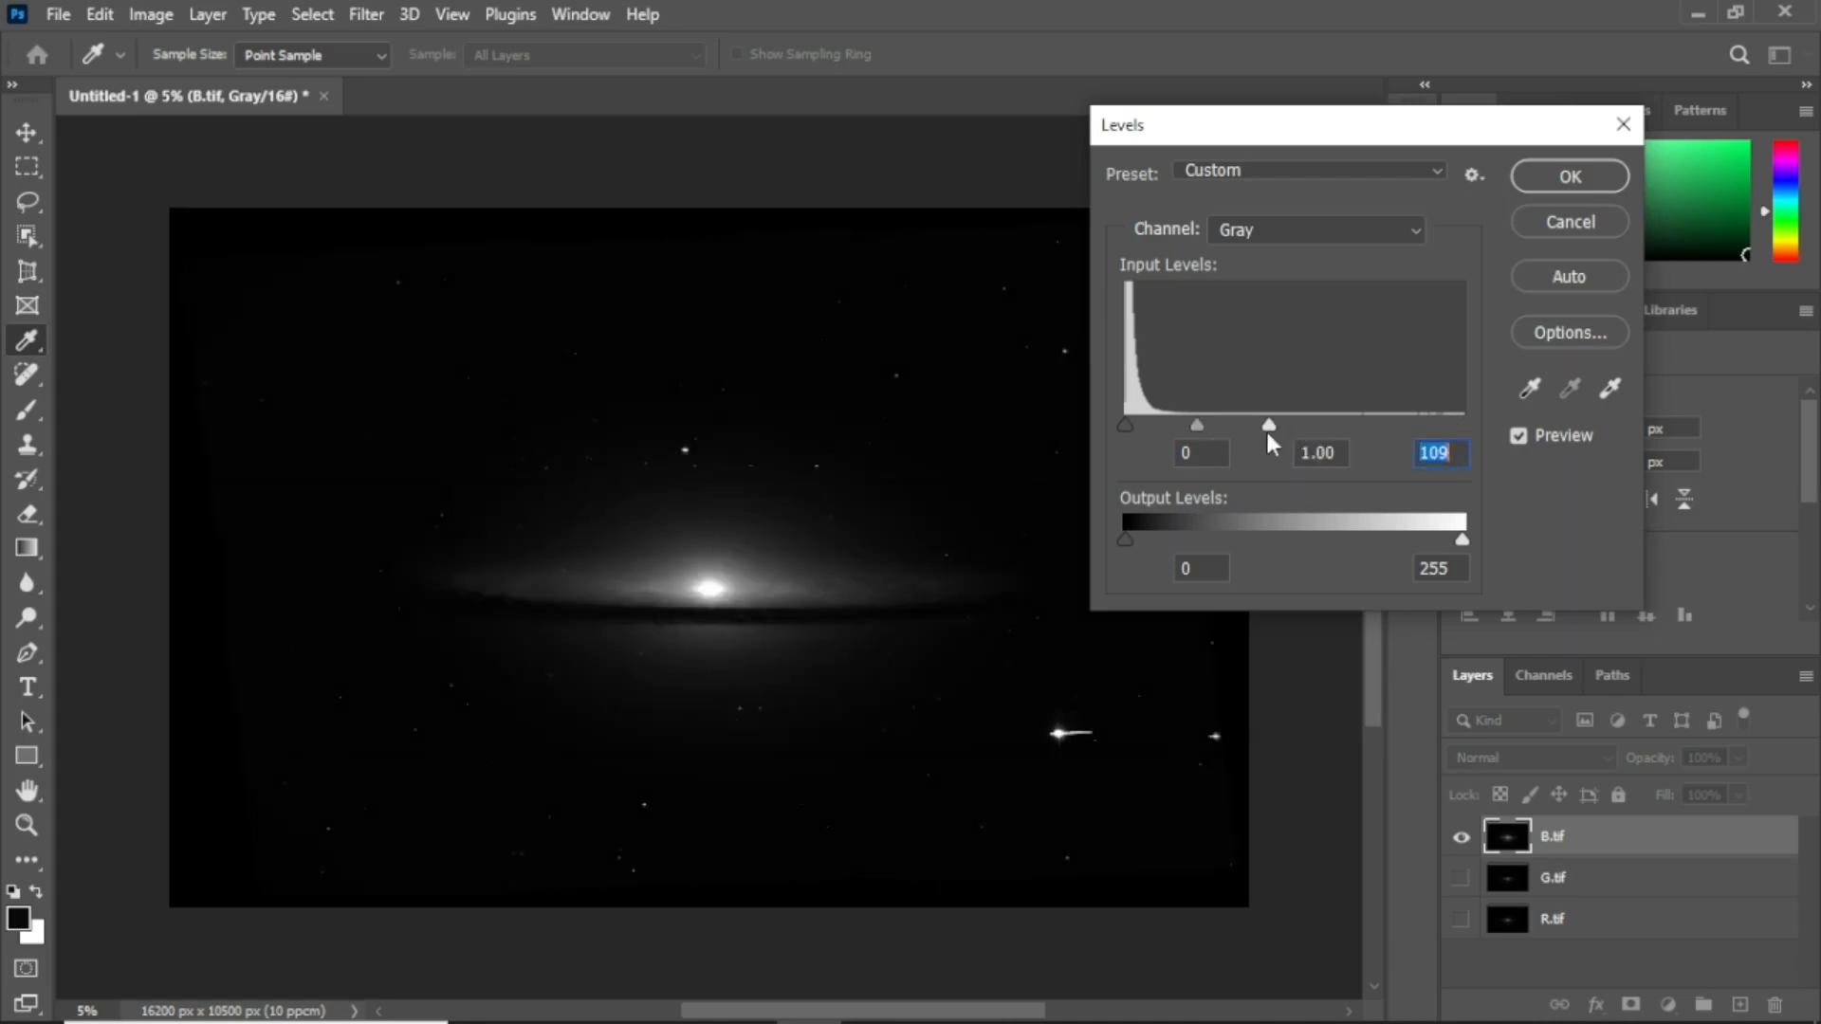
left_click_drag(1269, 430, 1263, 428)
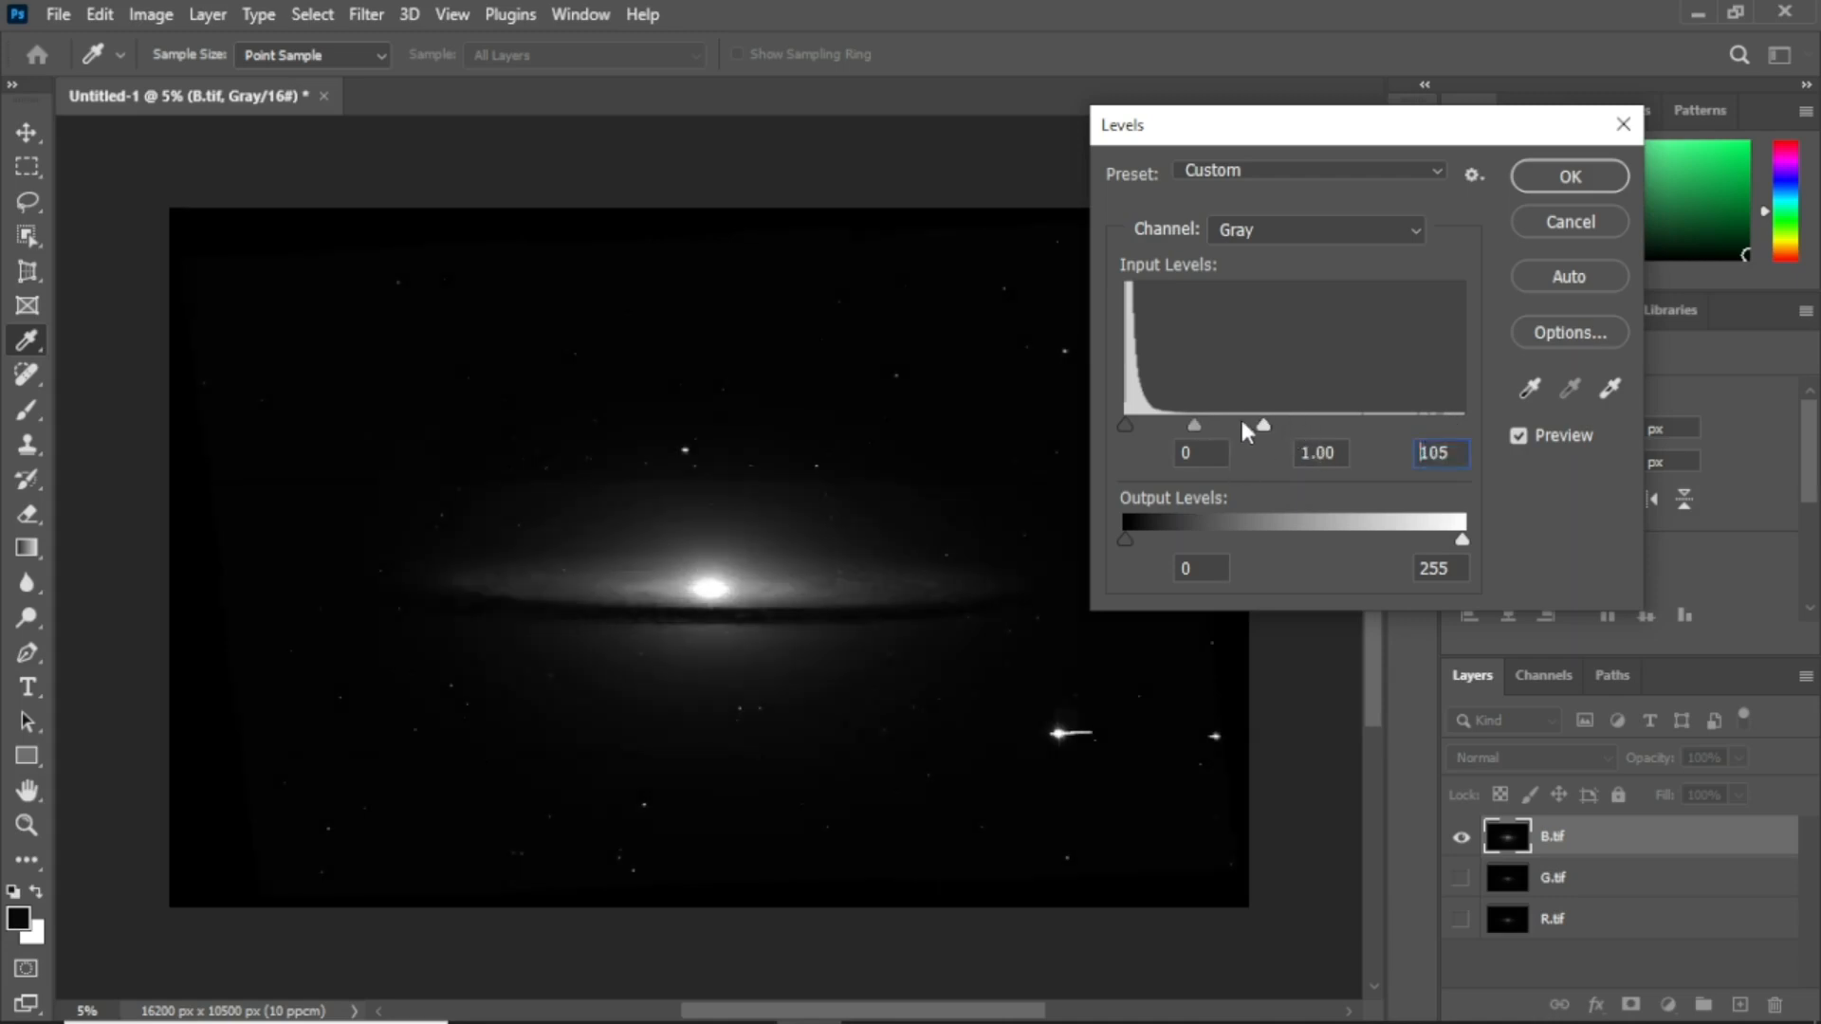
left_click(1216, 429)
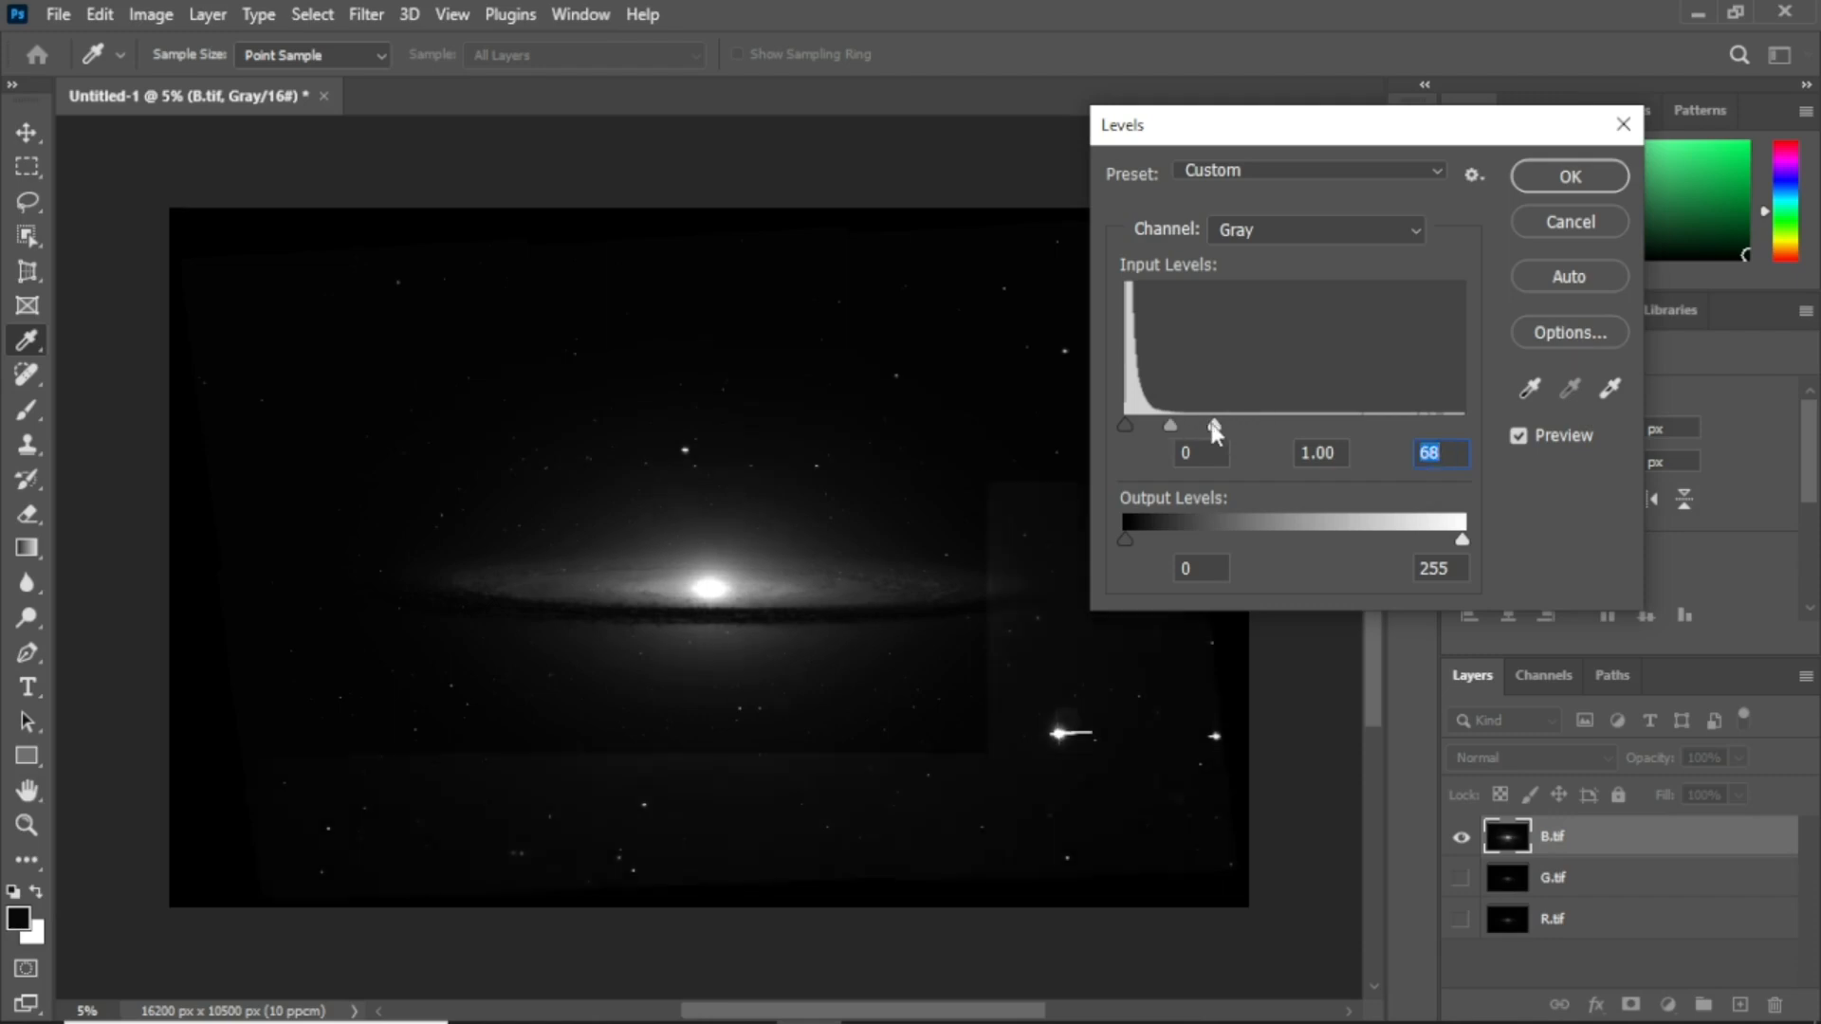
left_click(1572, 178)
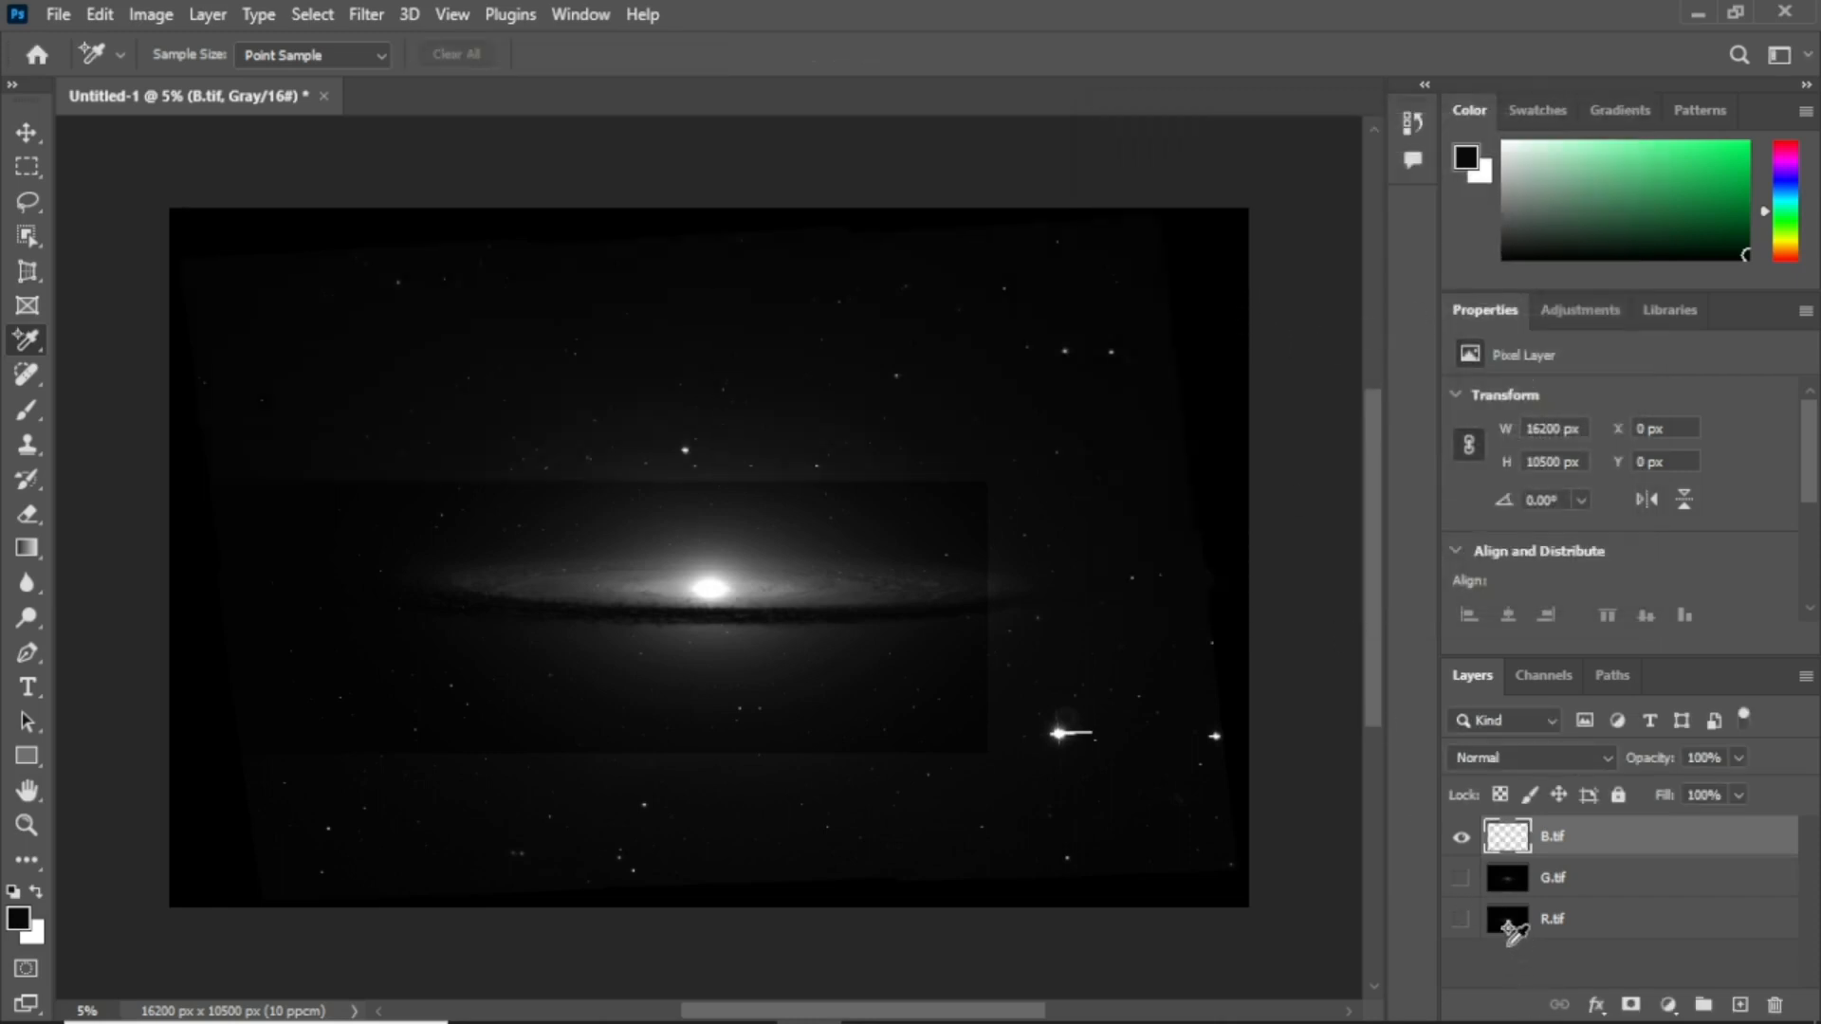
Show only the G.tif layer and brighten it with Levels, setting the white input level to 73
left_click(1463, 881)
left_click(1574, 881)
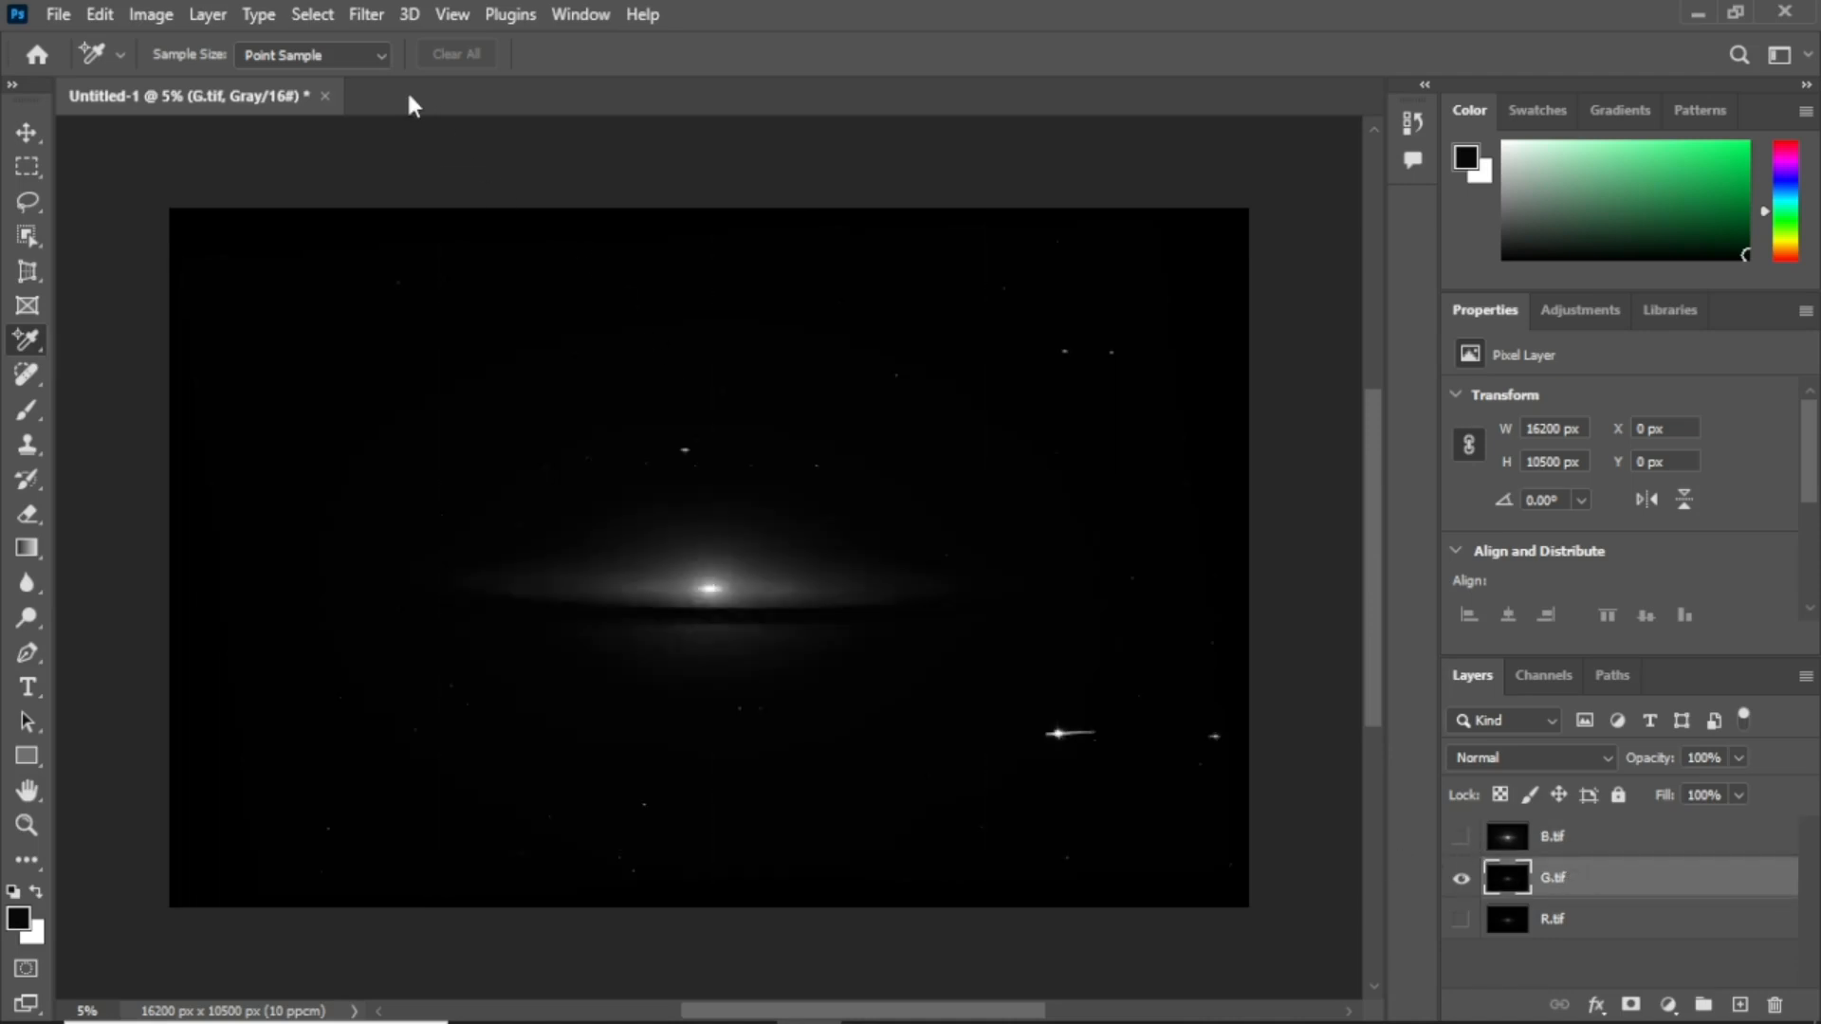
left_click(152, 15)
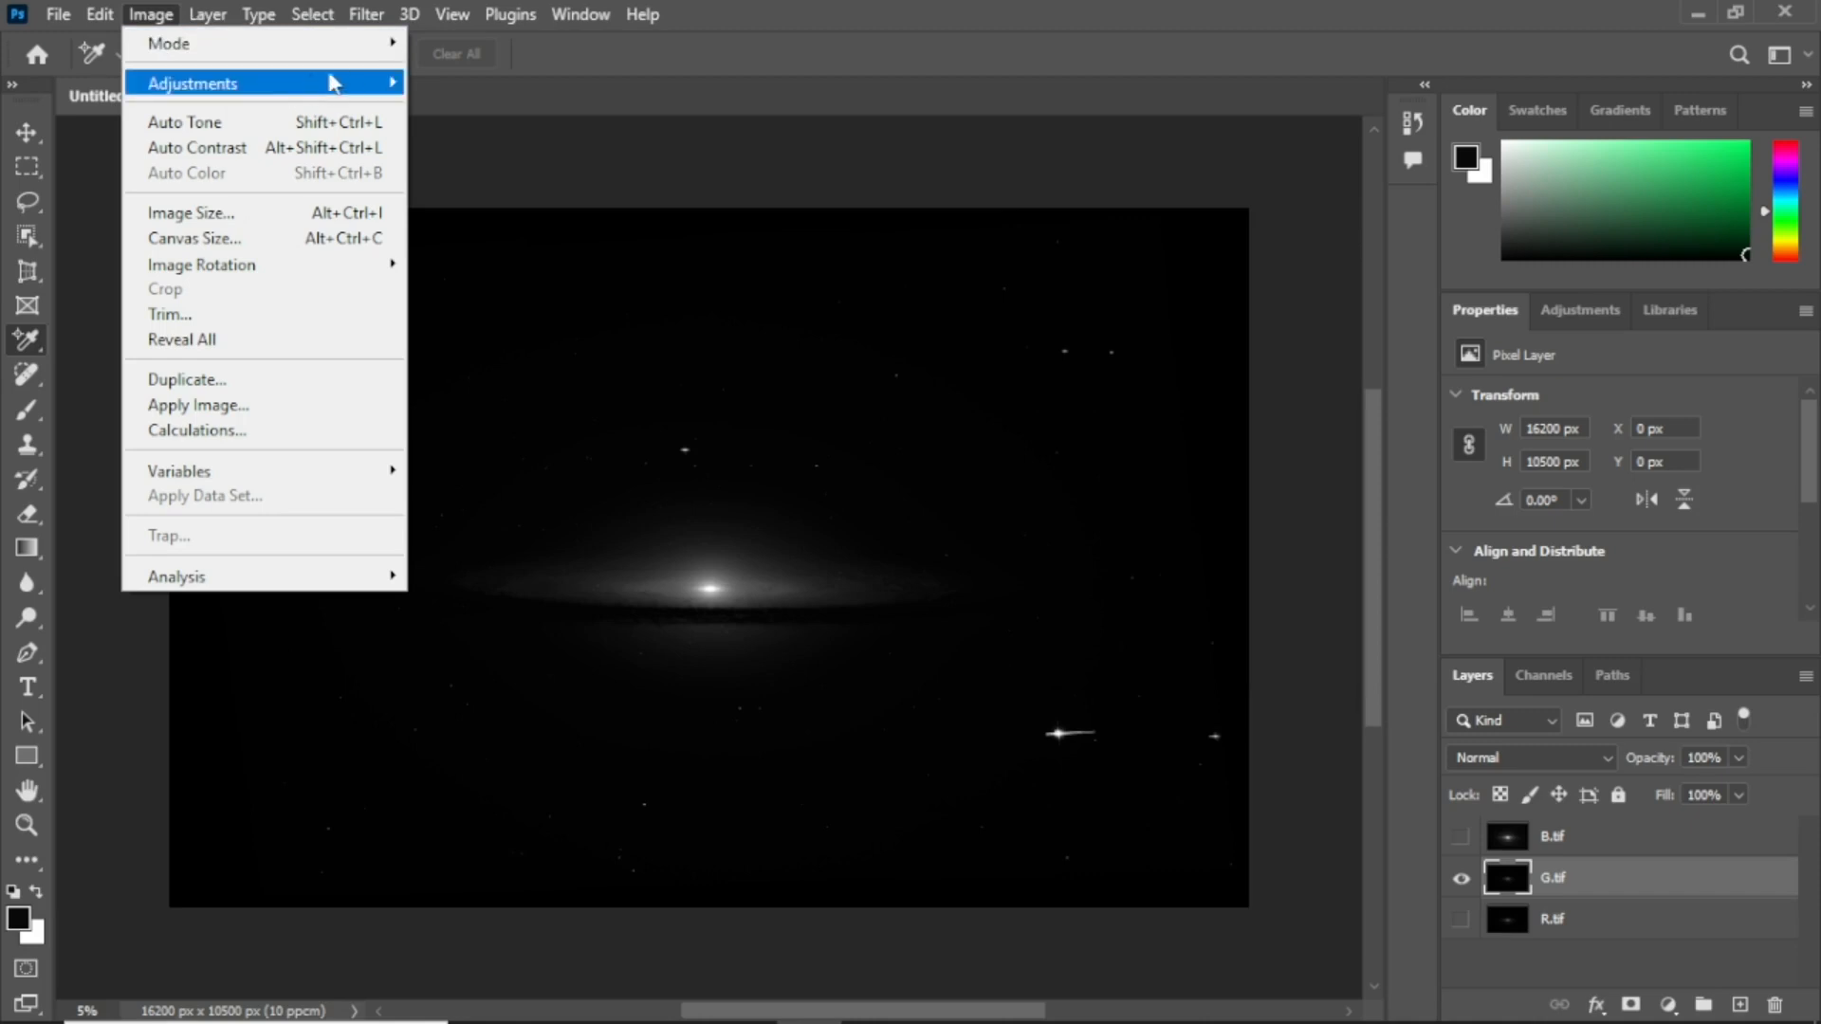
mouse_move(379, 83)
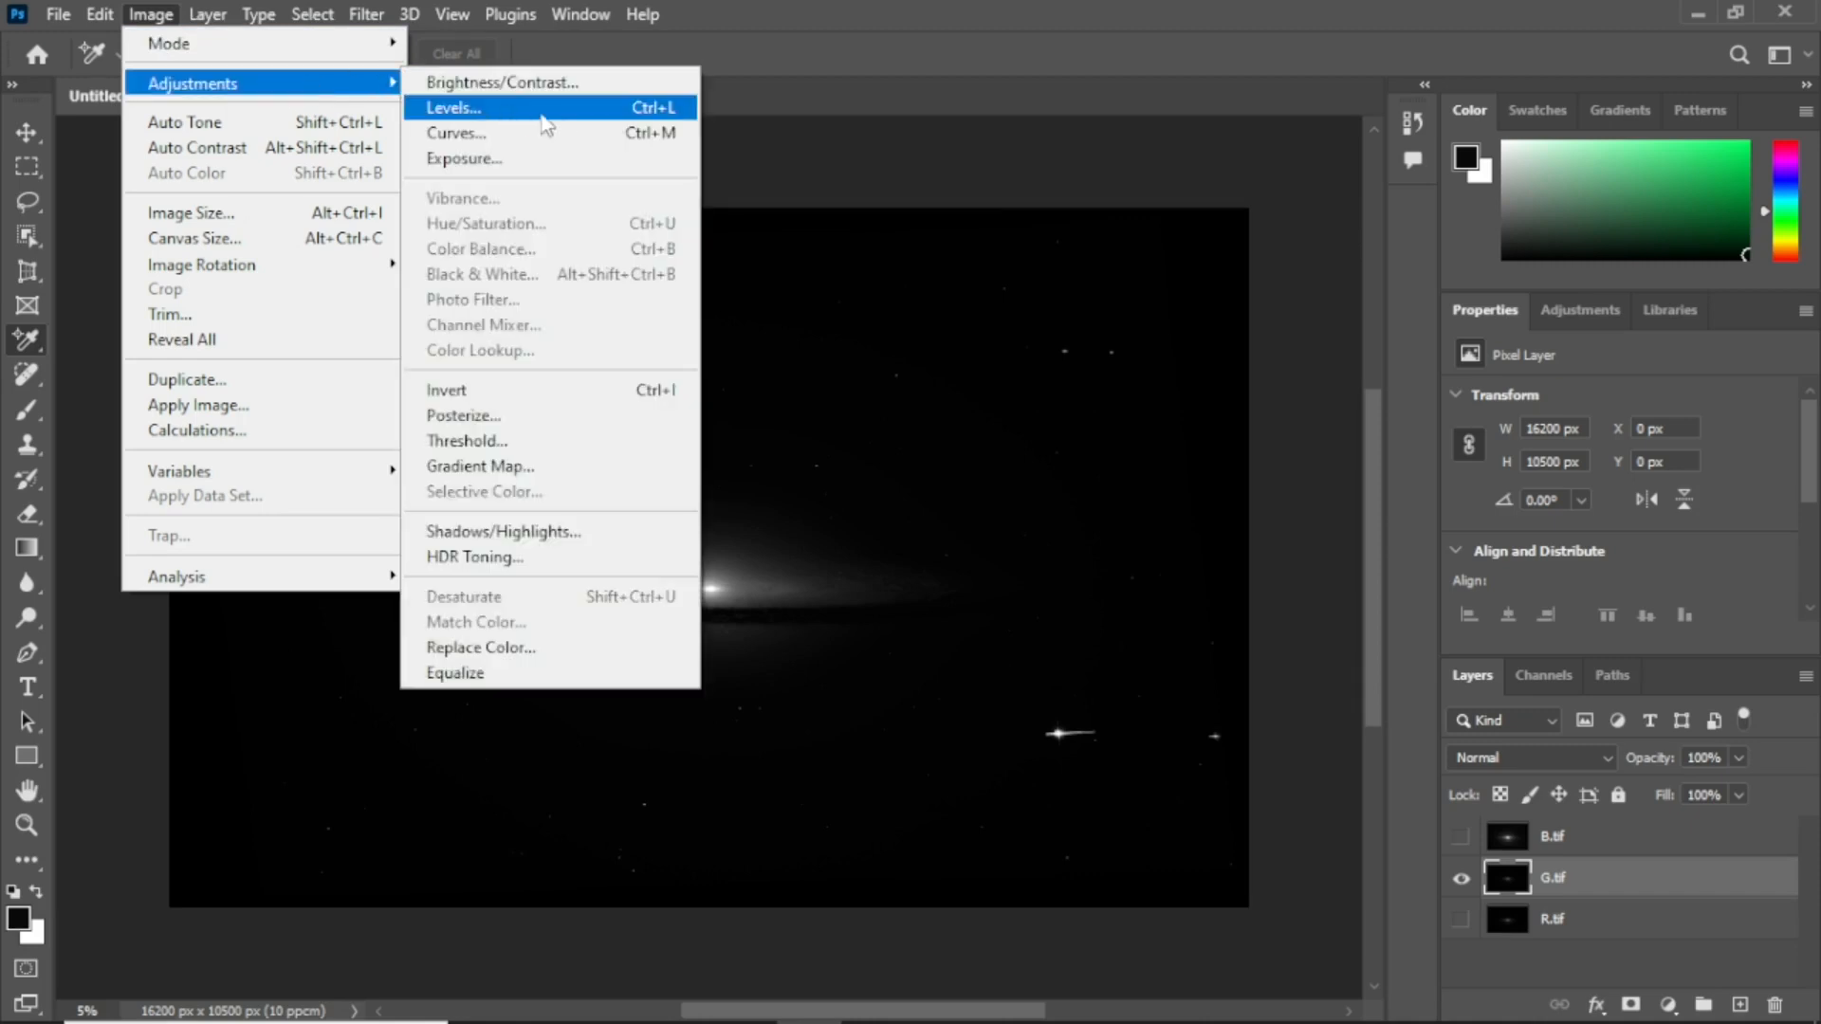
left_click(657, 111)
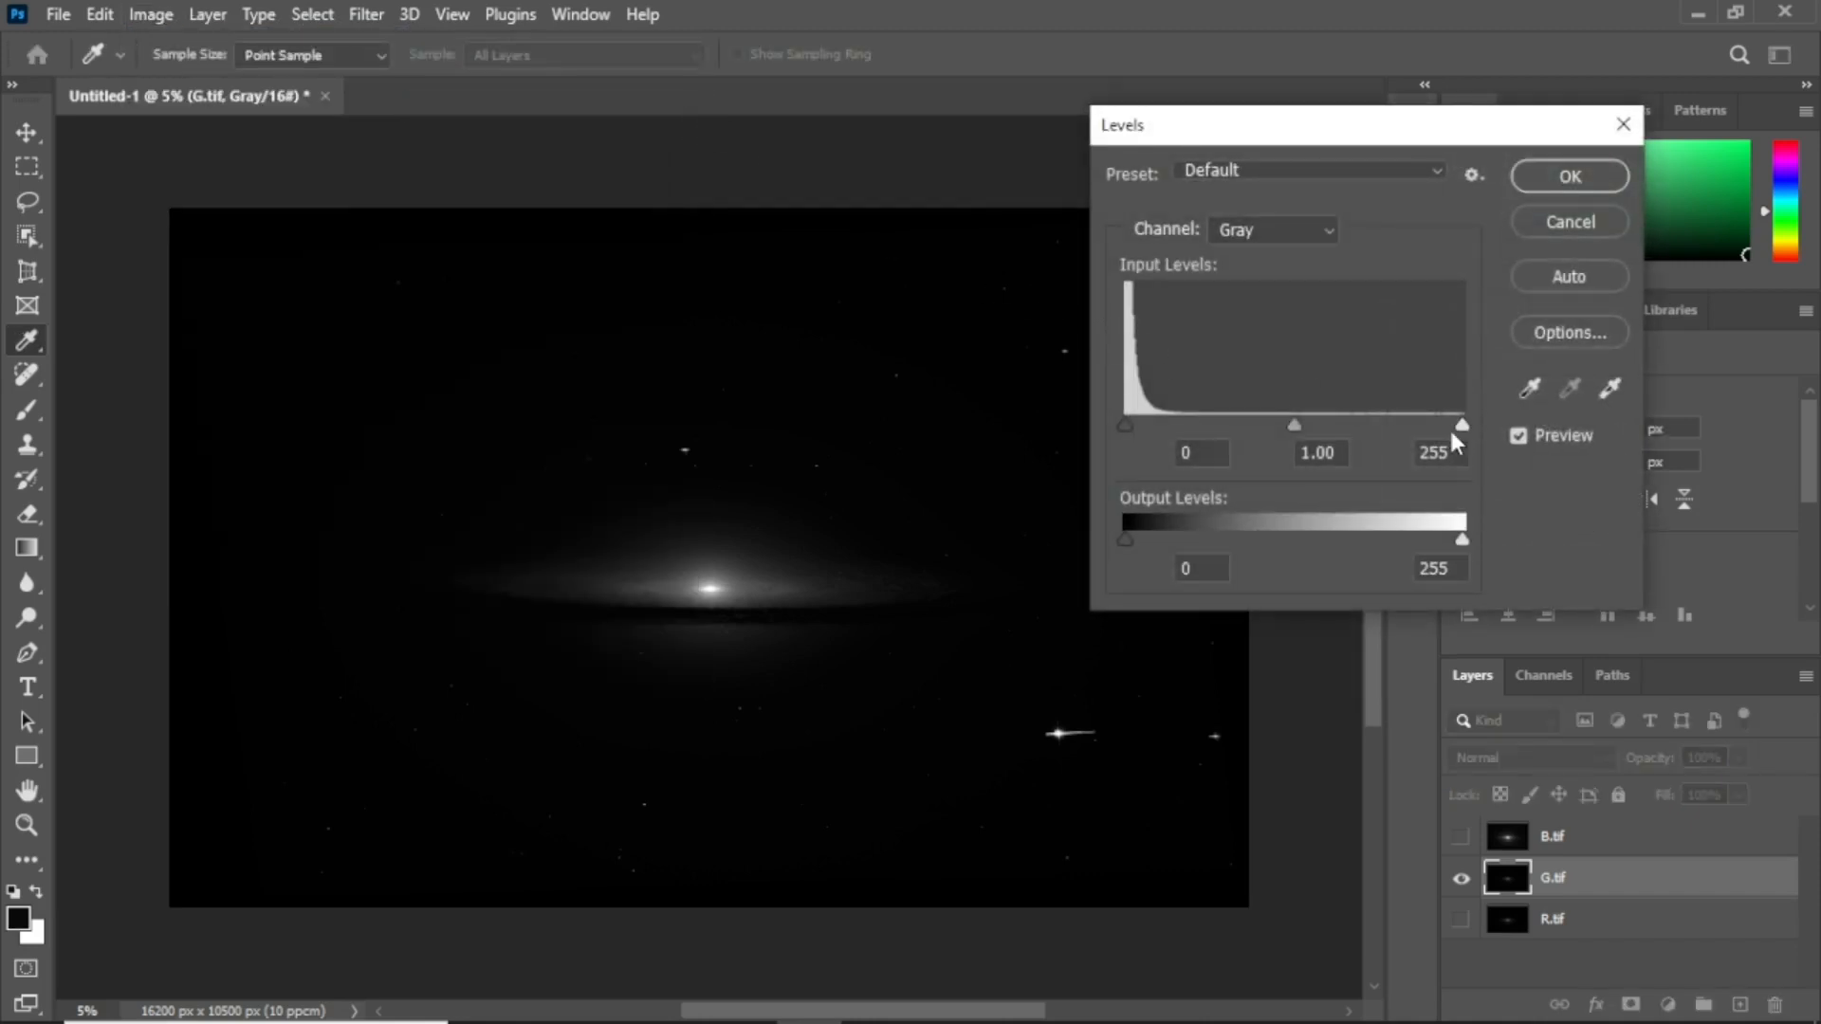
left_click_drag(1461, 427, 1453, 427)
left_click_drag(1342, 431, 1220, 424)
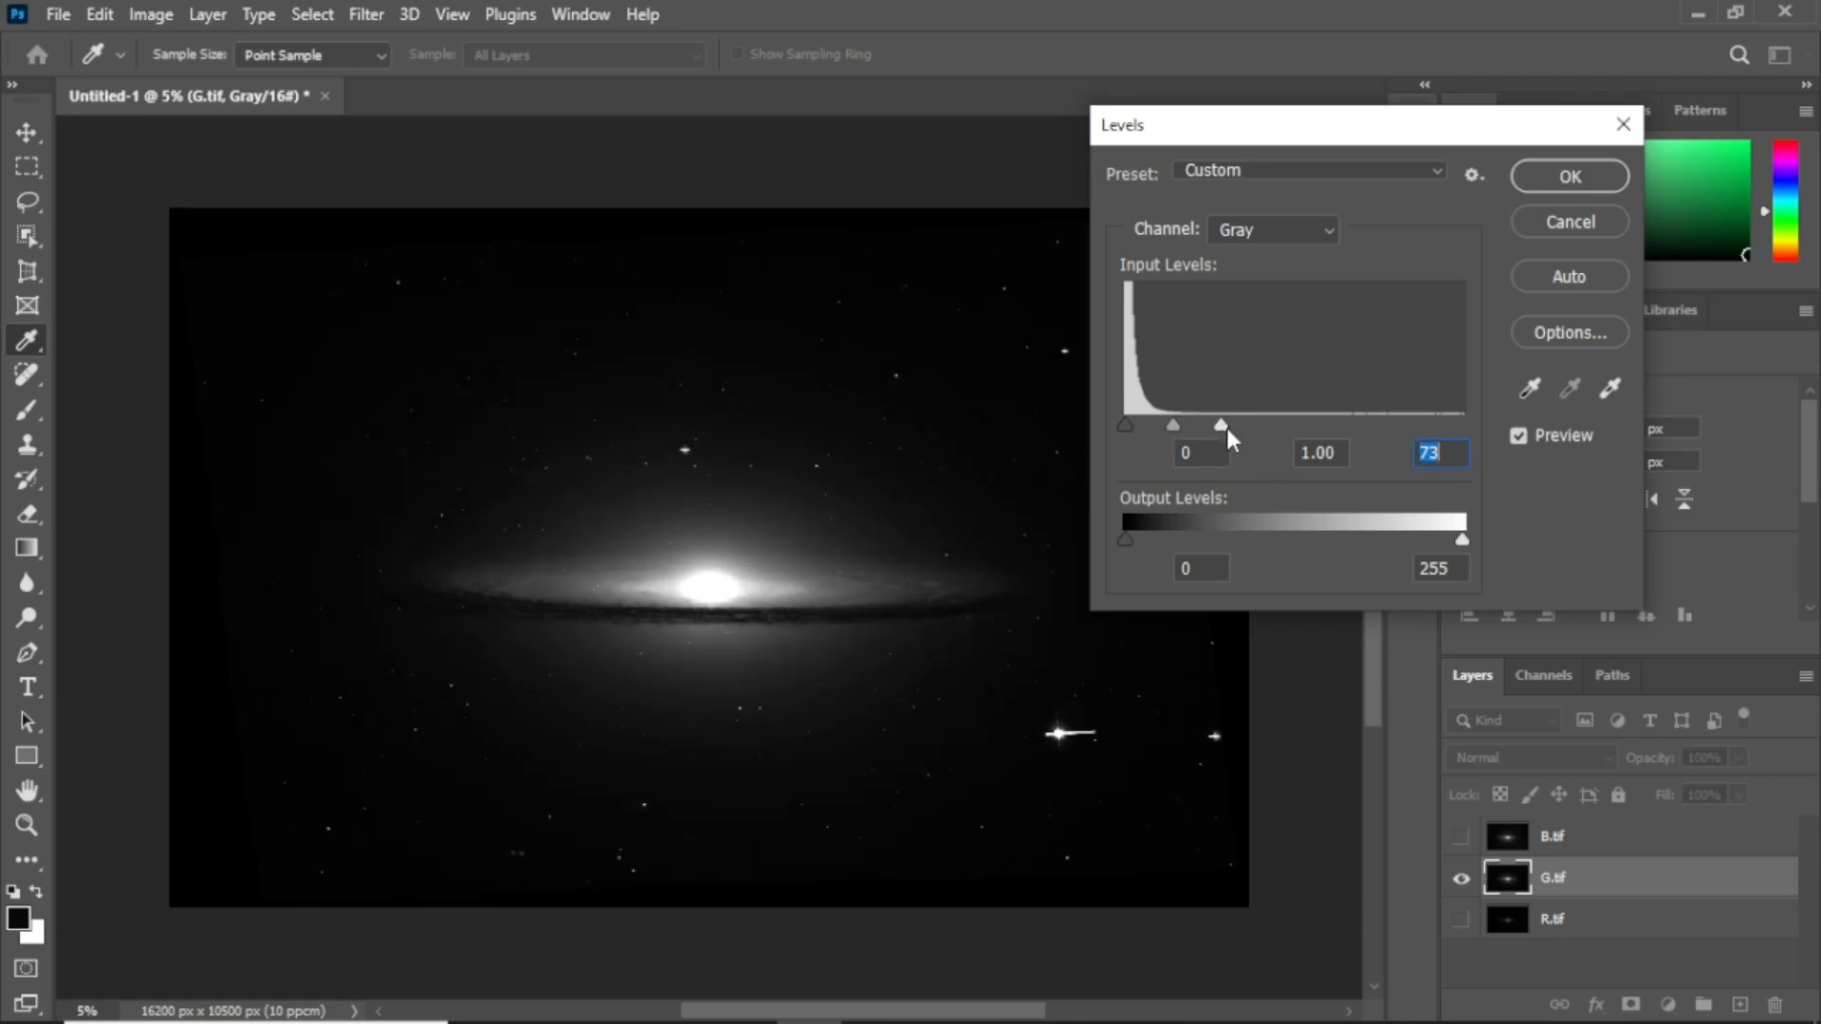
left_click(1569, 176)
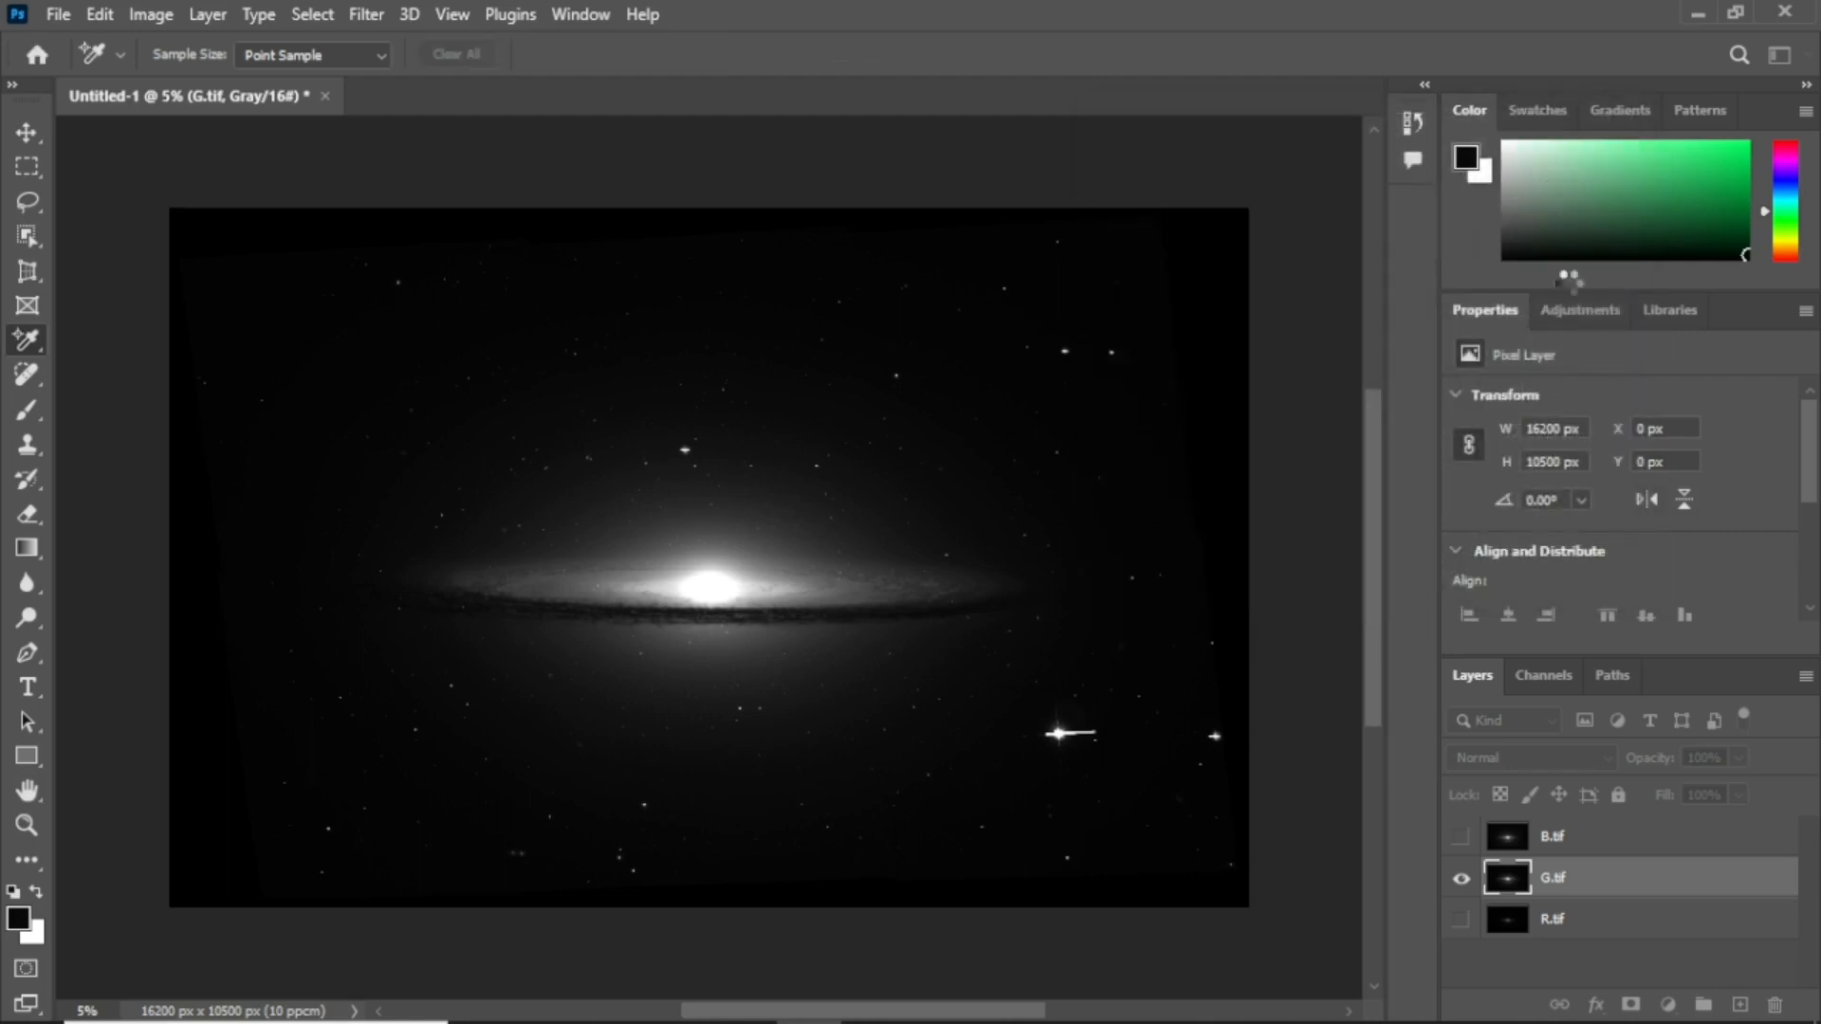
Show only the R.tif layer and brighten it with Levels, setting the white input level to 95
left_click(1461, 919)
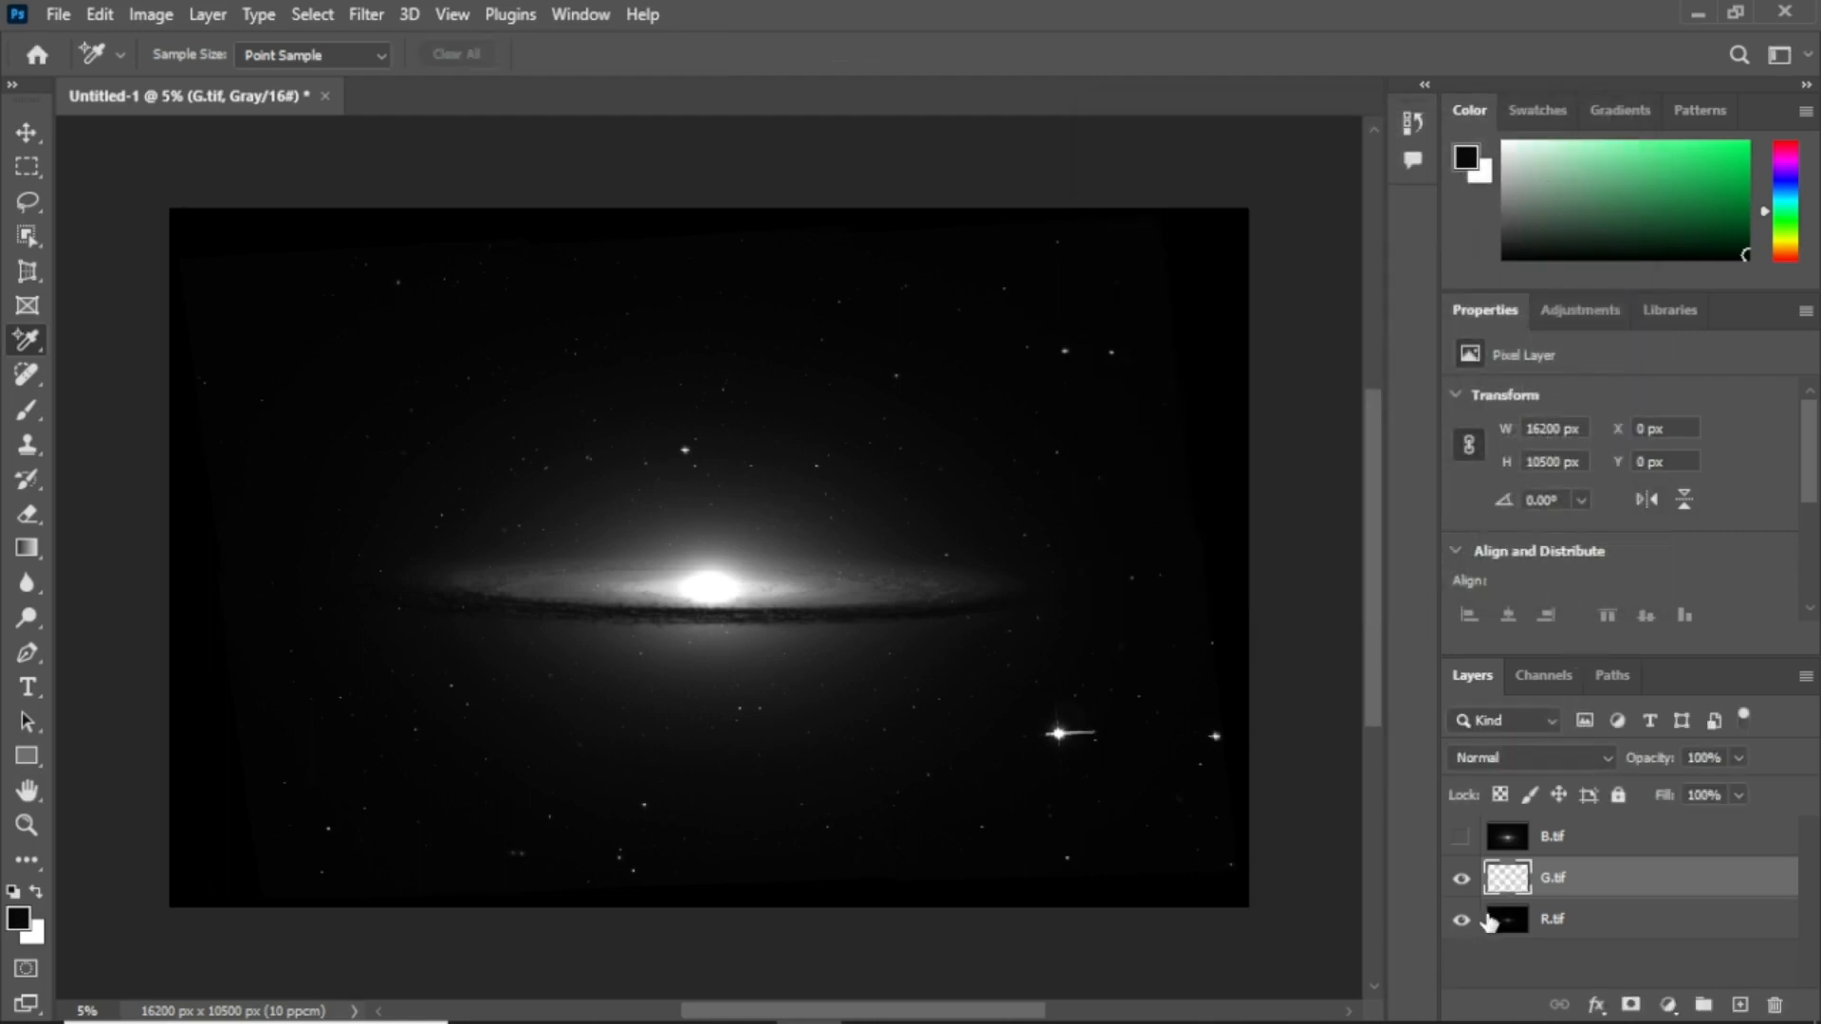
left_click(1562, 918)
left_click(1463, 880)
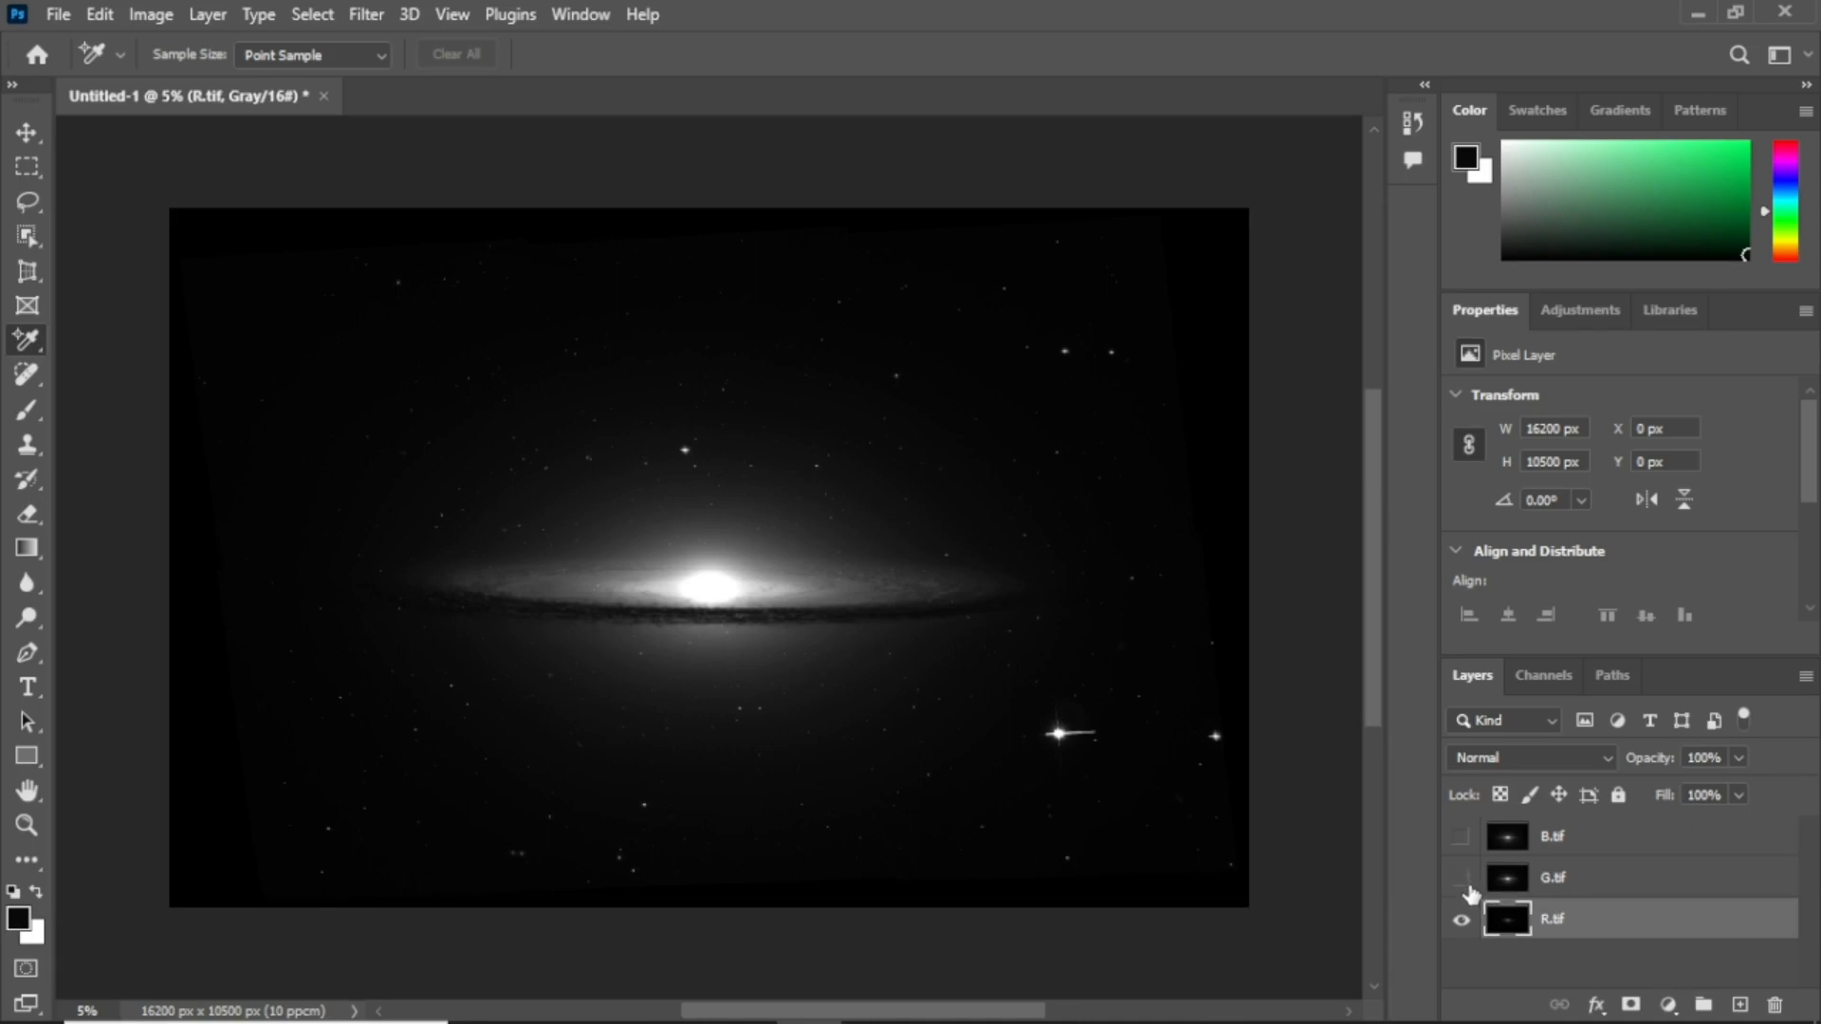
left_click(151, 15)
mouse_move(190, 90)
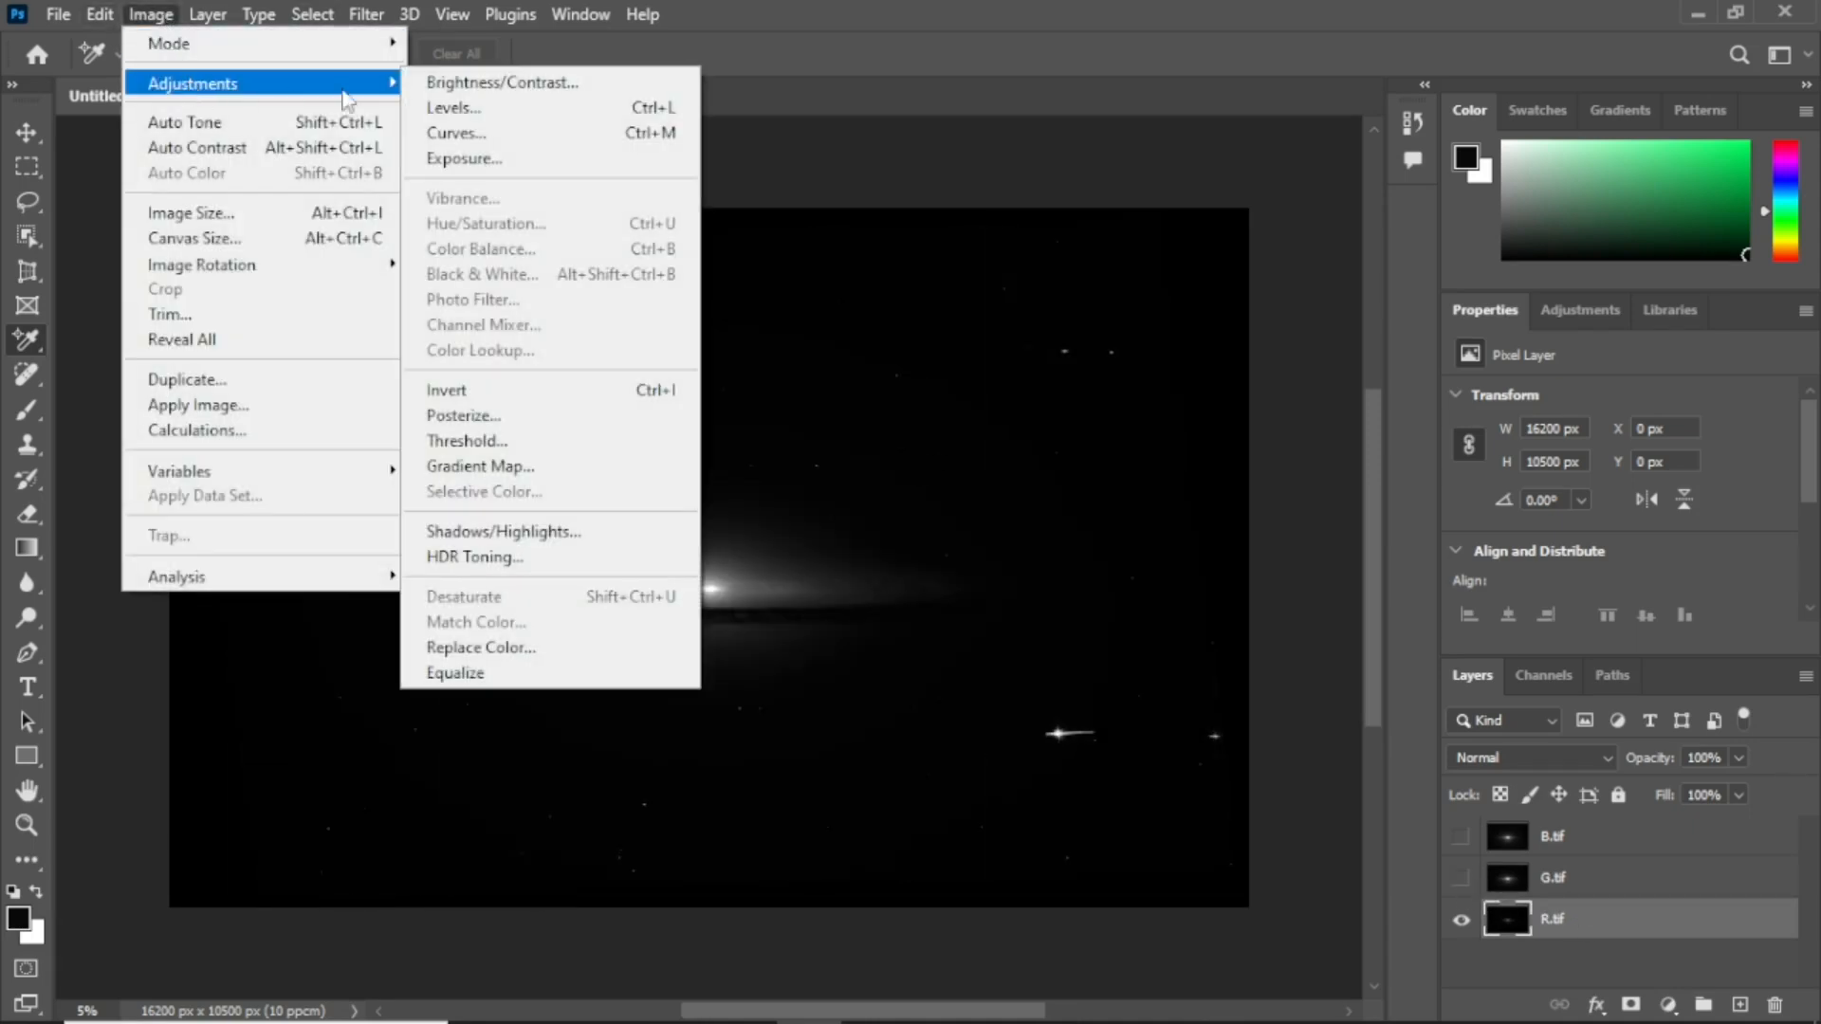
left_click(590, 110)
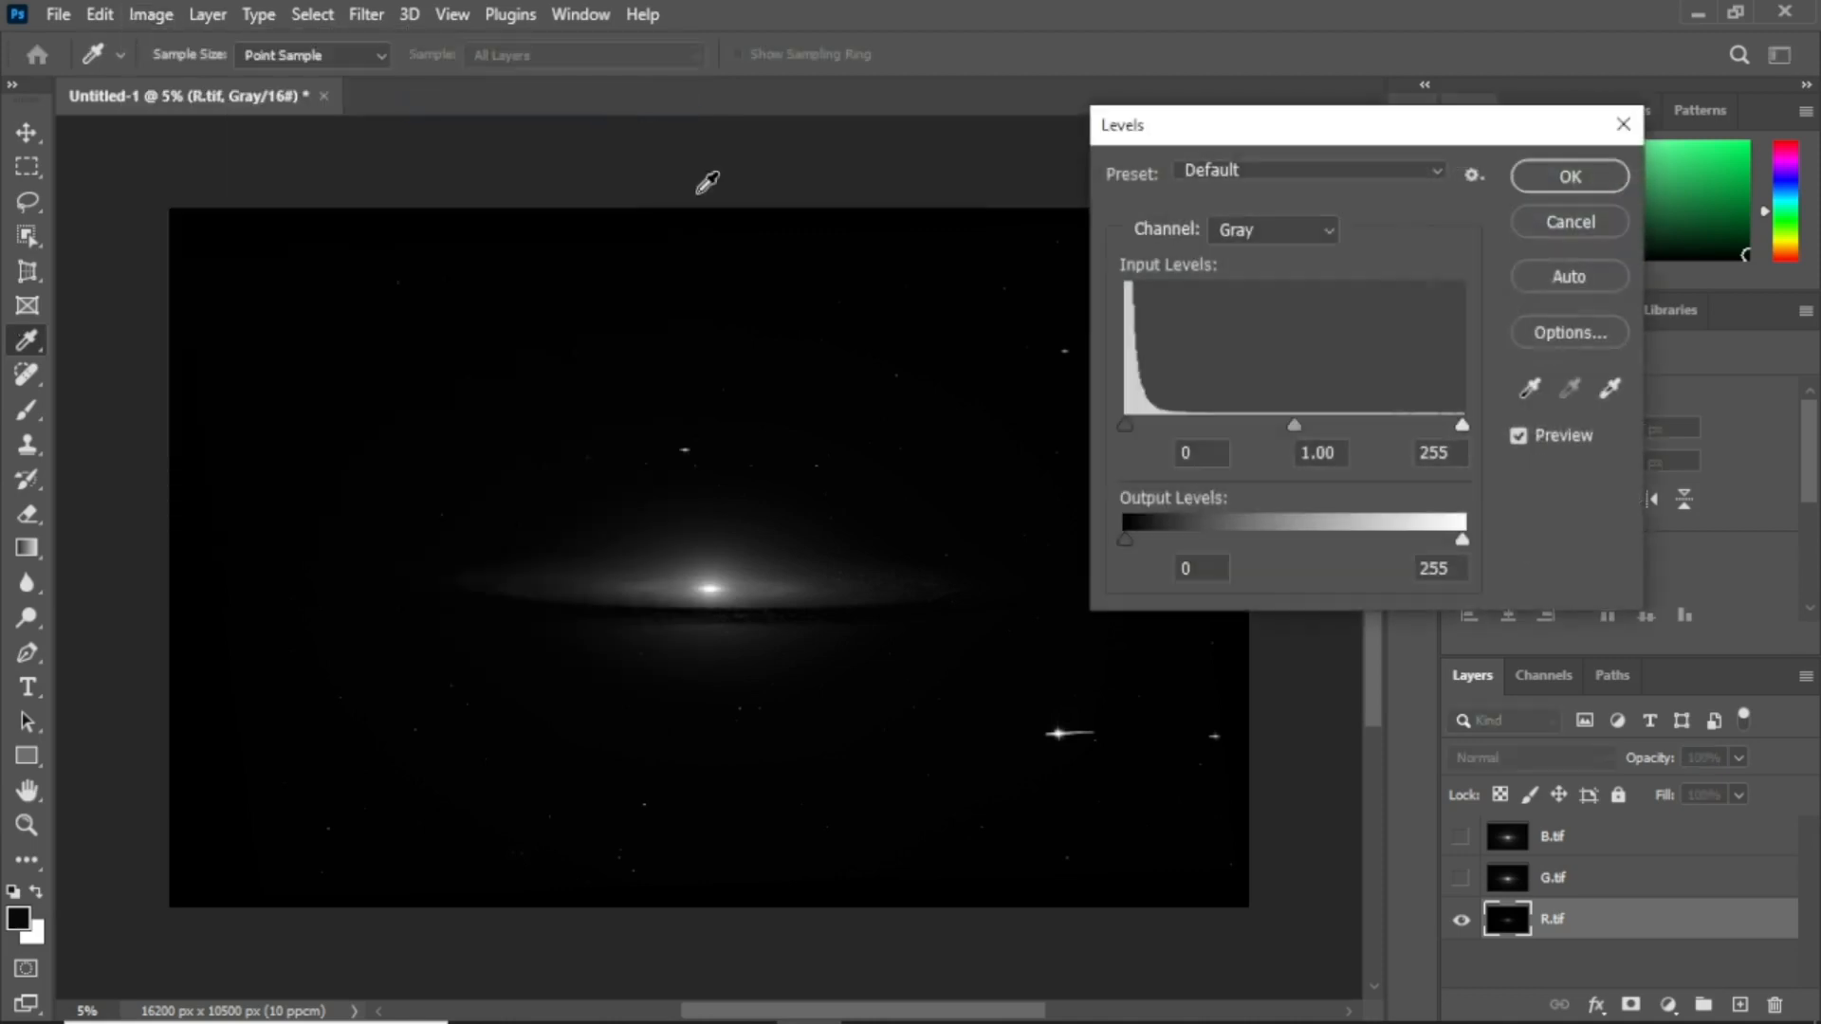
left_click_drag(1463, 438, 1249, 424)
left_click(1328, 429)
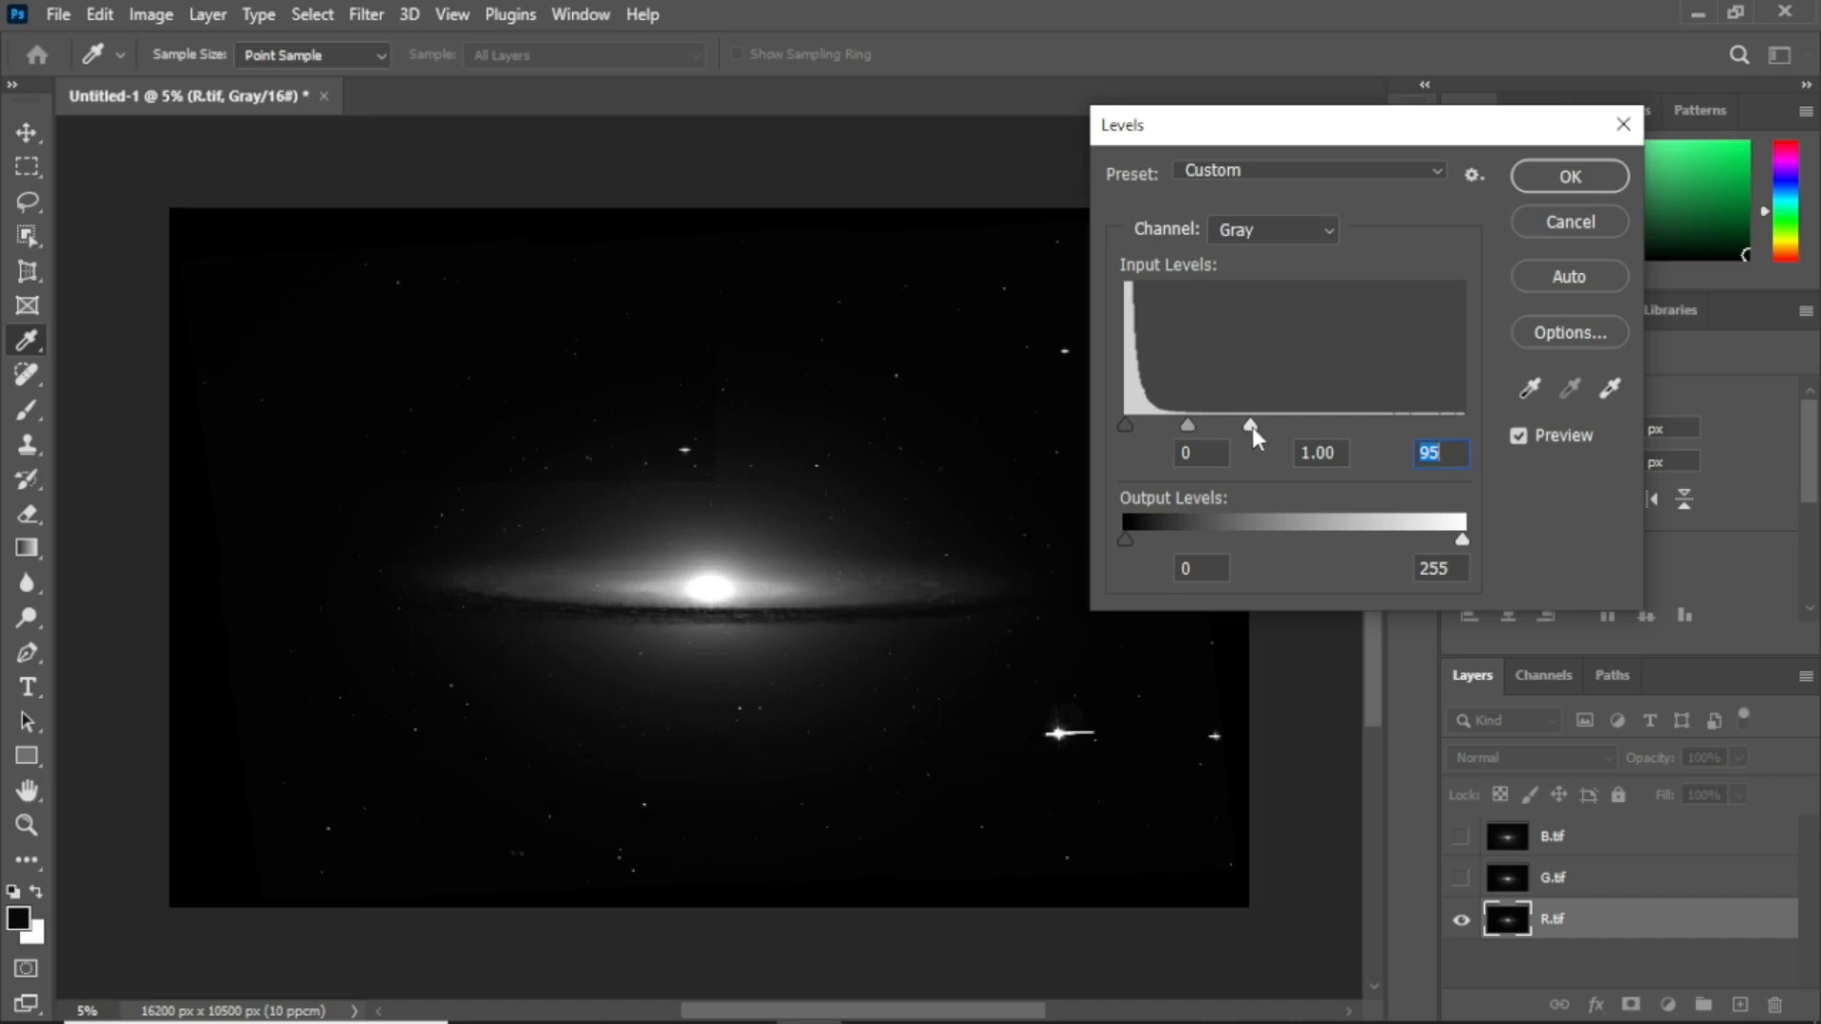
left_click(1574, 180)
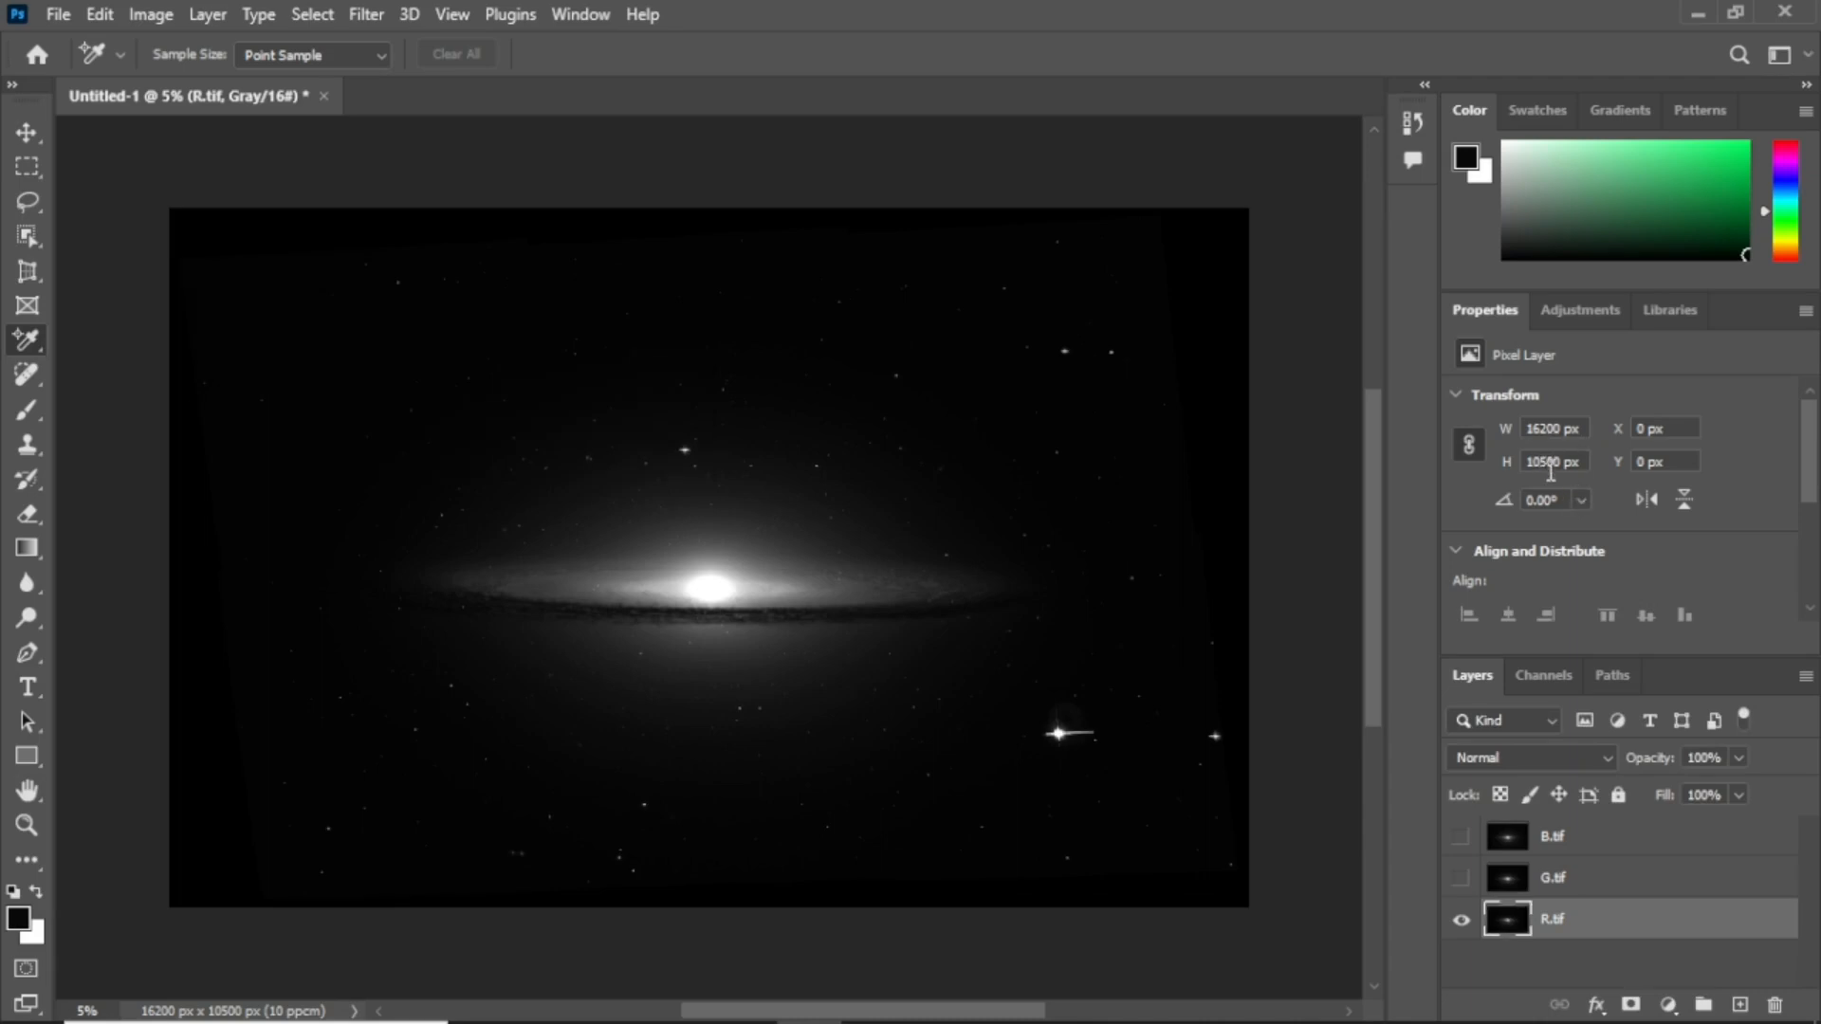
Show the B.tif and G.tif layers again and convert the document to RGB Color without merging the layers
left_click(1462, 836)
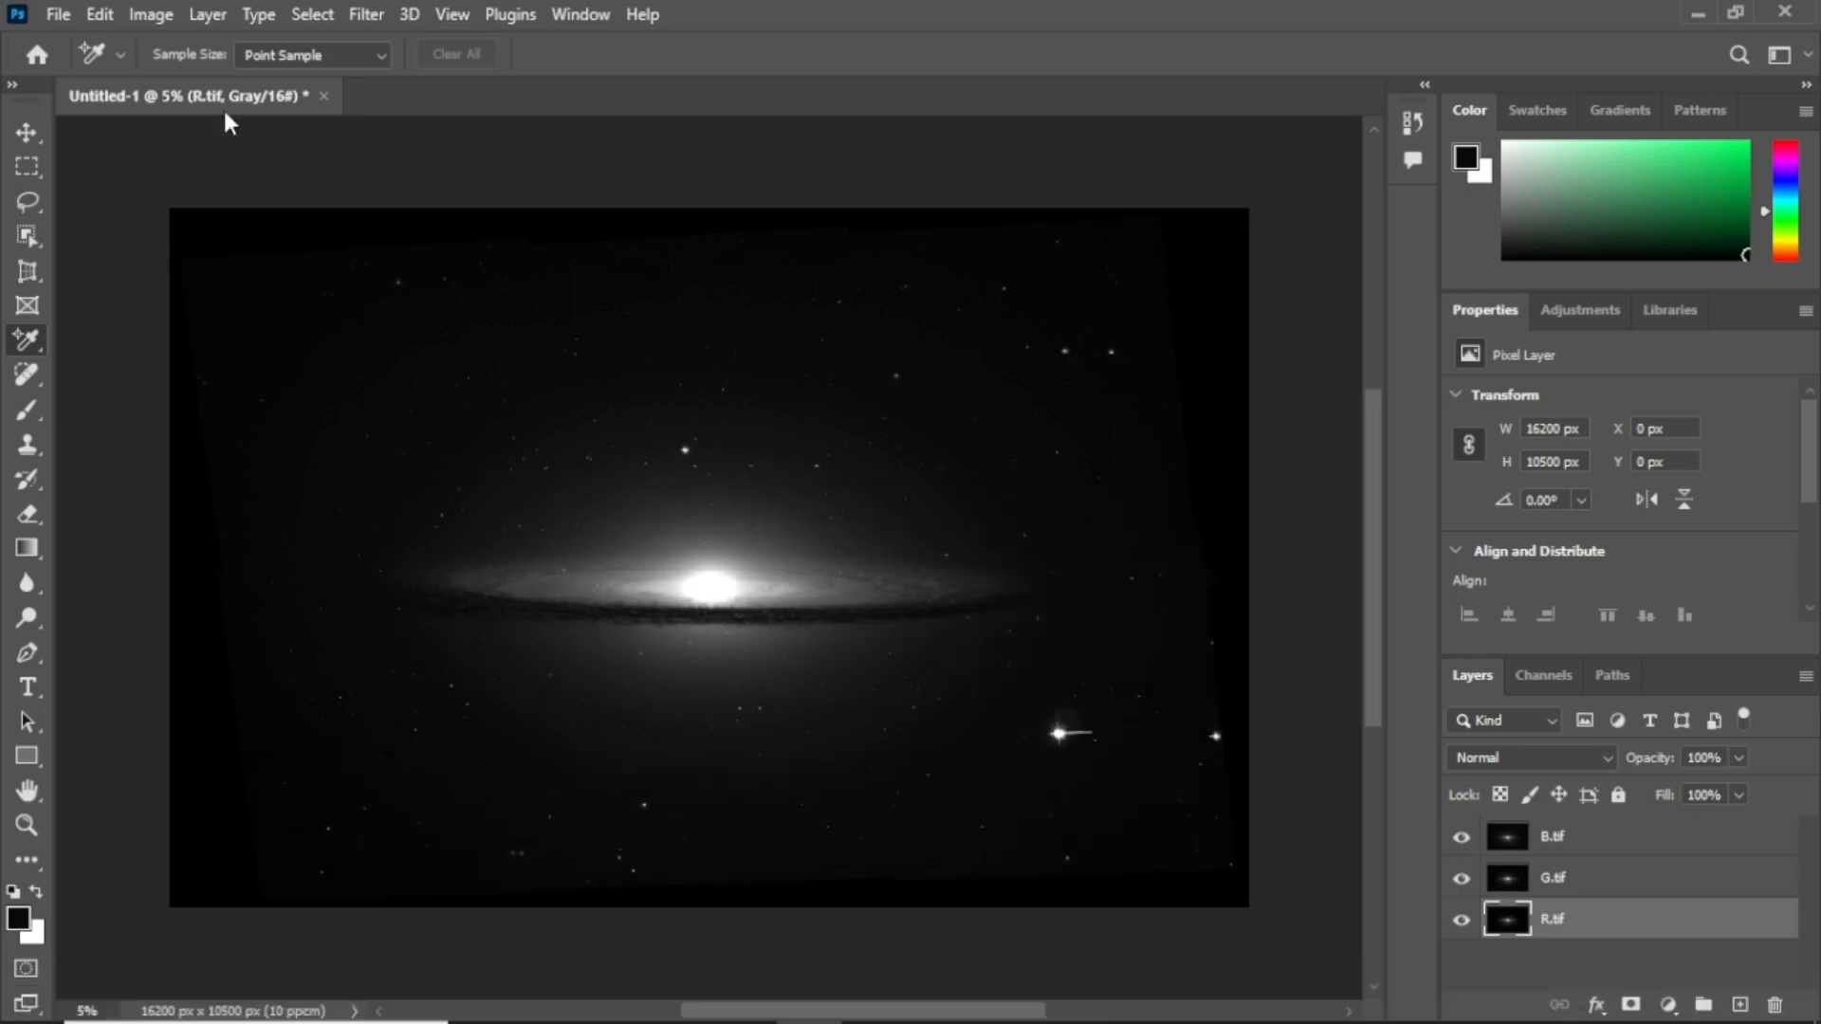
left_click(154, 14)
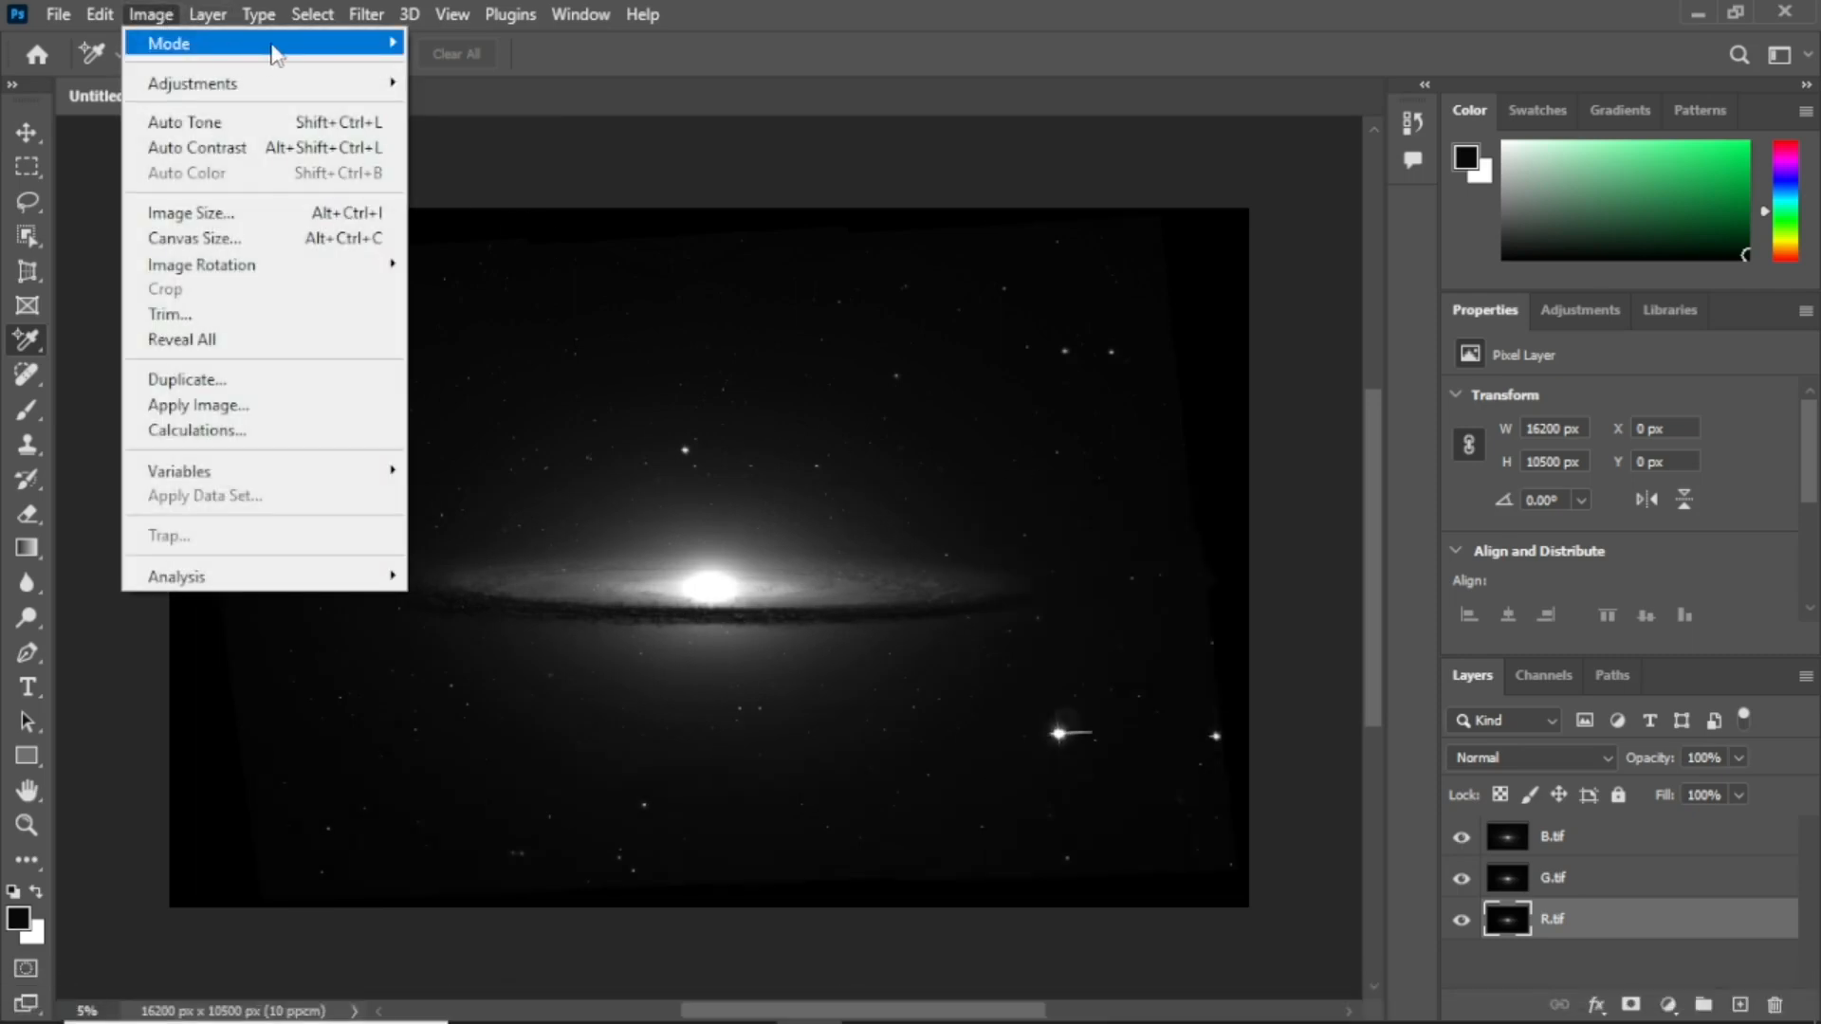
mouse_move(315, 44)
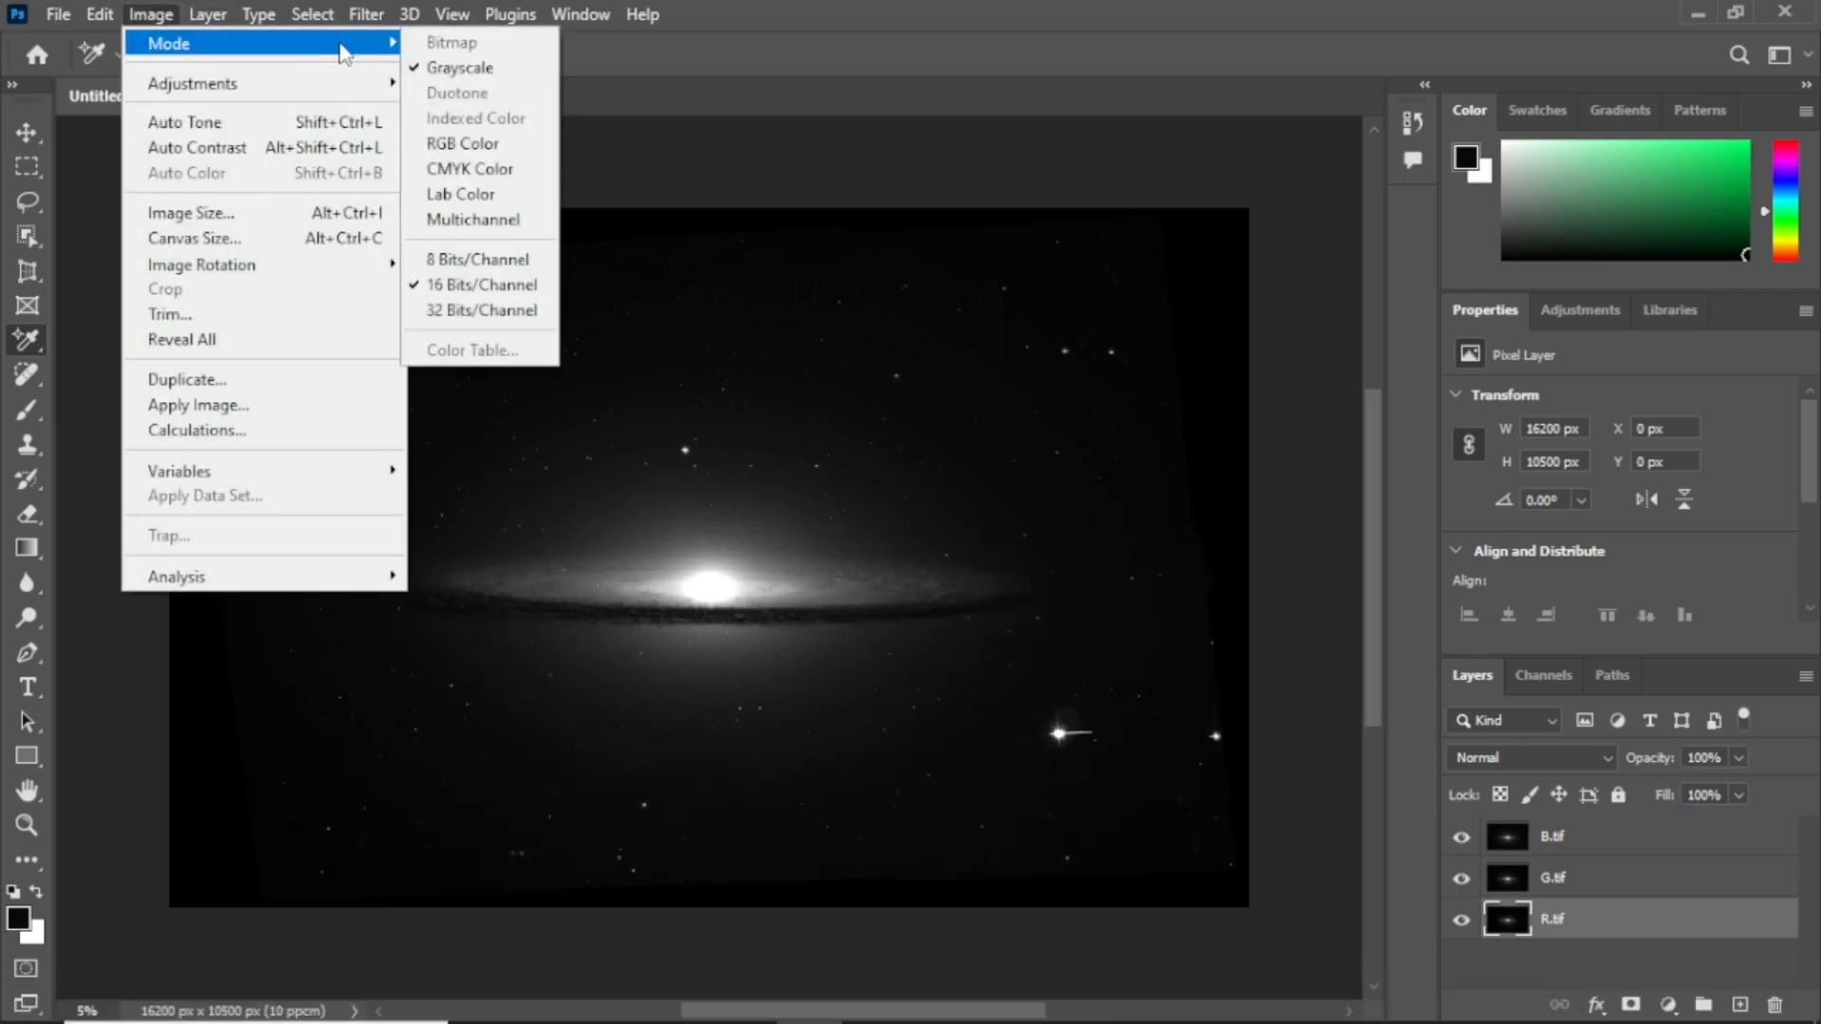
left_click(462, 143)
left_click(1062, 411)
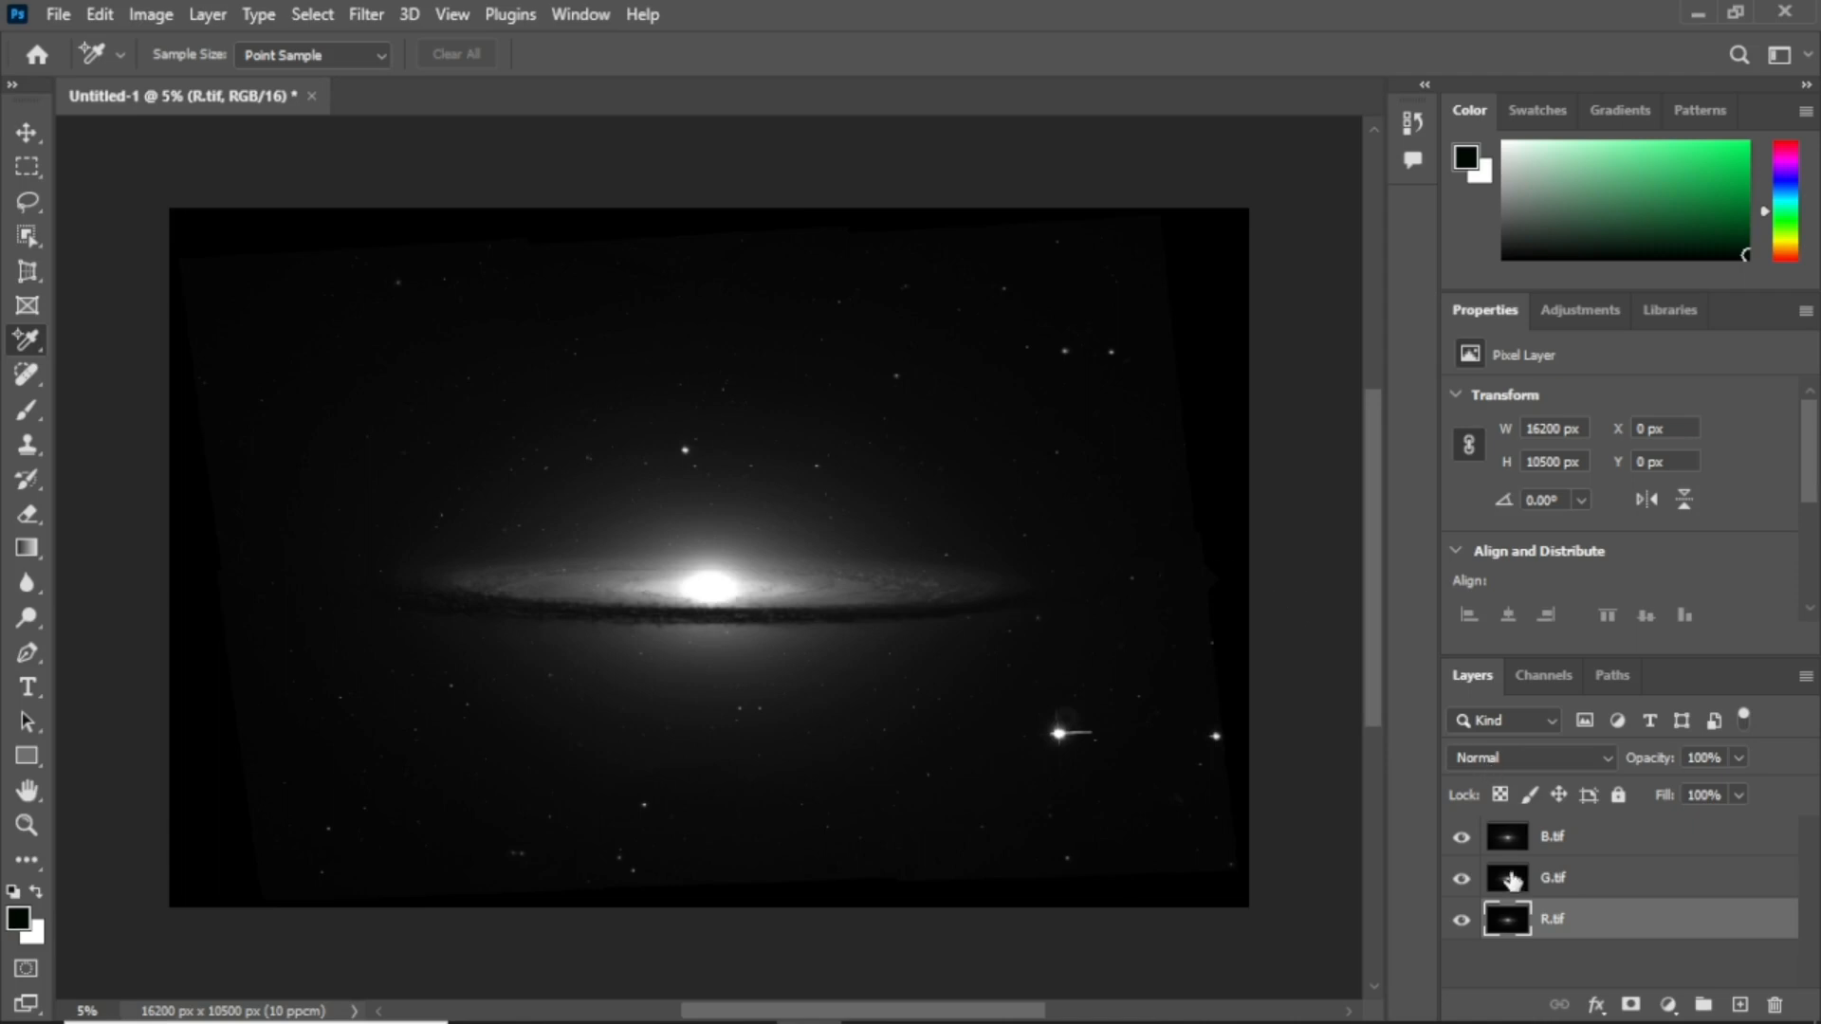
Show only the R.tif layer and restrict its blending to the R channel by excluding the G and B channels
left_click(1461, 839)
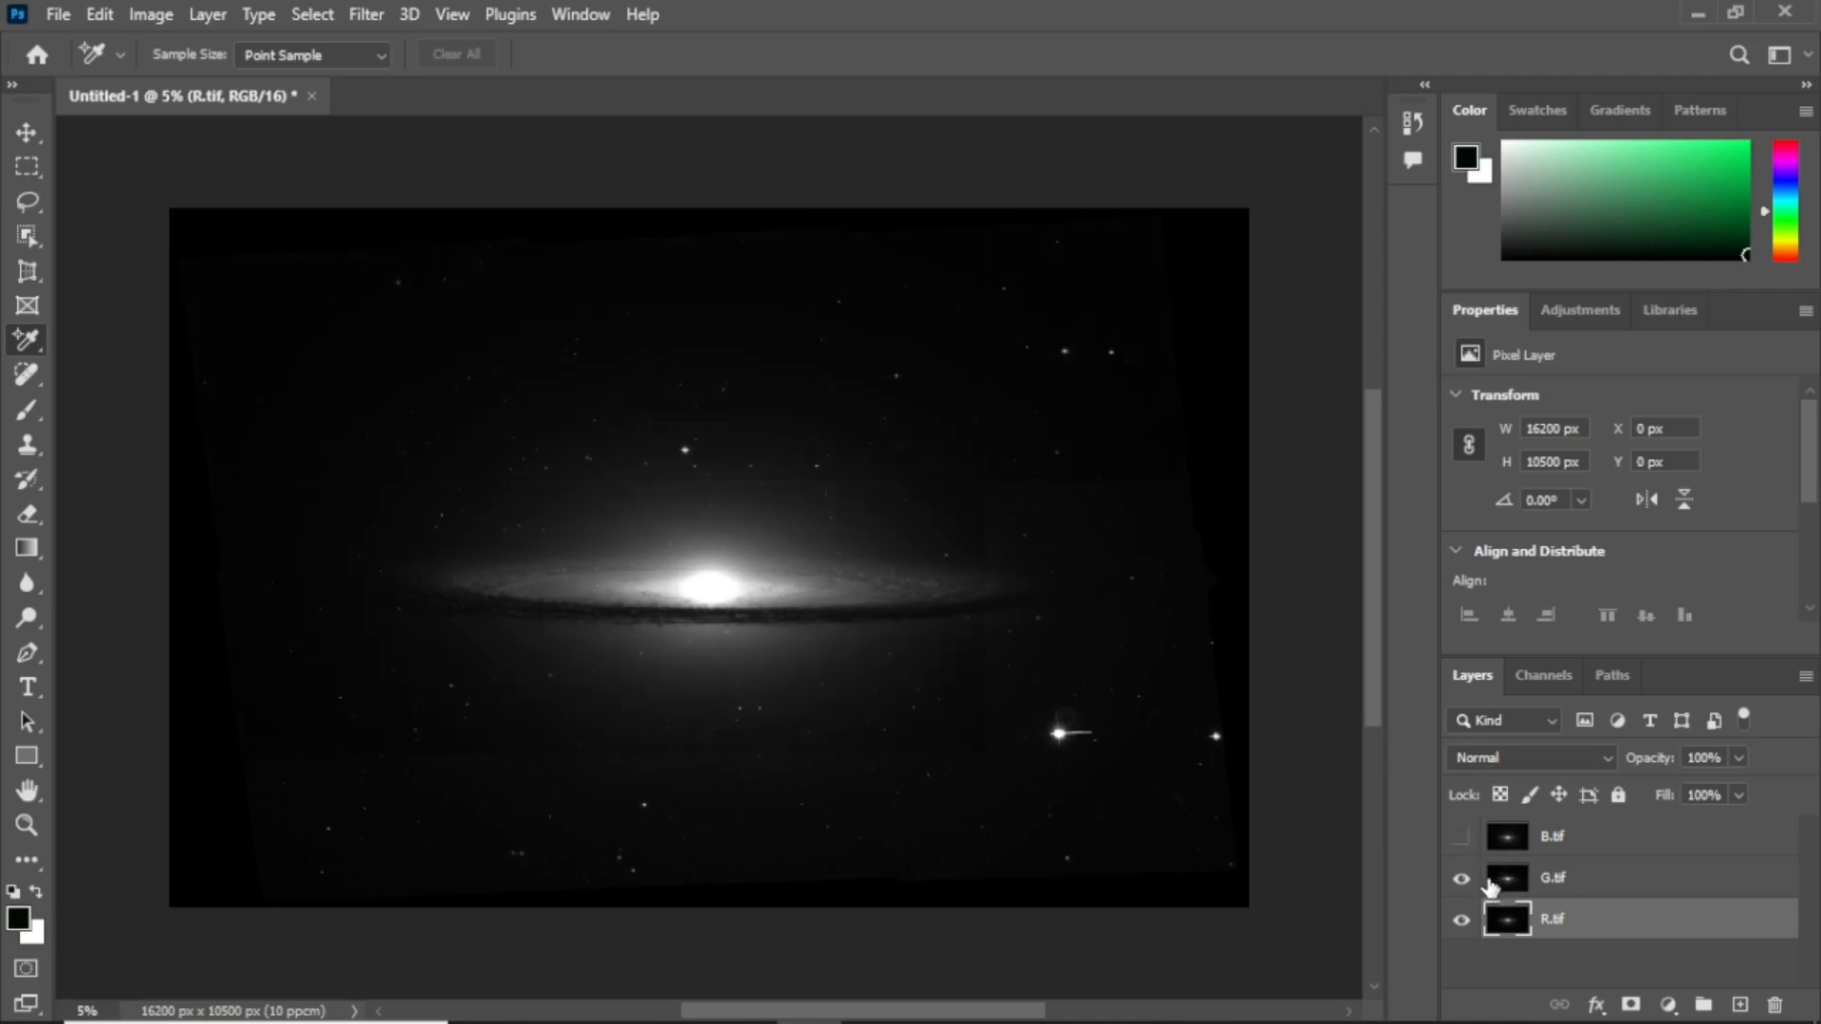
left_click(1500, 880)
left_click(1461, 879)
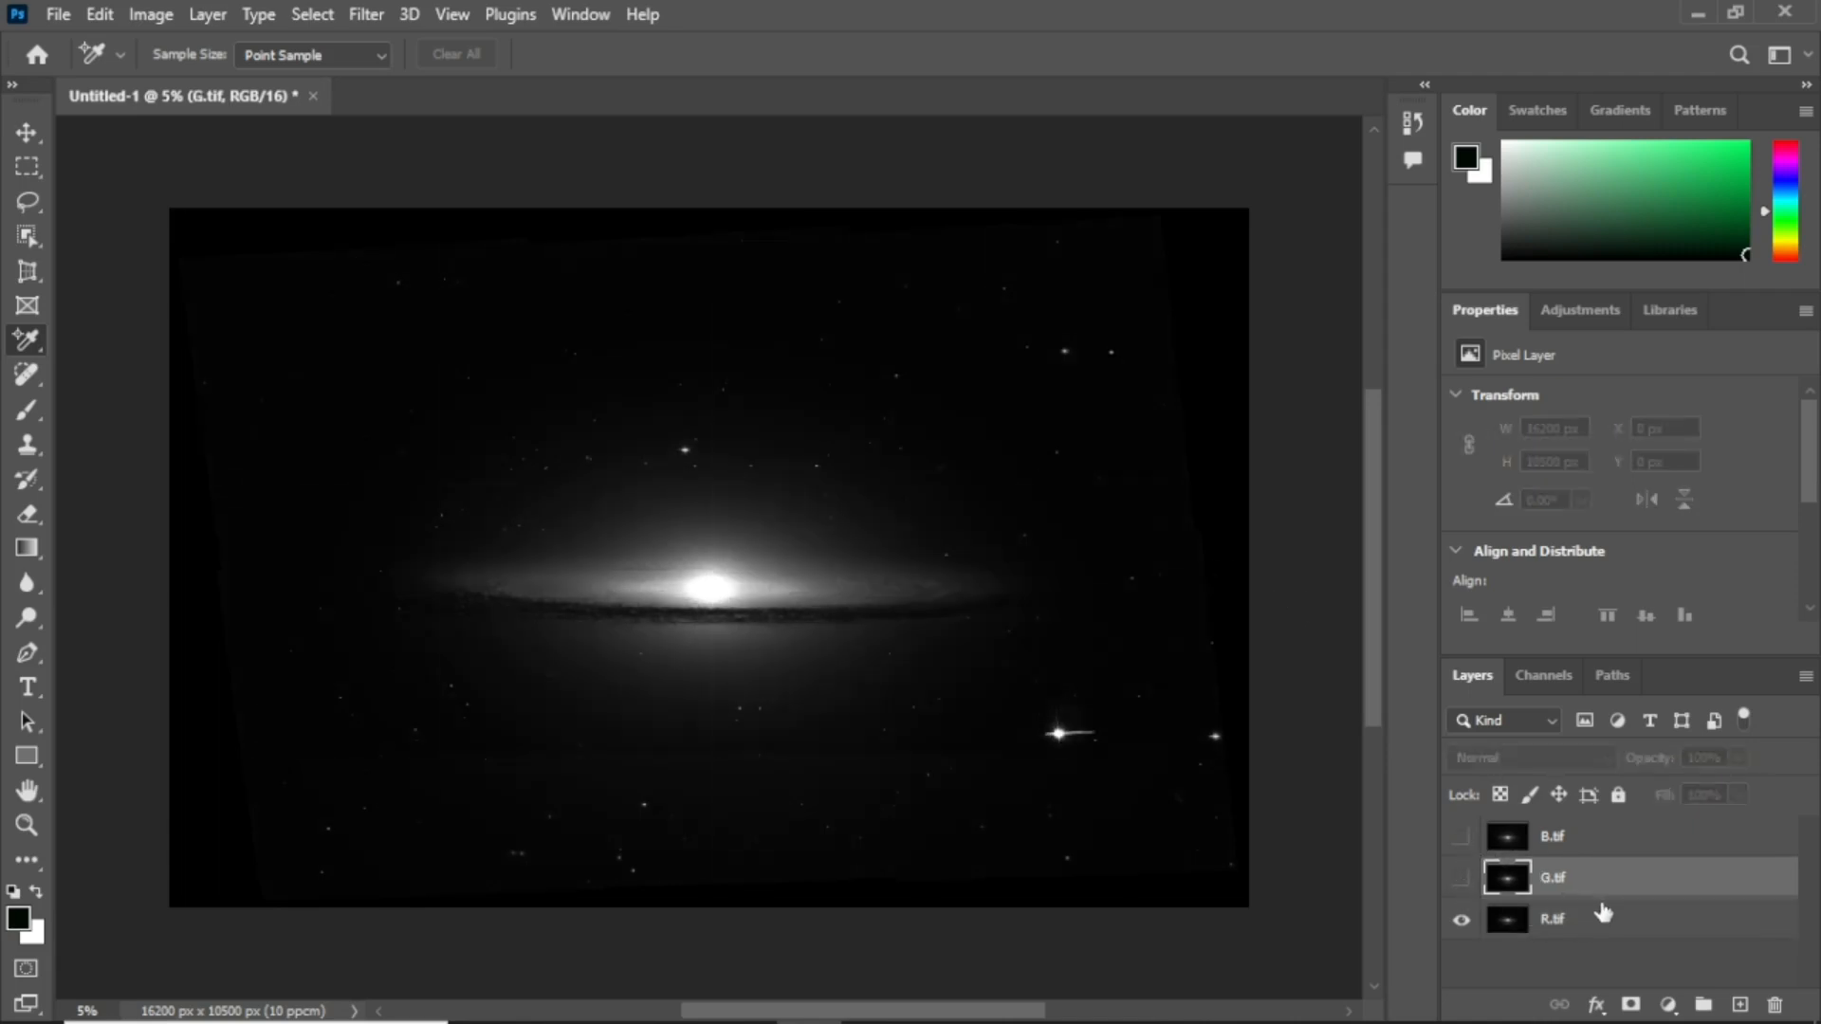
left_click(1609, 924)
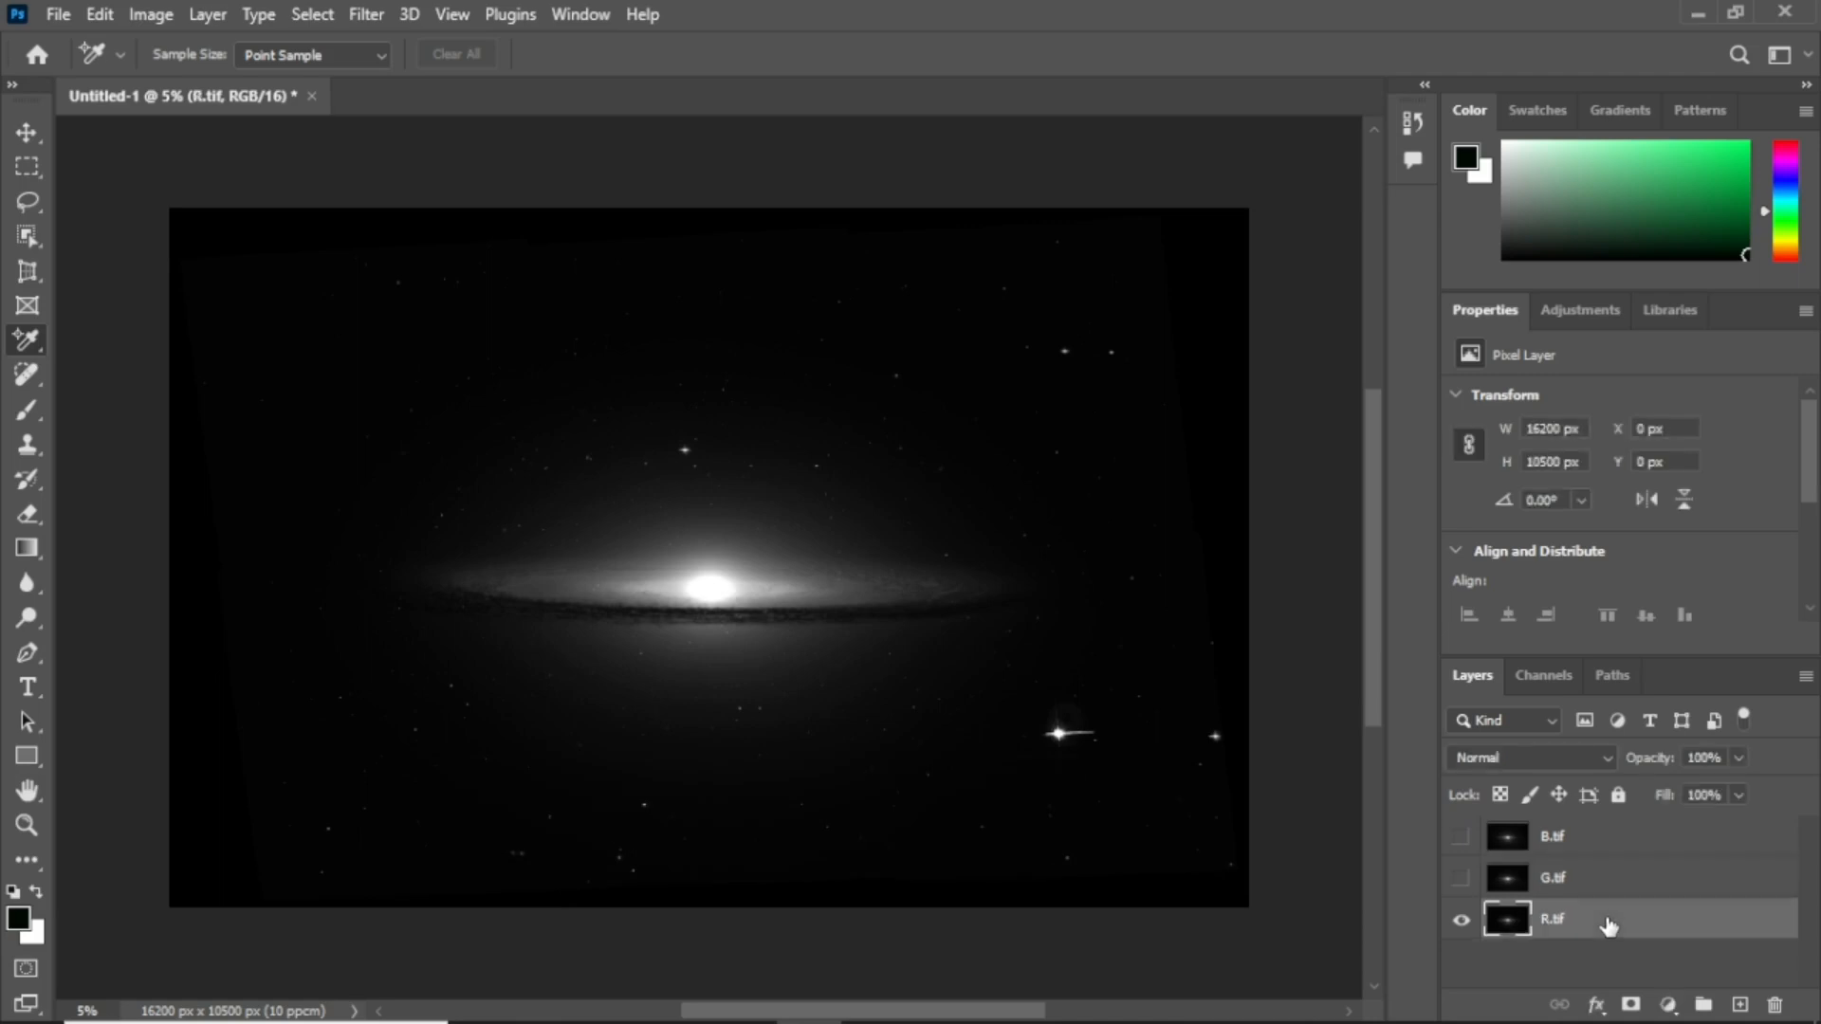
double_click(1681, 919)
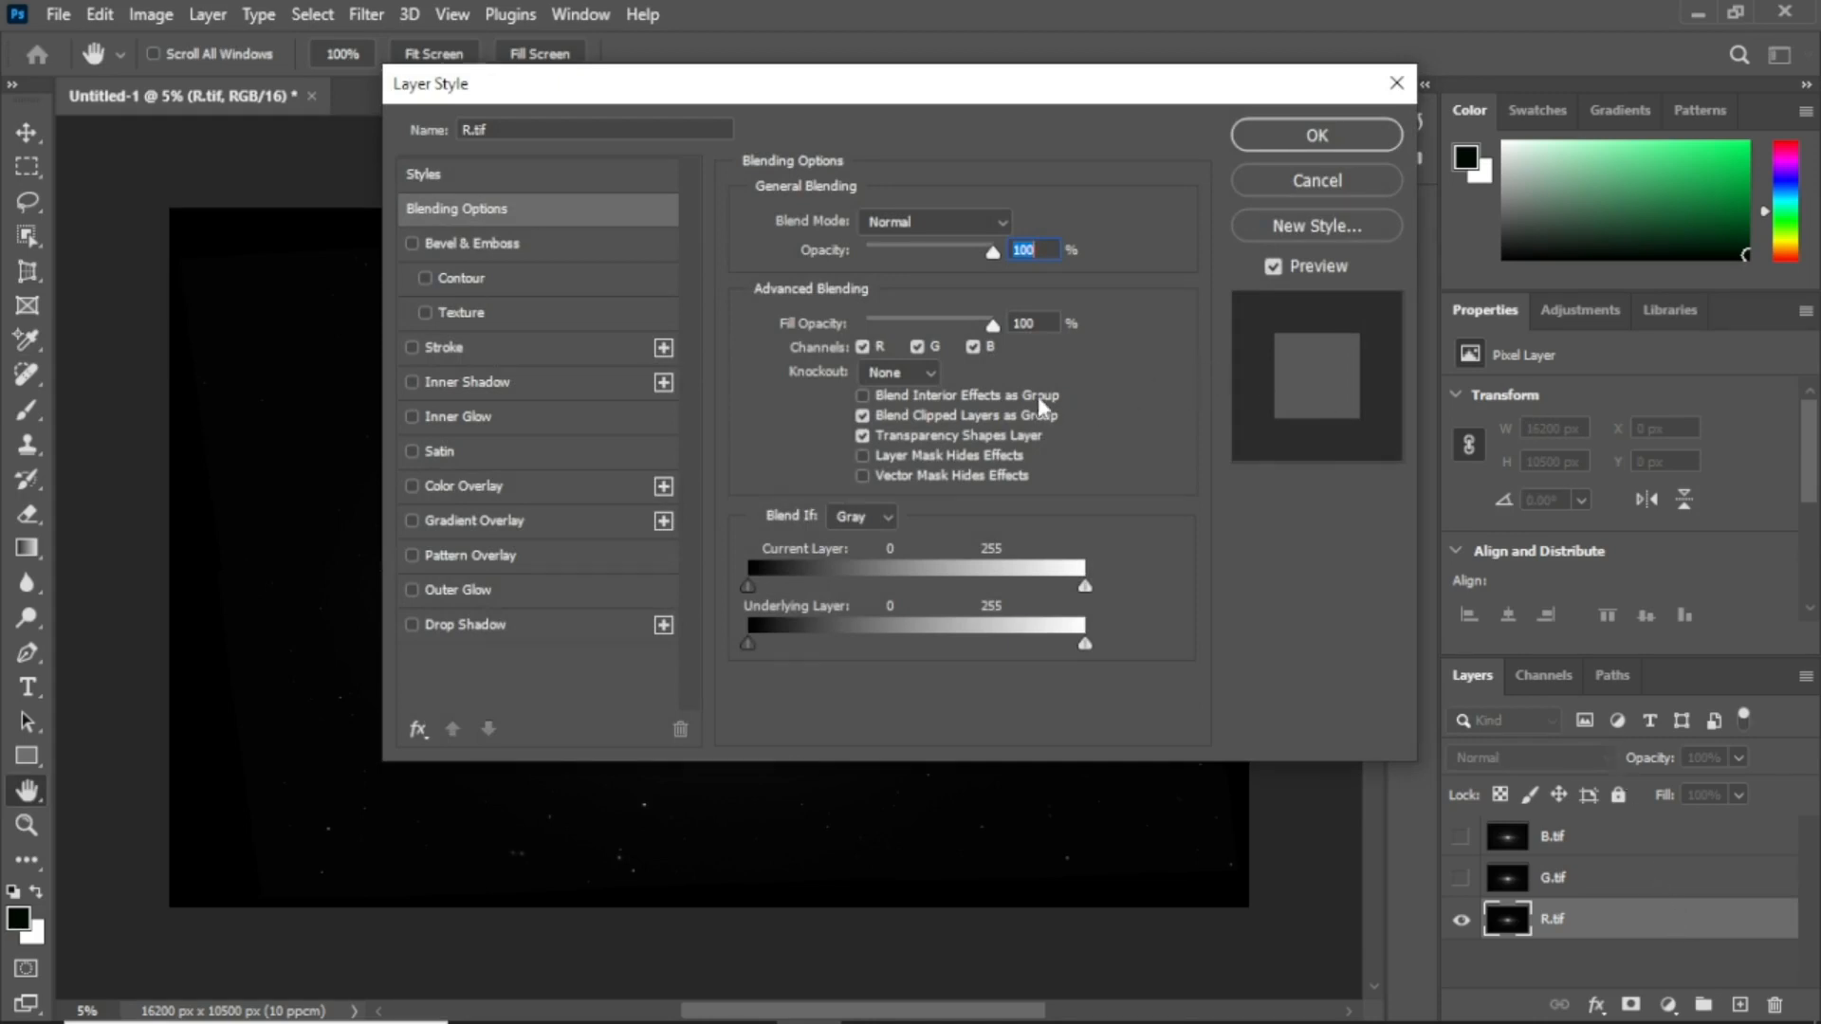
left_click(917, 347)
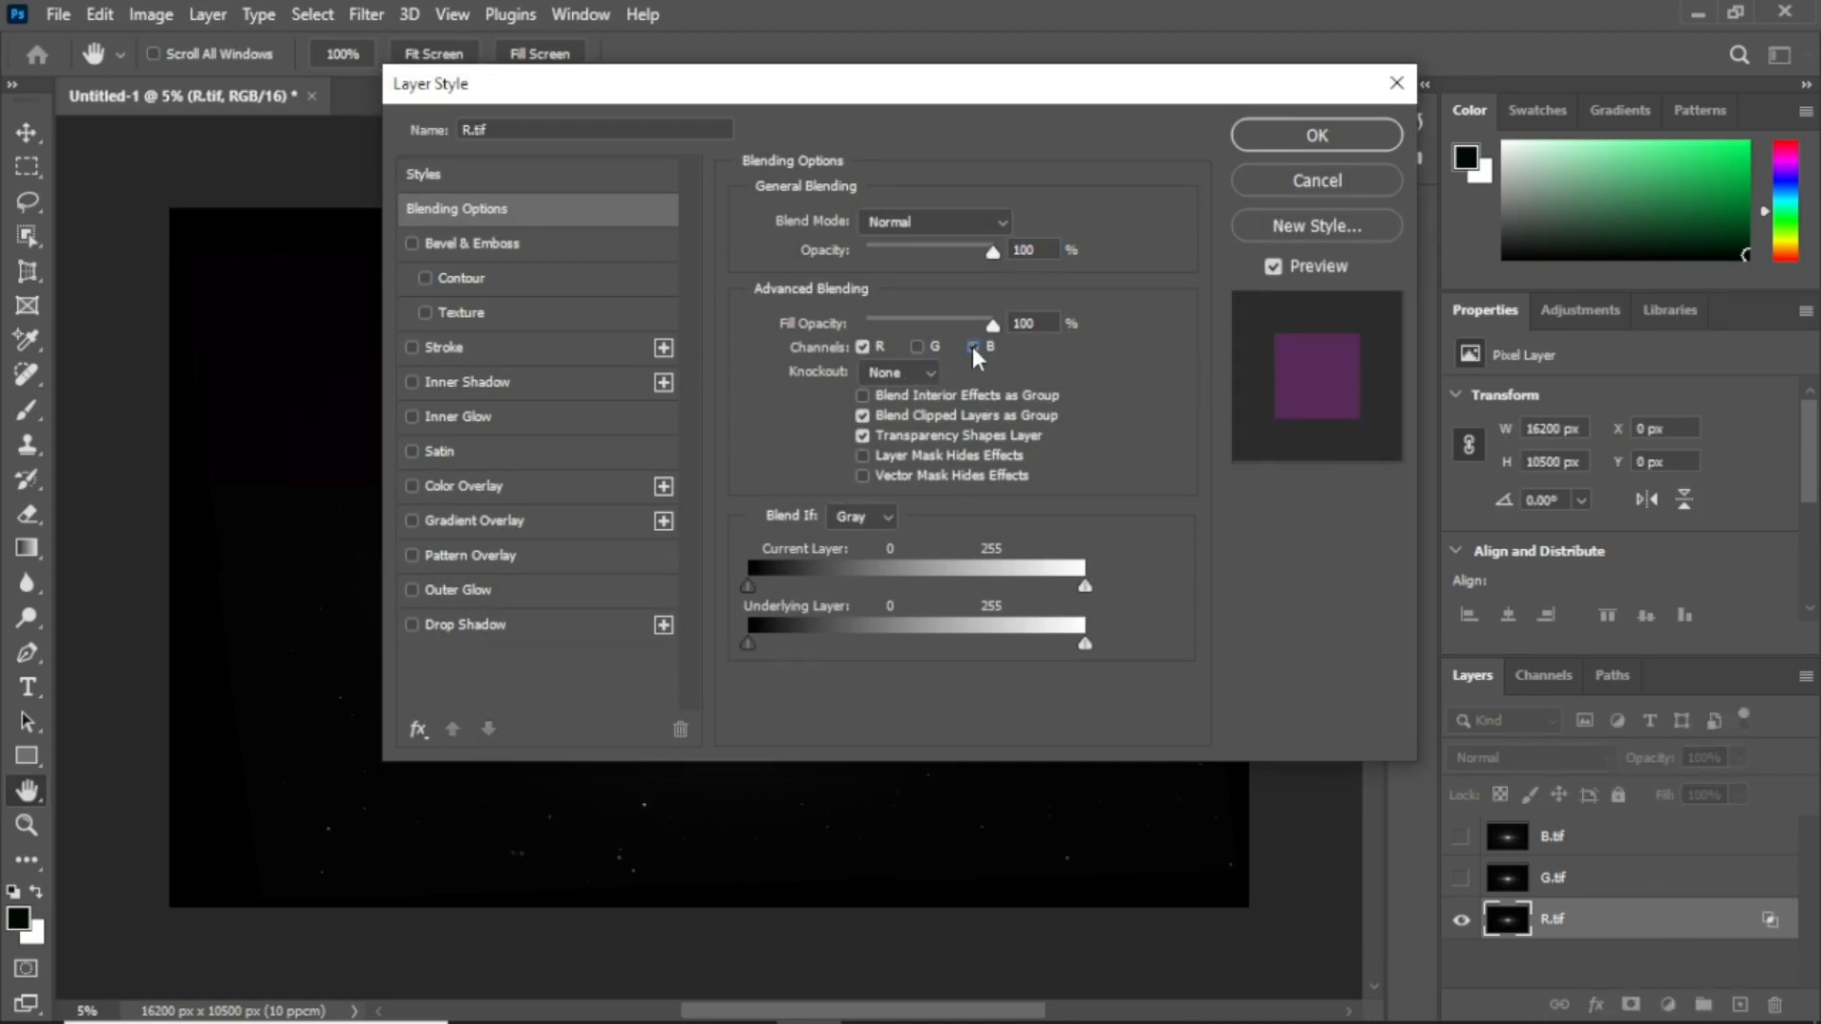
left_click(1302, 134)
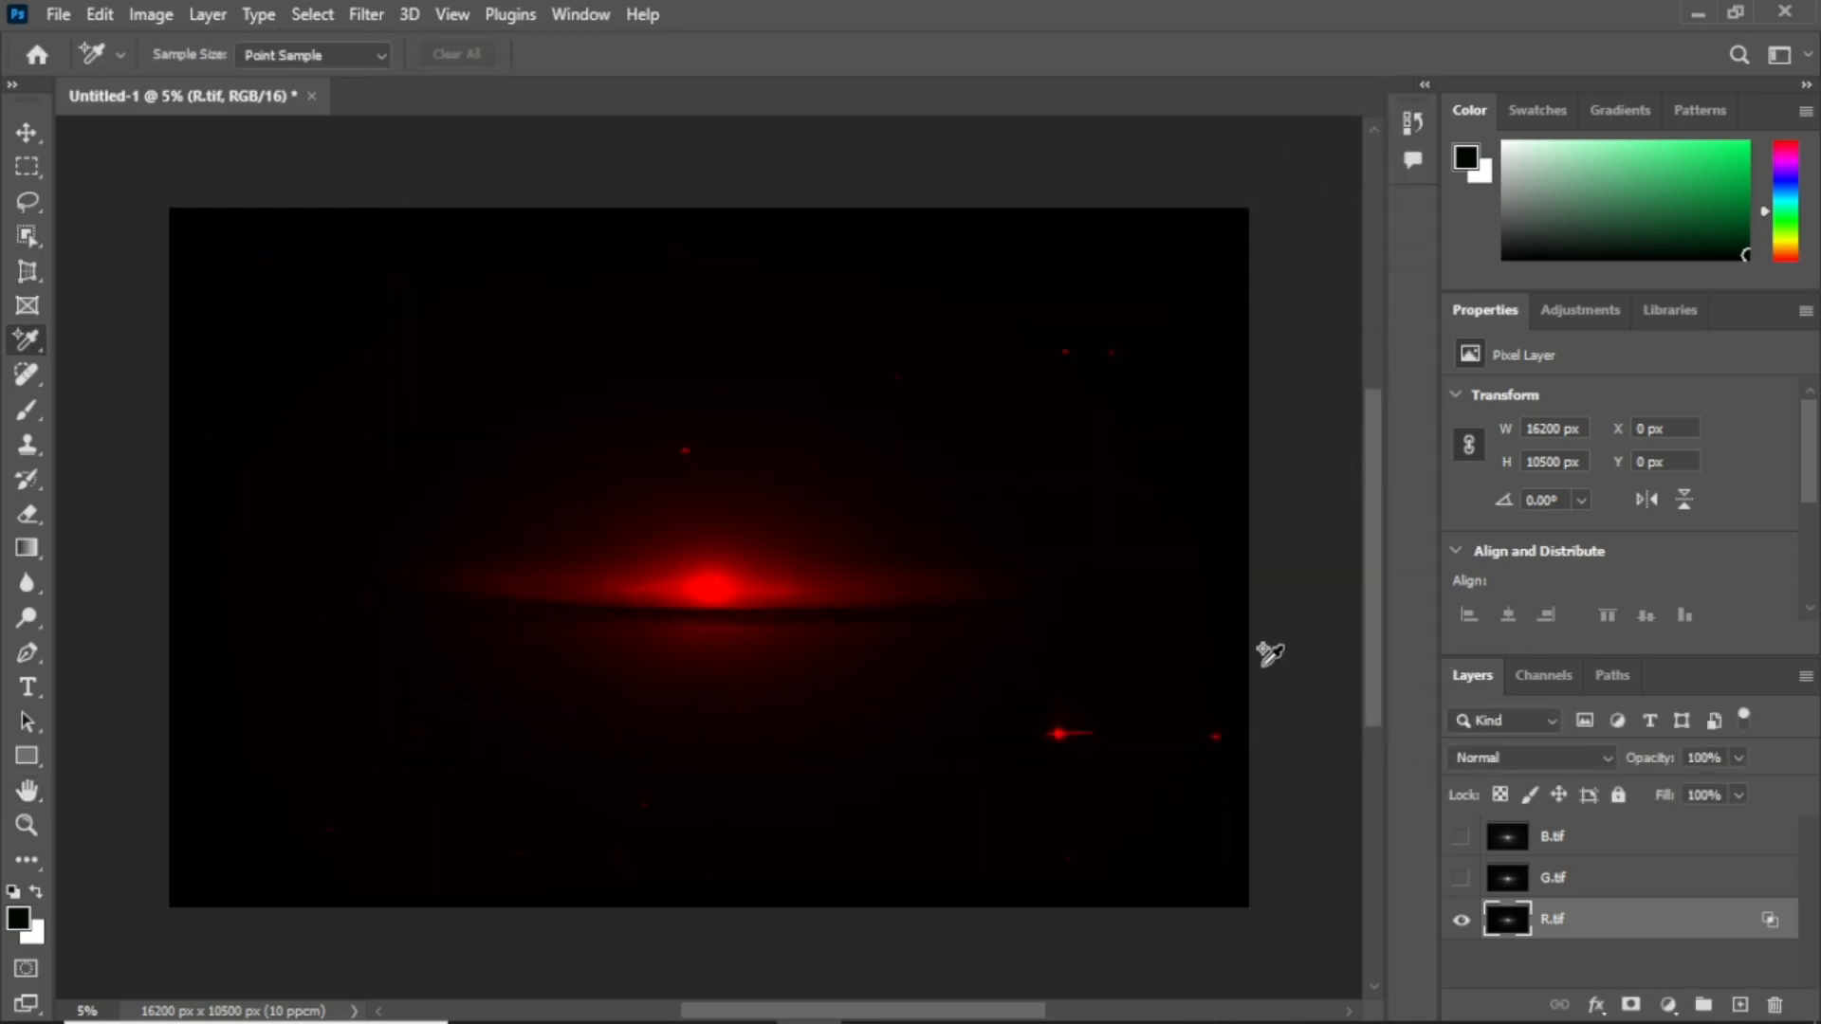
Show the G.tif layer and restrict its blending to the G channel by excluding the R and B channels
left_click(1468, 881)
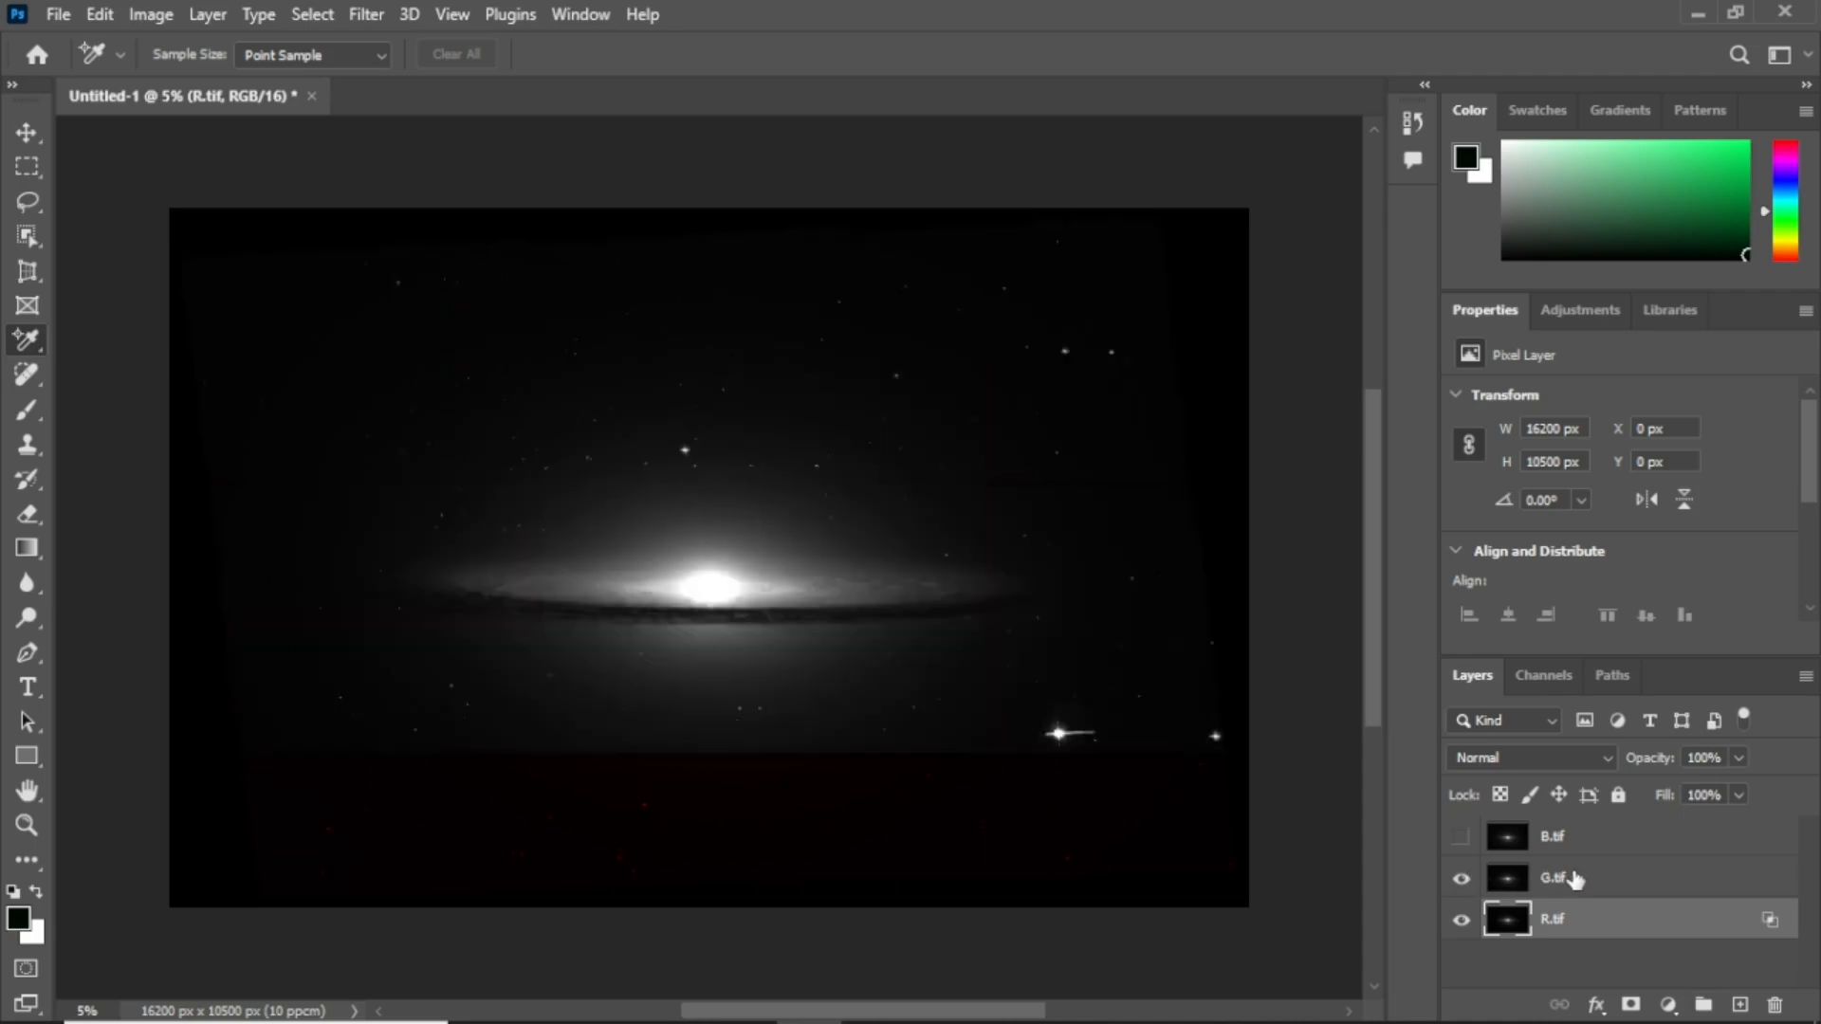
left_click(1633, 894)
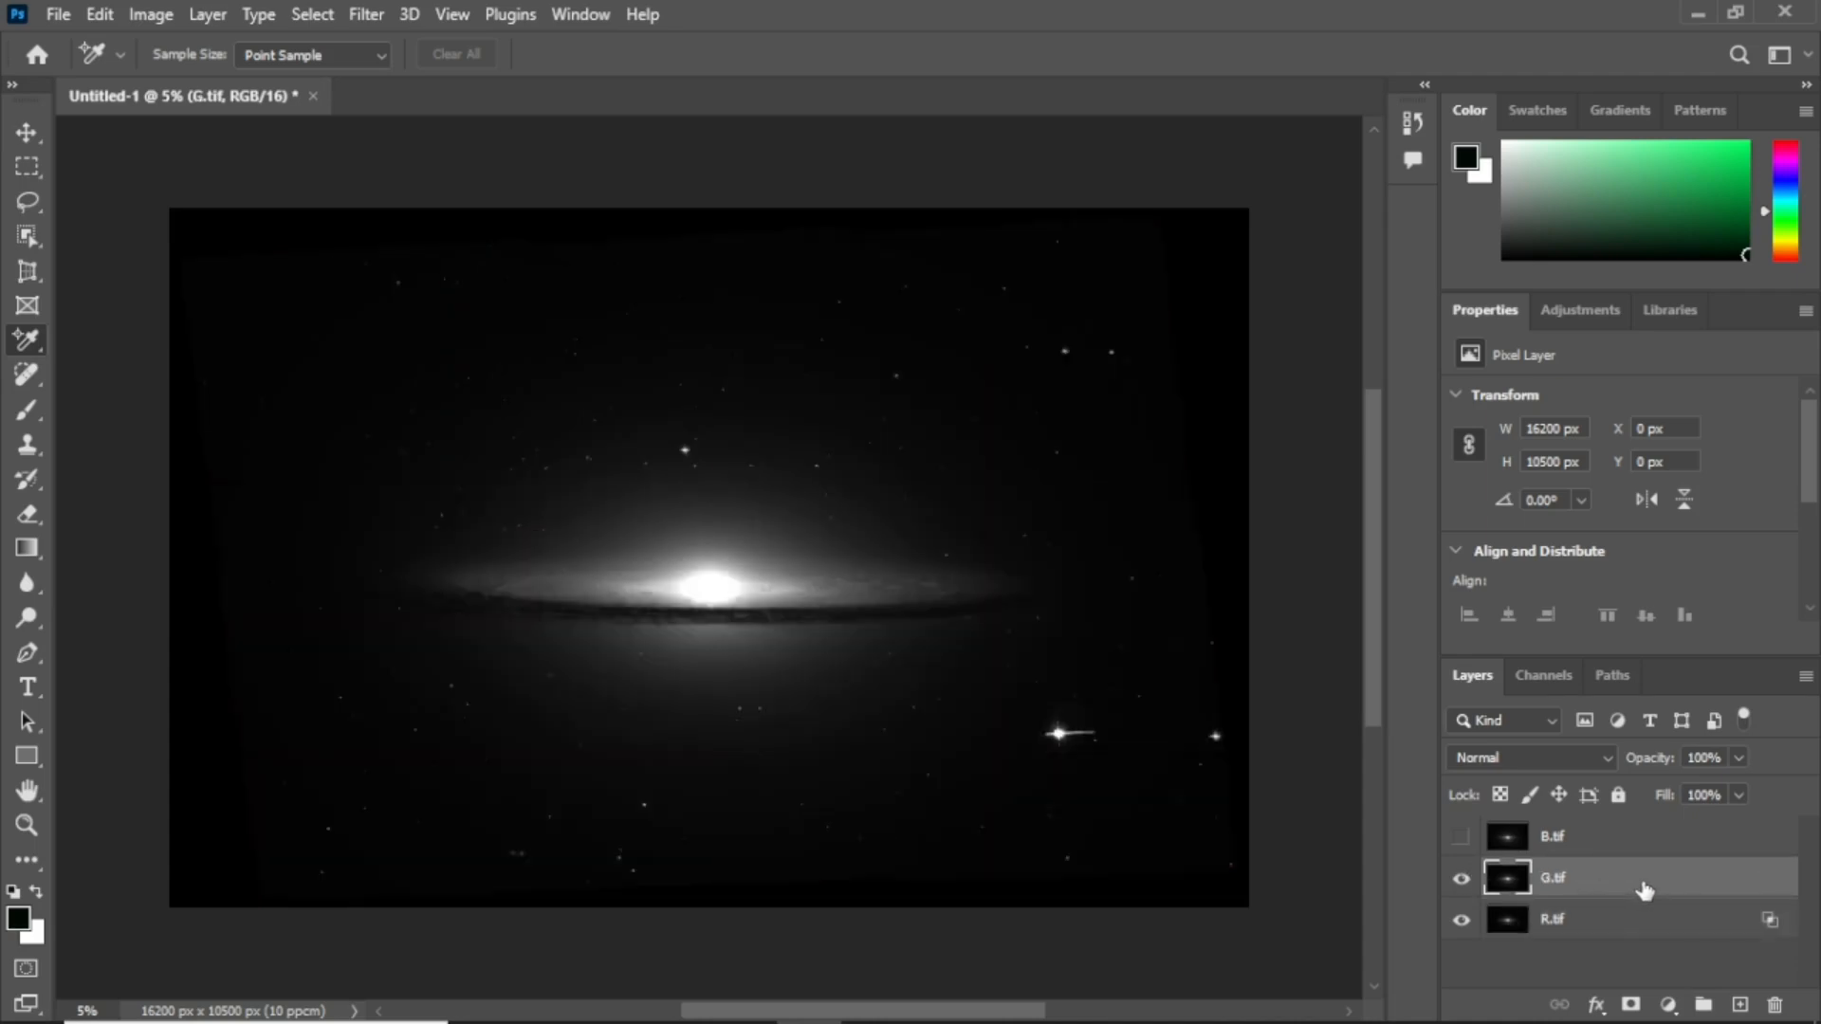
double_click(1647, 887)
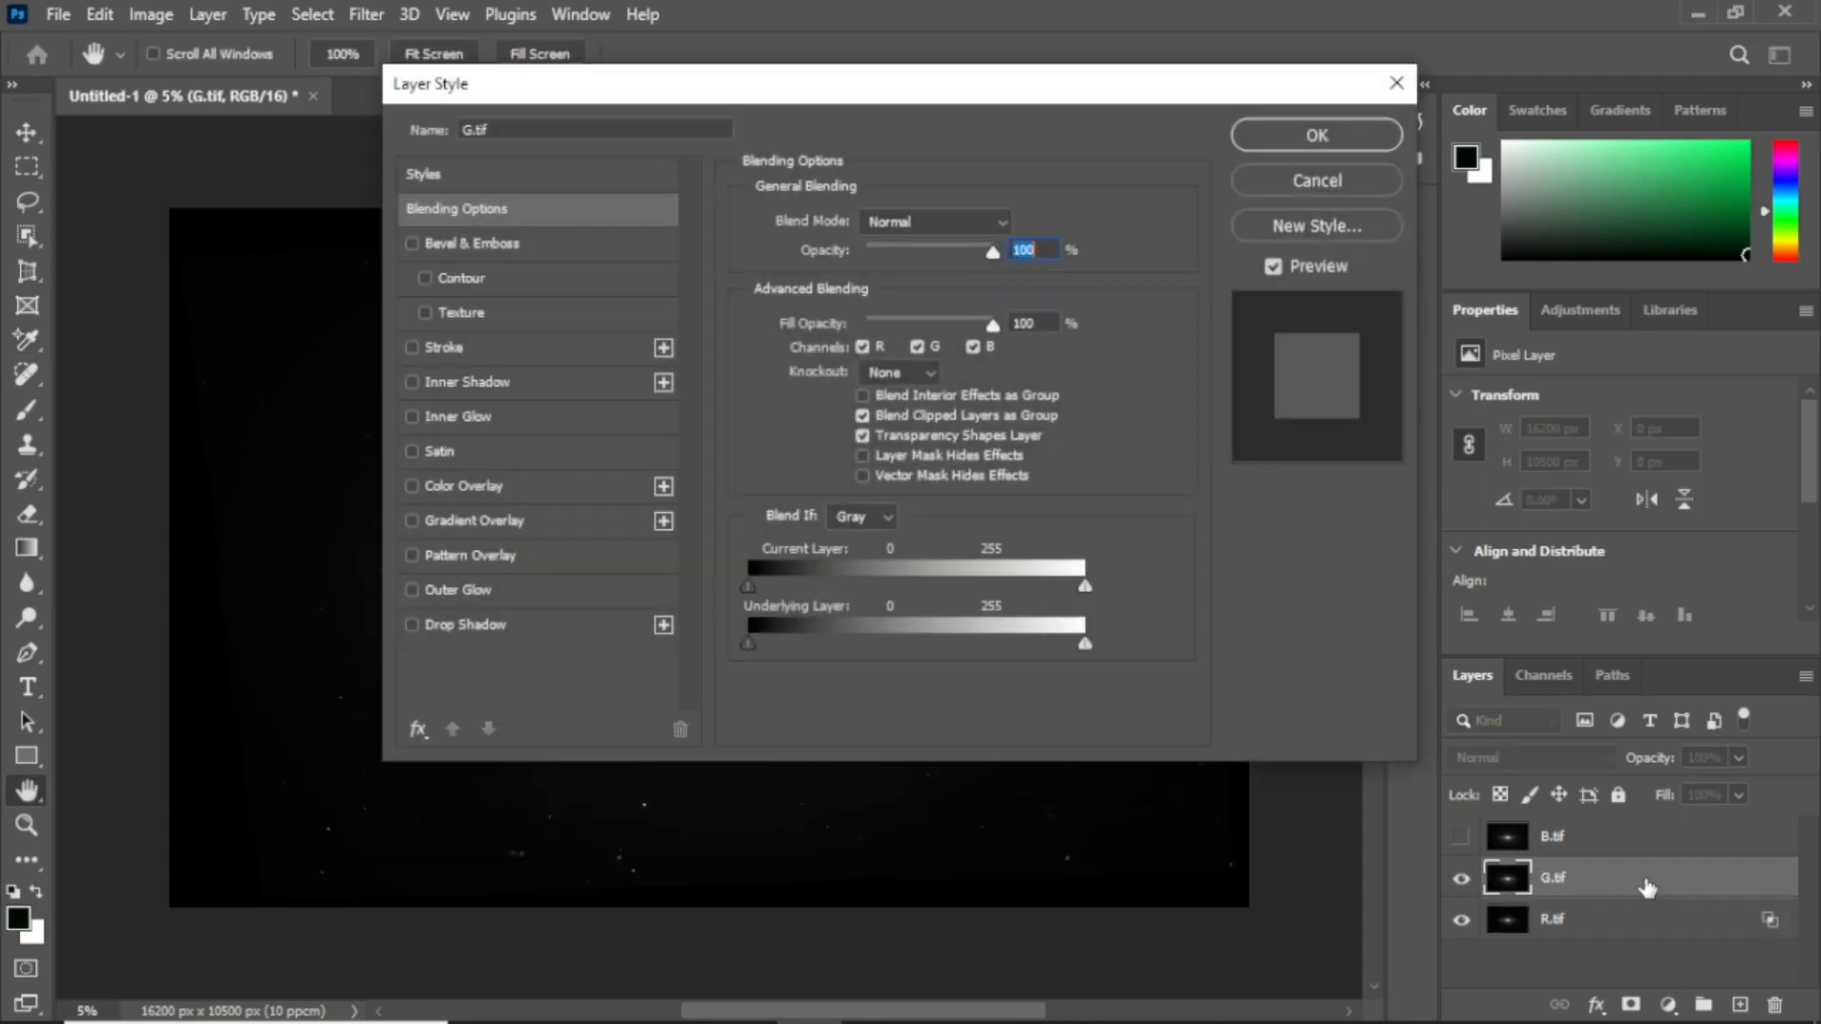
left_click(863, 348)
left_click(973, 349)
left_click(1306, 134)
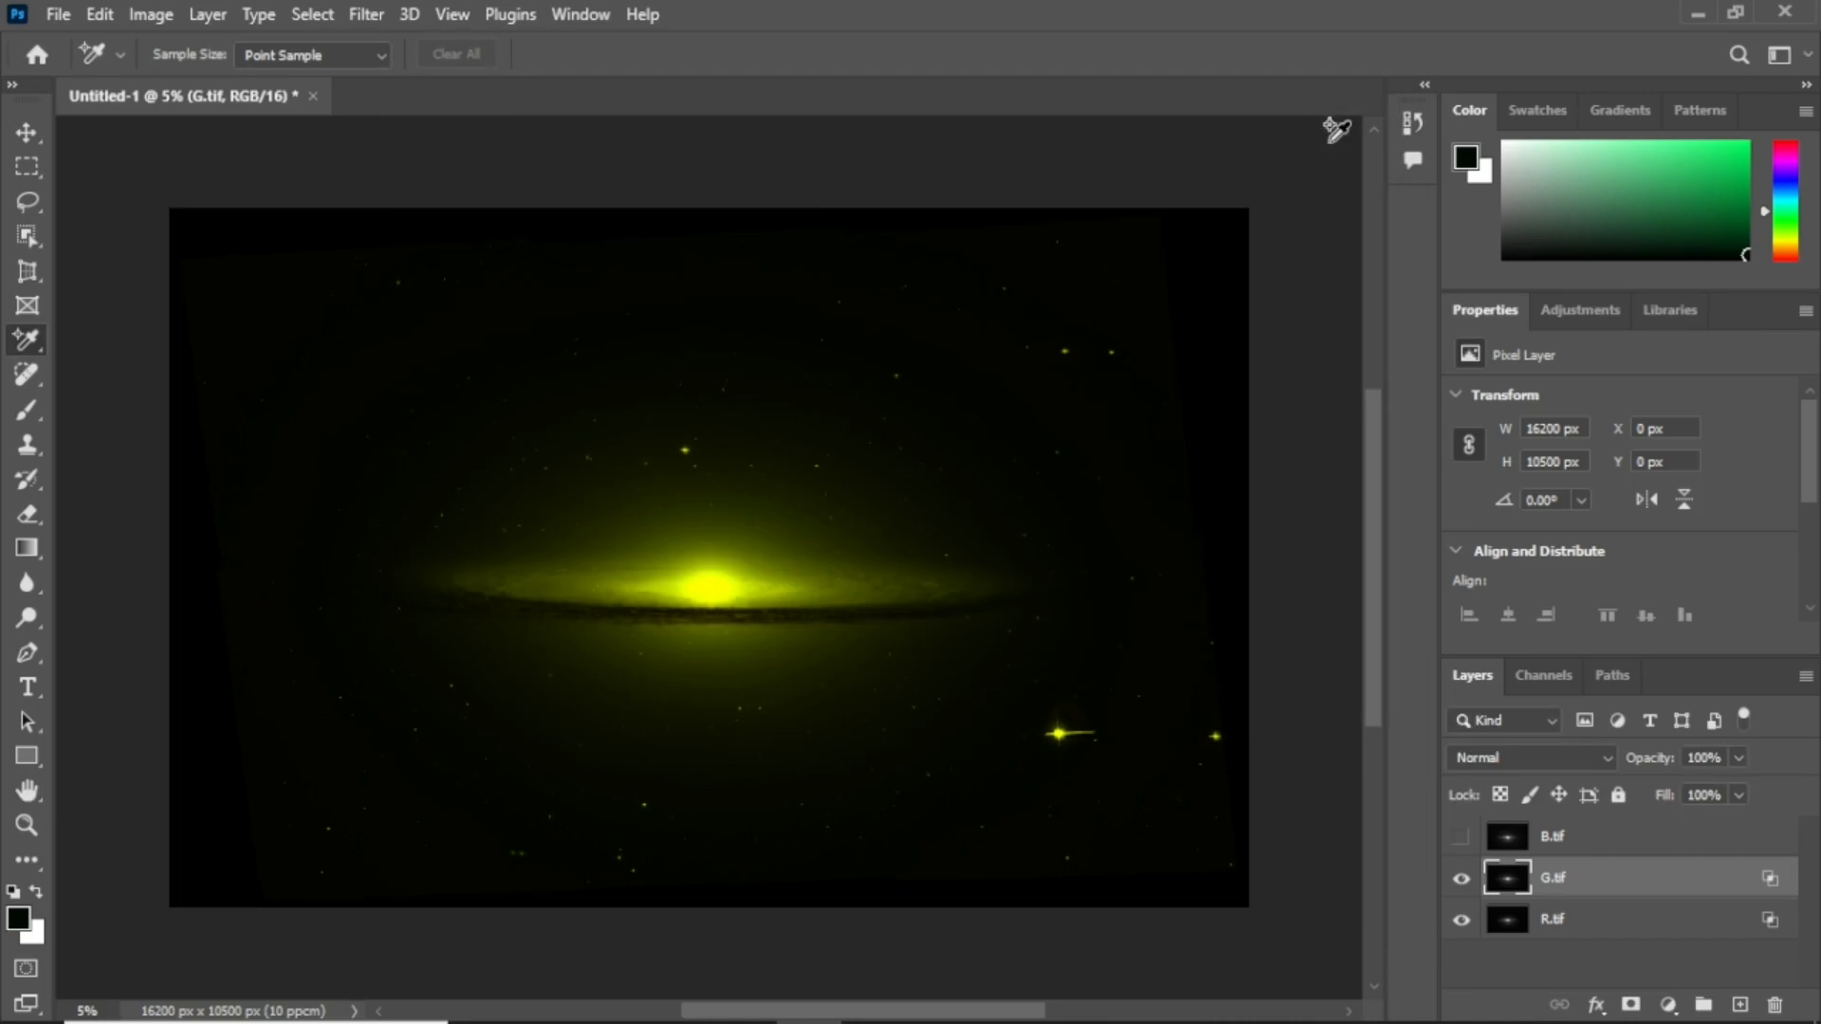
Show the B.tif layer and restrict its blending to the B channel by excluding the R and G channels
left_click(1462, 836)
left_click(1599, 843)
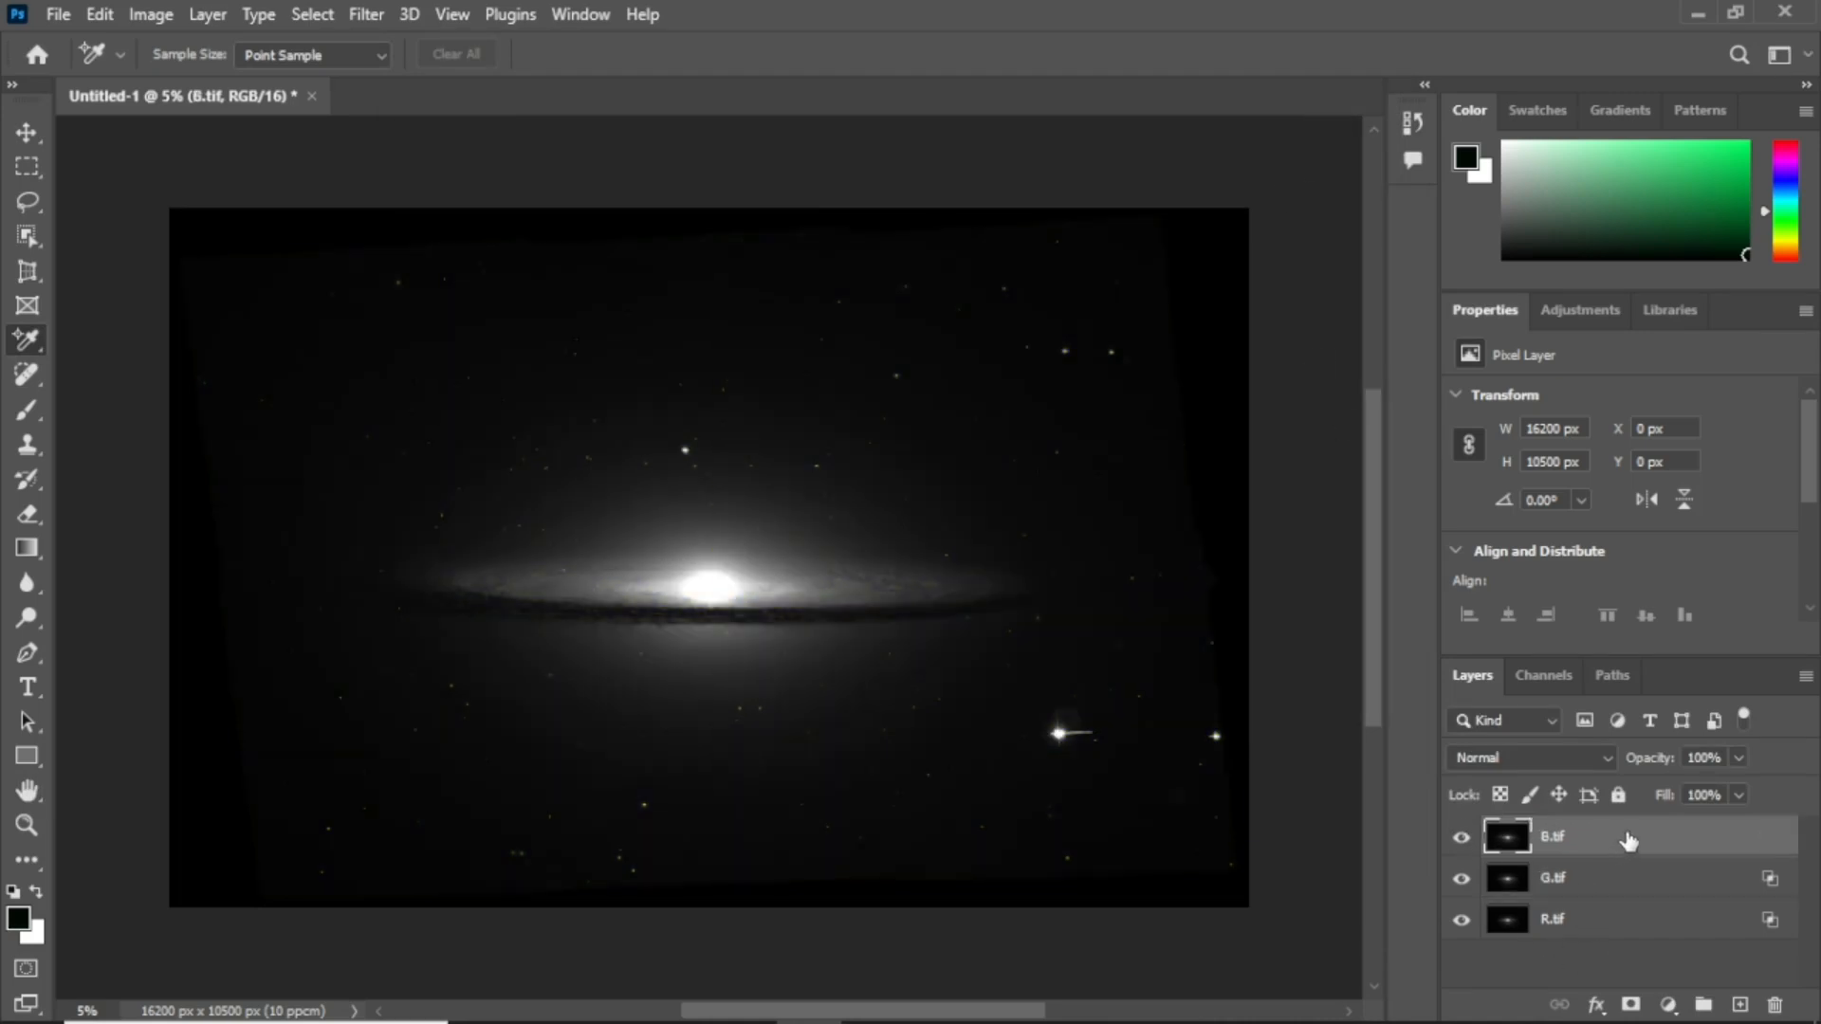
double_click(1624, 838)
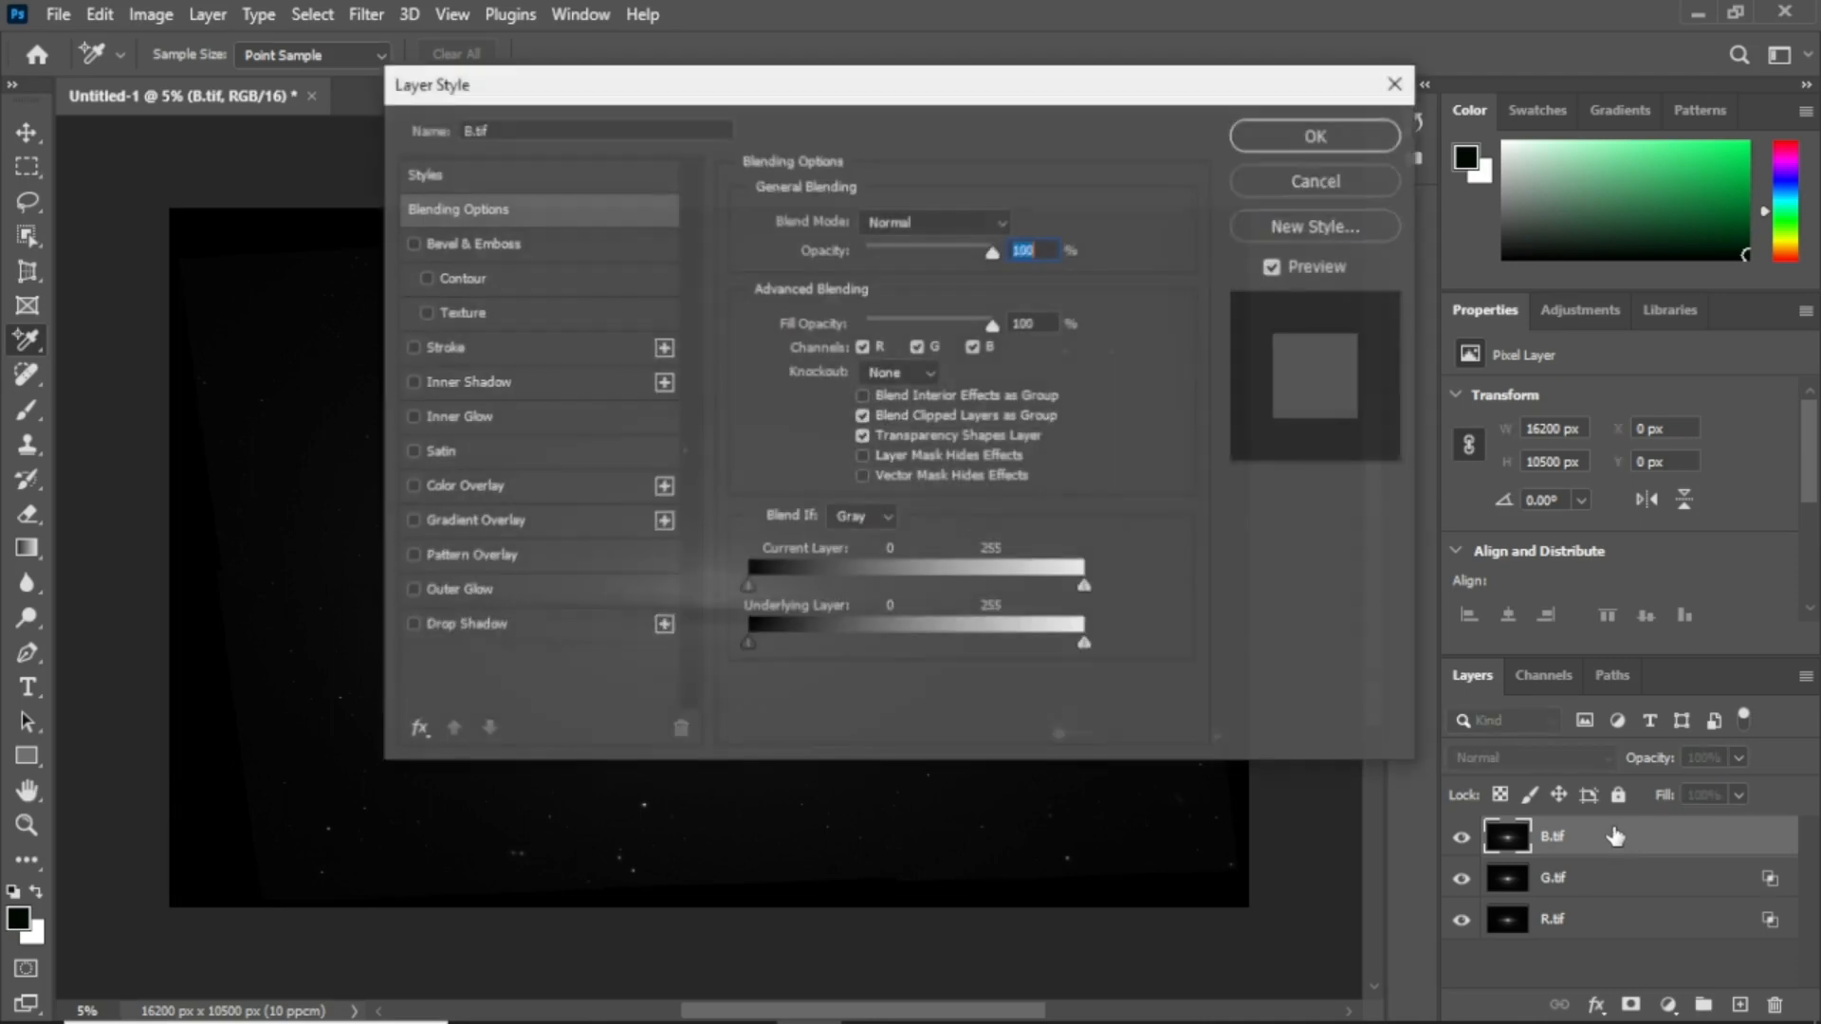
left_click(926, 345)
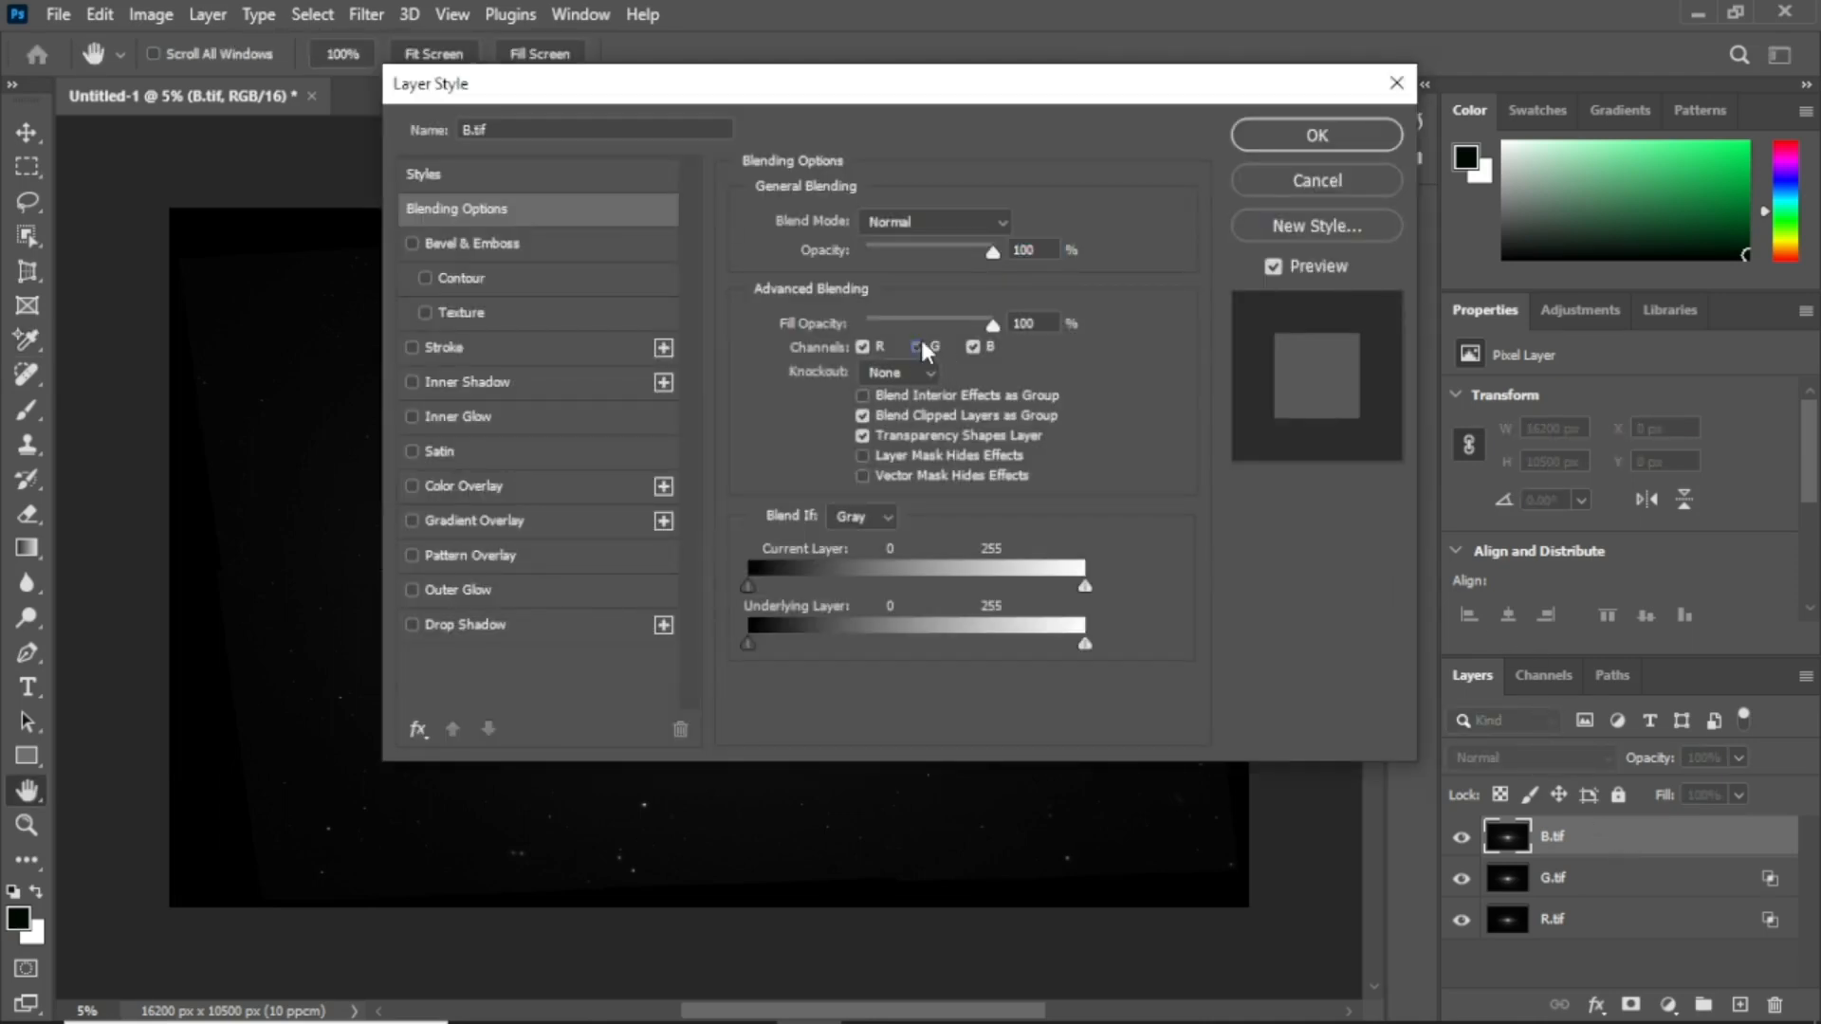
left_click(864, 347)
left_click(1318, 140)
key("i")
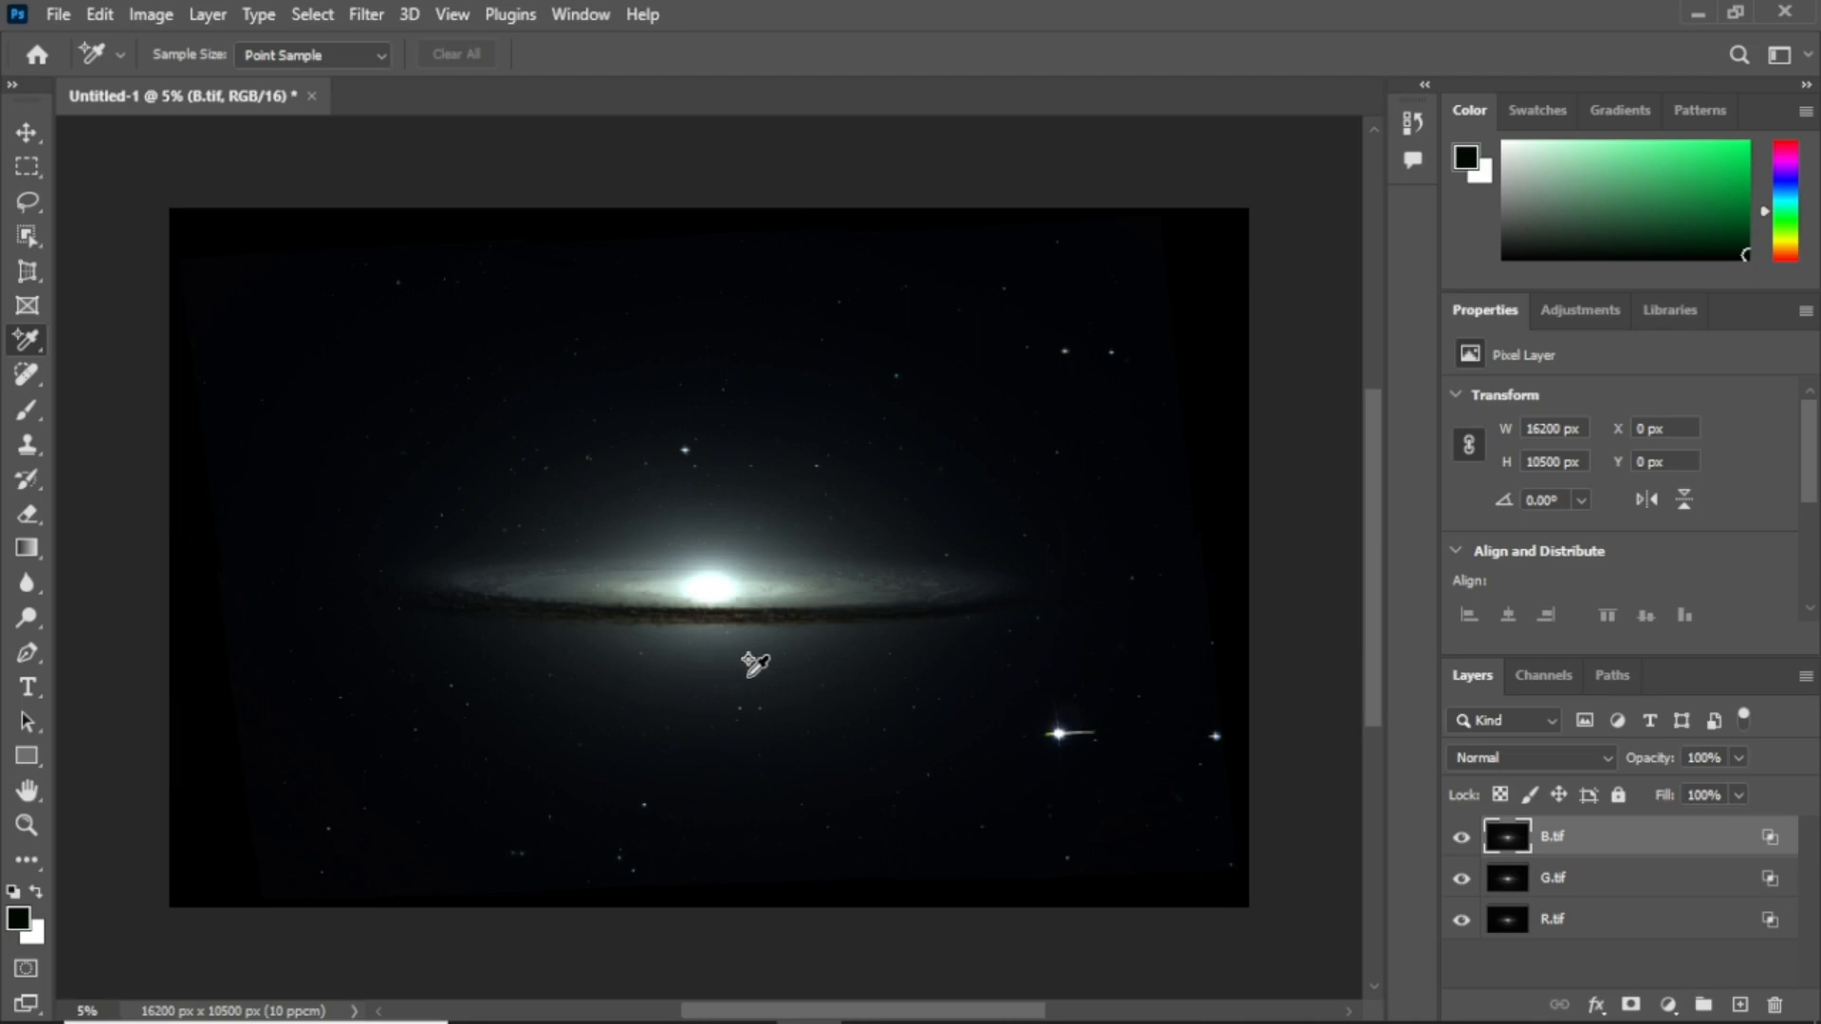
Set the blend mode of the B.tif layer and the G.tif layer to Lighten
left_click(1609, 755)
left_click(1612, 756)
left_click(1612, 751)
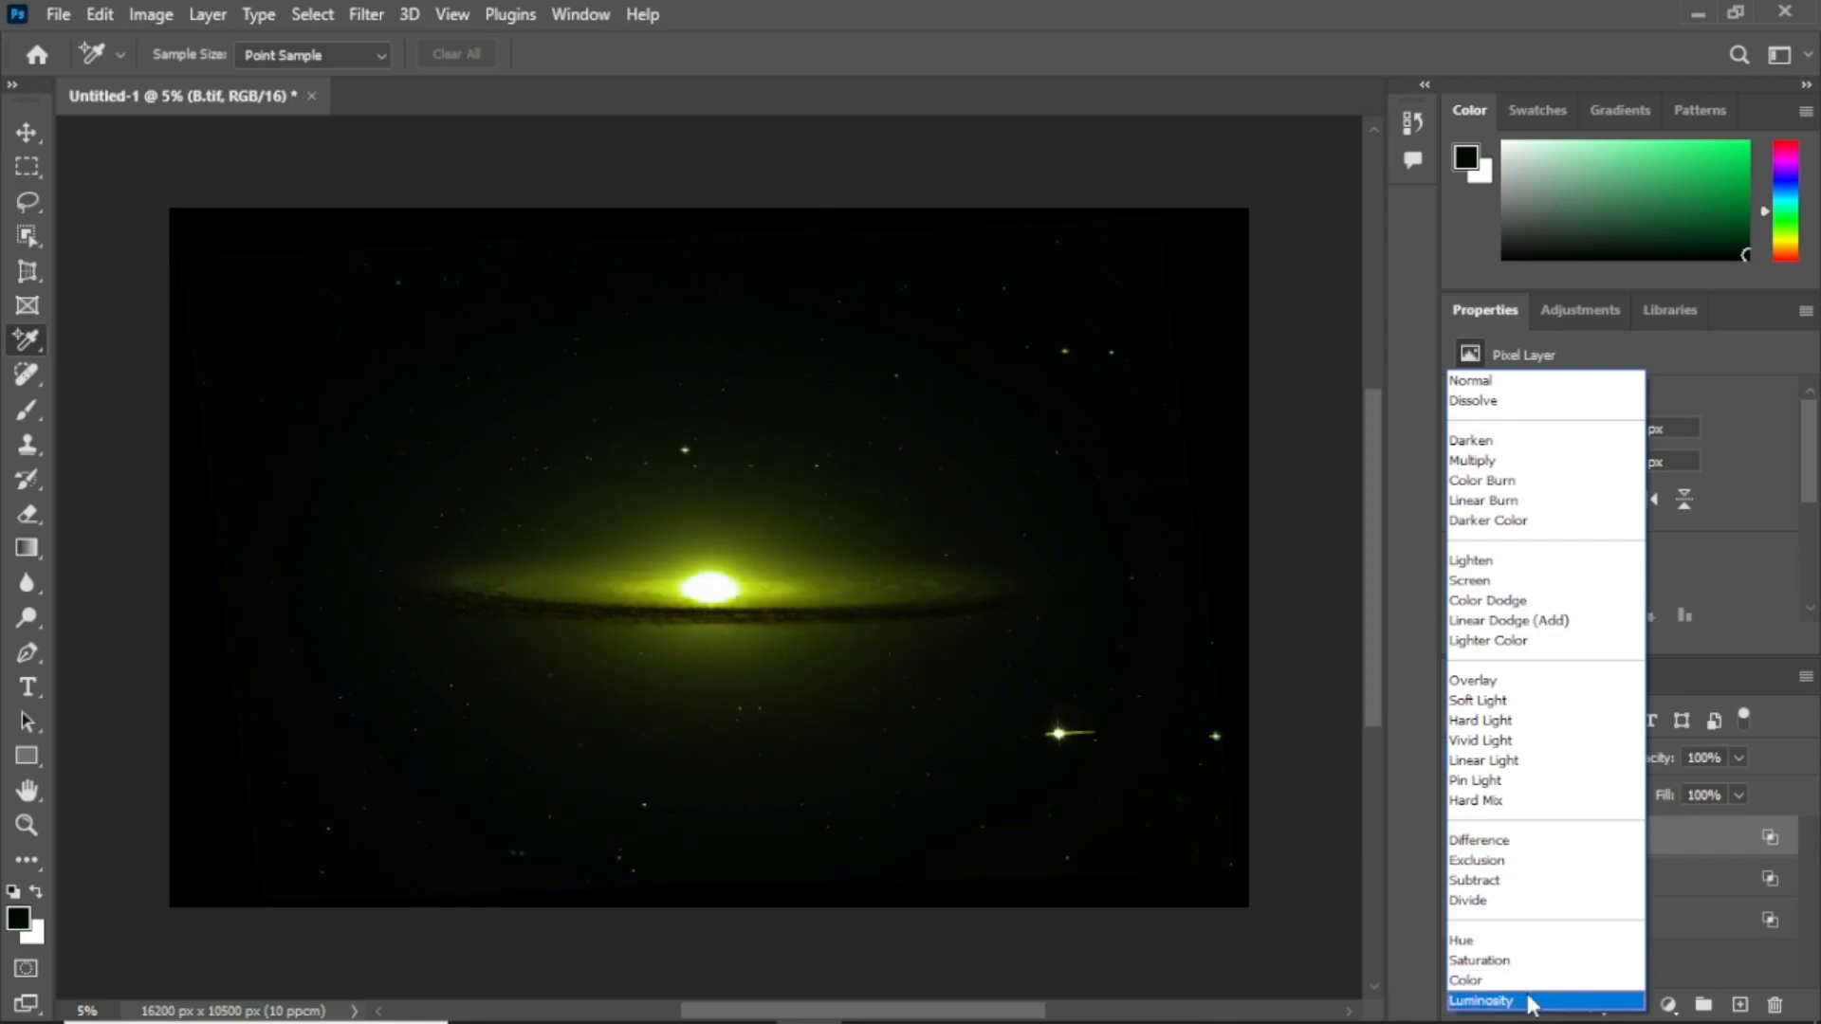
left_click(1500, 567)
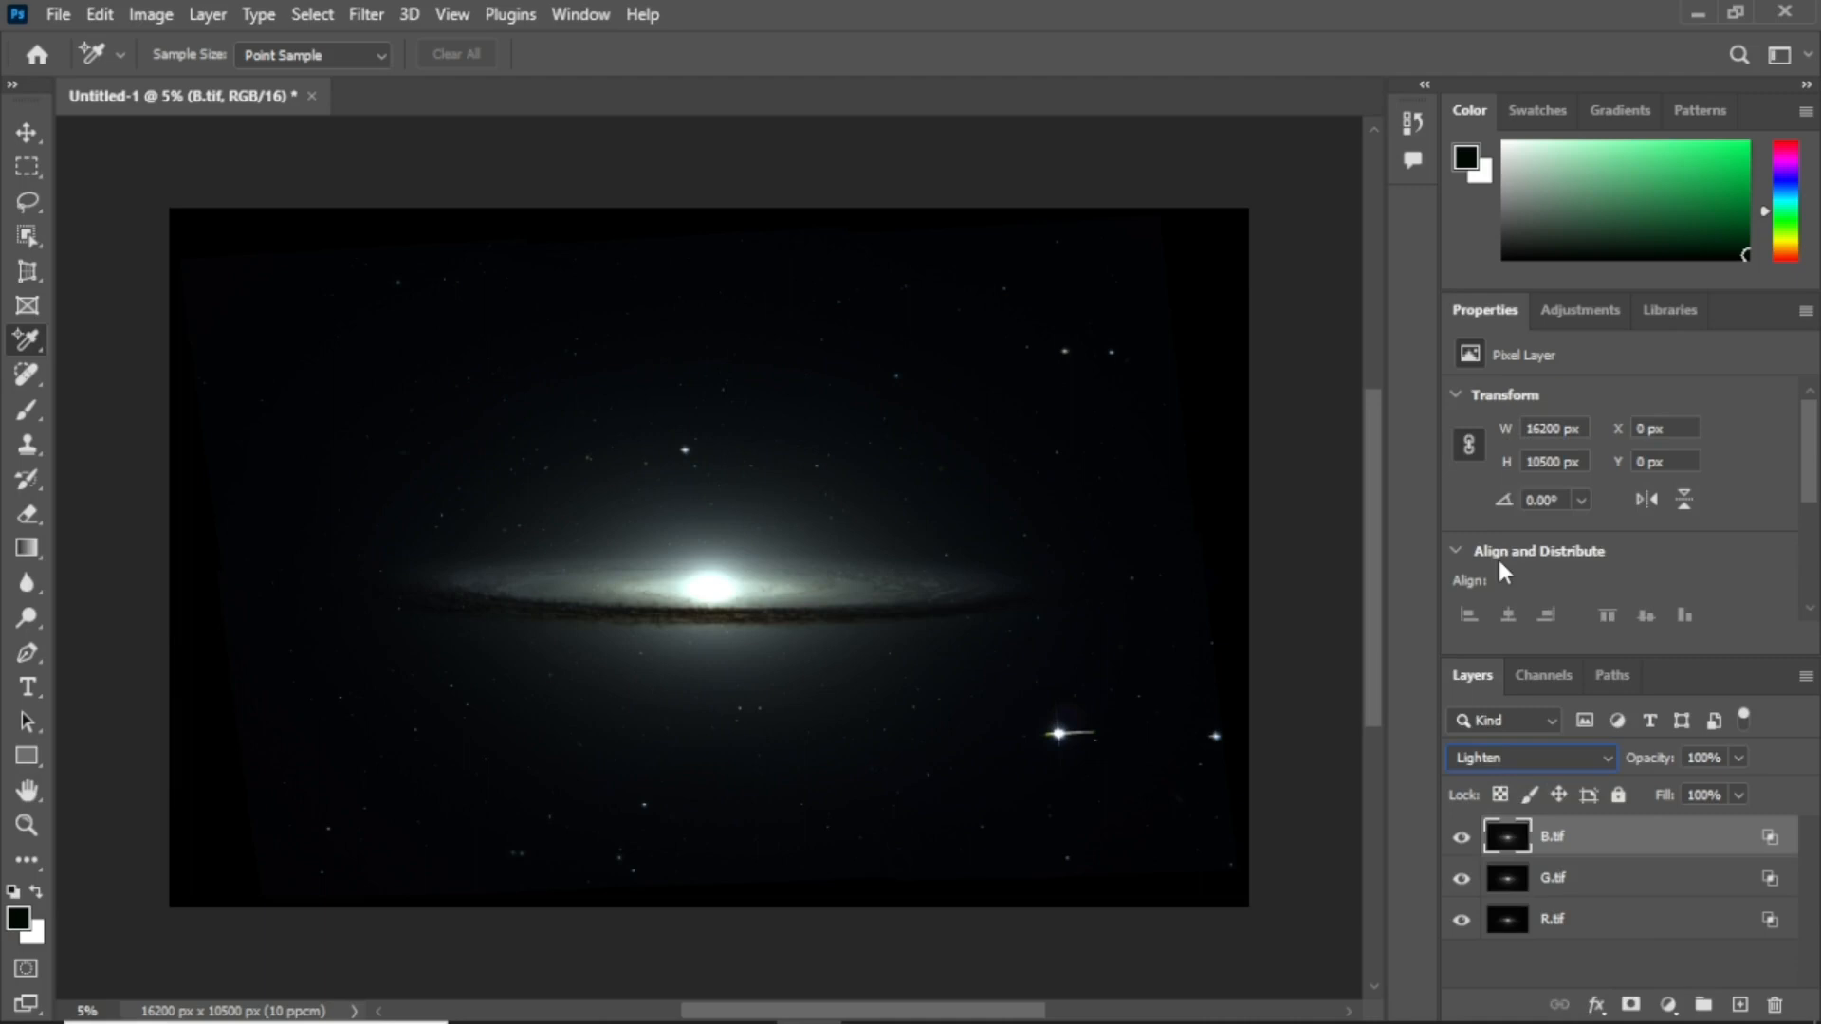
left_click(1580, 877)
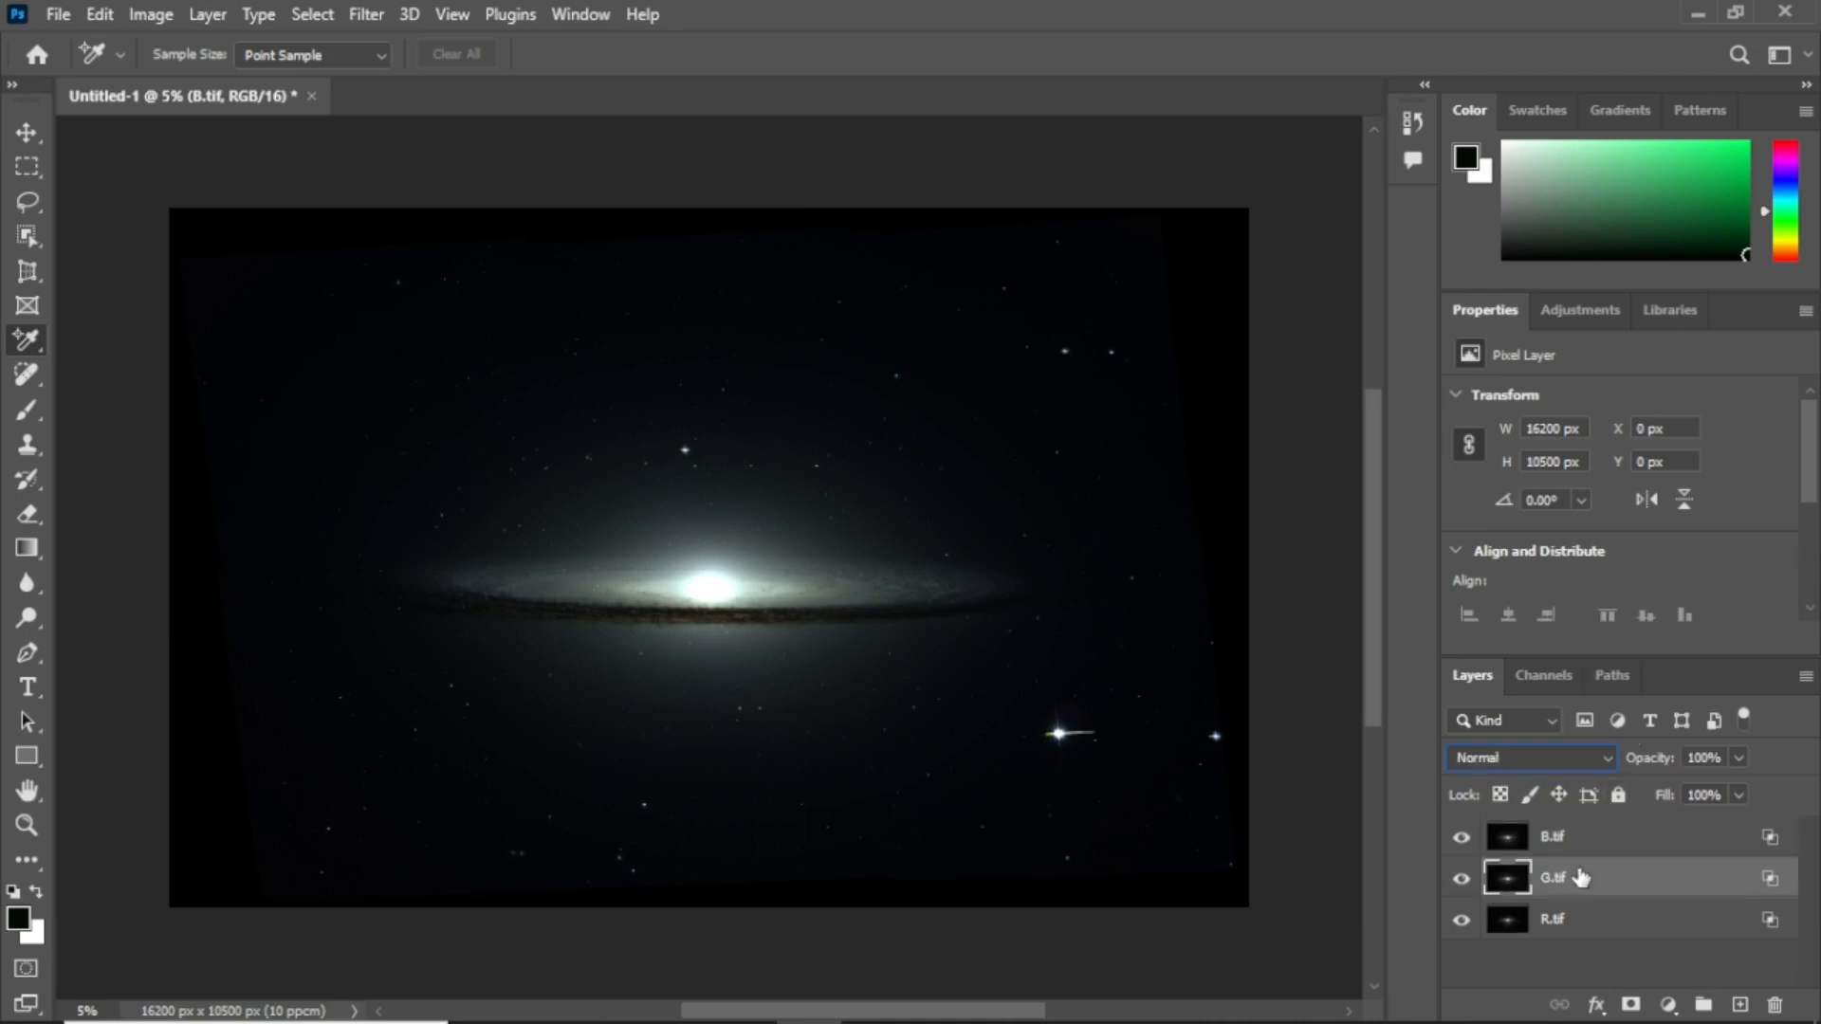
left_click(1600, 756)
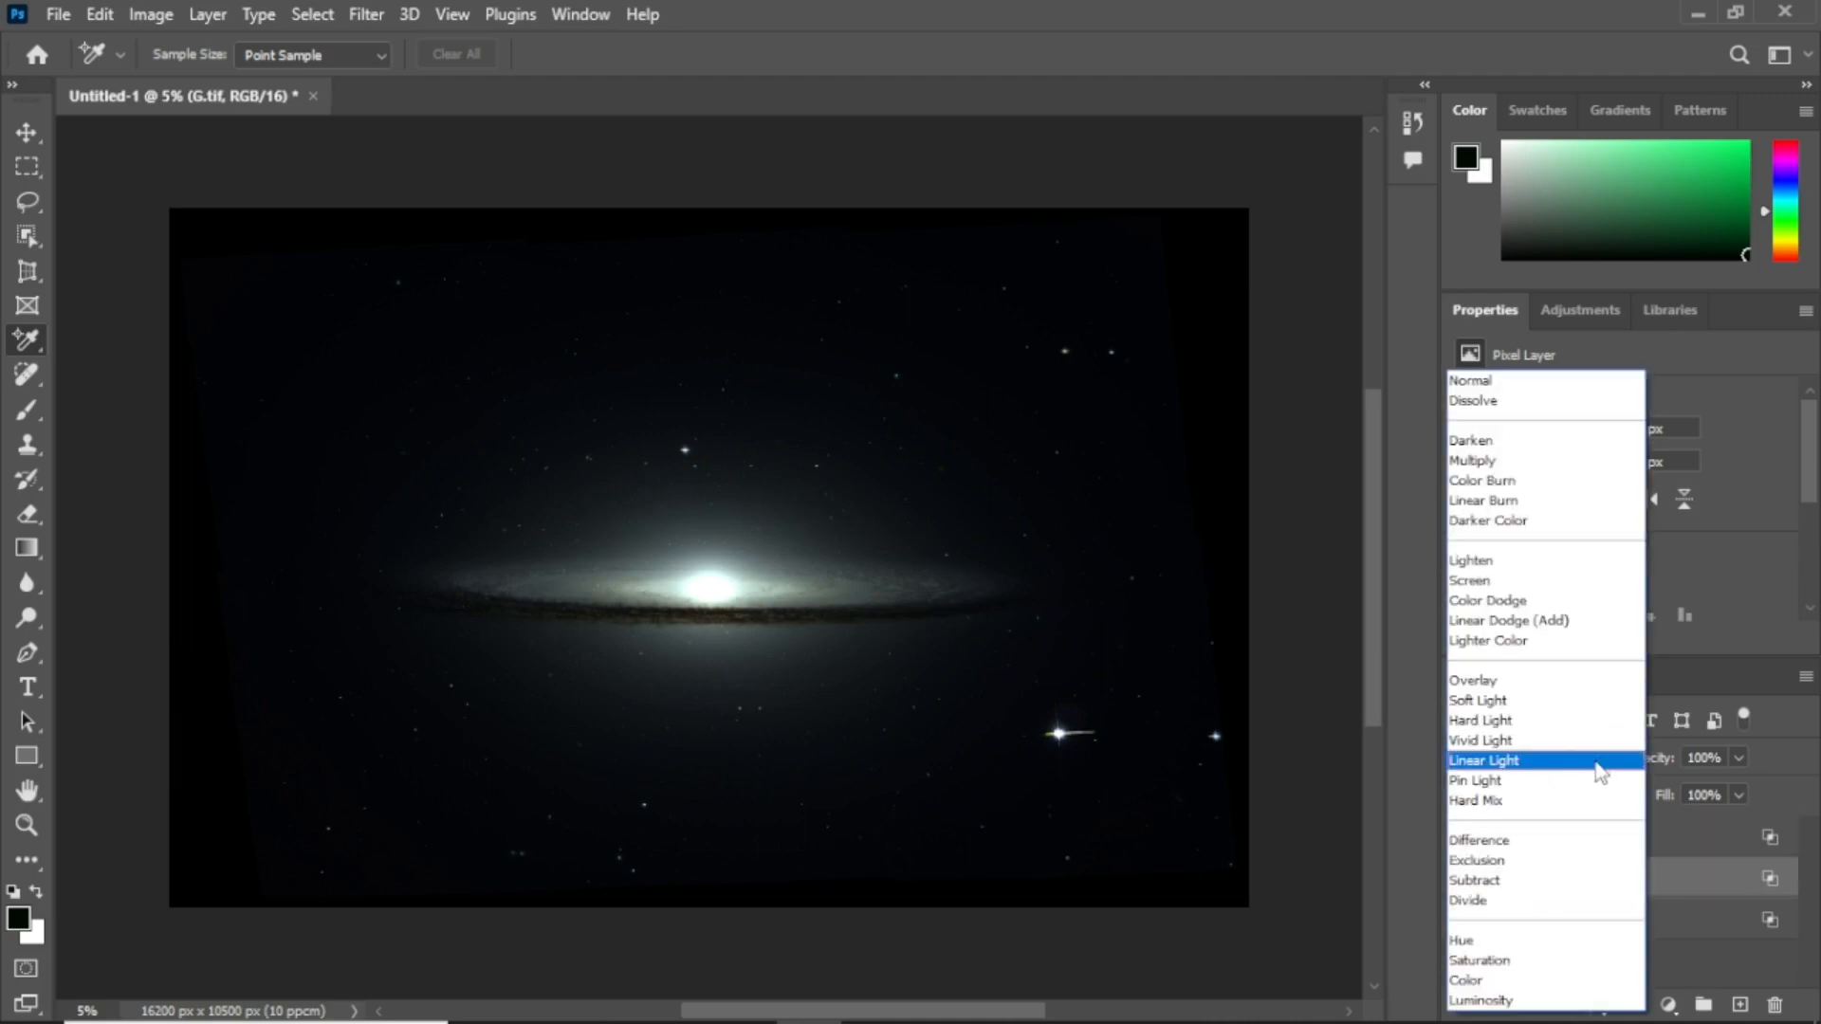
left_click(1498, 564)
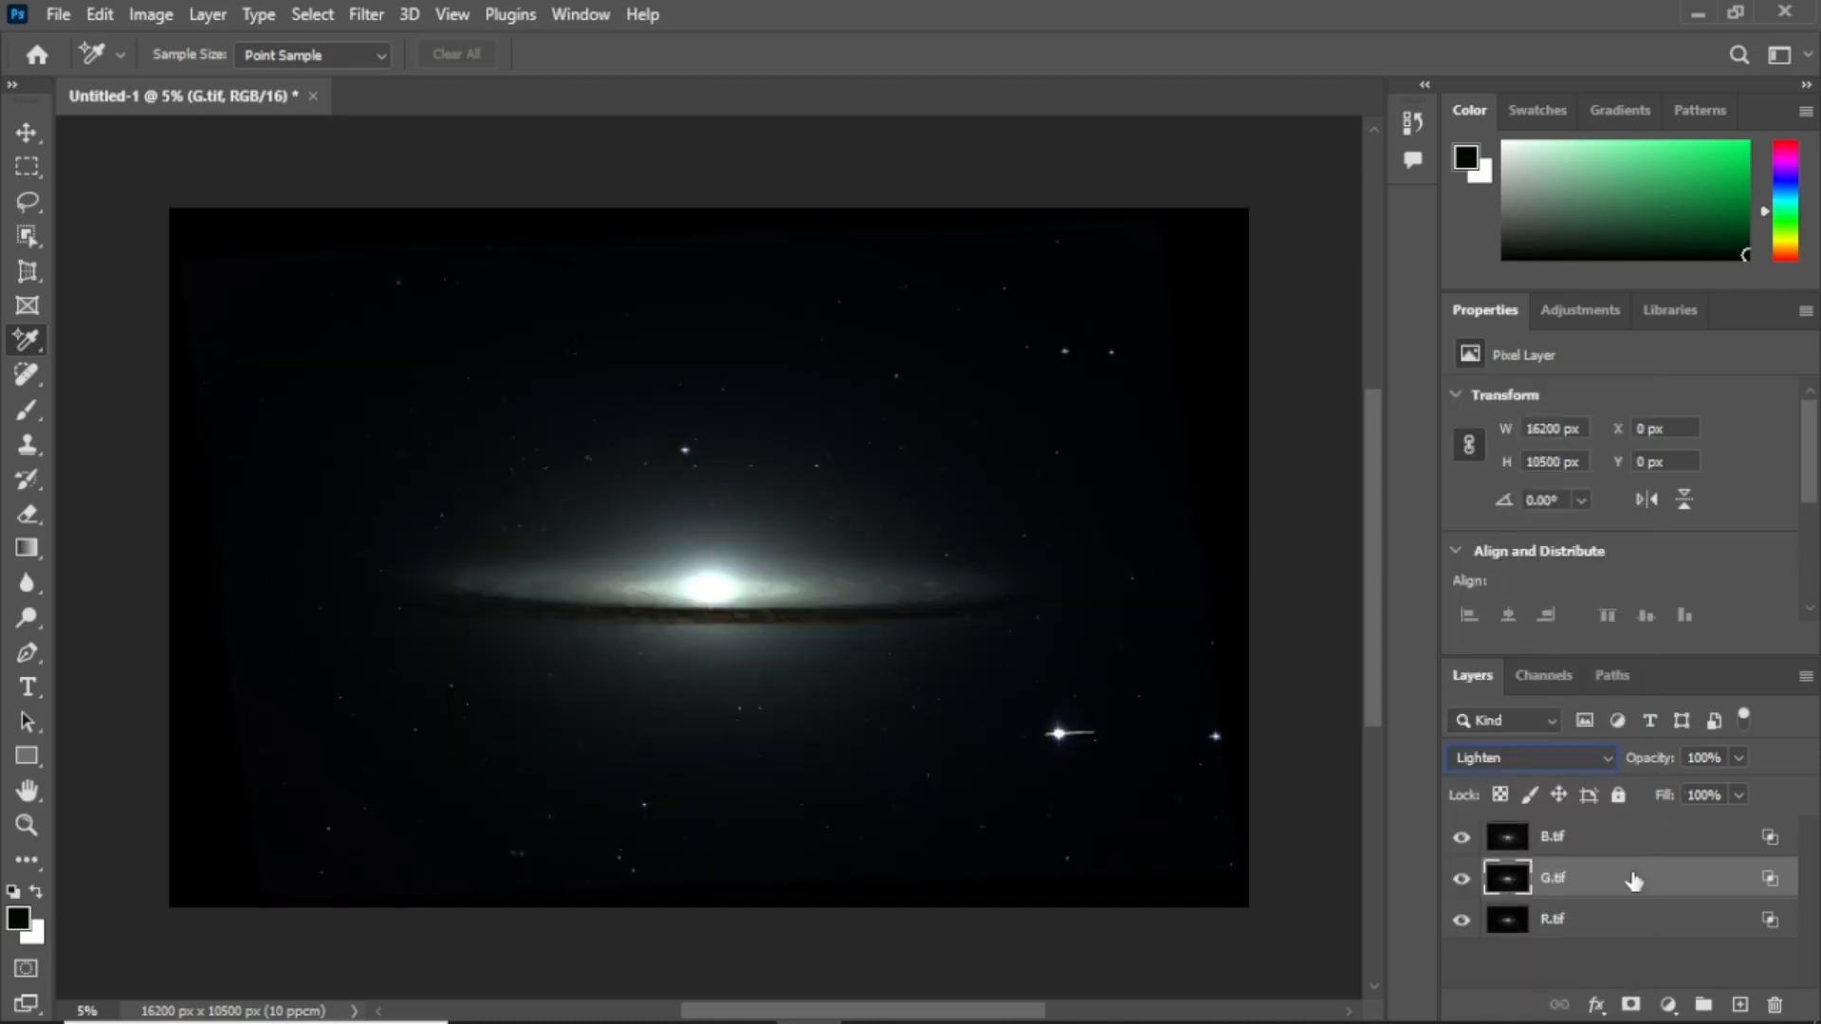
Flatten the B.tif, G.tif and R.tif layers into a single background image
left_click(1621, 916)
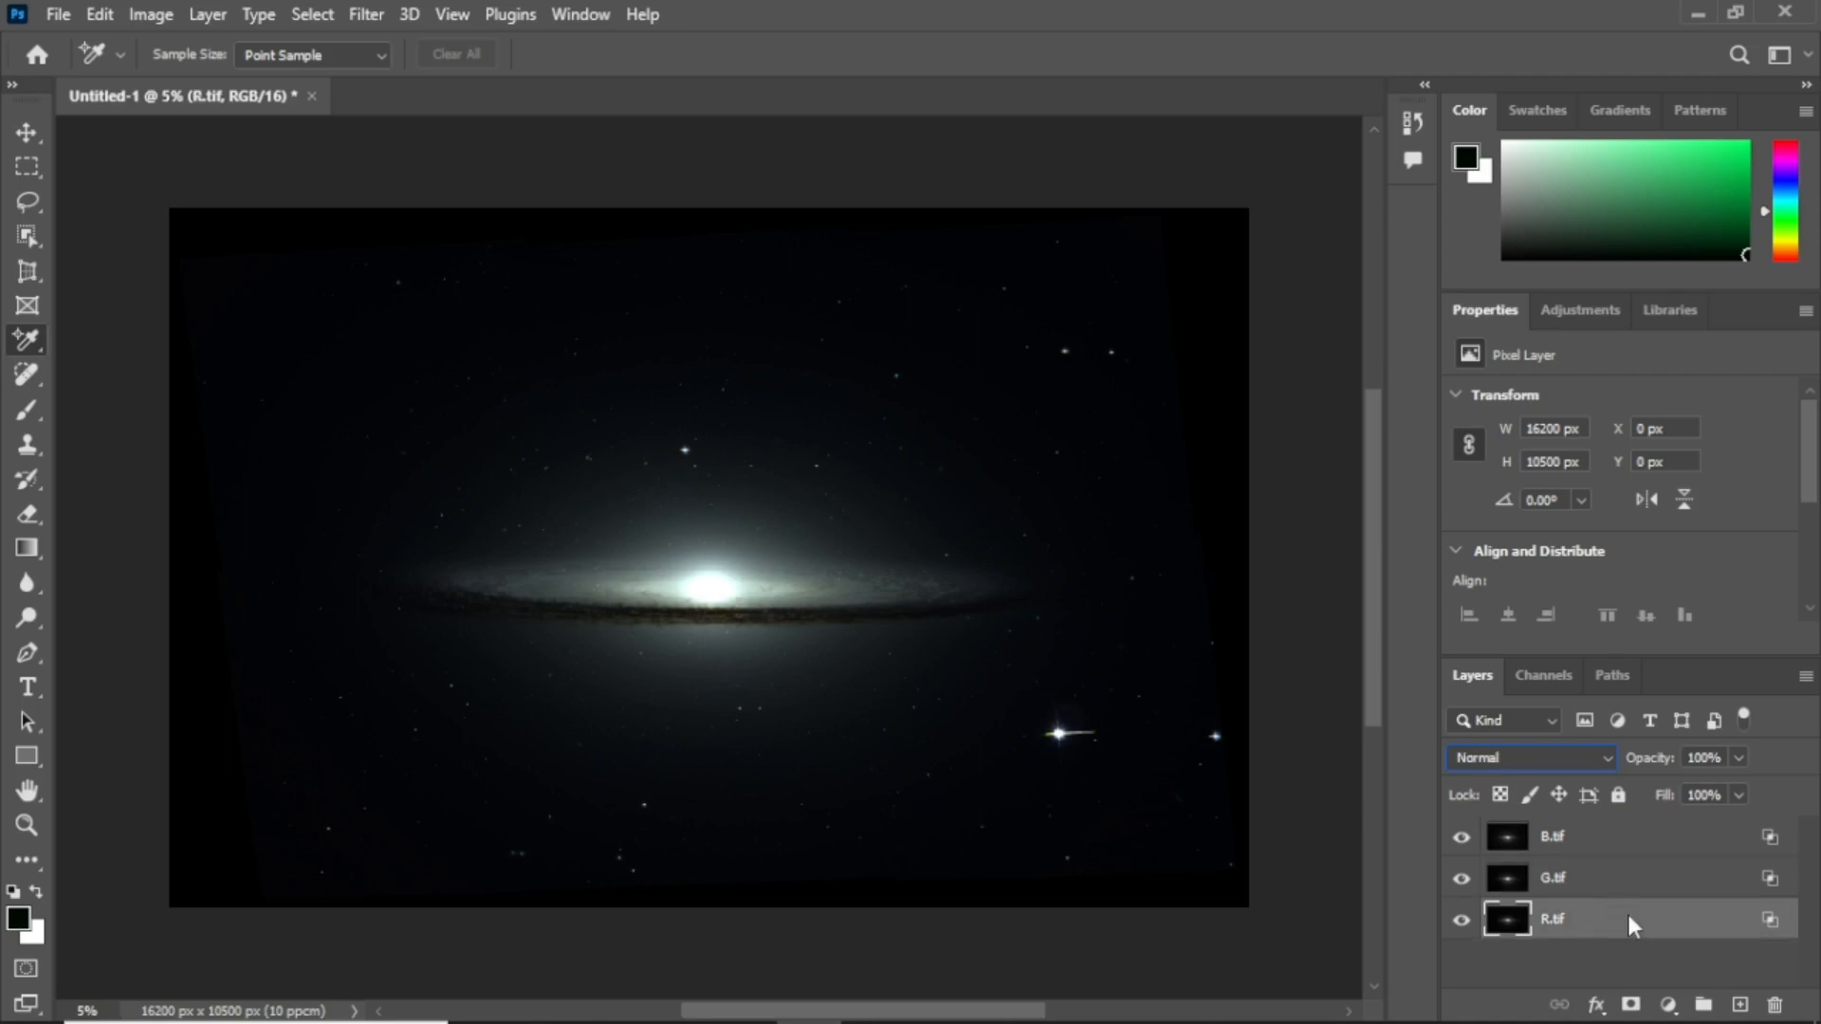
right_click(1627, 914)
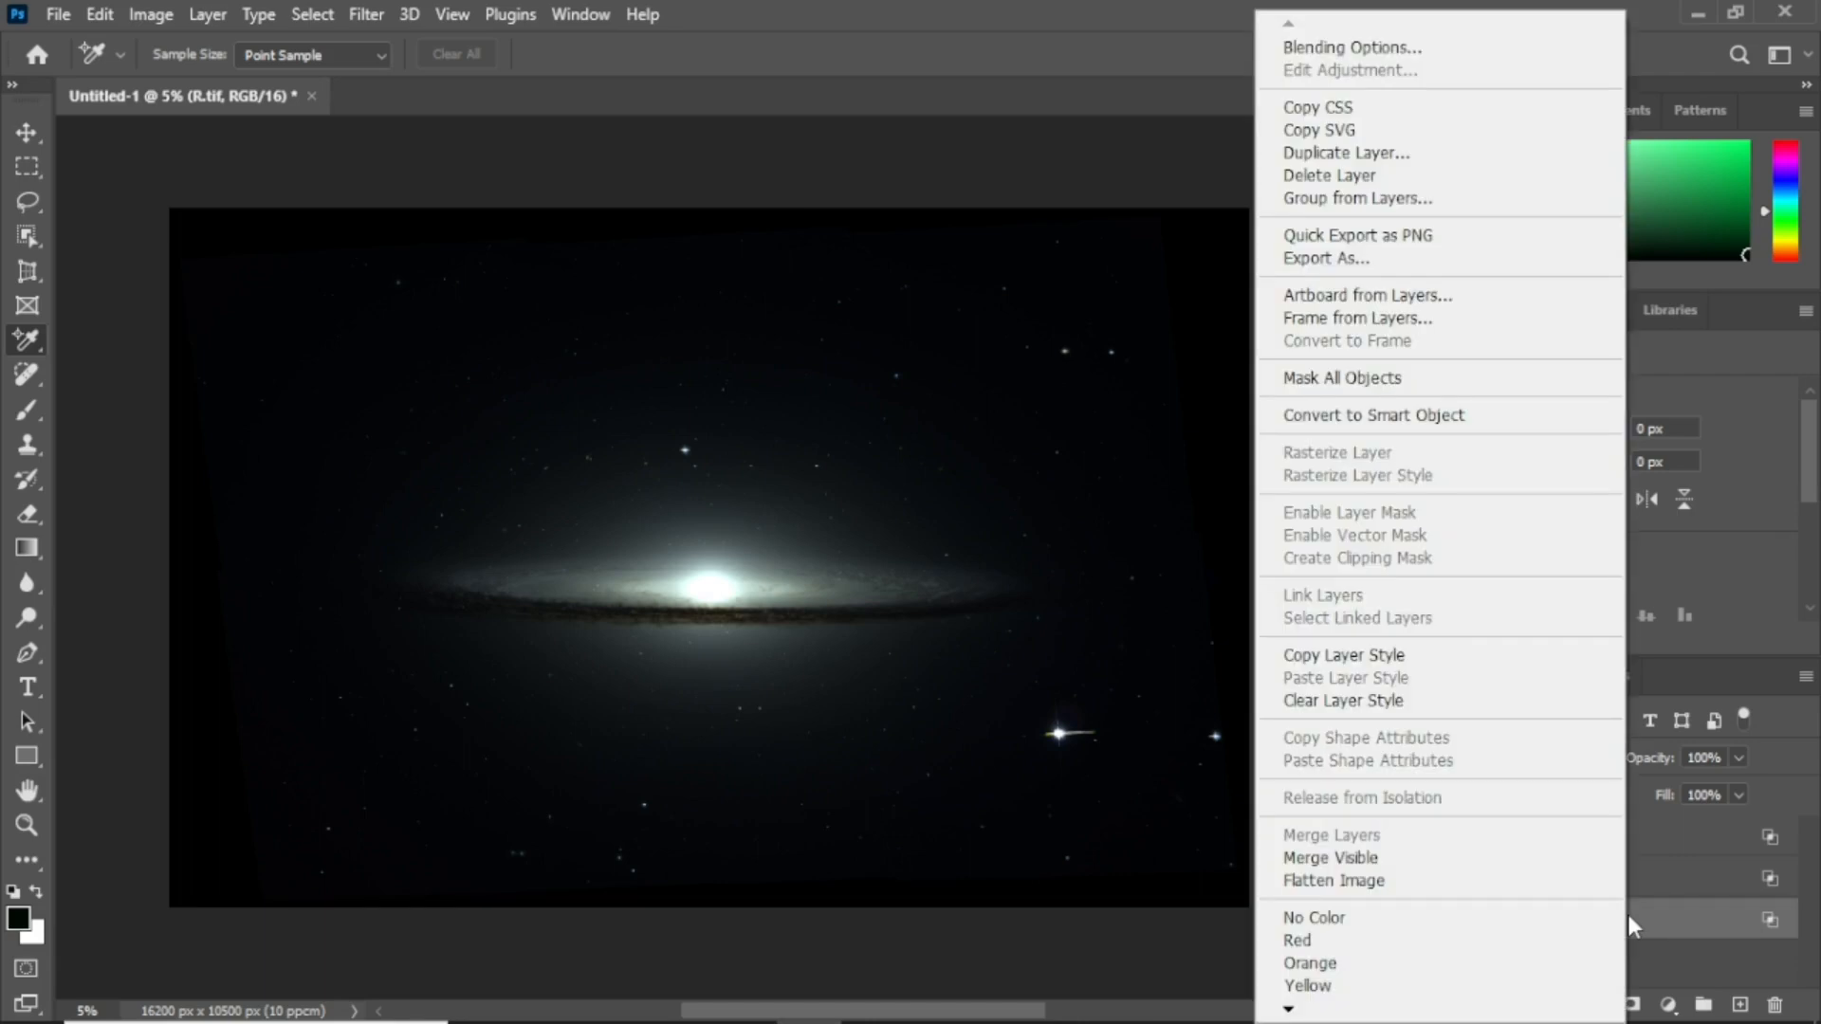
left_click(1494, 882)
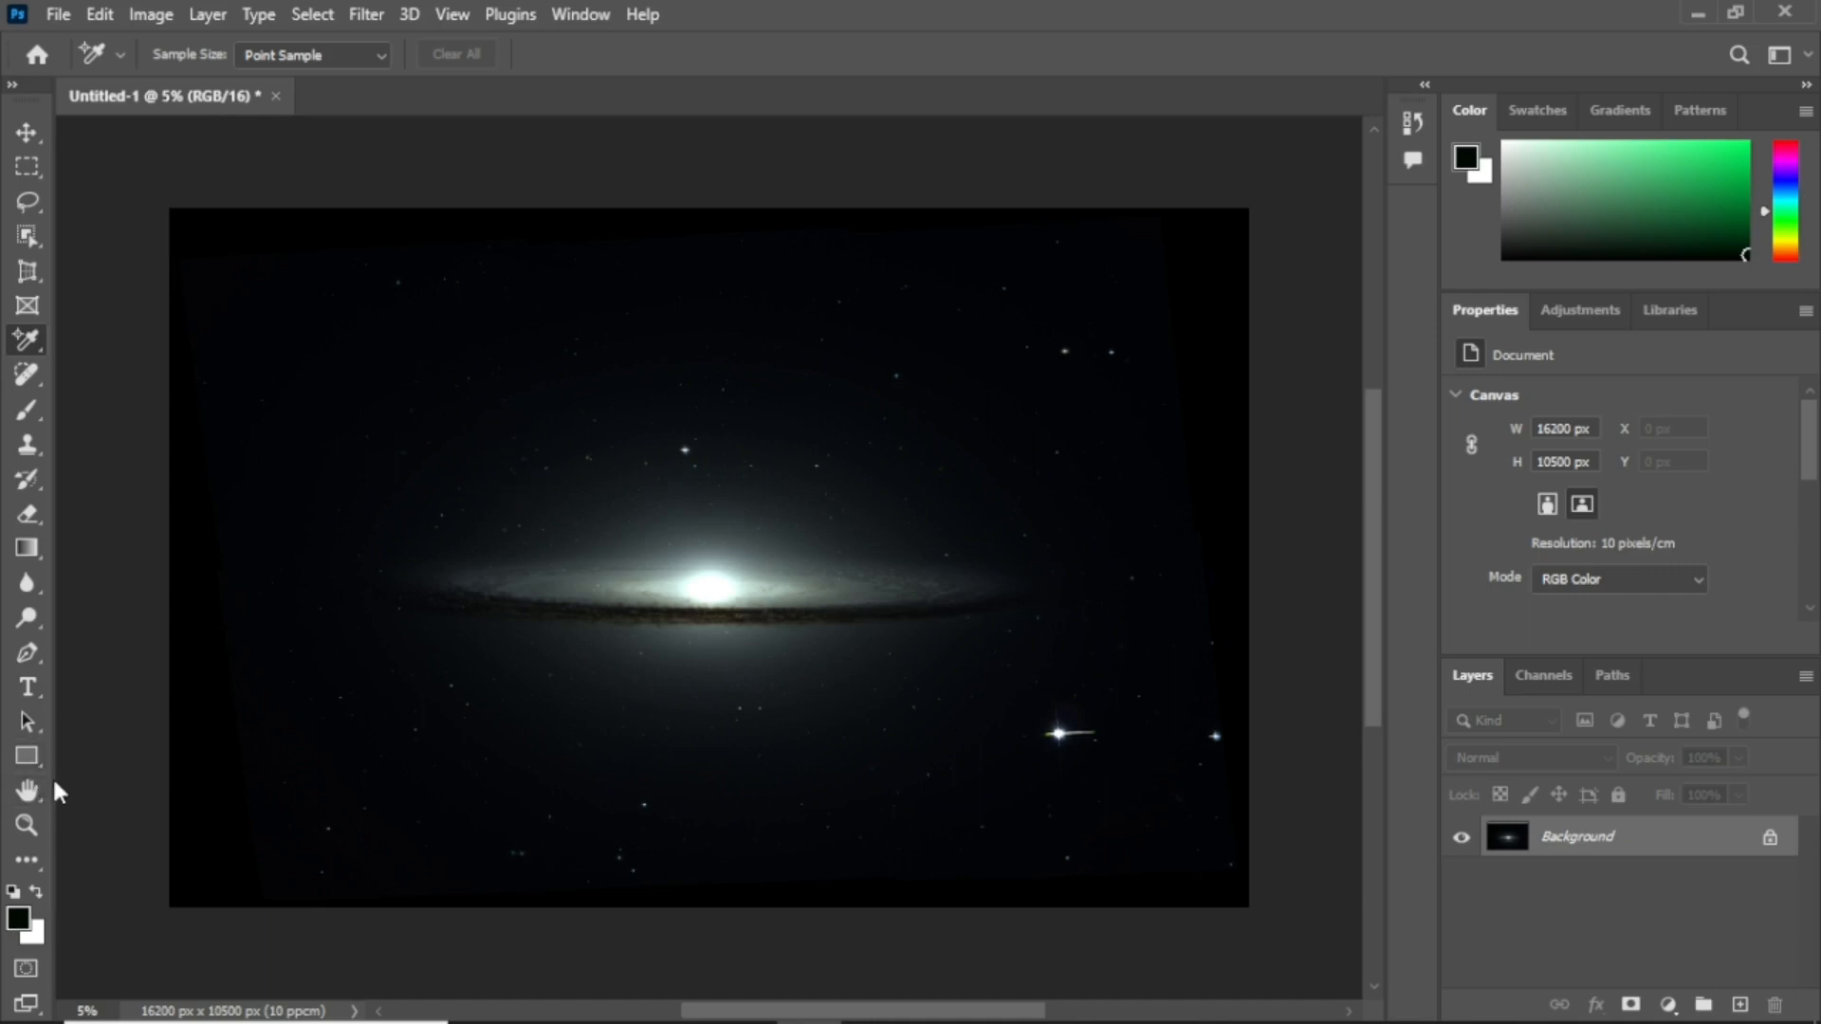
Remove the horizontal streaks on both sides of the brightest star below the galaxy with the Spot Healing Brush in Content-Aware mode
left_click(27, 825)
left_click_drag(1028, 700, 1155, 801)
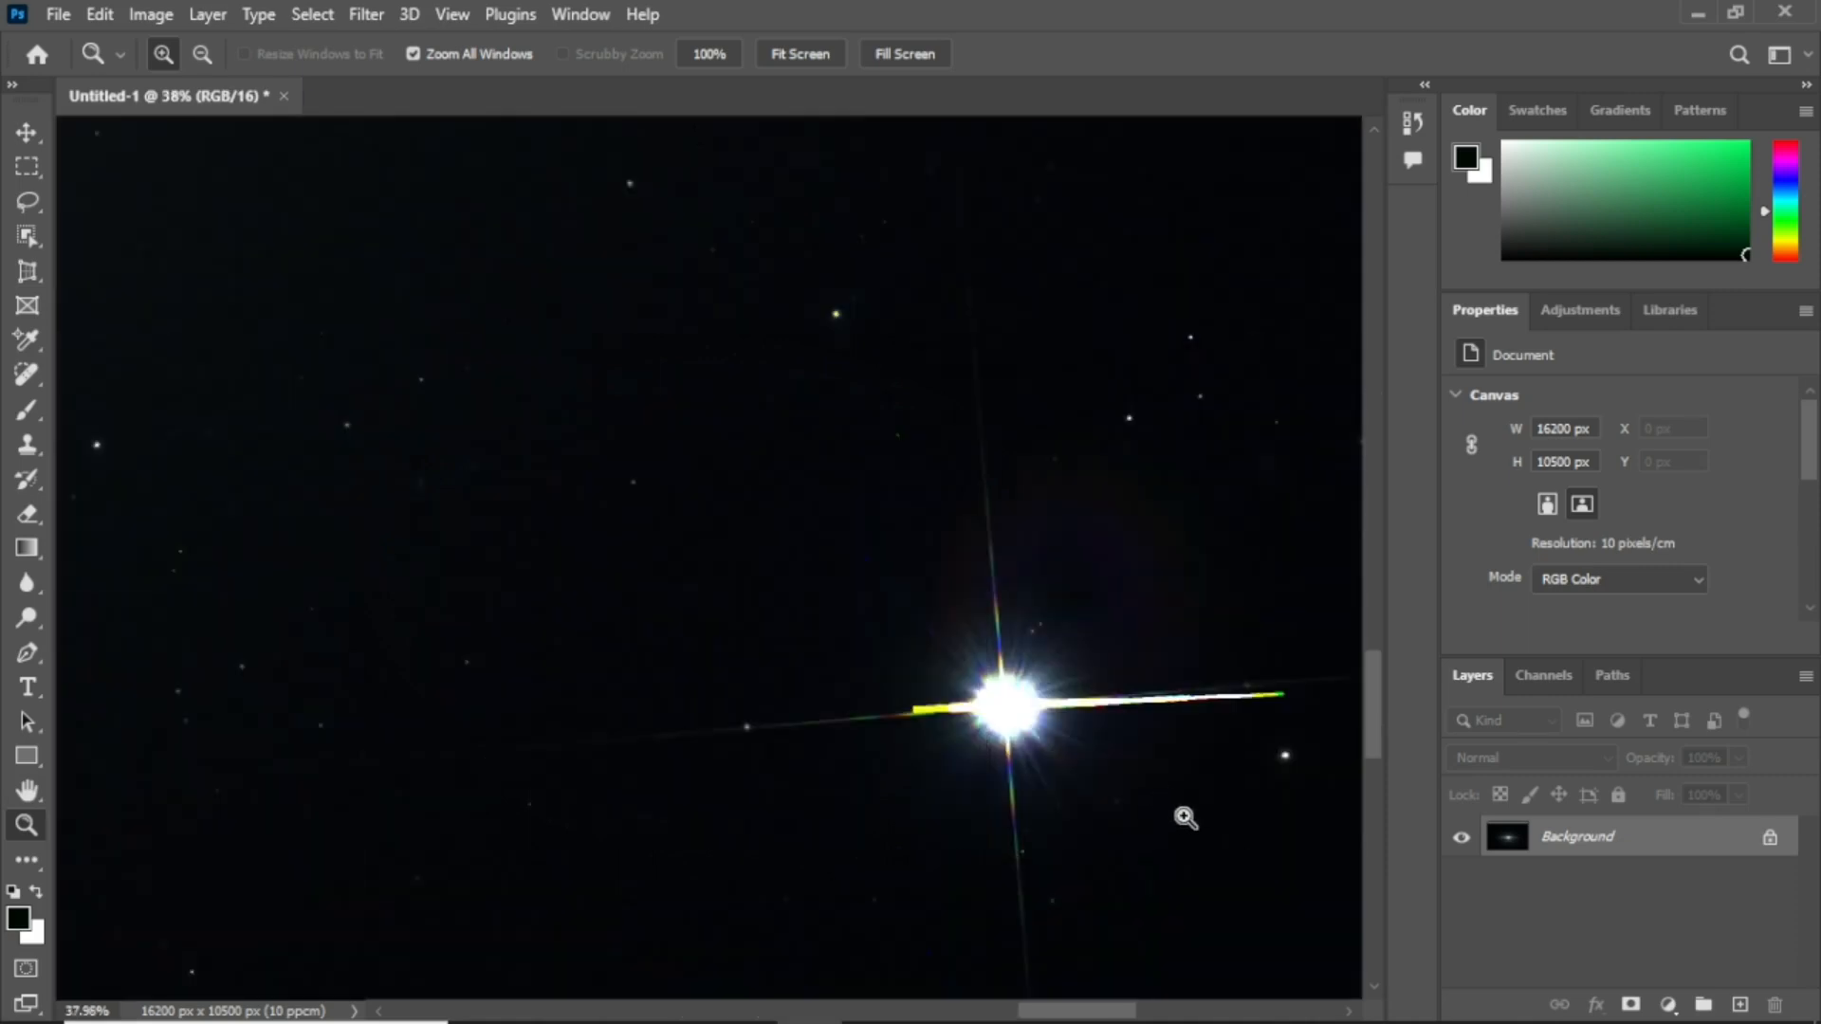
left_click_drag(1026, 1017, 1060, 1019)
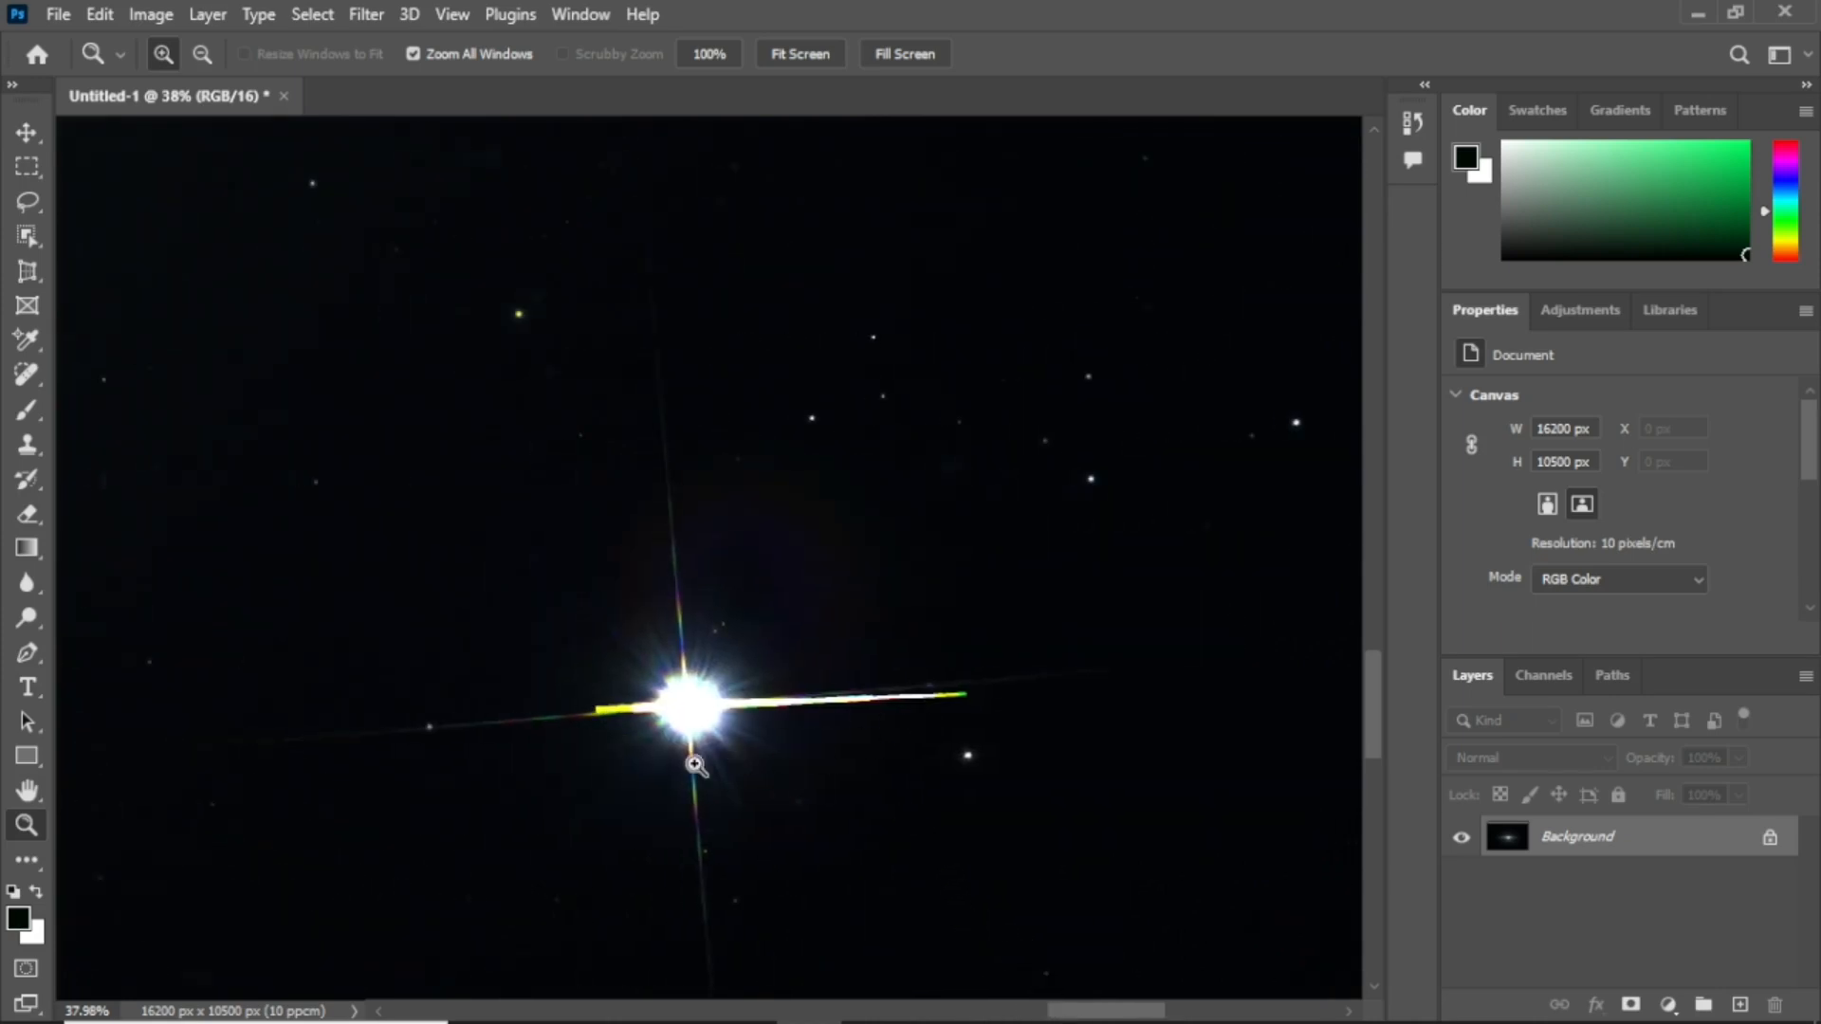
left_click(36, 380)
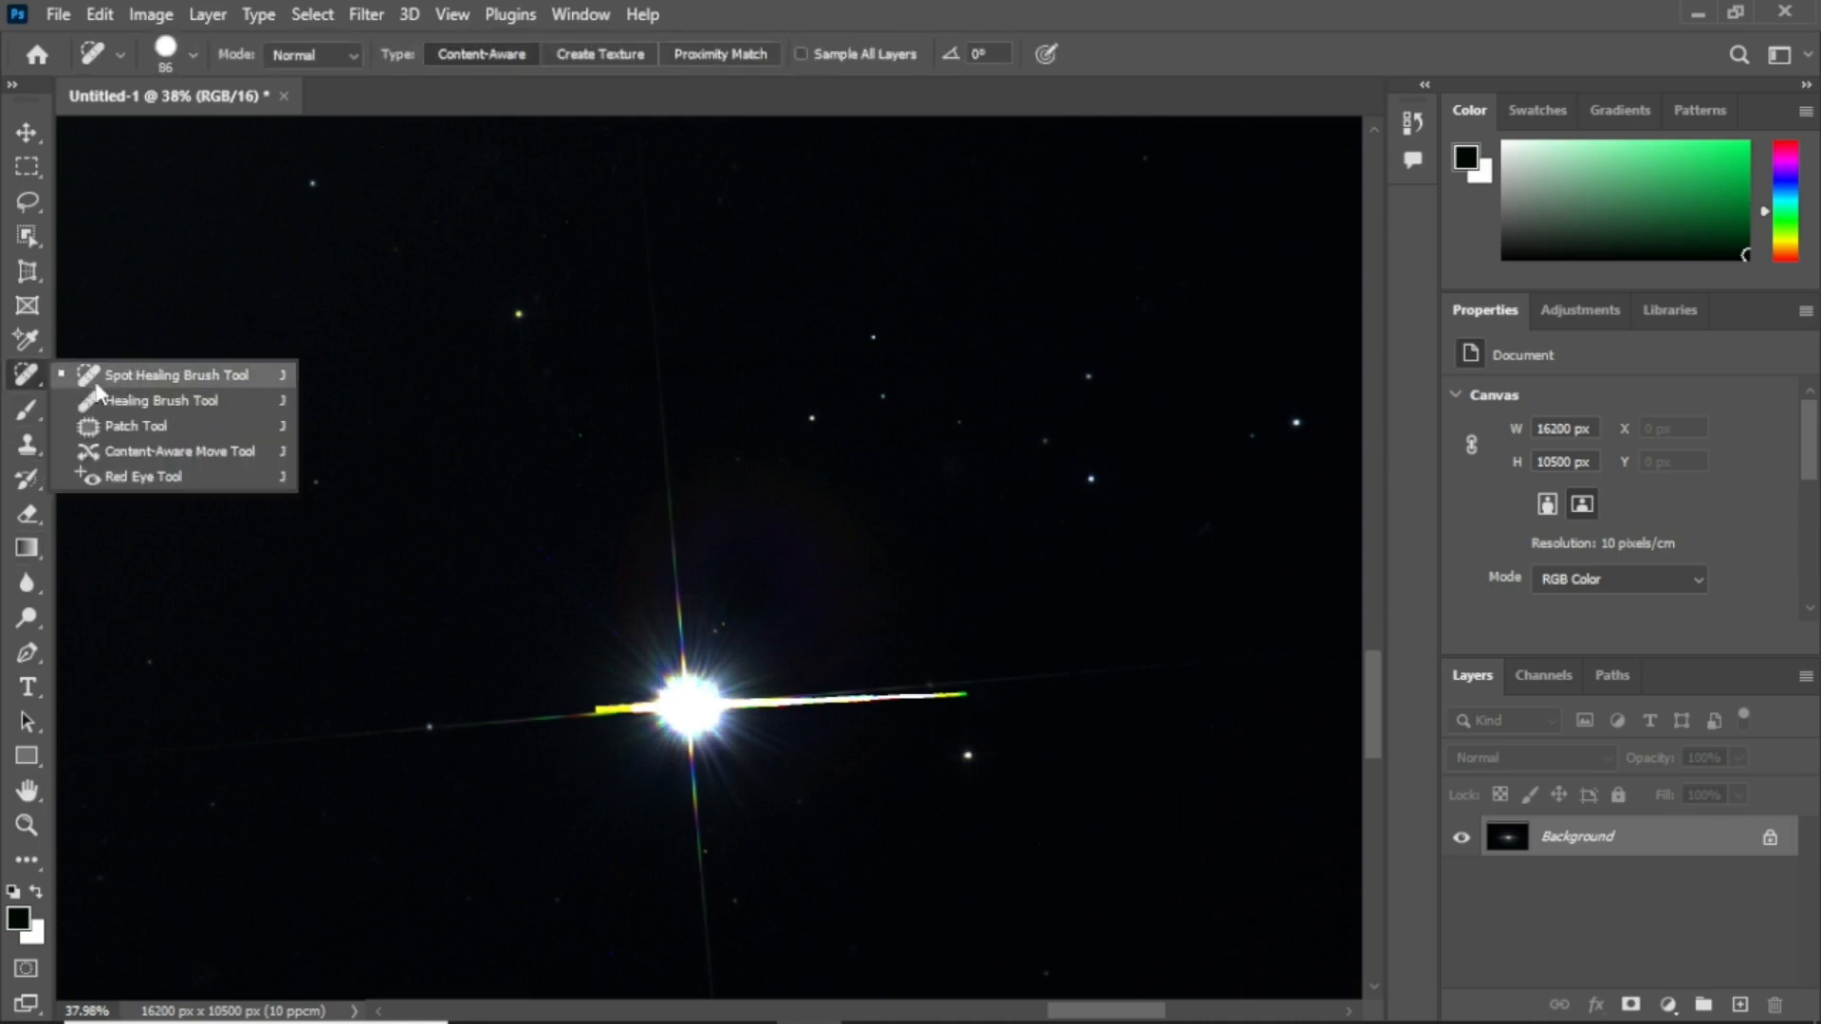
left_click(171, 374)
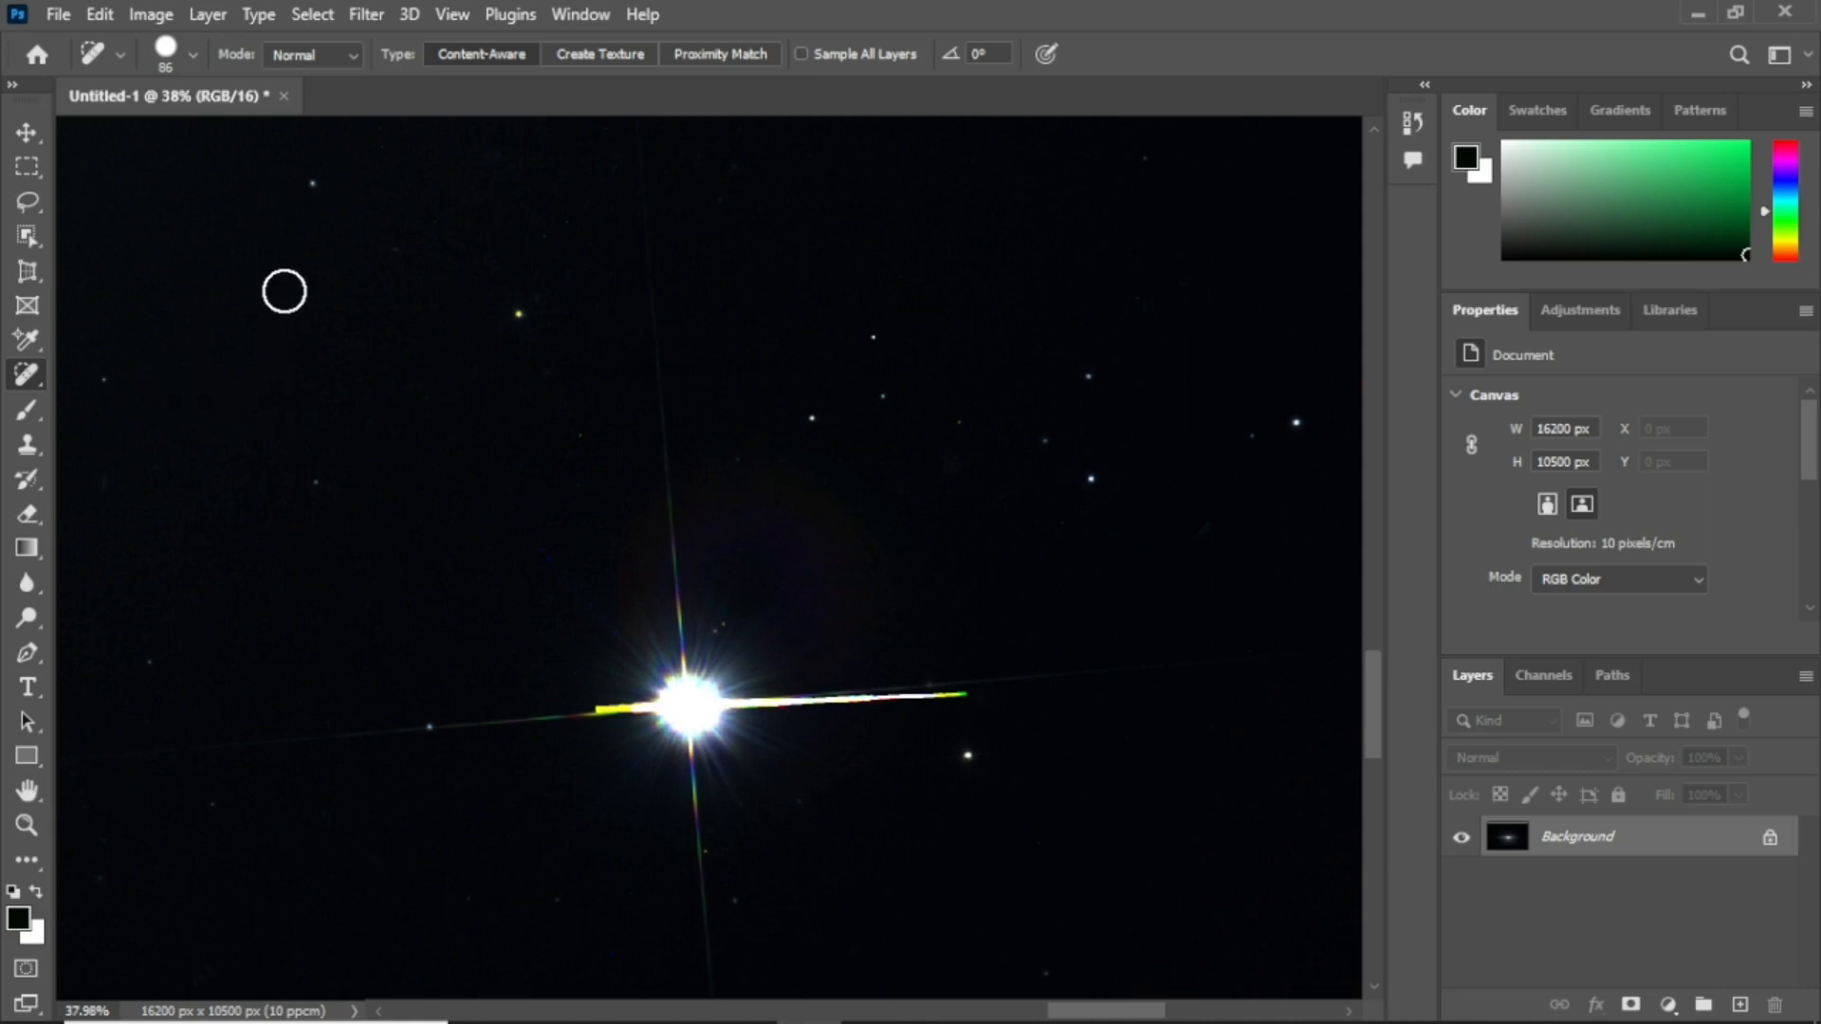
left_click(194, 54)
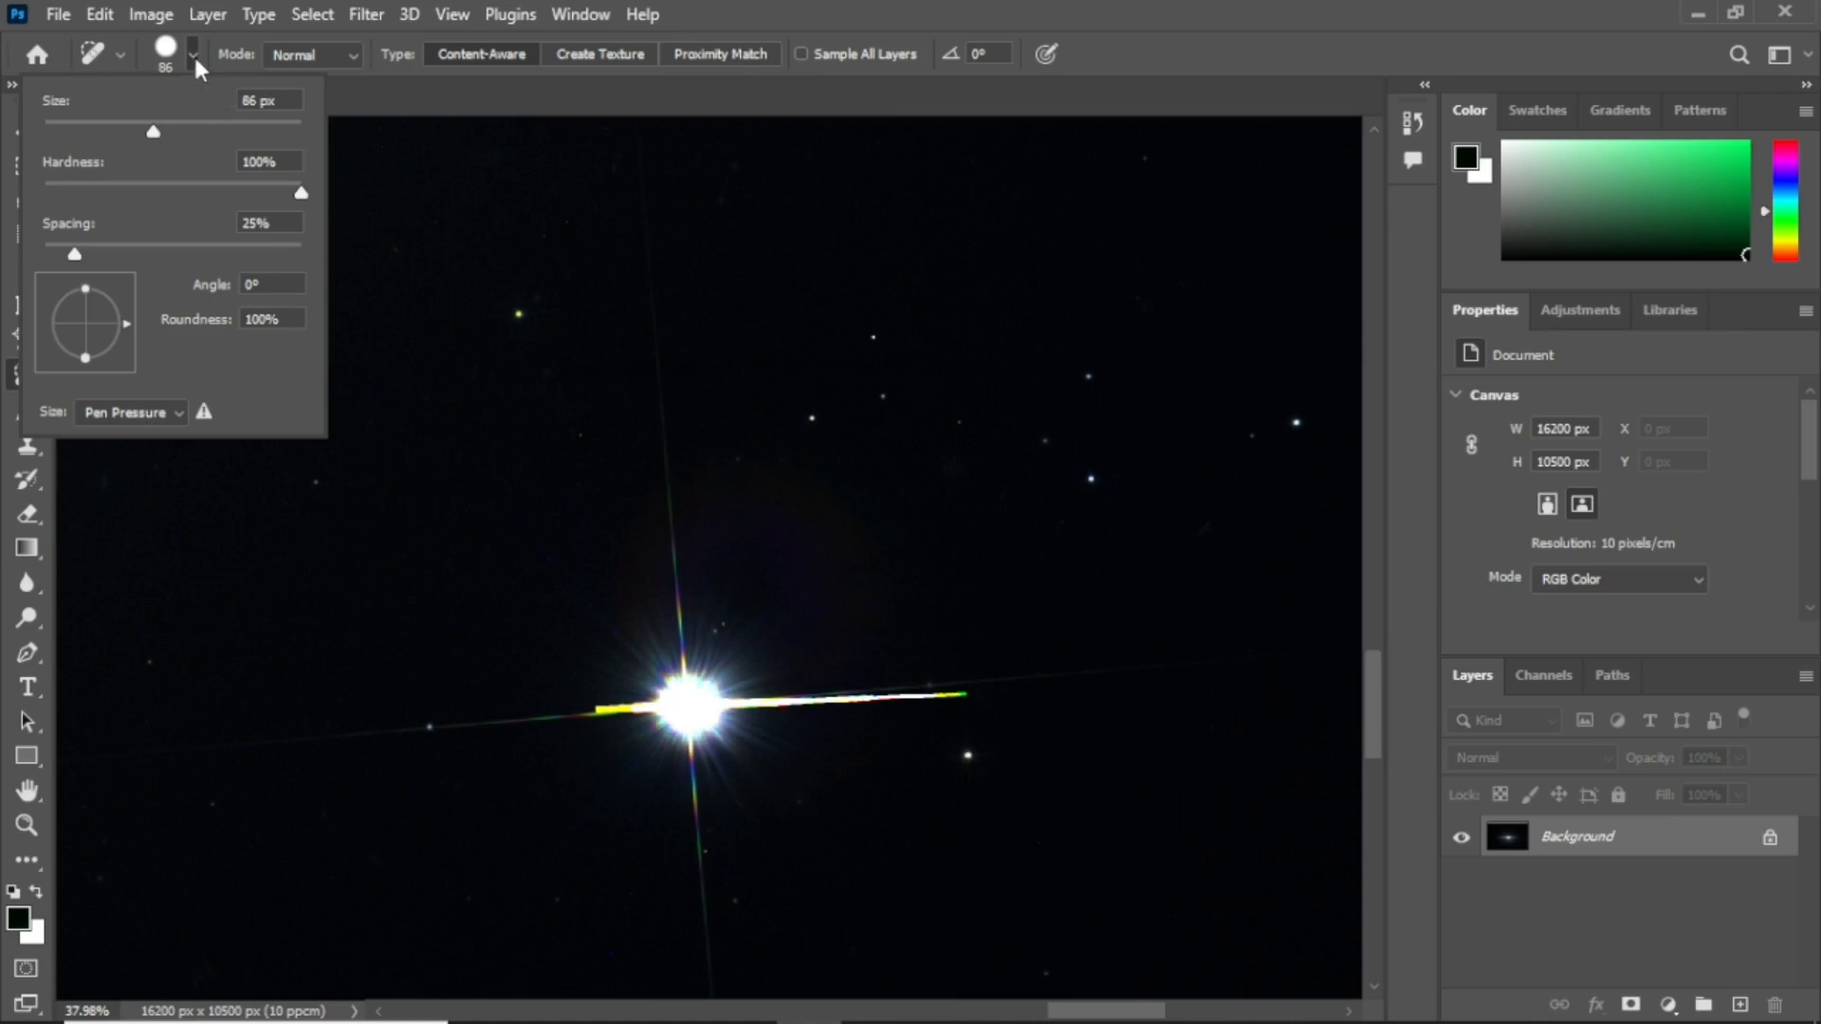
left_click(194, 53)
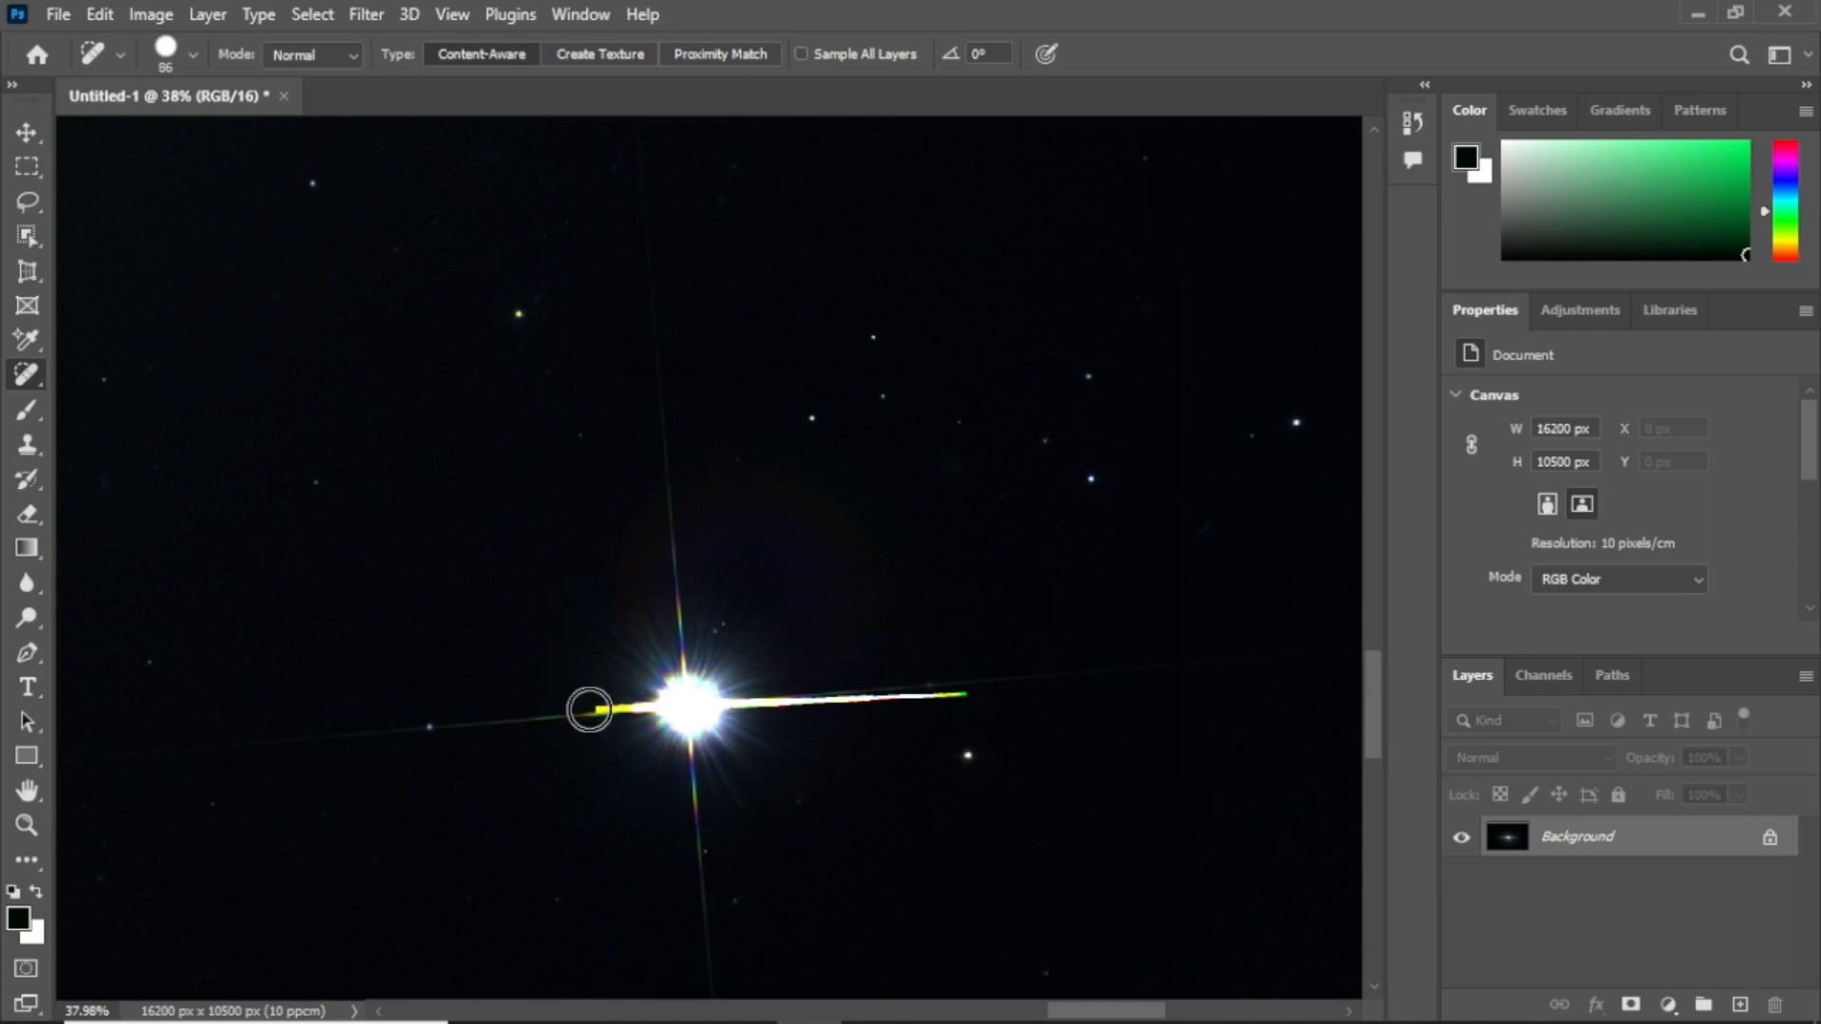
mouse_move(581, 711)
left_mouse_down()
mouse_move(641, 714)
mouse_move(613, 715)
left_mouse_up()
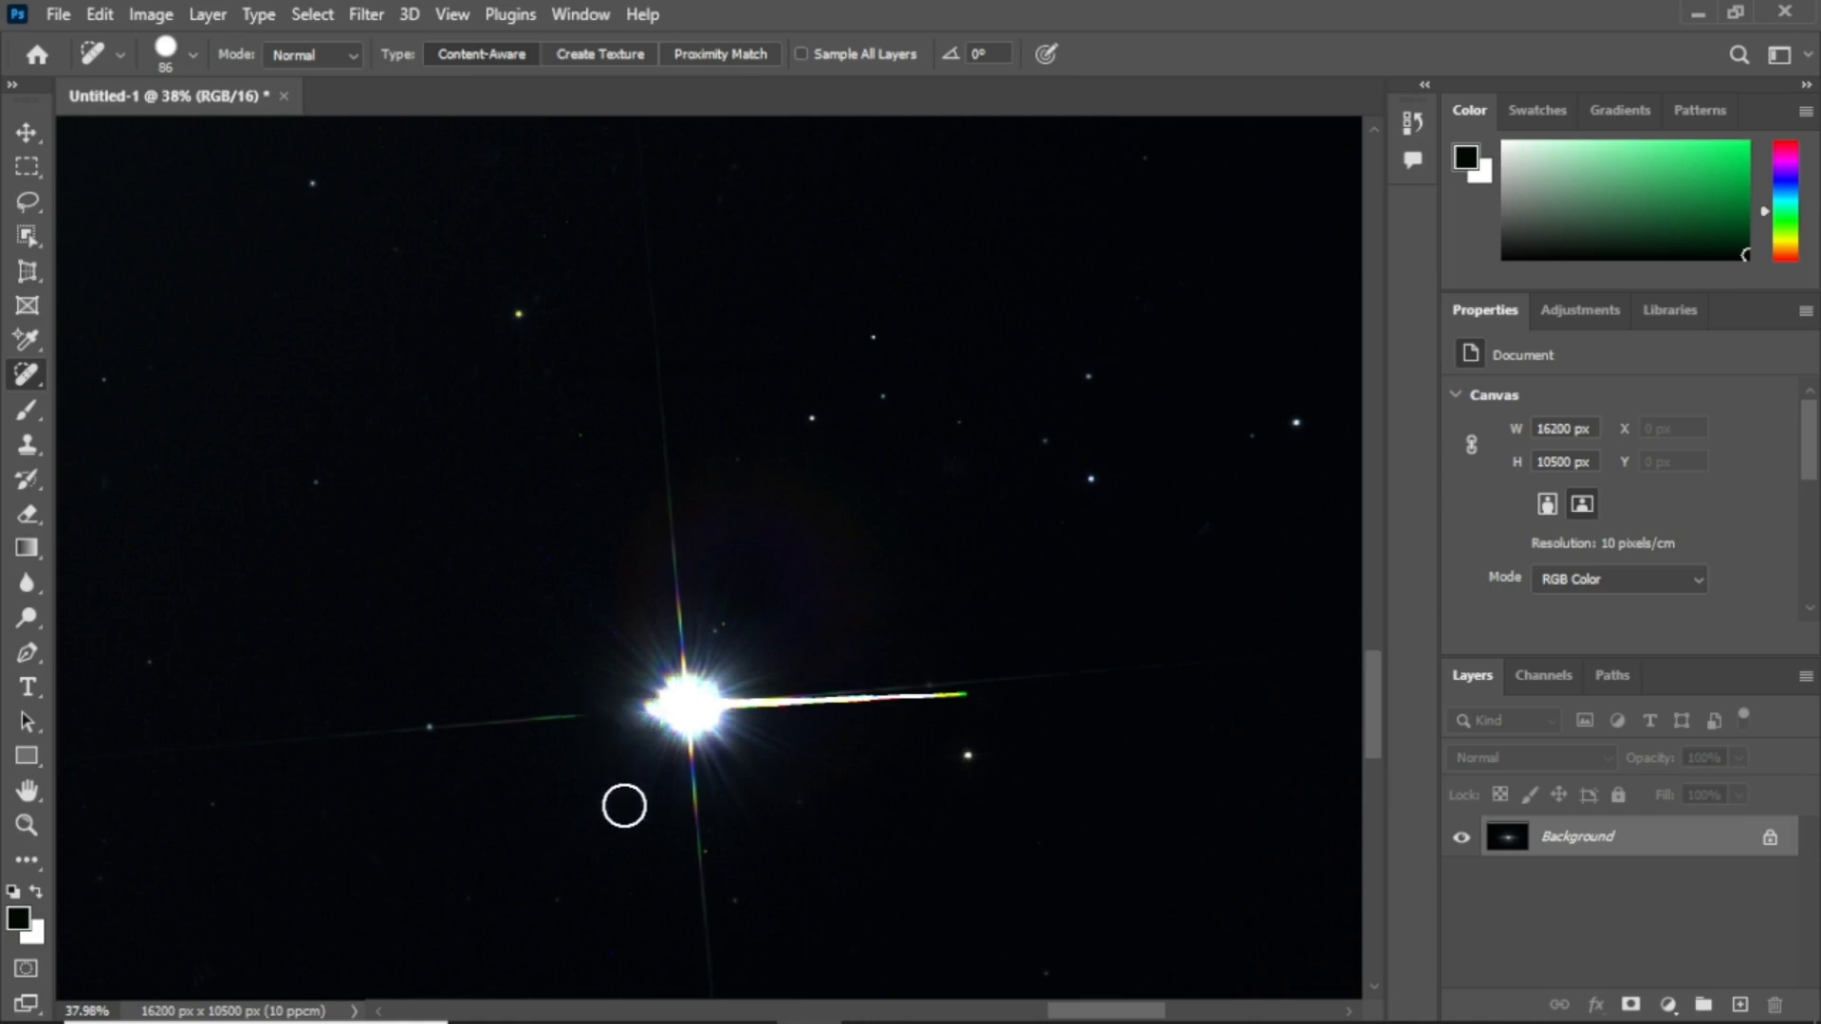
left_click(1004, 692)
left_click_drag(968, 697, 748, 702)
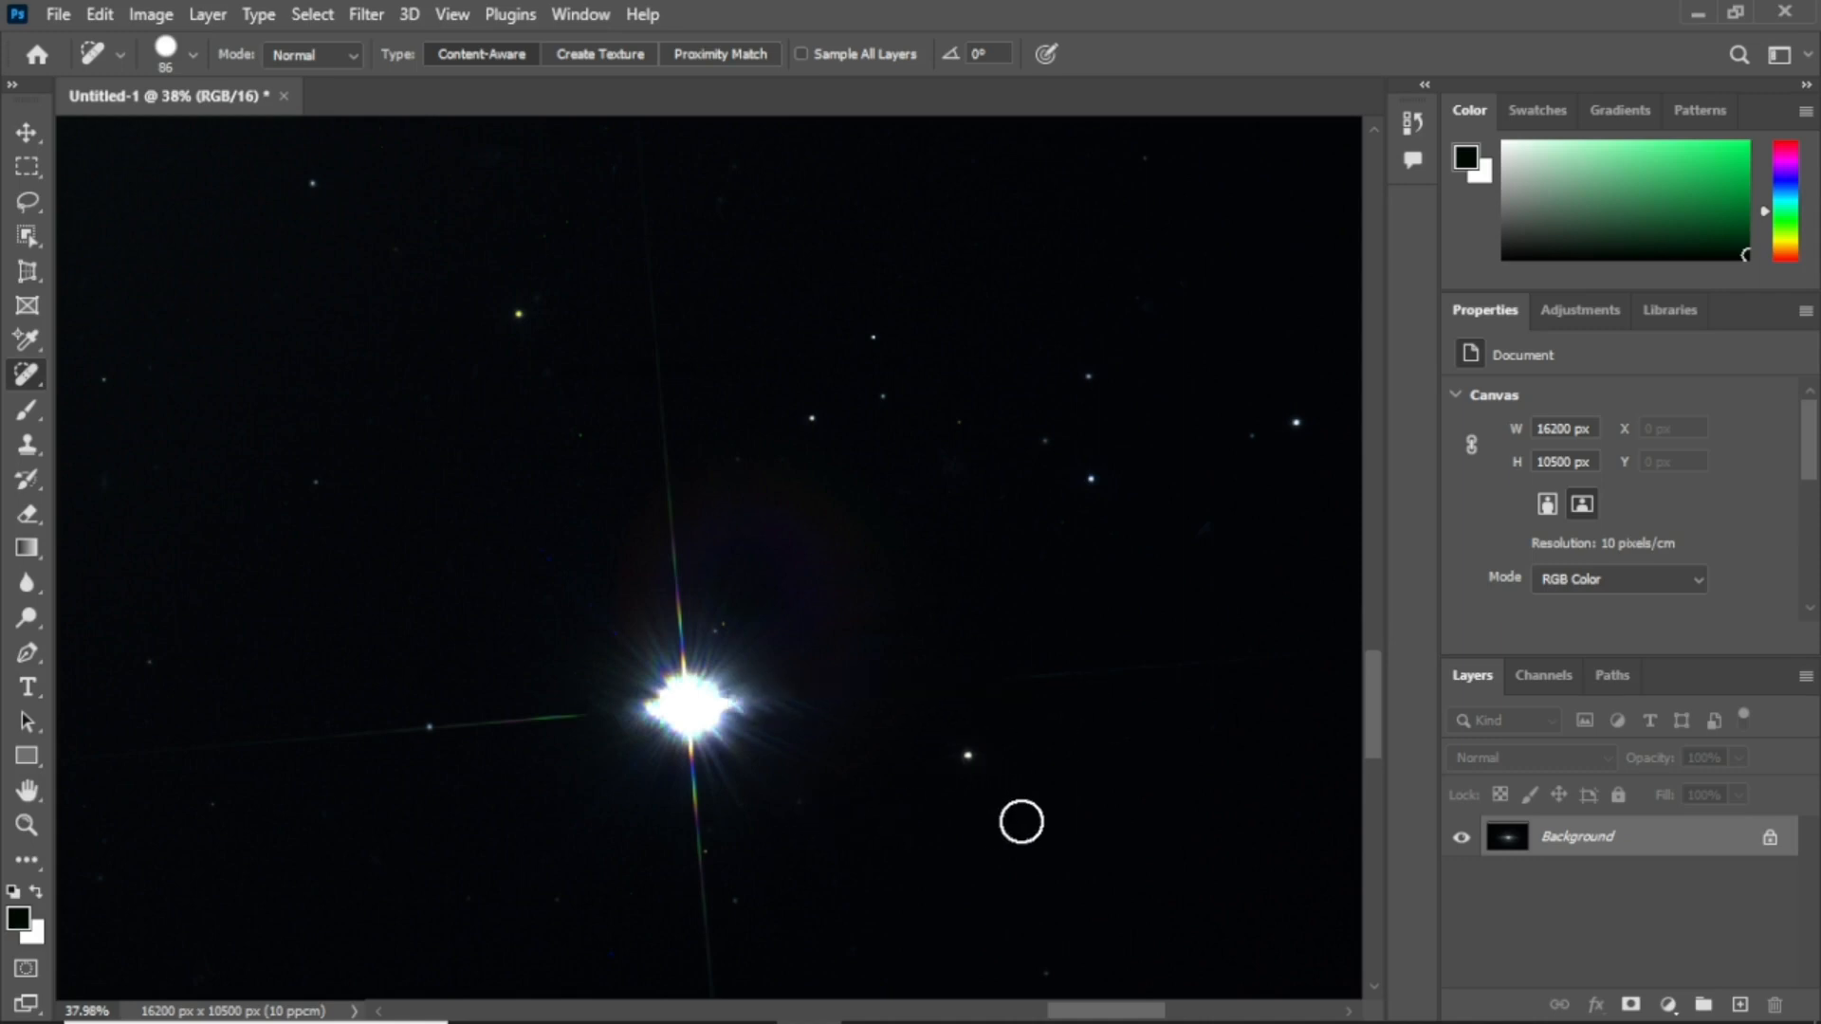
Heal the short horizontal streaks on both sides of the bright star near the image's right edge
left_click_drag(1056, 1010, 1136, 1013)
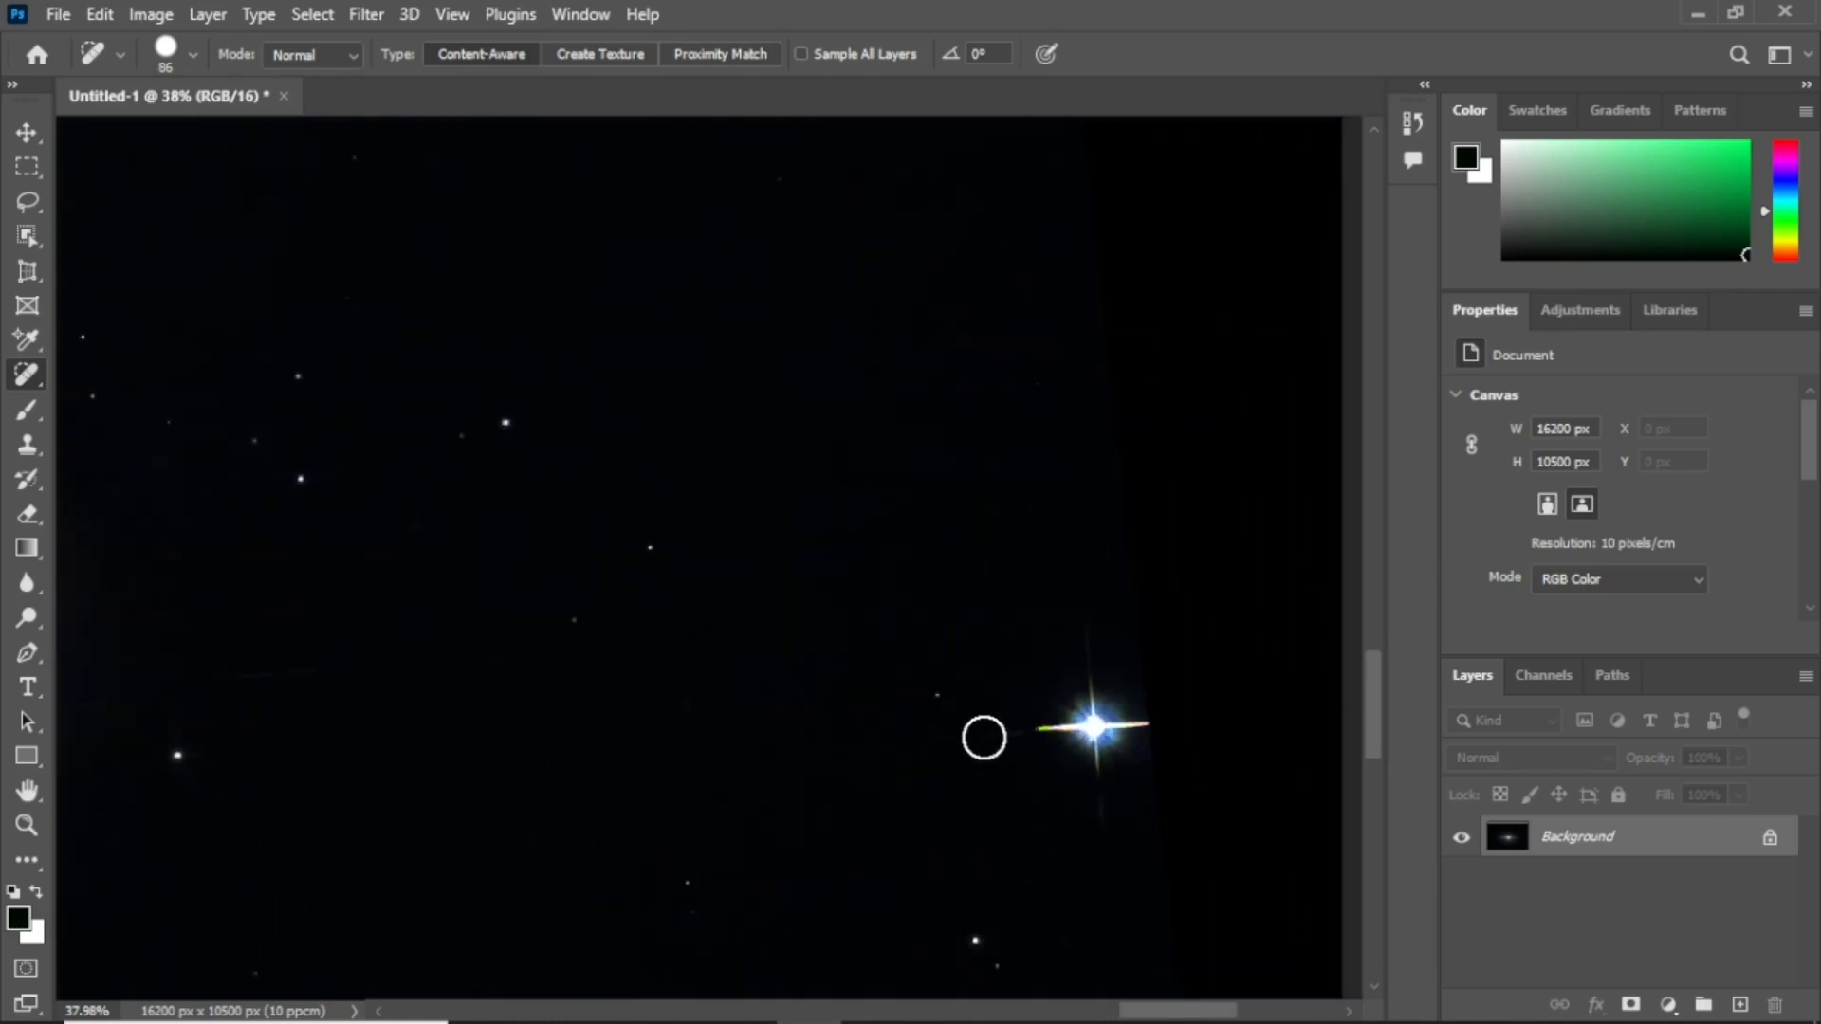
left_click_drag(1019, 733, 1059, 733)
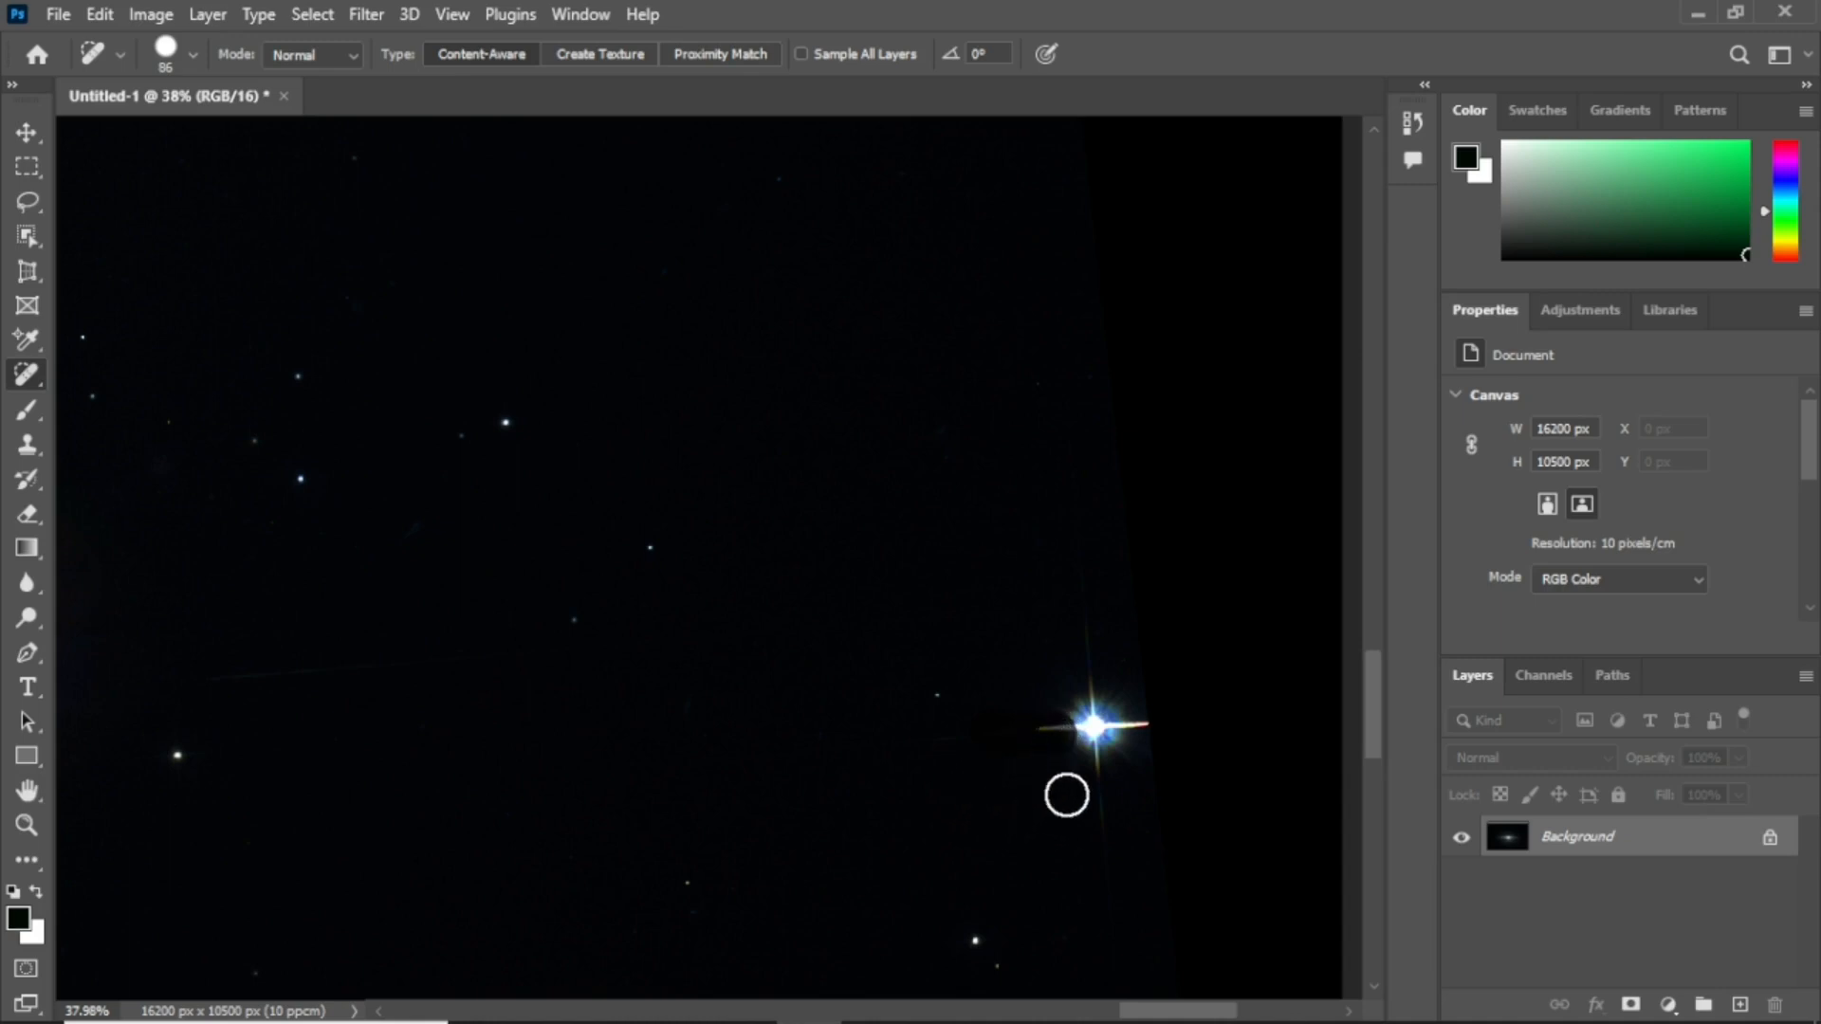
left_click_drag(1167, 725, 1123, 725)
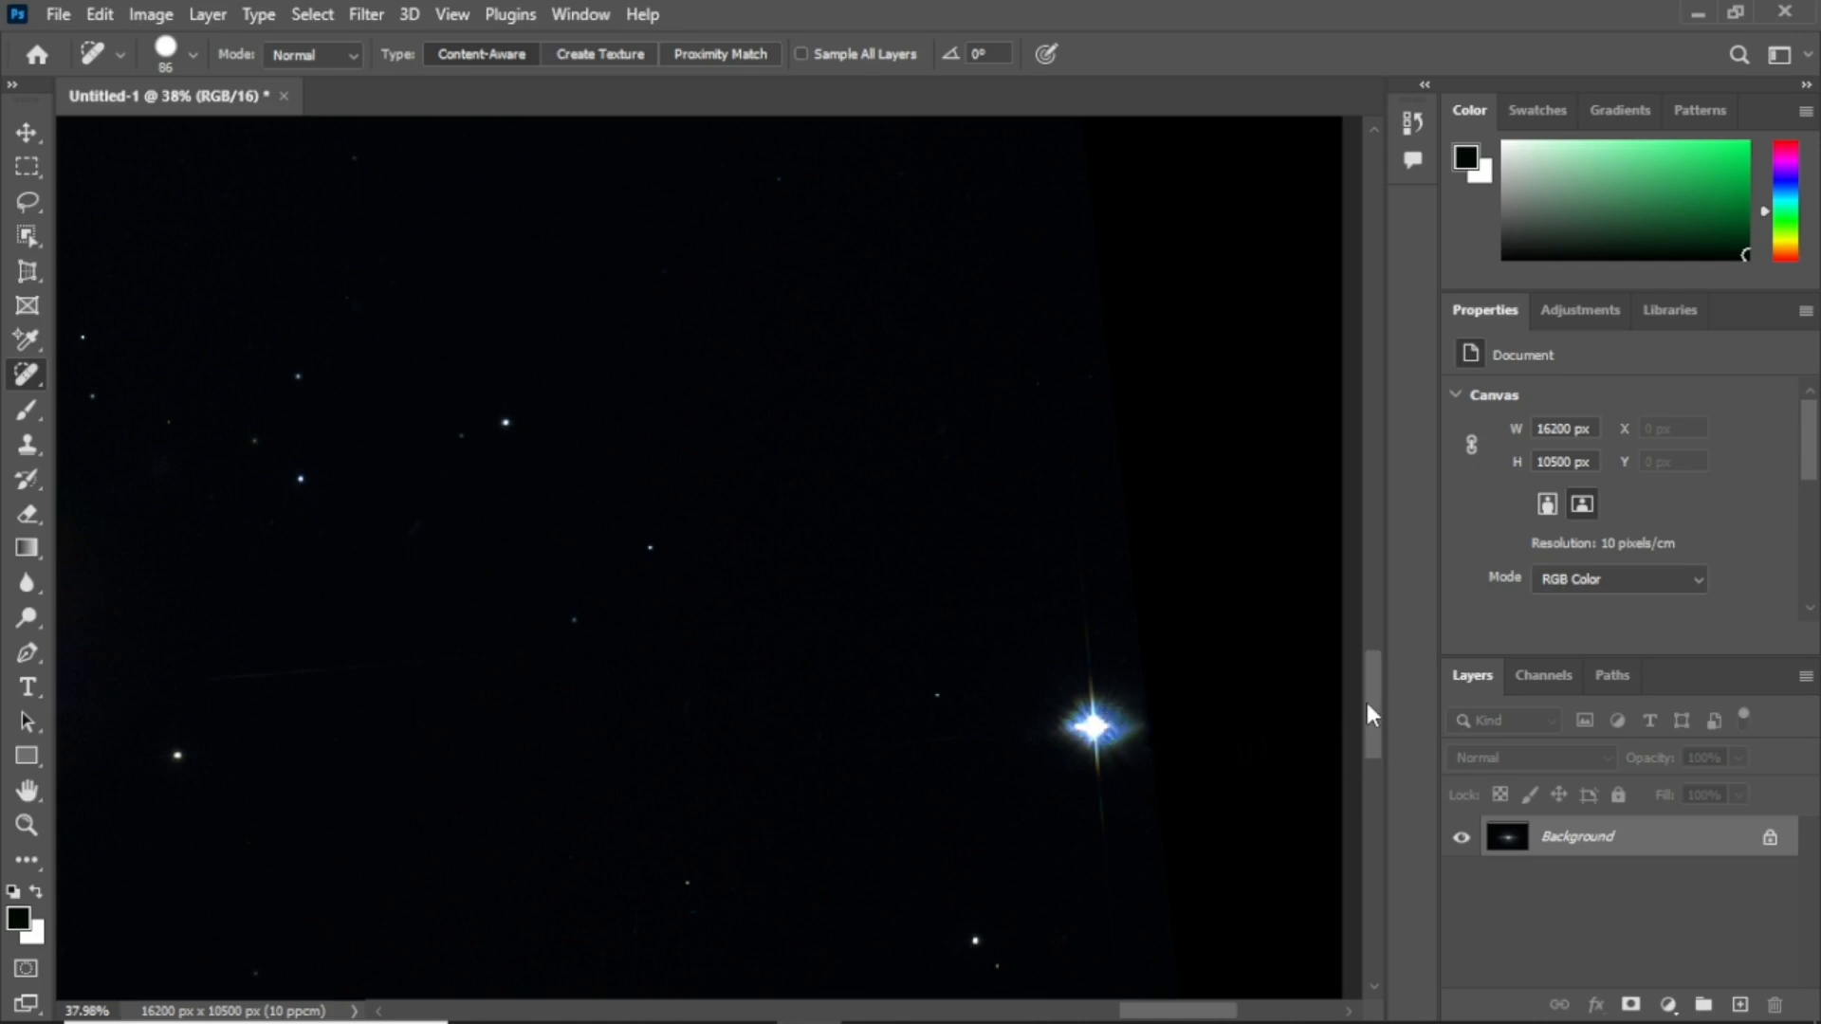
Crop the image with the Perspective Crop tool to about 14666 x 9136 px, trimming most of the slanted black borders around the star field
left_click_drag(1366, 705, 1352, 516)
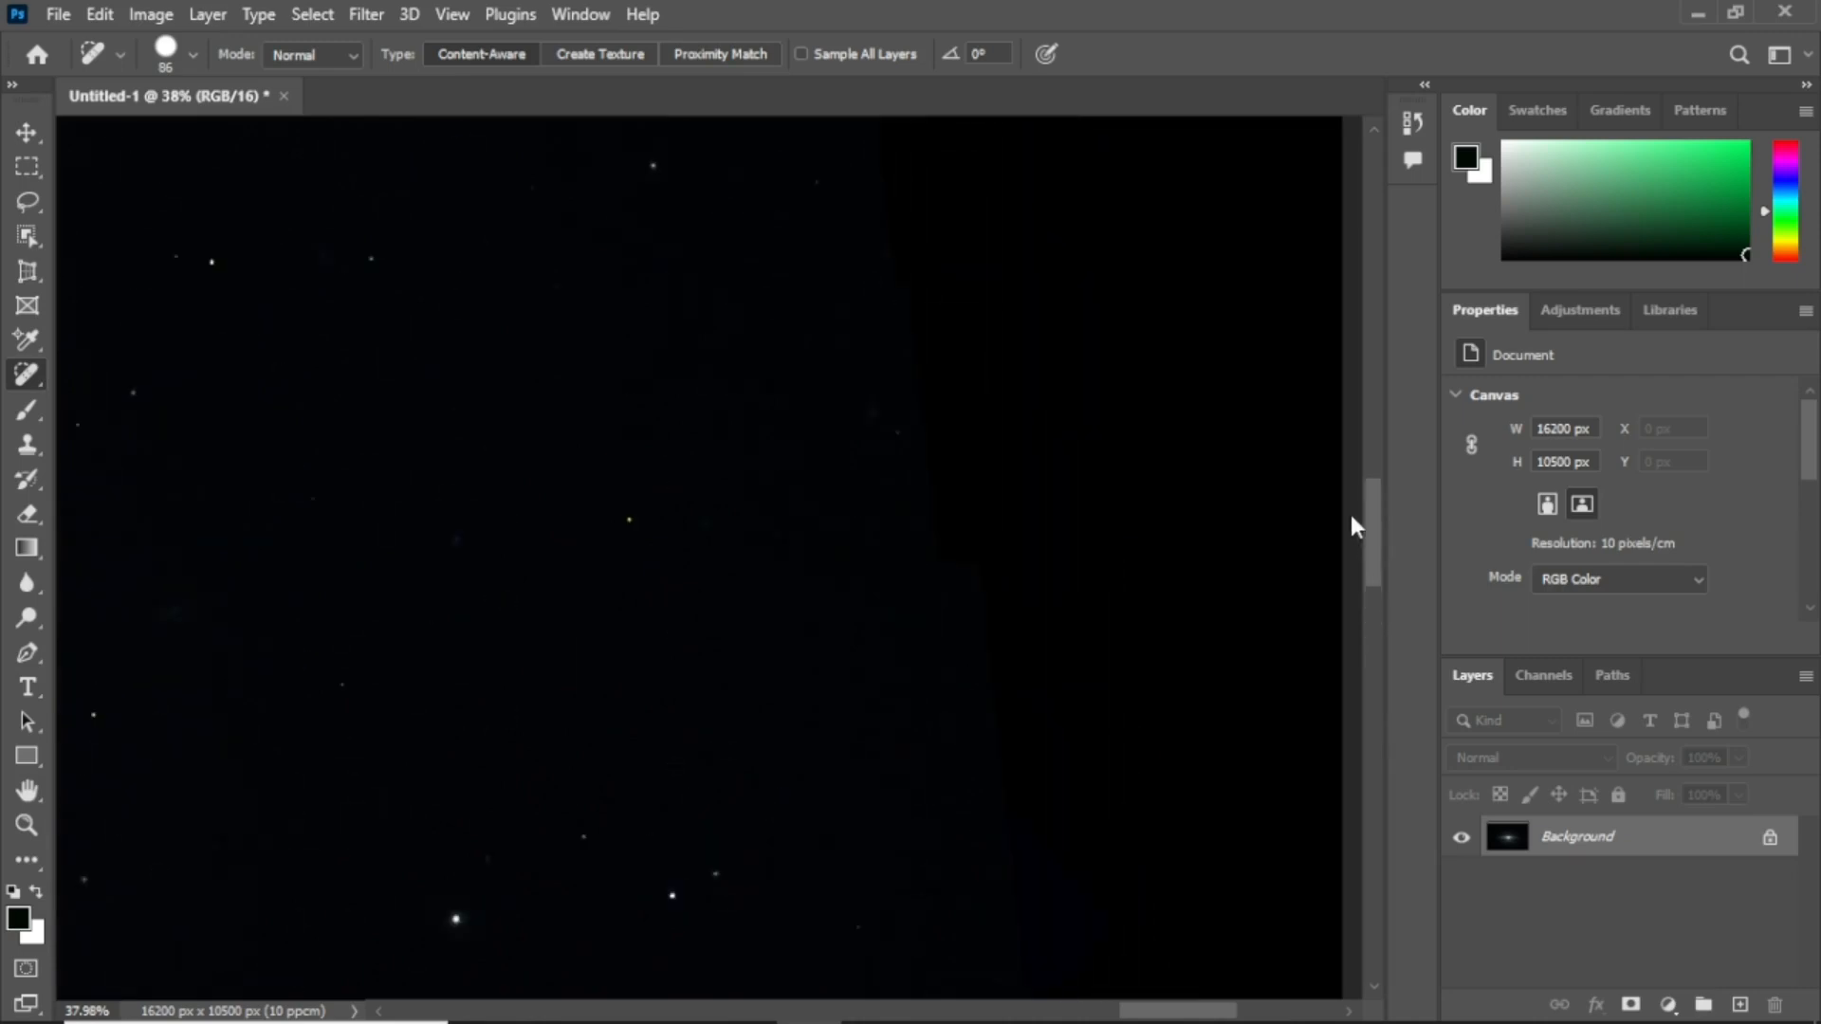
left_click_drag(1329, 418, 1307, 311)
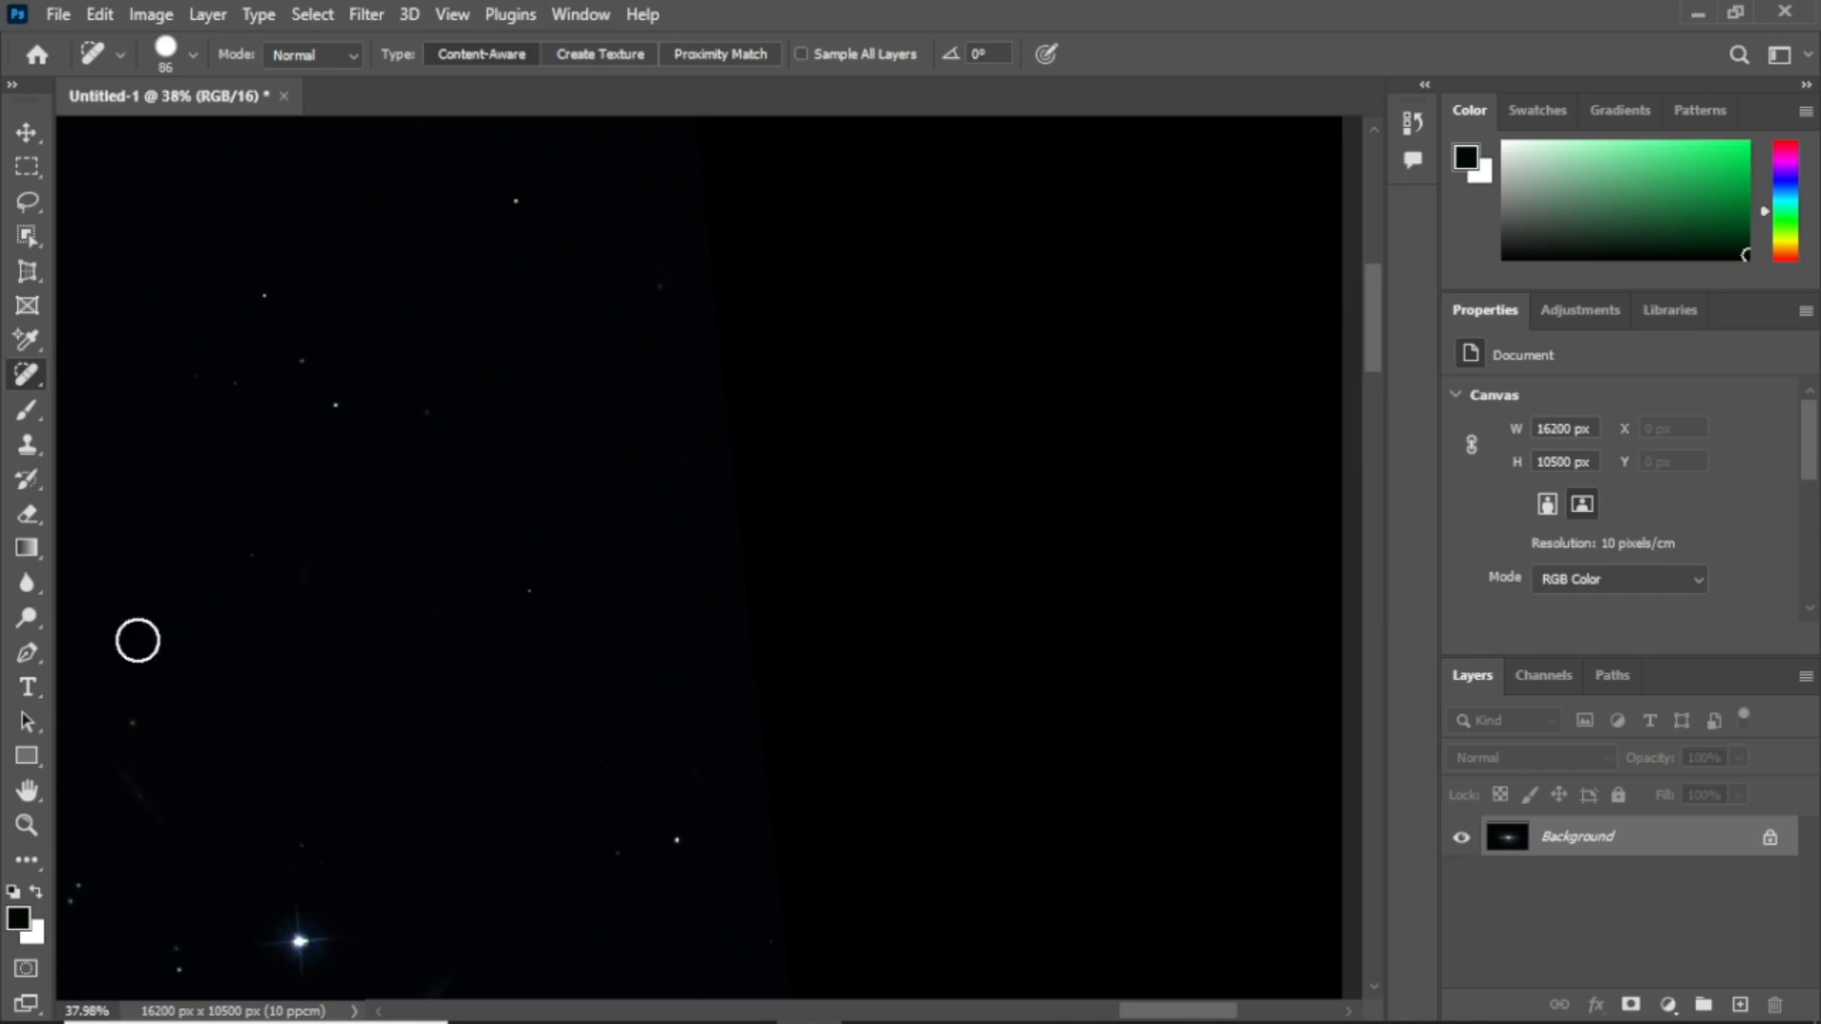
left_click(26, 825)
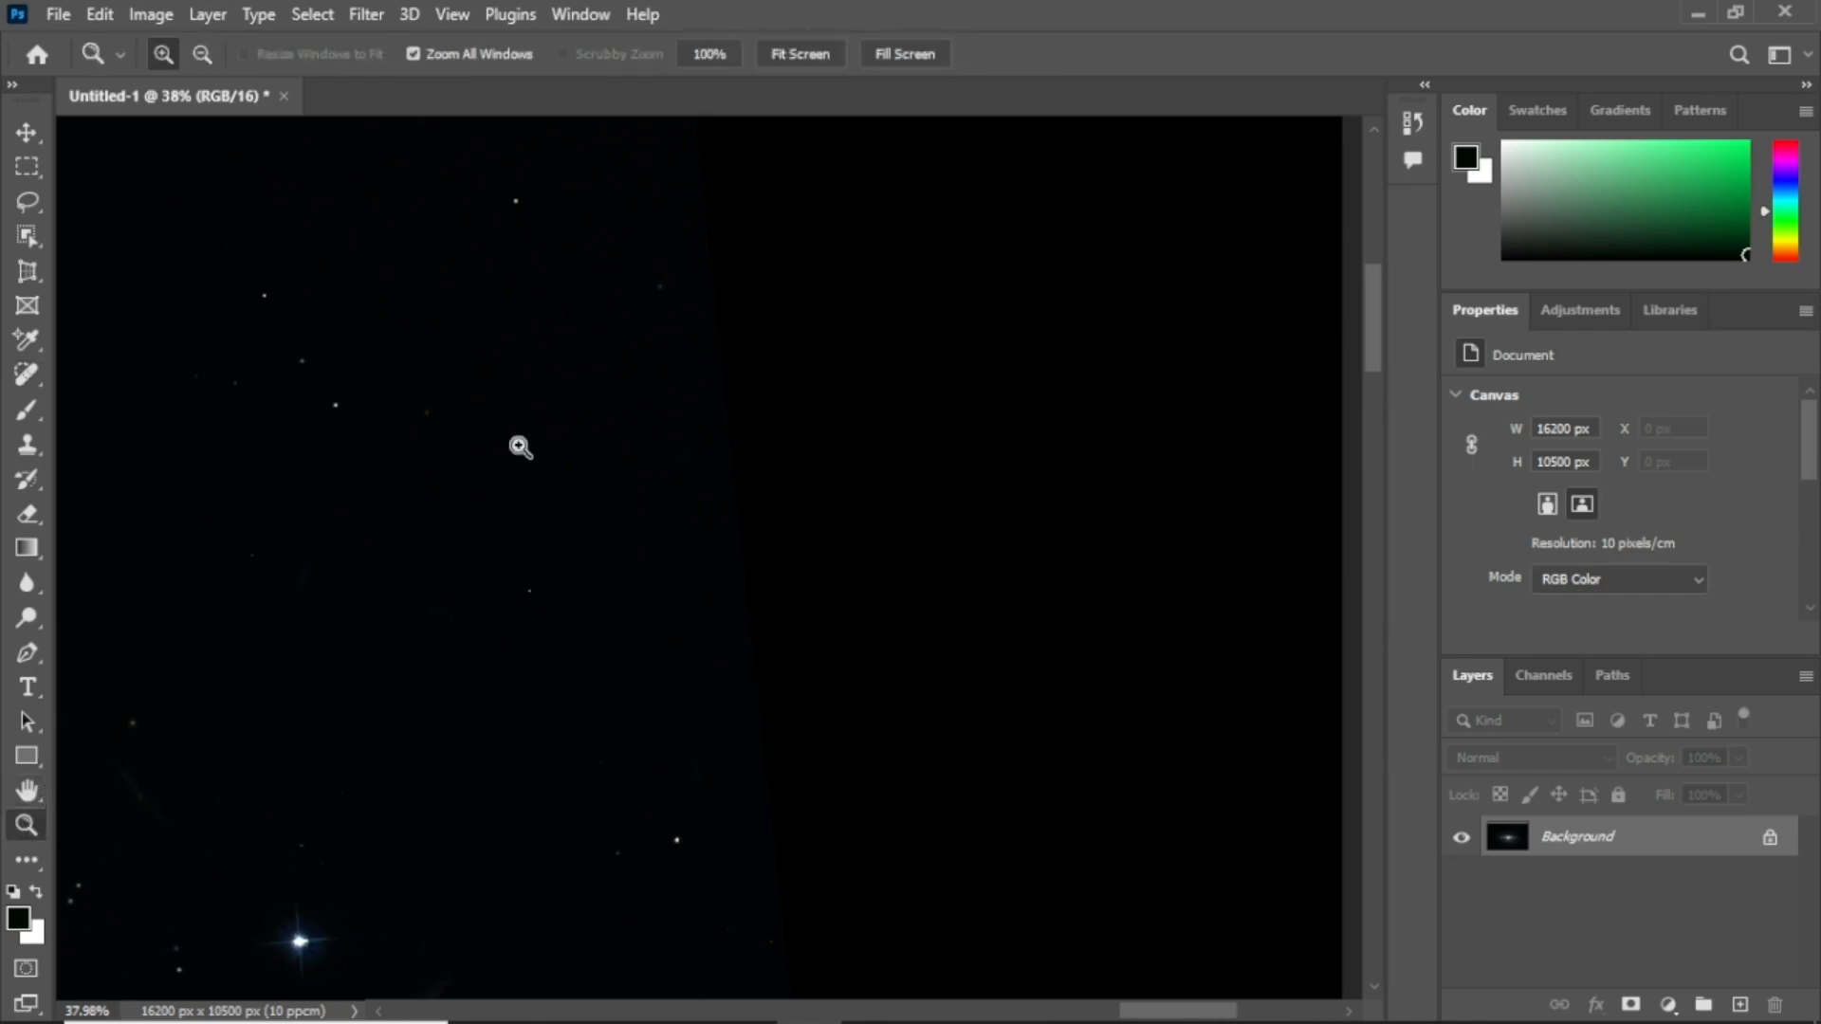
left_click(787, 54)
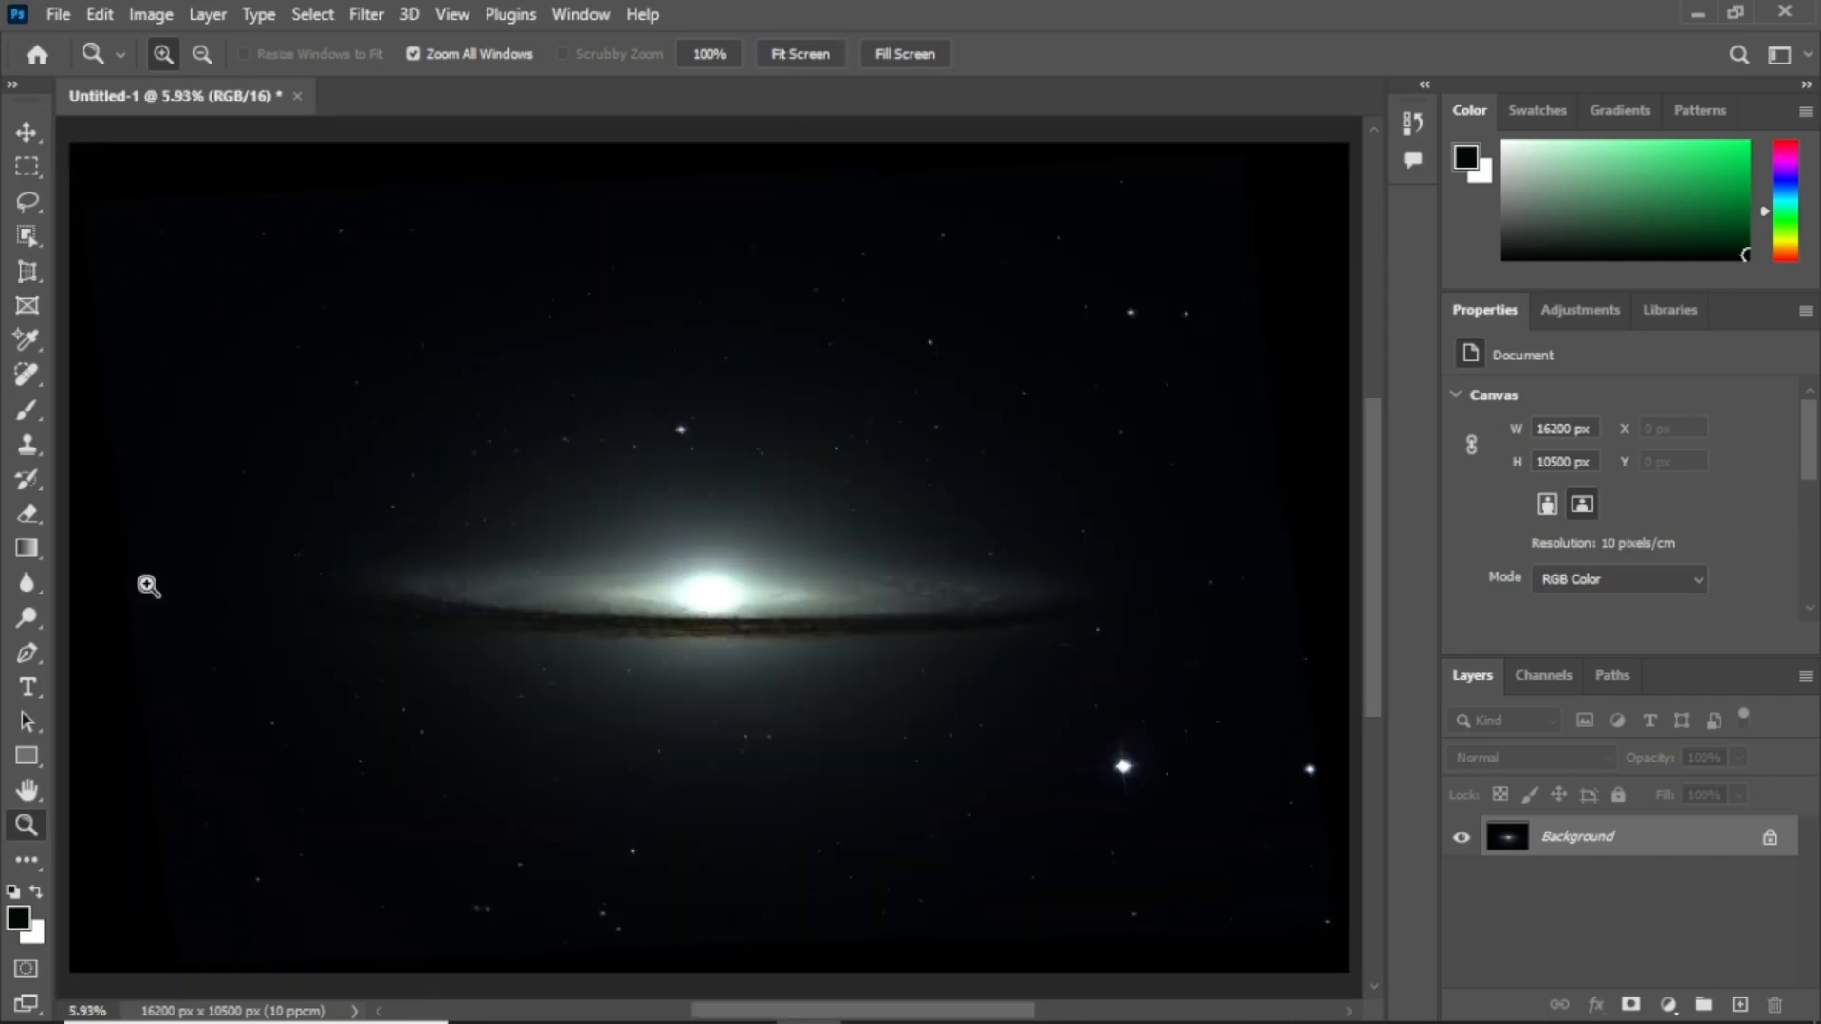
left_click_drag(33, 279, 190, 296)
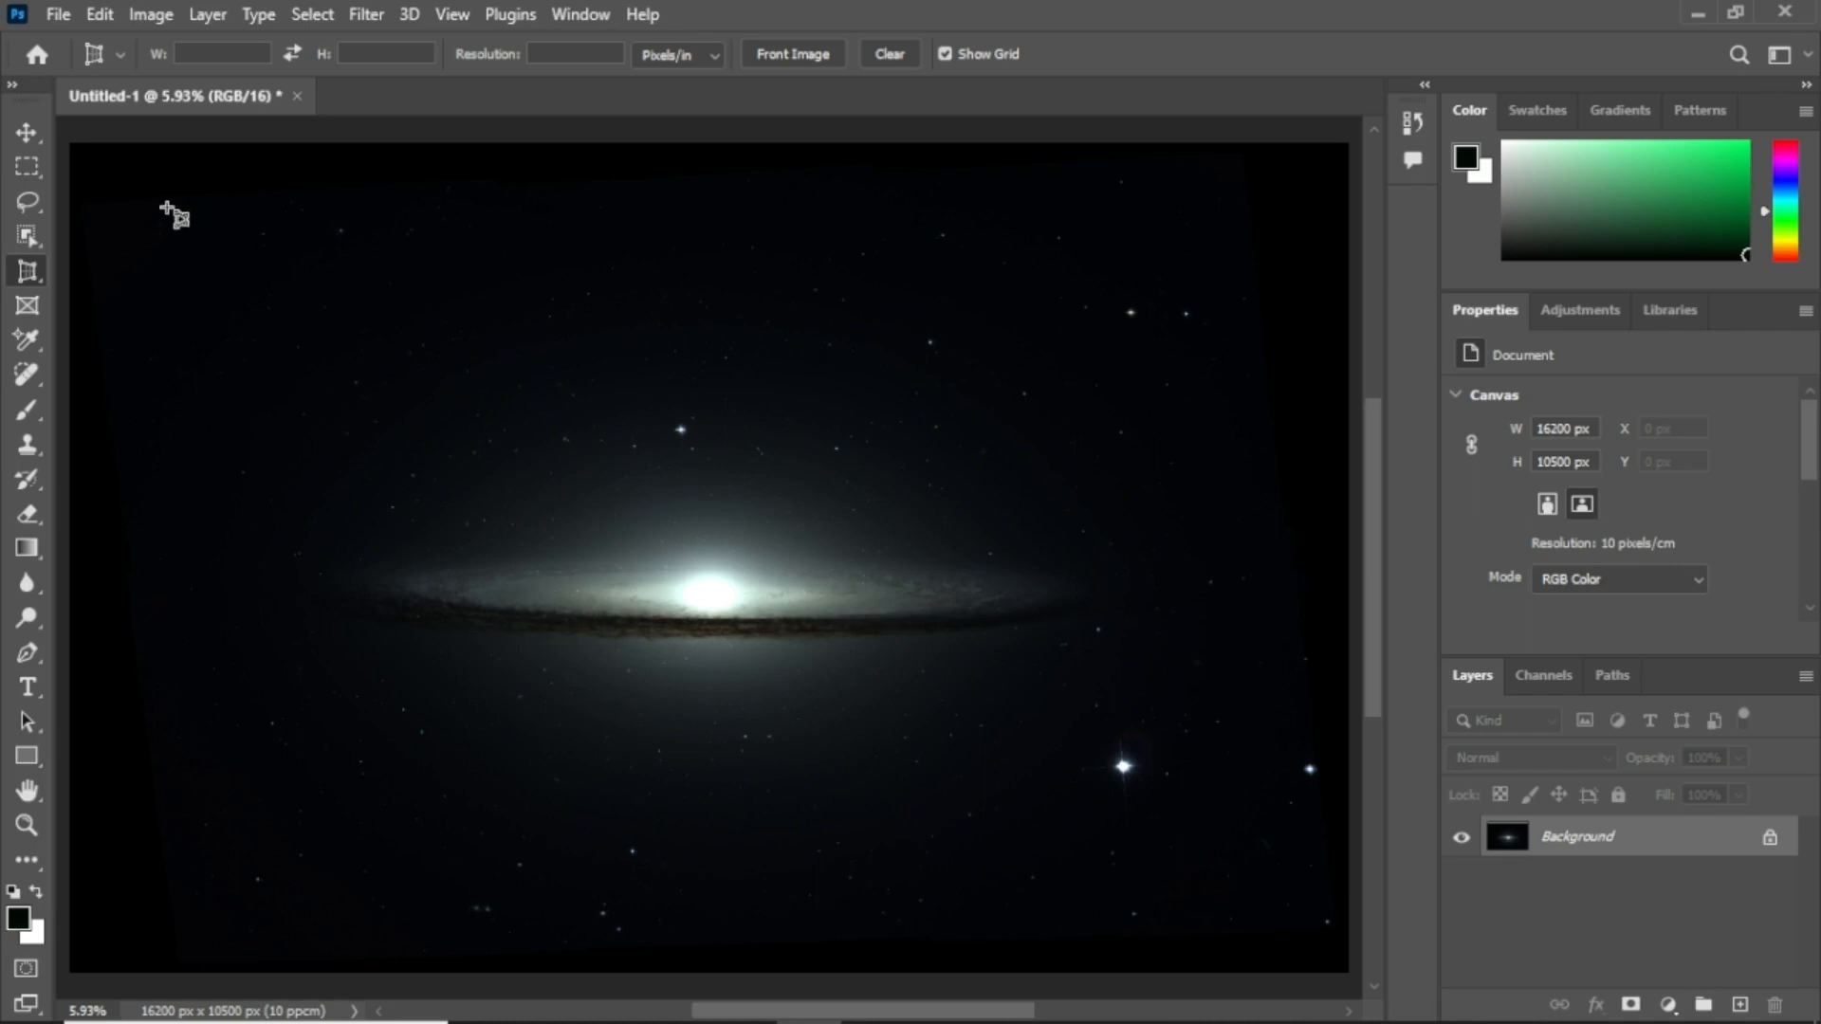
left_click_drag(168, 212, 1322, 933)
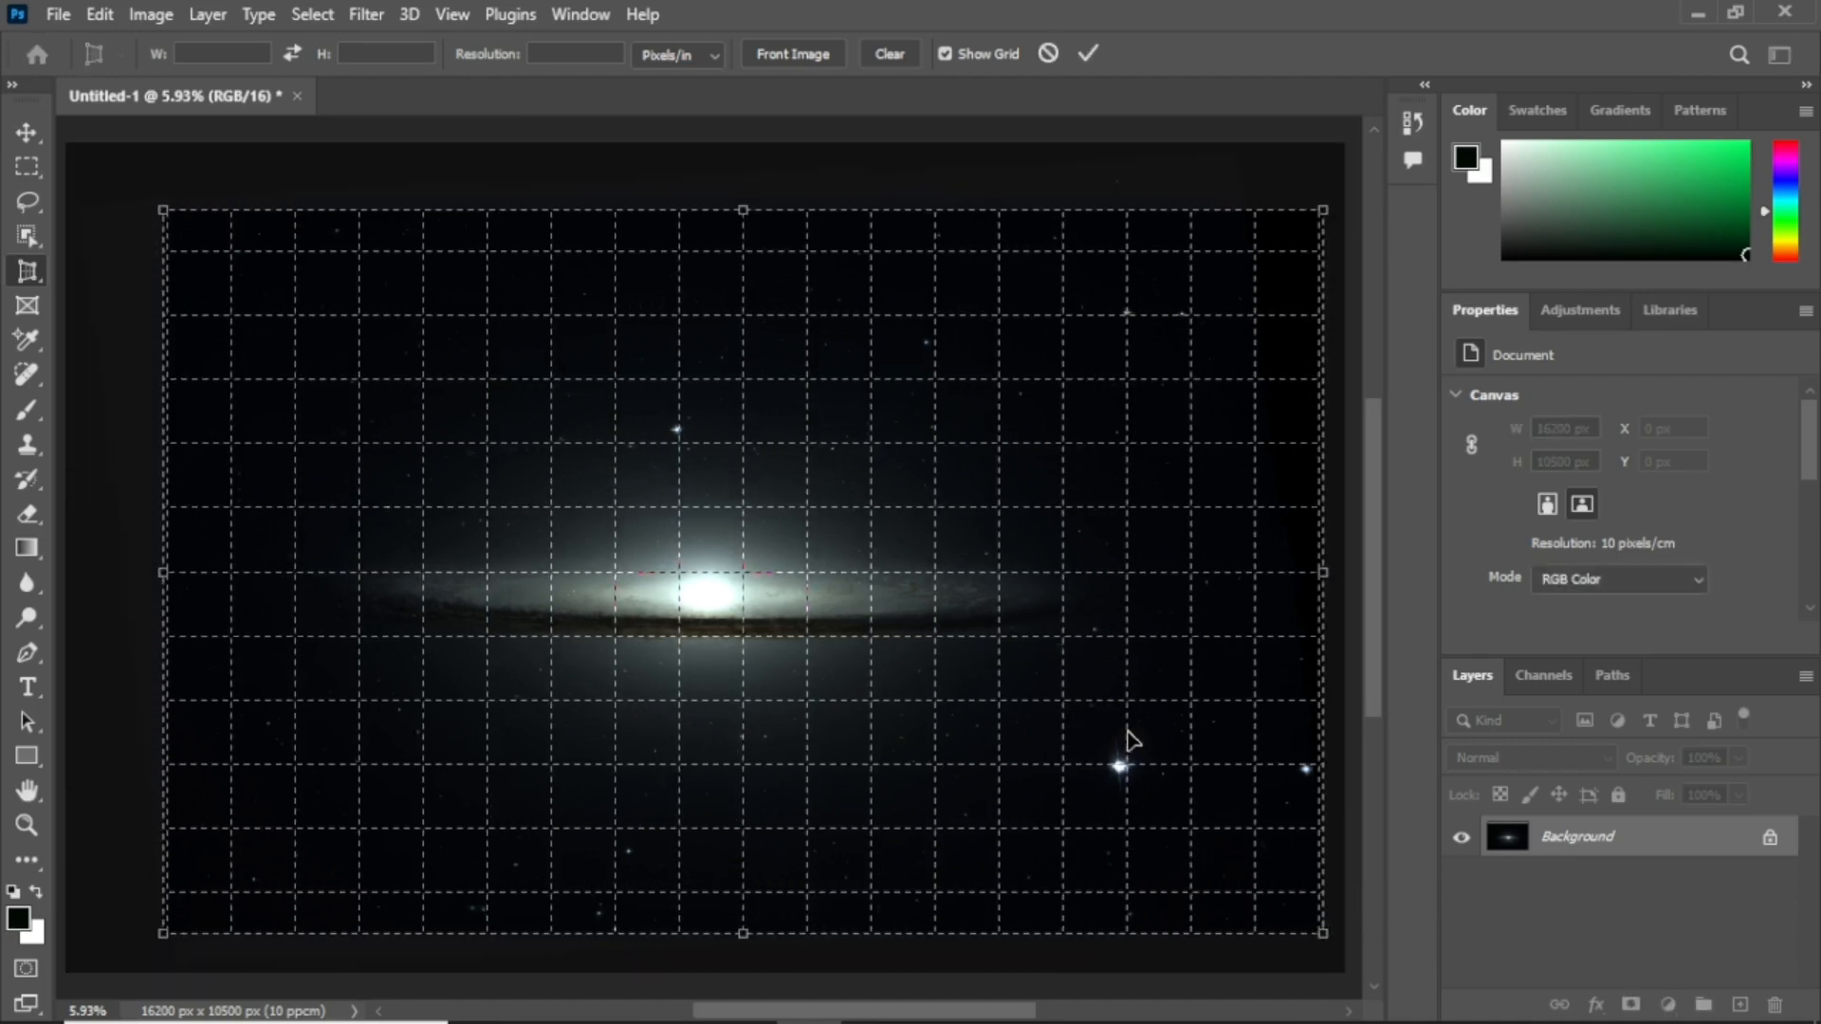
right_click(1130, 739)
left_click(1221, 746)
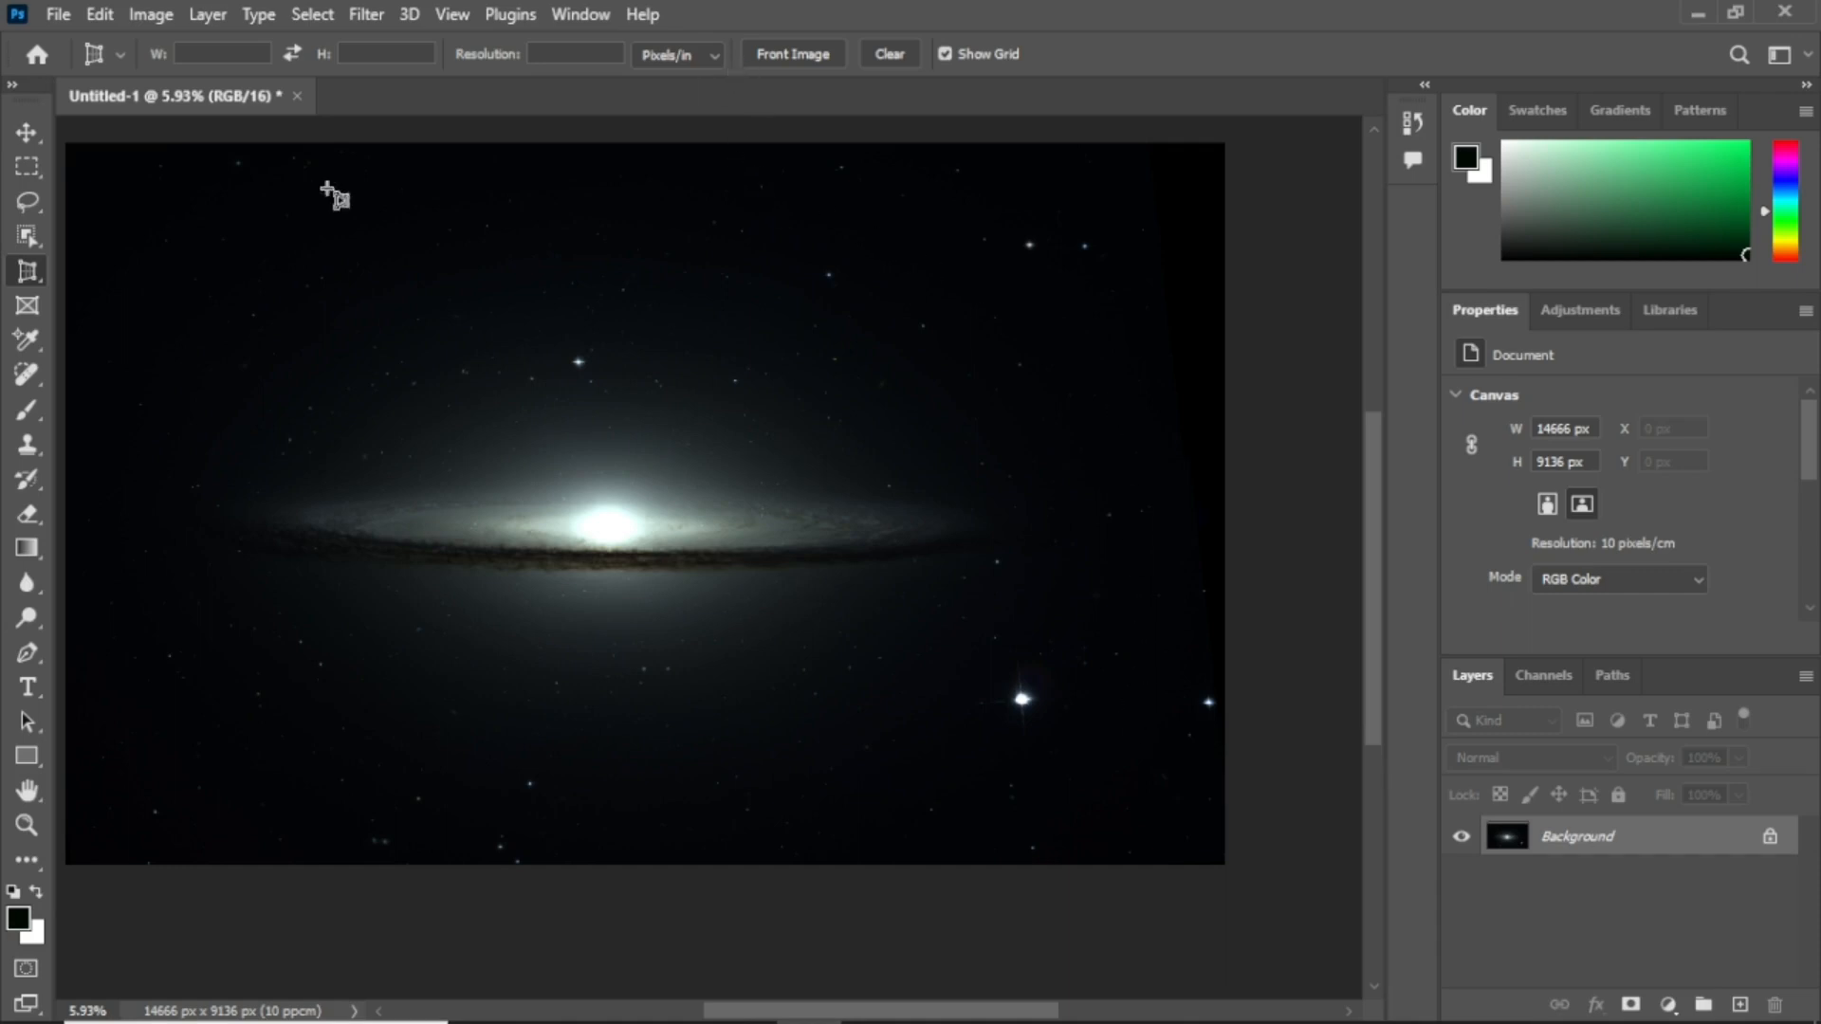
left_click(26, 824)
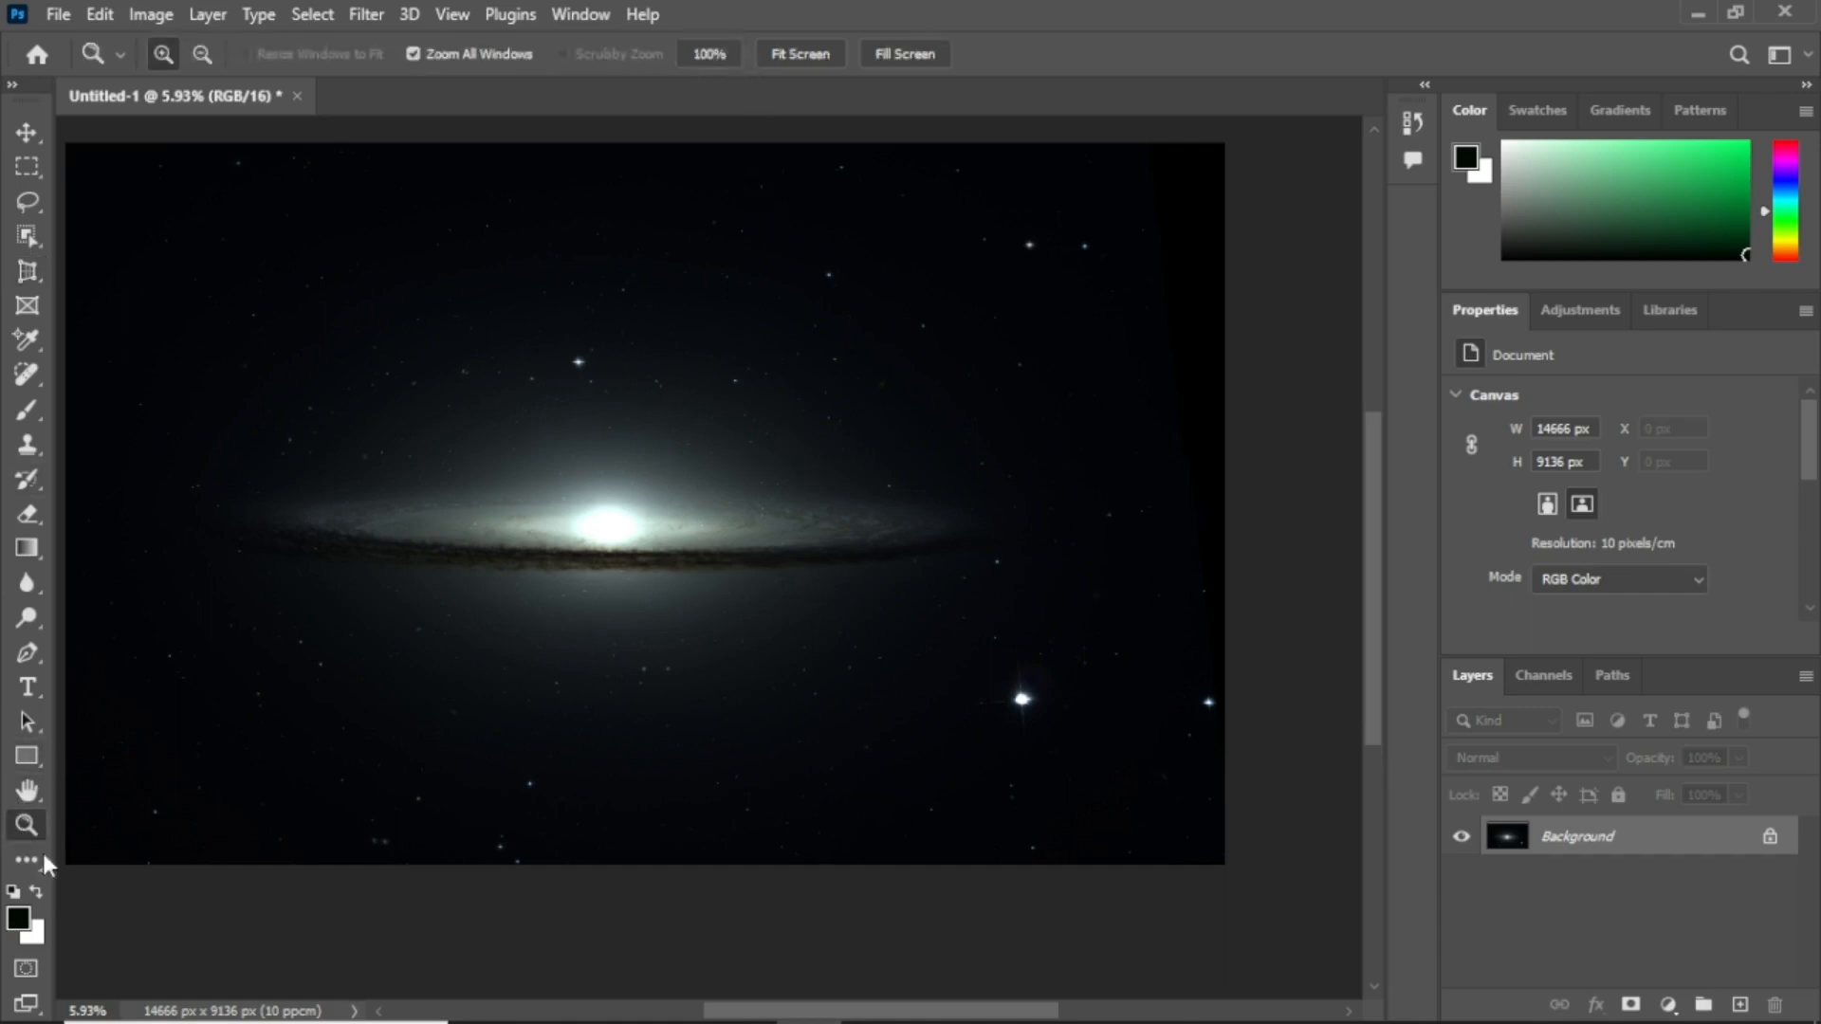
left_click(805, 49)
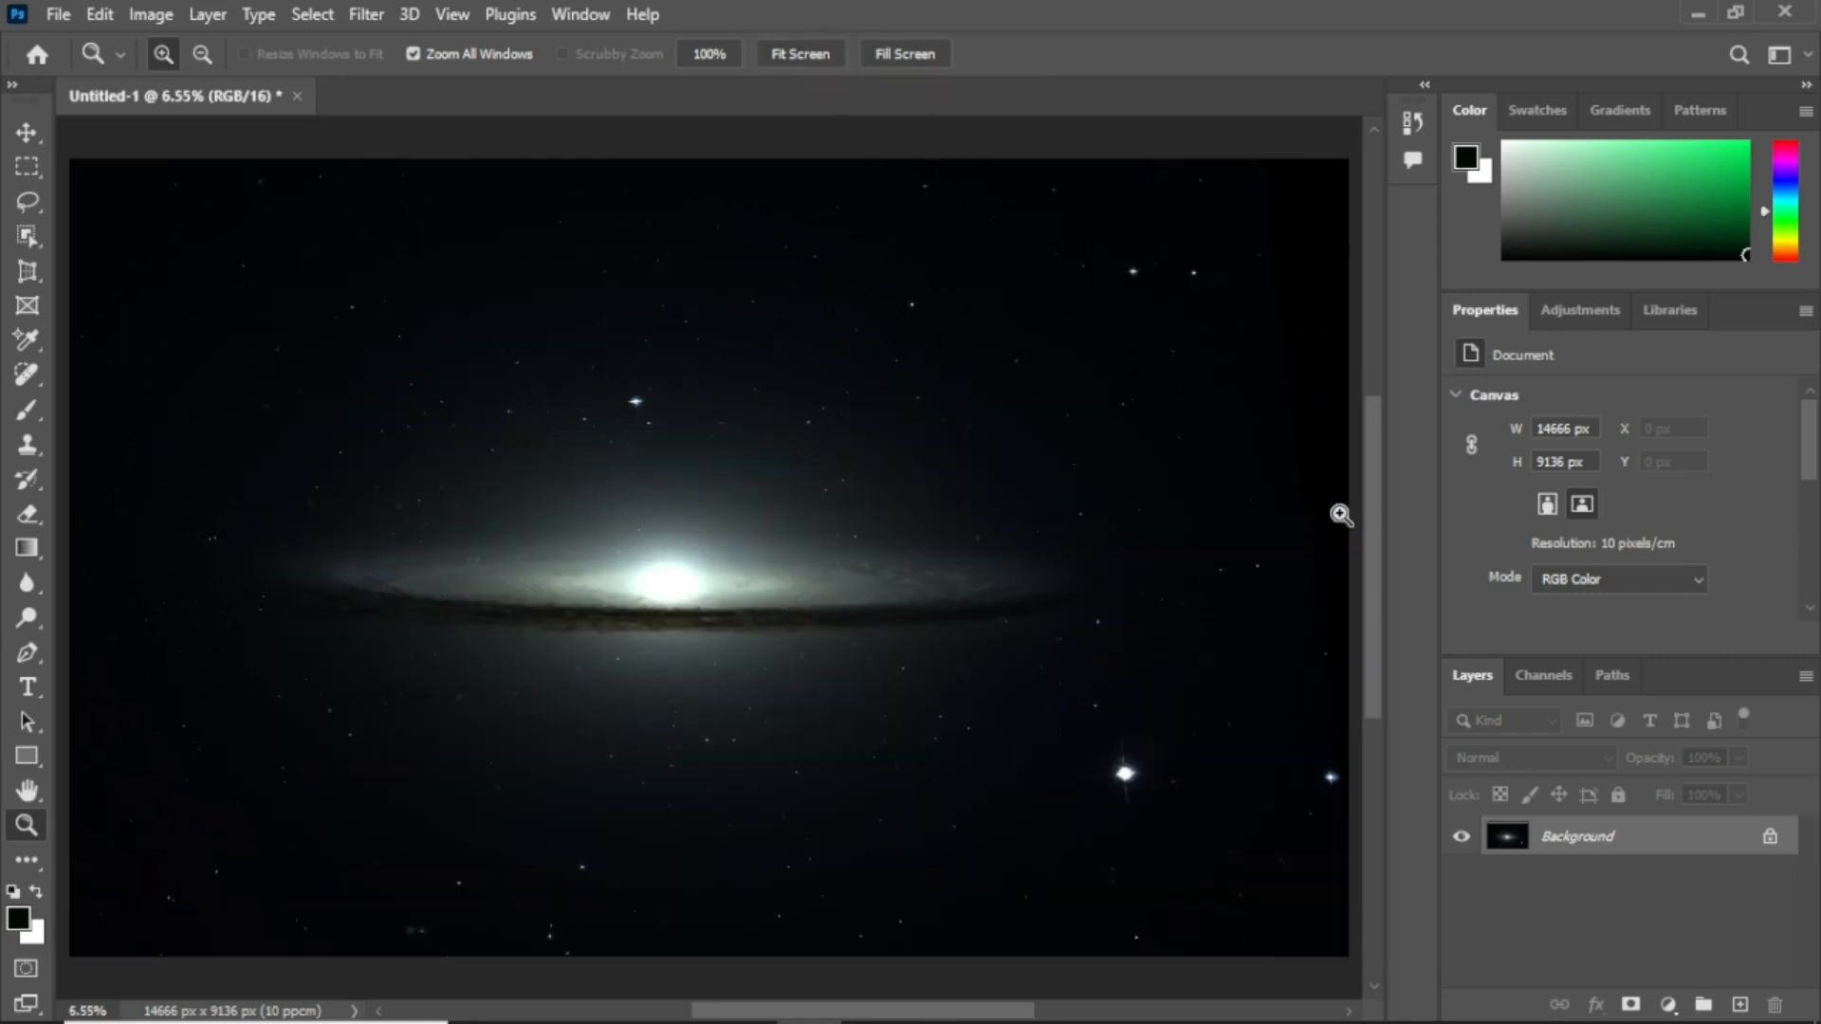